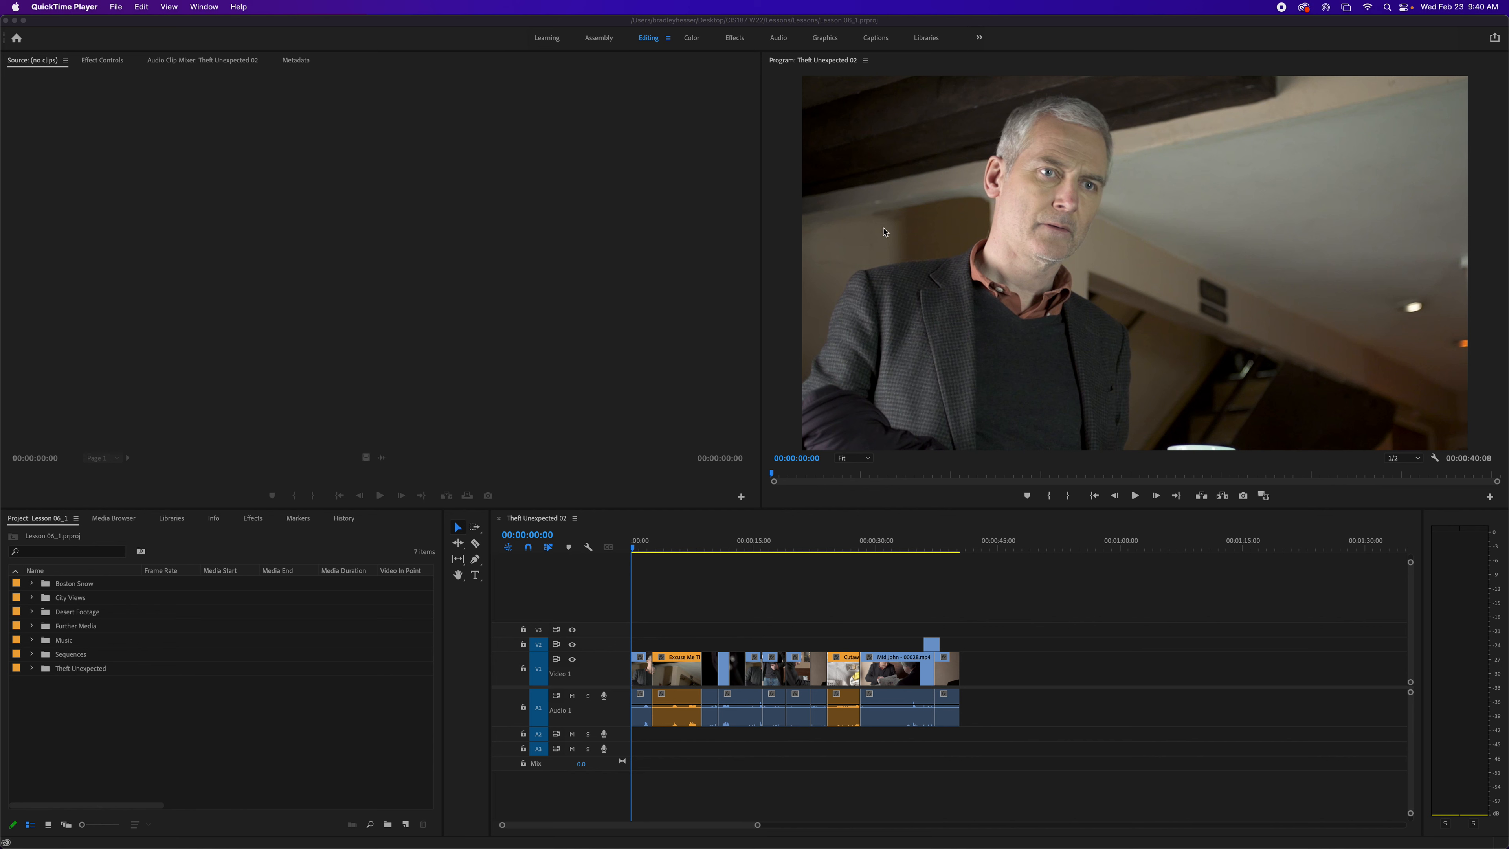
# - Bring the Premiere Pro window forward and maximize the Program Monitor panel
pyautogui.click(670, 39)
pyautogui.click(668, 40)
pyautogui.click(698, 53)
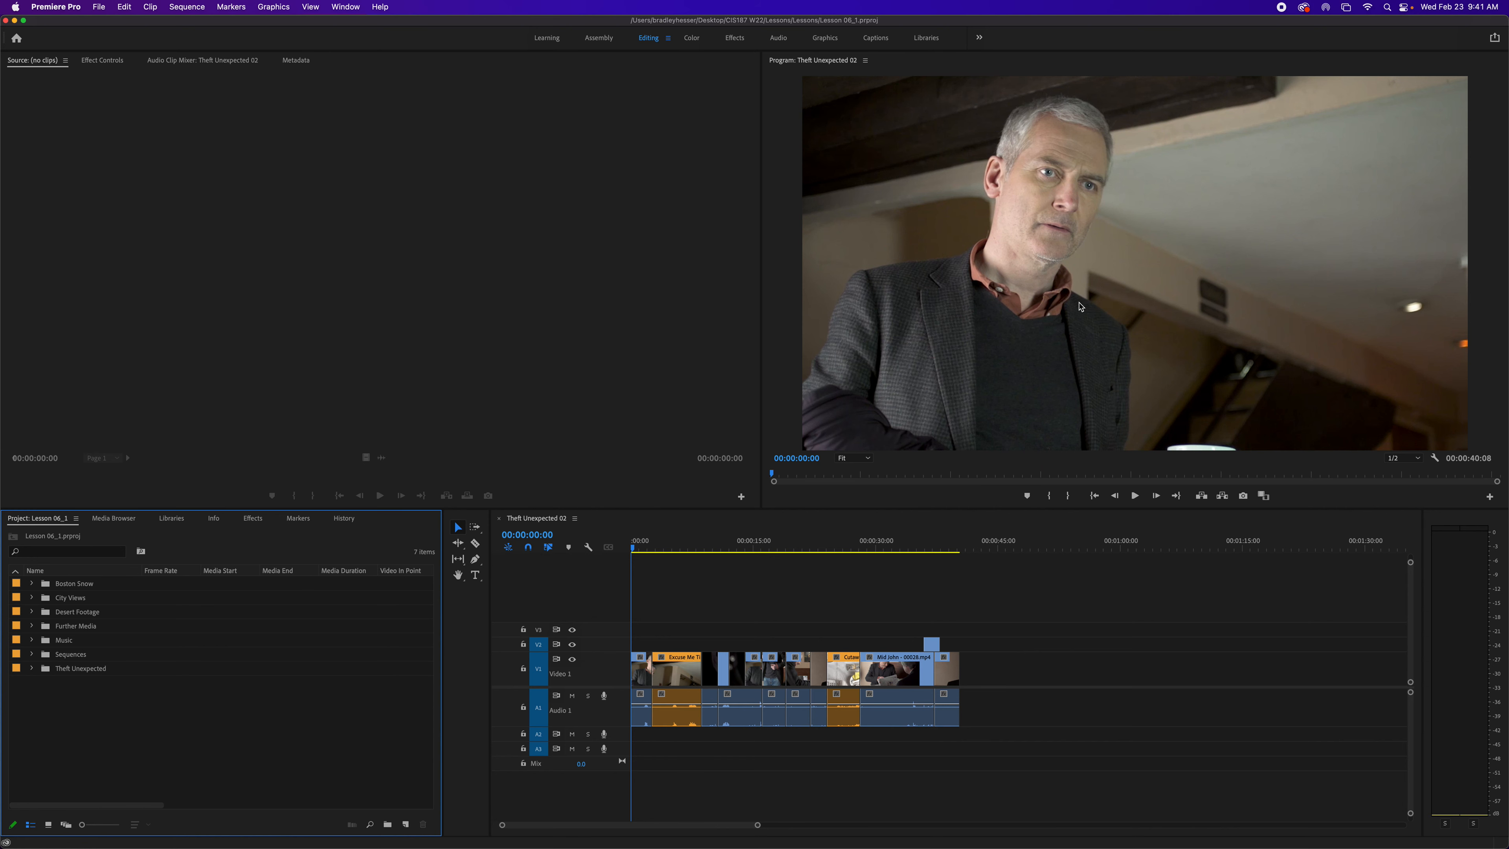
pyautogui.press('`')
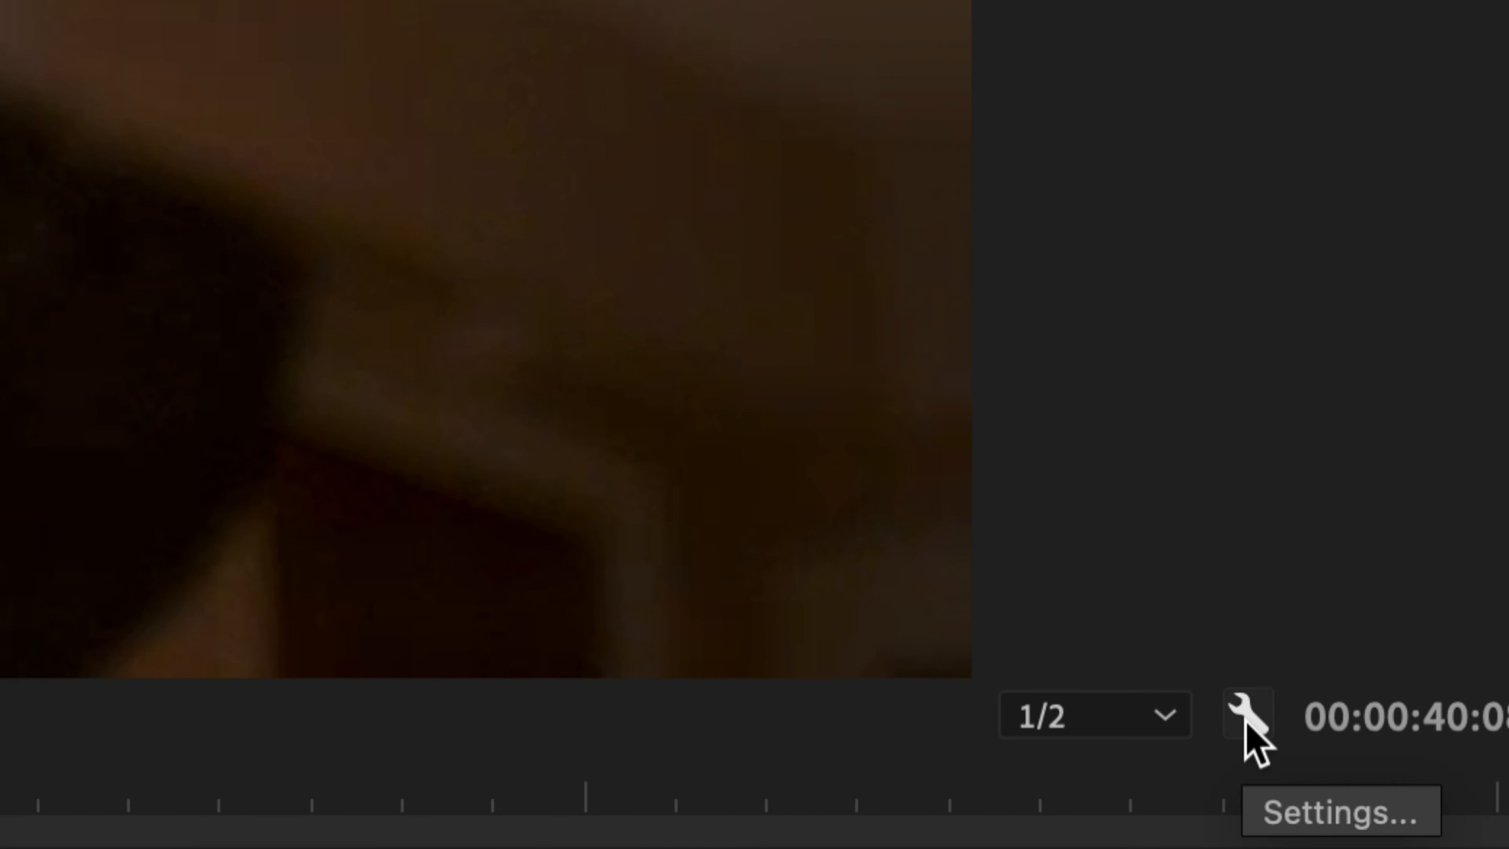
# - Turn on safe margins in the Program Monitor, then turn them off again
pyautogui.click(1246, 720)
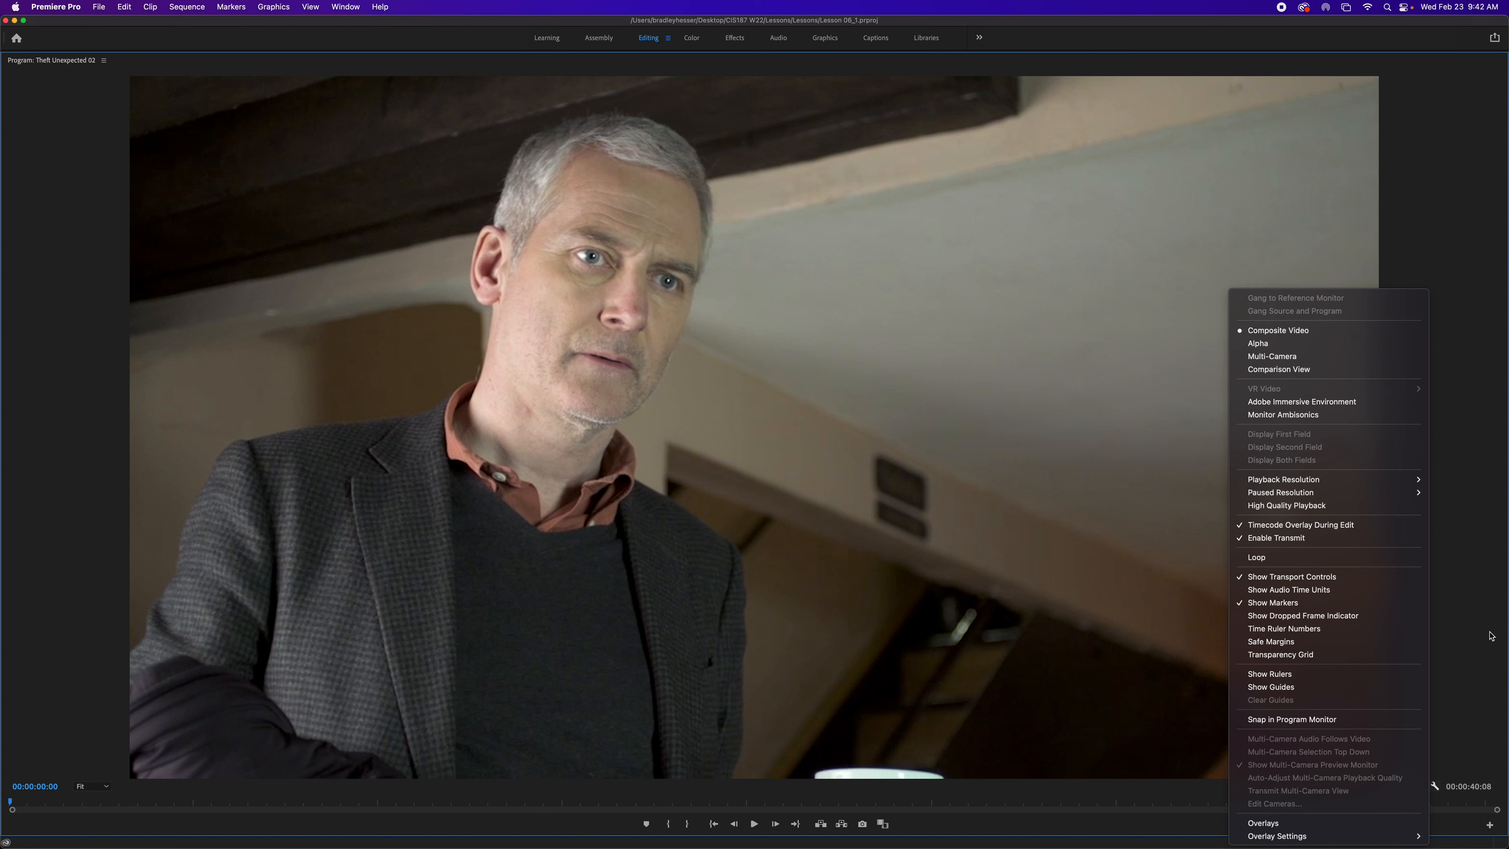
pyautogui.click(1313, 643)
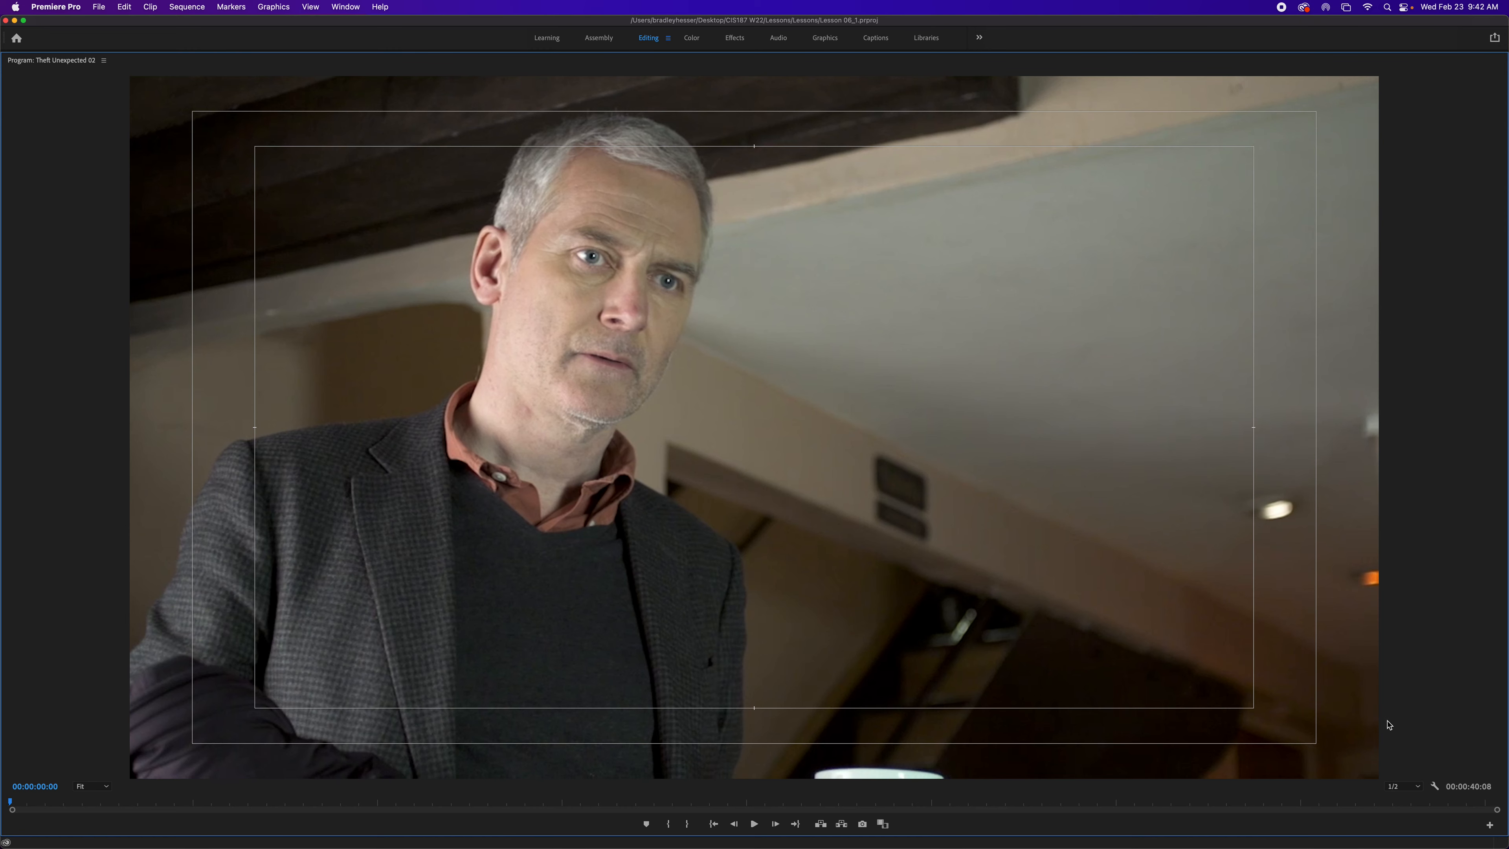
pyautogui.click(1435, 786)
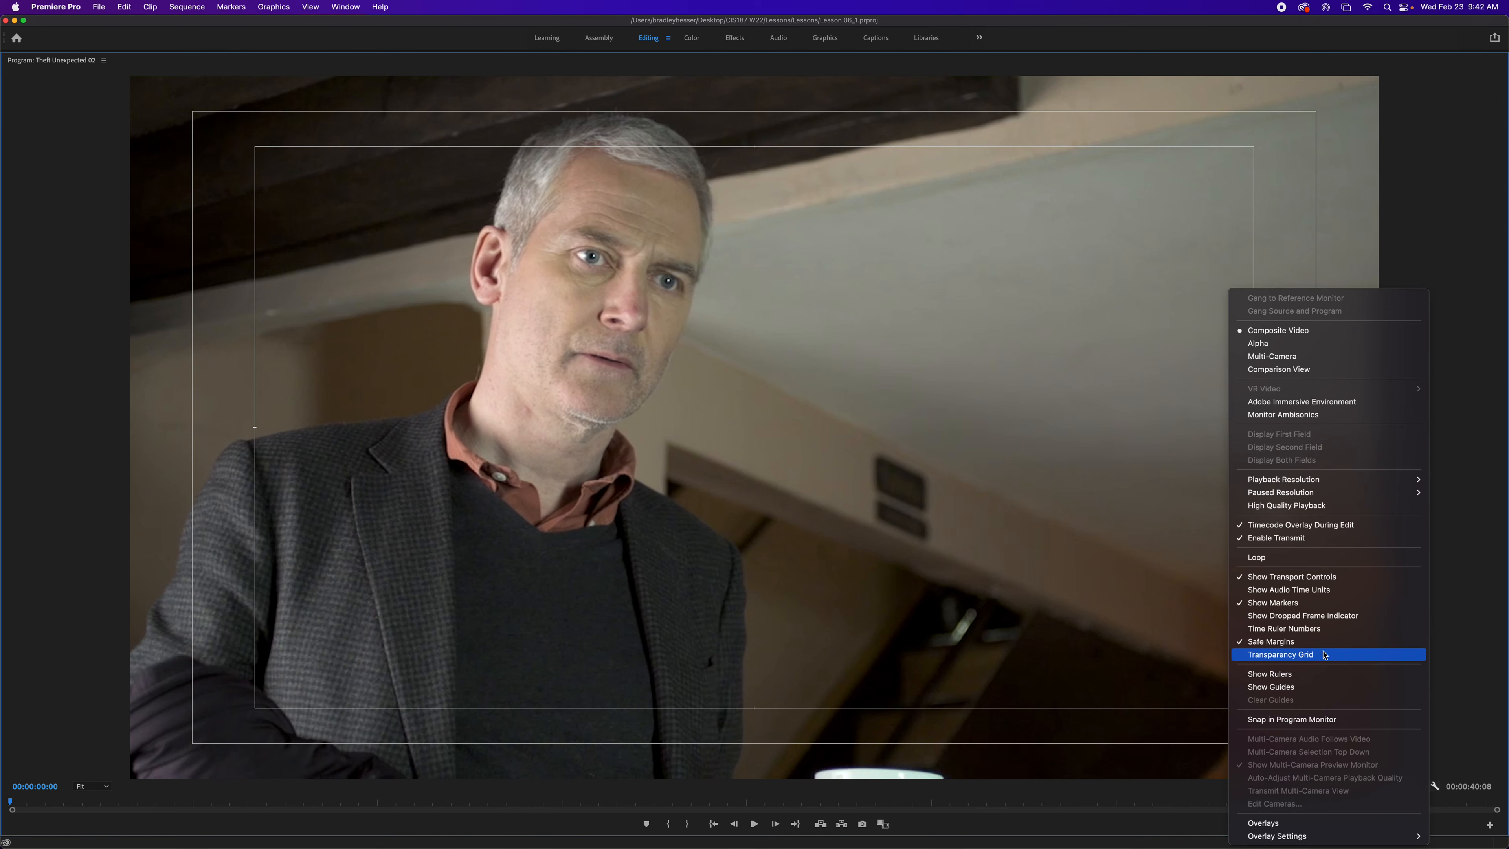
pyautogui.click(1307, 642)
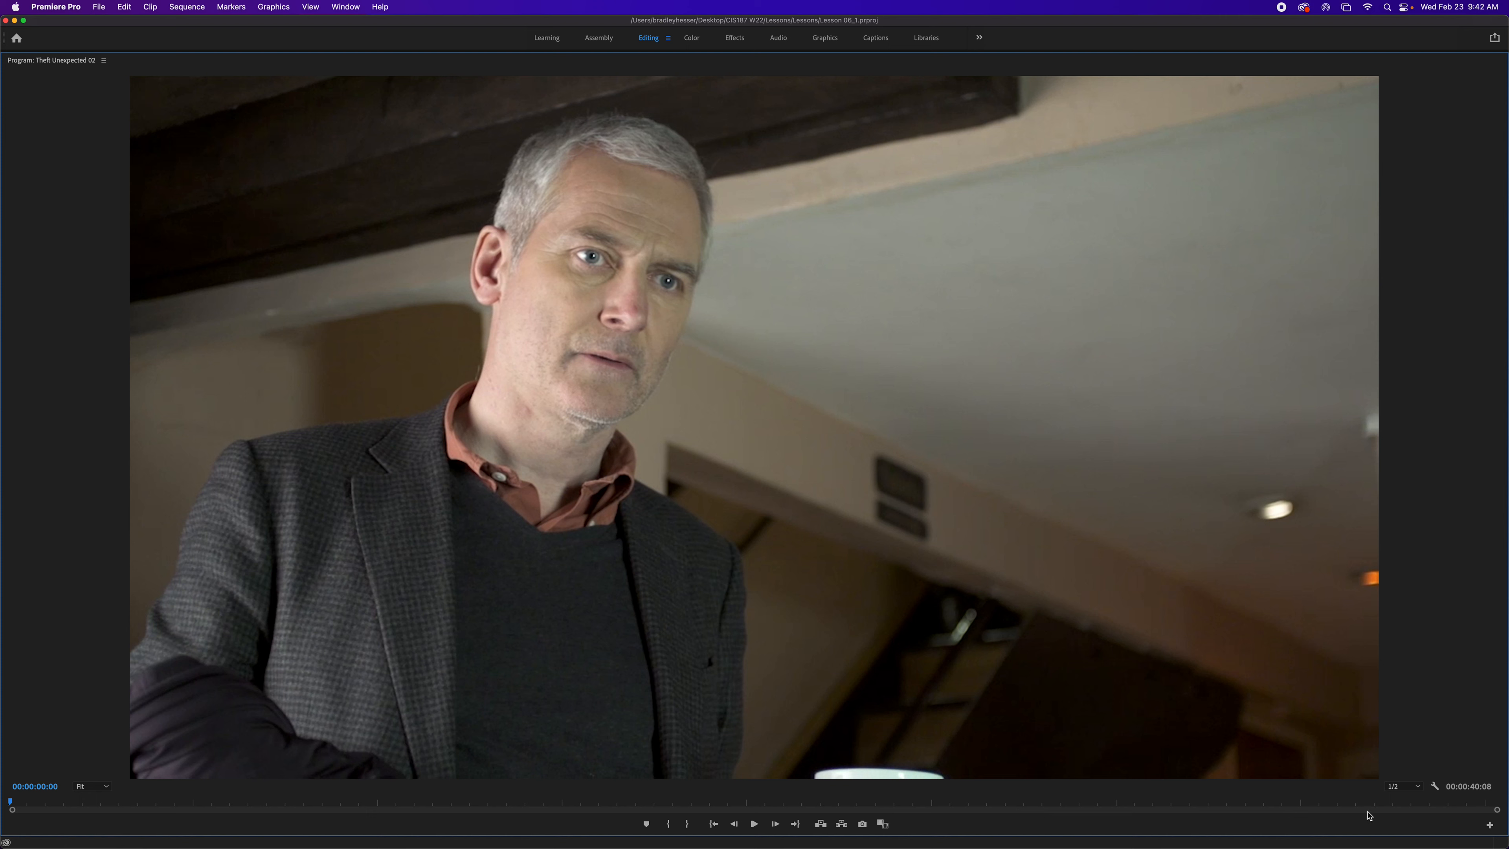
# - Set the Program Monitor's playback resolution to 1/4 and restore the panel to its normal size
pyautogui.click(1414, 790)
pyautogui.click(1448, 812)
pyautogui.moveTo(1496, 810)
pyautogui.mouseDown()
pyautogui.moveTo(1222, 827)
pyautogui.moveTo(999, 815)
pyautogui.moveTo(1507, 783)
pyautogui.moveTo(1506, 829)
pyautogui.mouseUp()
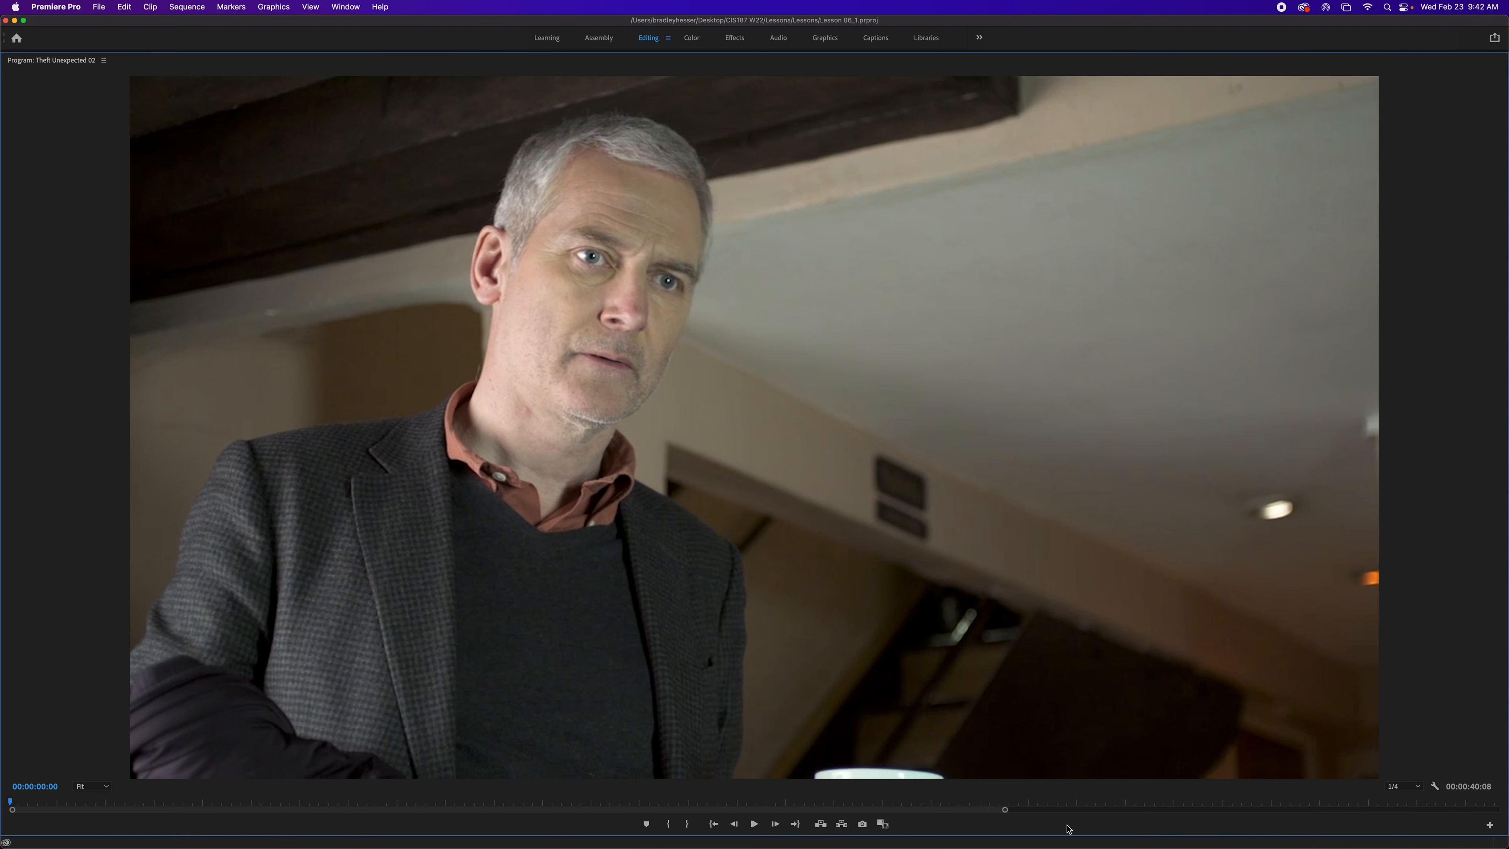
pyautogui.moveTo(1005, 813); pyautogui.dragTo(1498, 811)
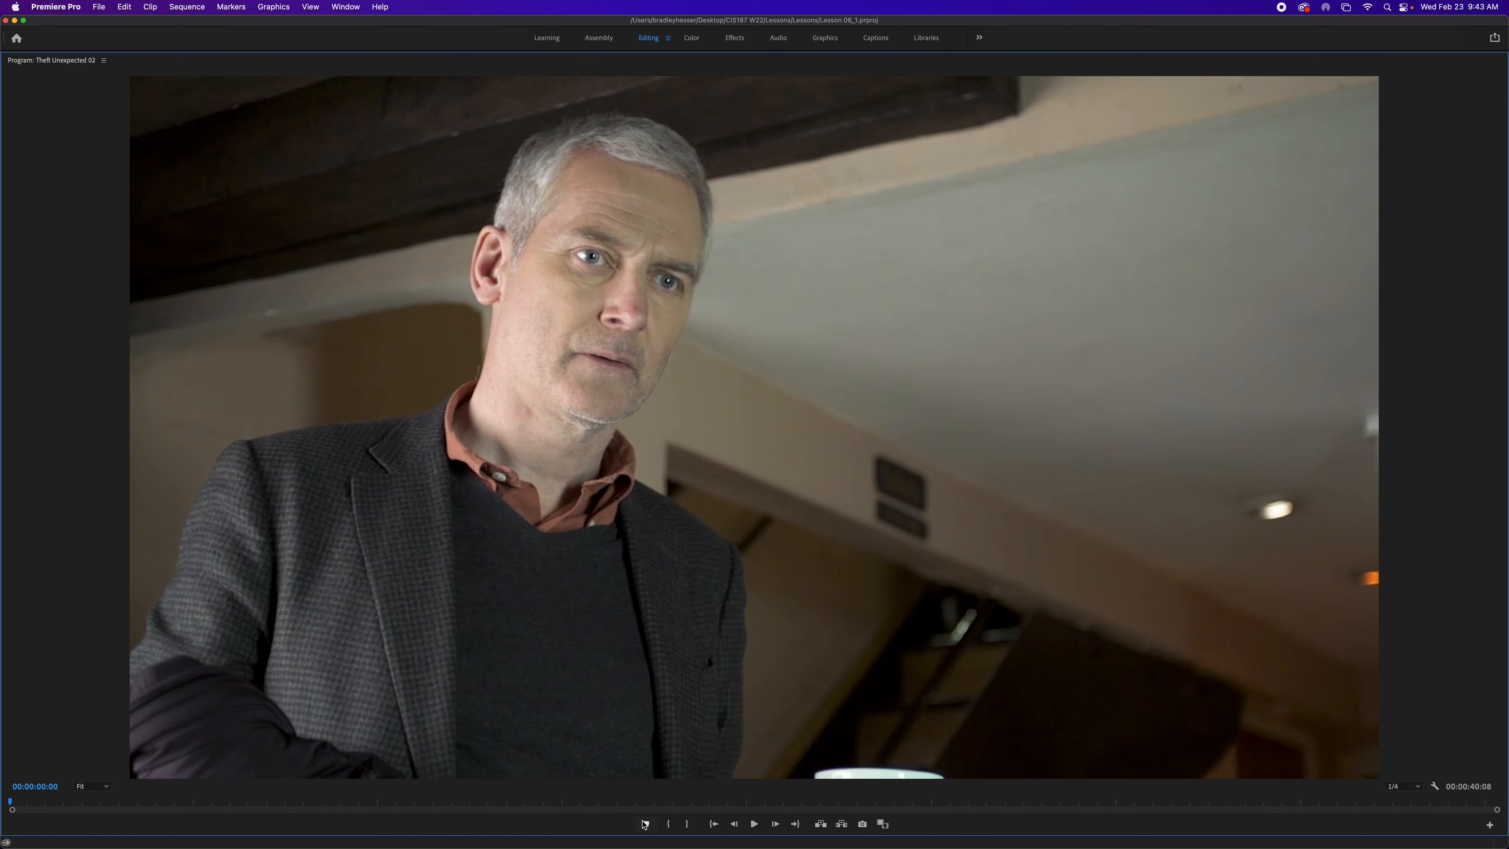
pyautogui.press('`')
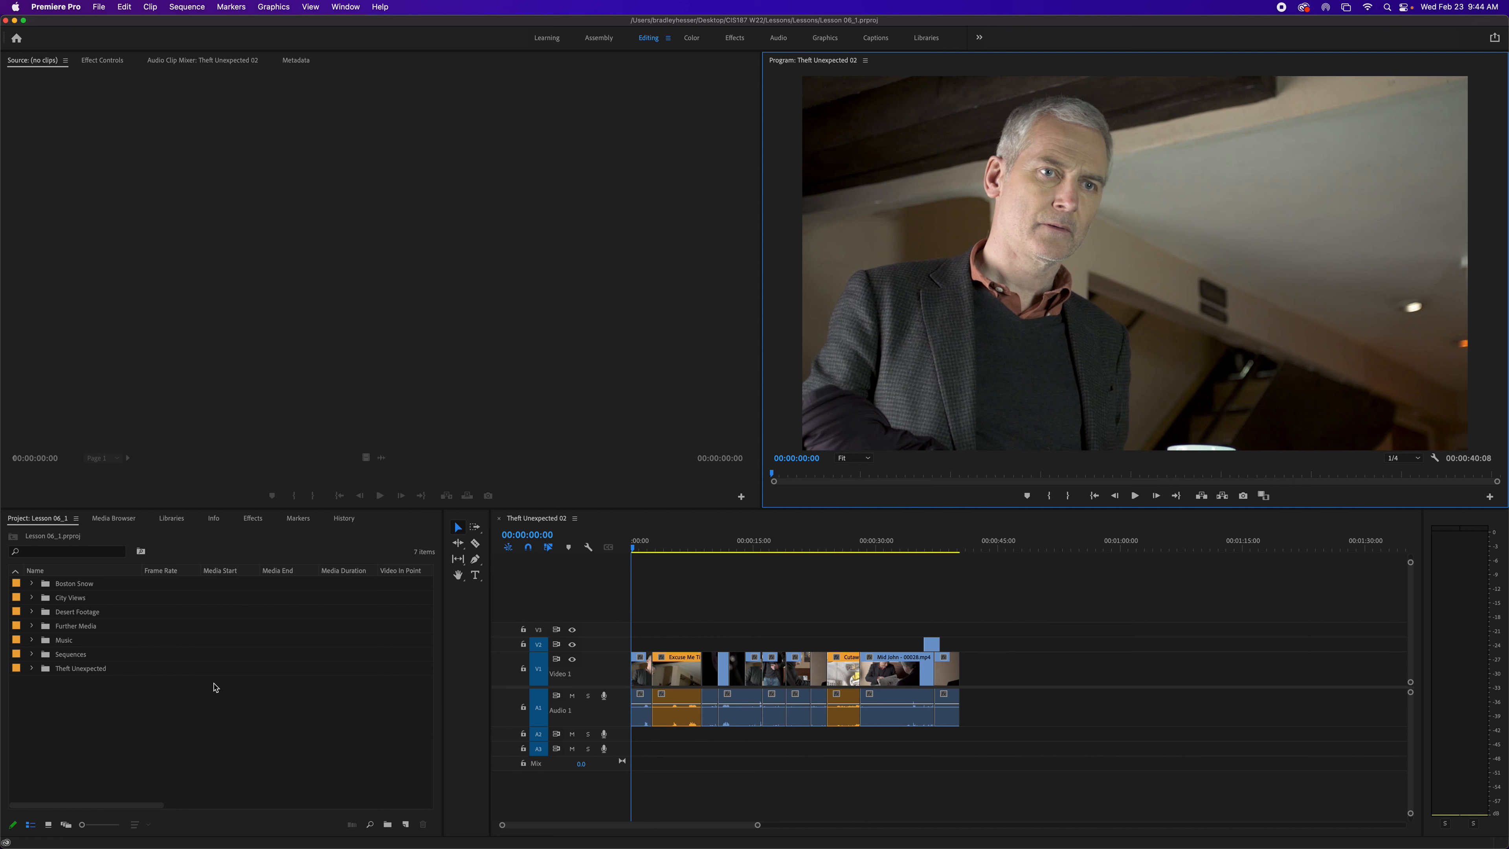
# - Open the Theft Unexpected sequence from the Sequences bin
pyautogui.click(33, 655)
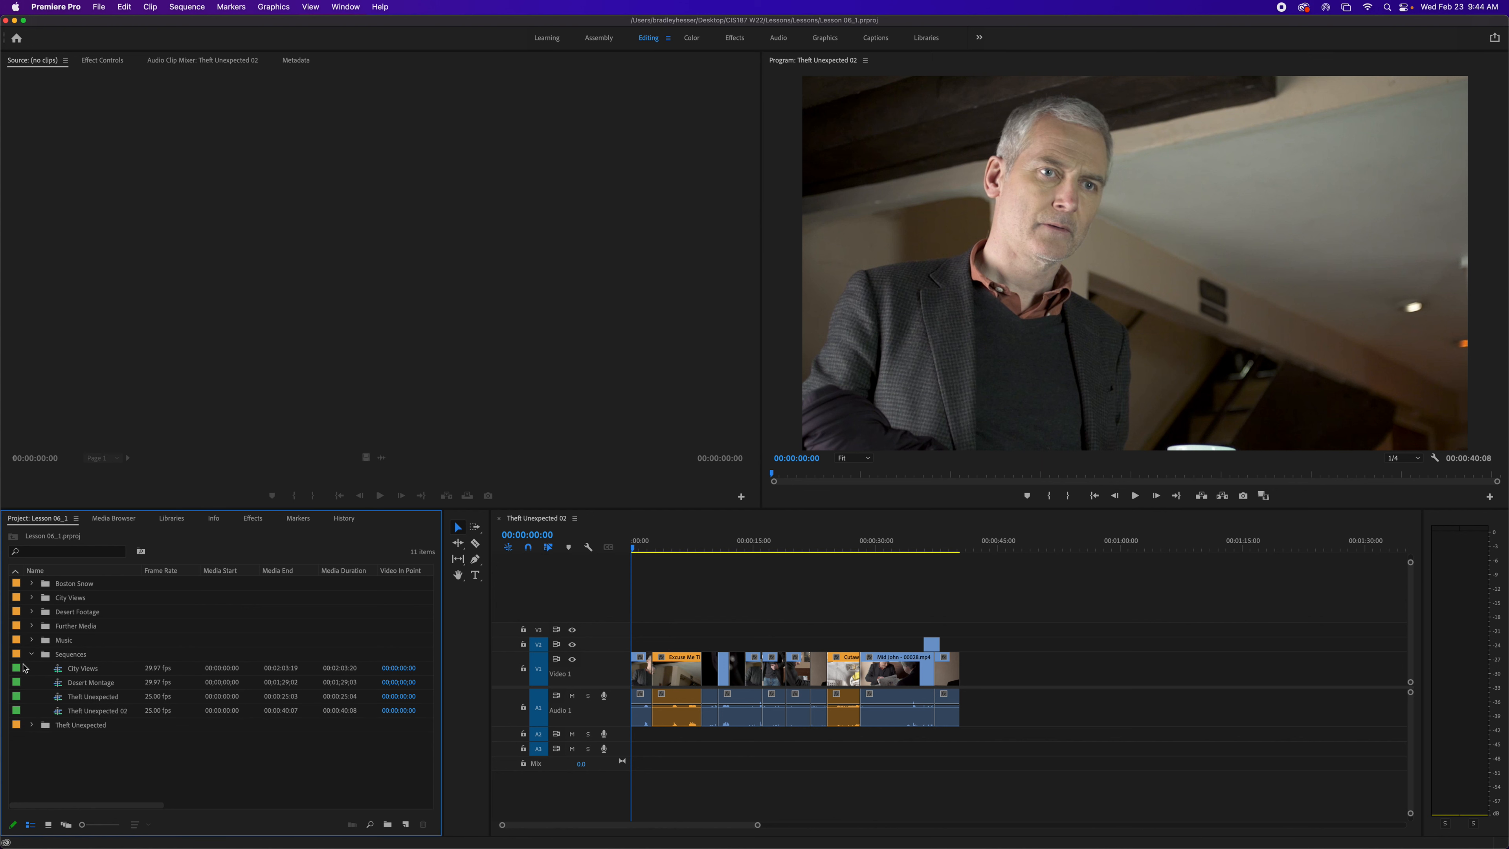
pyautogui.click(89, 700)
pyautogui.click(89, 698)
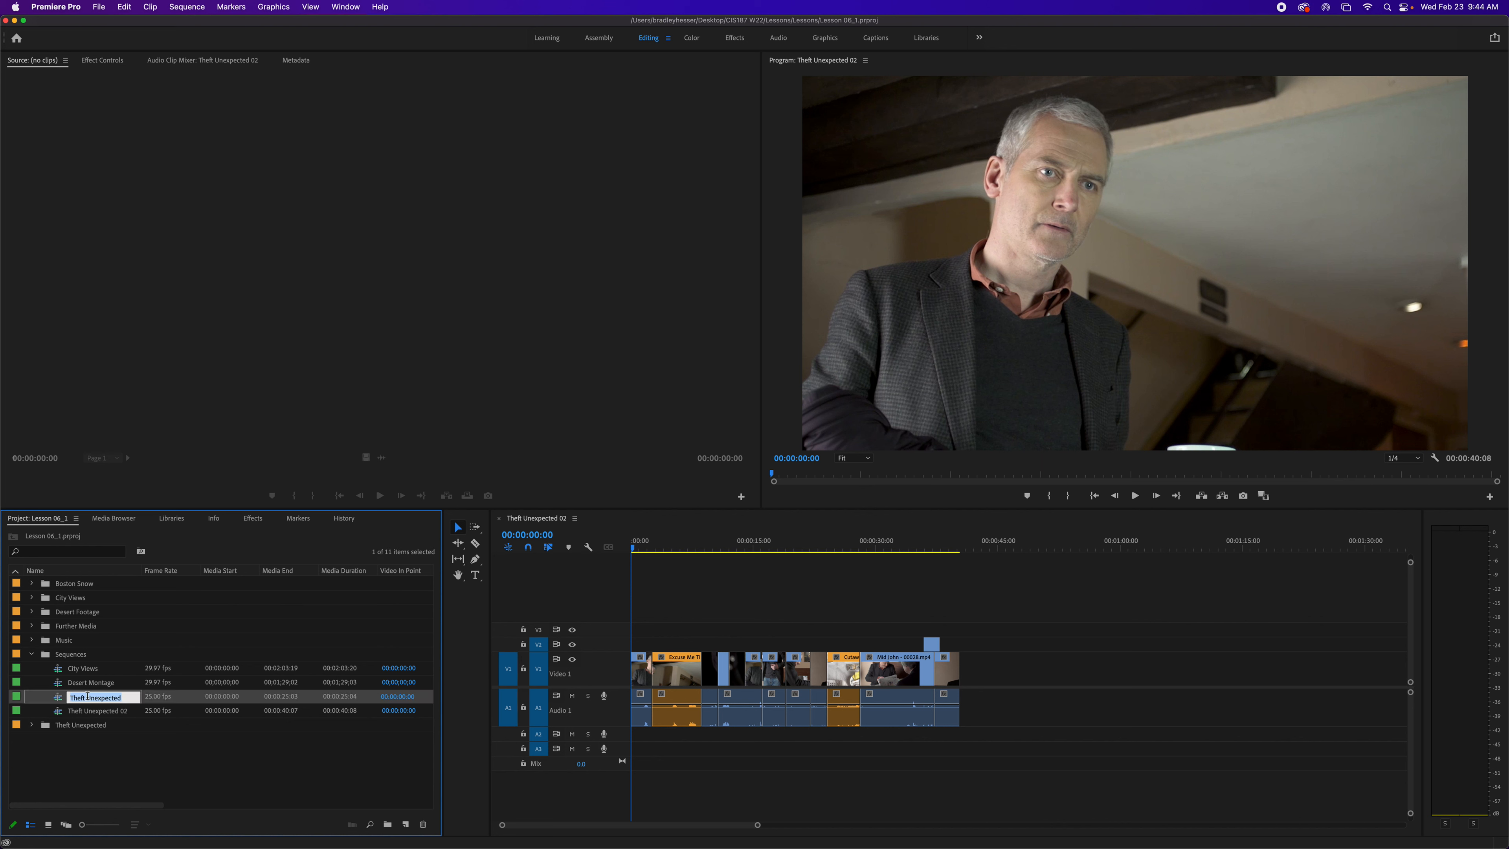
pyautogui.doubleClick(59, 702)
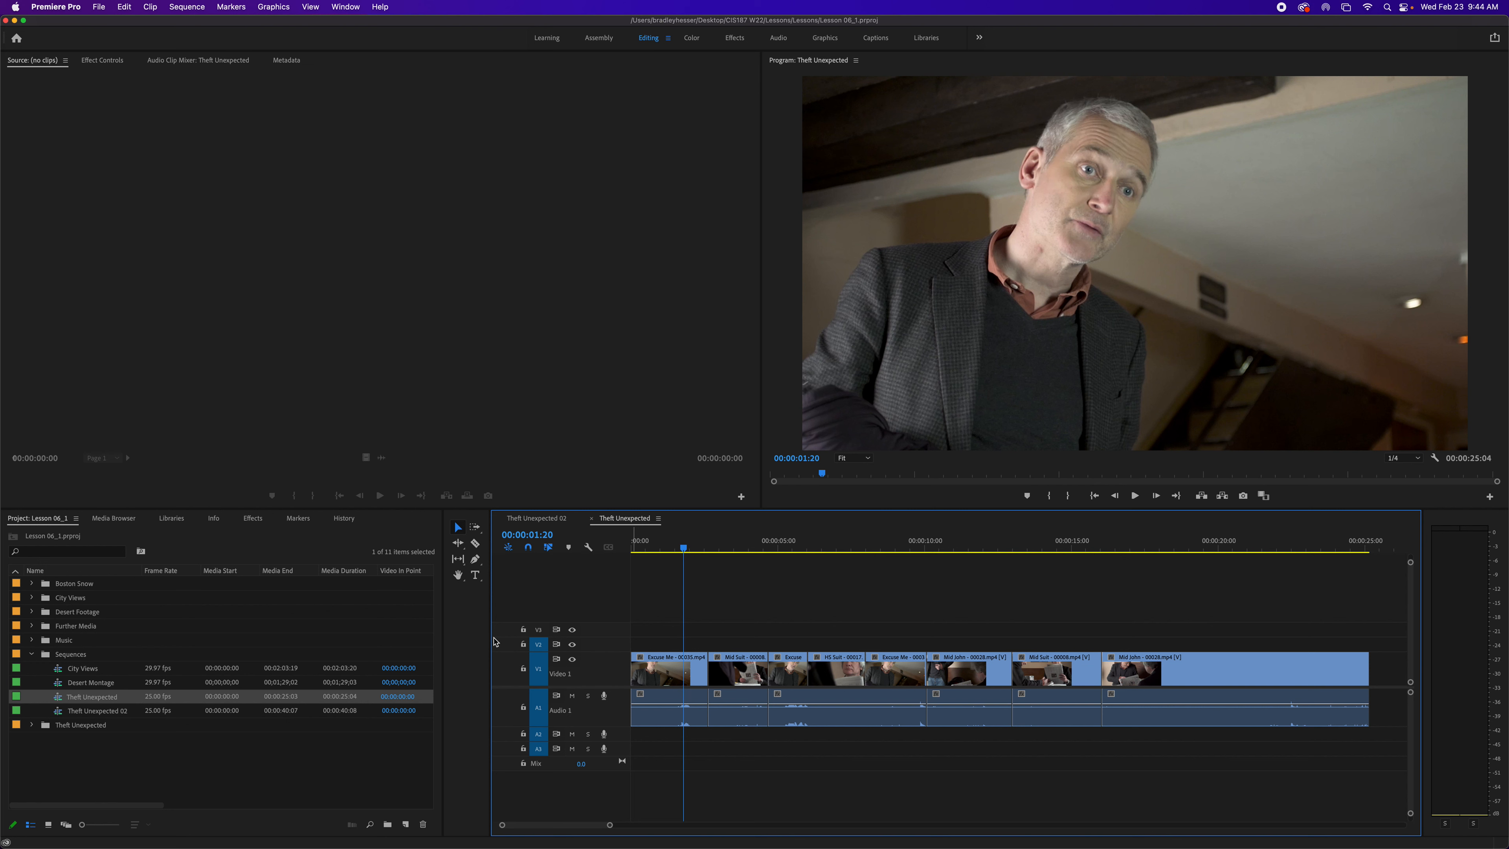
# - Overlay the HS Suit - 00017.mp4 clip at the playhead by dropping it on the Program Monitor, then undo it
pyautogui.click(33, 654)
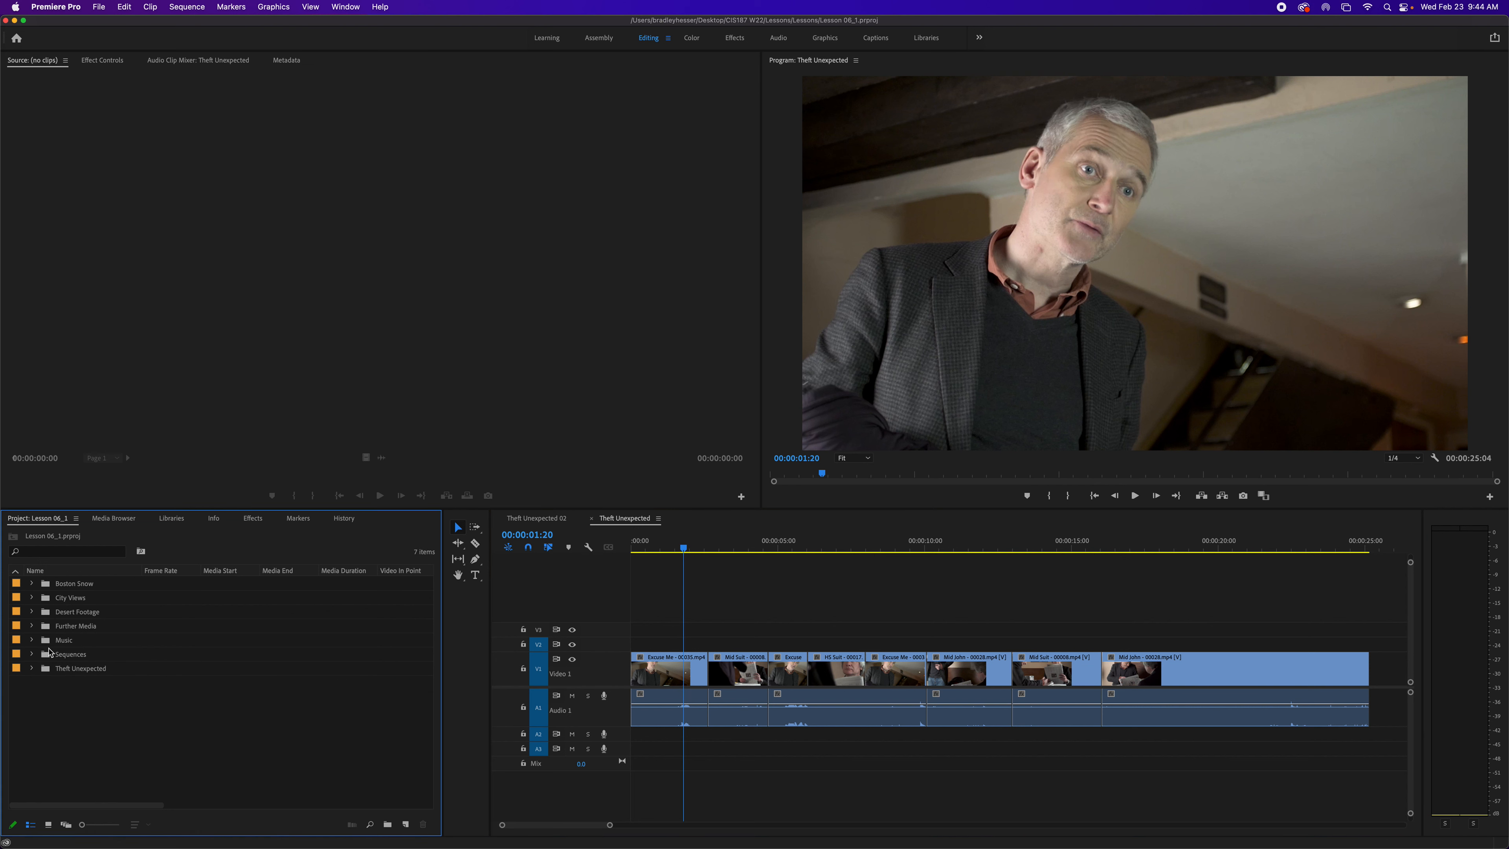
pyautogui.click(33, 668)
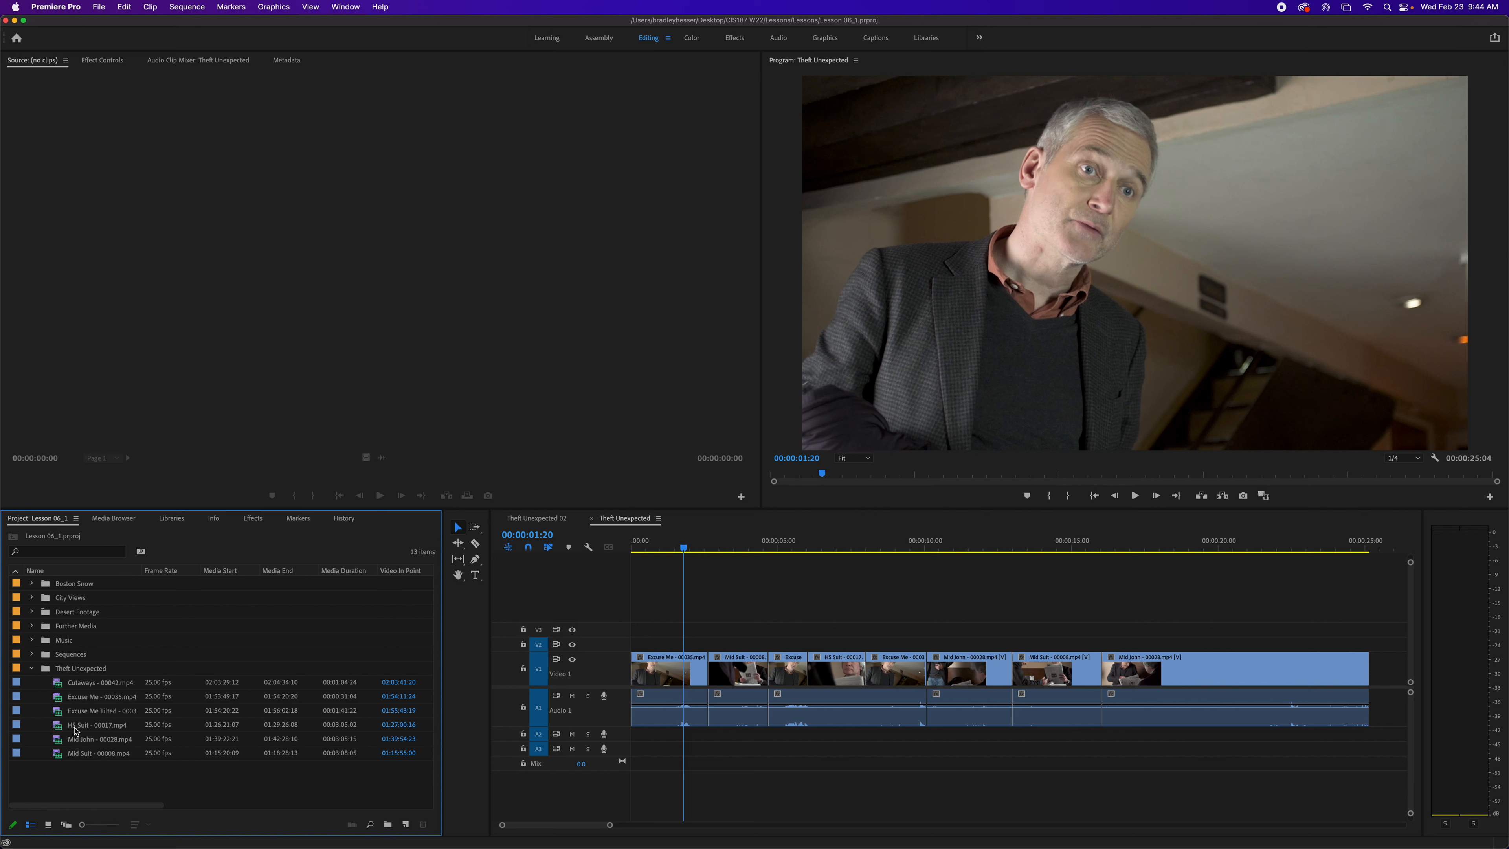
pyautogui.moveTo(75, 728); pyautogui.dragTo(1099, 356)
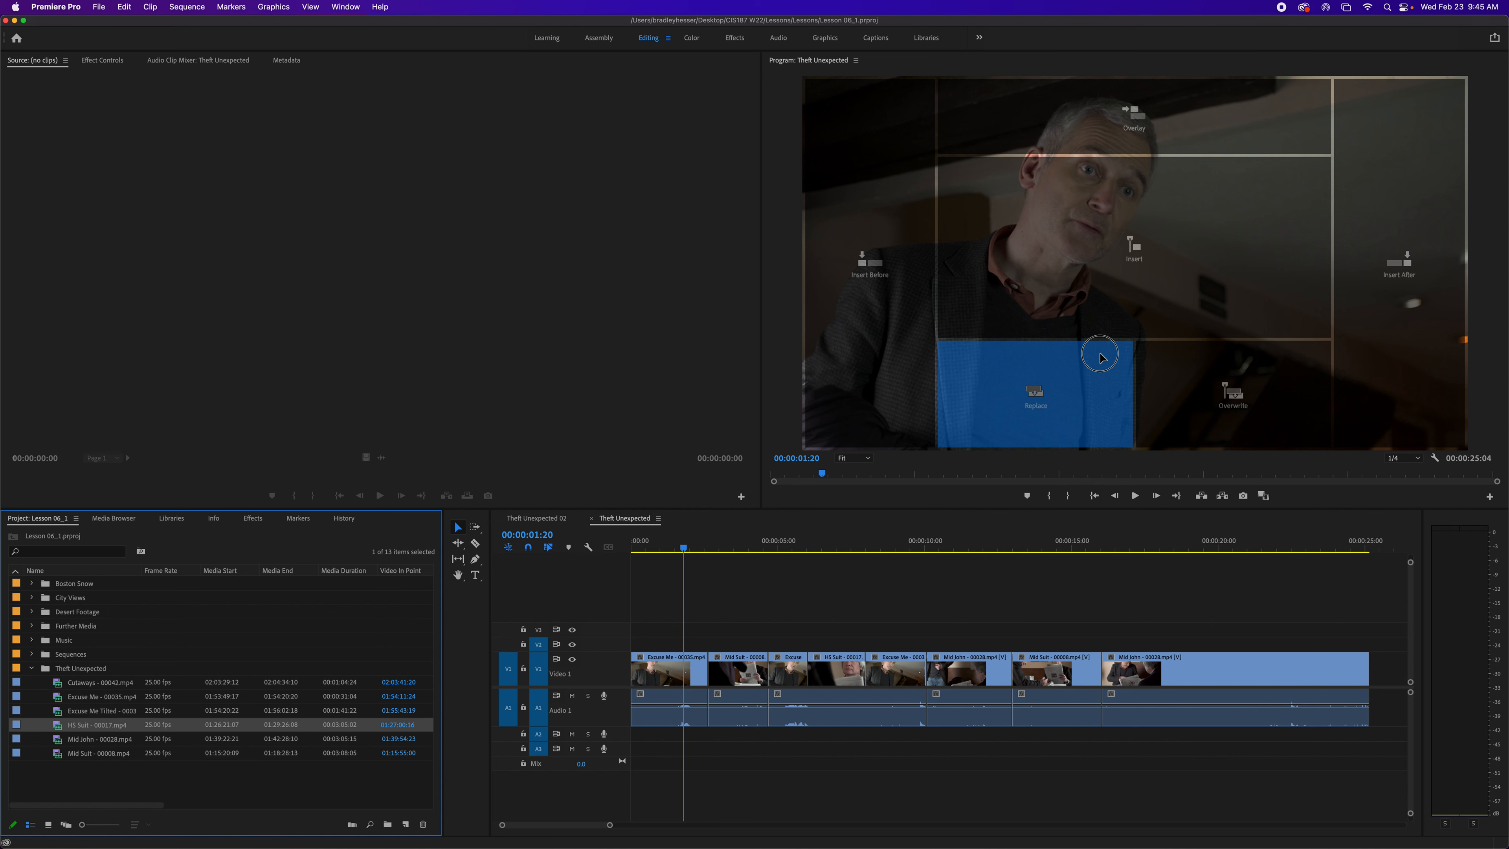
pyautogui.moveTo(1099, 356); pyautogui.dragTo(1181, 396)
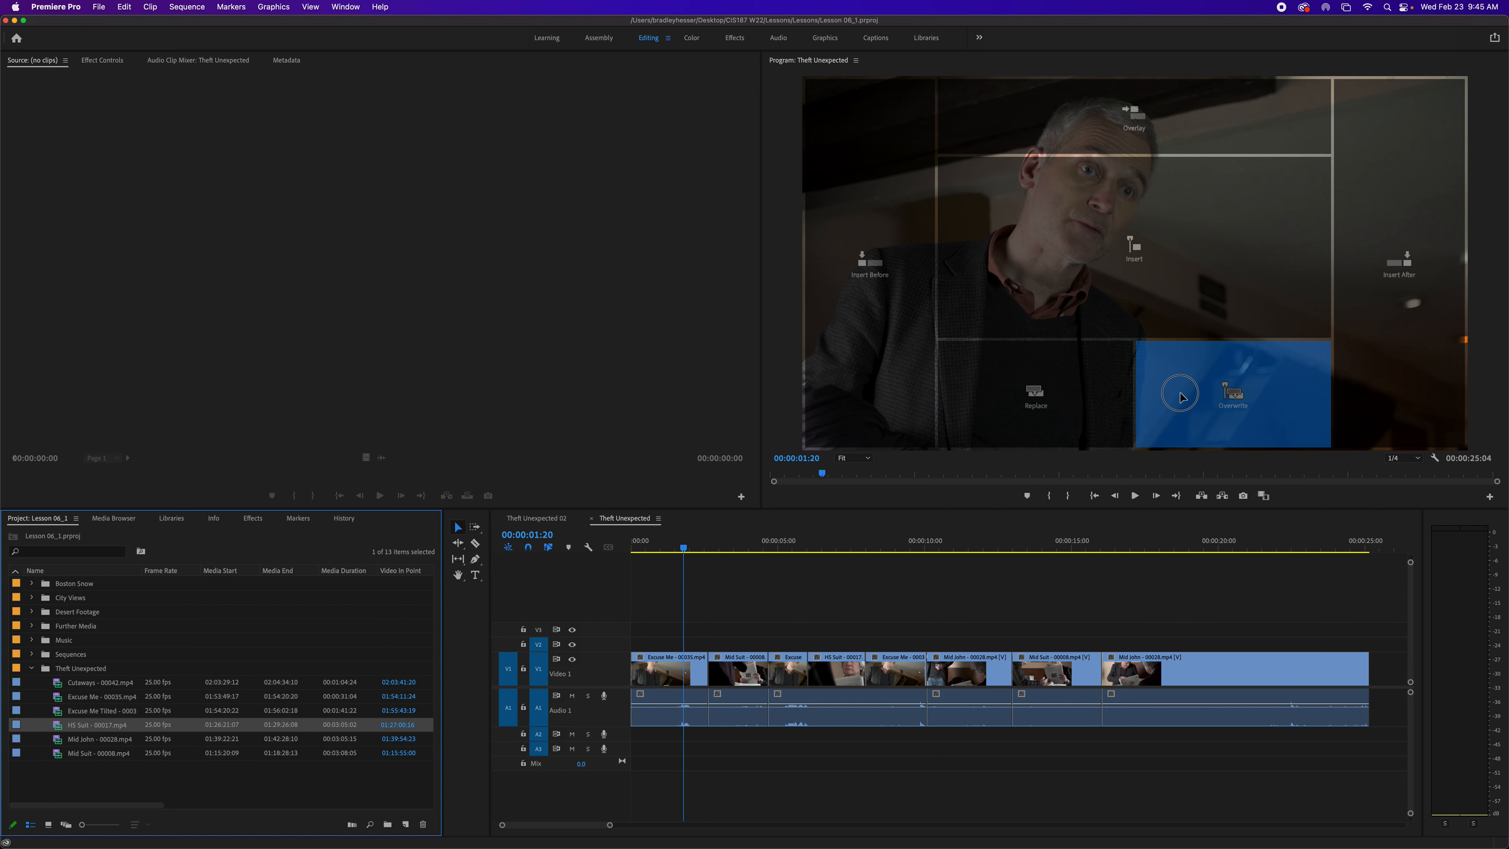
pyautogui.moveTo(1181, 393); pyautogui.dragTo(1182, 396)
pyautogui.moveTo(1180, 396); pyautogui.dragTo(1175, 117)
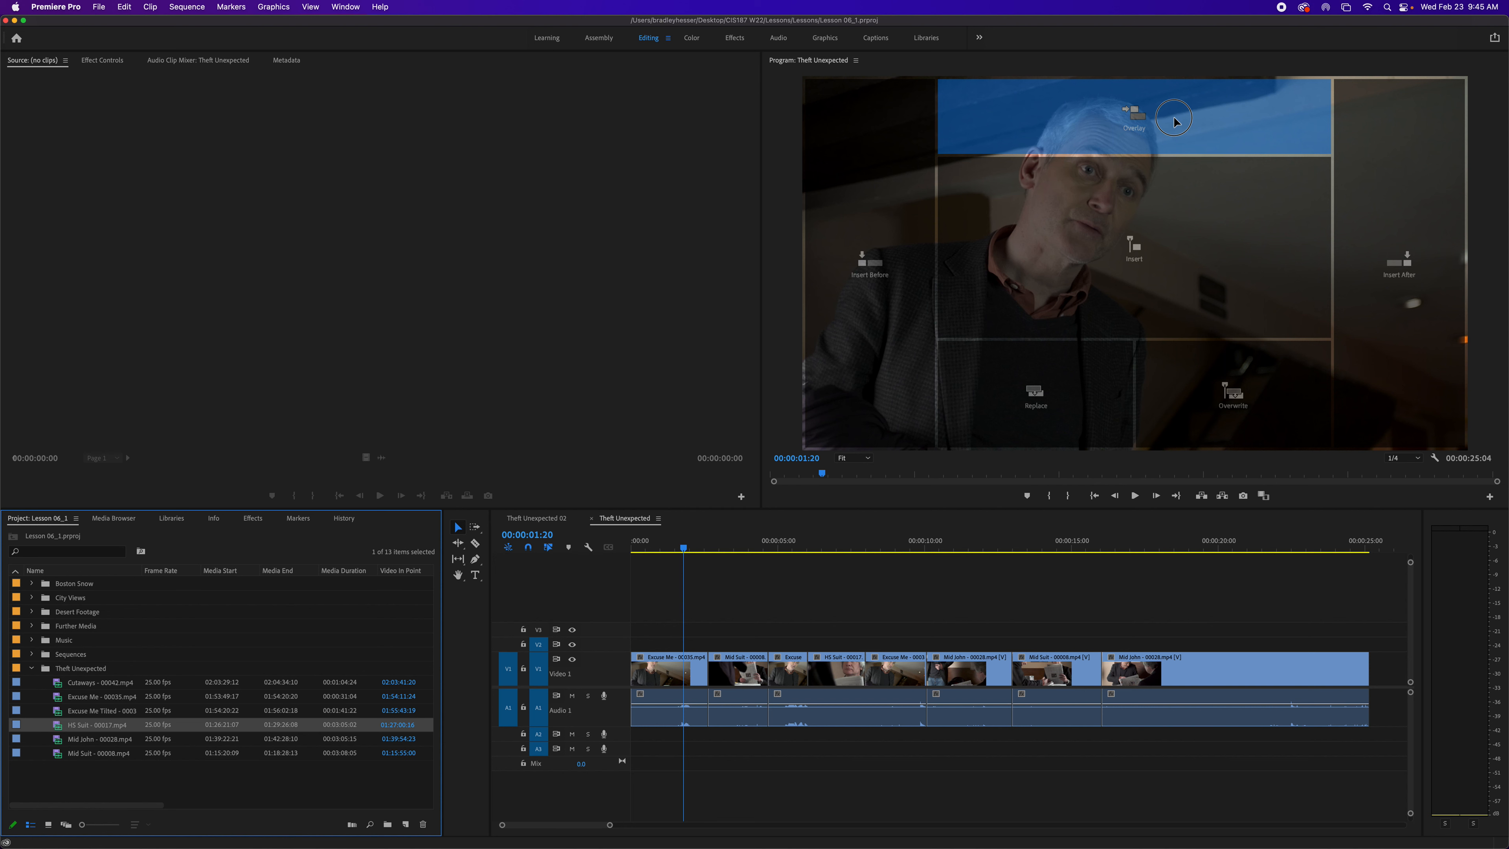
pyautogui.moveTo(1173, 119); pyautogui.dragTo(1175, 121)
pyautogui.moveTo(1175, 121); pyautogui.dragTo(1179, 125)
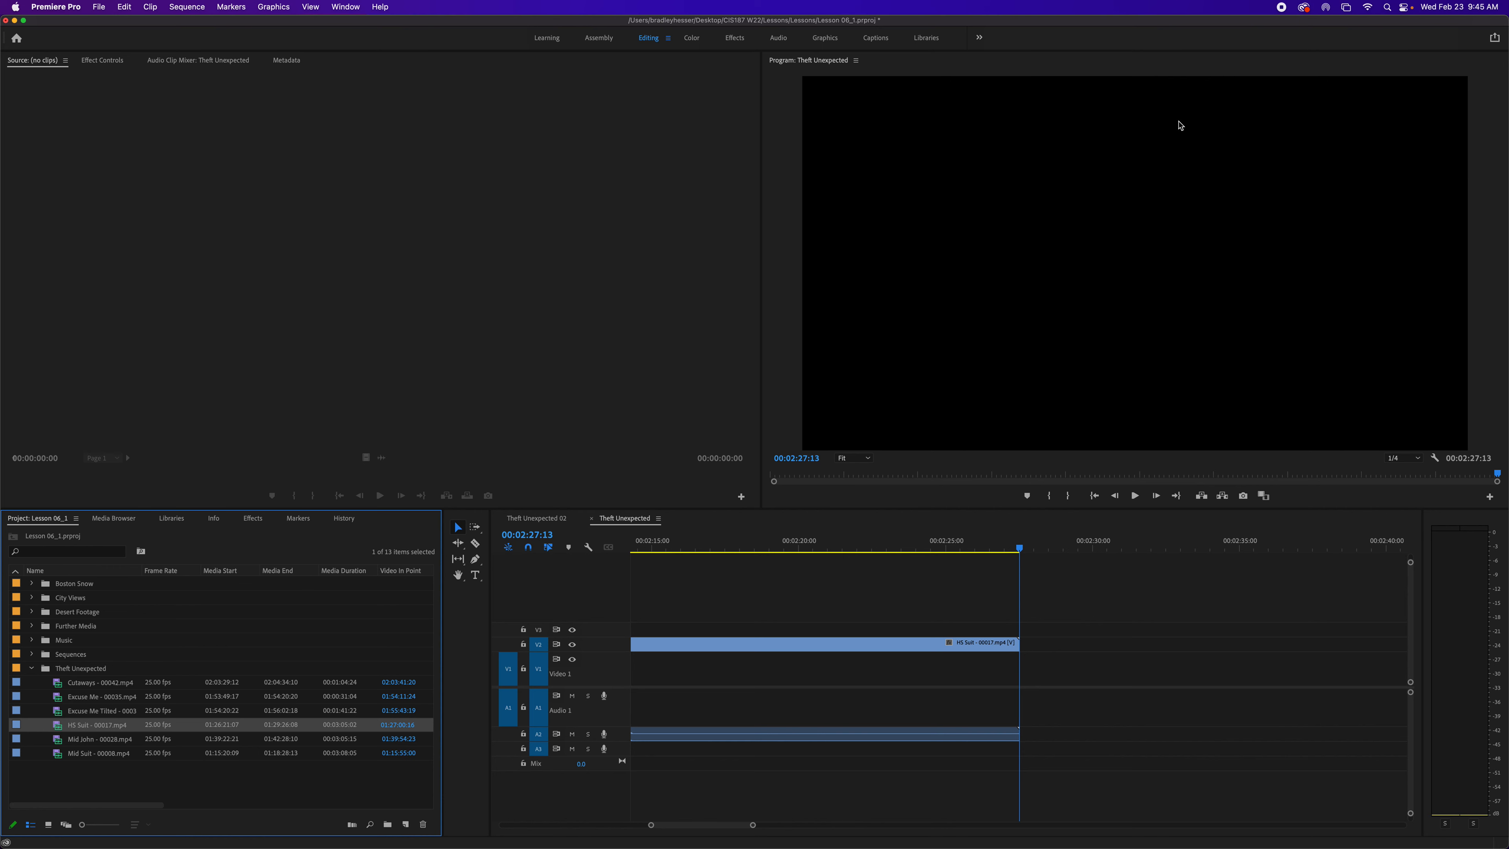
pyautogui.scroll(-3, 842, 785)
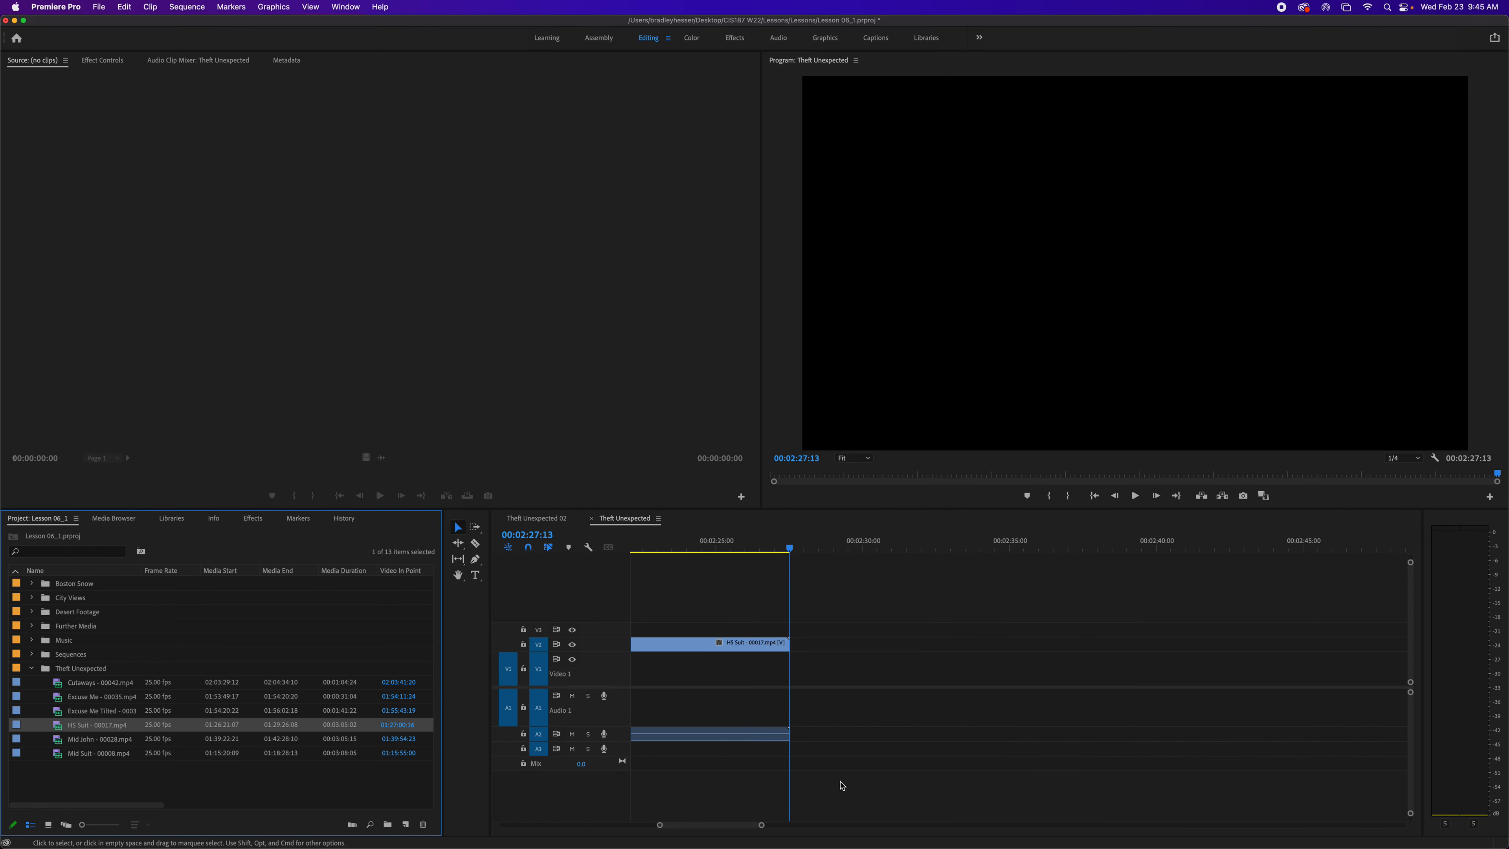
pyautogui.scroll(20, 842, 786)
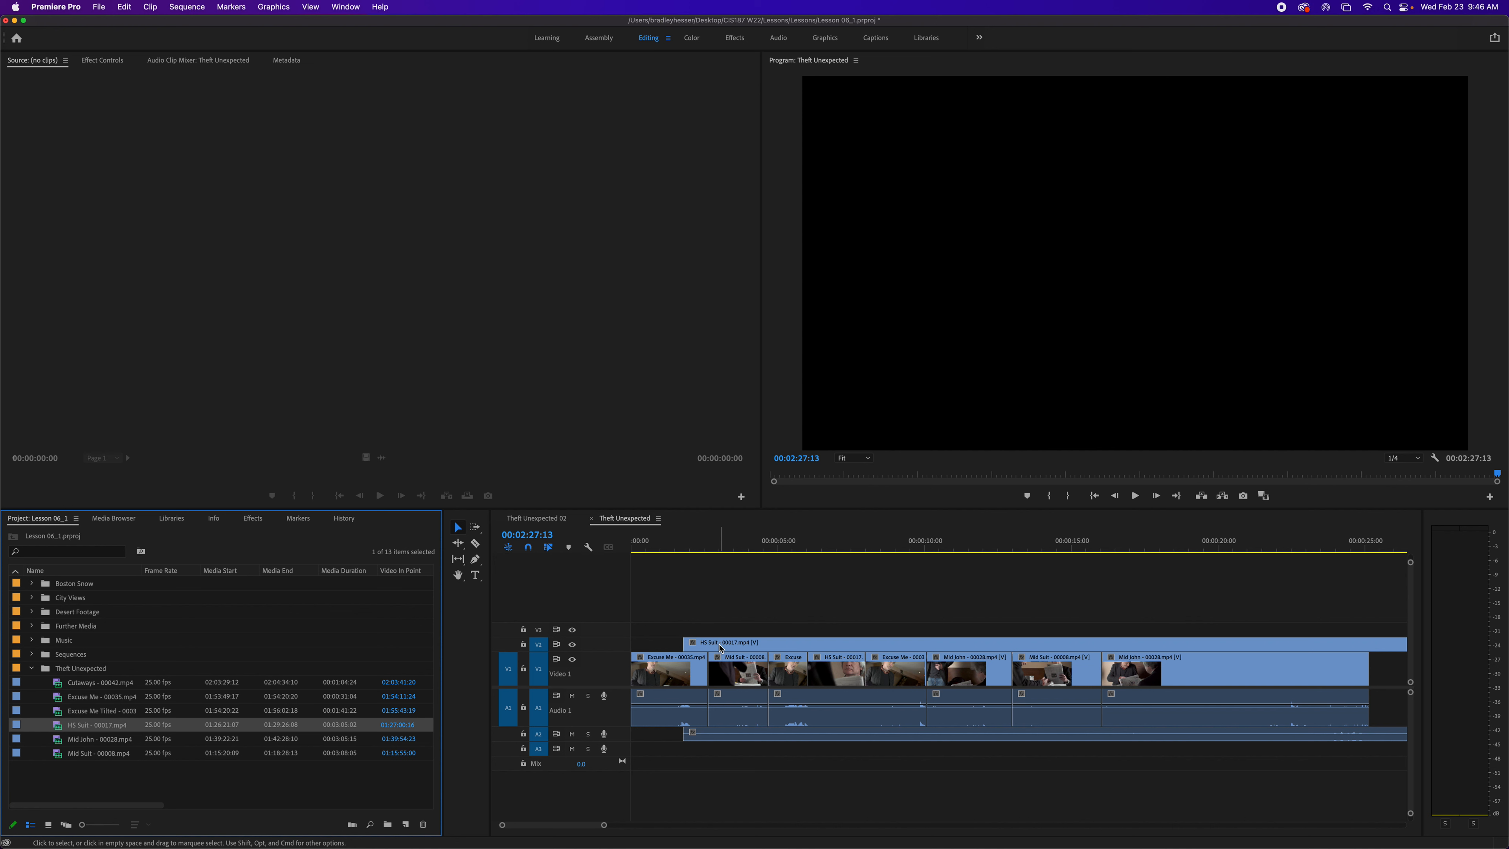
pyautogui.press('super+z')
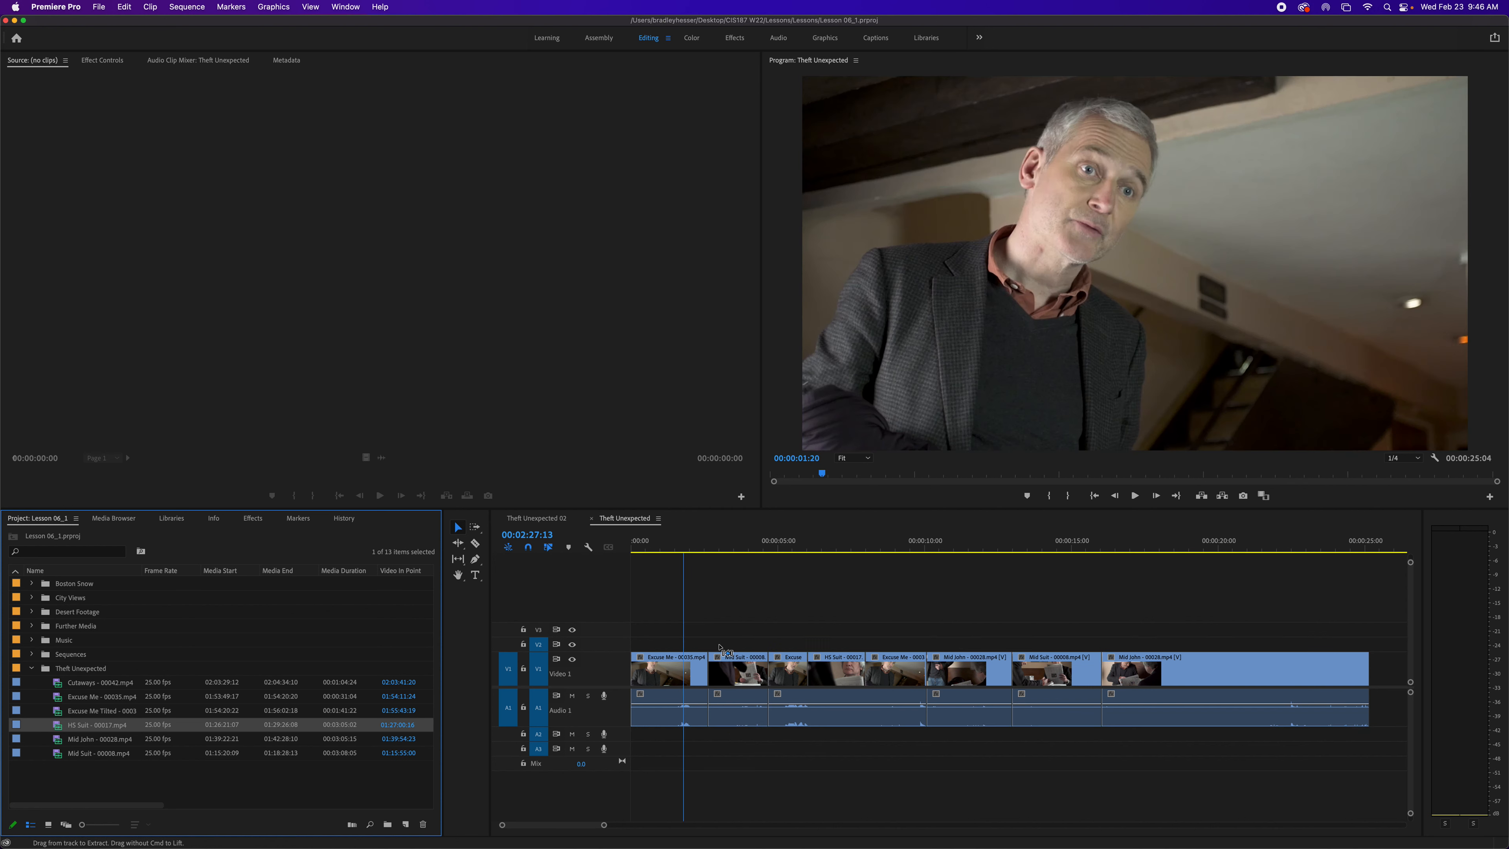
# - Insert the HS Suit - 00017.mp4 clip before the current clip via the Program Monitor, then undo it
pyautogui.moveTo(59, 726); pyautogui.dragTo(900, 290)
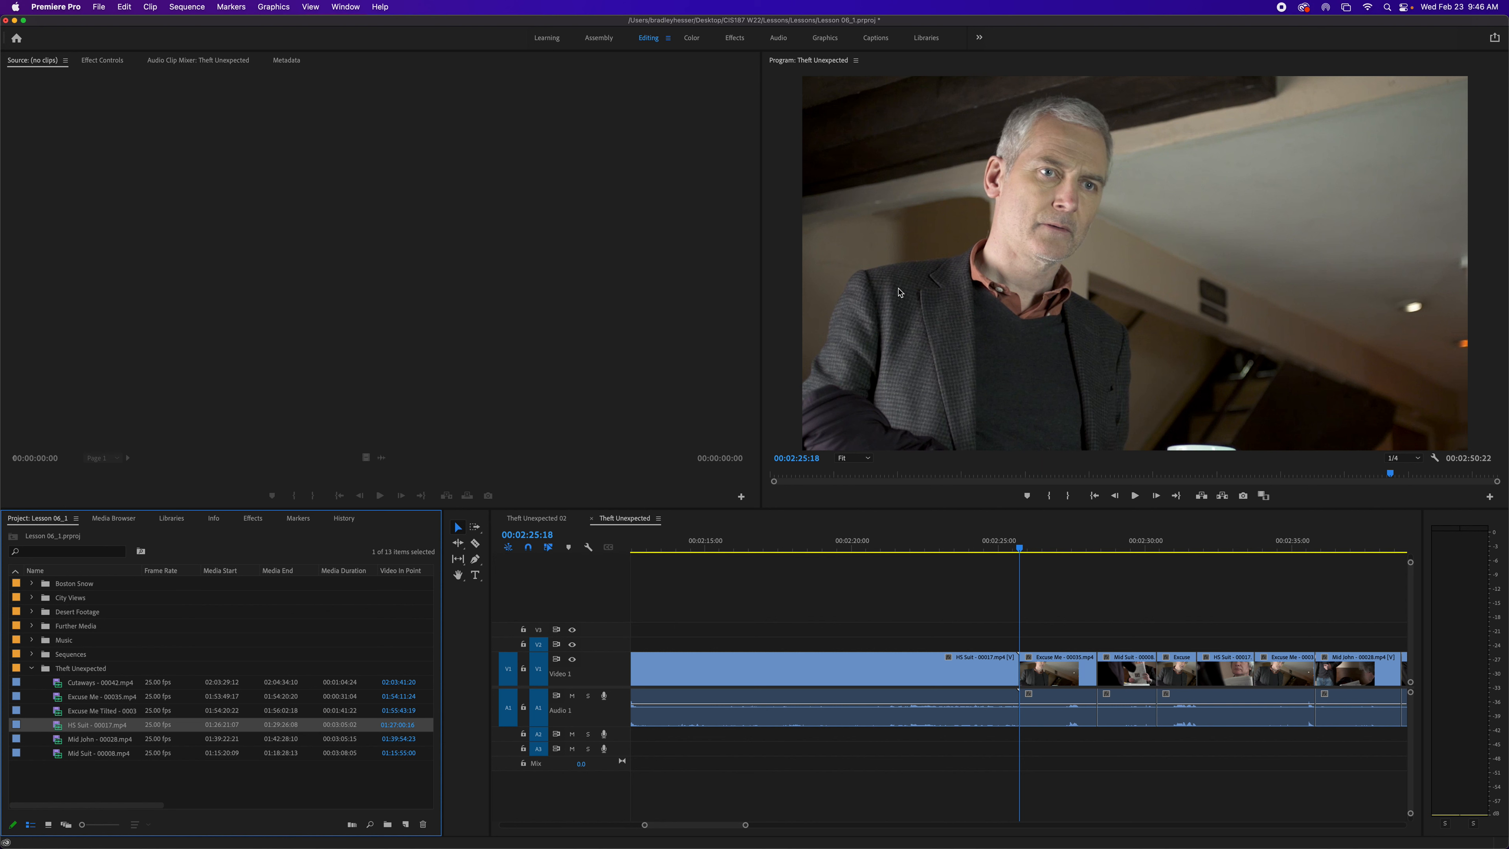
pyautogui.press('super+z')
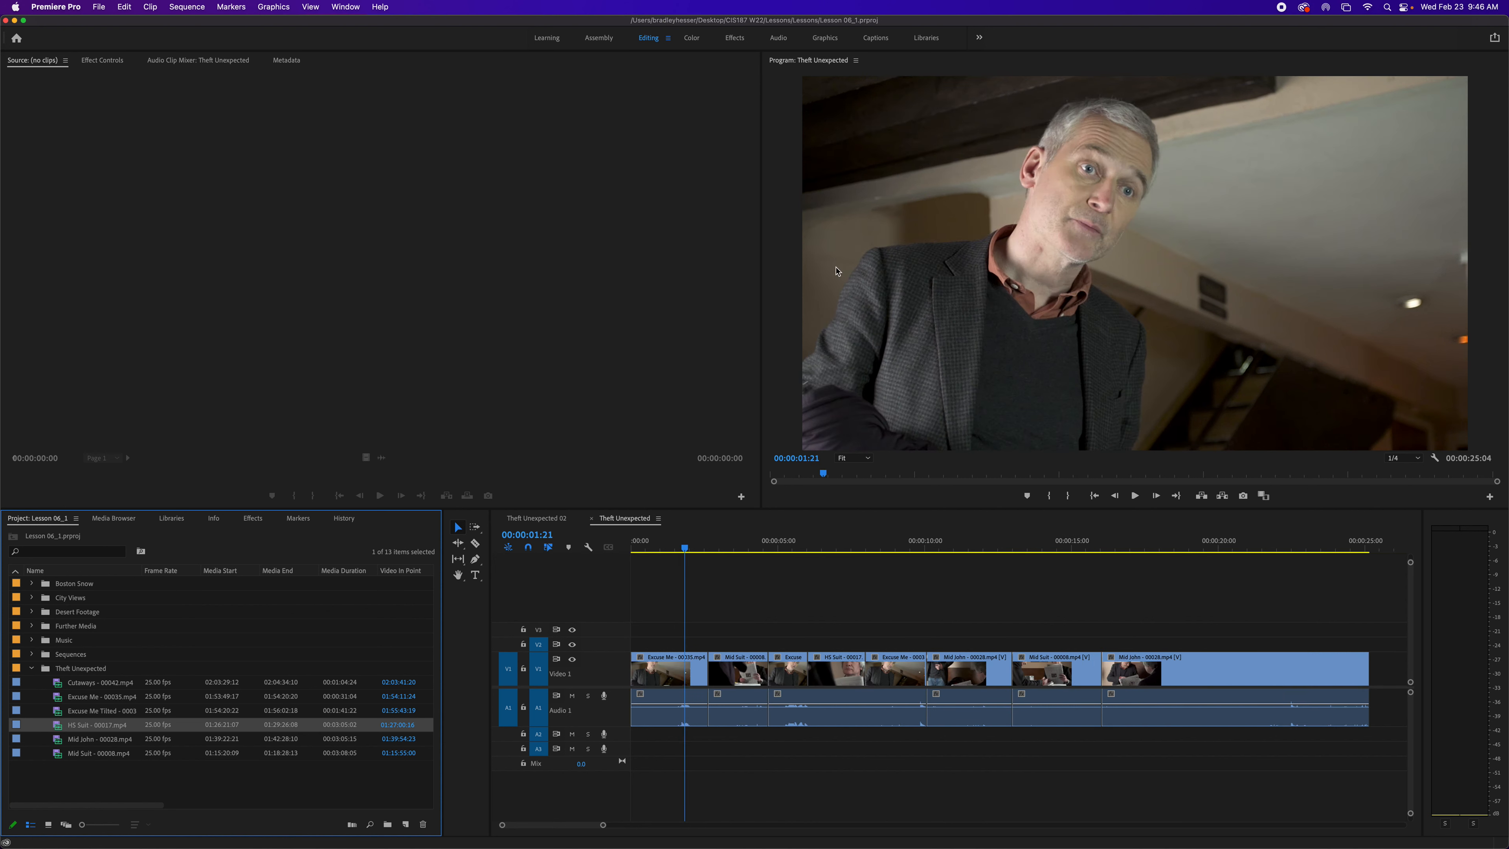
# - Insert the HS Suit - 00017.mp4 clip after the current clip via the Program Monitor, then undo it
pyautogui.moveTo(67, 726); pyautogui.dragTo(1355, 336)
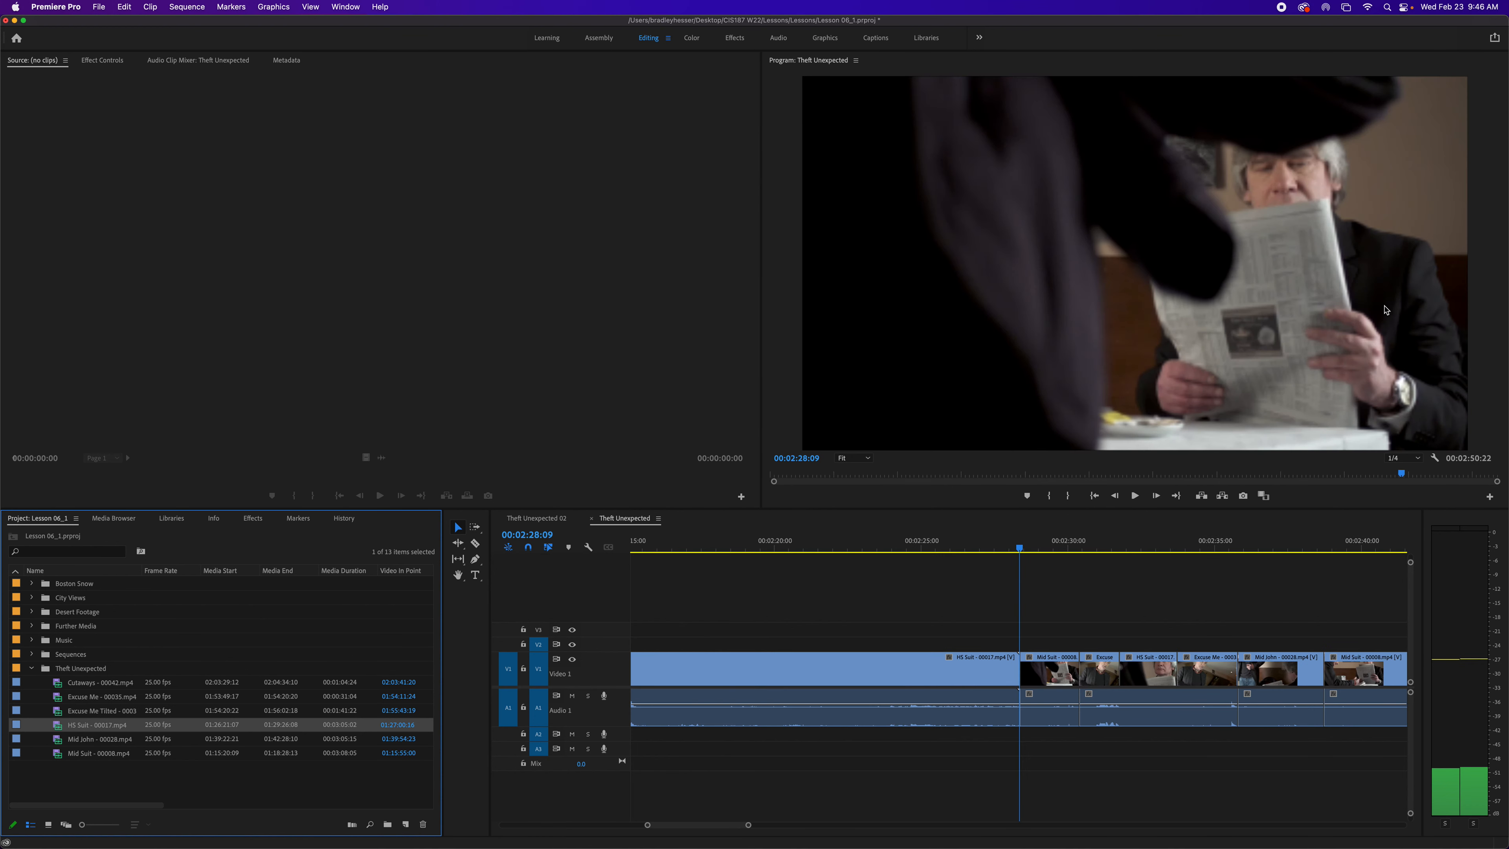
pyautogui.hscroll(10, 1065, 563)
pyautogui.hscroll(-10, 1063, 563)
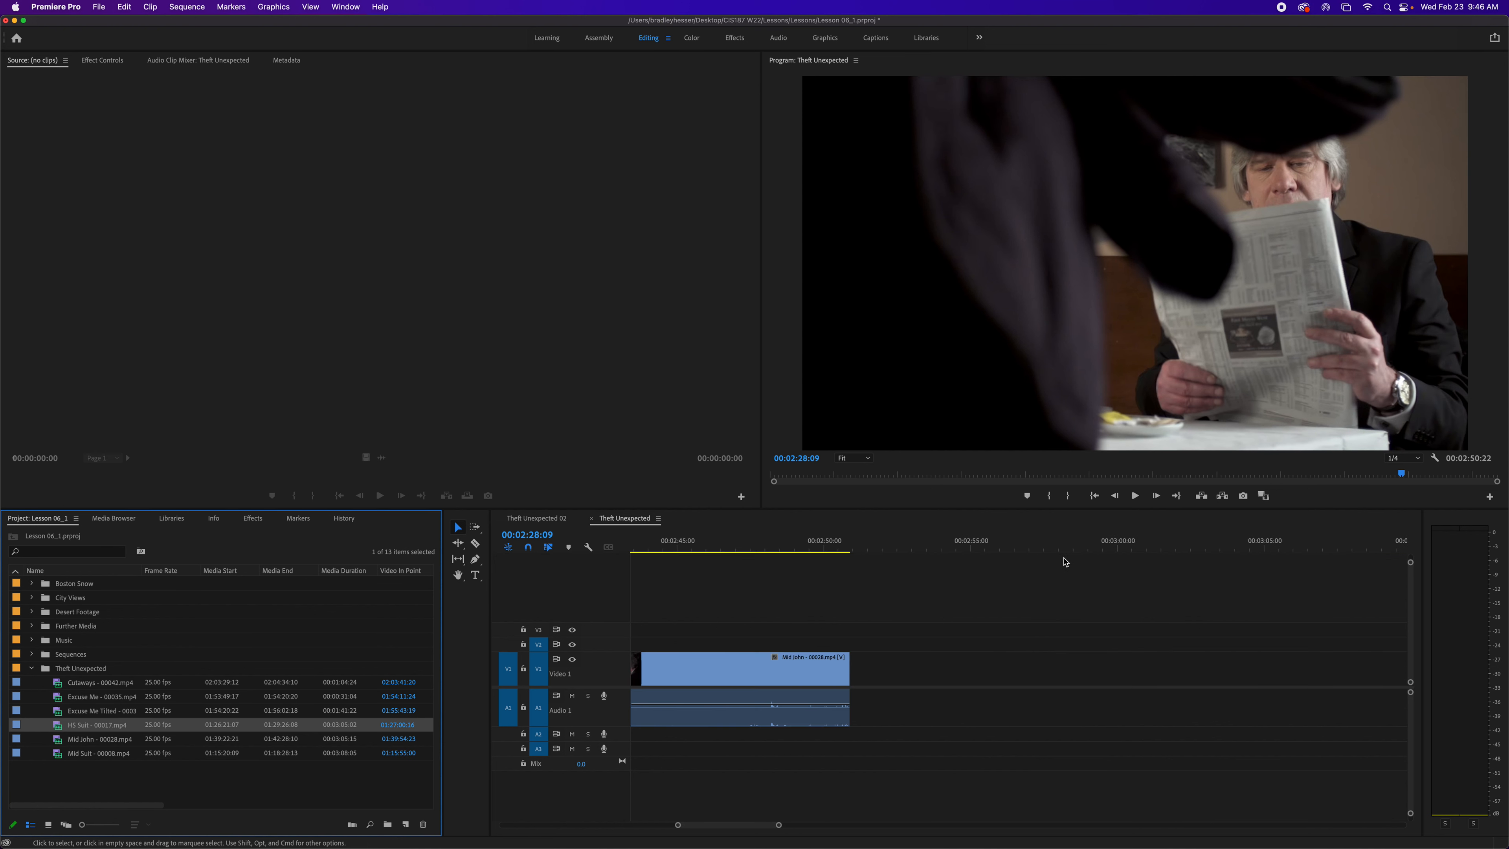
pyautogui.hscroll(-15, 1063, 562)
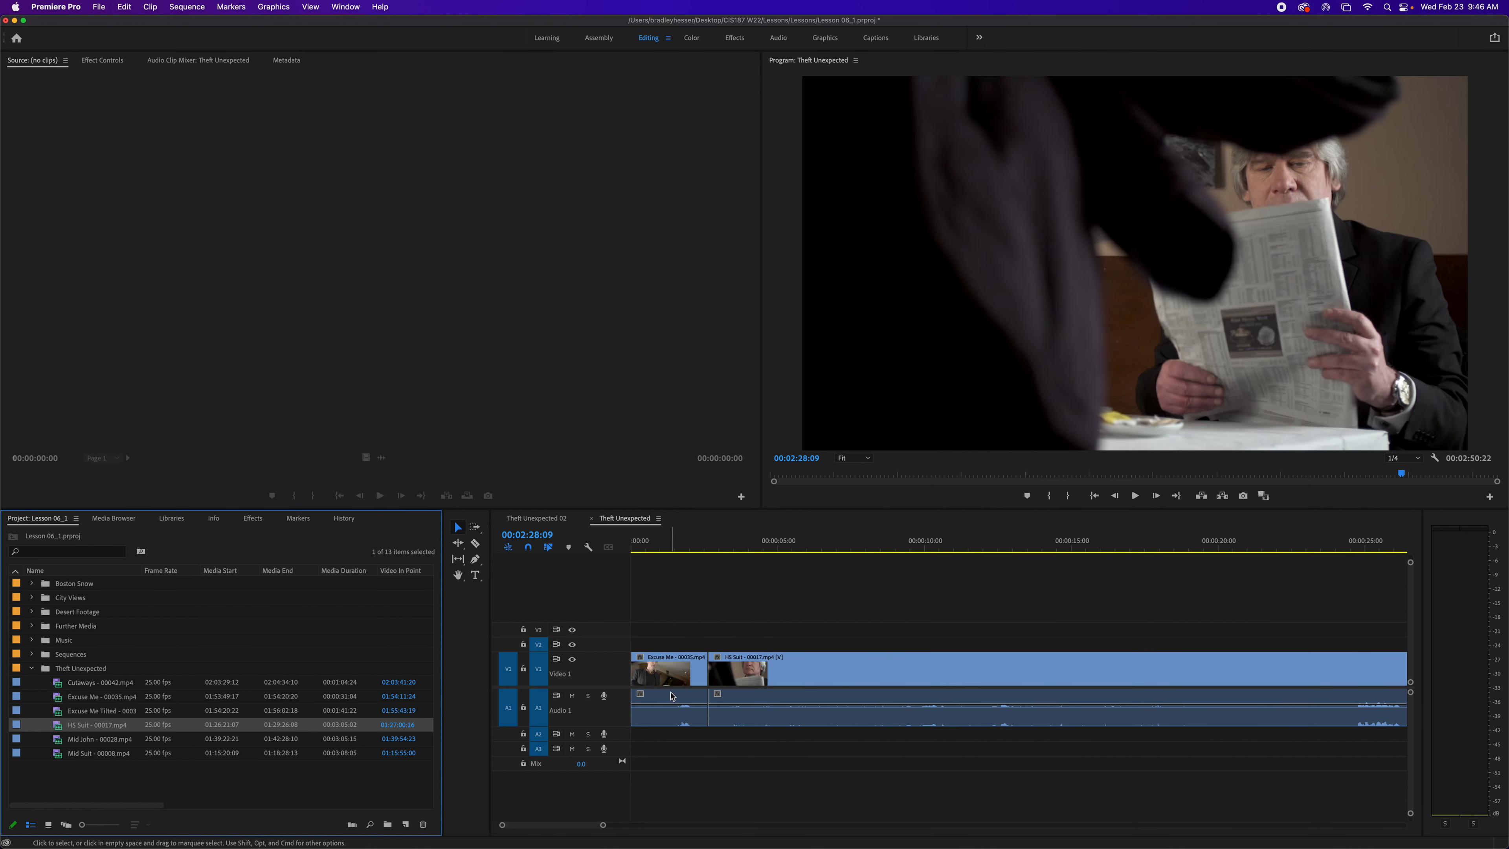
pyautogui.press('super+z')
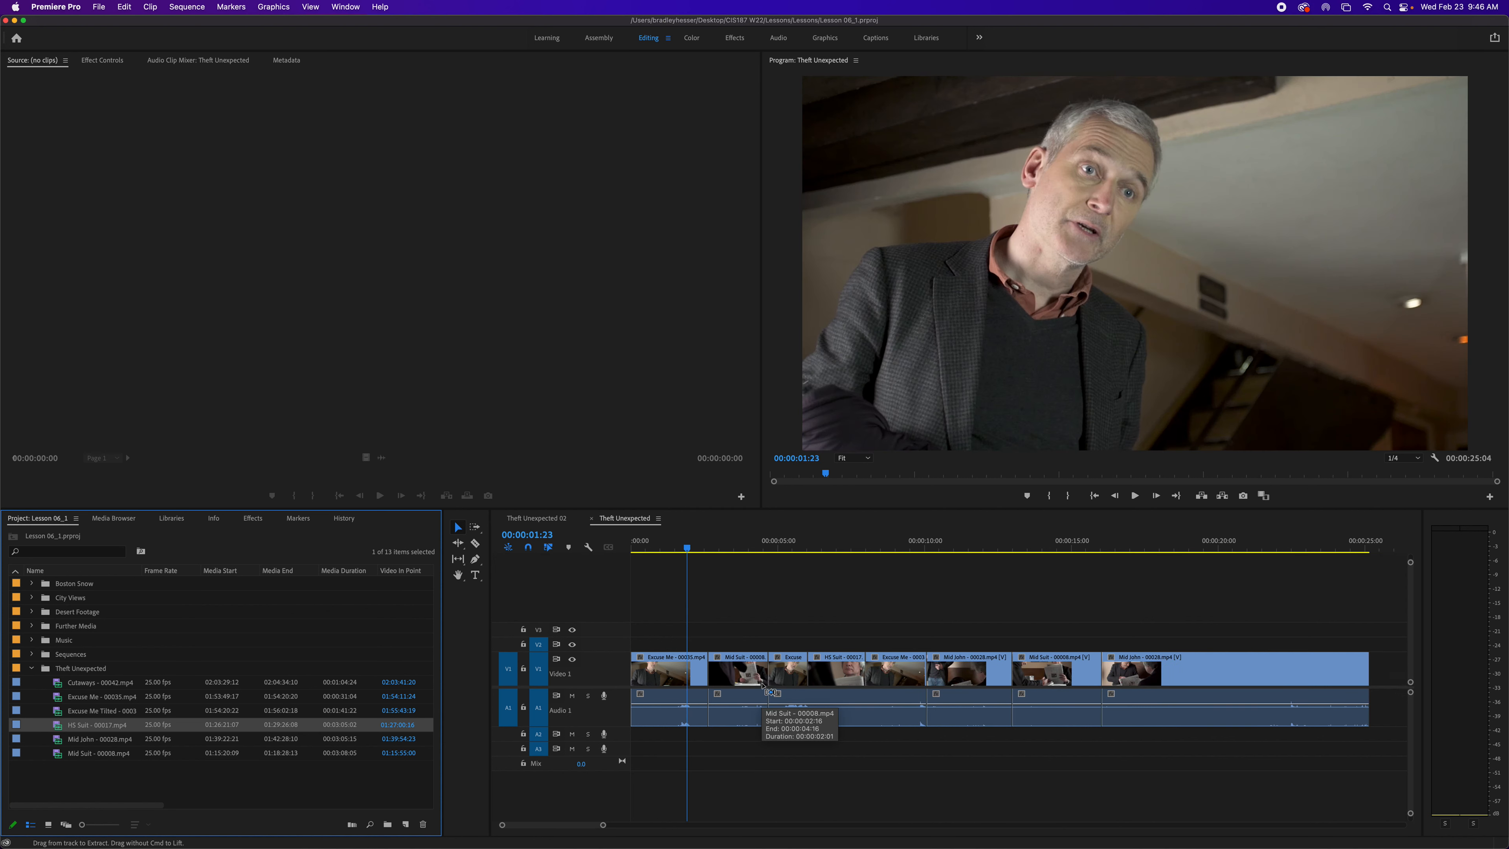
# - Replace the clip under the playhead with HS Suit - 00017.mp4 via the Program Monitor, then undo it
pyautogui.moveTo(62, 726); pyautogui.dragTo(1005, 380)
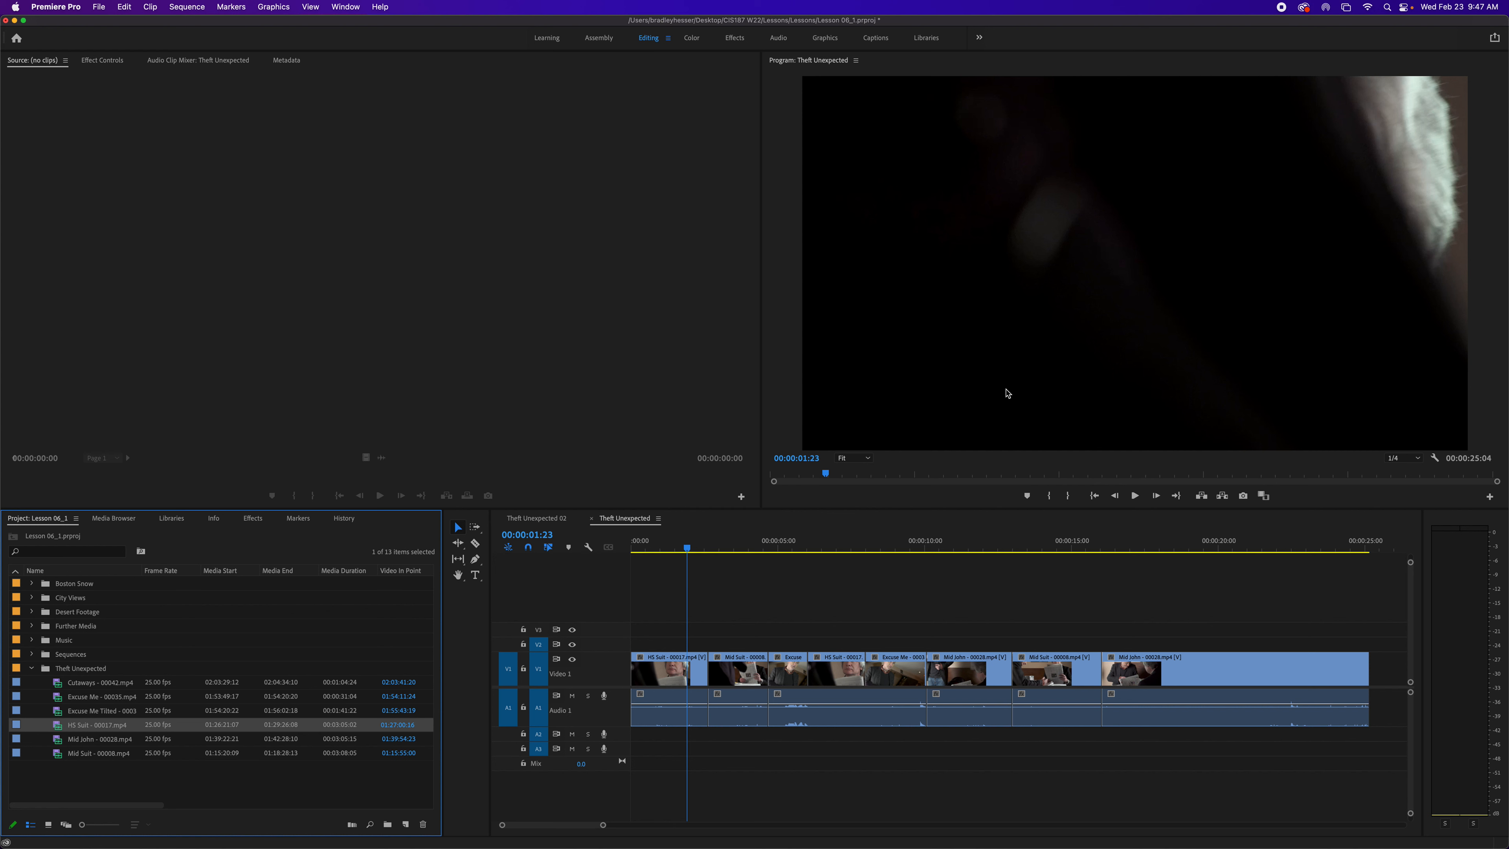
pyautogui.press('super+z')
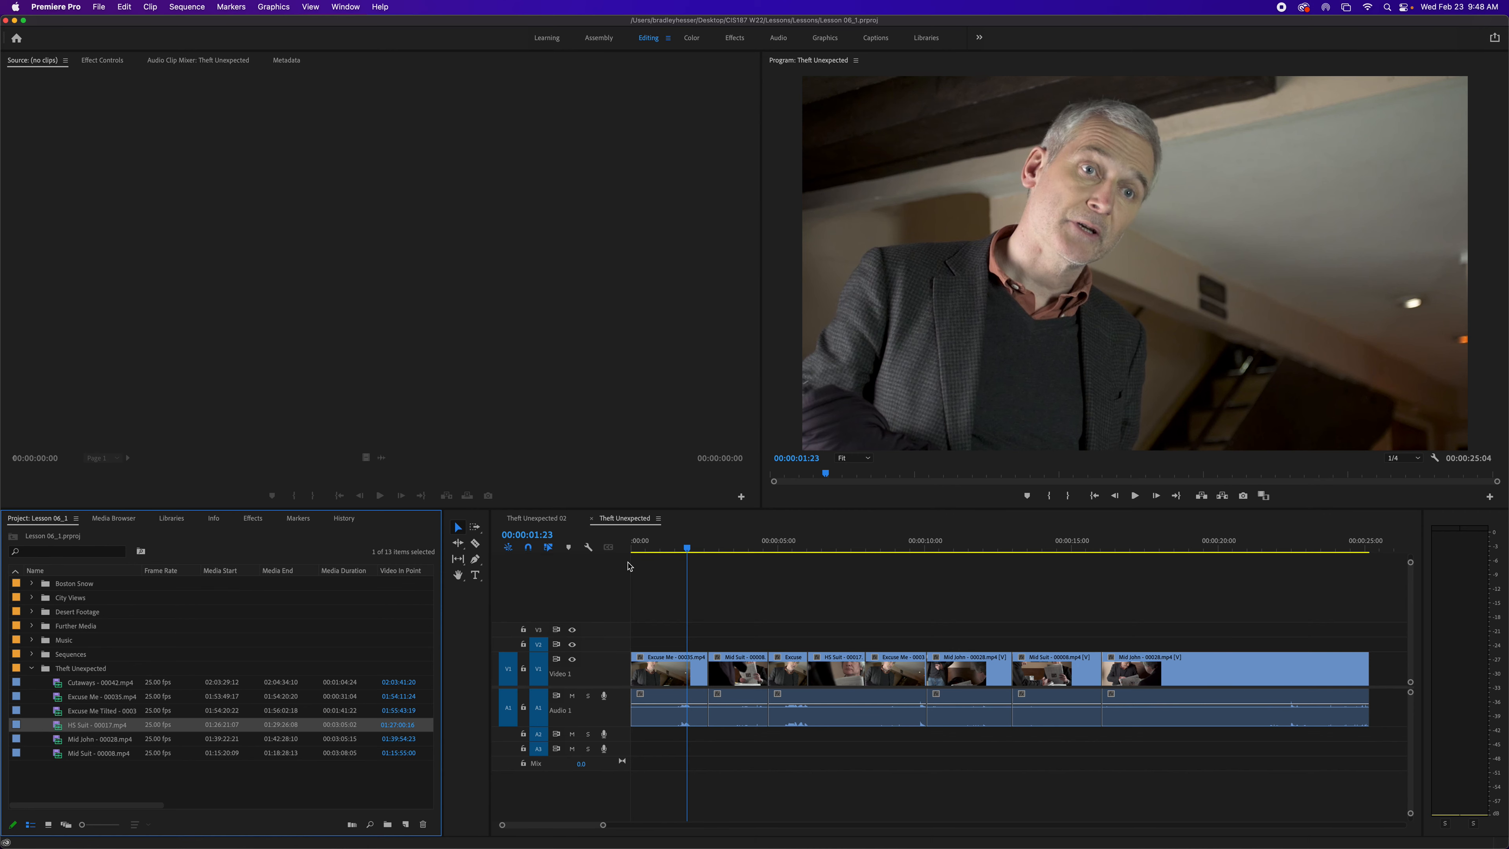
# - Move the playhead in the Theft Unexpected sequence to 00:00:20:00
pyautogui.moveTo(693, 557); pyautogui.dragTo(1153, 565)
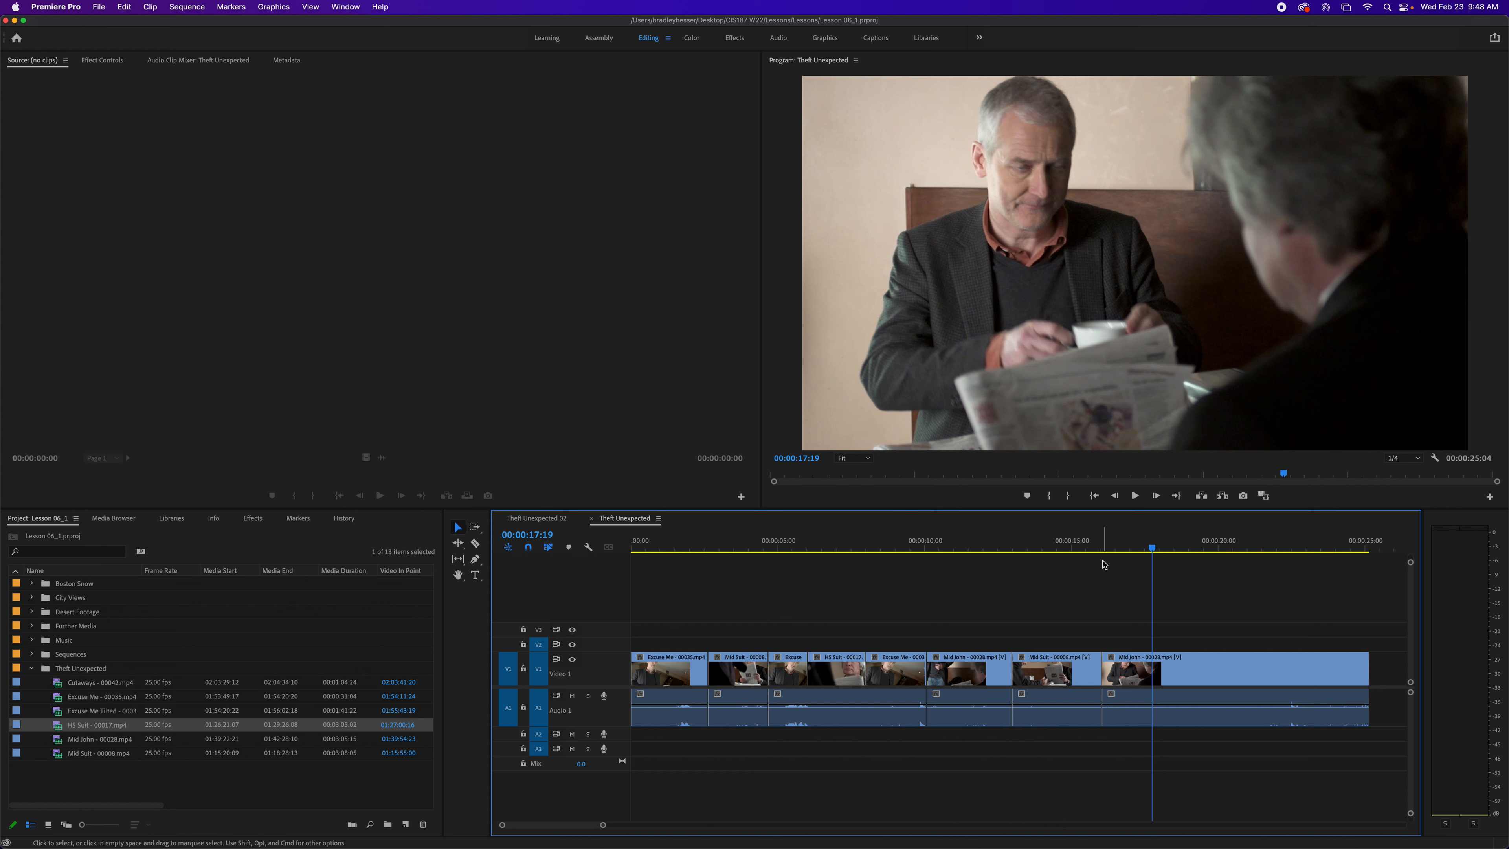
pyautogui.moveTo(1154, 550); pyautogui.dragTo(1222, 554)
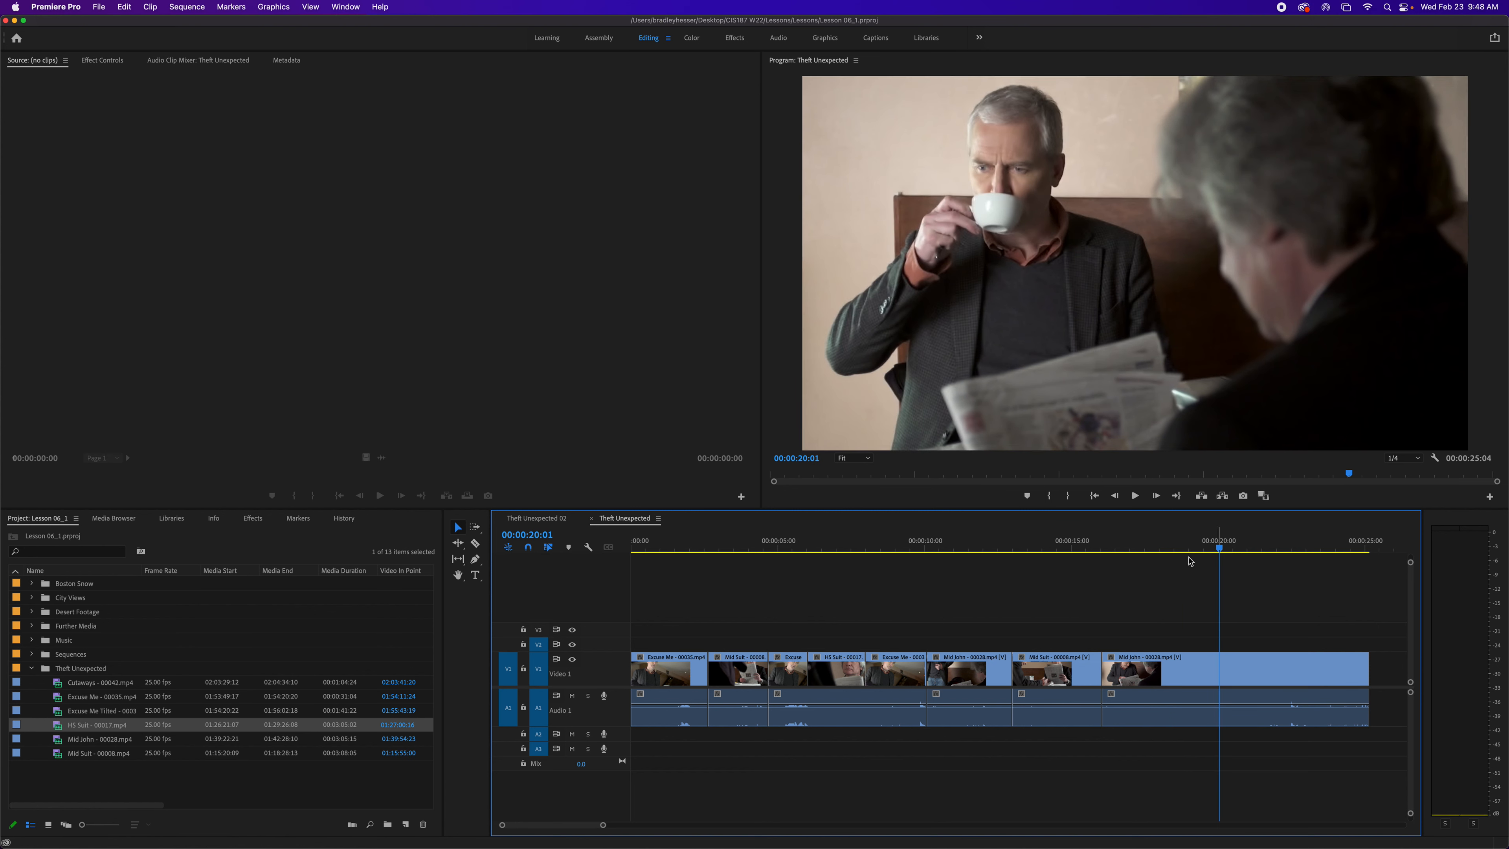
pyautogui.press('Left')
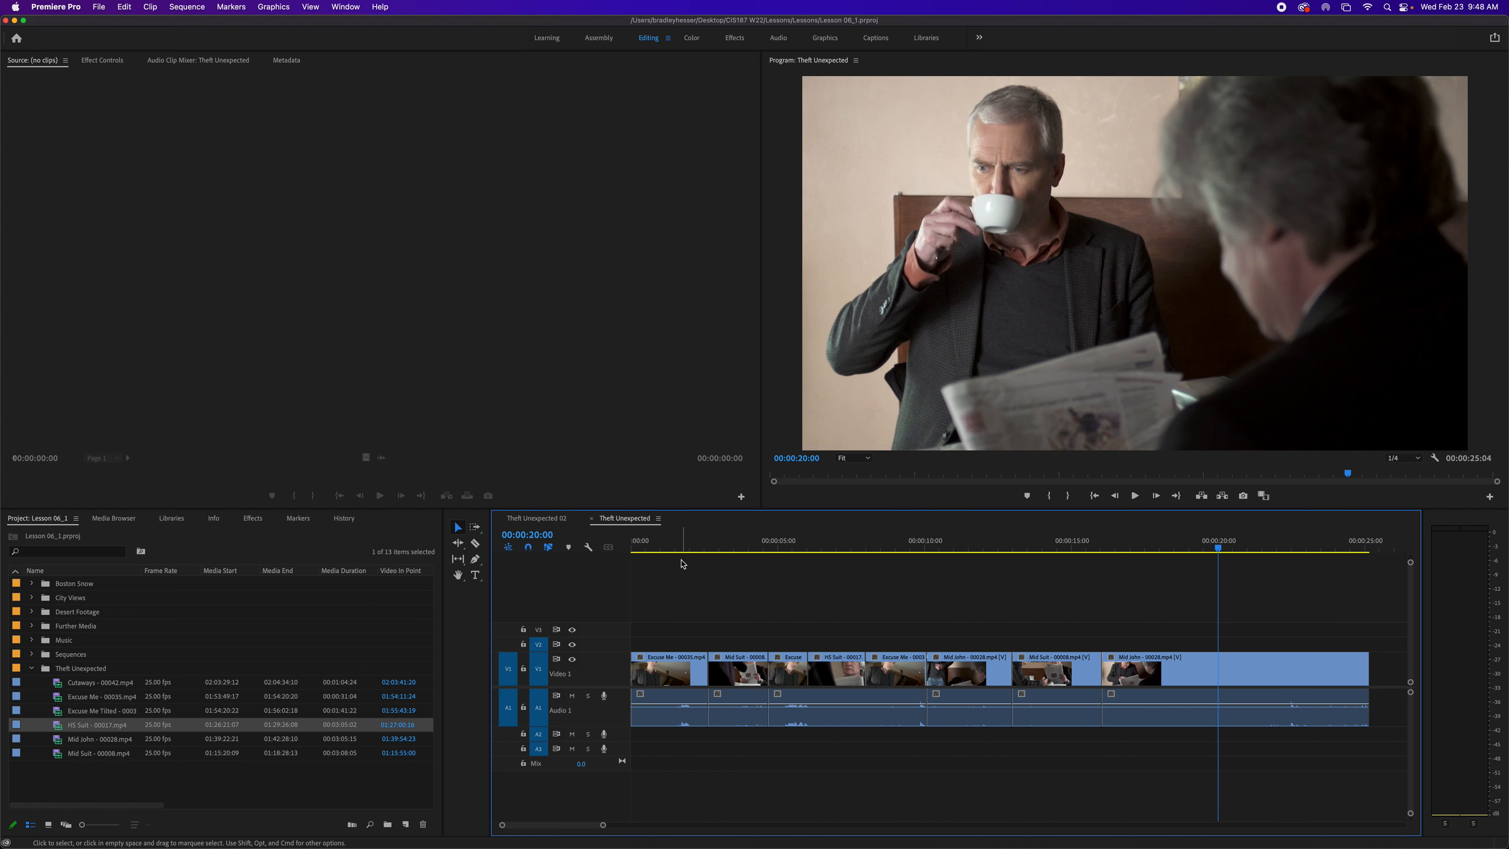
# - Open the HS Suit - 00017.mp4 clip in the Source Monitor and turn off its safe margins
pyautogui.click(65, 730)
pyautogui.doubleClick(62, 731)
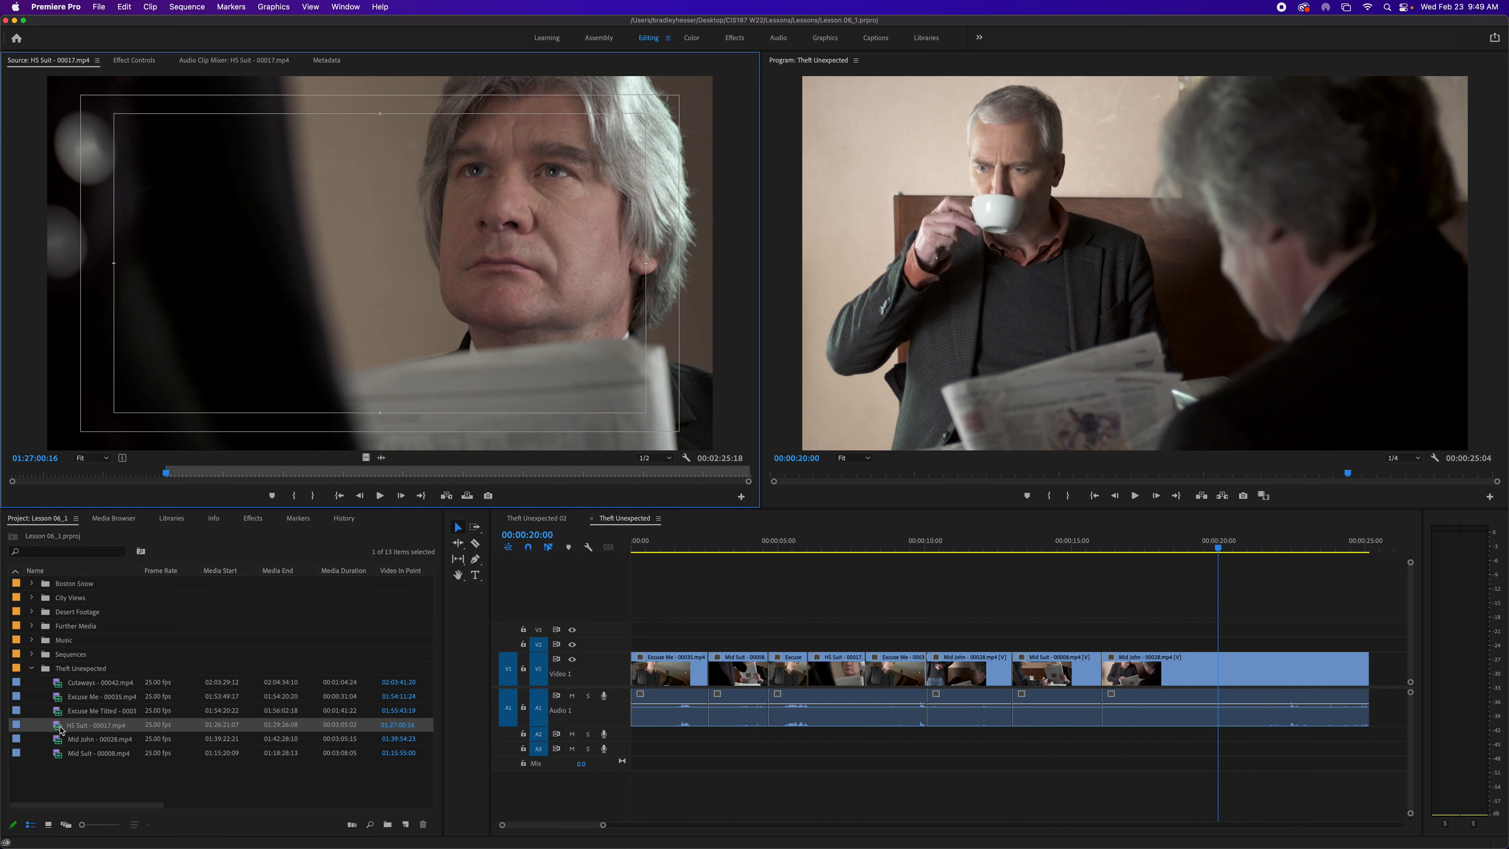
pyautogui.click(688, 459)
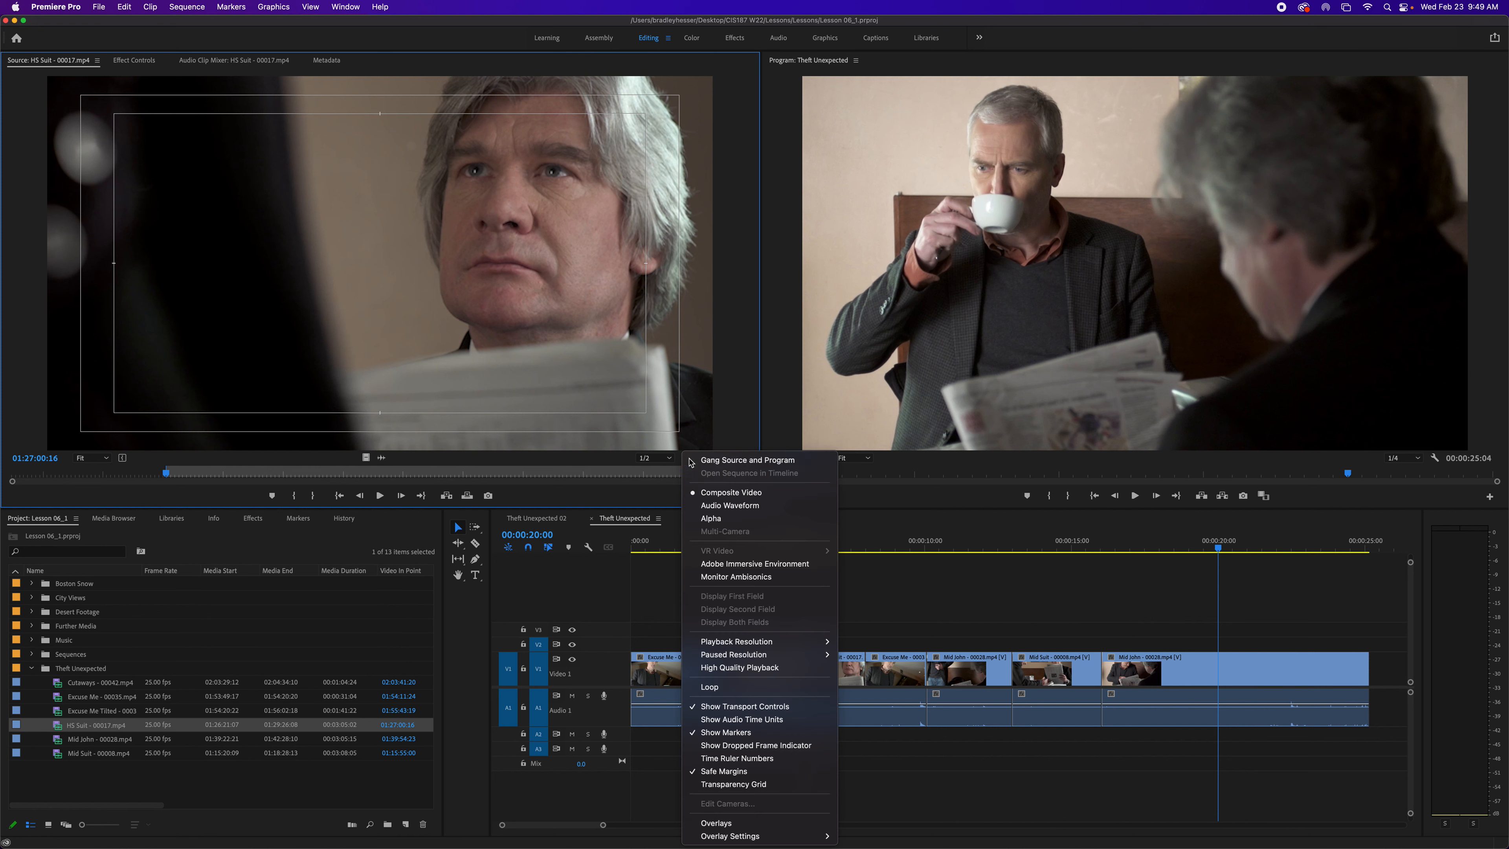
pyautogui.click(727, 771)
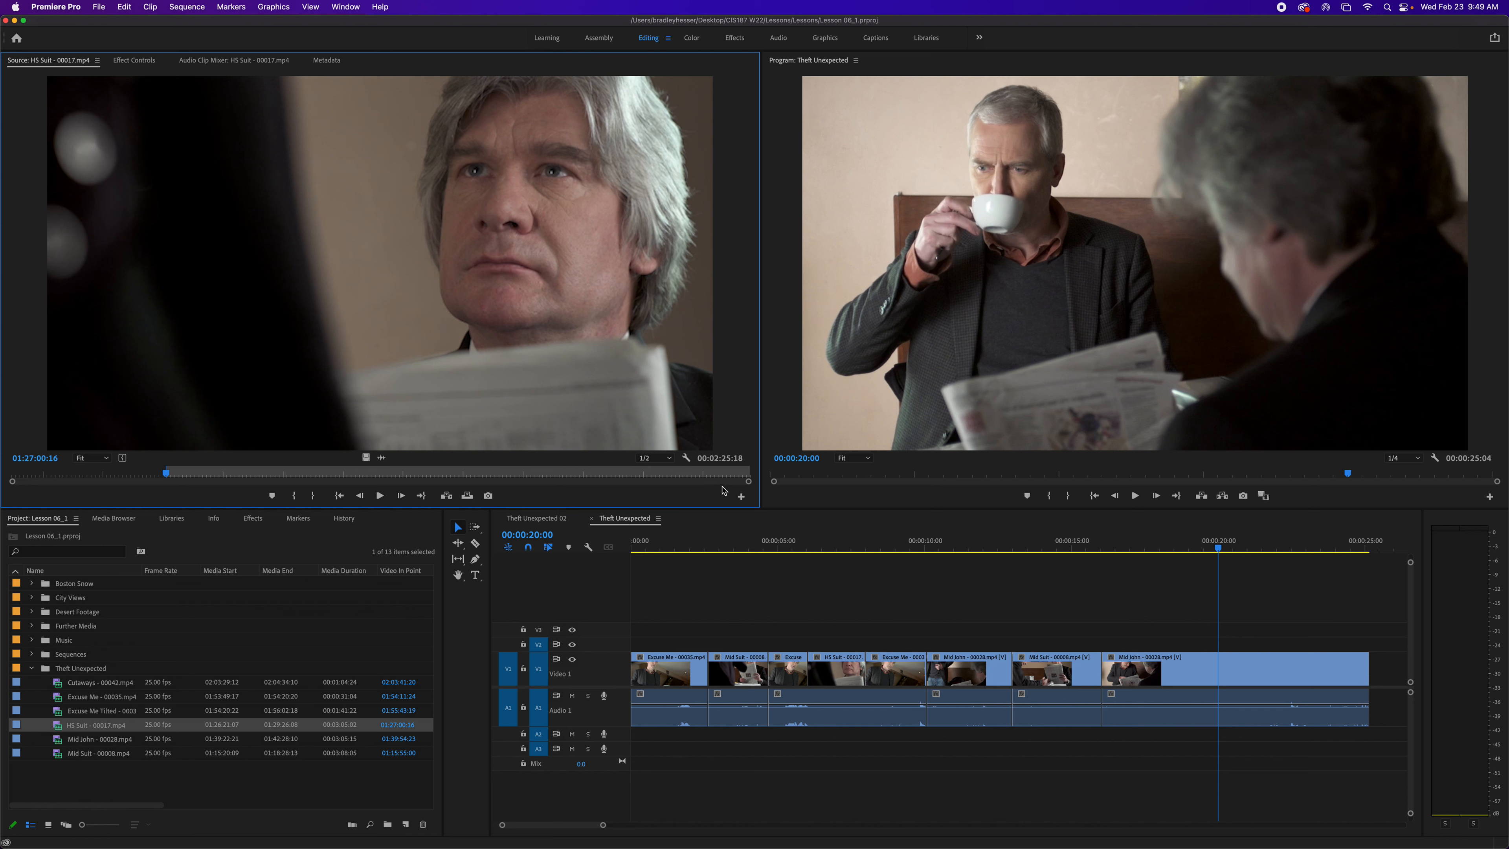
# - Mark an In point at 01:26:49:00 in the HS Suit - 00017.mp4 source clip
pyautogui.moveTo(749, 481); pyautogui.dragTo(778, 482)
pyautogui.press('Right')
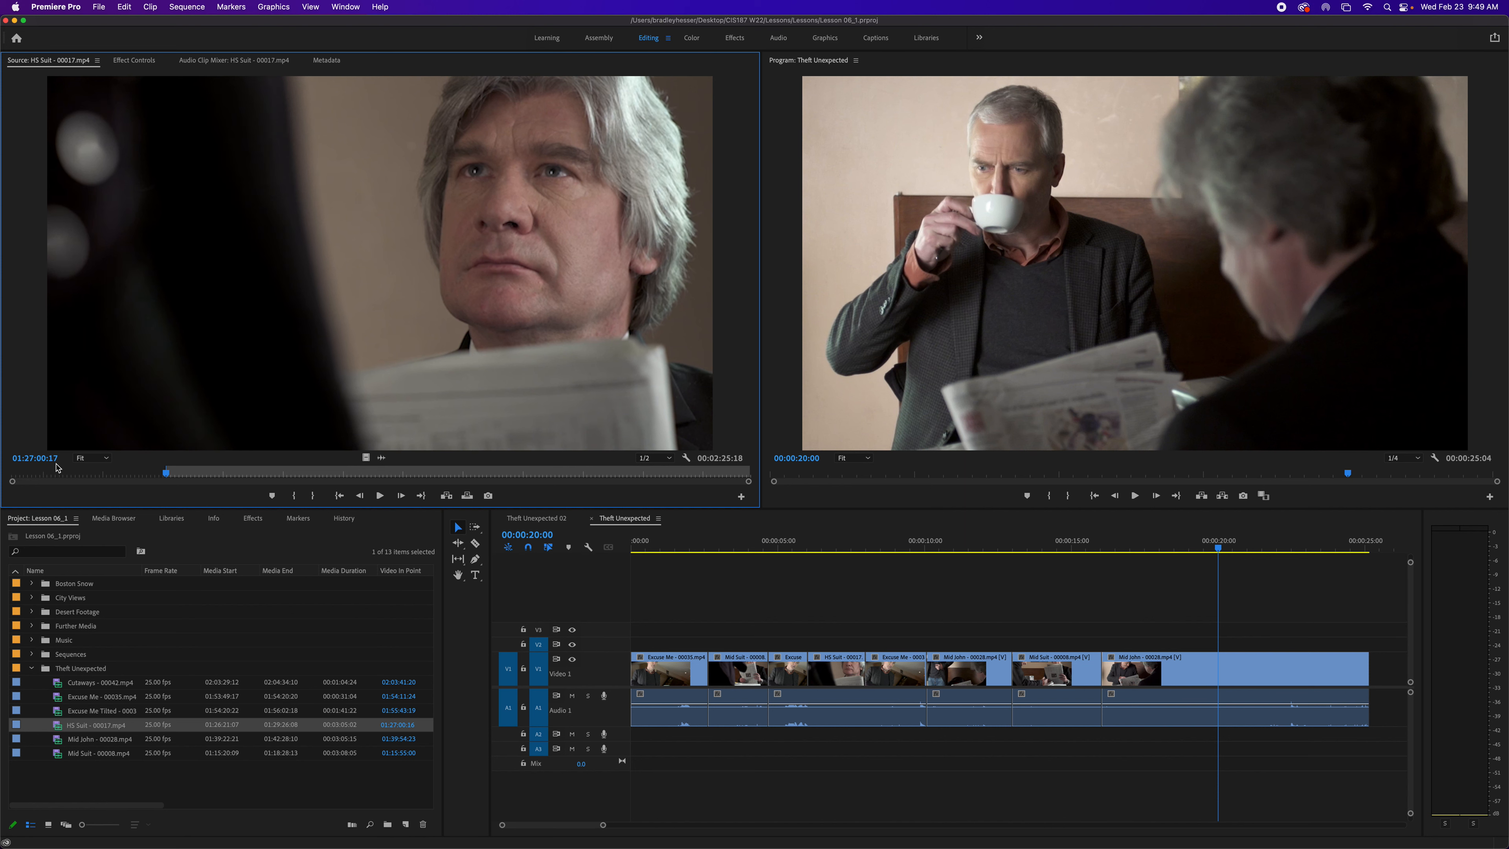
pyautogui.click(57, 462)
pyautogui.write('1264900')
pyautogui.press('Return')
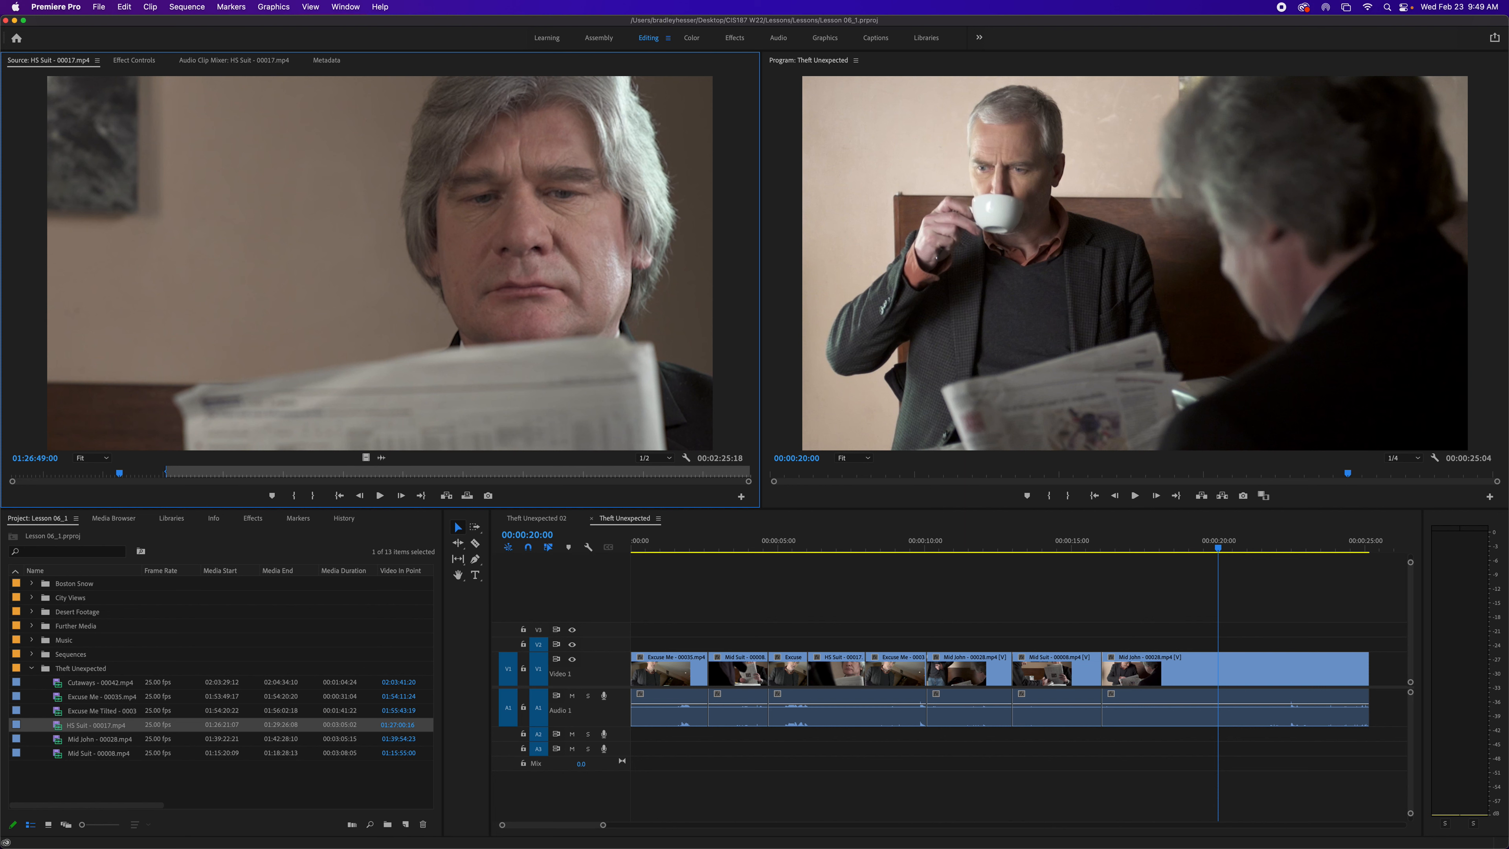
pyautogui.press('i')
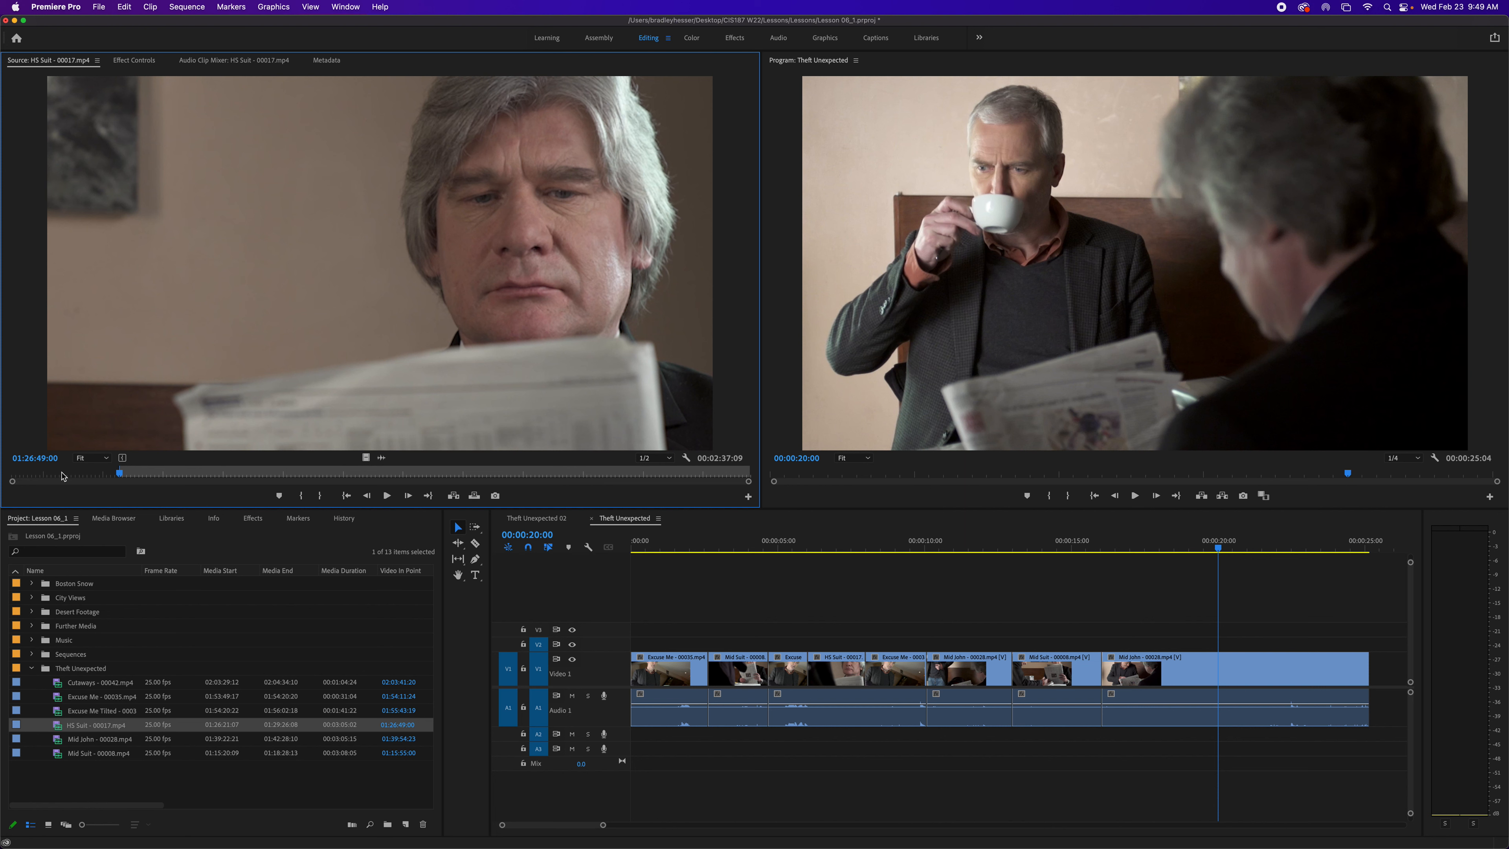
# - Play the source clip and mark an Out point at 01:26:52:00
pyautogui.press('space')
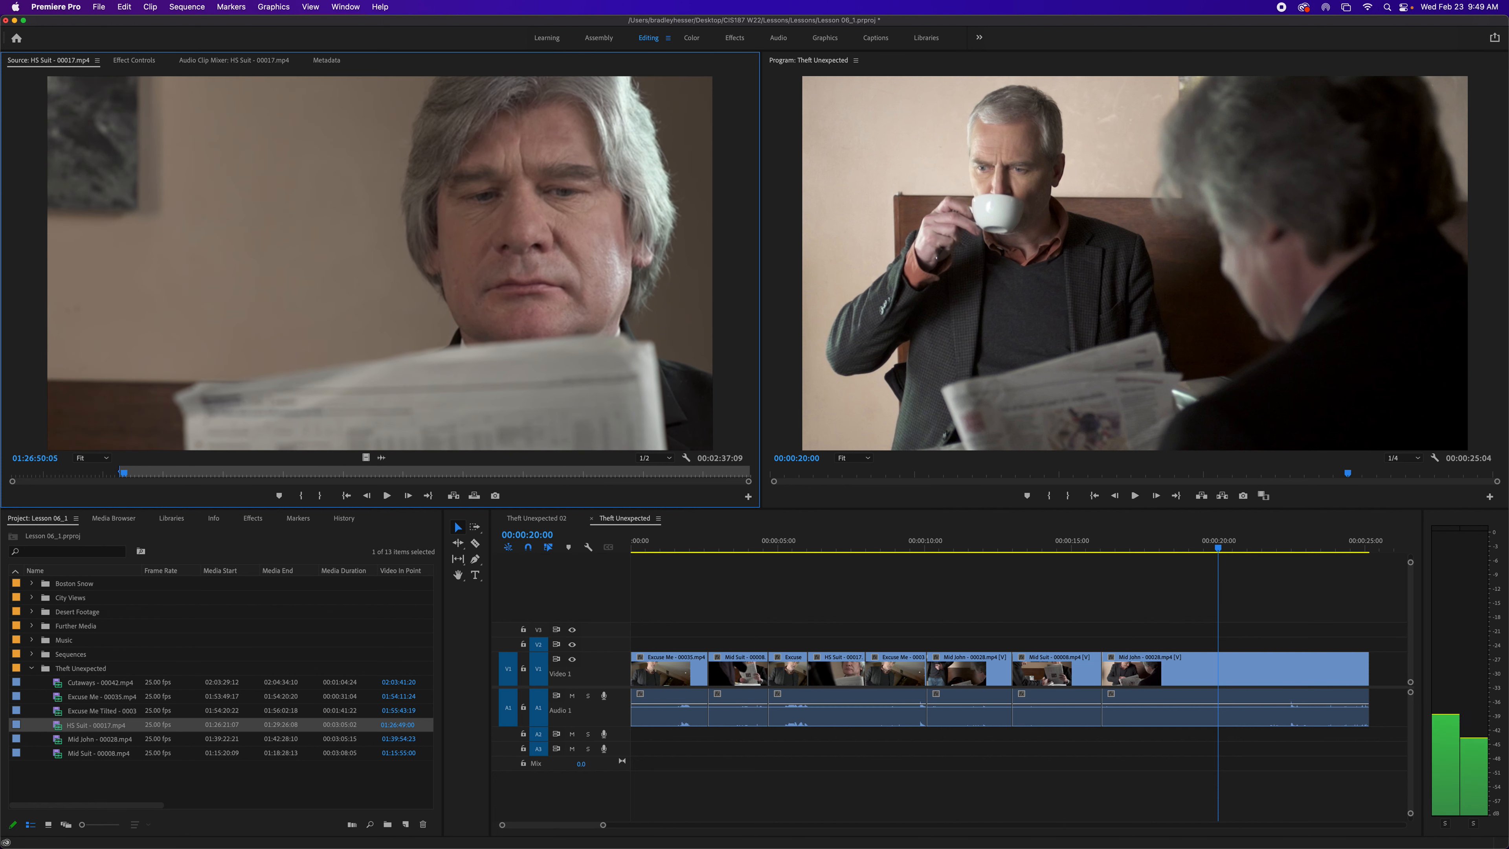
pyautogui.press('Left')
pyautogui.press('Left')
pyautogui.press('Left')
pyautogui.press('Left')
pyautogui.press('Left')
pyautogui.press('Left')
pyautogui.press('Left')
pyautogui.press('Left')
pyautogui.press('Left')
pyautogui.press('Left')
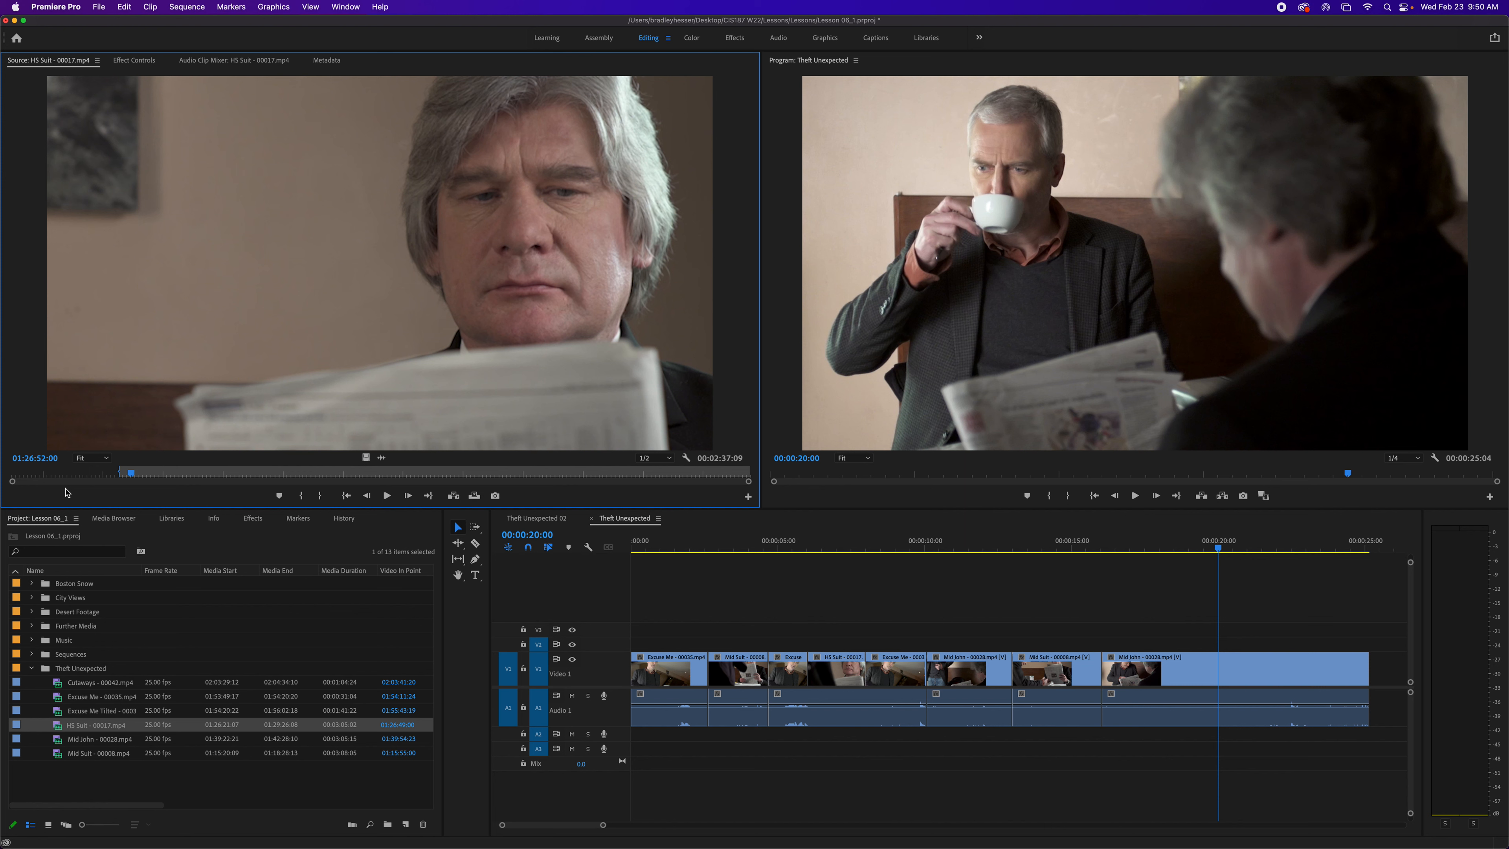
pyautogui.press('o')
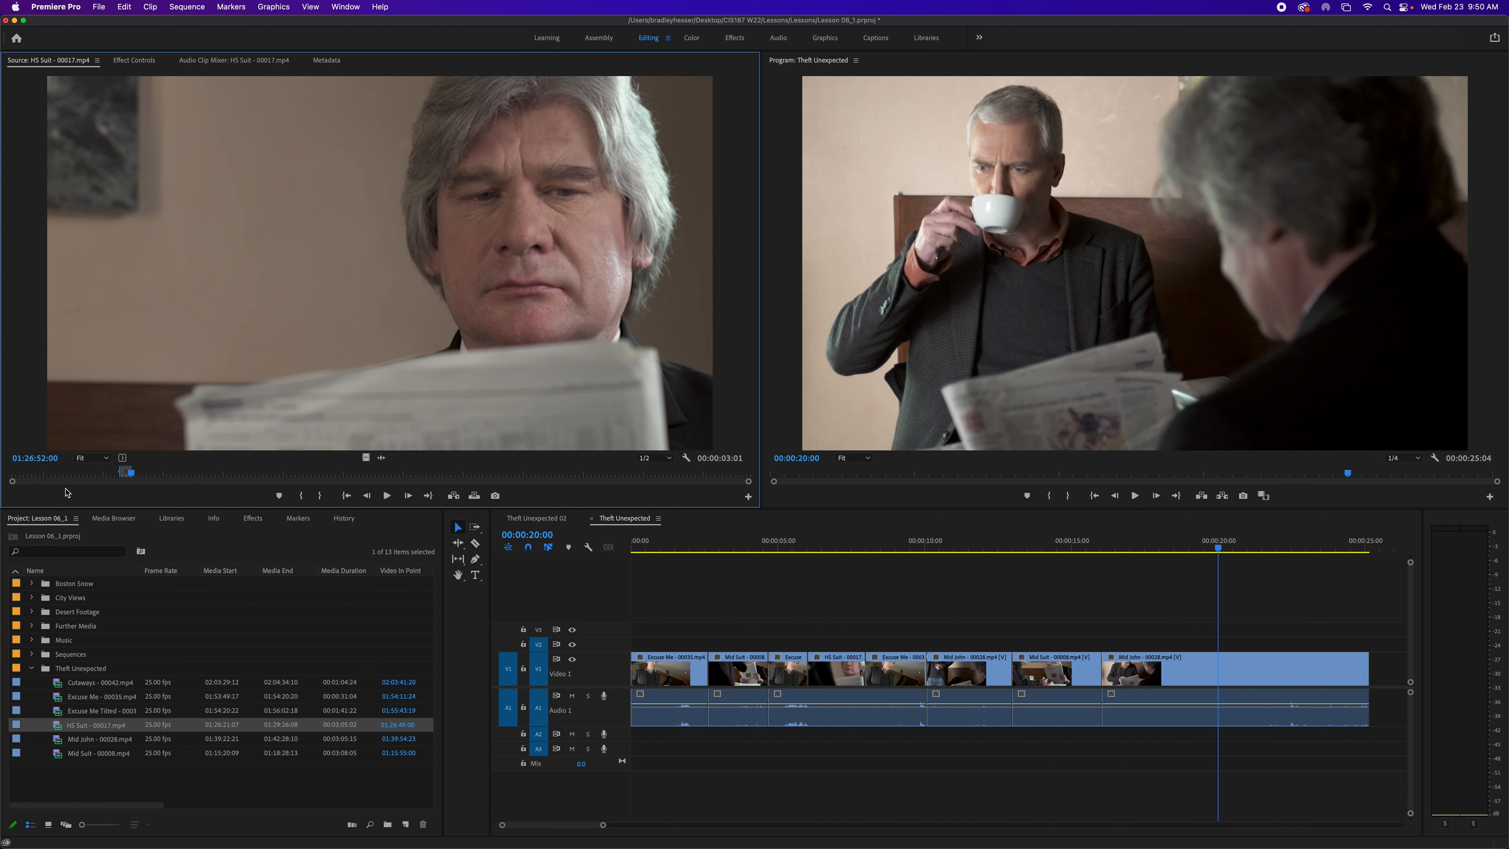
# - Insert the marked HS Suit section after the last clip of the sequence via the Program Monitor
pyautogui.moveTo(387, 316); pyautogui.dragTo(1416, 266)
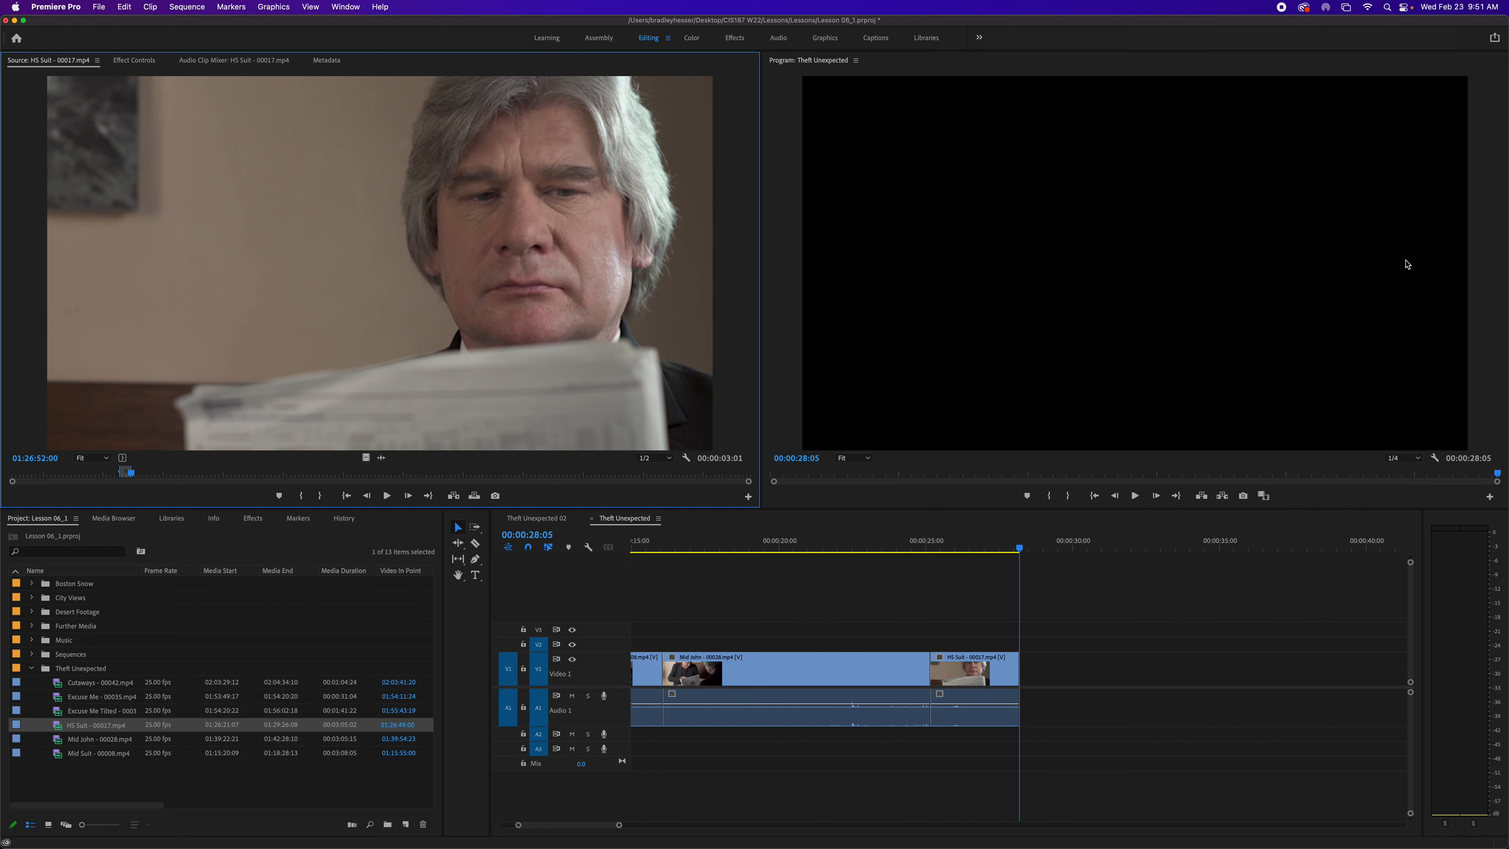
# - Review the Theft Unexpected sequence by scrubbing the playhead, stepping between edit points and playing it
pyautogui.hscroll(-10, 986, 571)
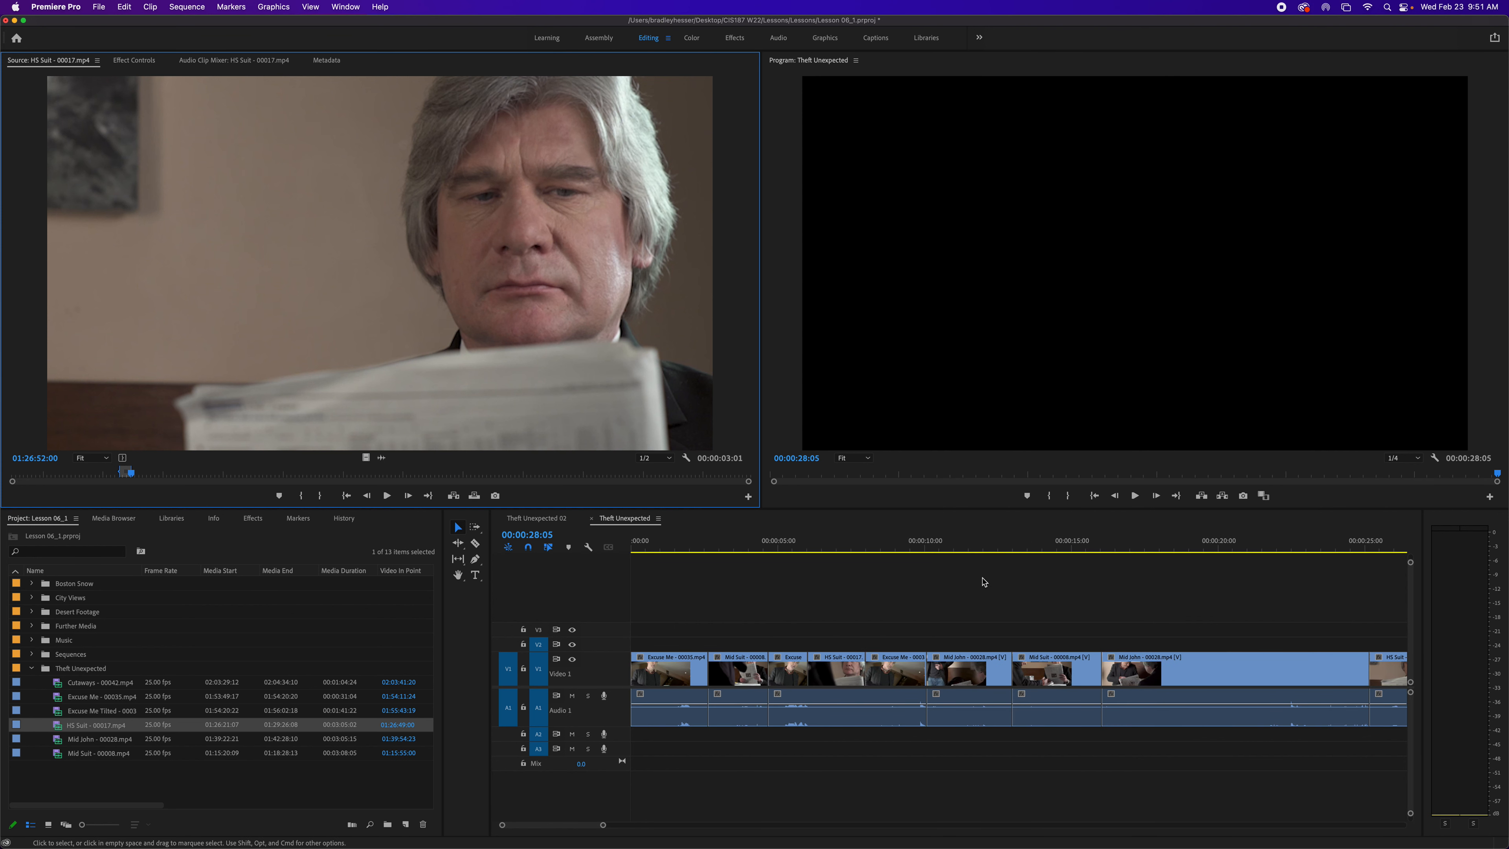
pyautogui.click(736, 551)
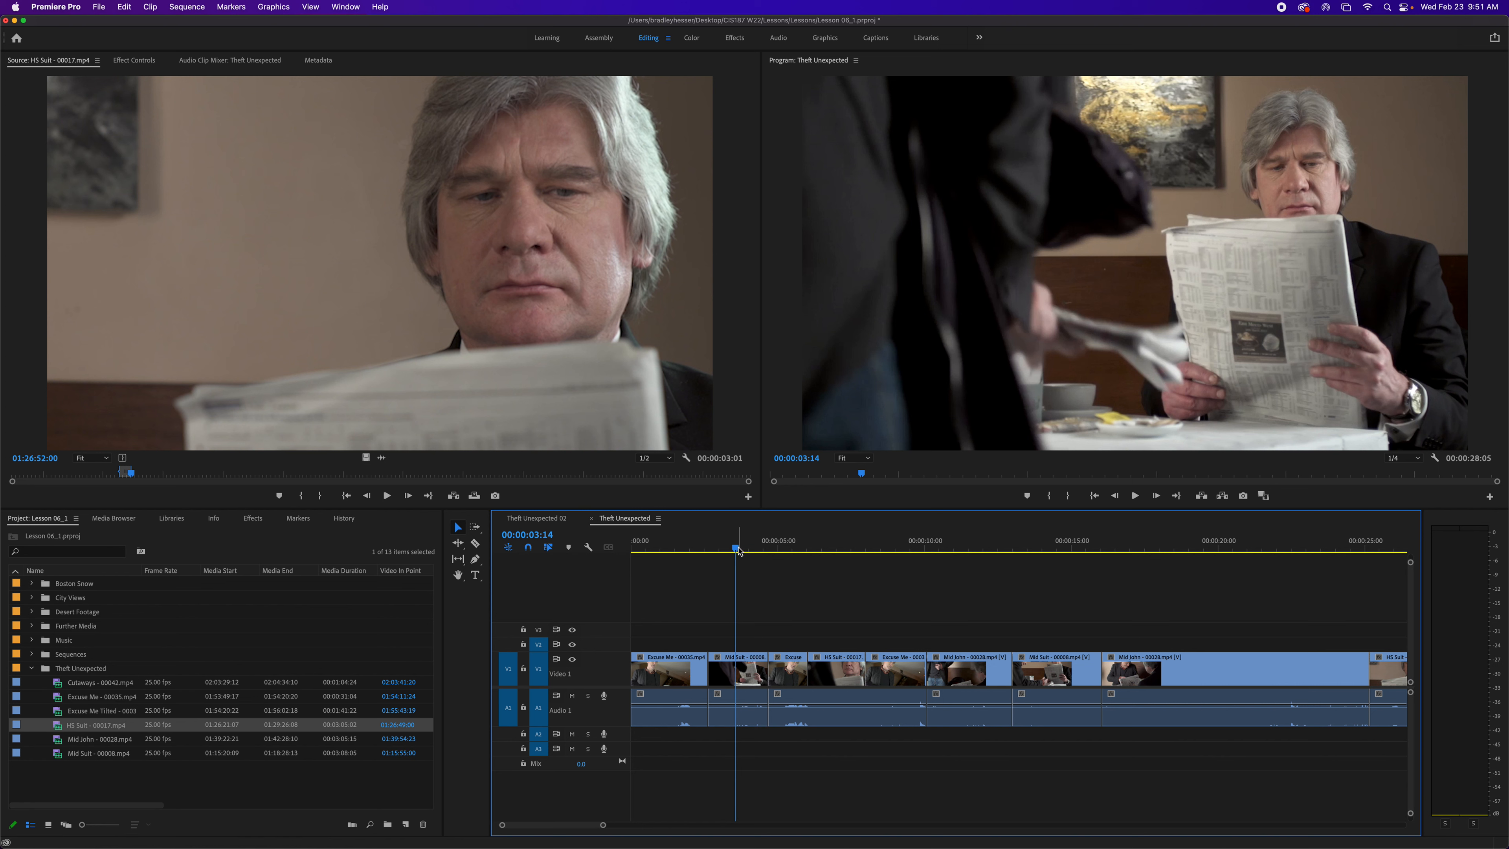
pyautogui.click(798, 551)
pyautogui.moveTo(821, 551); pyautogui.dragTo(1016, 571)
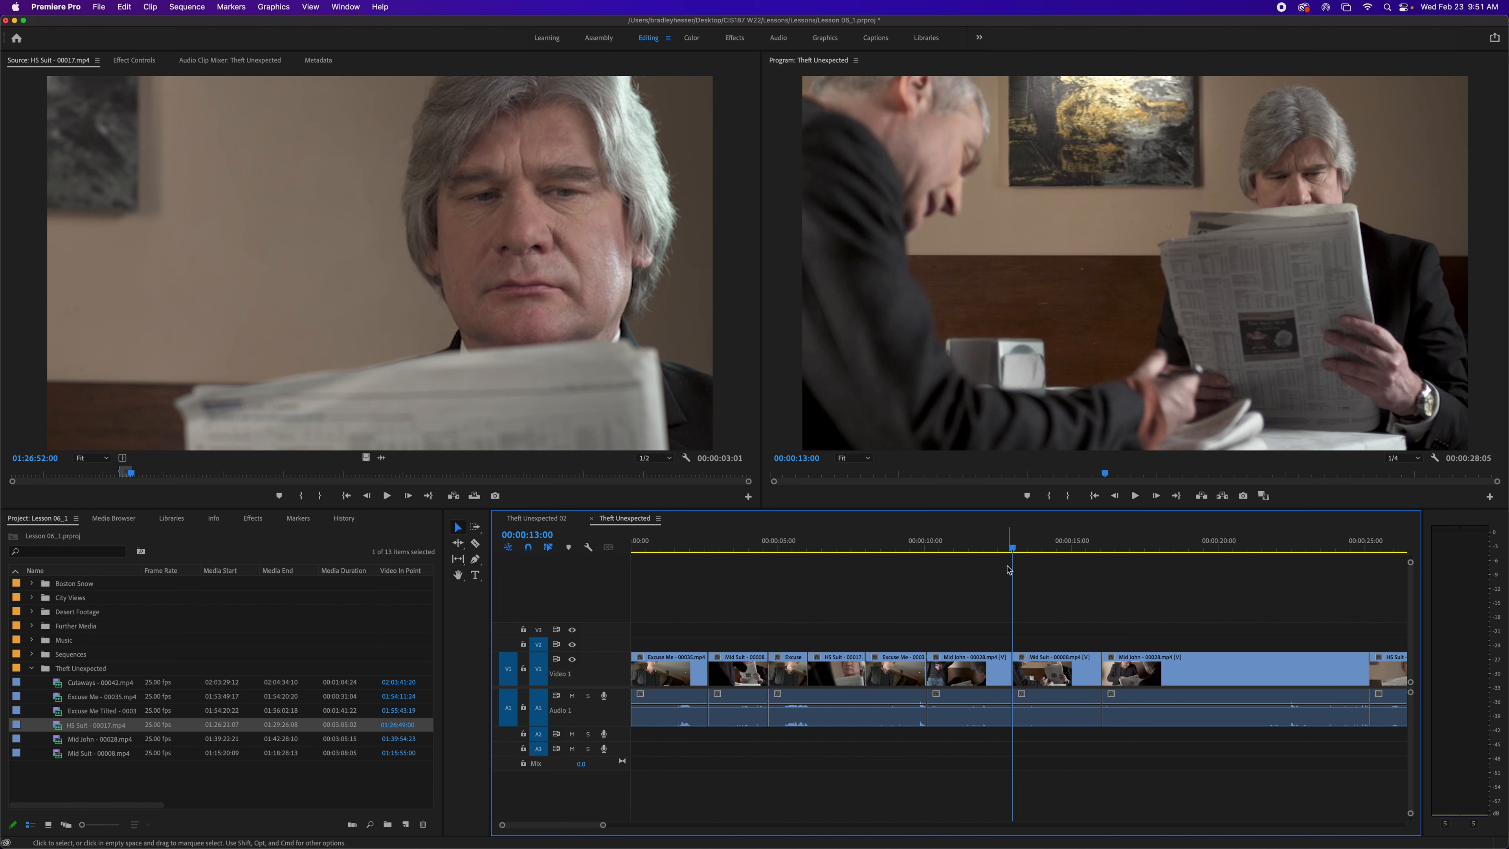
pyautogui.press('Up')
pyautogui.press('Down')
pyautogui.press('Up')
pyautogui.press('Up')
pyautogui.press('Down')
pyautogui.press('Down')
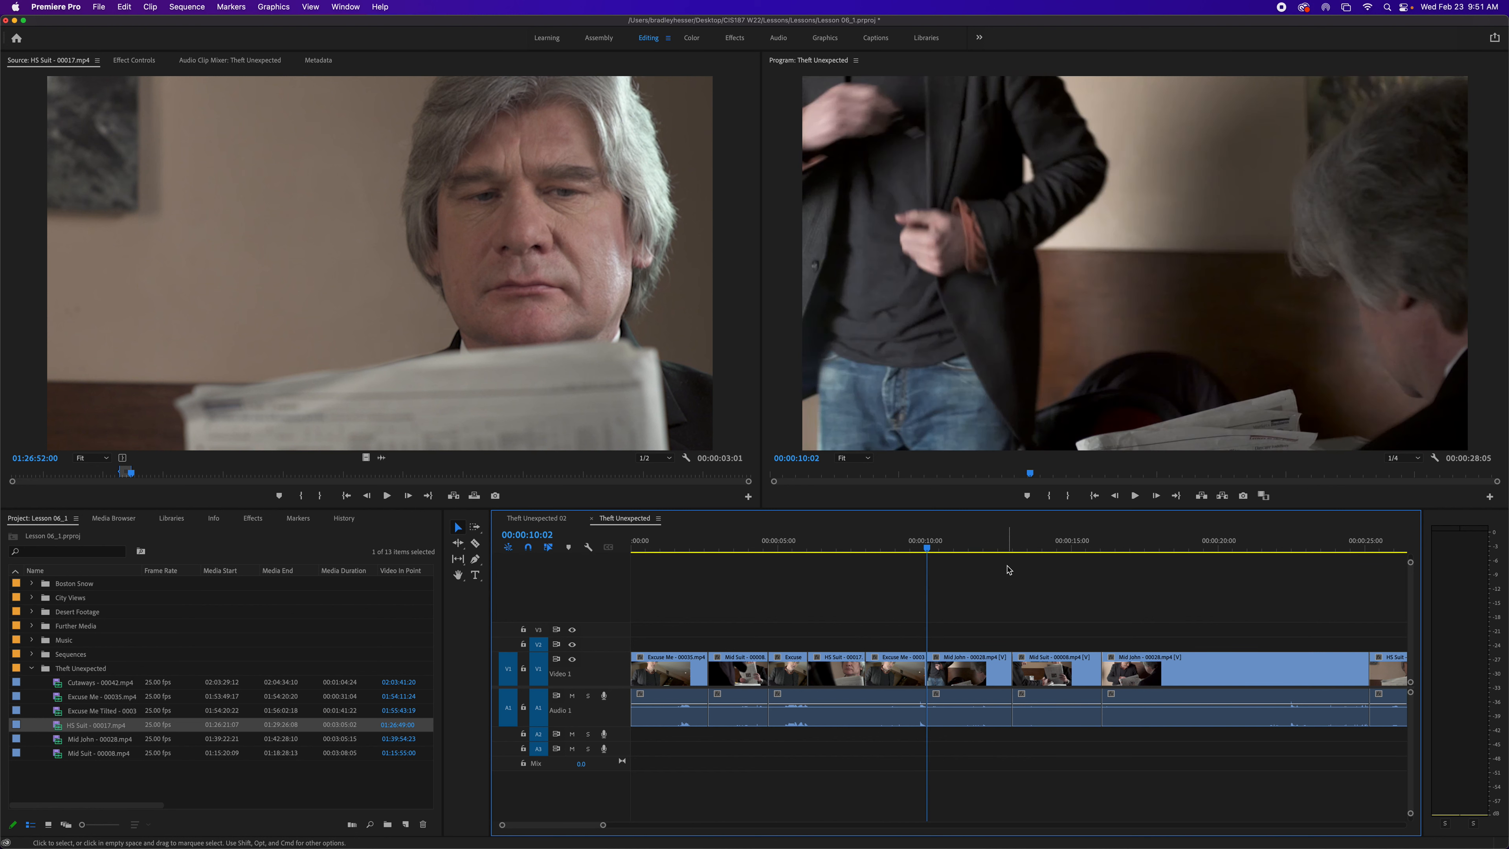
pyautogui.press('Up')
pyautogui.press('Down')
pyautogui.press('Up')
pyautogui.press('Down')
pyautogui.press('Up')
pyautogui.press('Down')
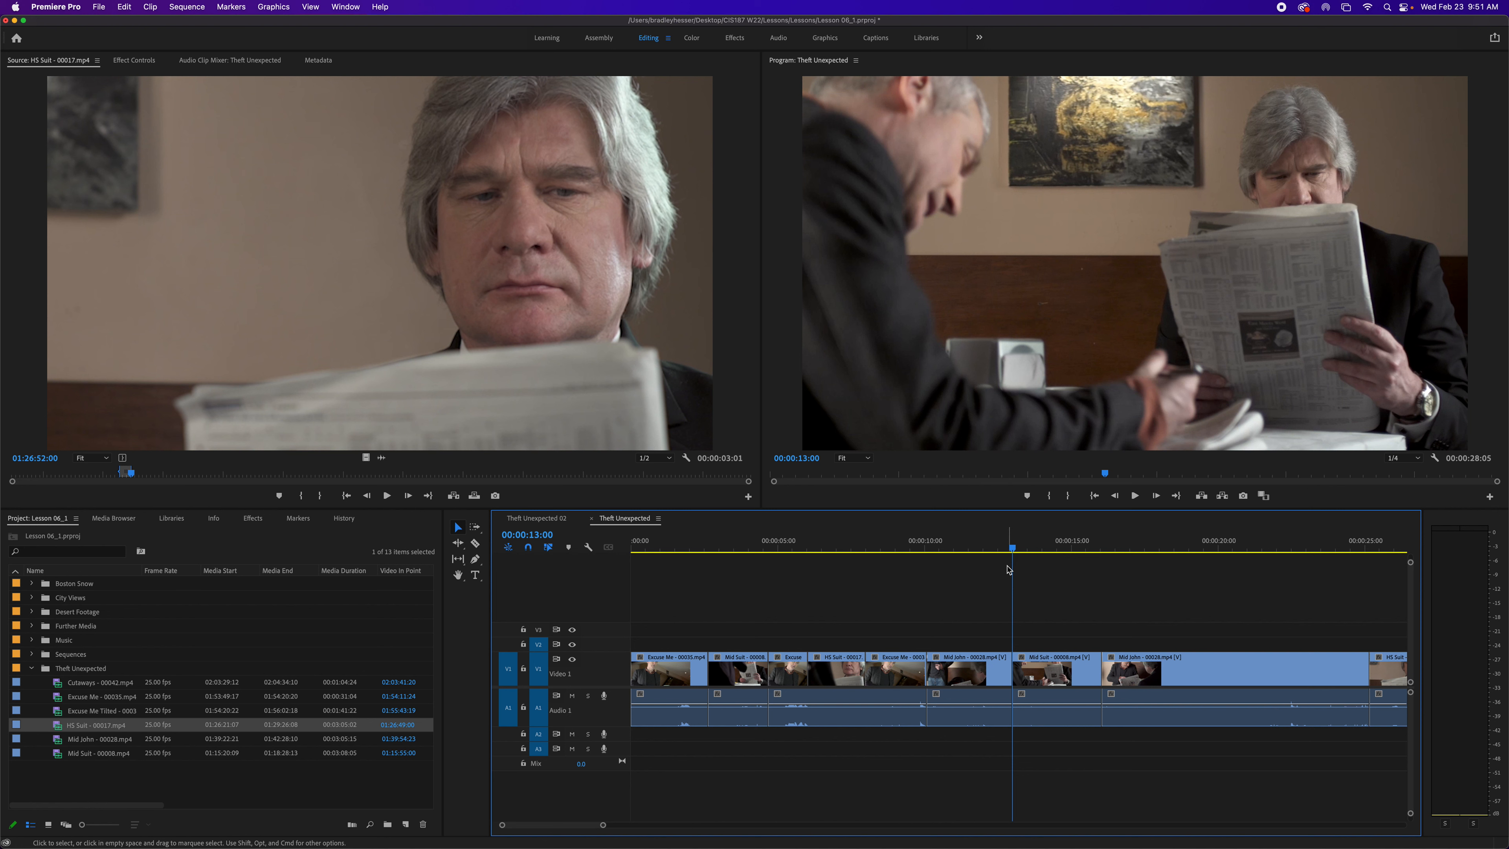
pyautogui.press('space')
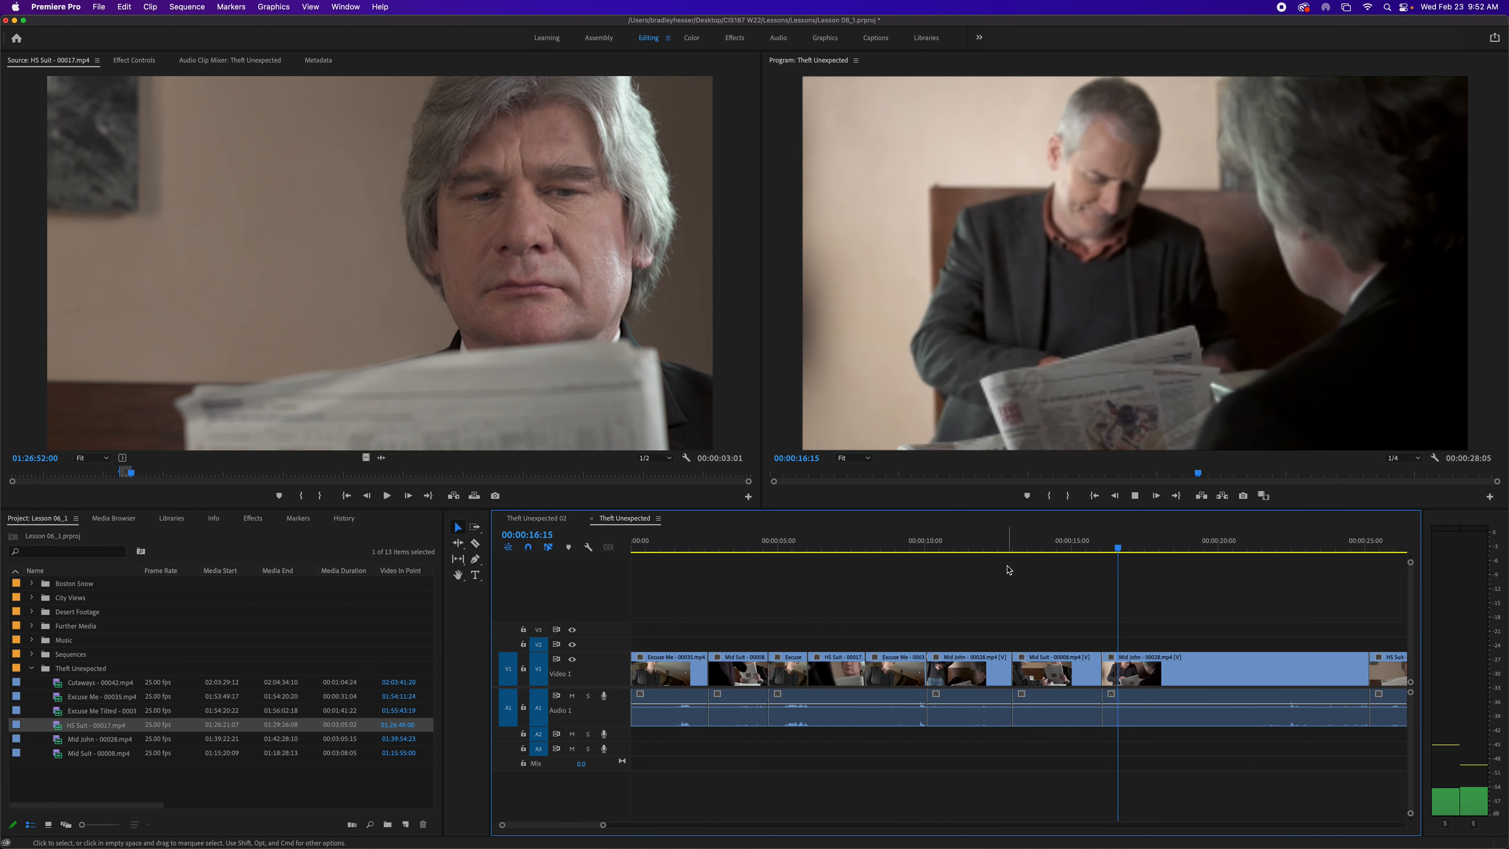
pyautogui.press('space')
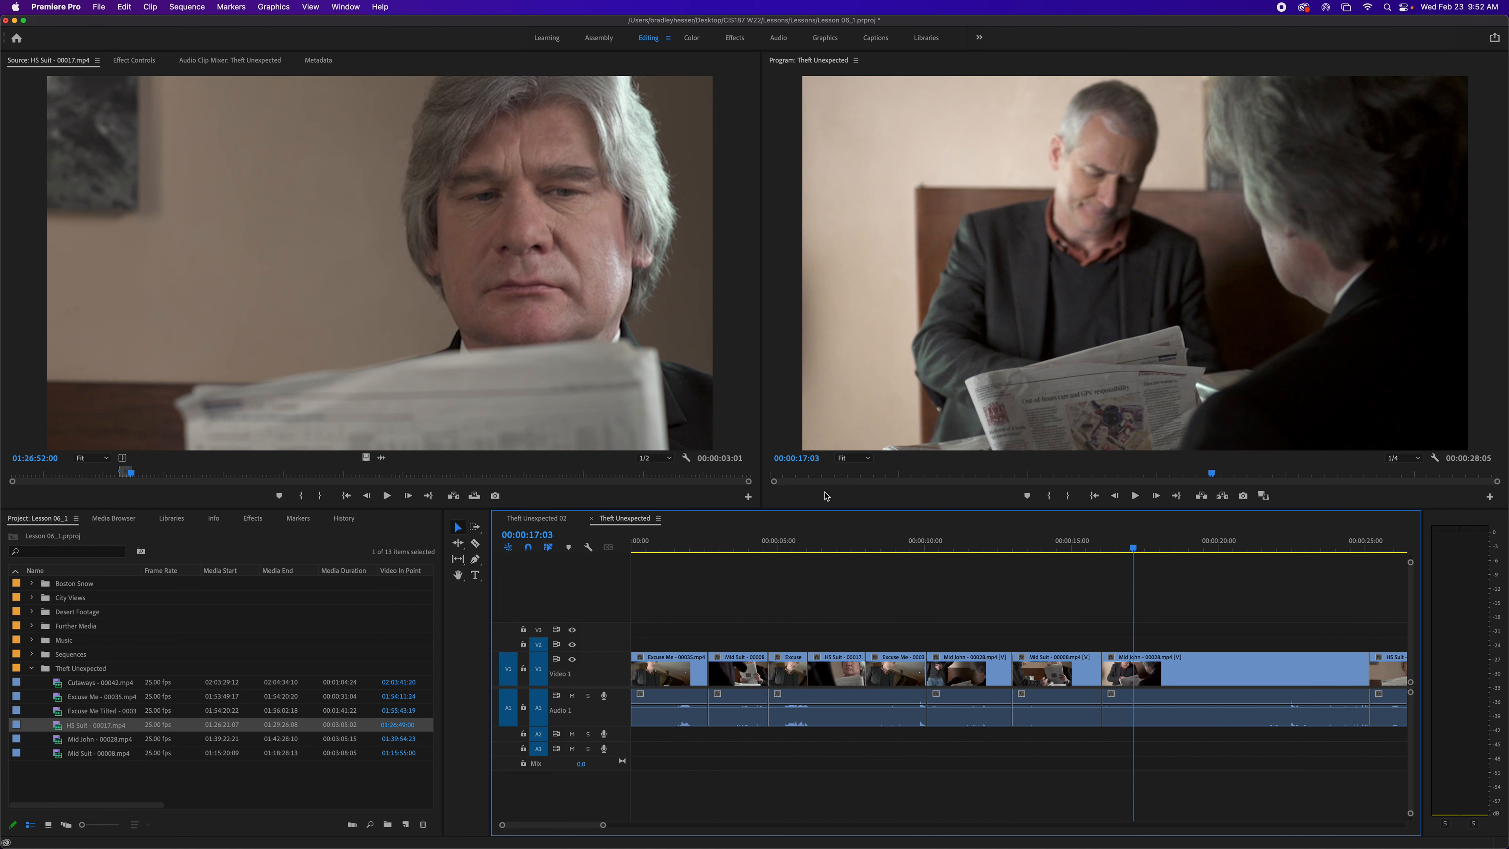
pyautogui.moveTo(1134, 548)
pyautogui.mouseDown()
pyautogui.moveTo(1078, 548)
pyautogui.moveTo(1151, 565)
pyautogui.mouseUp()
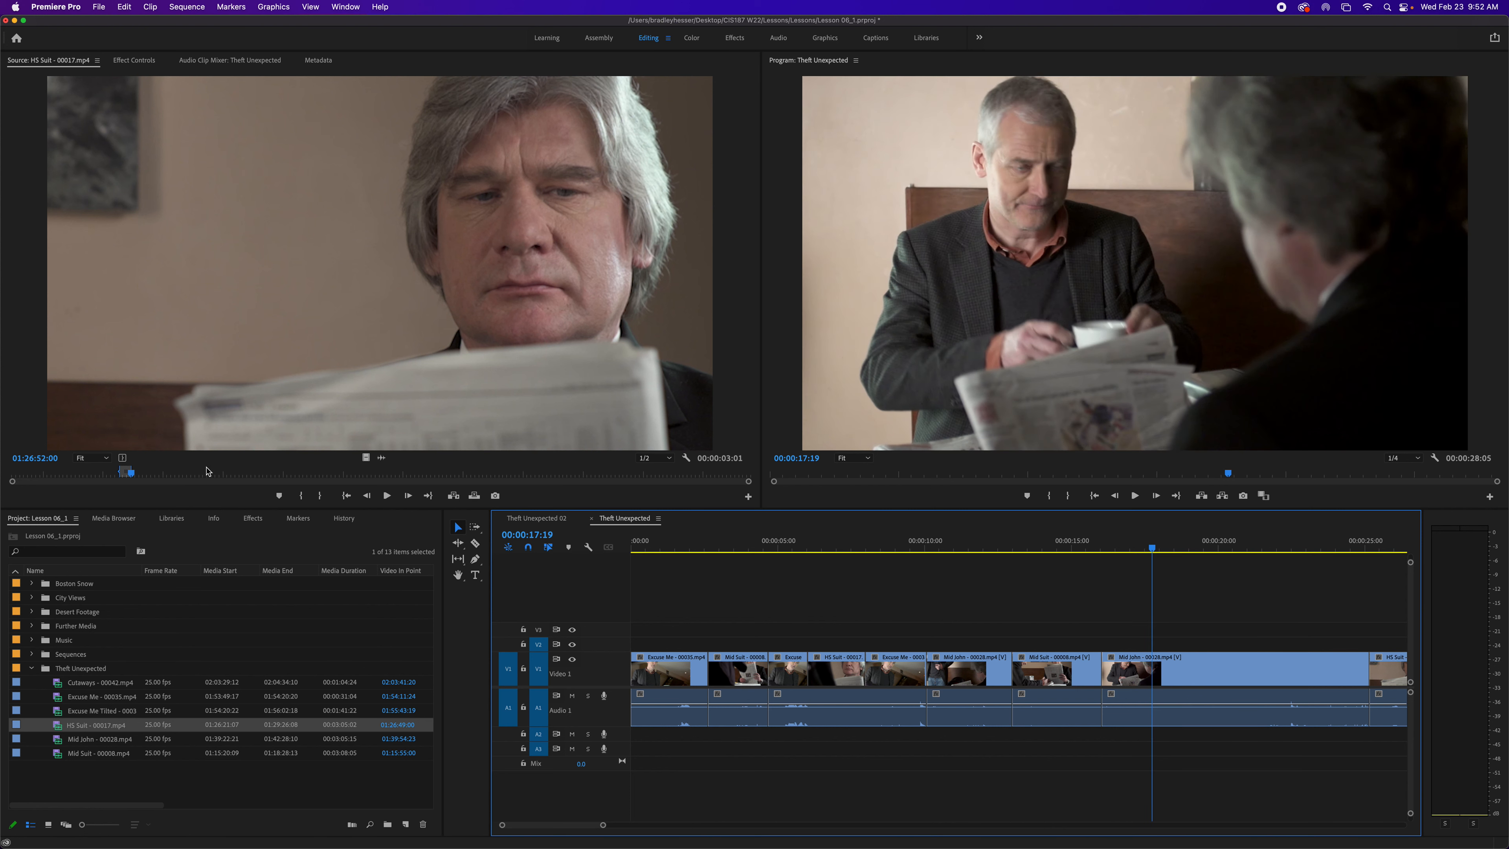
# - Place the sequence playhead at 00:00:16:19 and mark a source In point at 01:27:42:19 in HS Suit - 00017.mp4
pyautogui.moveTo(131, 474); pyautogui.dragTo(337, 492)
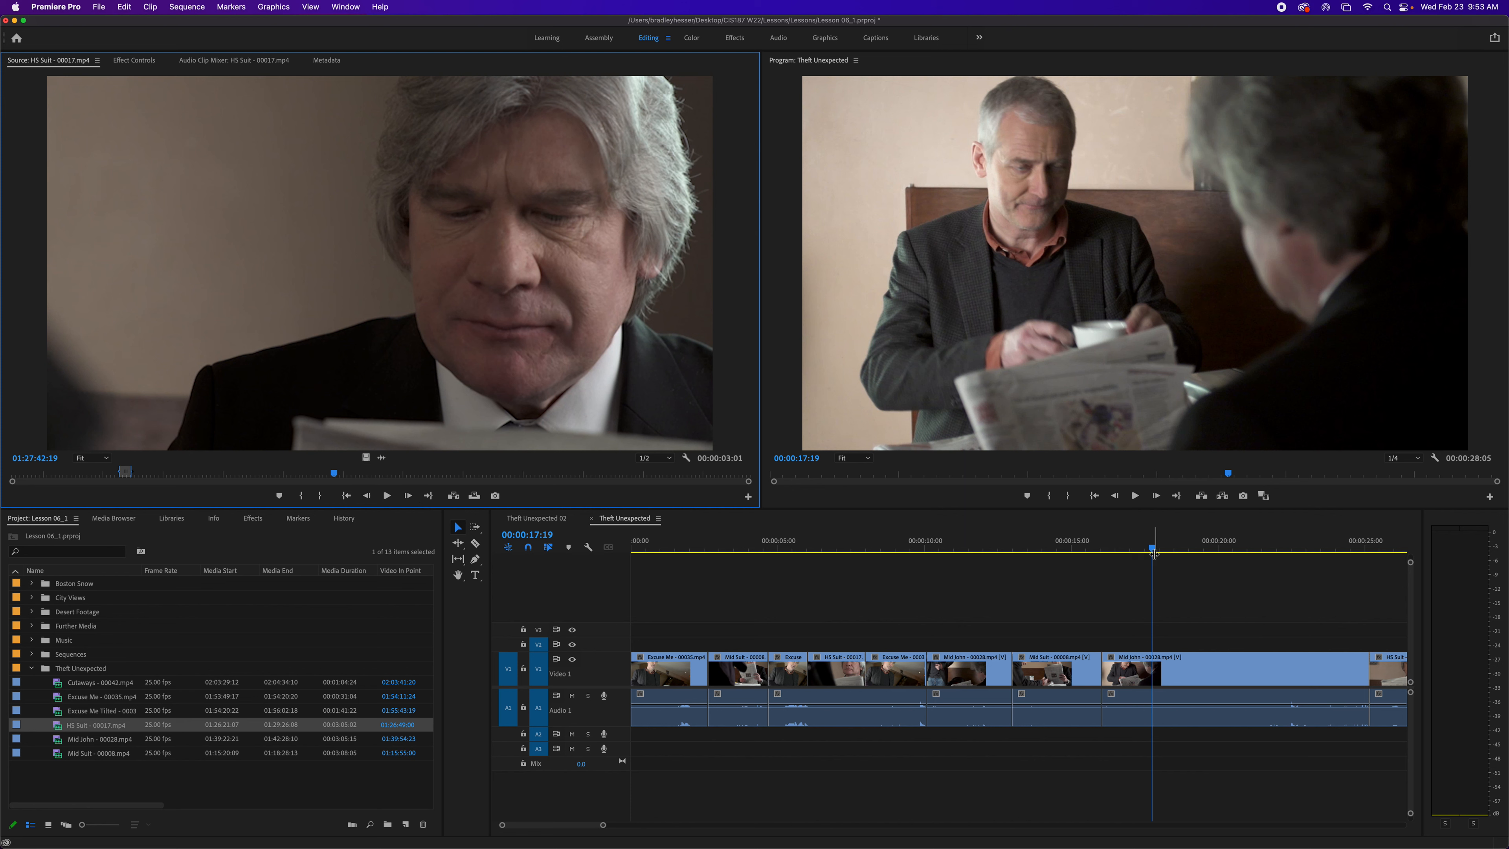
pyautogui.moveTo(1152, 553); pyautogui.dragTo(1123, 554)
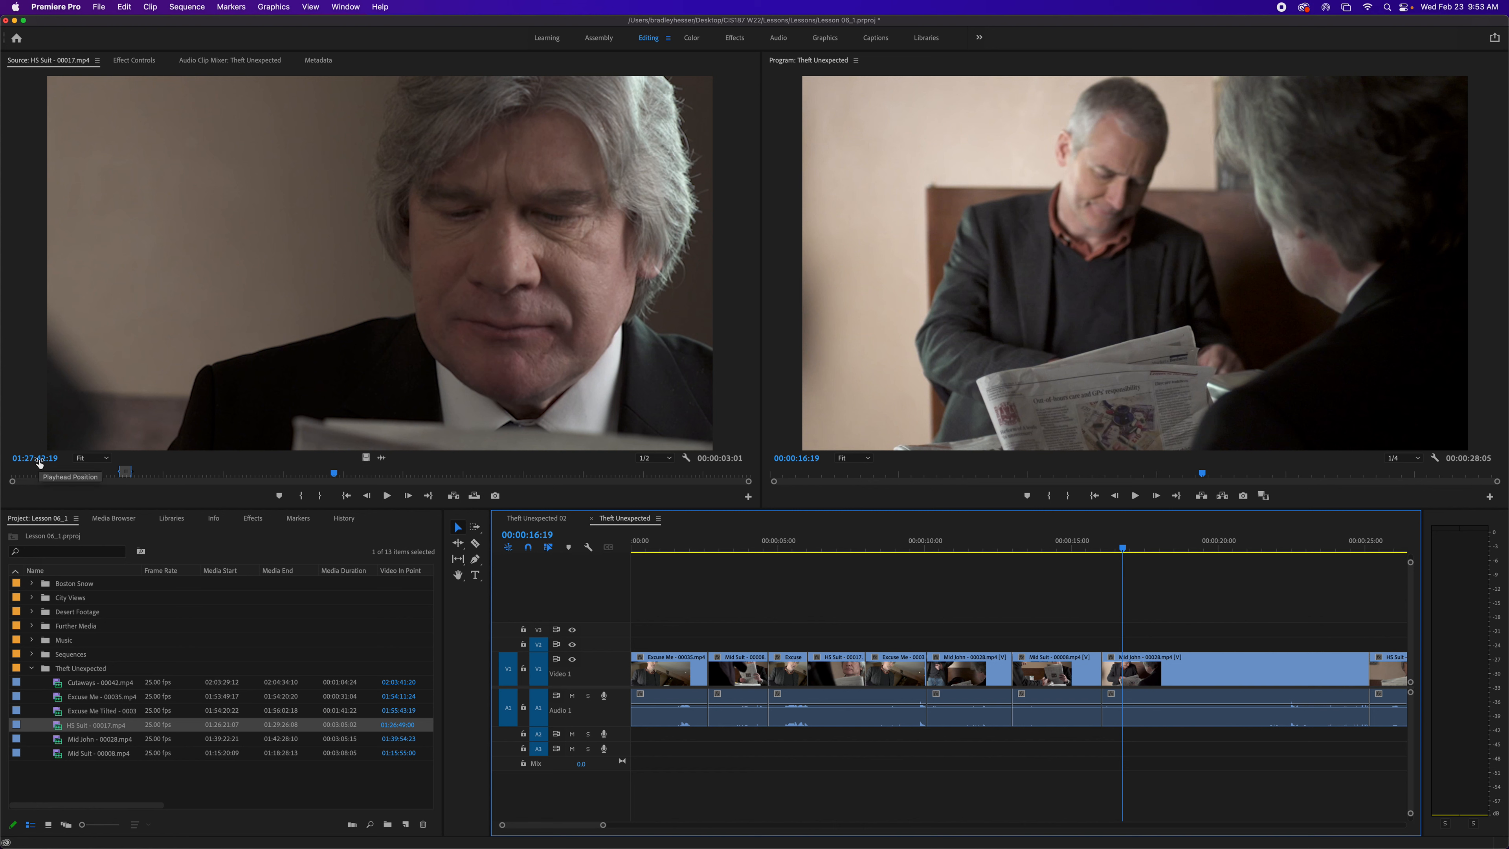
pyautogui.press('i')
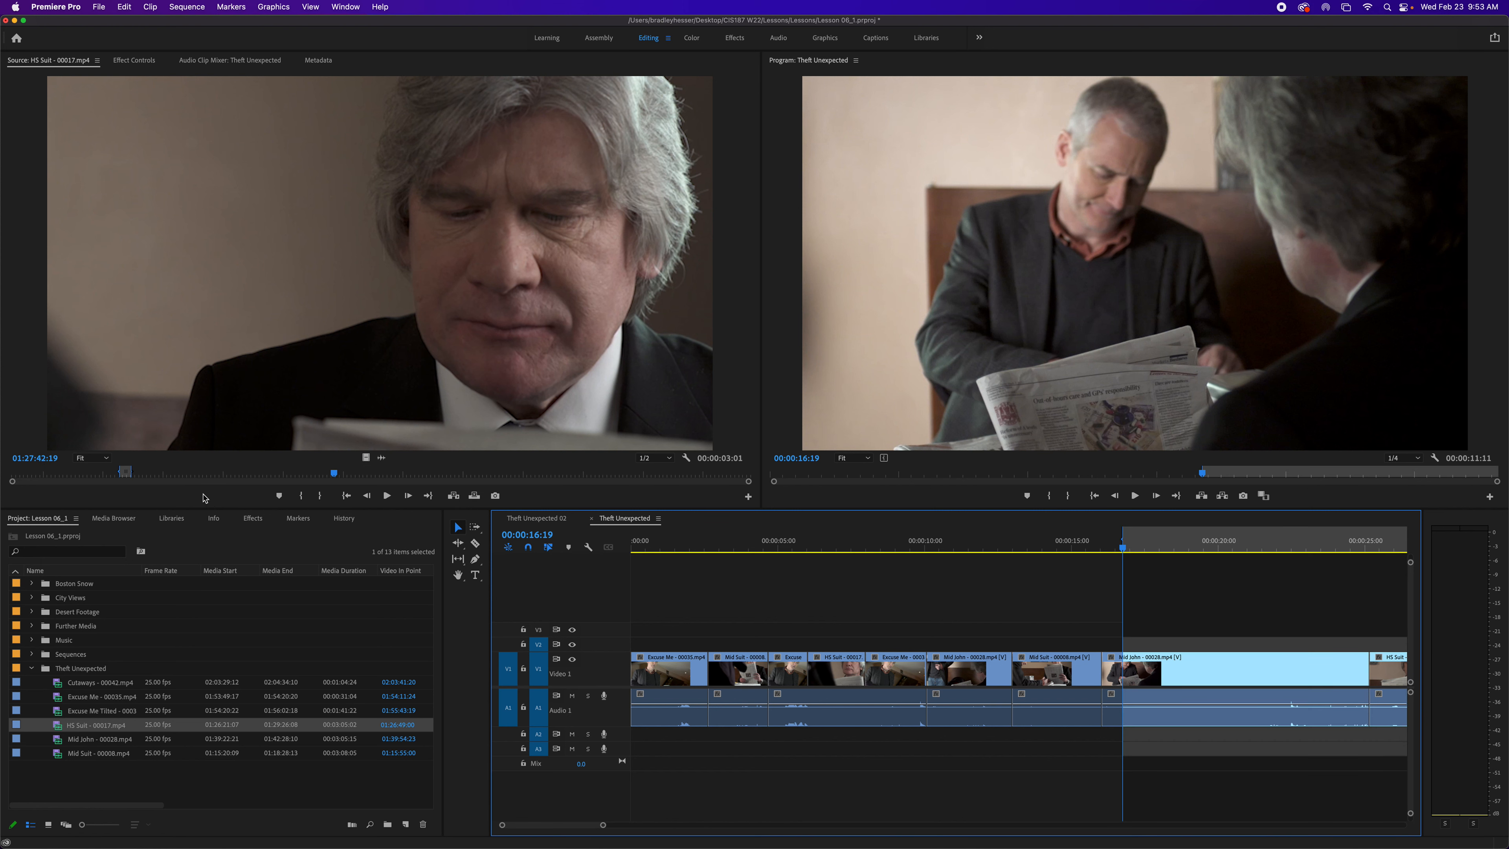
pyautogui.hotkey('alt', 'x')
pyautogui.click(243, 423)
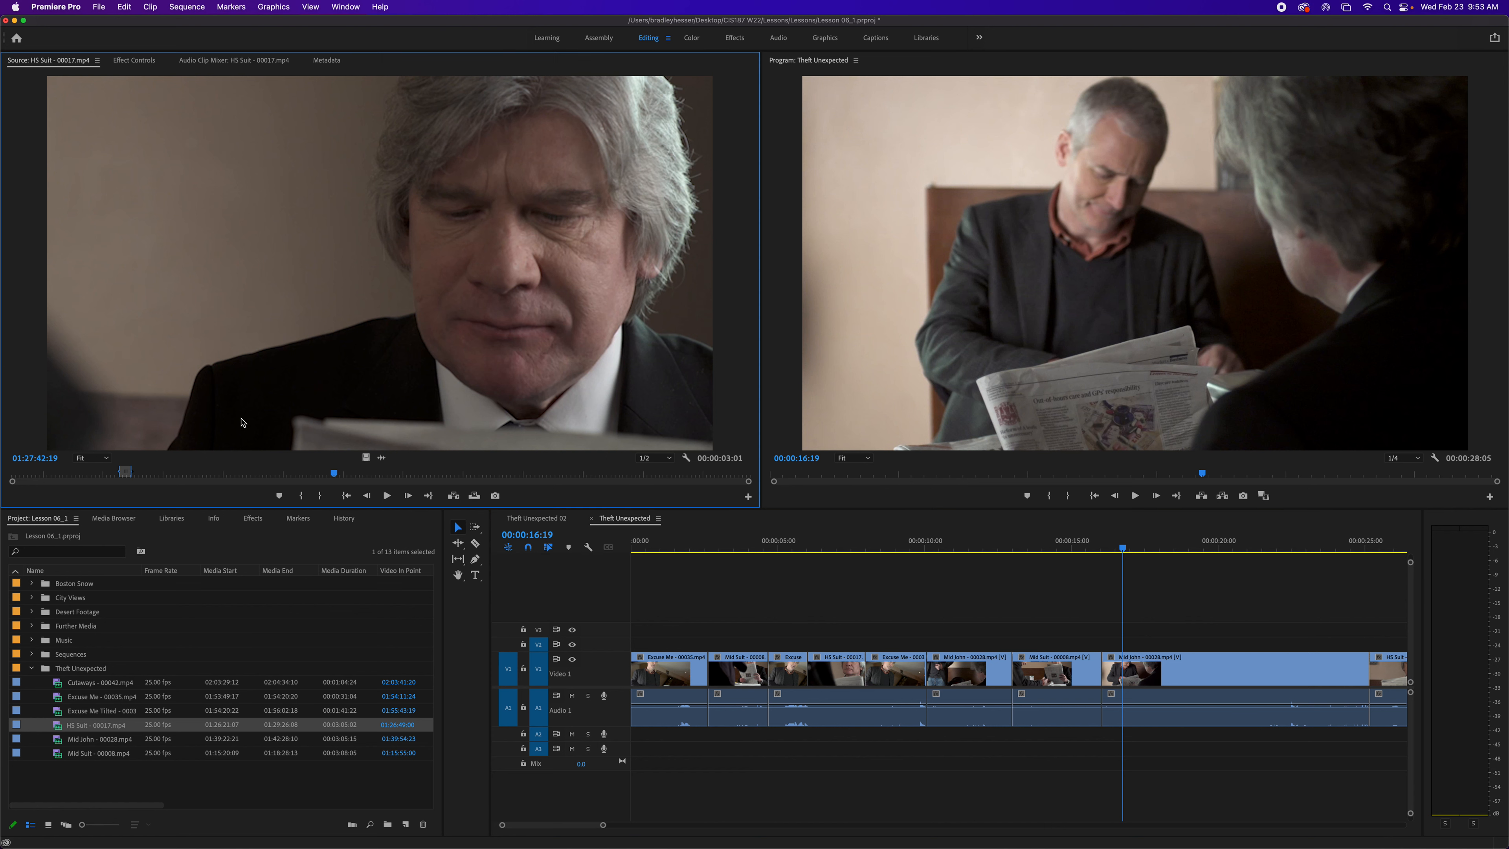
pyautogui.press('i')
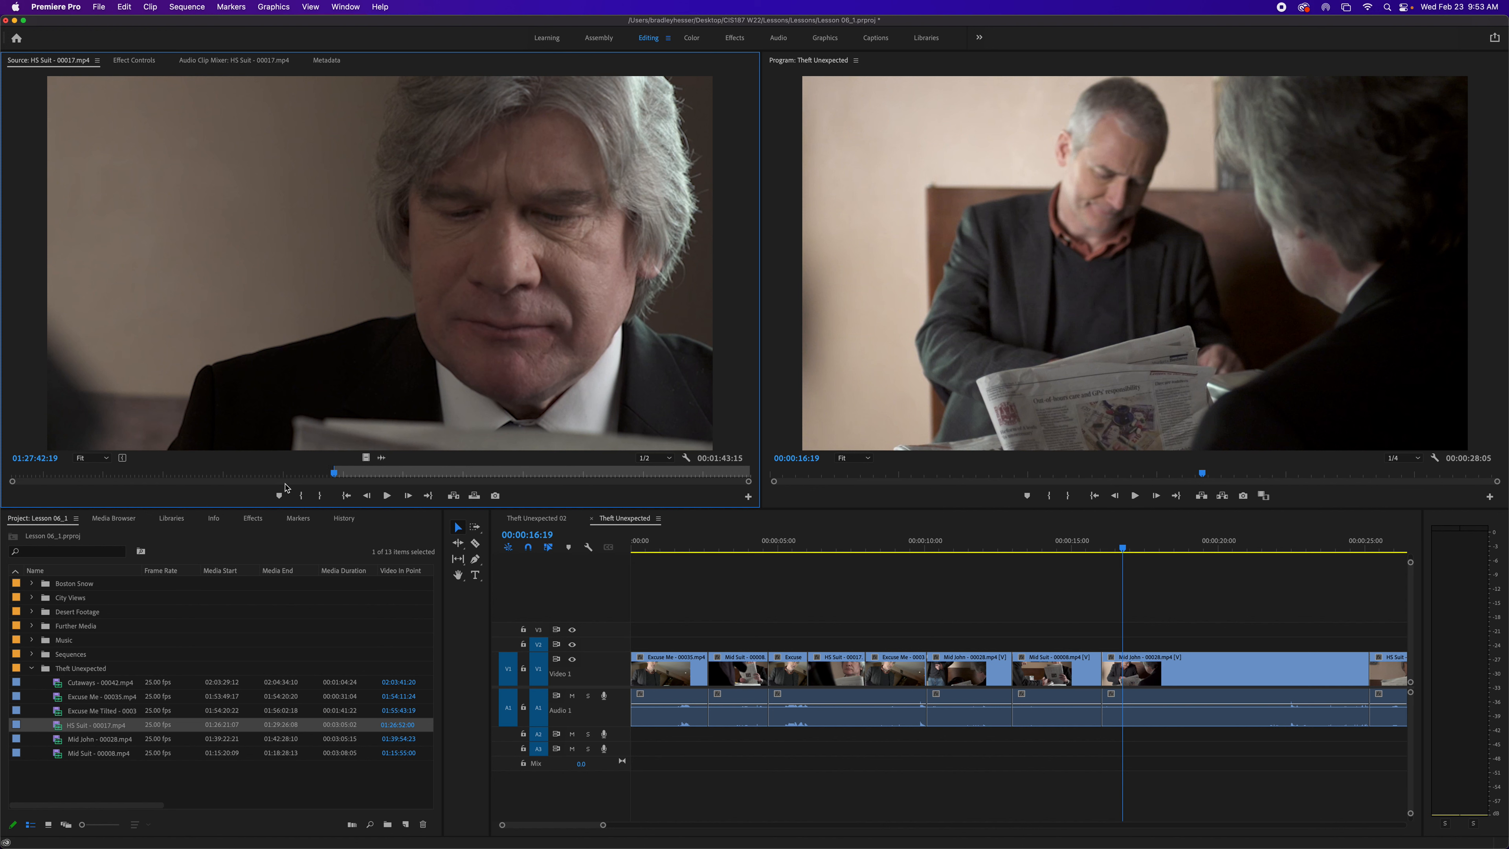
# - Mark the source Out point at 01:27:44:19
pyautogui.click(50, 459)
pyautogui.click(50, 459)
pyautogui.write('4')
pyautogui.press('Return')
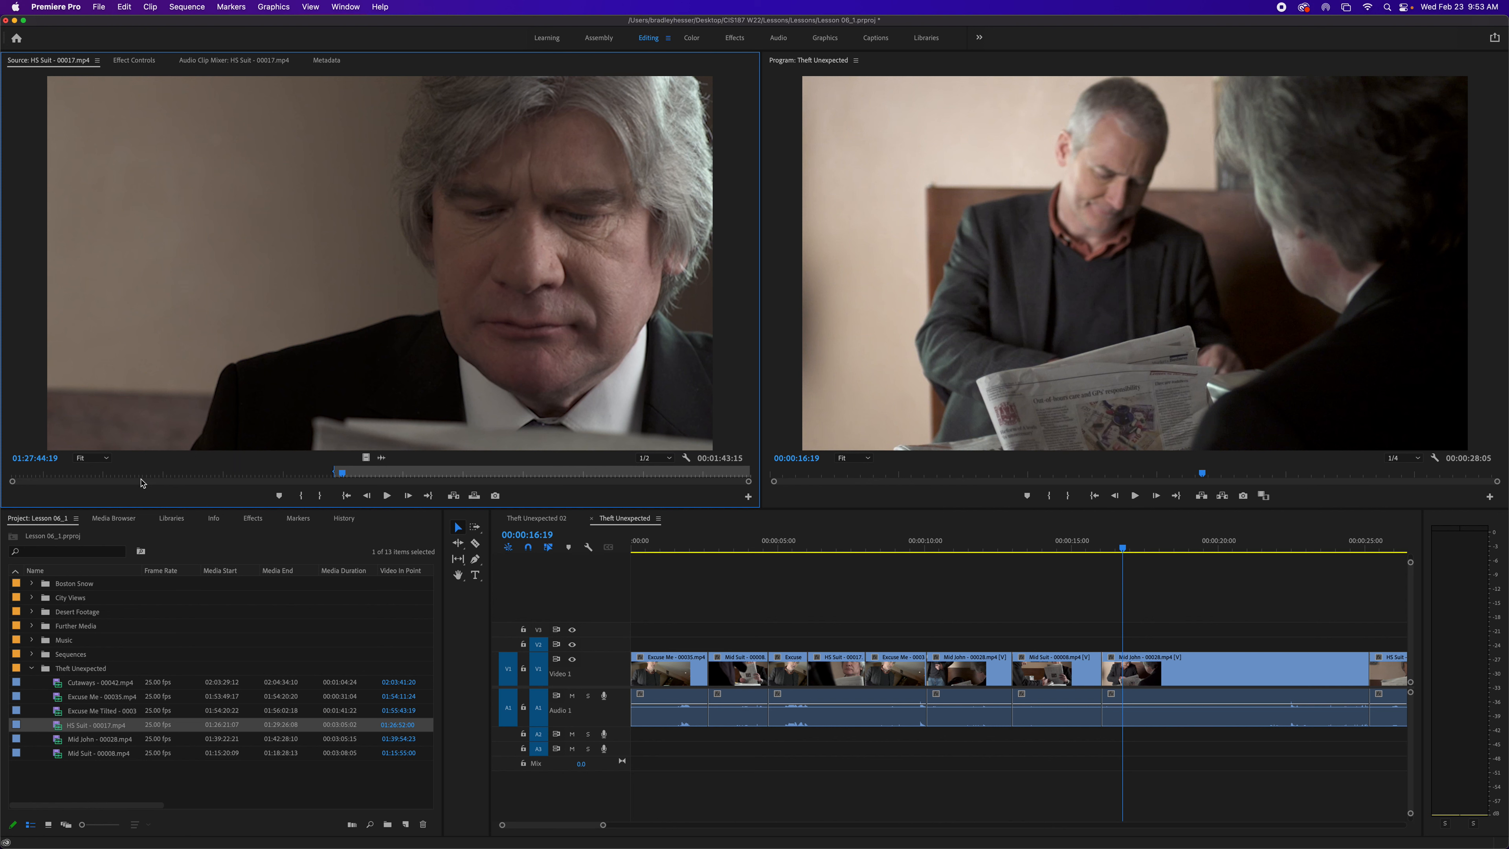
pyautogui.press('o')
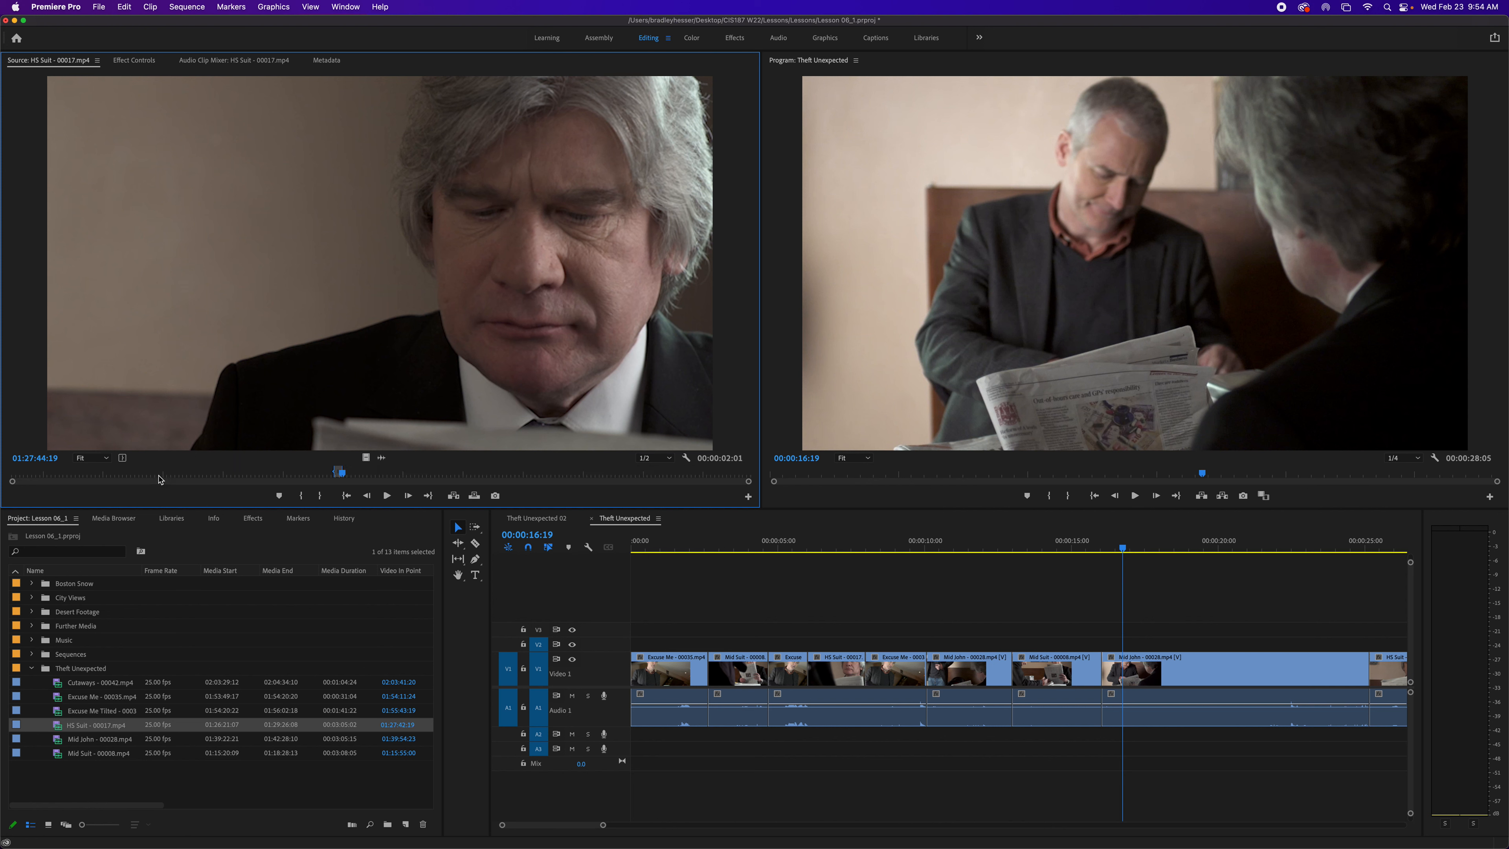
# - Insert the marked HS Suit section before the clip at the playhead via the Program Monitor
pyautogui.moveTo(257, 359); pyautogui.dragTo(878, 308)
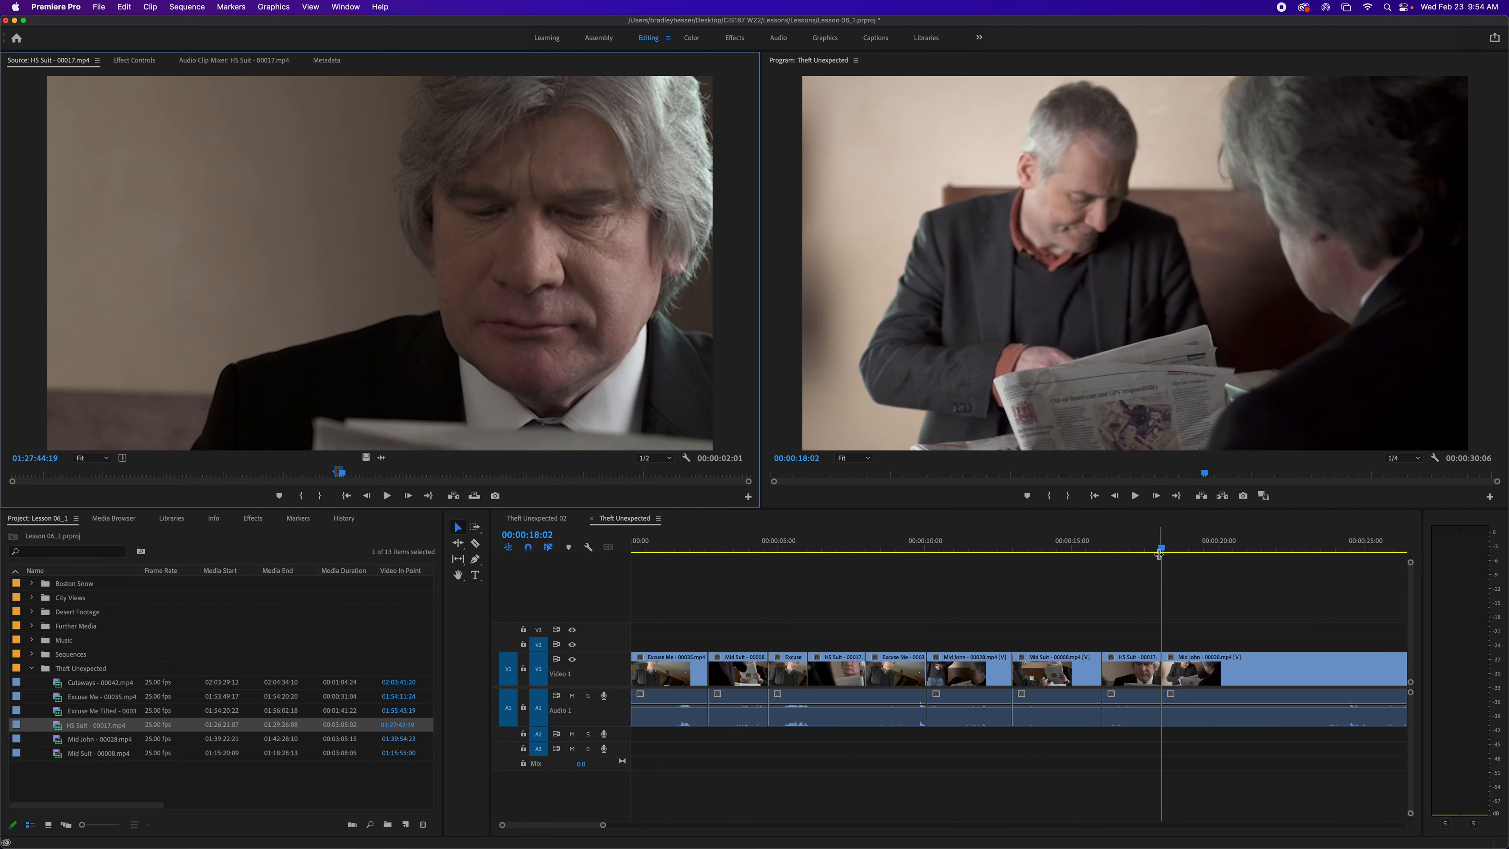
# - Move the sequence playhead to 00:00:25:20 and open Mid Suit - 00008.mp4 in the Source Monitor
pyautogui.moveTo(1158, 554); pyautogui.dragTo(1200, 591)
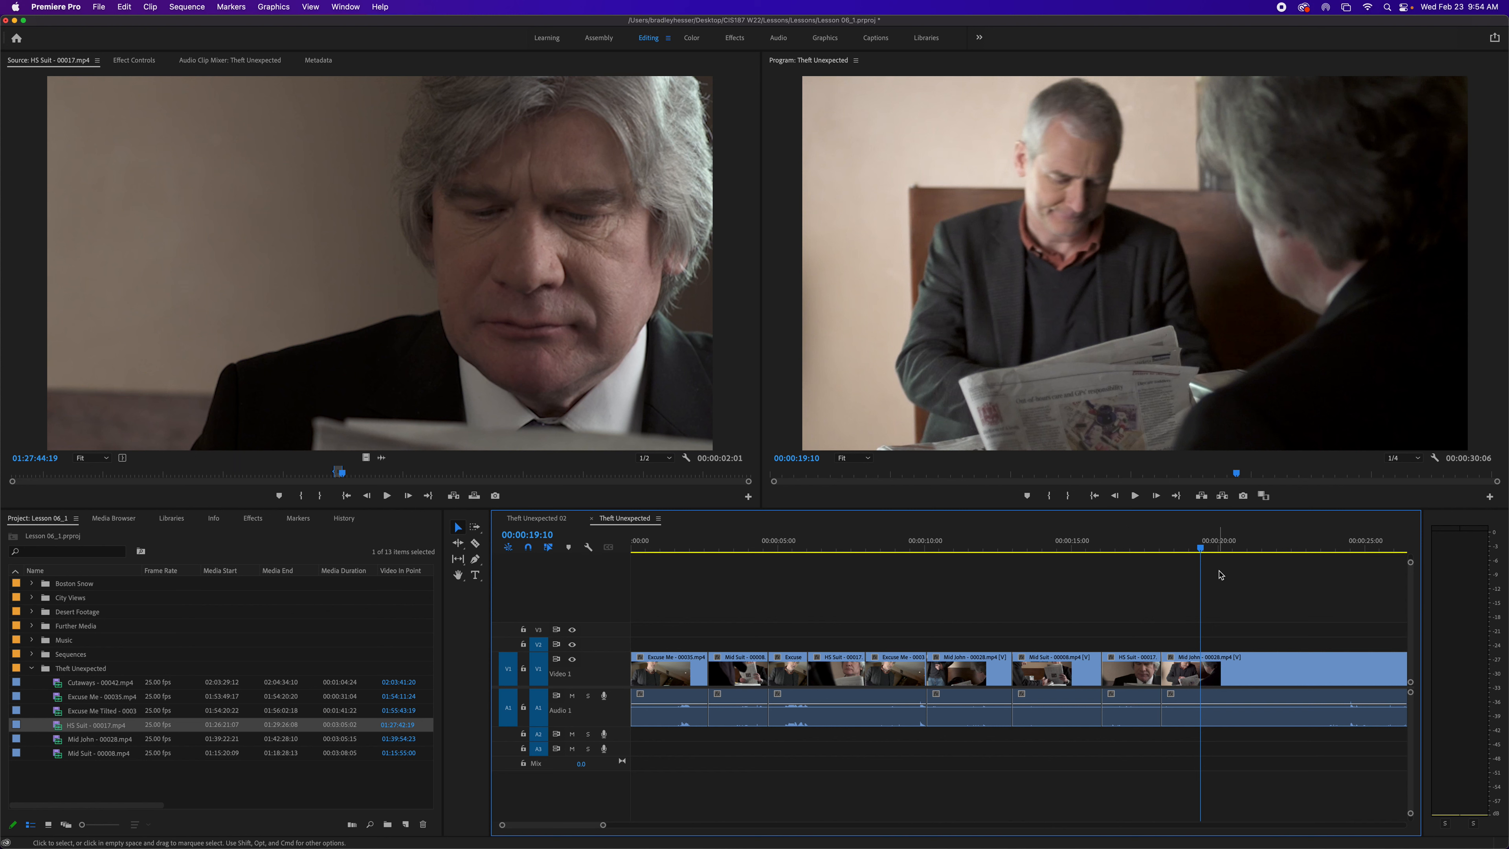
pyautogui.click(1323, 549)
pyautogui.moveTo(1329, 554); pyautogui.dragTo(1391, 556)
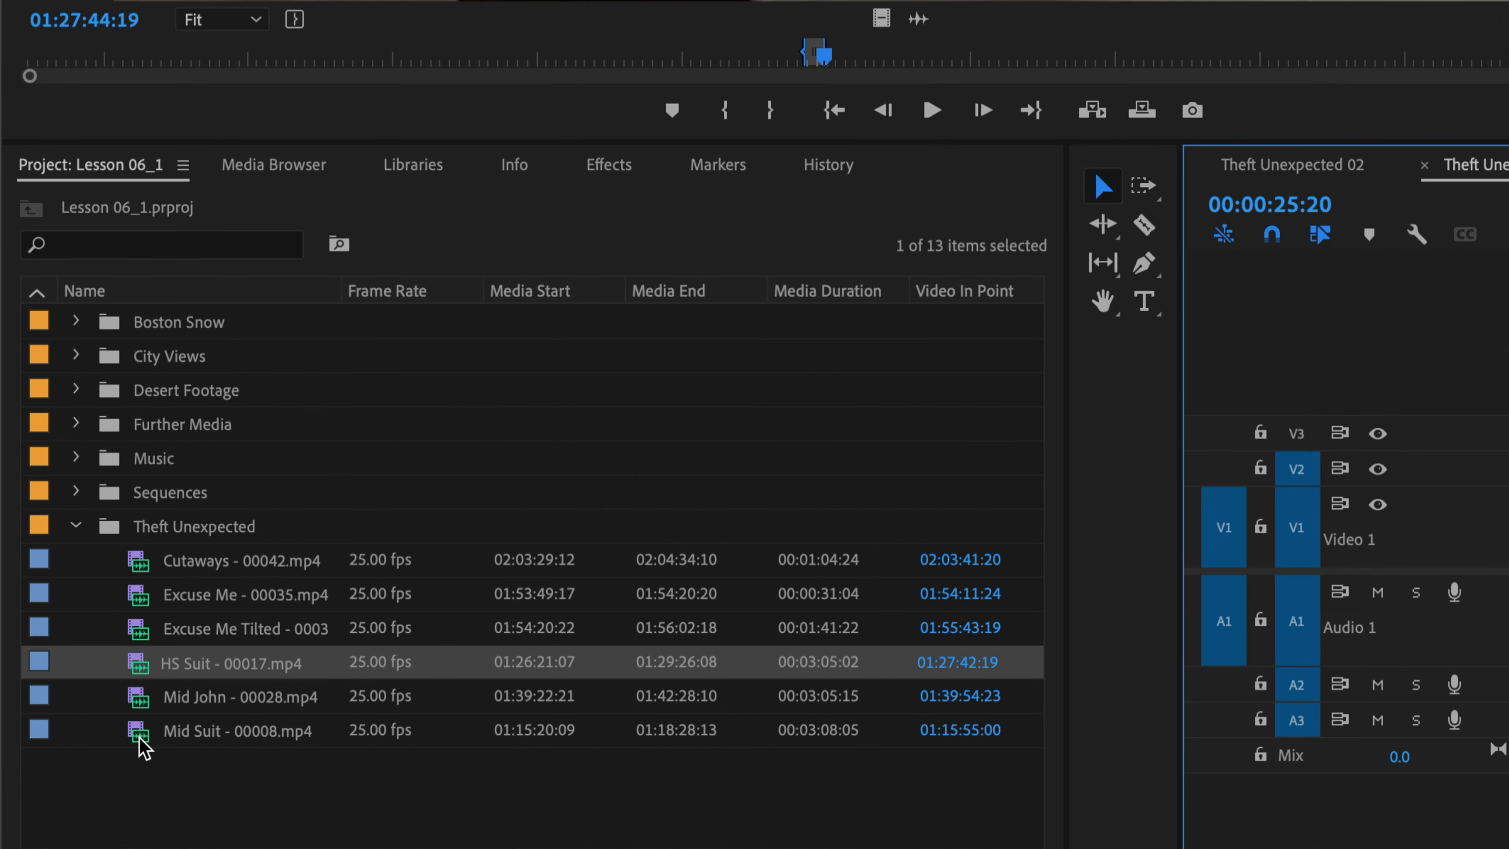
pyautogui.doubleClick(140, 739)
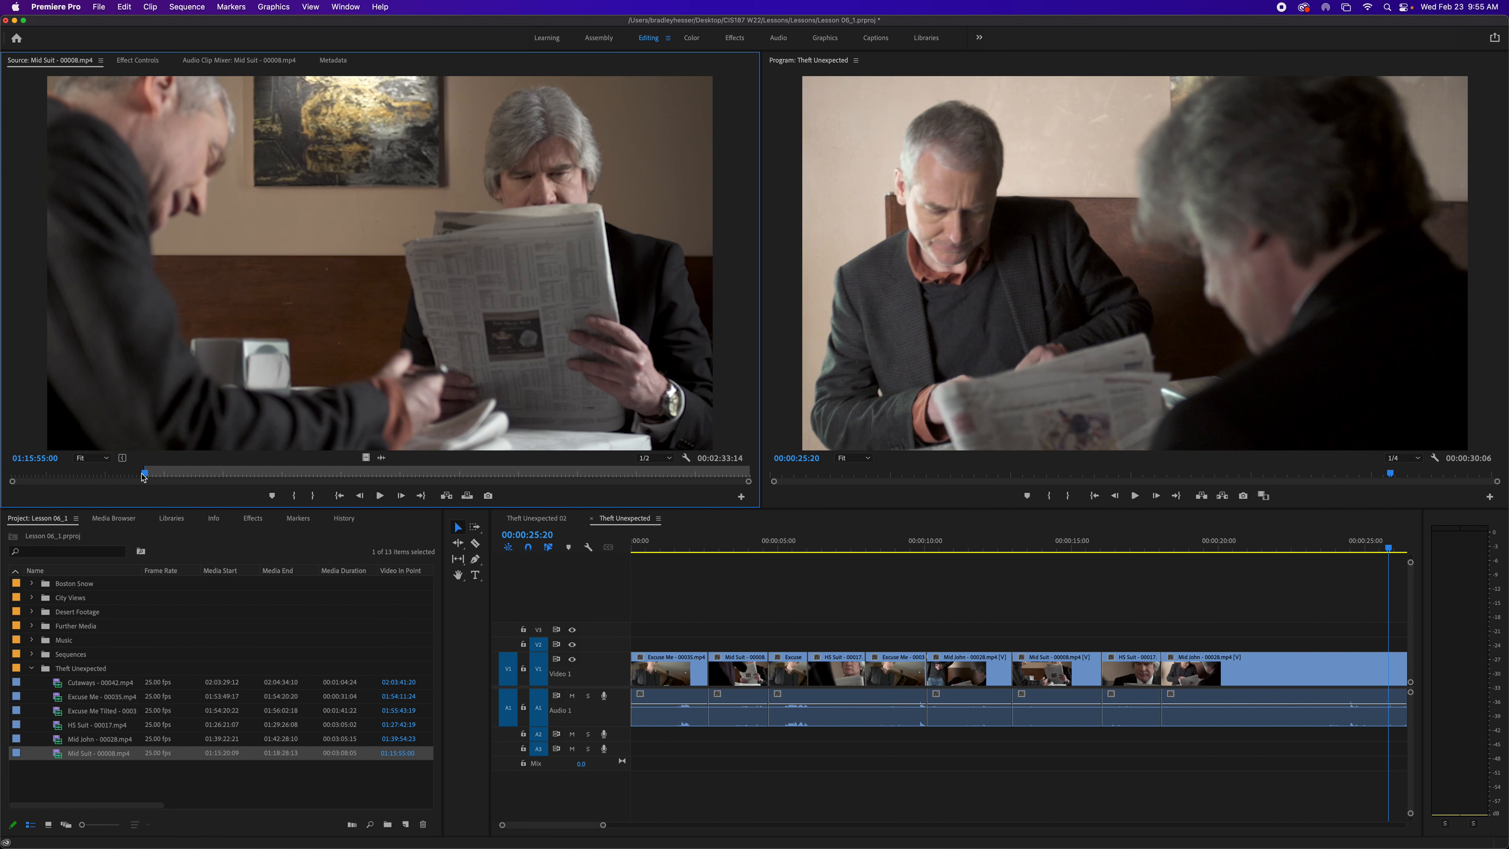
# - Mark an In point at 01:15:54:00 in the Mid Suit source clip
pyautogui.click(51, 459)
pyautogui.press('Left')
pyautogui.press('BackSpace')
pyautogui.write('4')
pyautogui.press('Return')
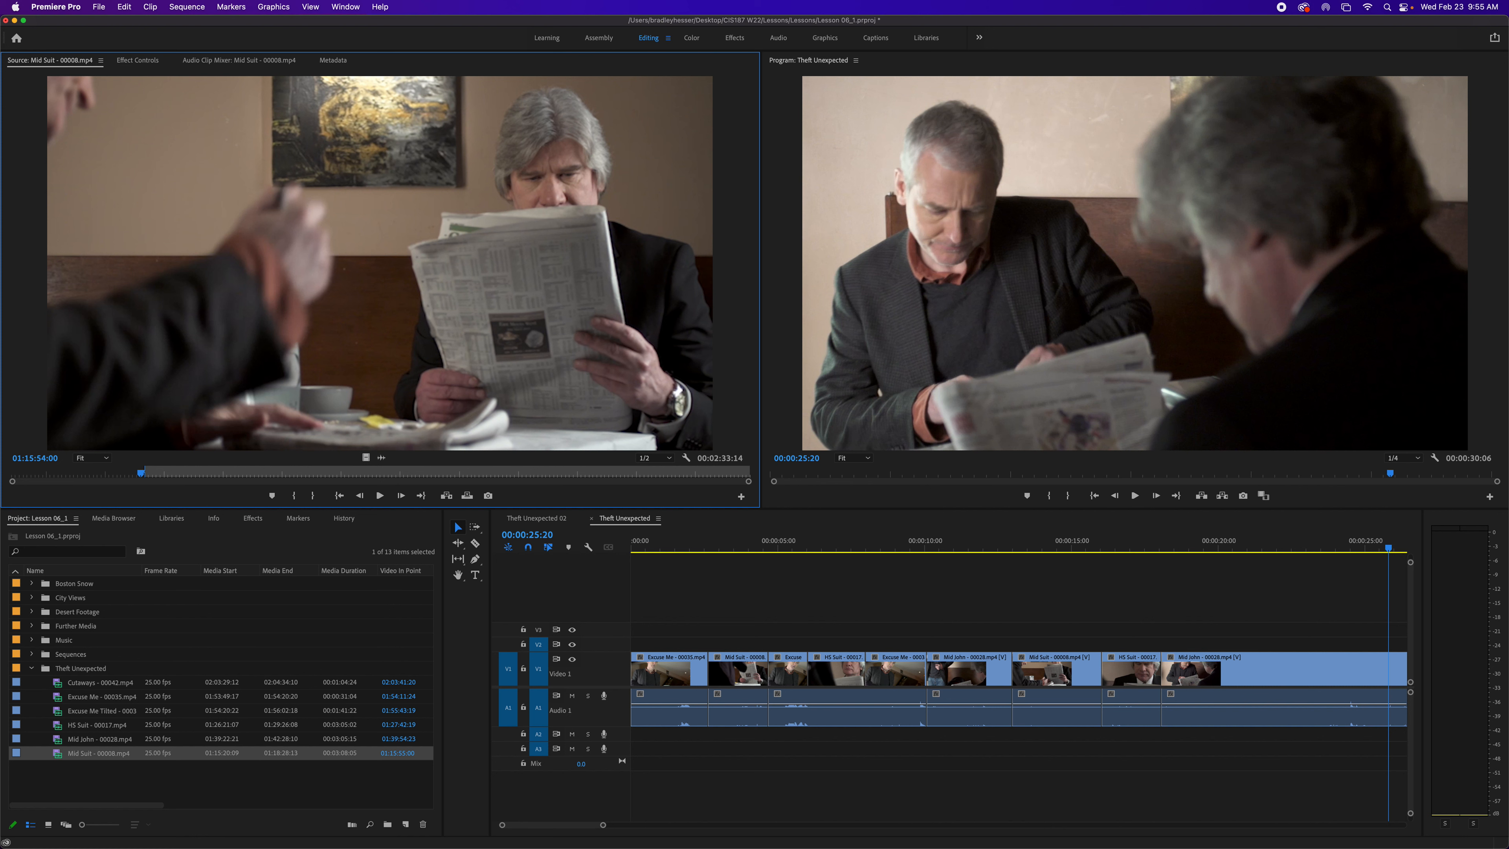
pyautogui.press('i')
# - Mark the source Out point at 01:15:56:00
pyautogui.click(50, 459)
pyautogui.press('BackSpace')
pyautogui.write('6')
pyautogui.press('Return')
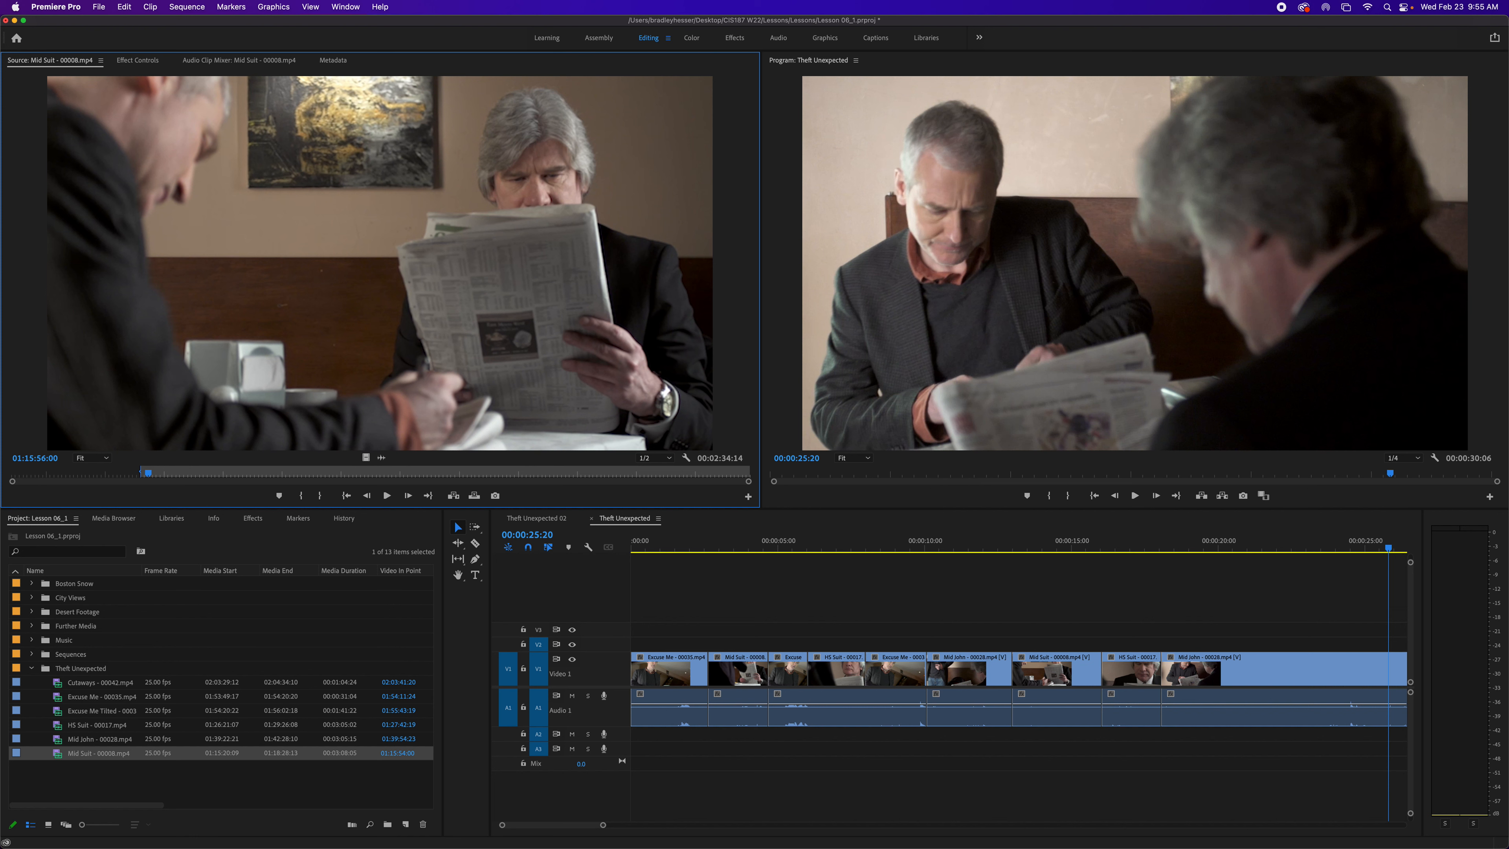
pyautogui.press('o')
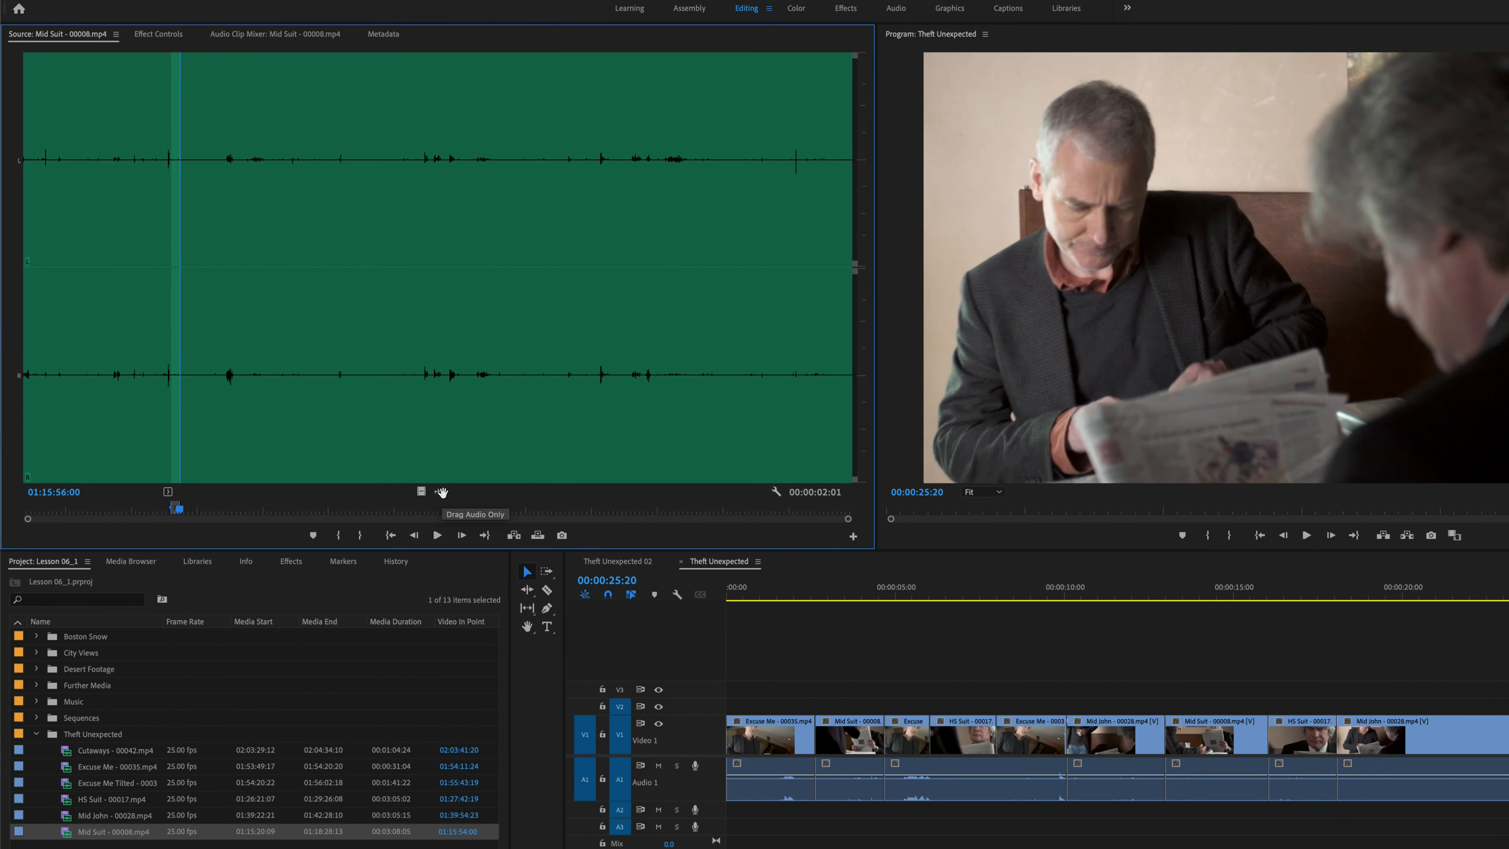
# - Overlay only the video of the marked Mid Suit section at the playhead via the Program Monitor
pyautogui.click(421, 491)
pyautogui.click(440, 492)
pyautogui.hscroll(1, 882, 664)
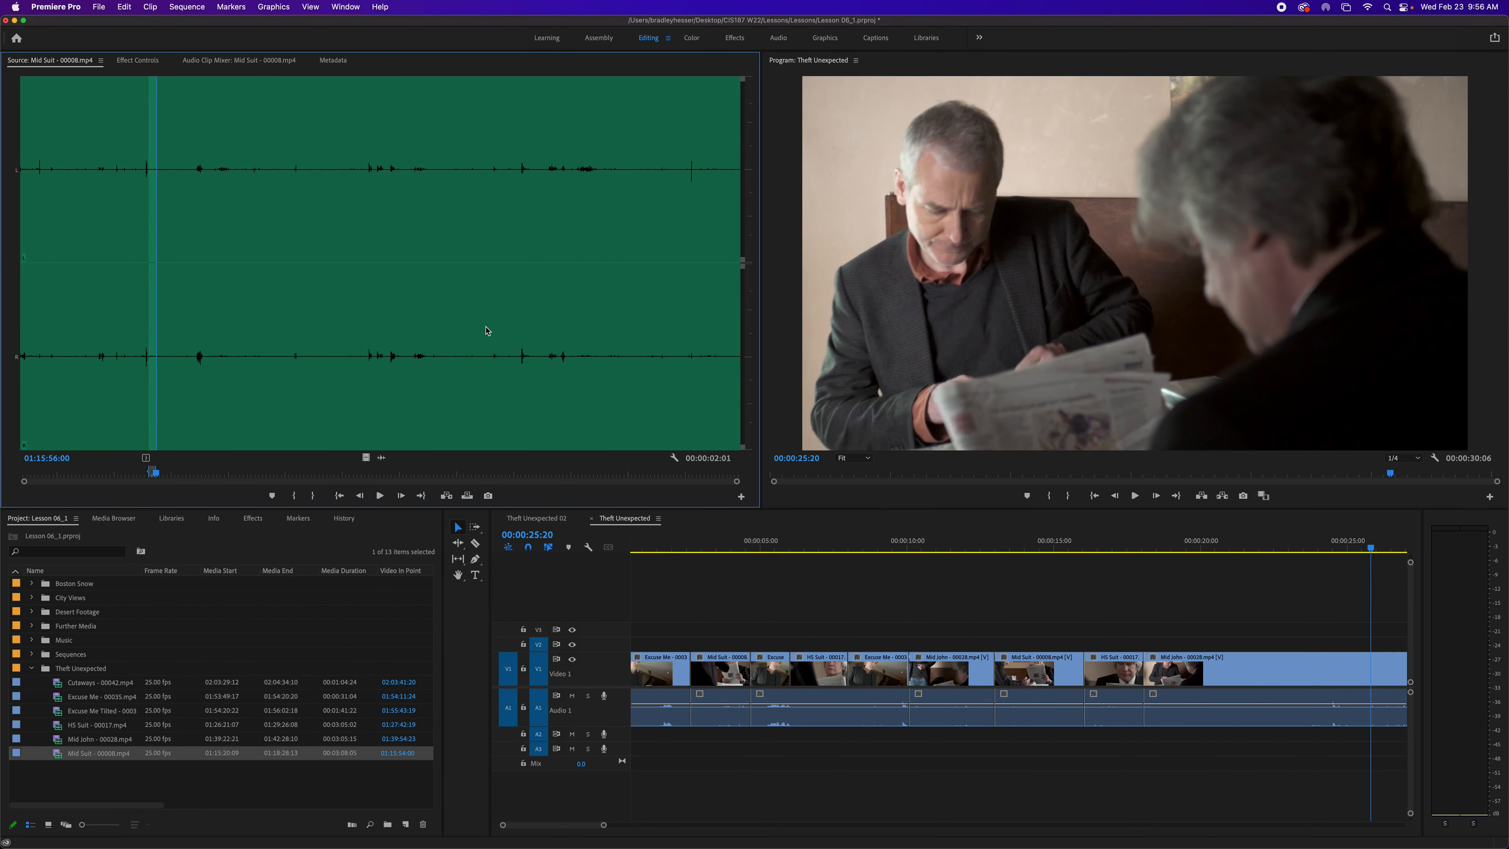
pyautogui.moveTo(252, 288); pyautogui.dragTo(362, 285)
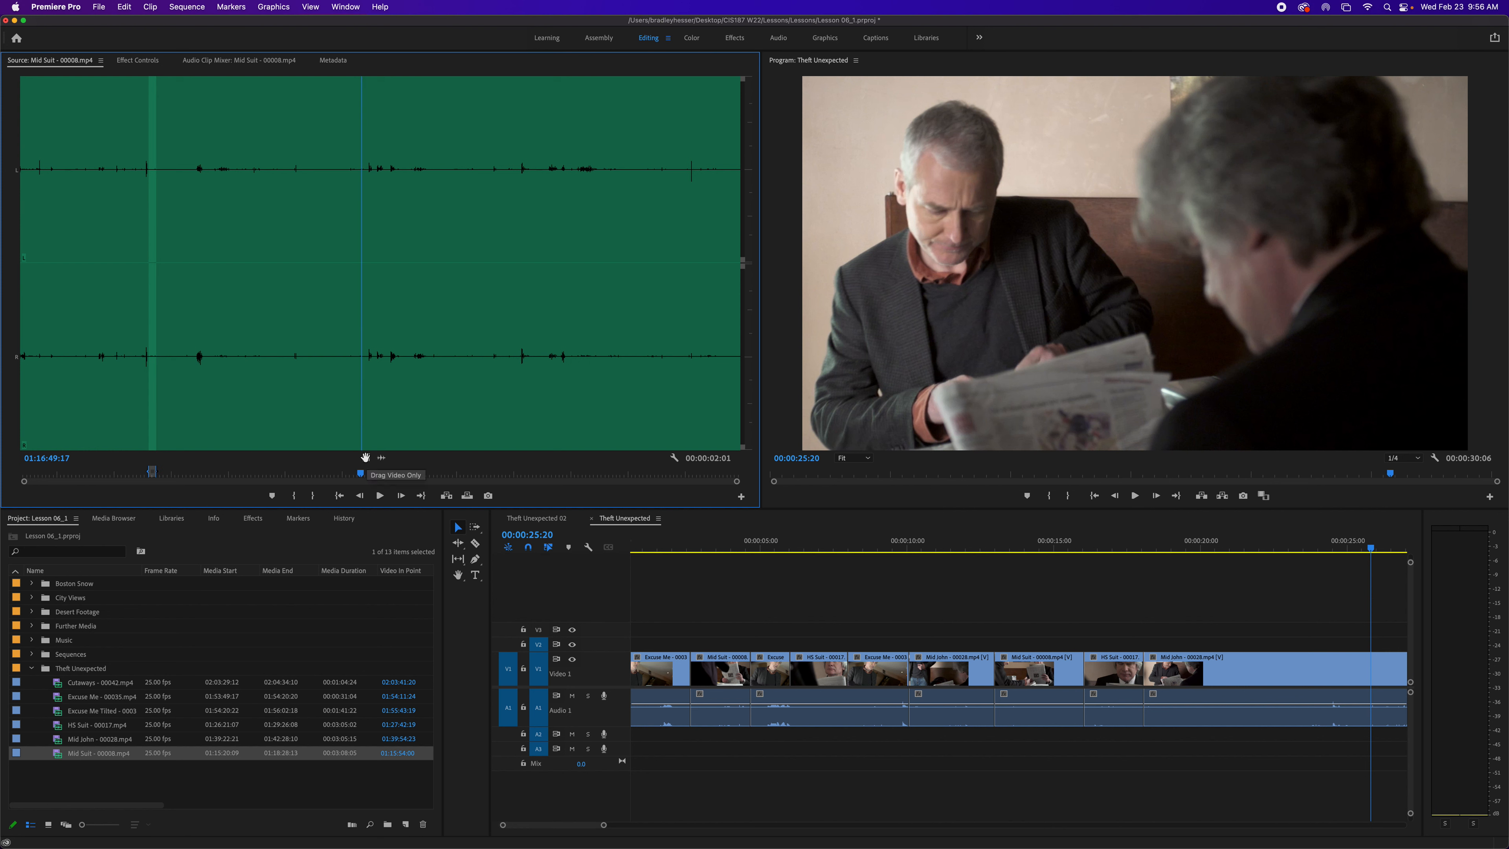
pyautogui.moveTo(365, 457); pyautogui.dragTo(1157, 104)
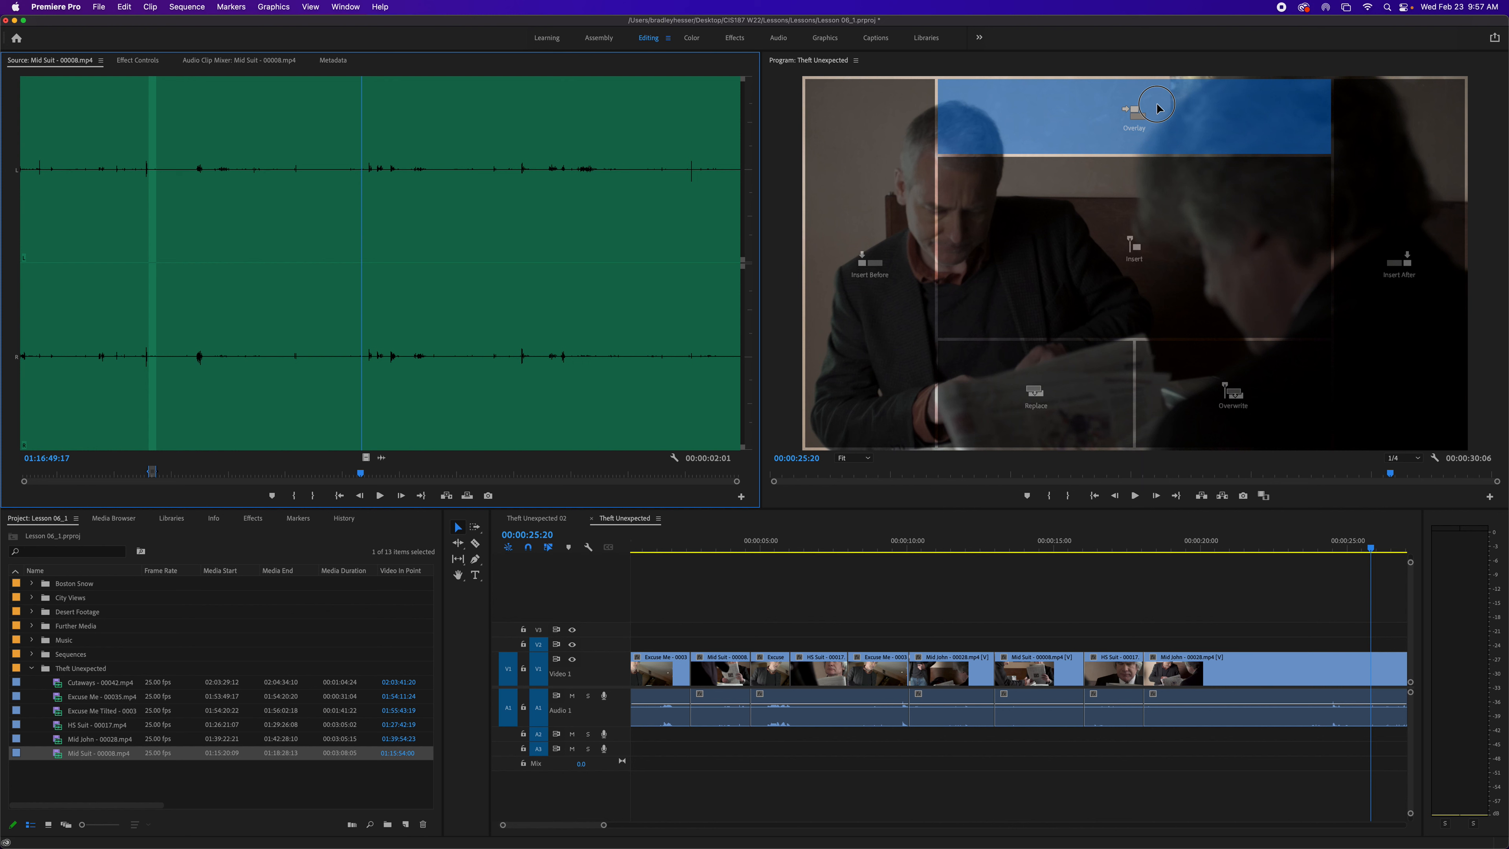
pyautogui.moveTo(1157, 105); pyautogui.dragTo(1154, 111)
pyautogui.moveTo(1157, 113); pyautogui.dragTo(1157, 113)
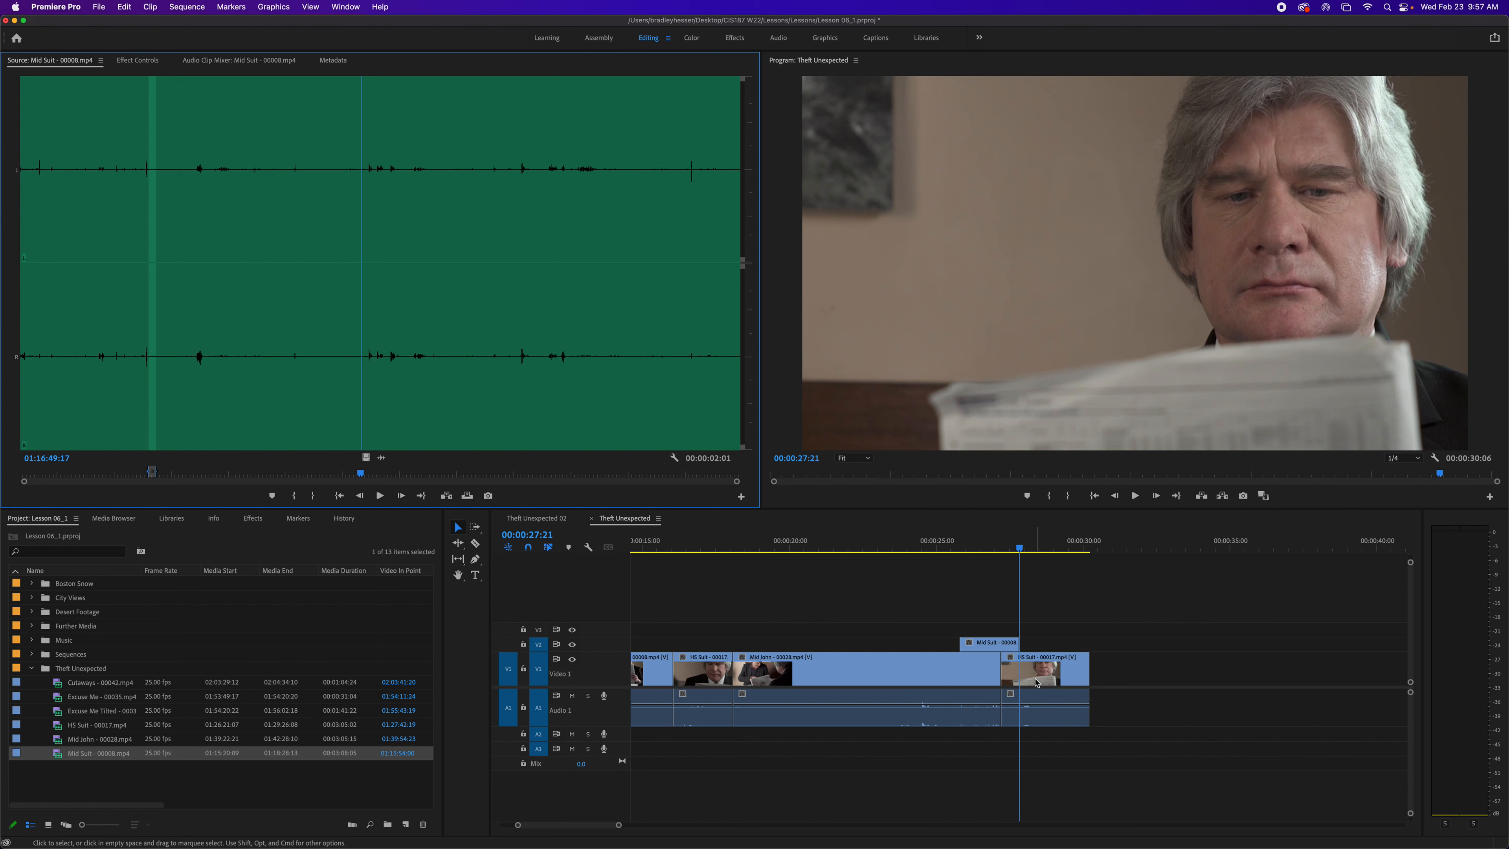
# - Save the project and return the sequence playhead to the start
pyautogui.press('cmd+s')
pyautogui.press('Home')
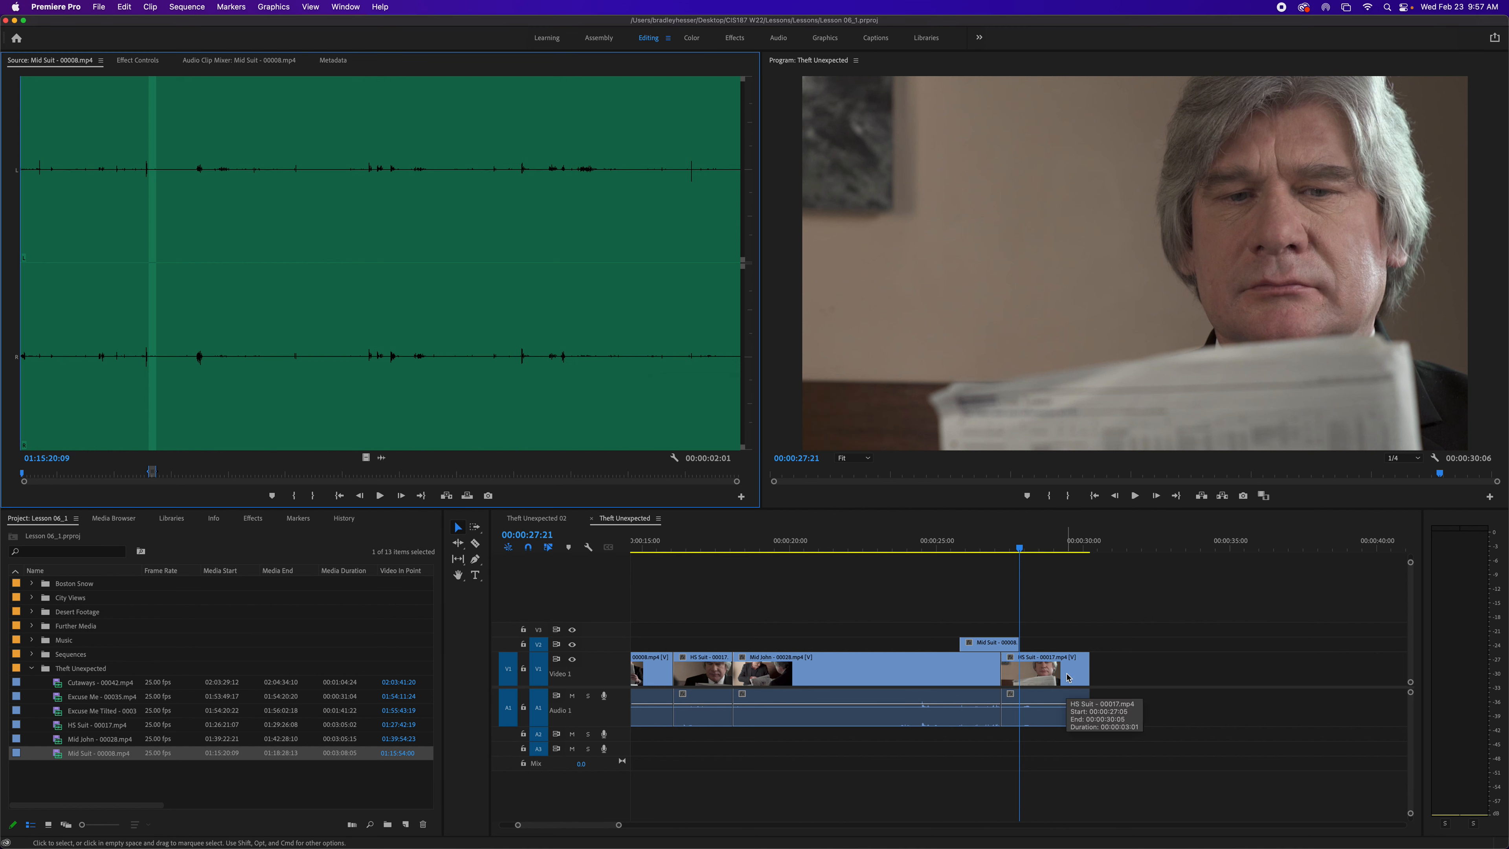
pyautogui.click(1085, 620)
pyautogui.press('Home')
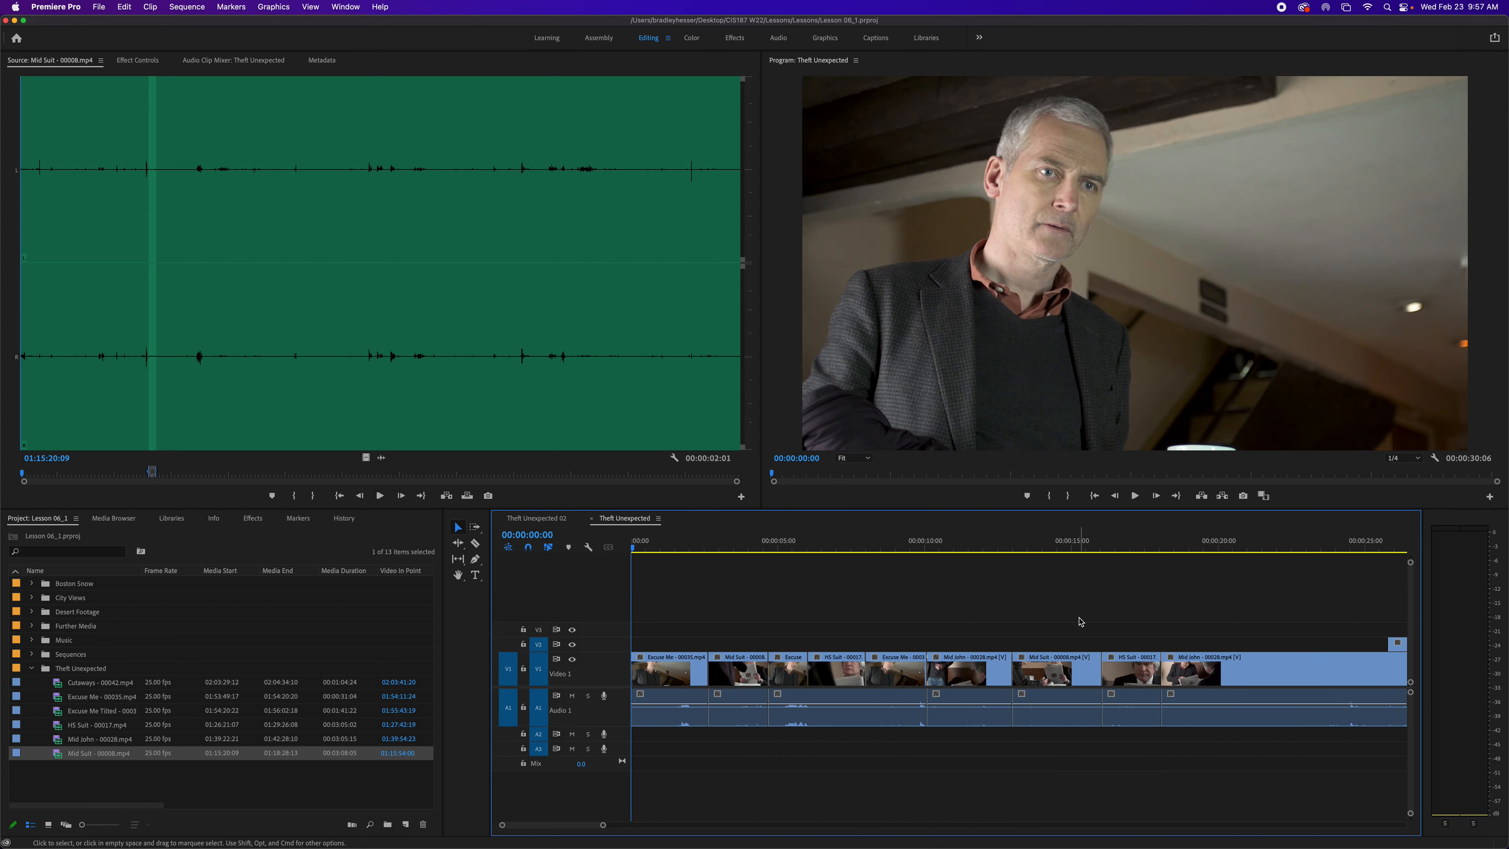
# - Play back the Theft Unexpected sequence in the Program Monitor to review the edit
pyautogui.press('space')
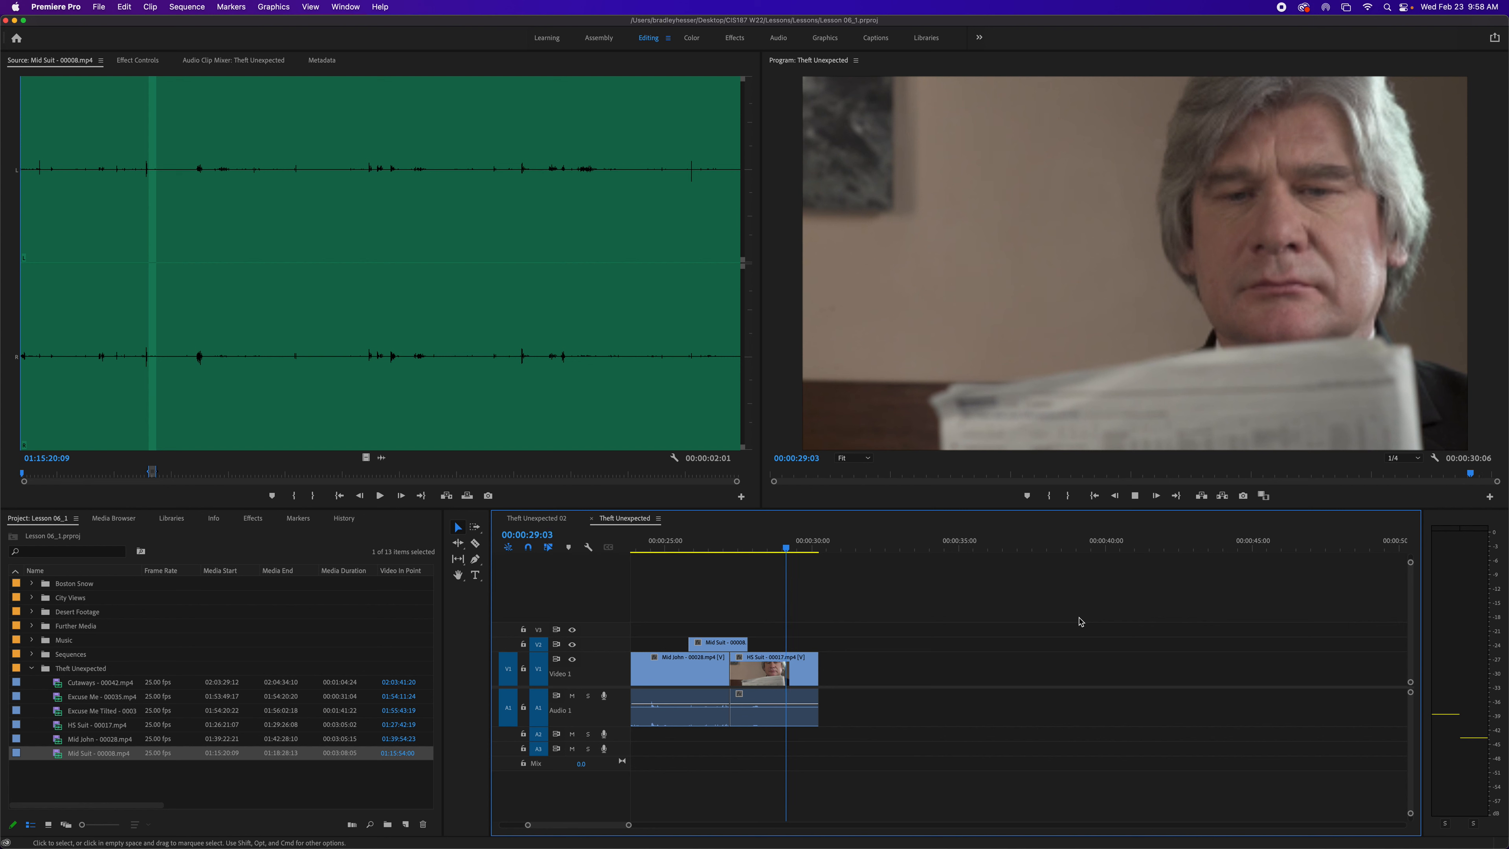
pyautogui.press('space')
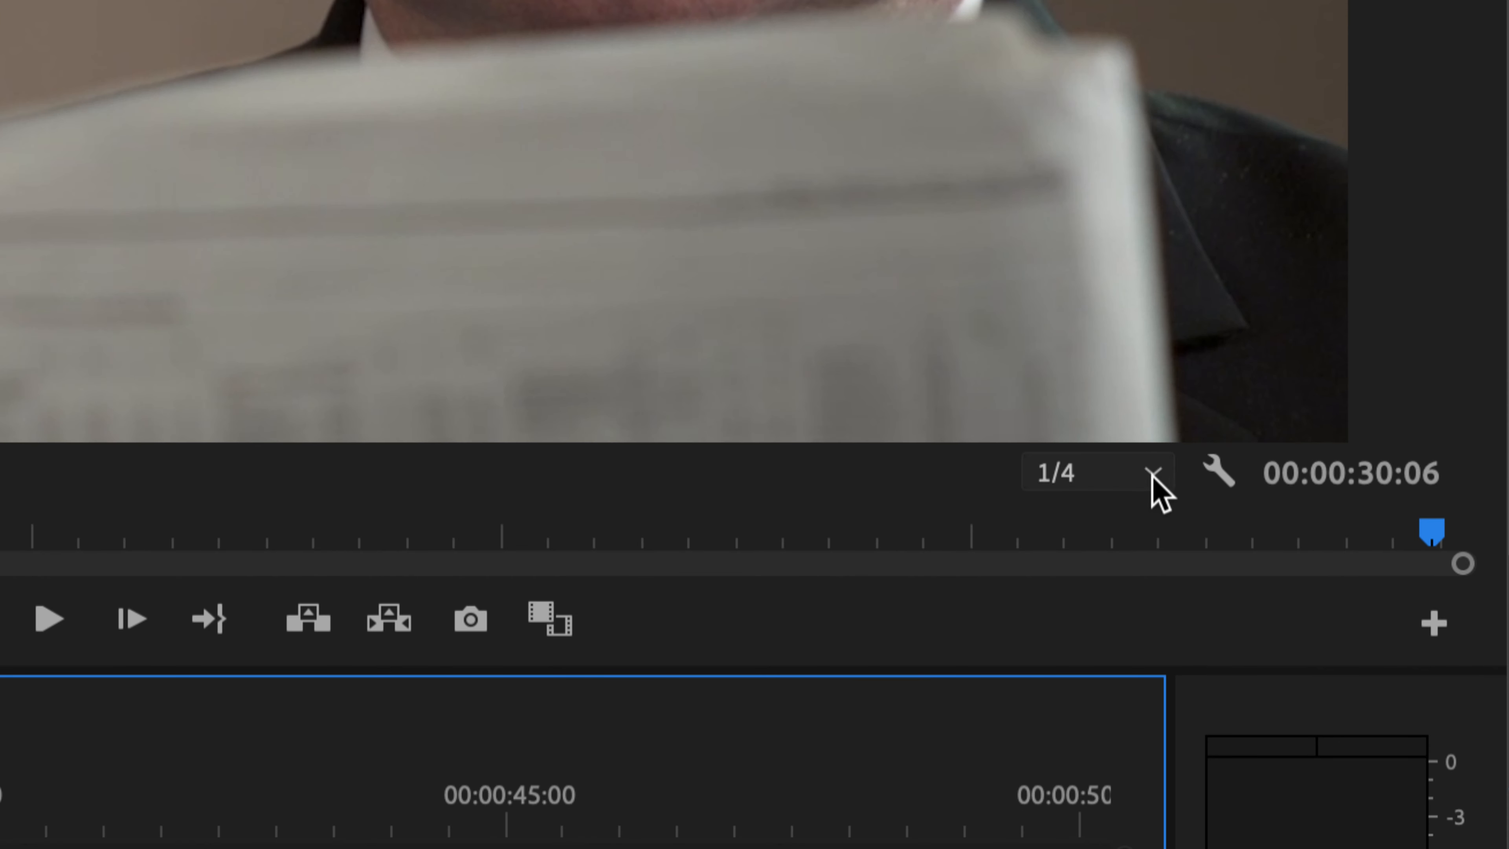
pyautogui.click(1417, 458)
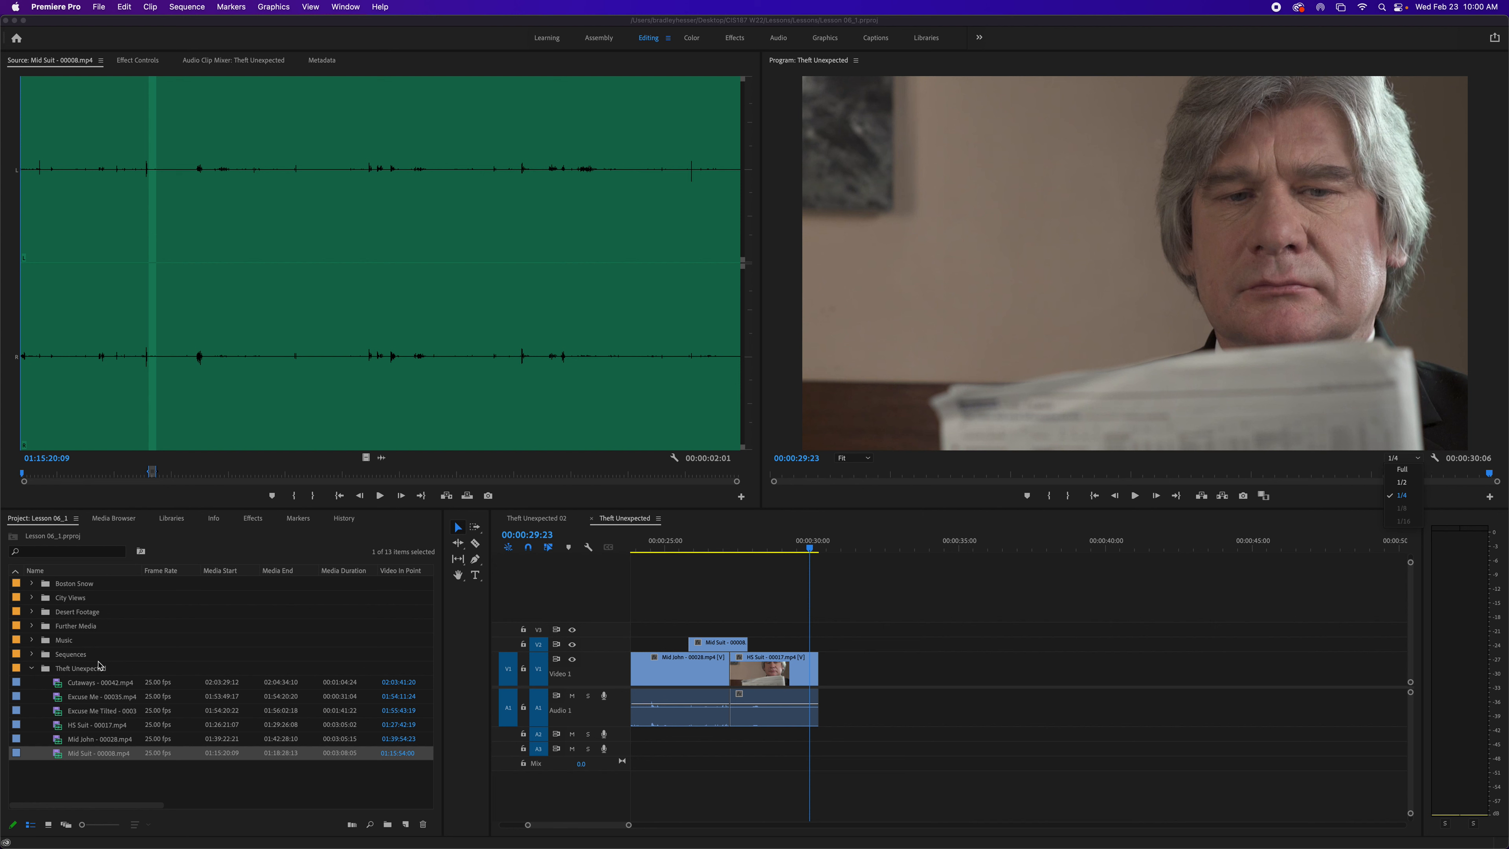
# - Expand the Boston Snow bin, open Snow_3.mp4 in the Source Monitor and play it
pyautogui.click(33, 587)
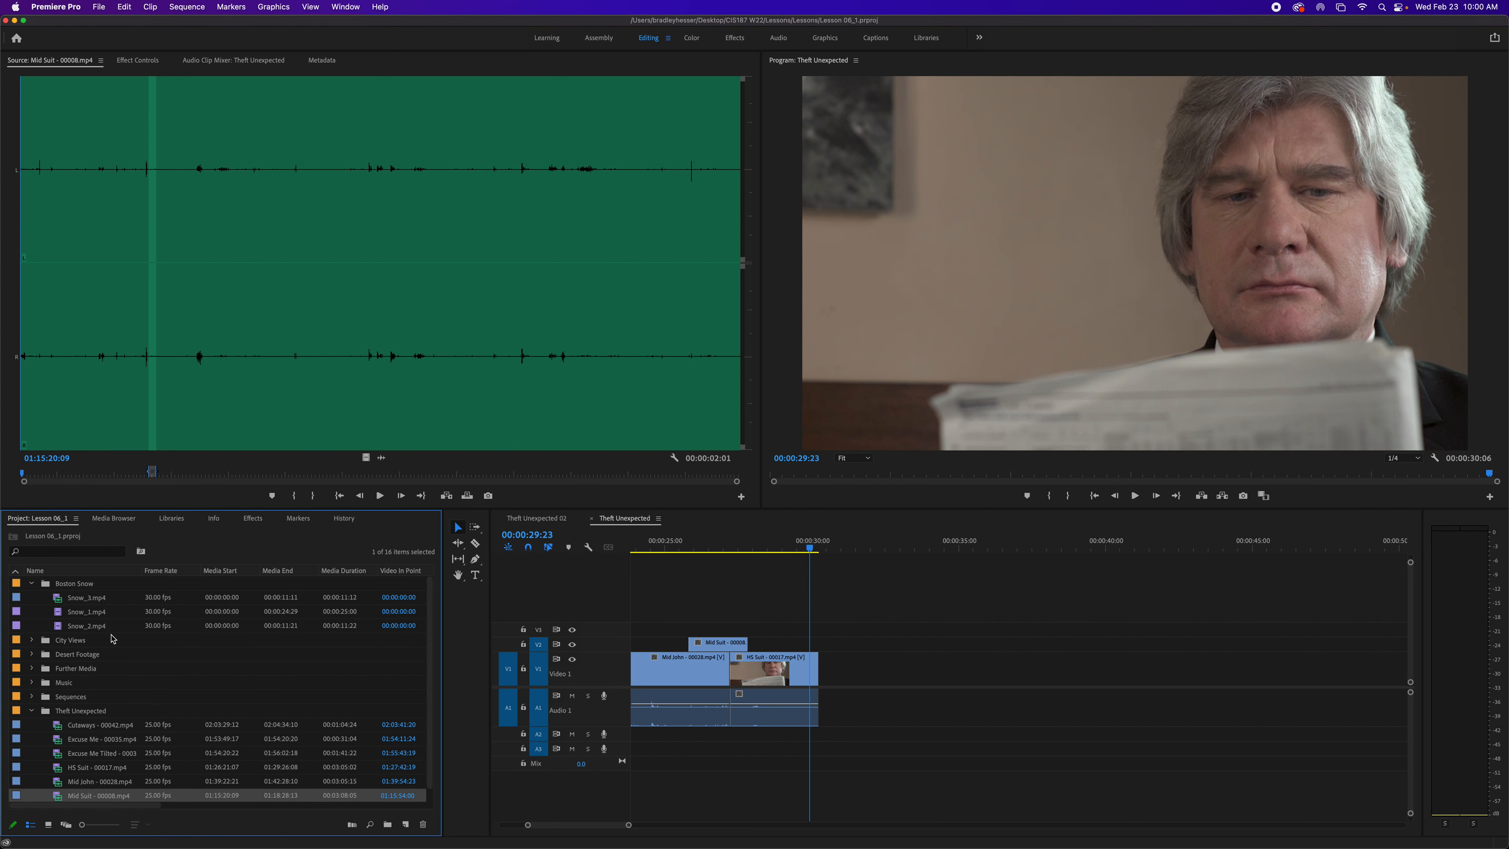
pyautogui.doubleClick(59, 601)
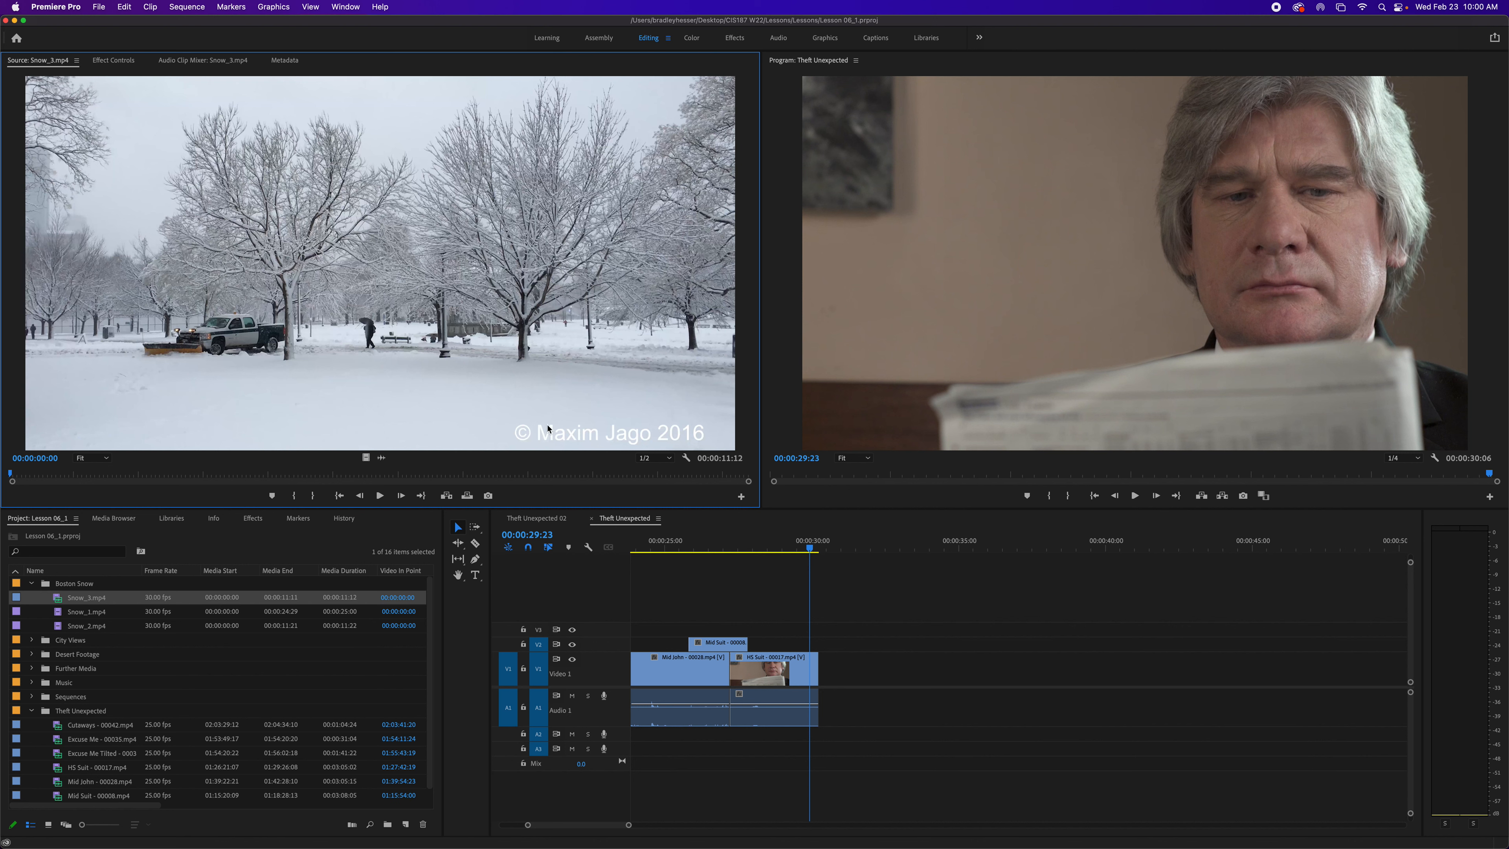
pyautogui.click(670, 458)
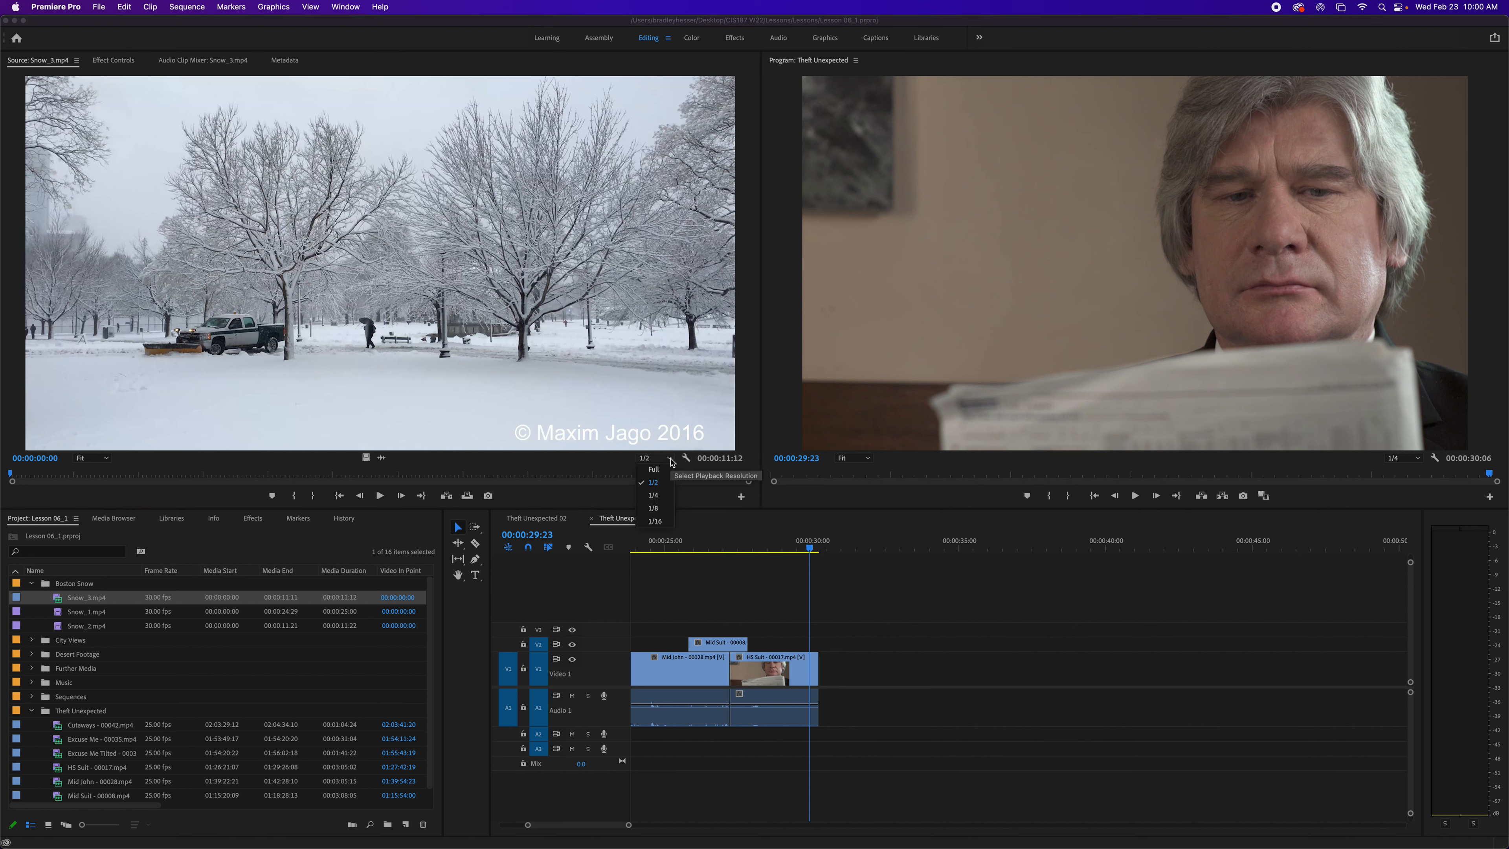
pyautogui.click(671, 462)
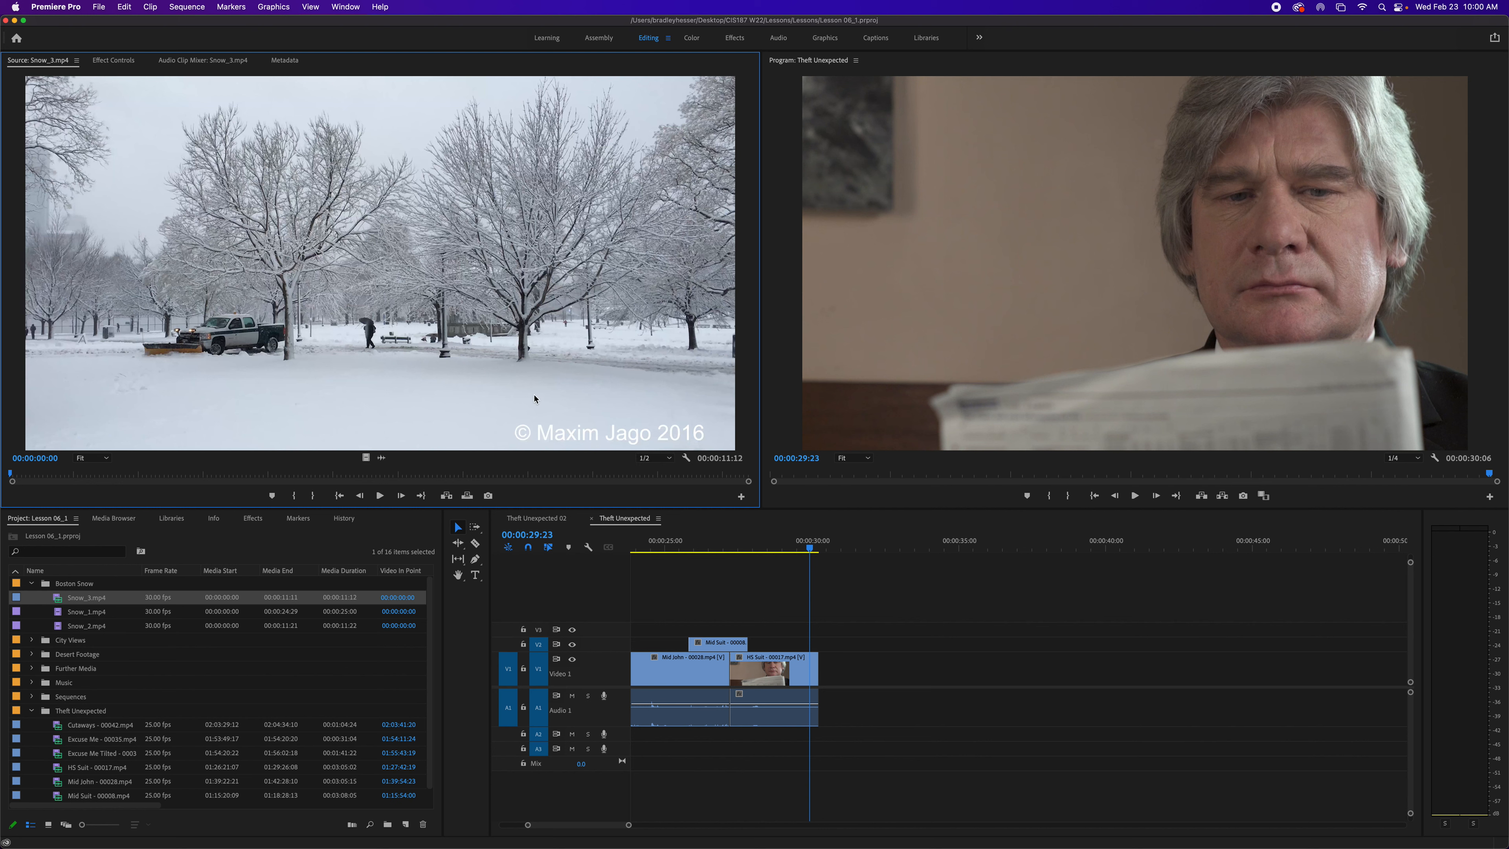
pyautogui.press('space')
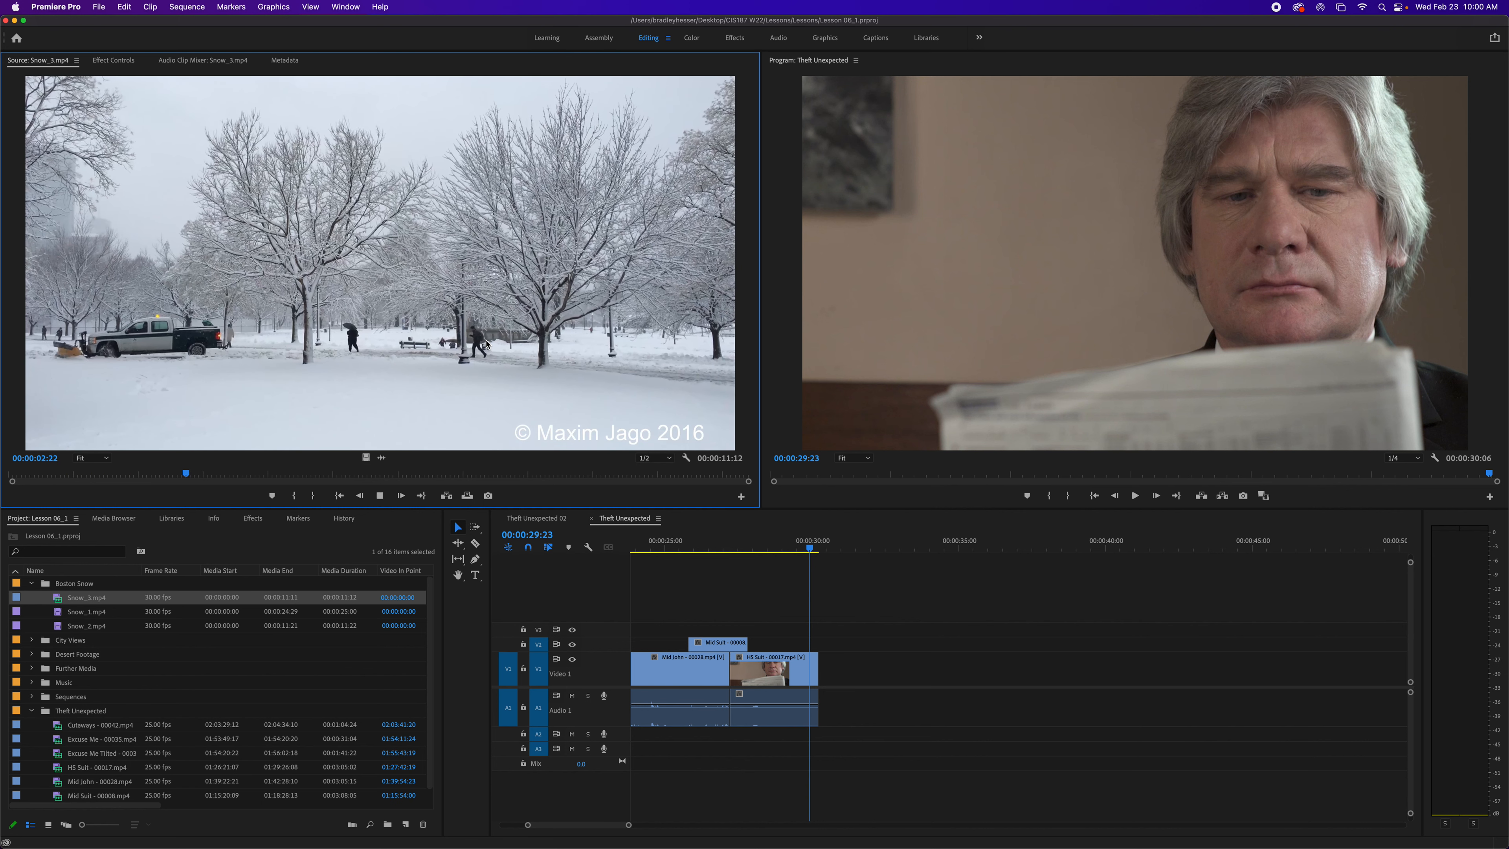
pyautogui.press('space')
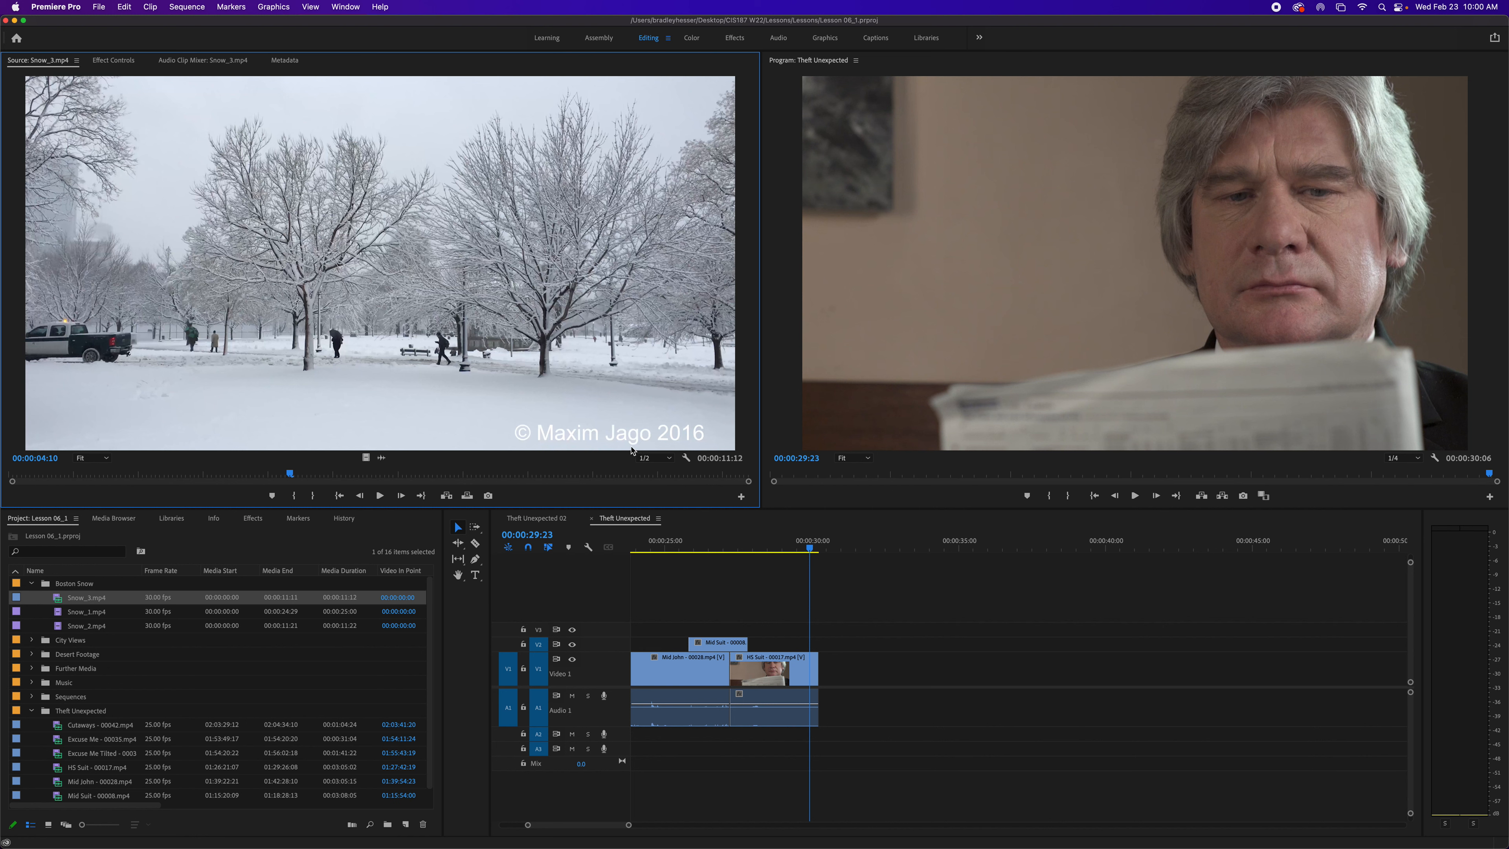
# - Set the Source Monitor playback resolution to Full and play the Snow_3 clip
pyautogui.click(654, 459)
pyautogui.click(667, 473)
pyautogui.press('space')
pyautogui.press('space')
pyautogui.press('space')
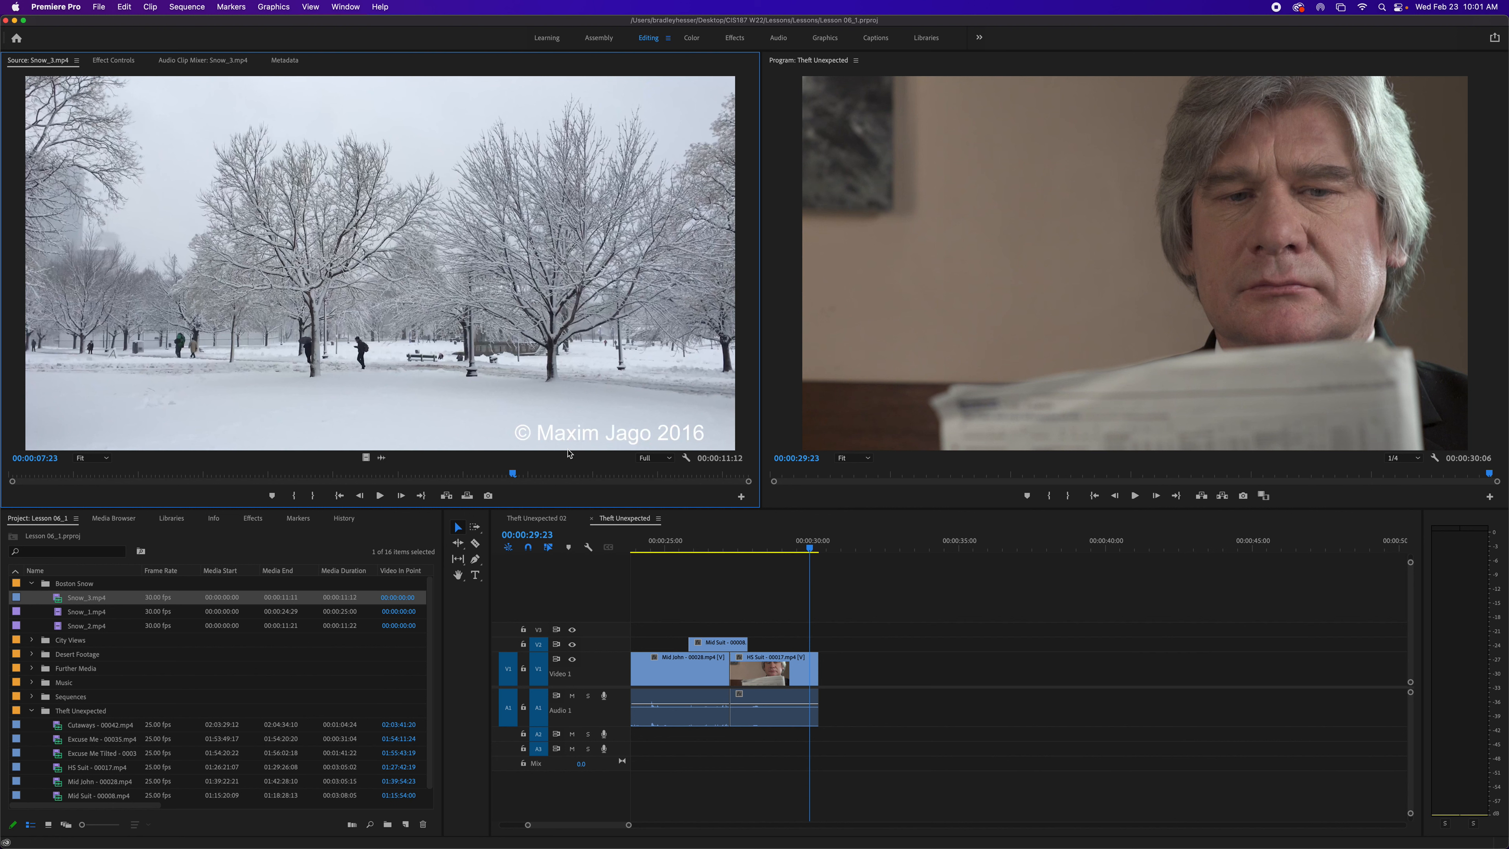
# - Set the Source Monitor playback resolution to 1/16 and play the clip to compare quality
pyautogui.click(670, 459)
pyautogui.click(666, 526)
pyautogui.press('space')
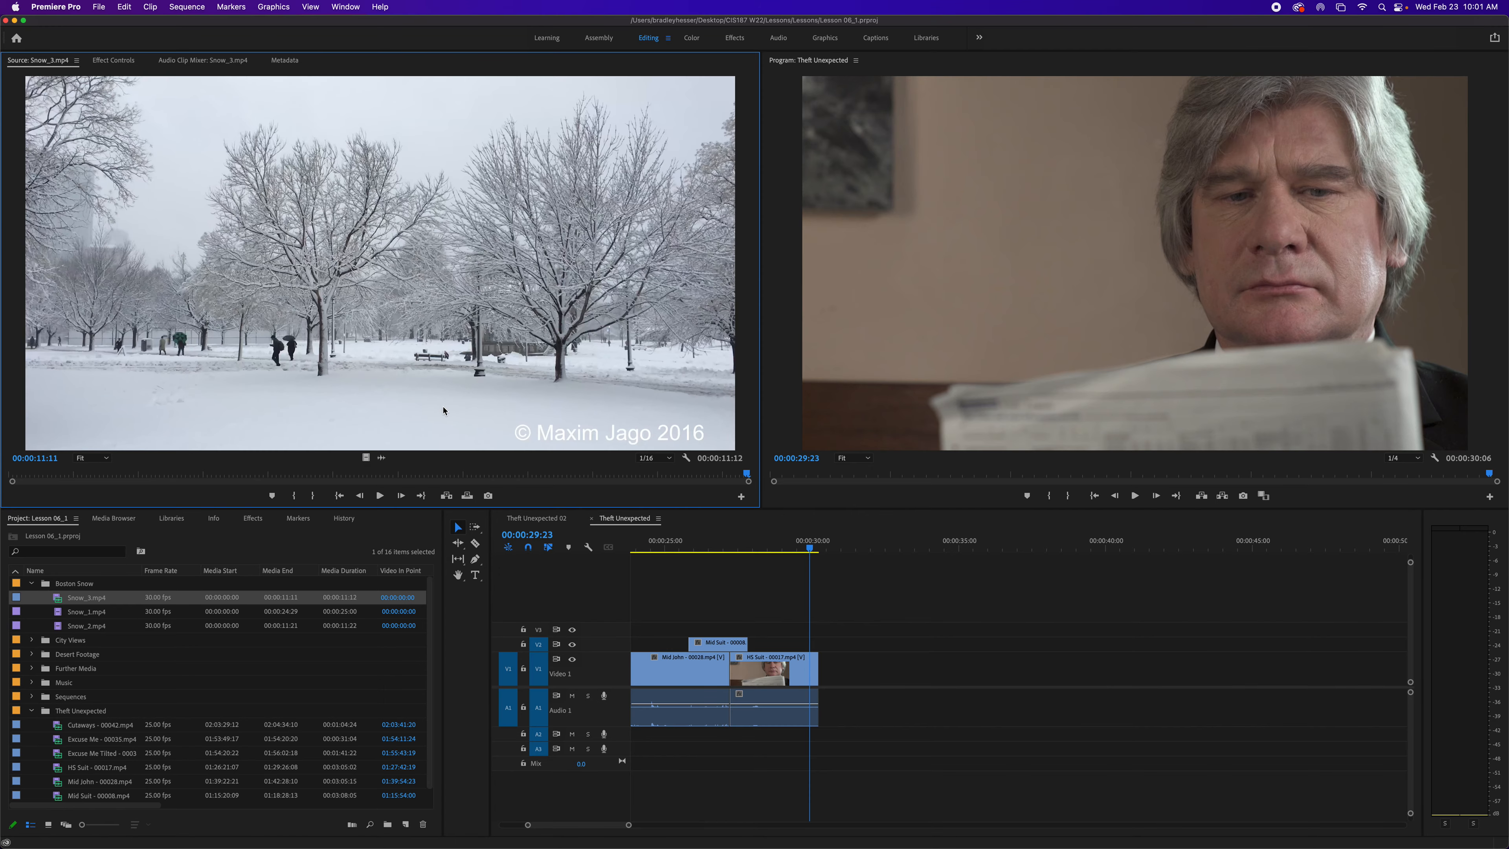
pyautogui.press('space')
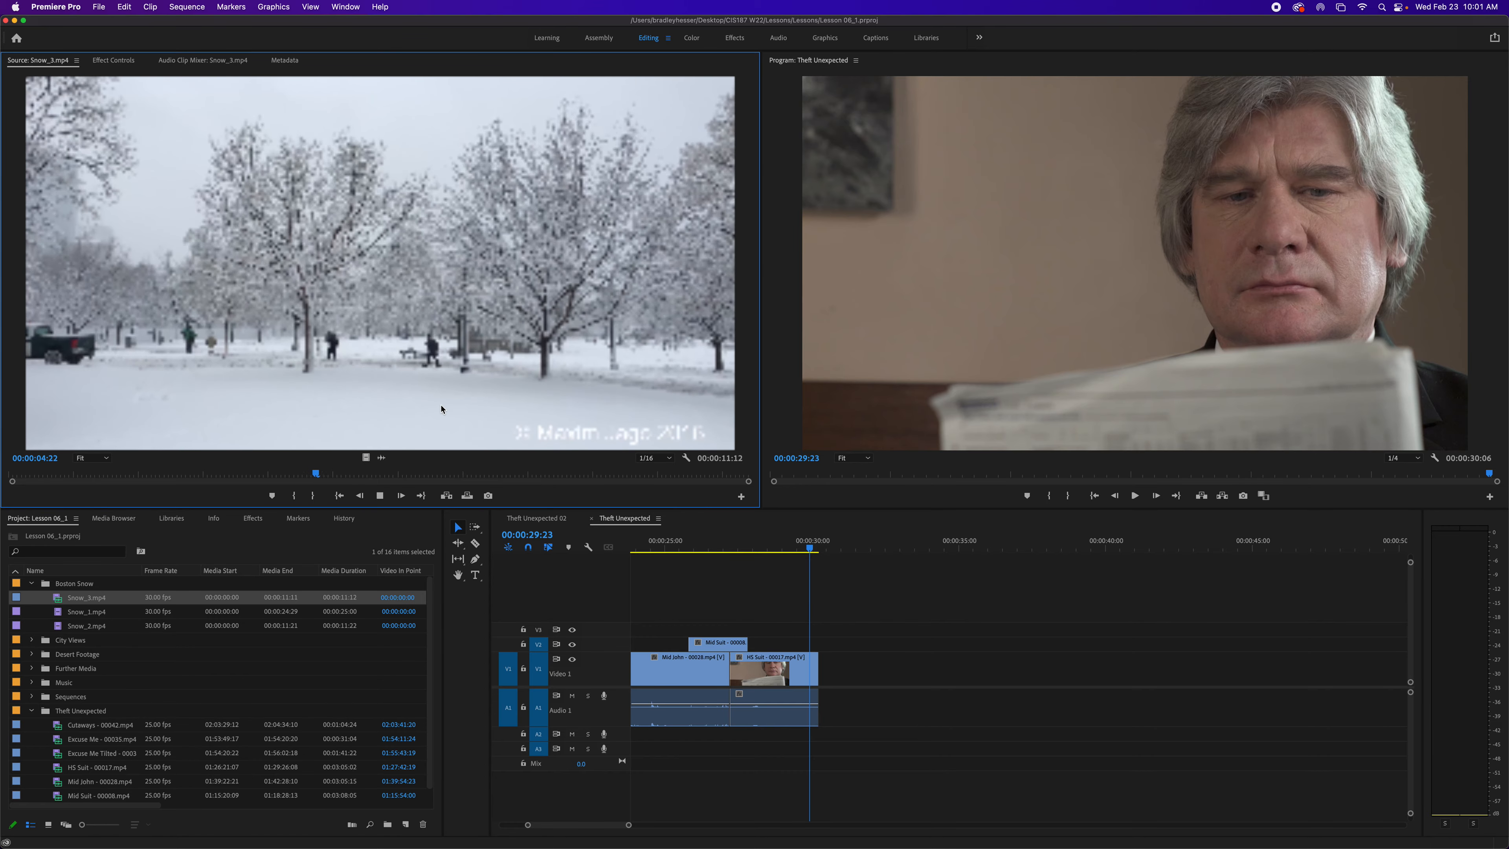
pyautogui.press('space')
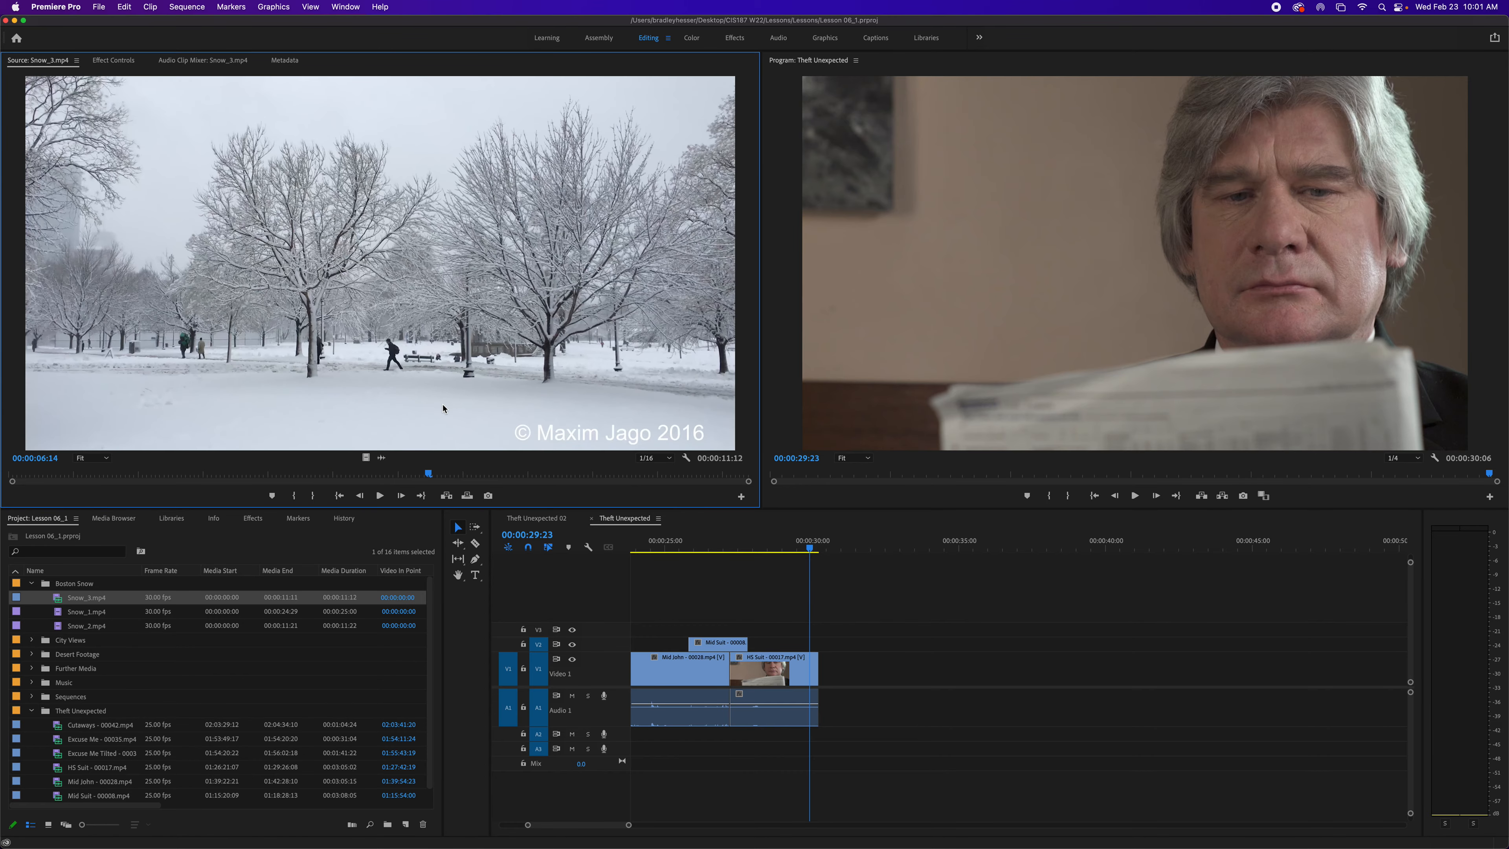
pyautogui.press('space')
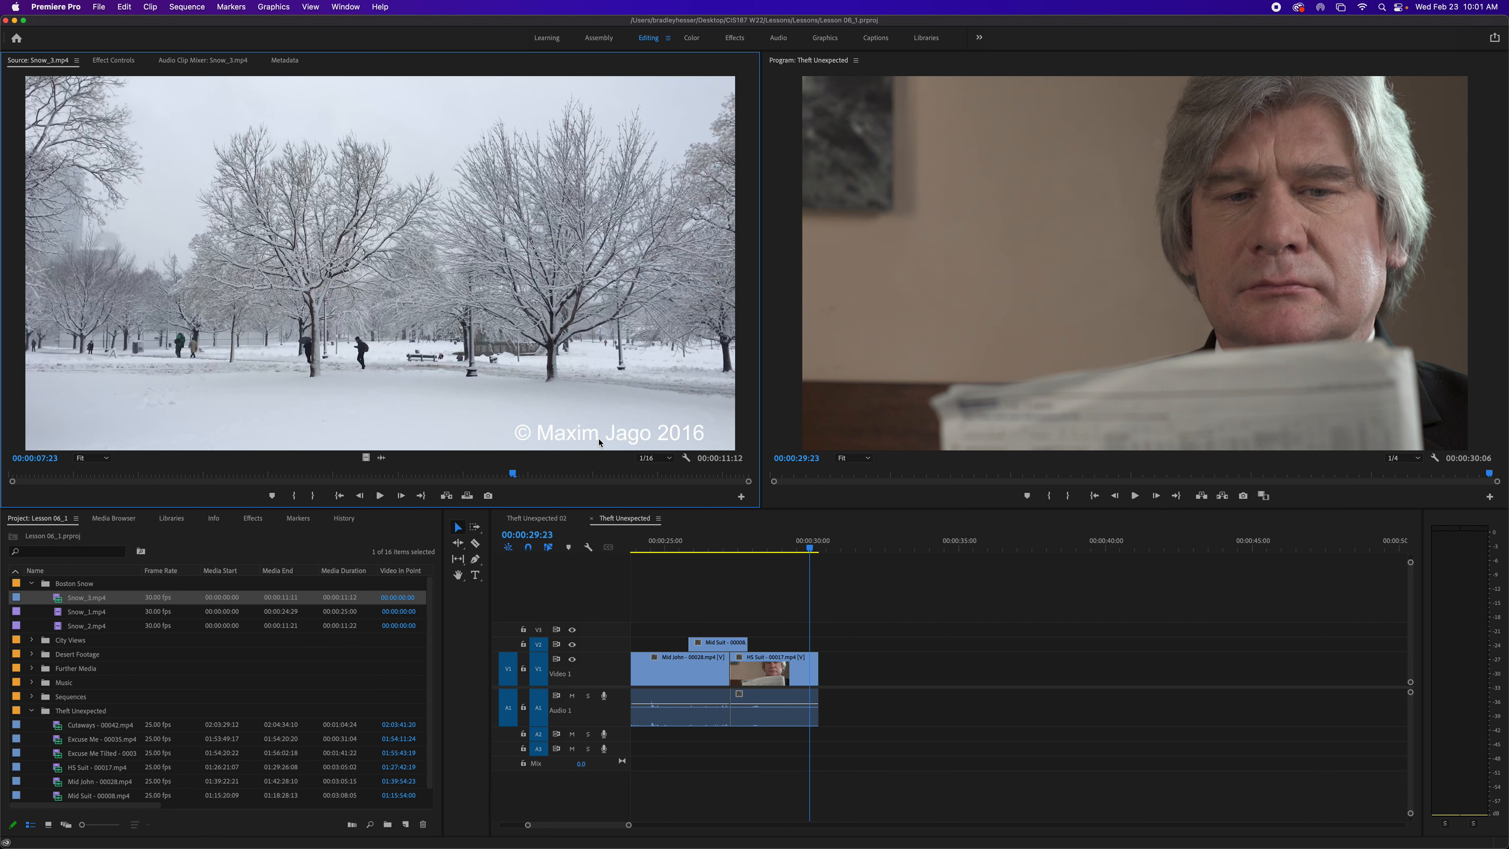
# - Set the Source Monitor playback resolution to 1/2 and its paused resolution to 1/2
pyautogui.click(654, 458)
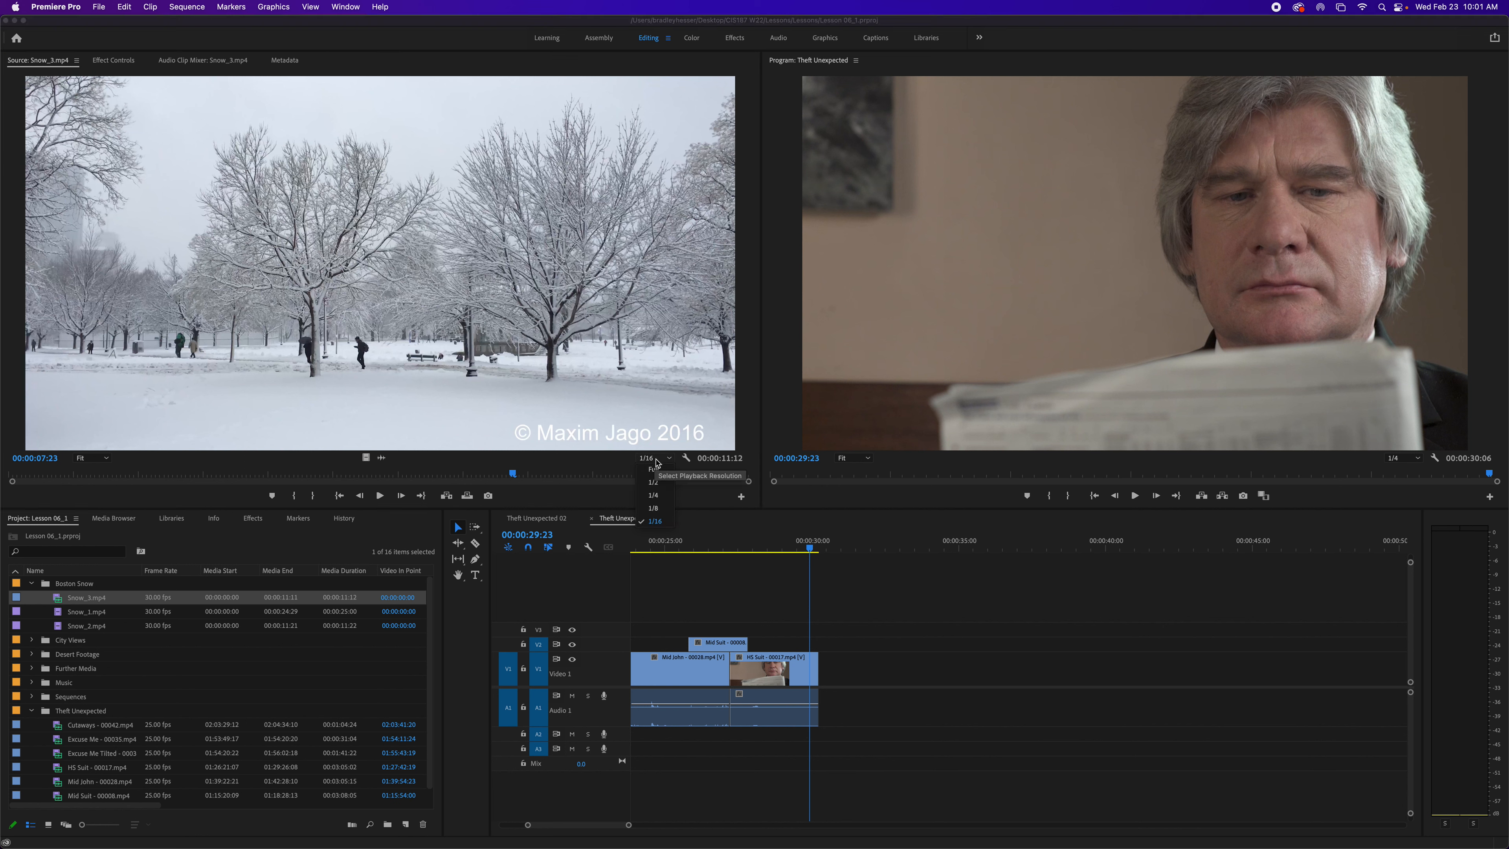
pyautogui.click(660, 486)
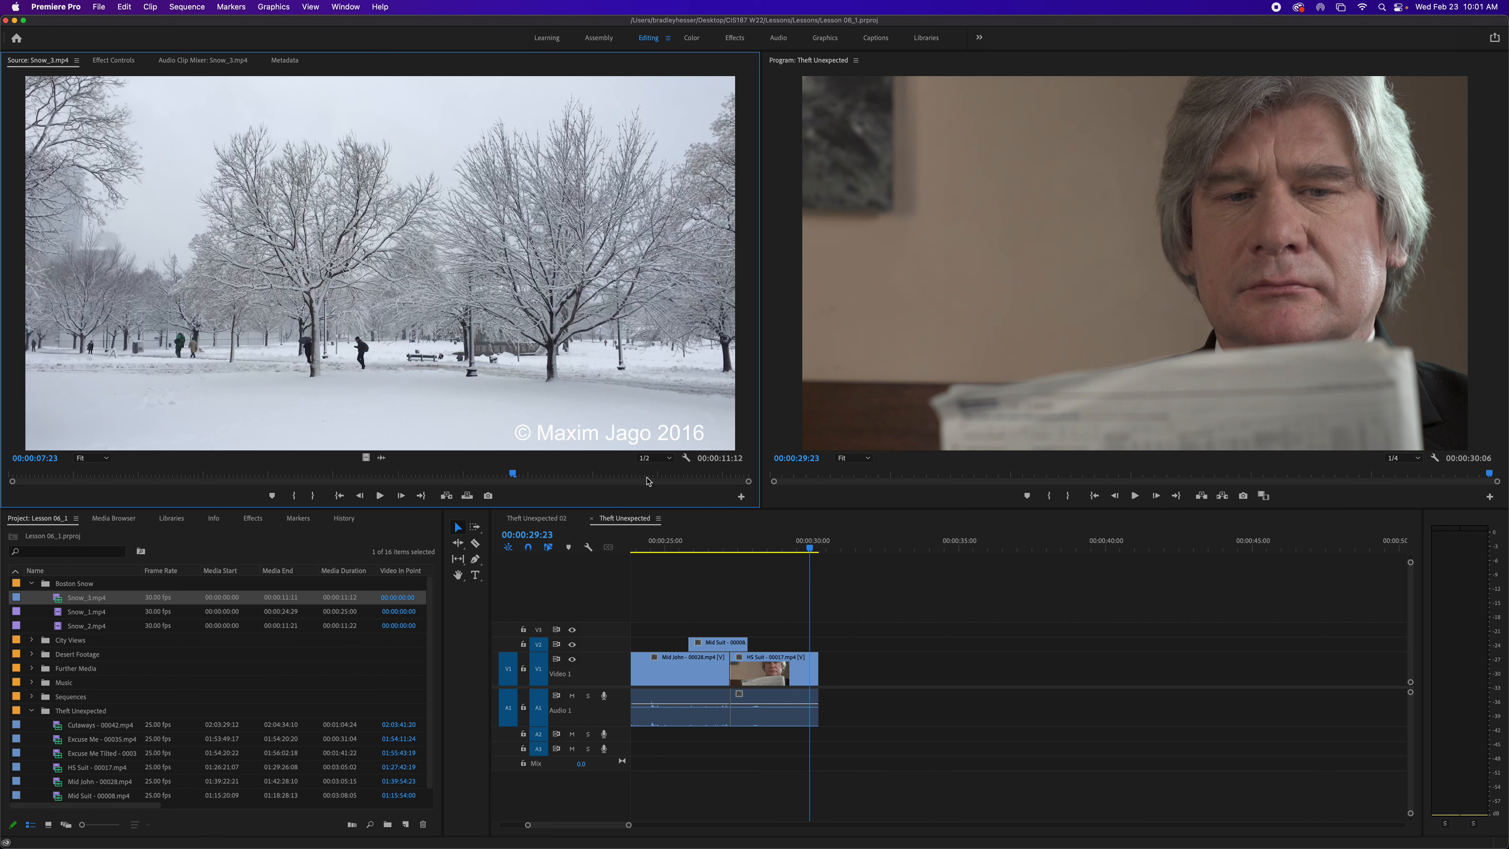
pyautogui.click(686, 458)
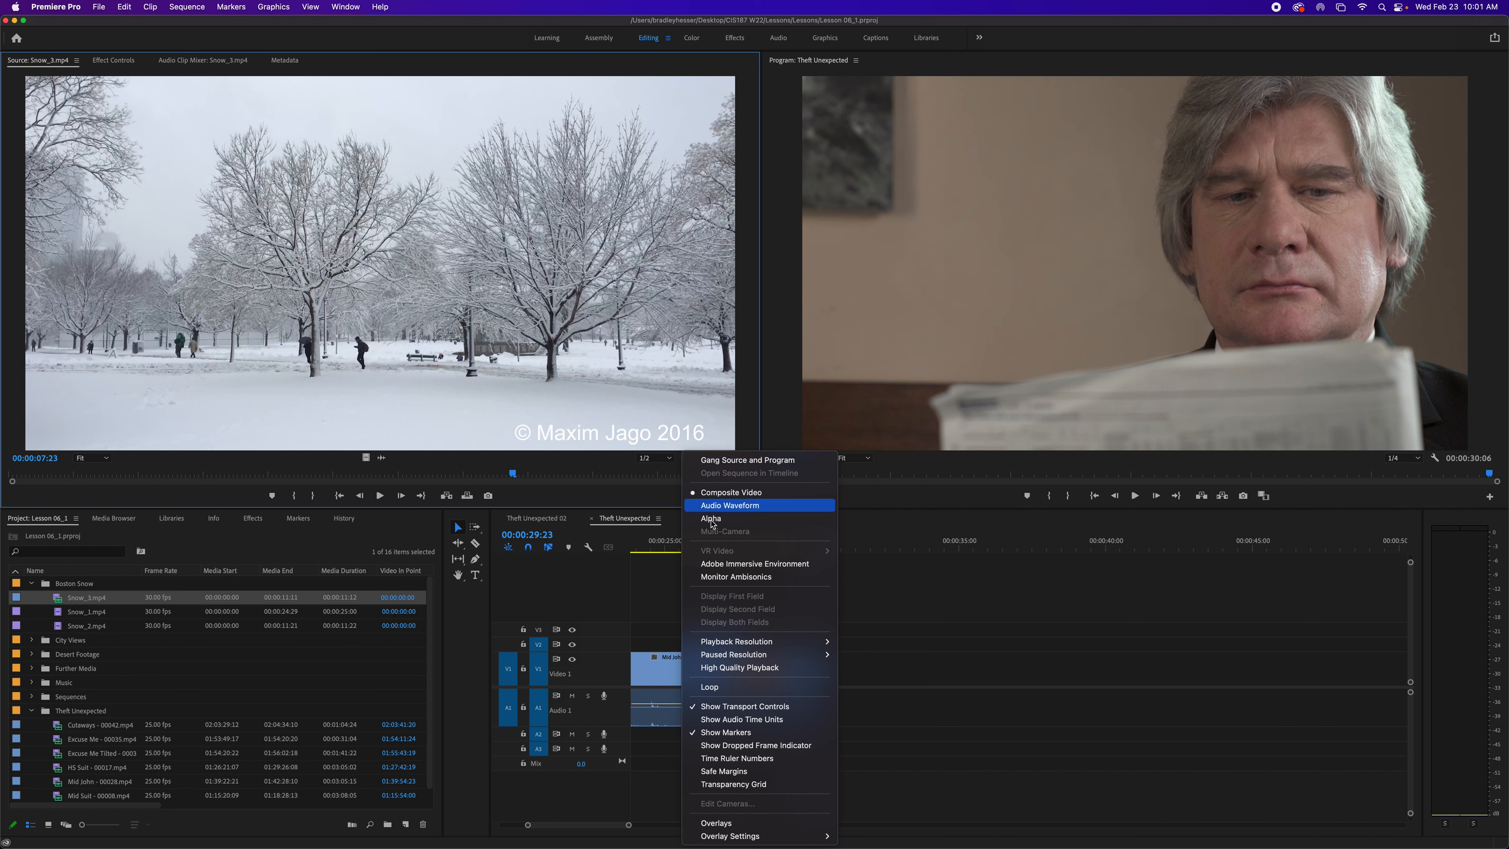
pyautogui.moveTo(772, 647)
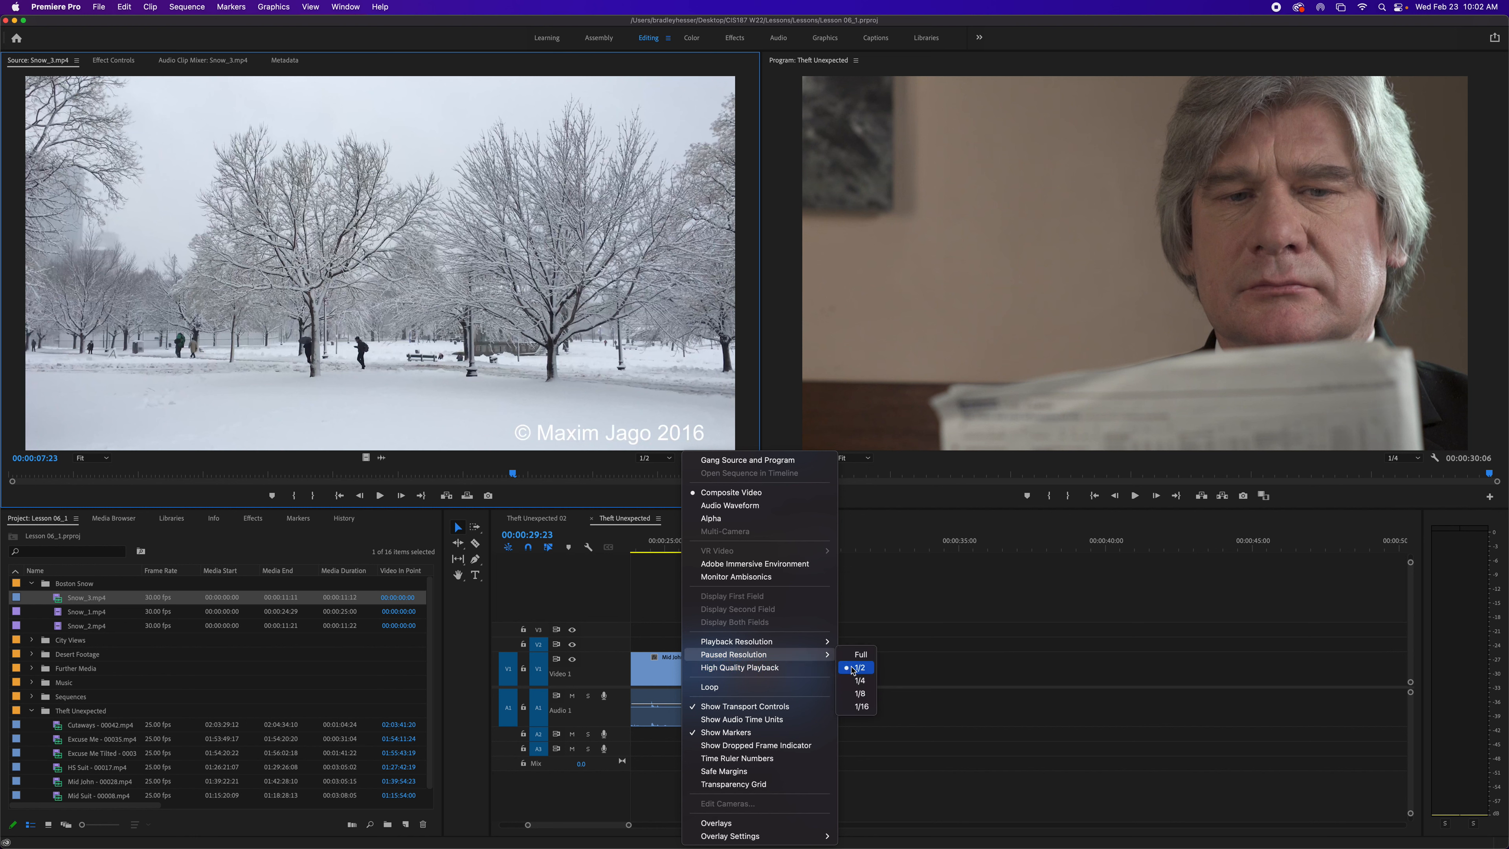
pyautogui.click(855, 668)
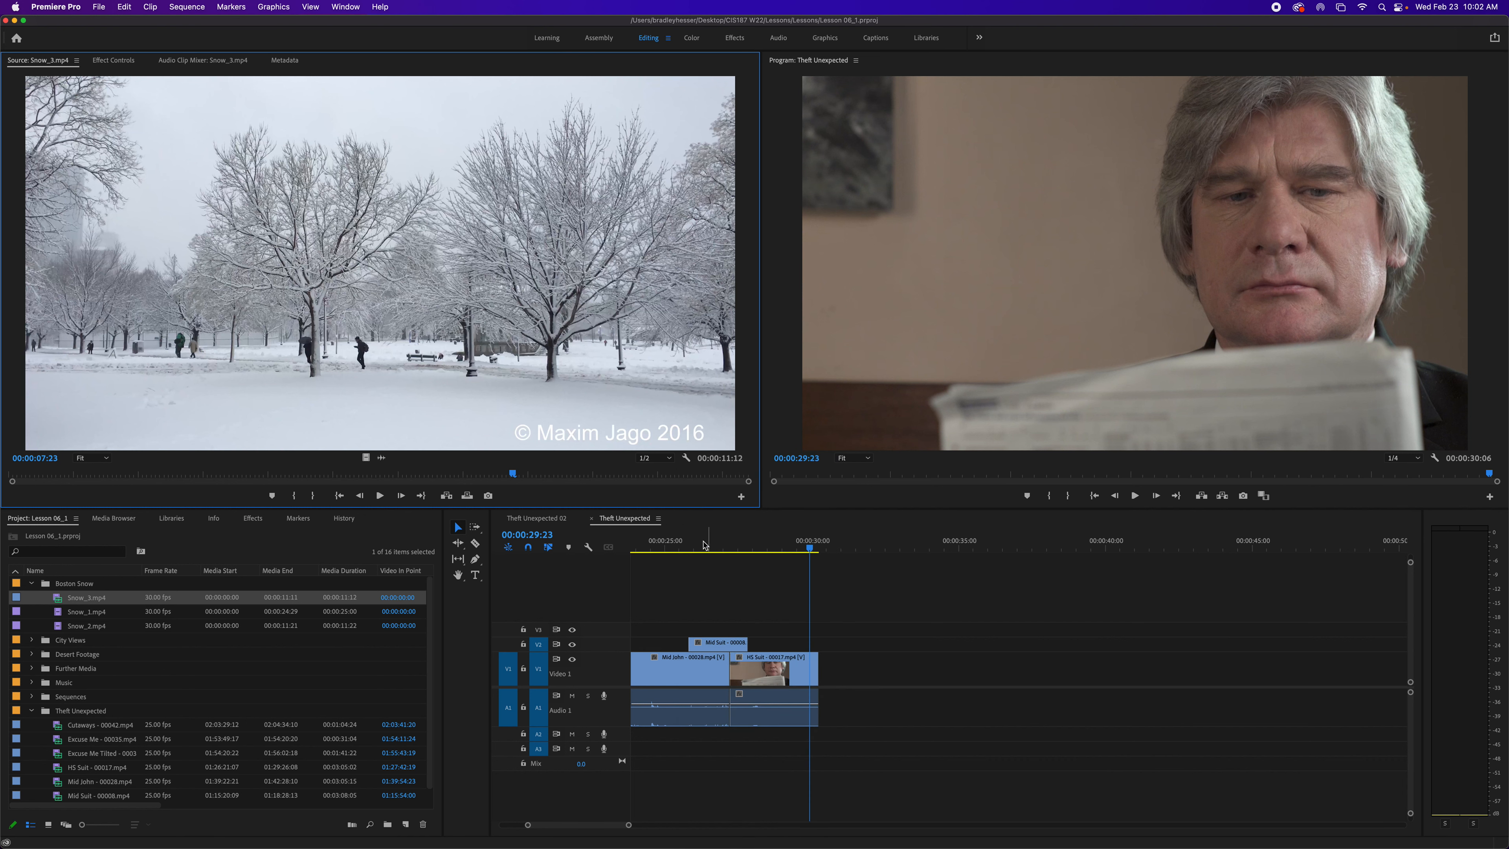
# - Play the Snow_3 clip in the Source Monitor at the chosen resolution
pyautogui.rightClick(685, 455)
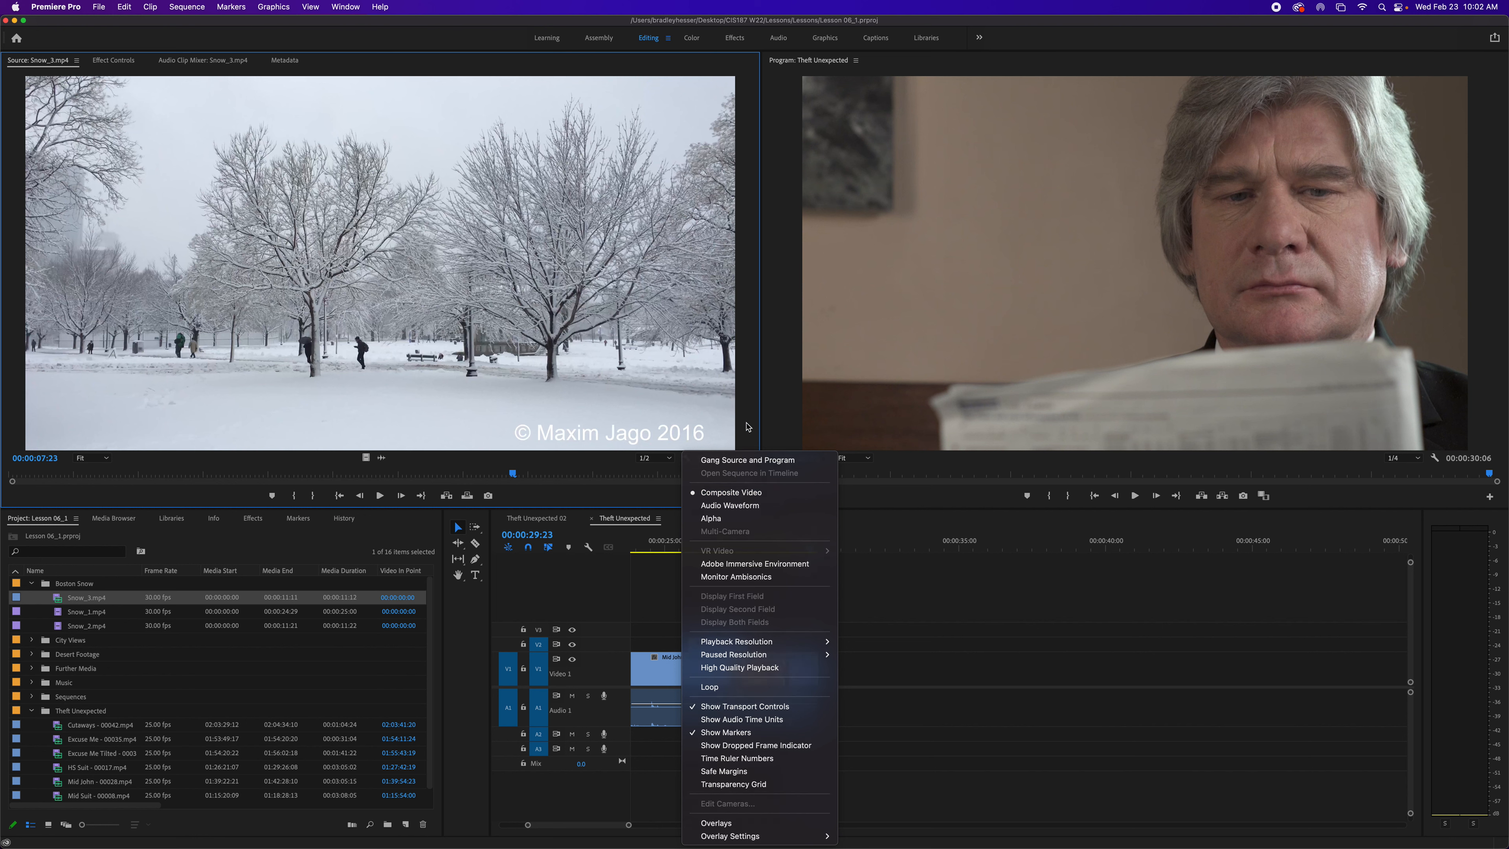
pyautogui.click(743, 427)
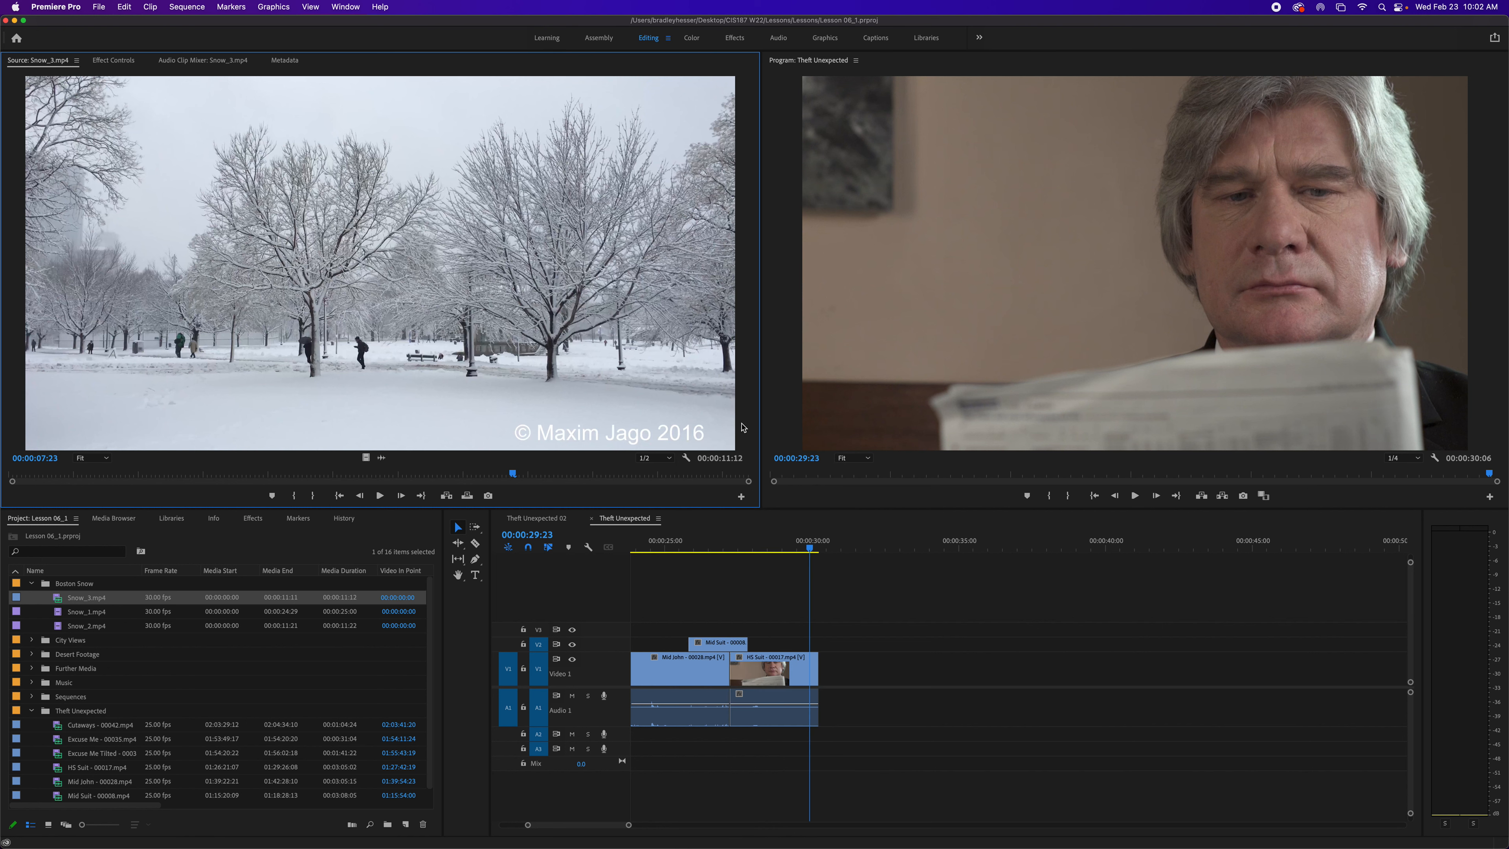
pyautogui.press('space')
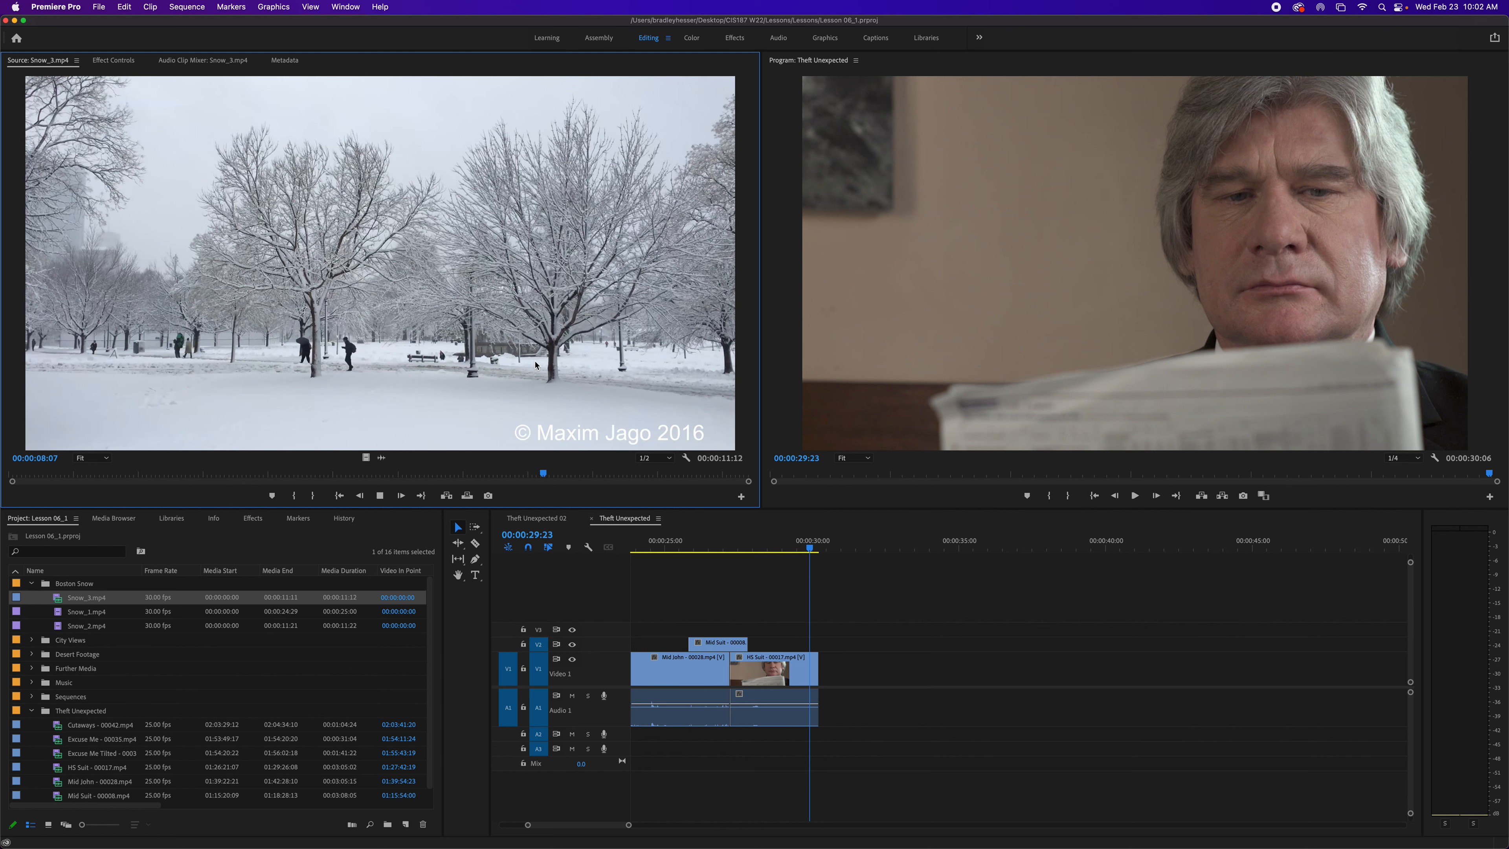
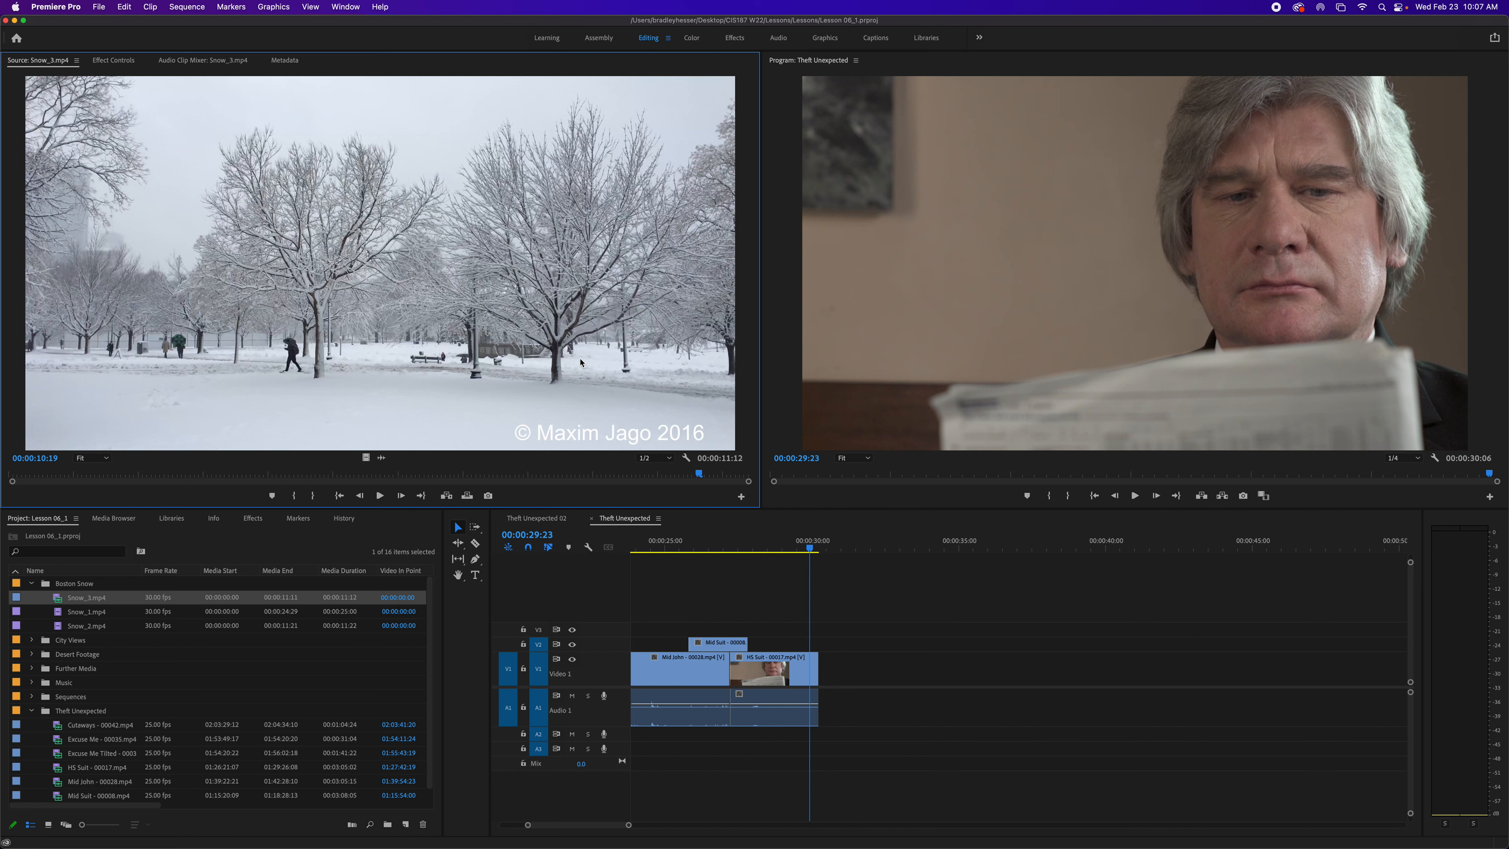
# - Open the City Views sequence from the Sequences bin
pyautogui.click(32, 584)
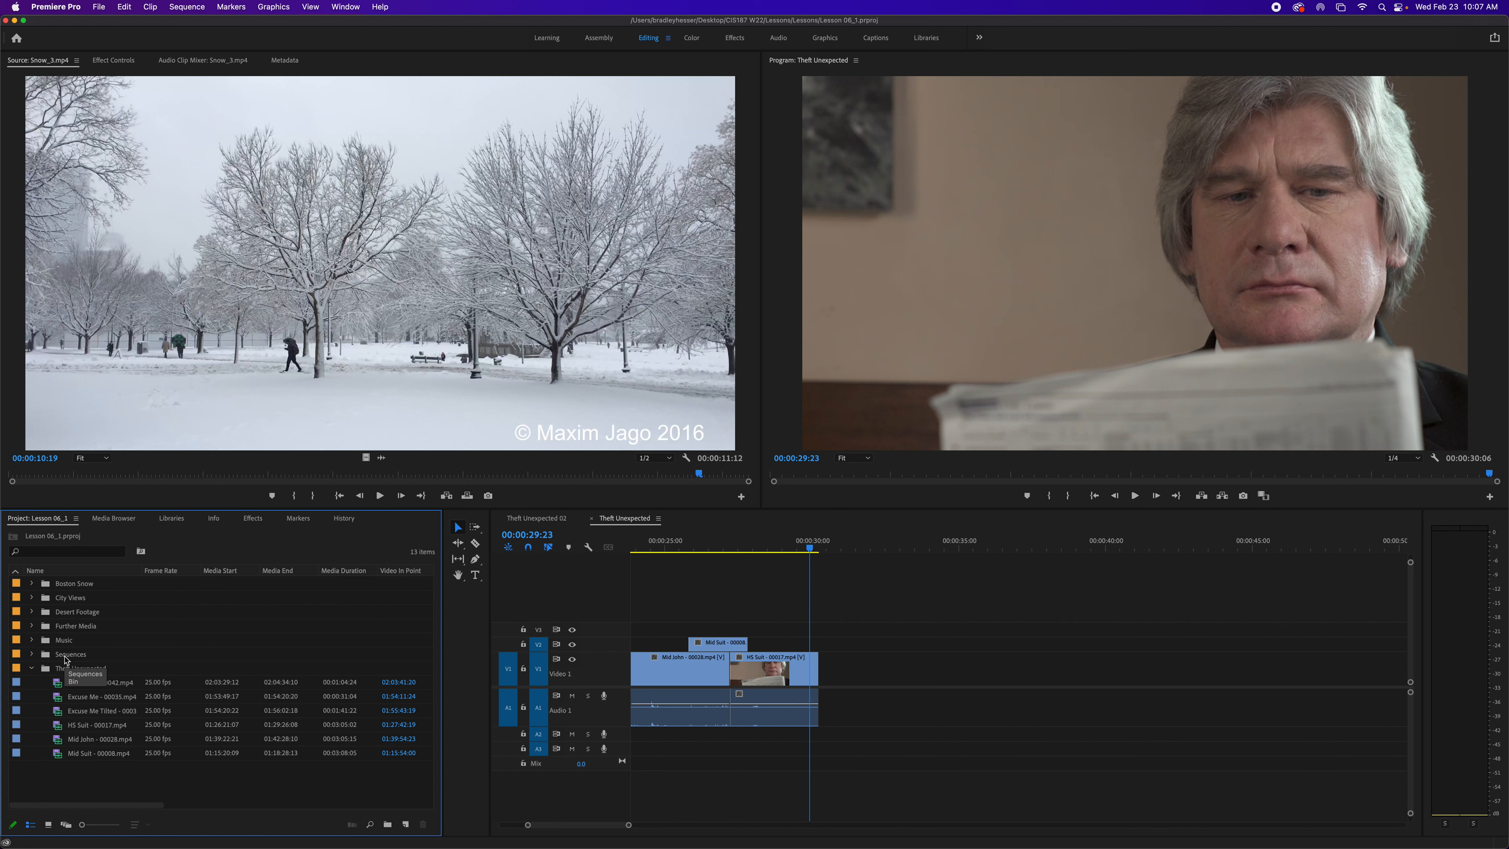
pyautogui.click(31, 668)
pyautogui.click(31, 654)
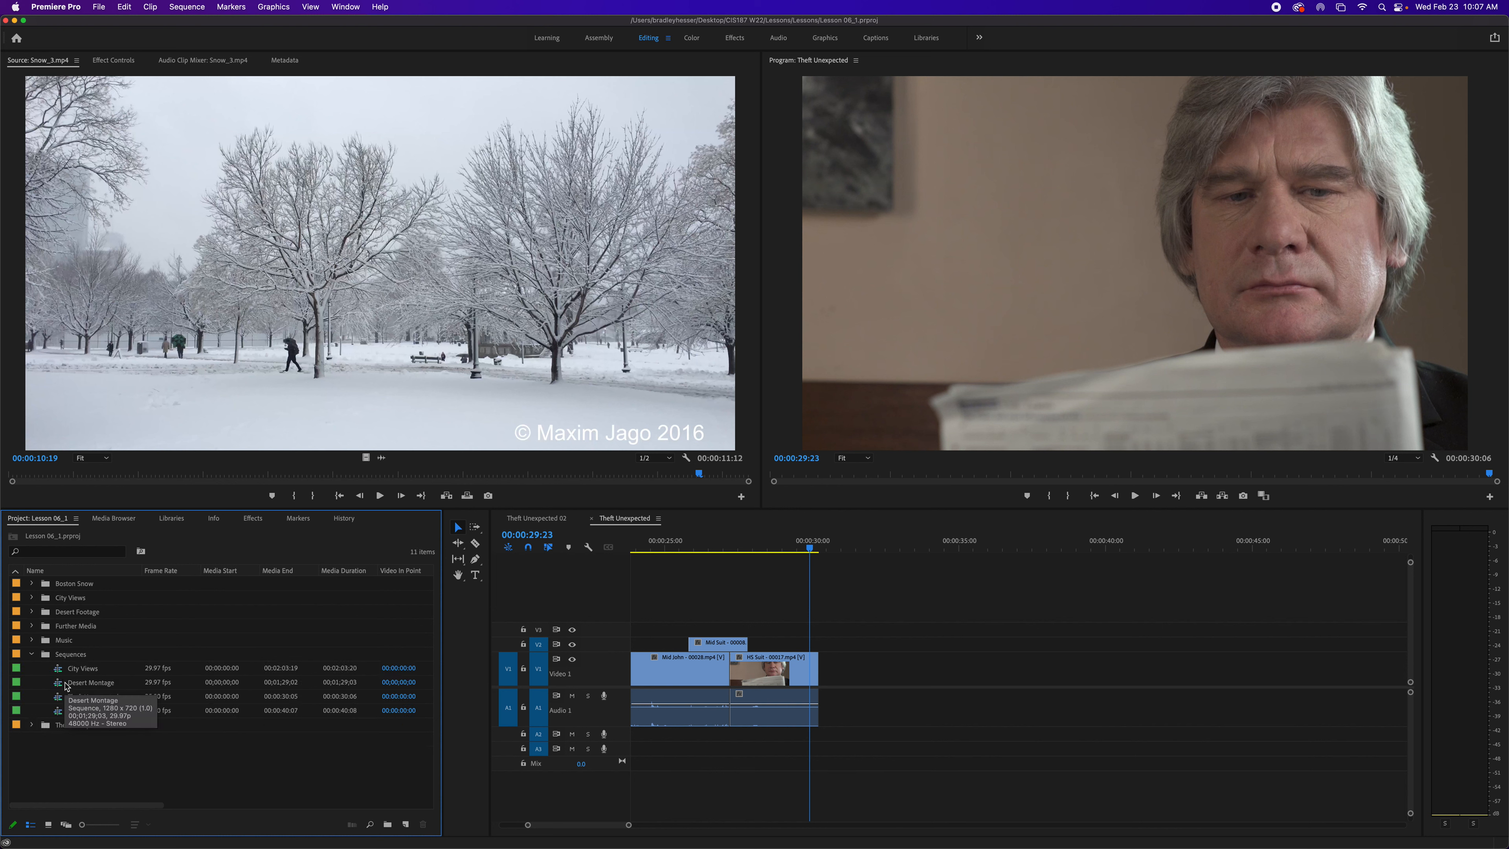
pyautogui.doubleClick(58, 670)
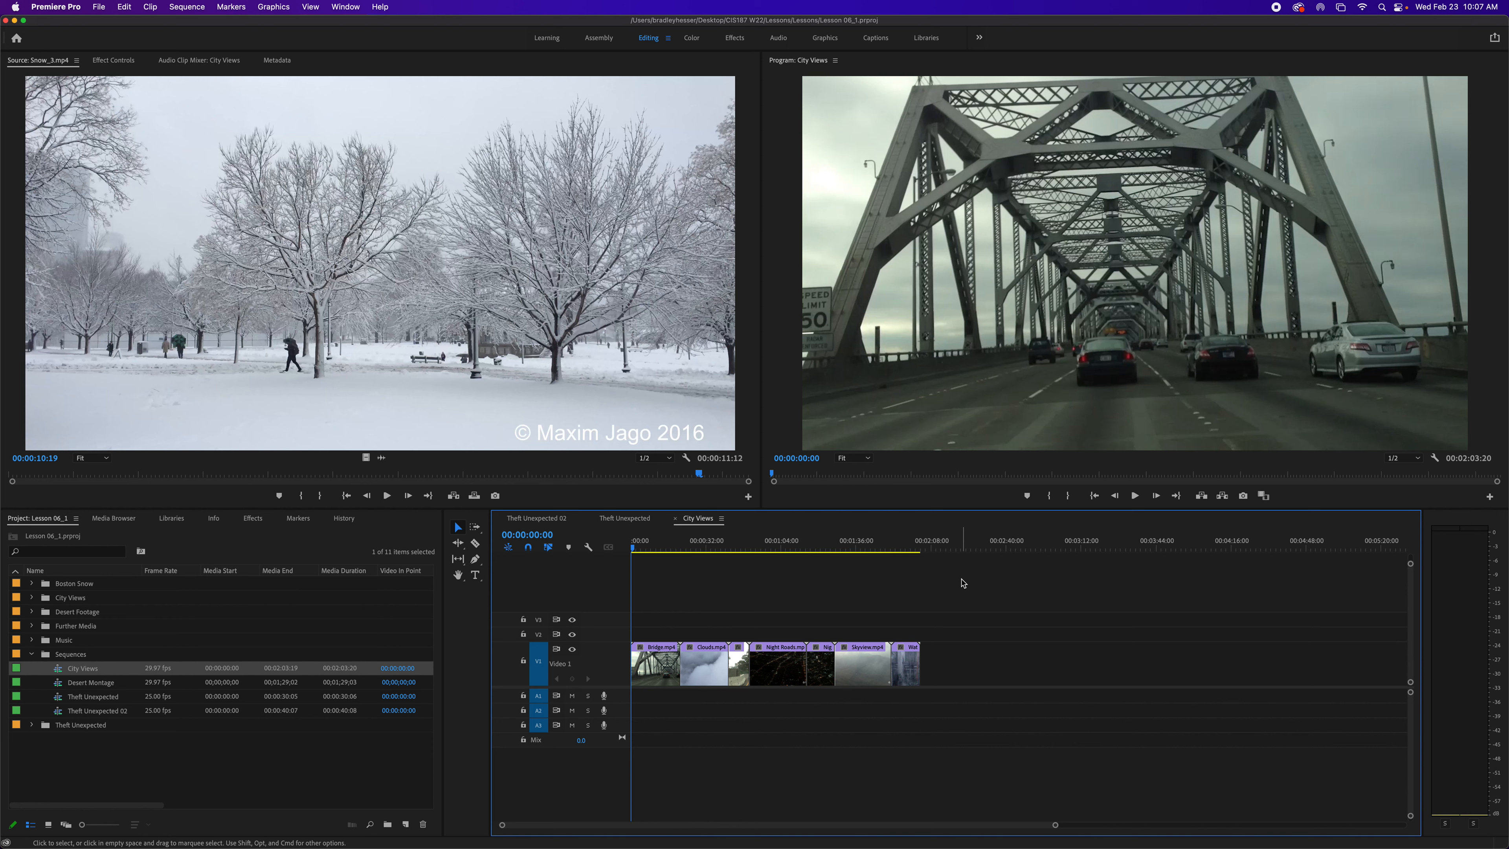
# - Play the City Views sequence, position the playhead at 00:01:12:00, and add a sequence marker there
pyautogui.press('space')
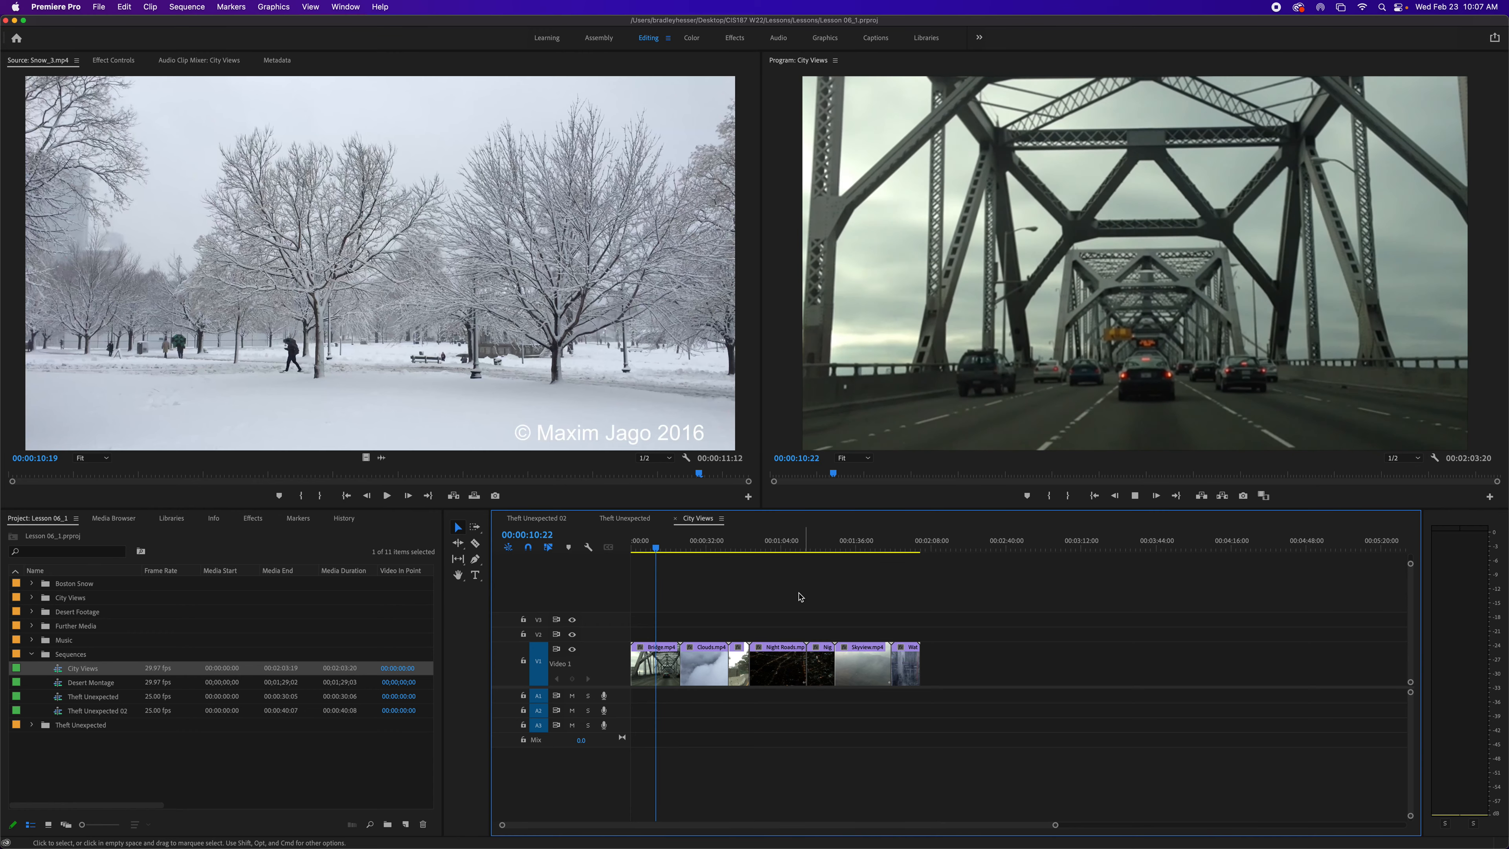
pyautogui.click(677, 548)
pyautogui.moveTo(677, 548); pyautogui.dragTo(918, 588)
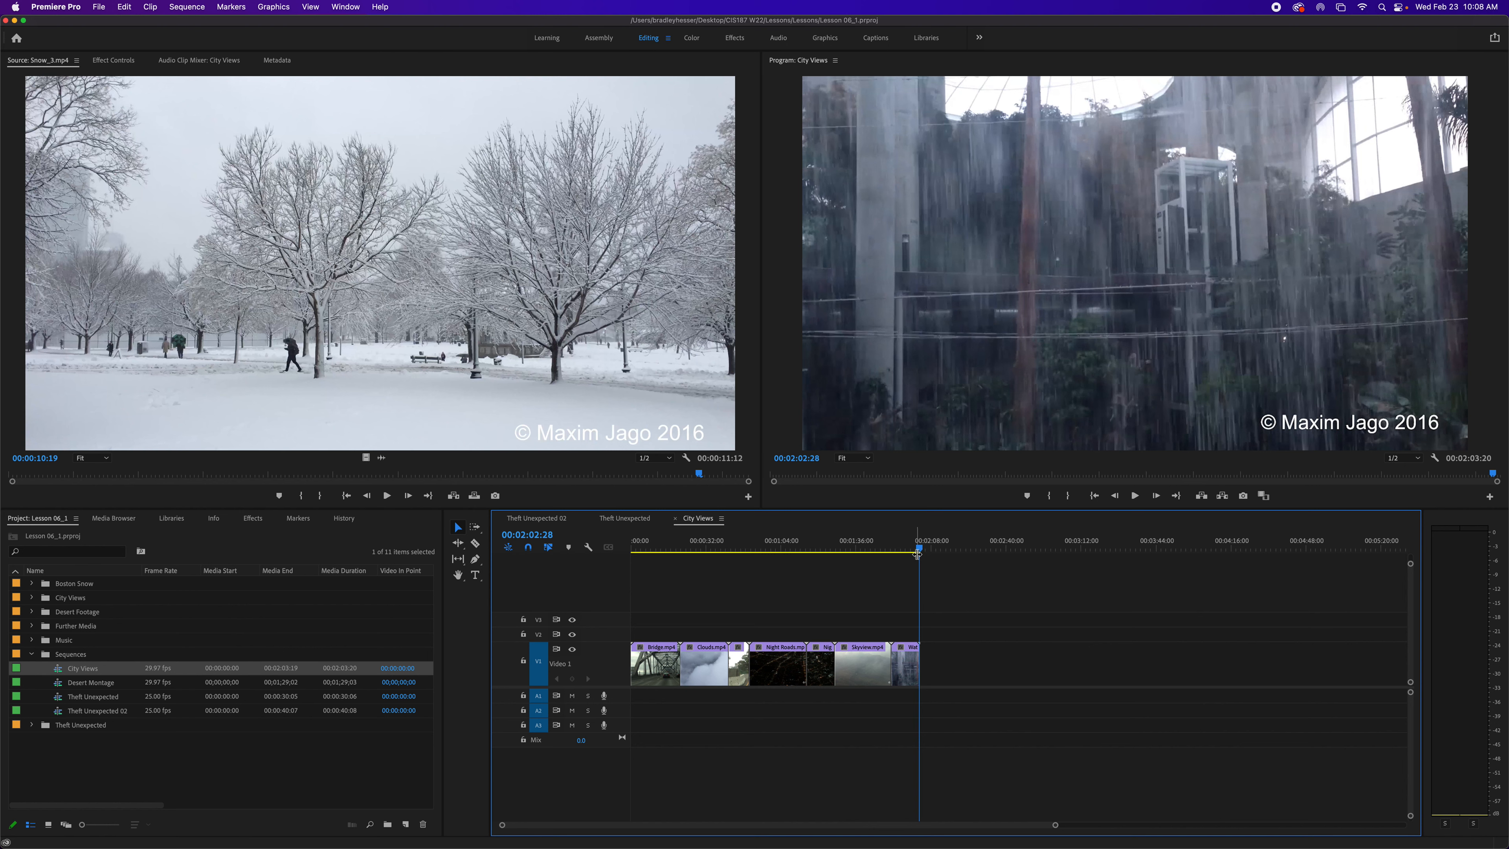
pyautogui.moveTo(921, 551); pyautogui.dragTo(801, 554)
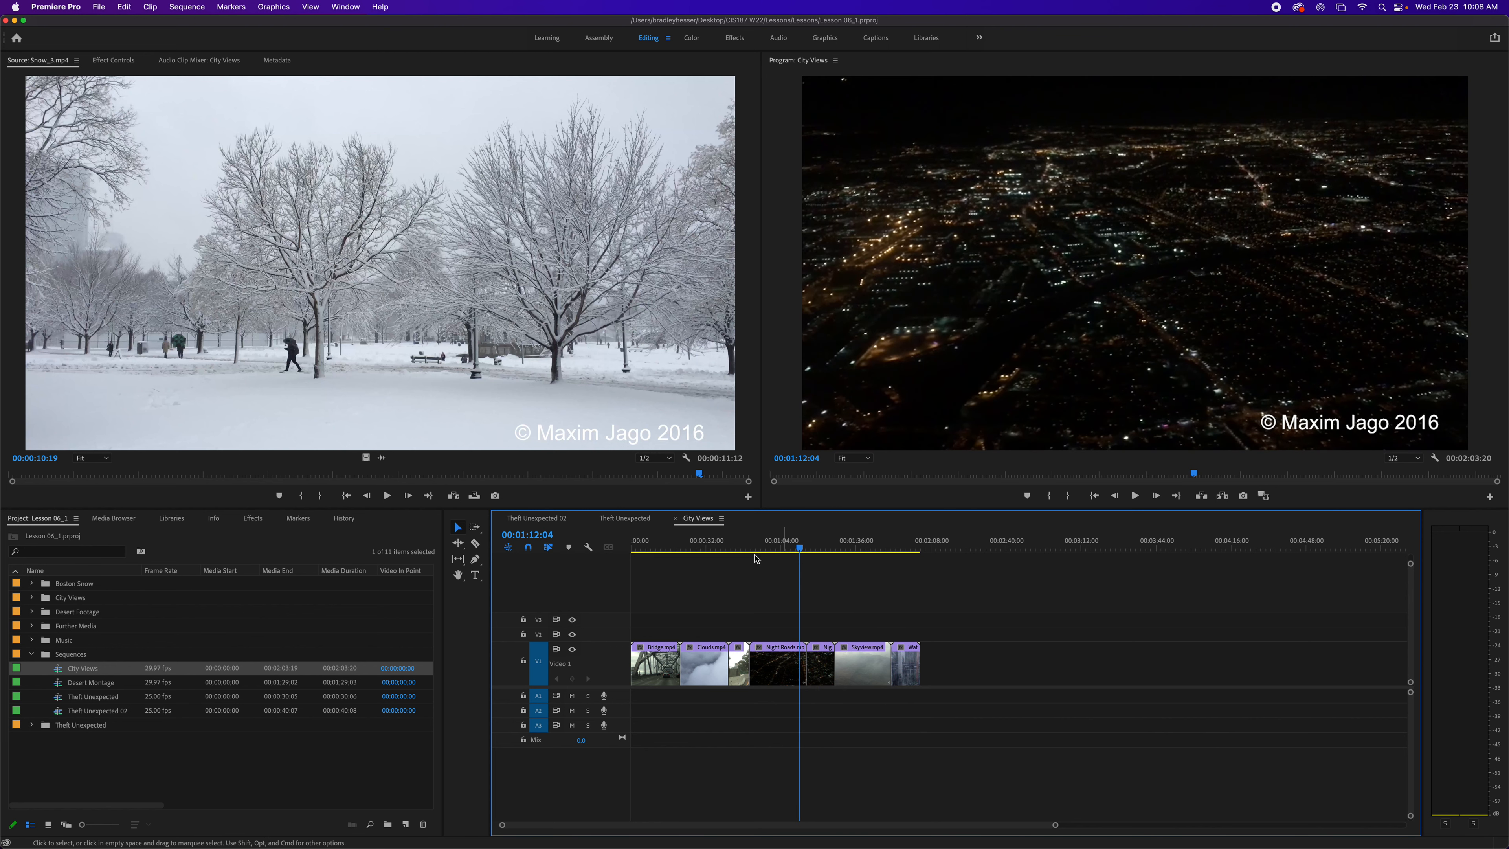
pyautogui.press('Left')
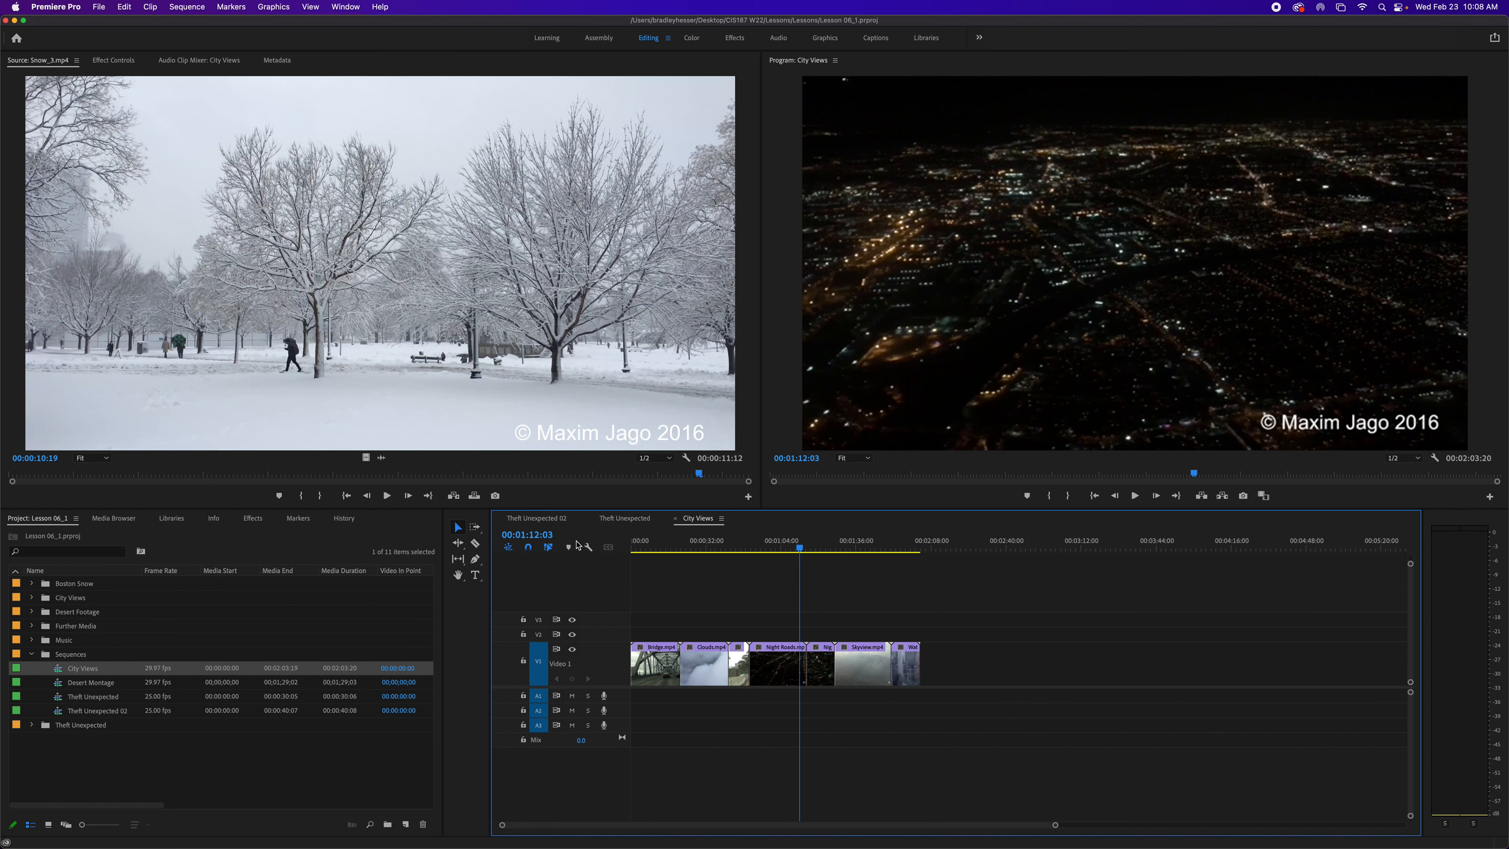
pyautogui.press('Left')
pyautogui.press('Left')
pyautogui.press('Left')
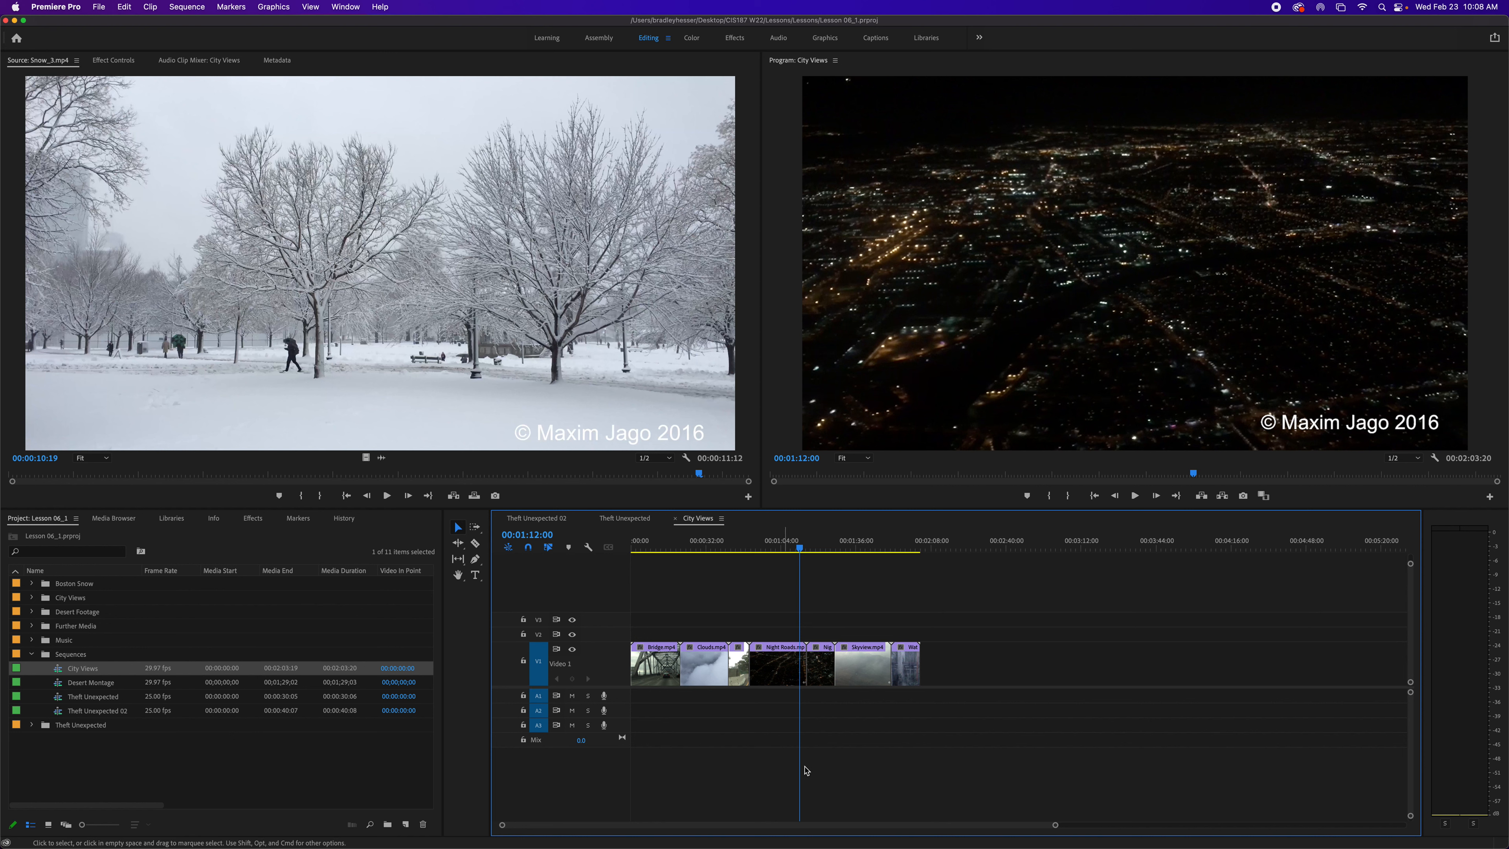
pyautogui.click(783, 676)
pyautogui.click(797, 758)
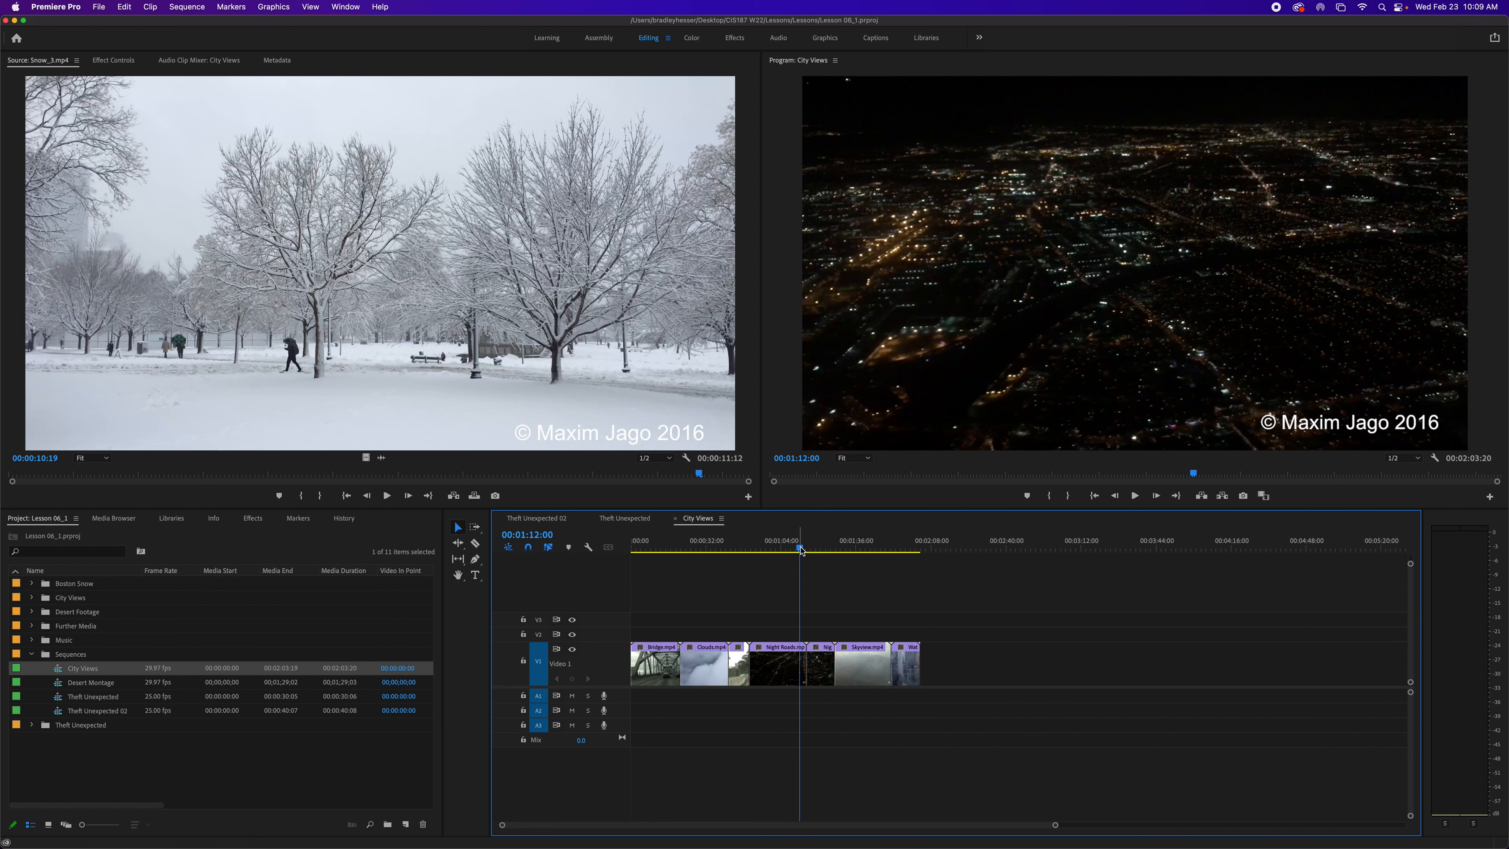
pyautogui.rightClick(801, 551)
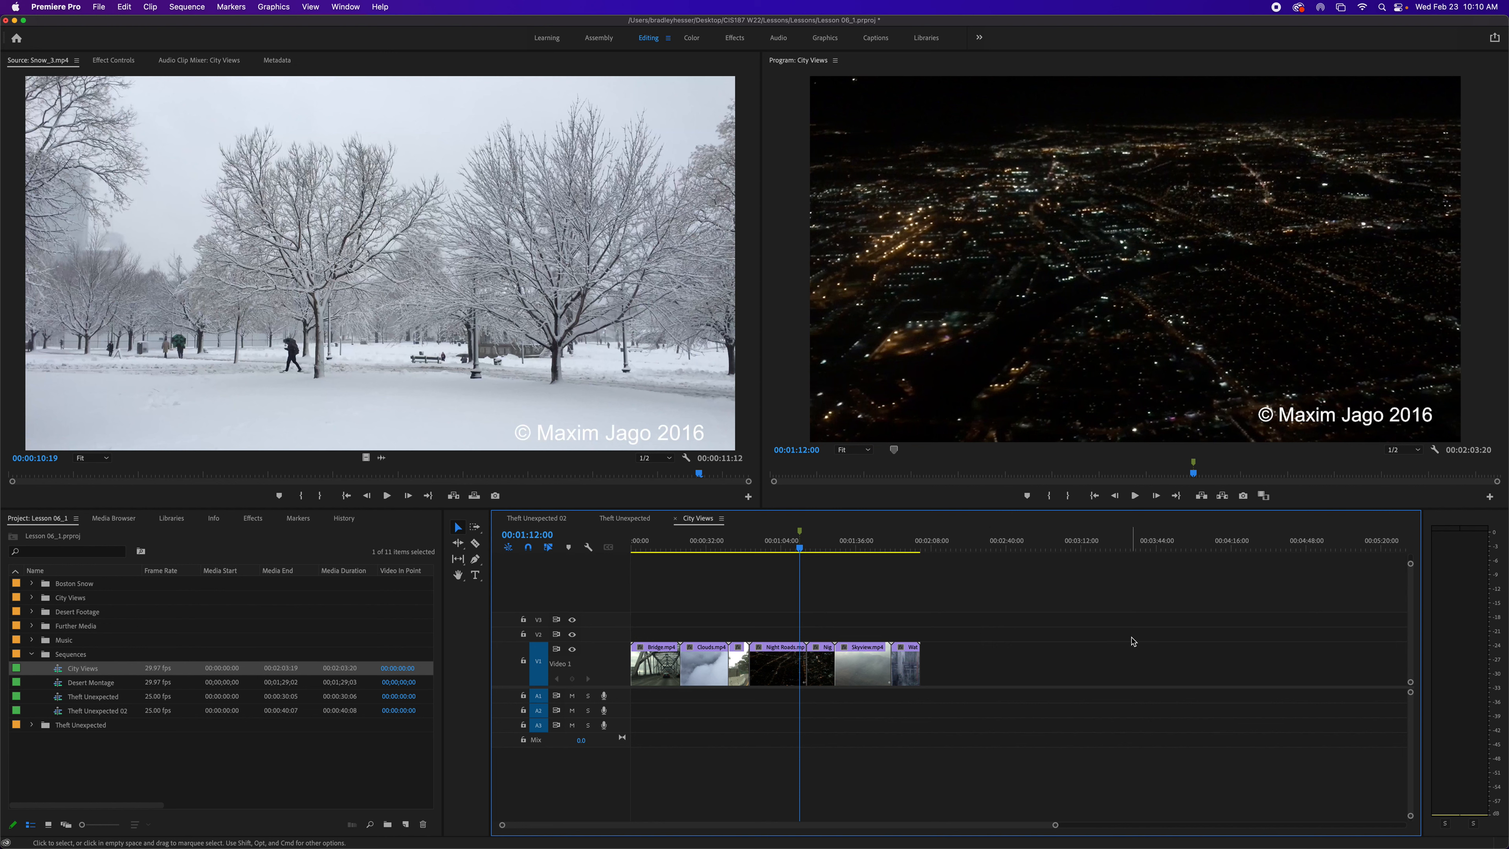
# - Open the Markers panel
pyautogui.click(348, 7)
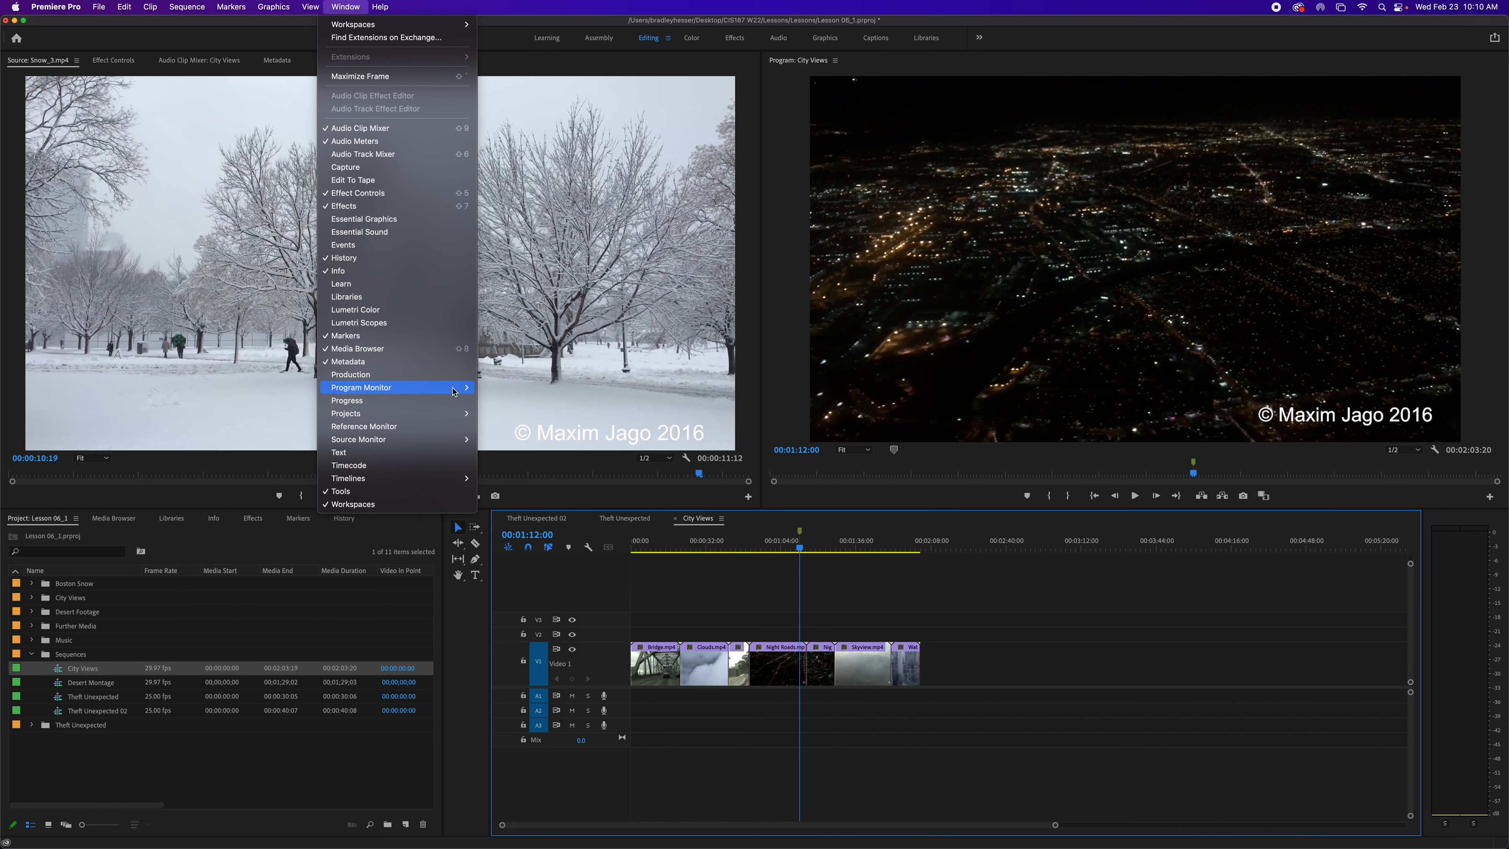
pyautogui.click(302, 538)
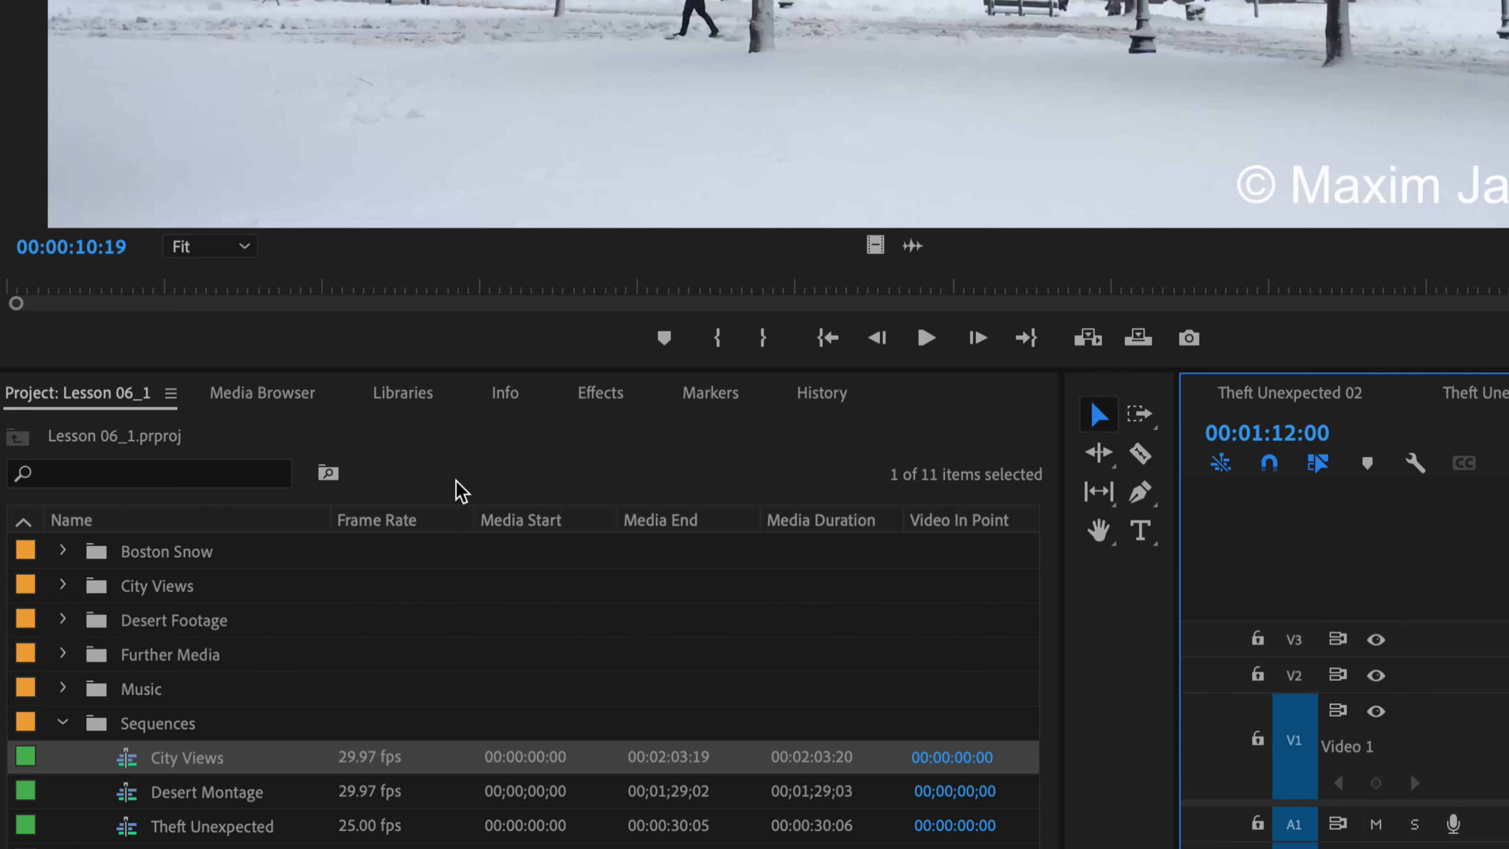
pyautogui.click(467, 469)
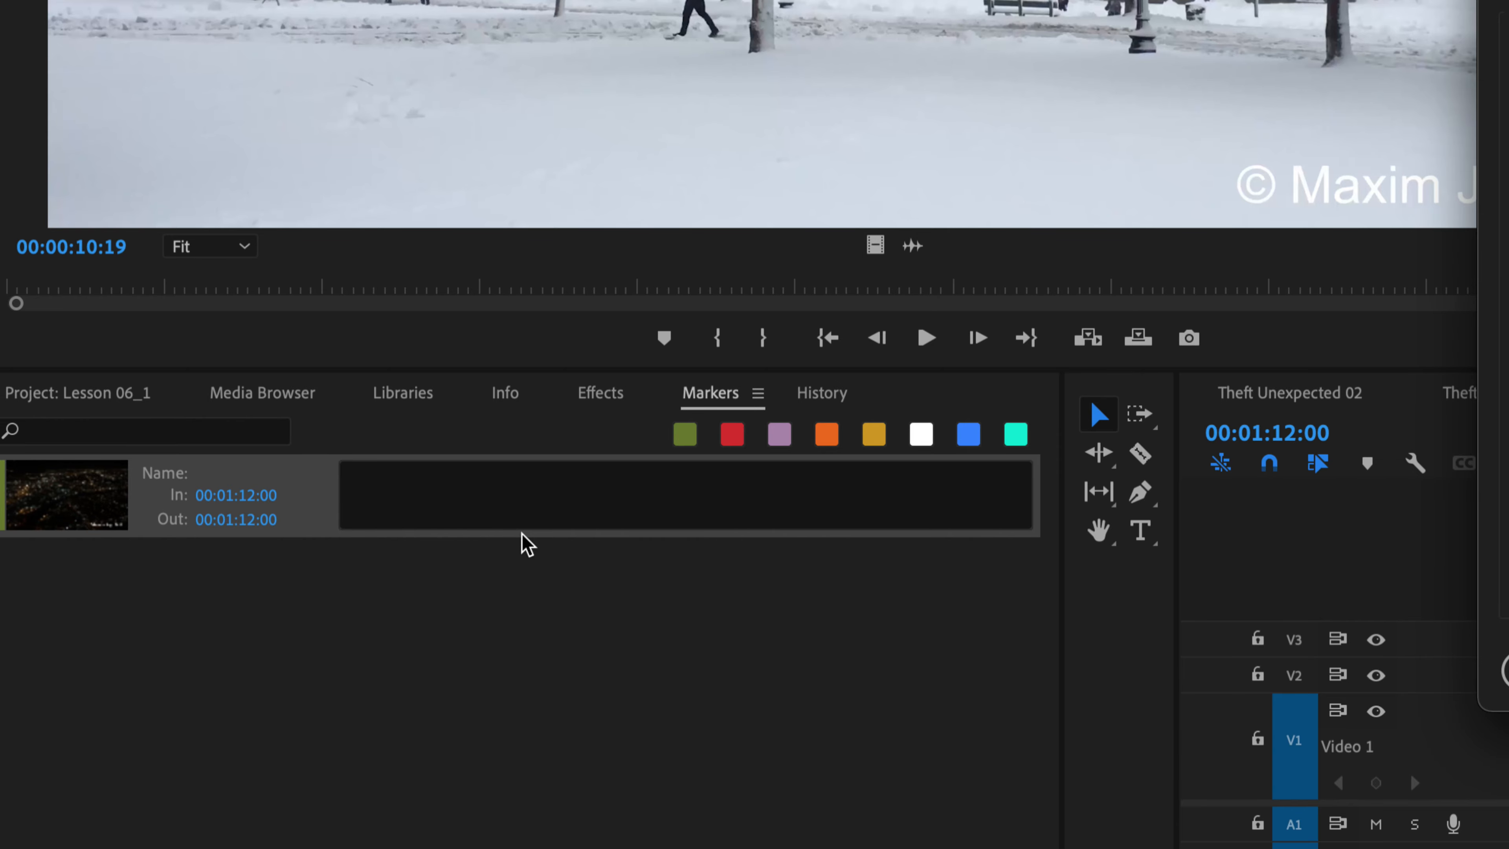
# - Name the sequence marker "Replace this shot" and set its duration to 00:00:04:00
pyautogui.doubleClick(550, 536)
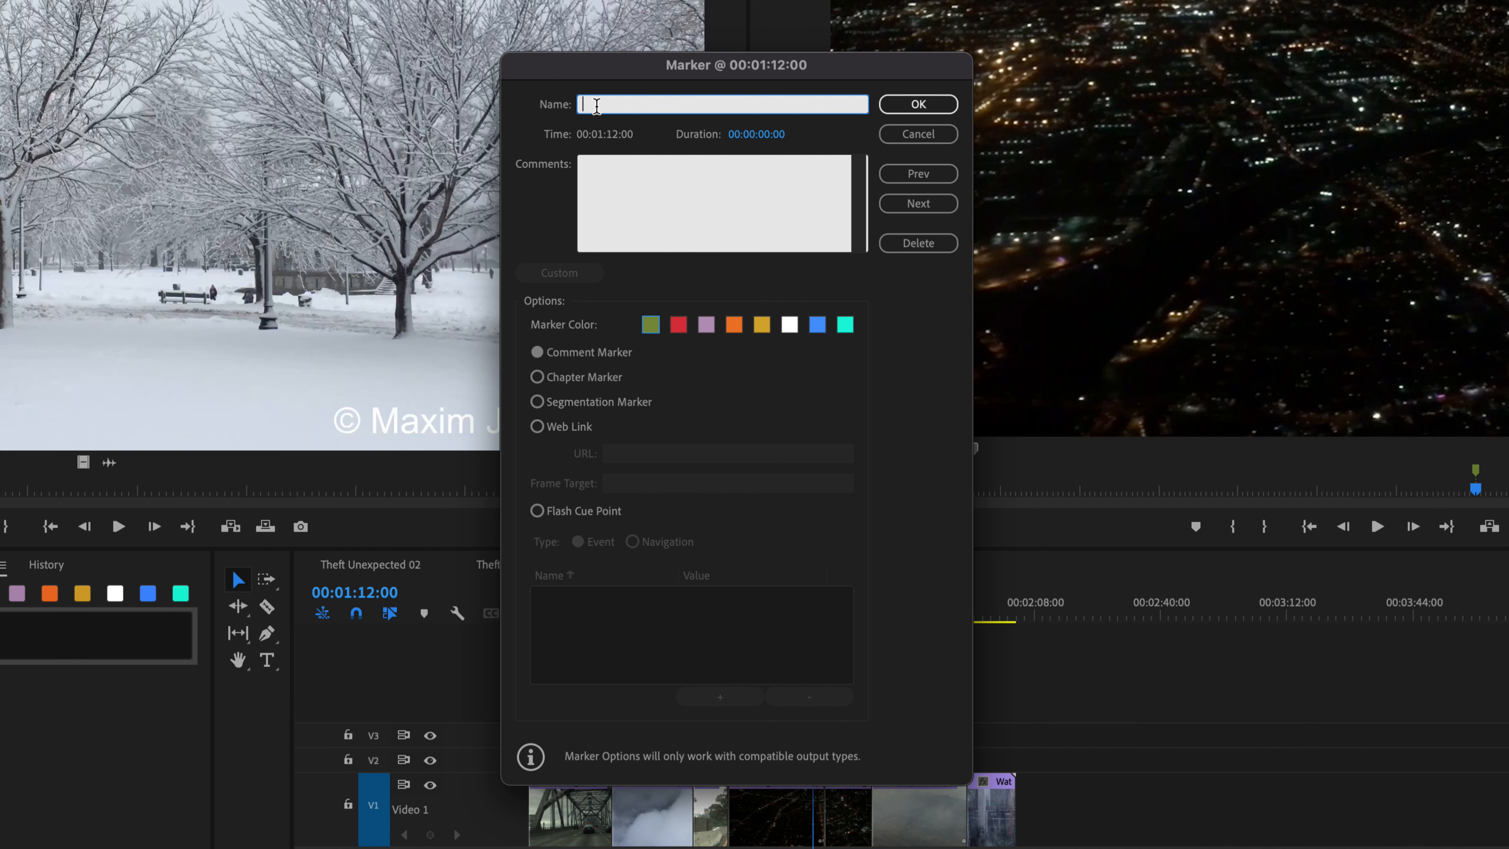
pyautogui.write('Replace this shot')
pyautogui.click(758, 137)
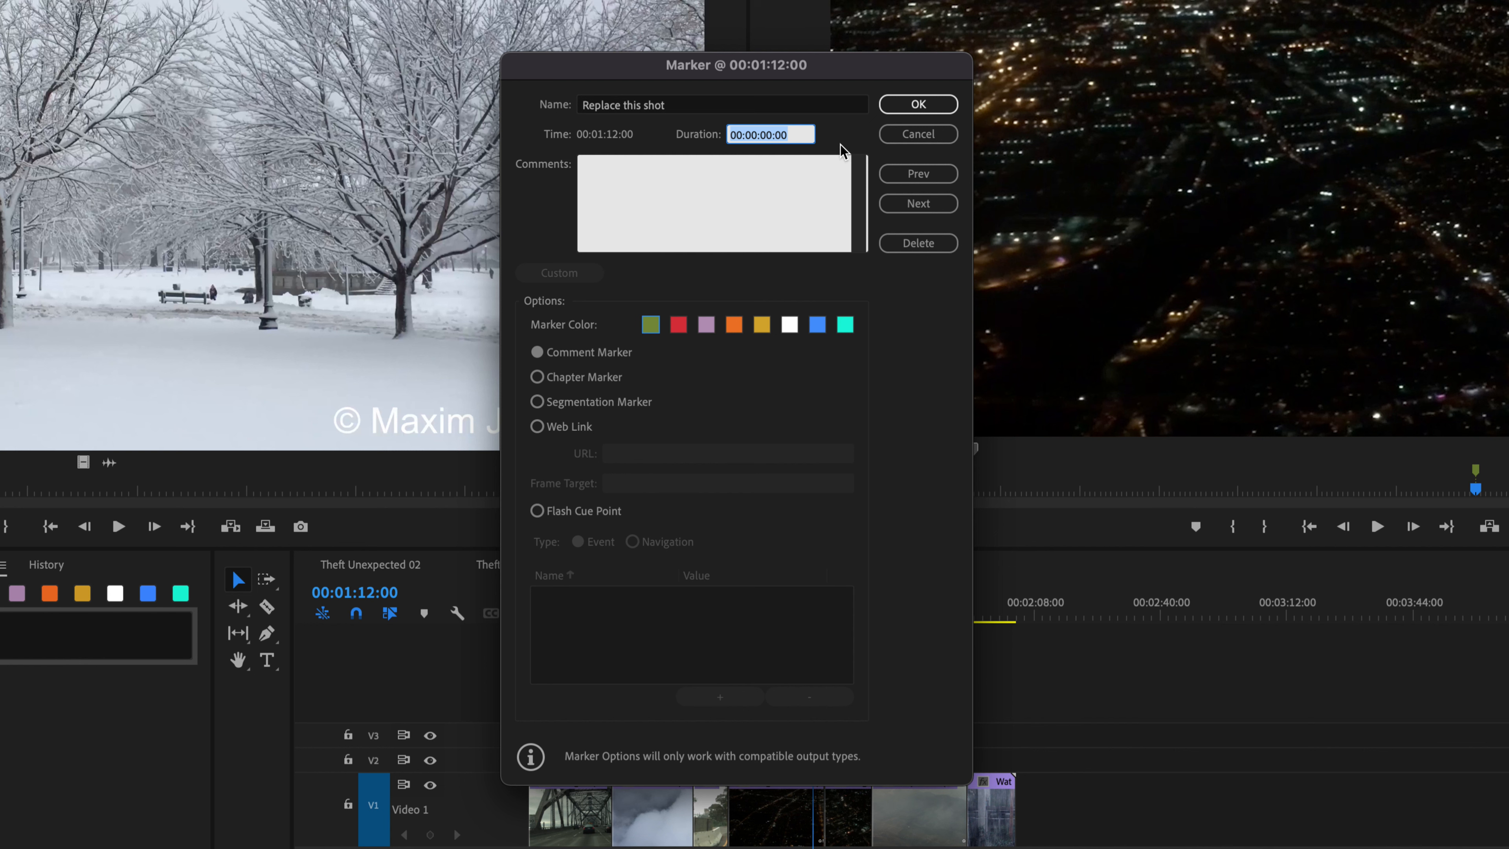
pyautogui.write('400')
pyautogui.press('Tab')
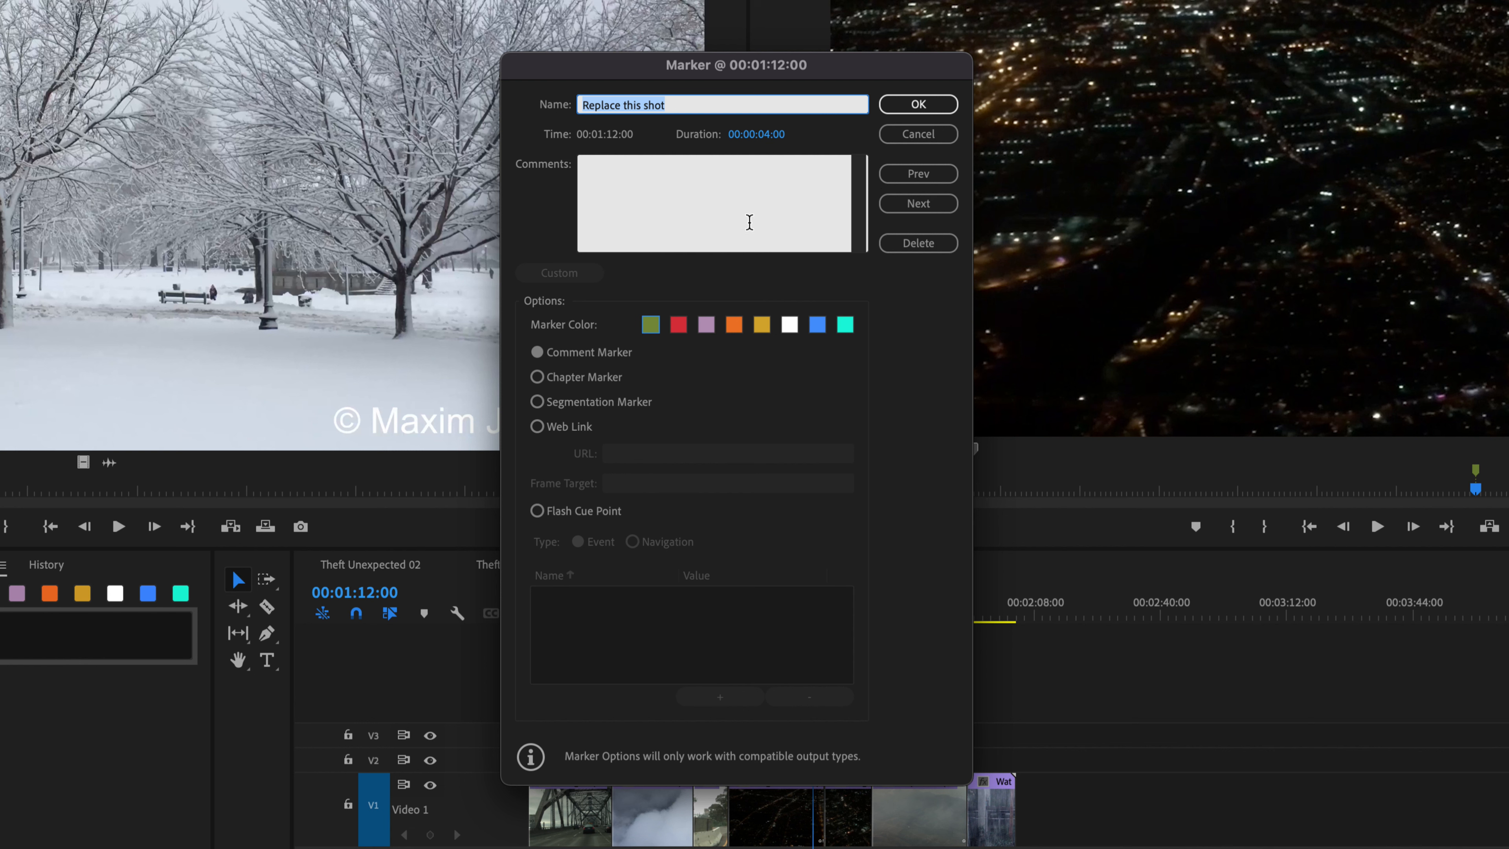
pyautogui.click(721, 209)
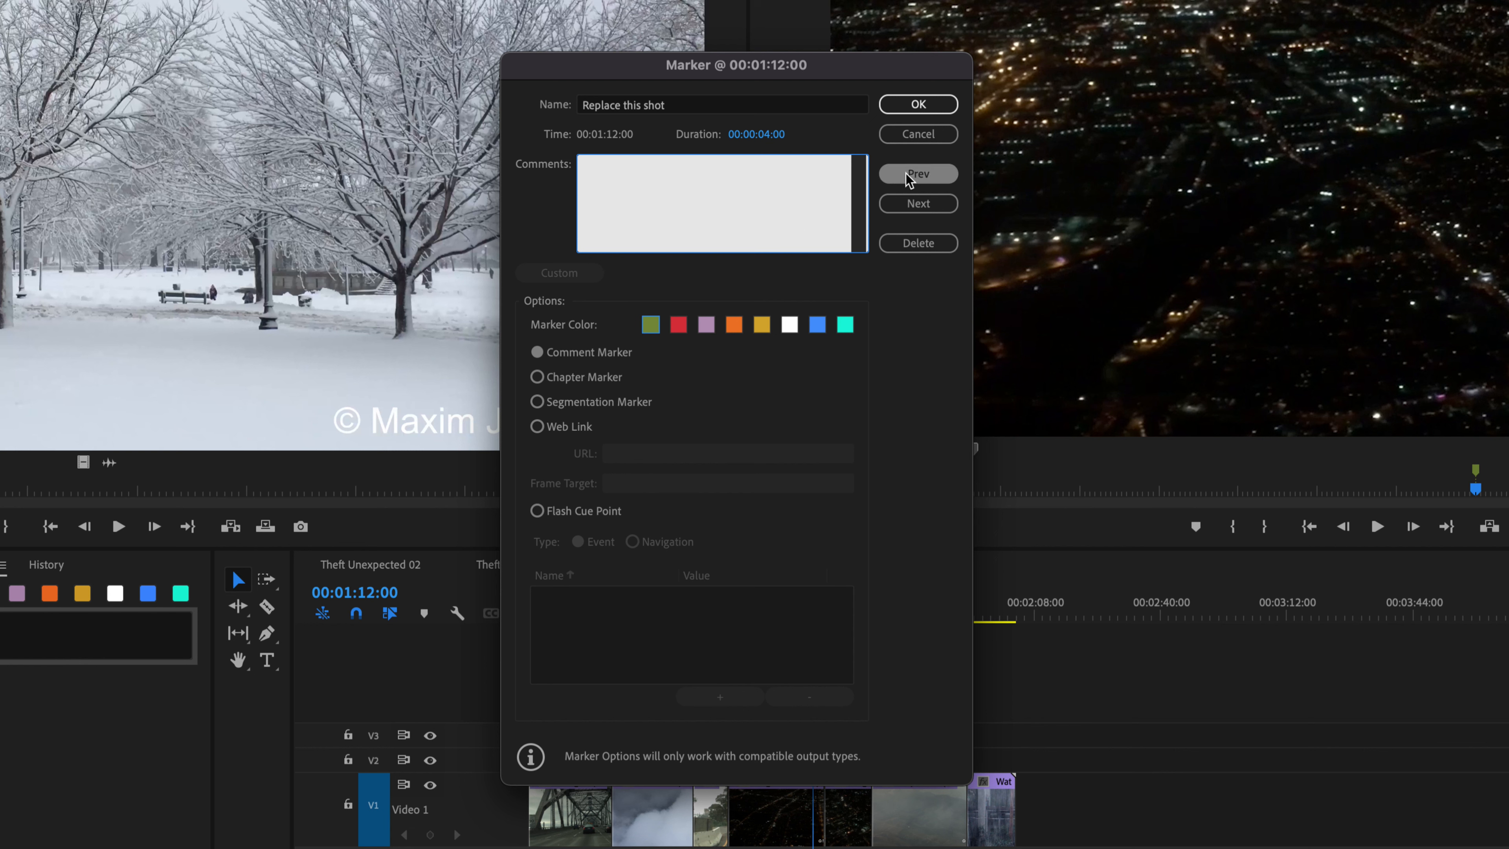
pyautogui.click(916, 106)
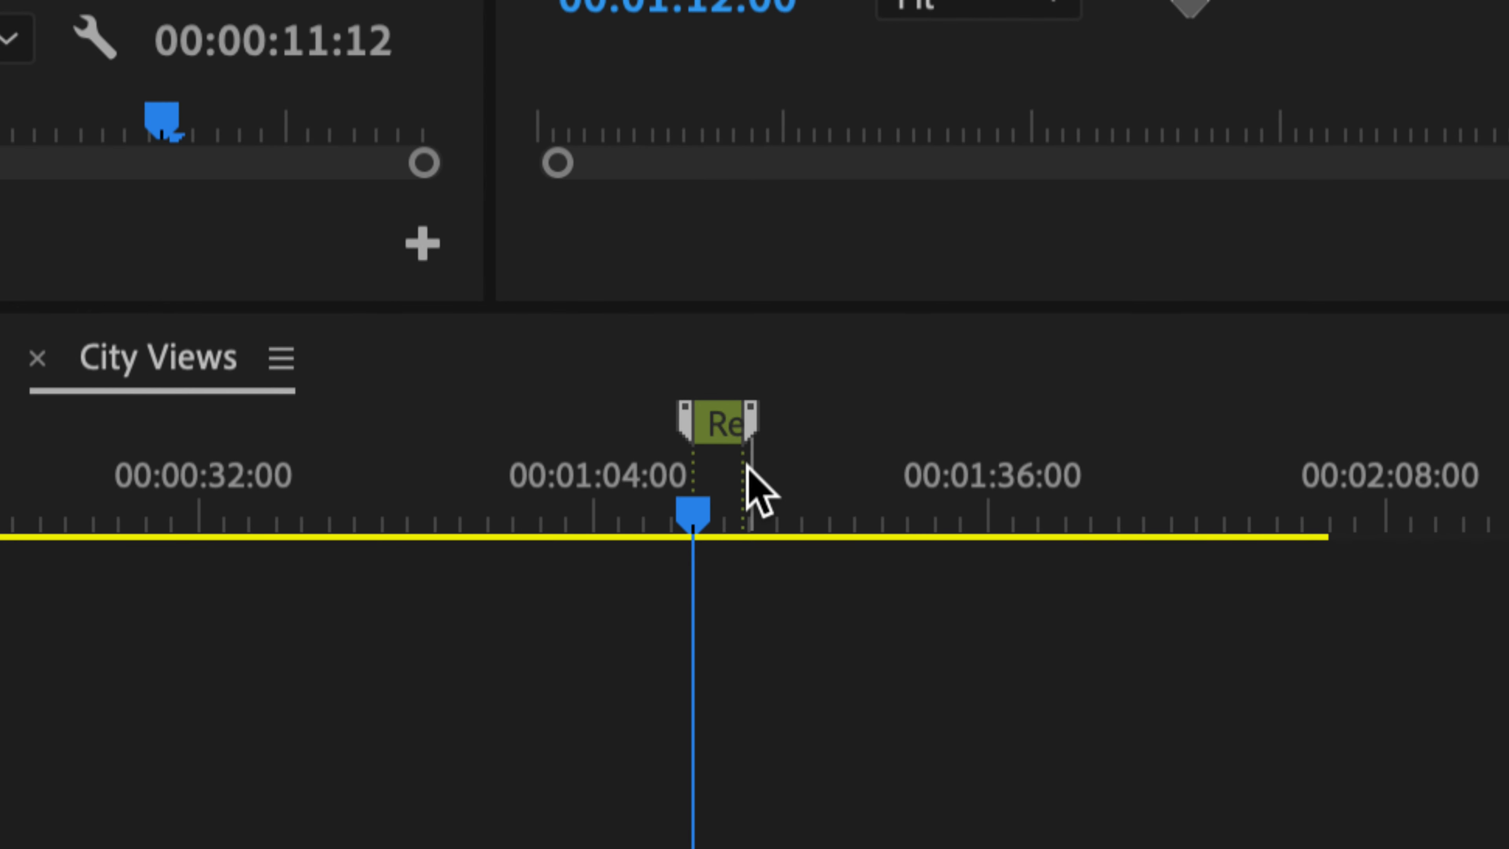
pyautogui.doubleClick(797, 530)
pyautogui.press('Escape')
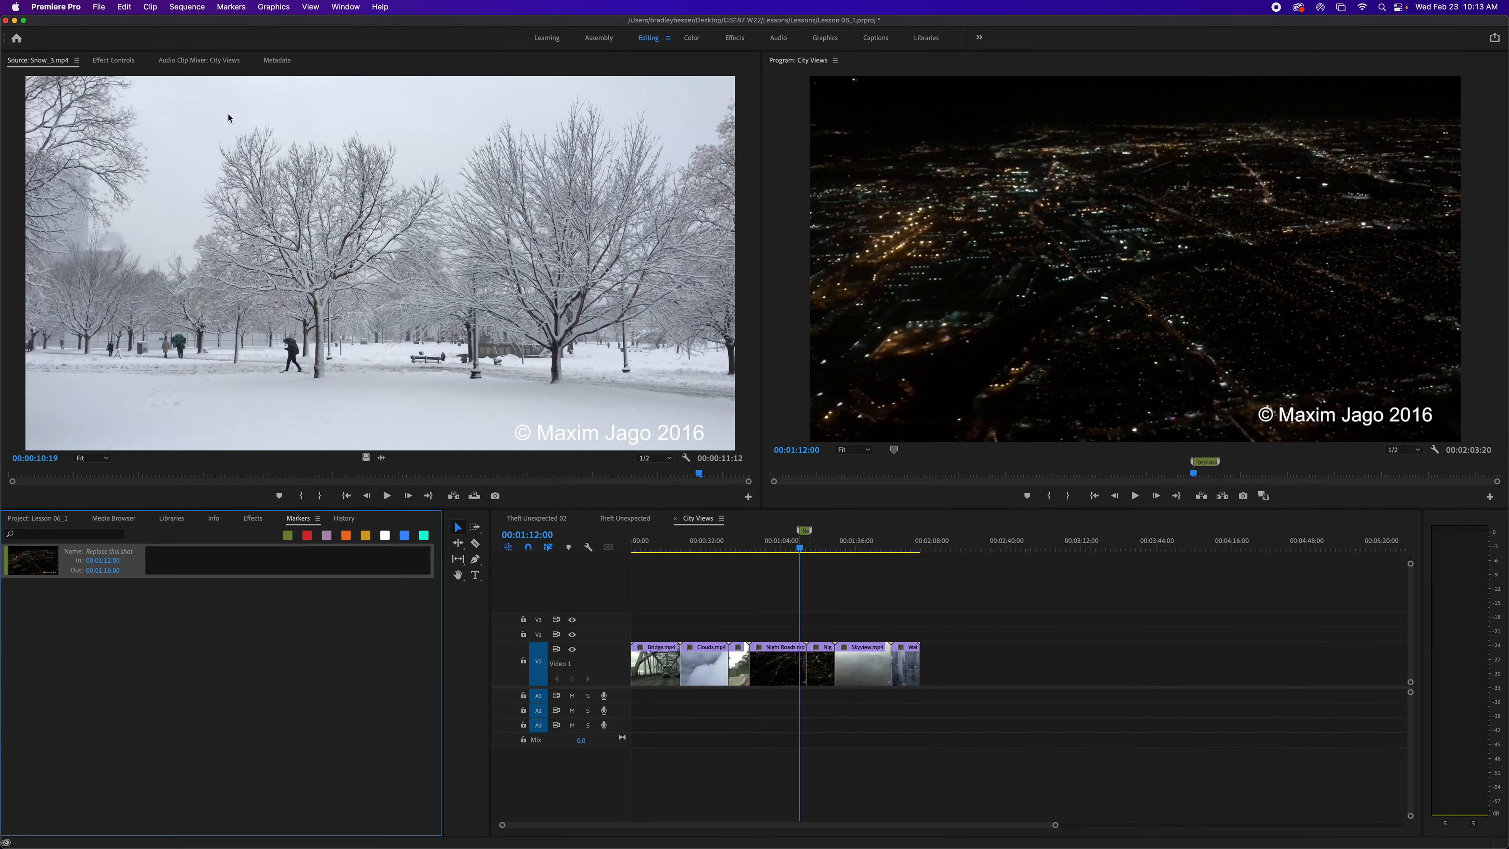
# - Turn off Ripple Sequence Markers, insert the Snow_3 clip into City Views at the playhead, and undo the insert
pyautogui.click(231, 7)
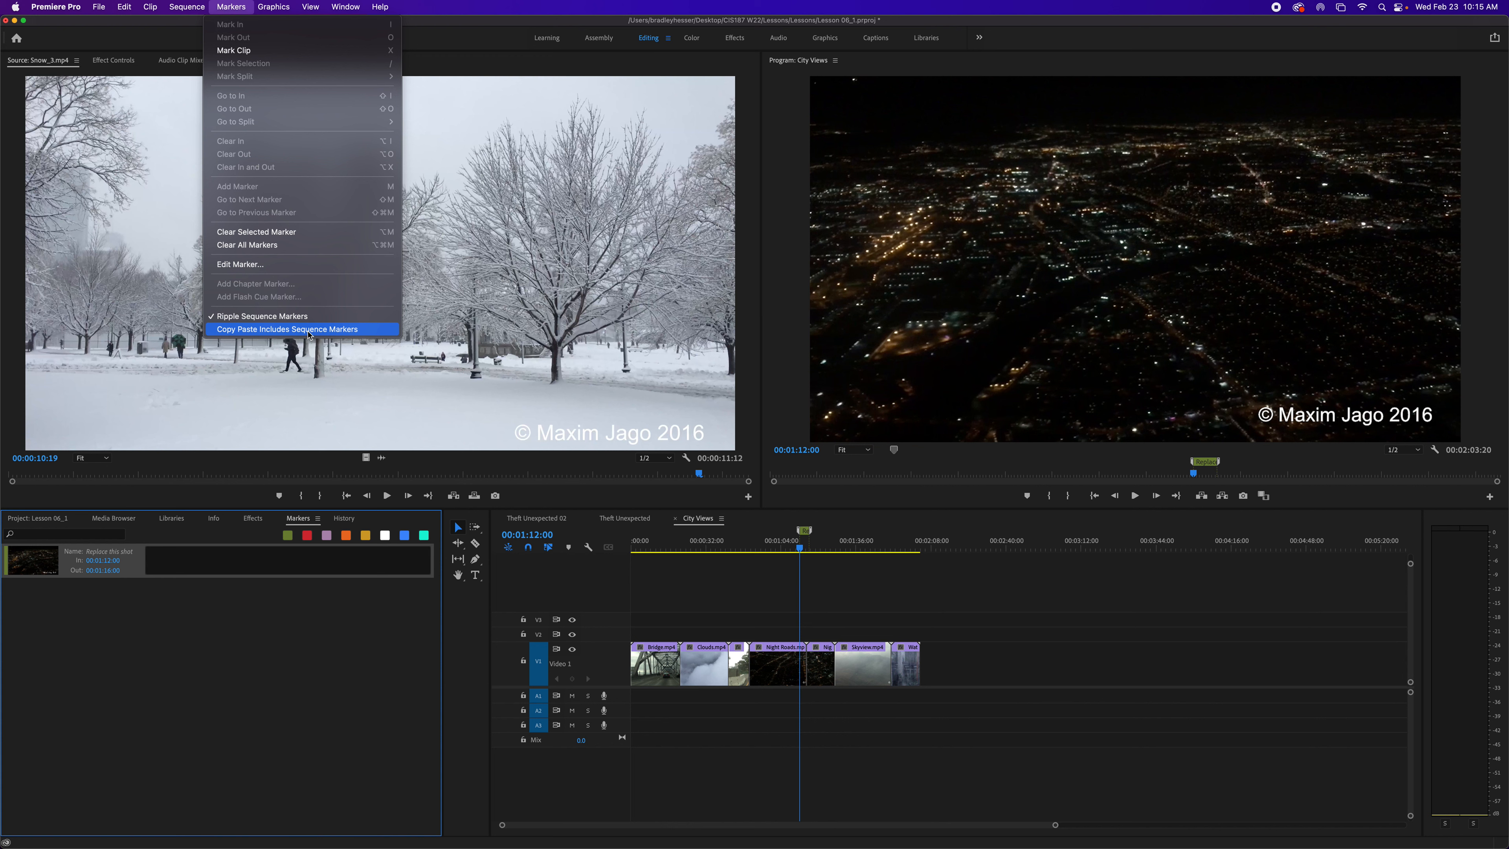
pyautogui.click(308, 329)
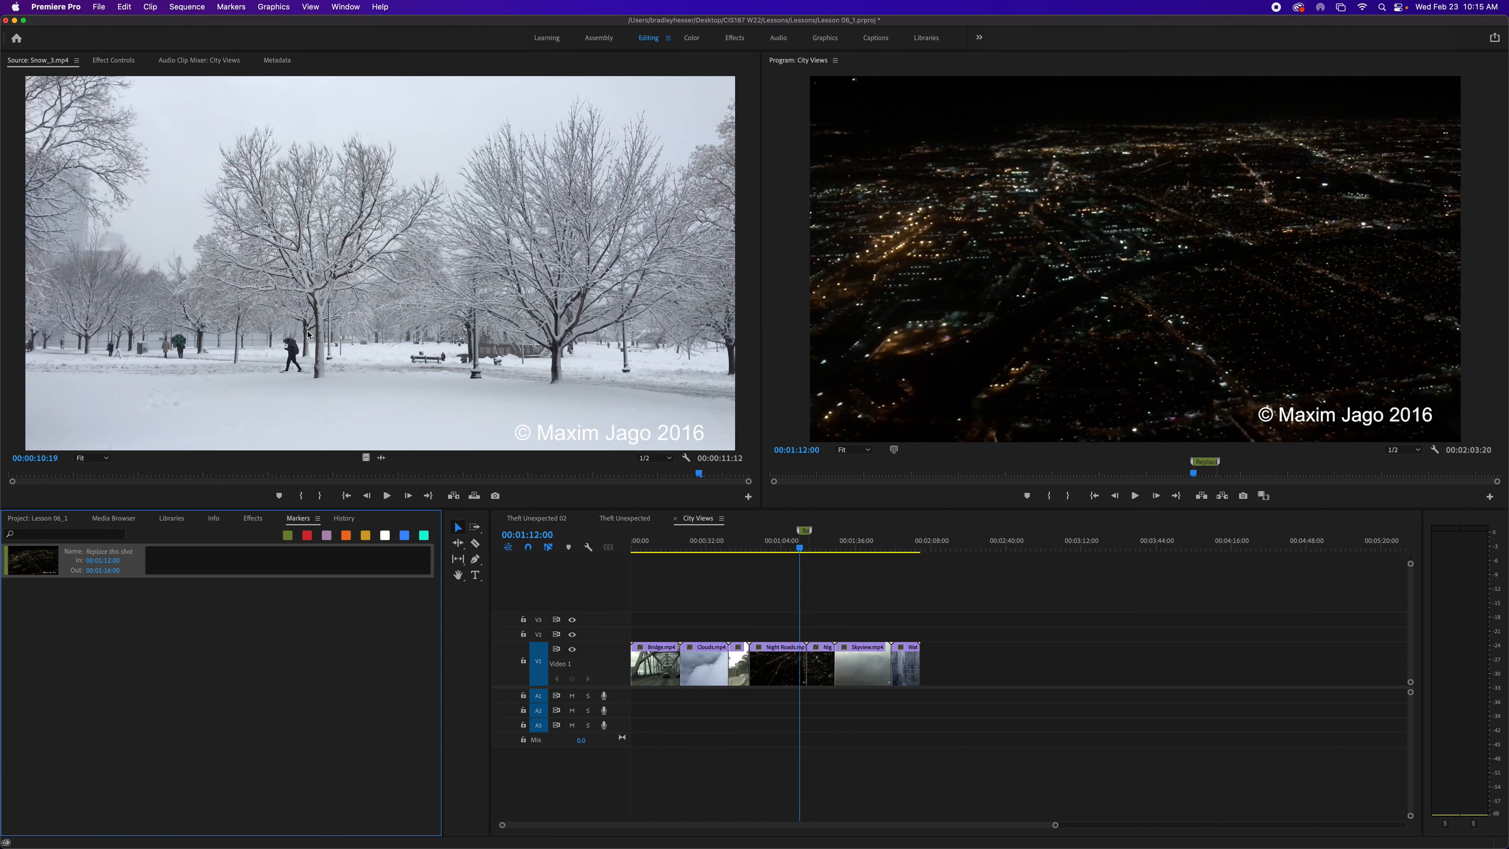
pyautogui.click(237, 7)
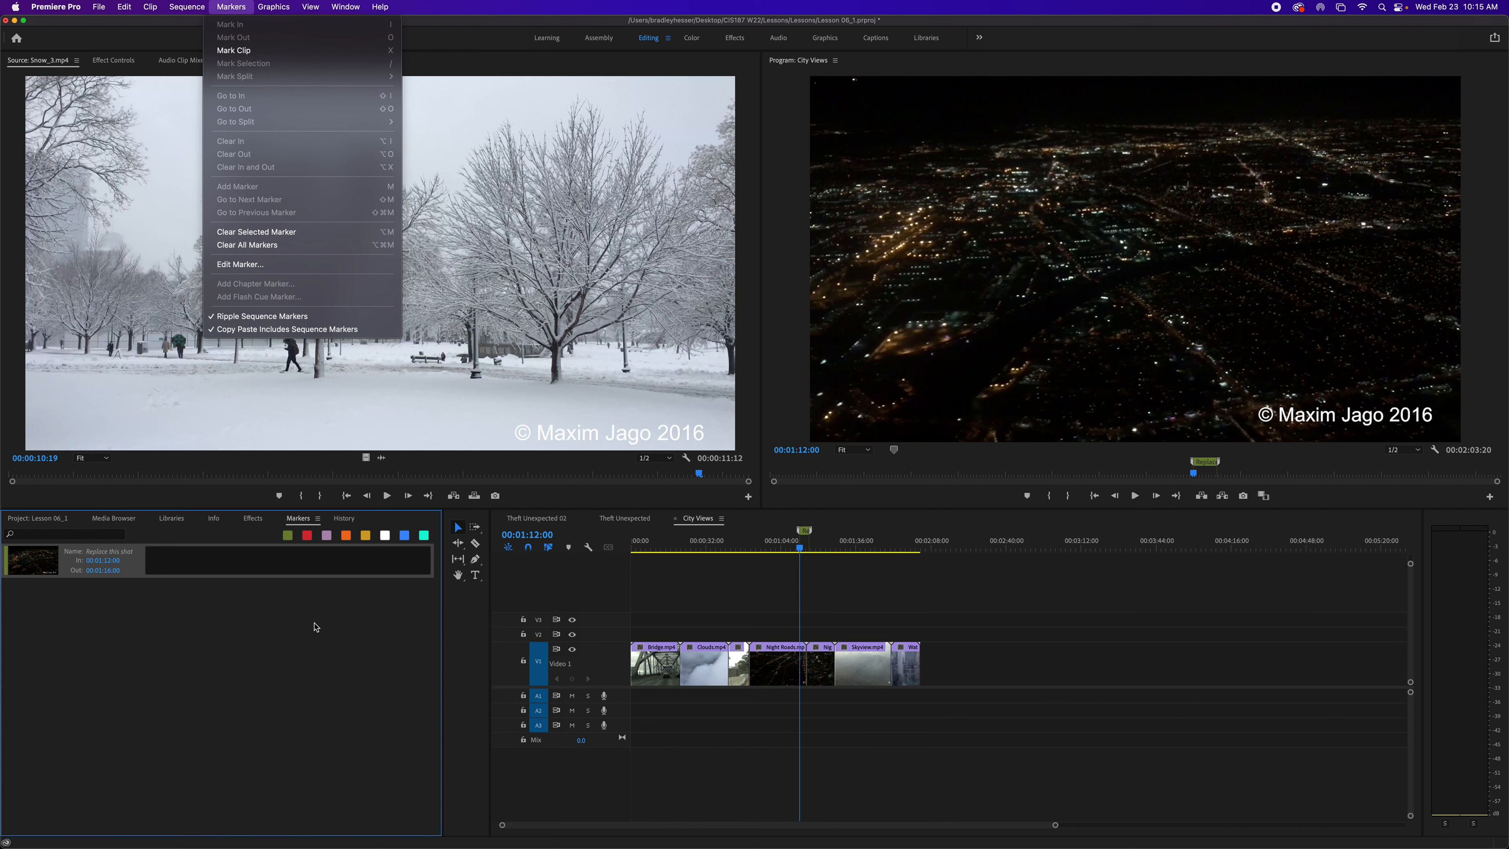
pyautogui.click(249, 317)
pyautogui.moveTo(368, 295); pyautogui.dragTo(1020, 272)
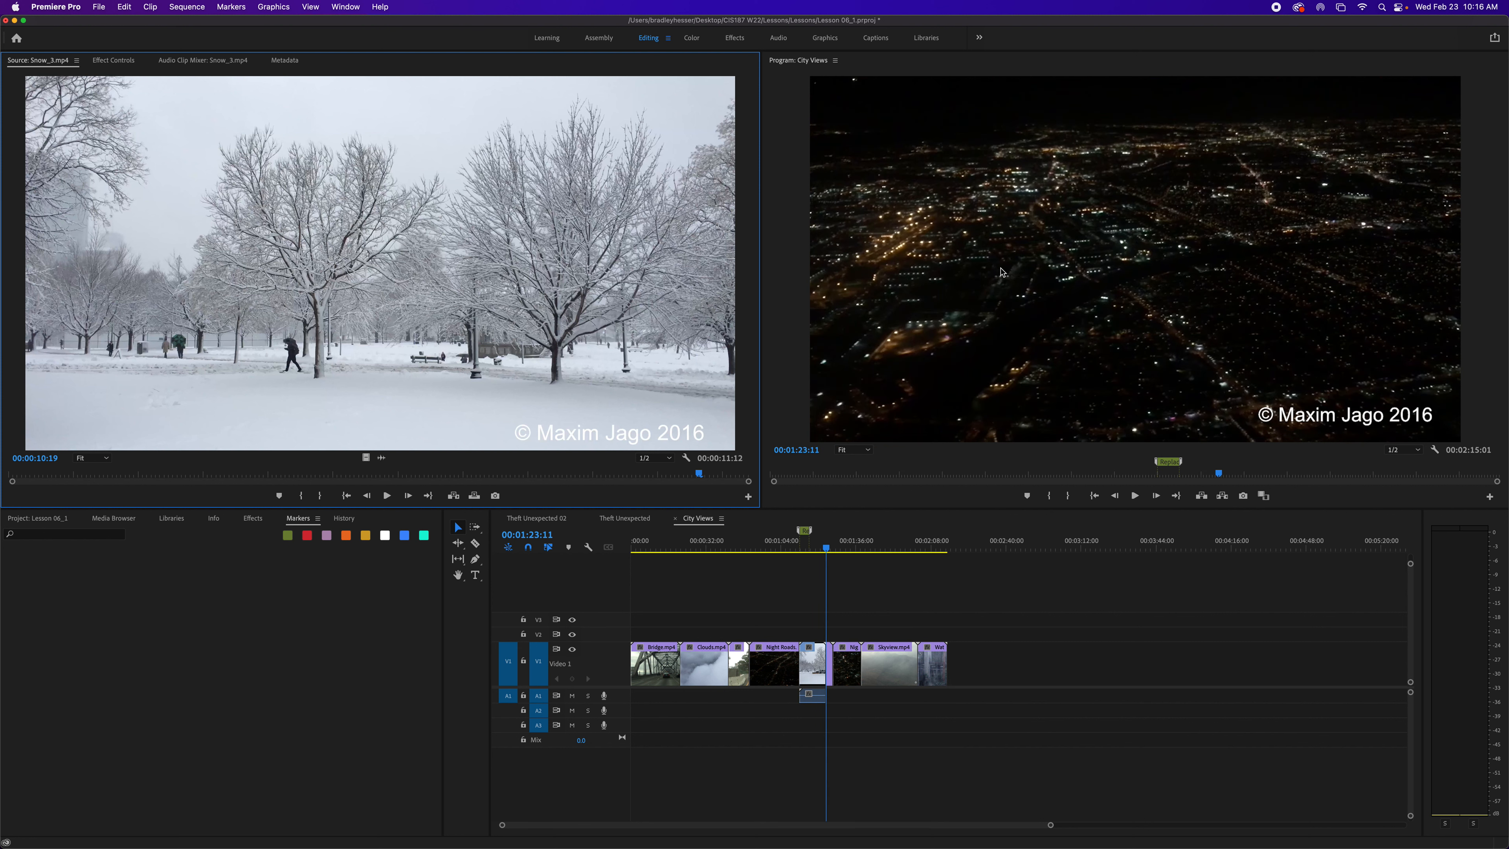
pyautogui.press('super+z')
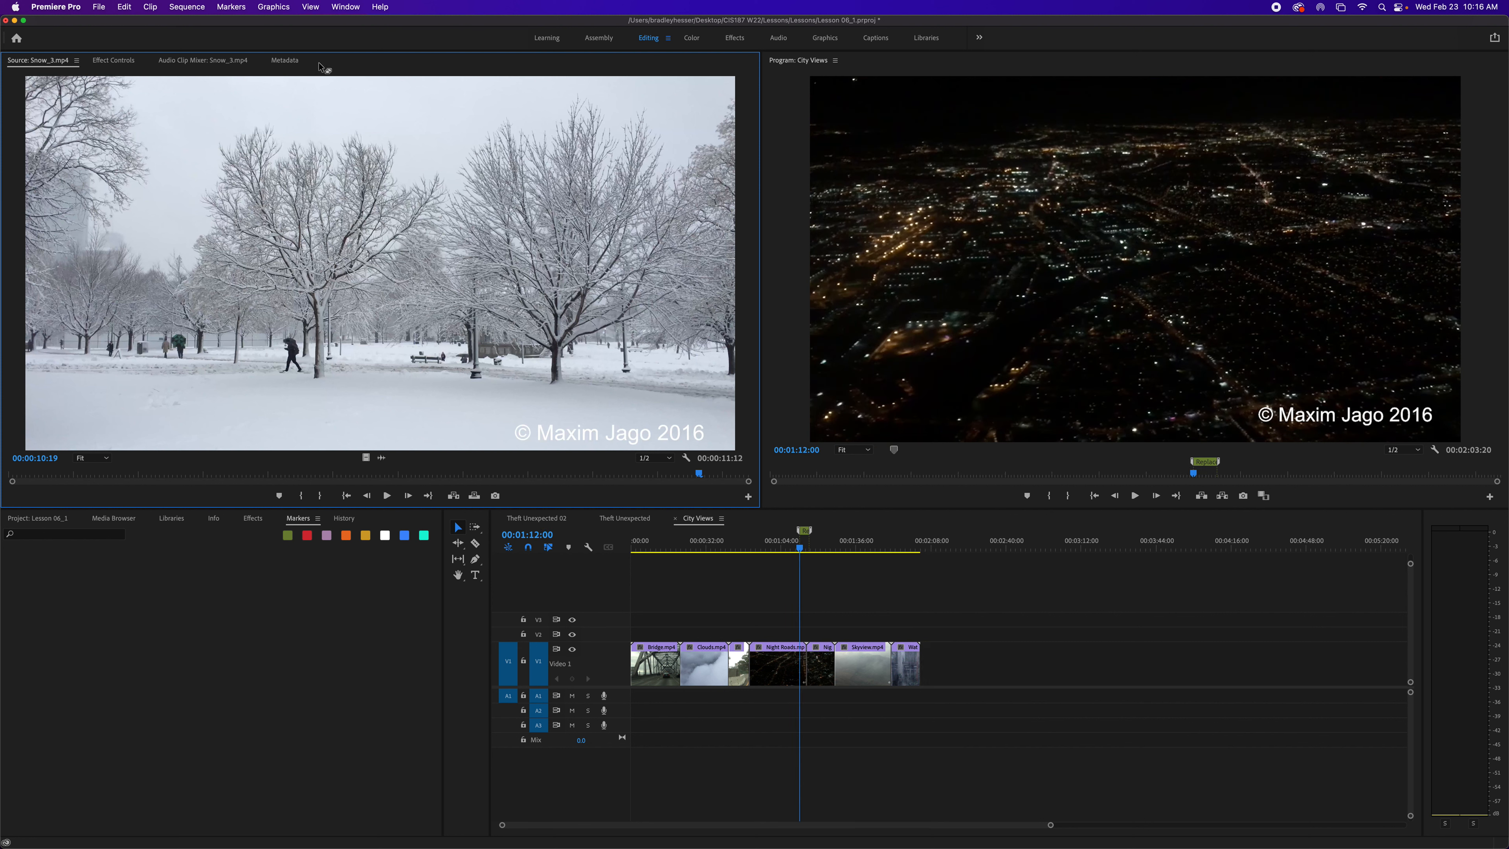
# - Turn on Ripple Sequence Markers, insert the Snow_3 clip into City Views at the playhead, and undo the insert
pyautogui.click(231, 7)
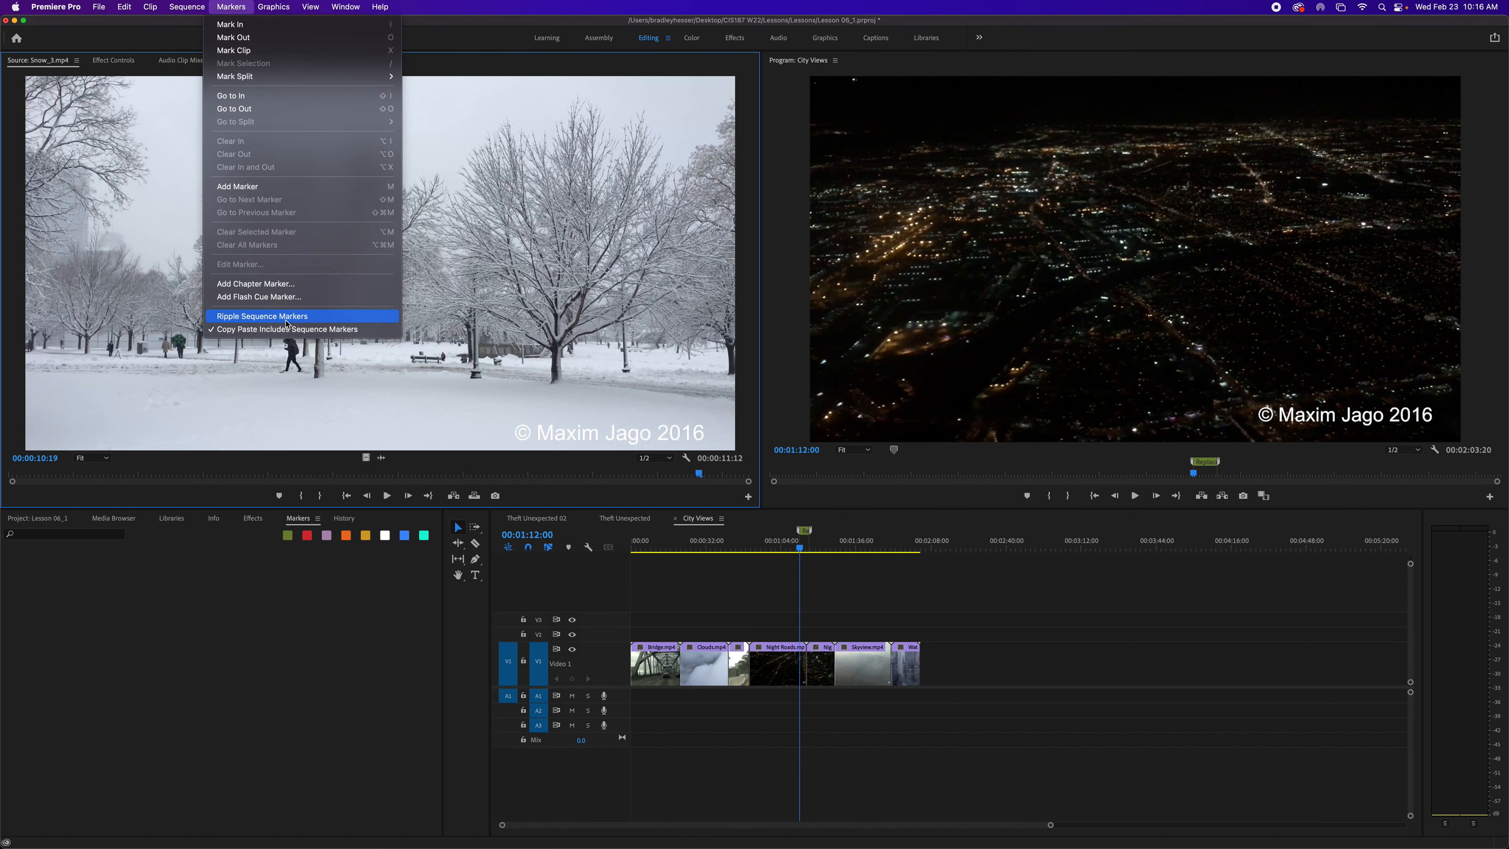
pyautogui.click(288, 316)
pyautogui.moveTo(327, 290)
pyautogui.mouseDown()
pyautogui.moveTo(1096, 280)
pyautogui.moveTo(1153, 251)
pyautogui.mouseUp()
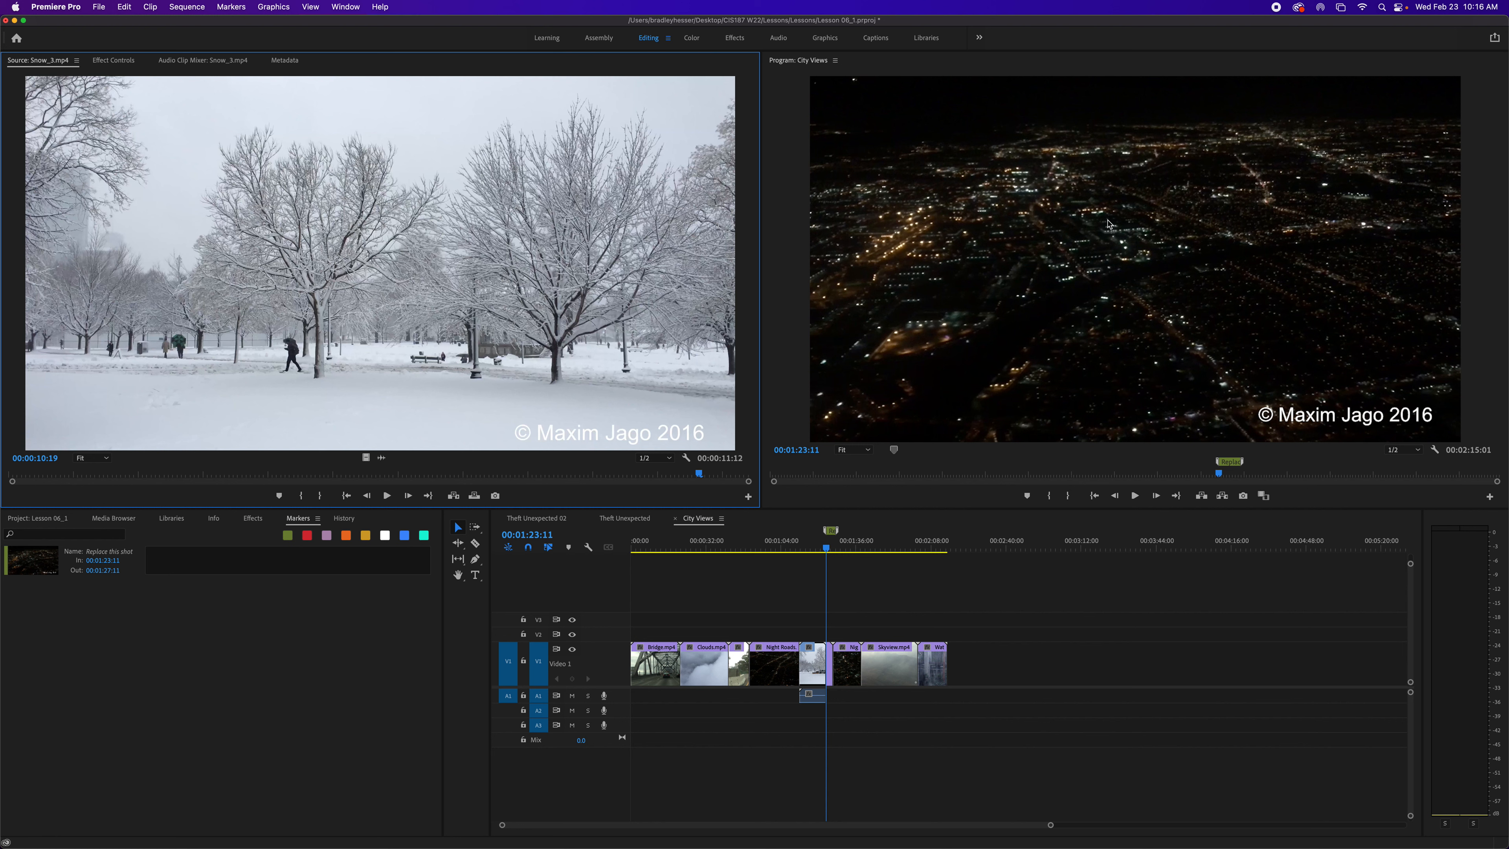
pyautogui.press('super+z')
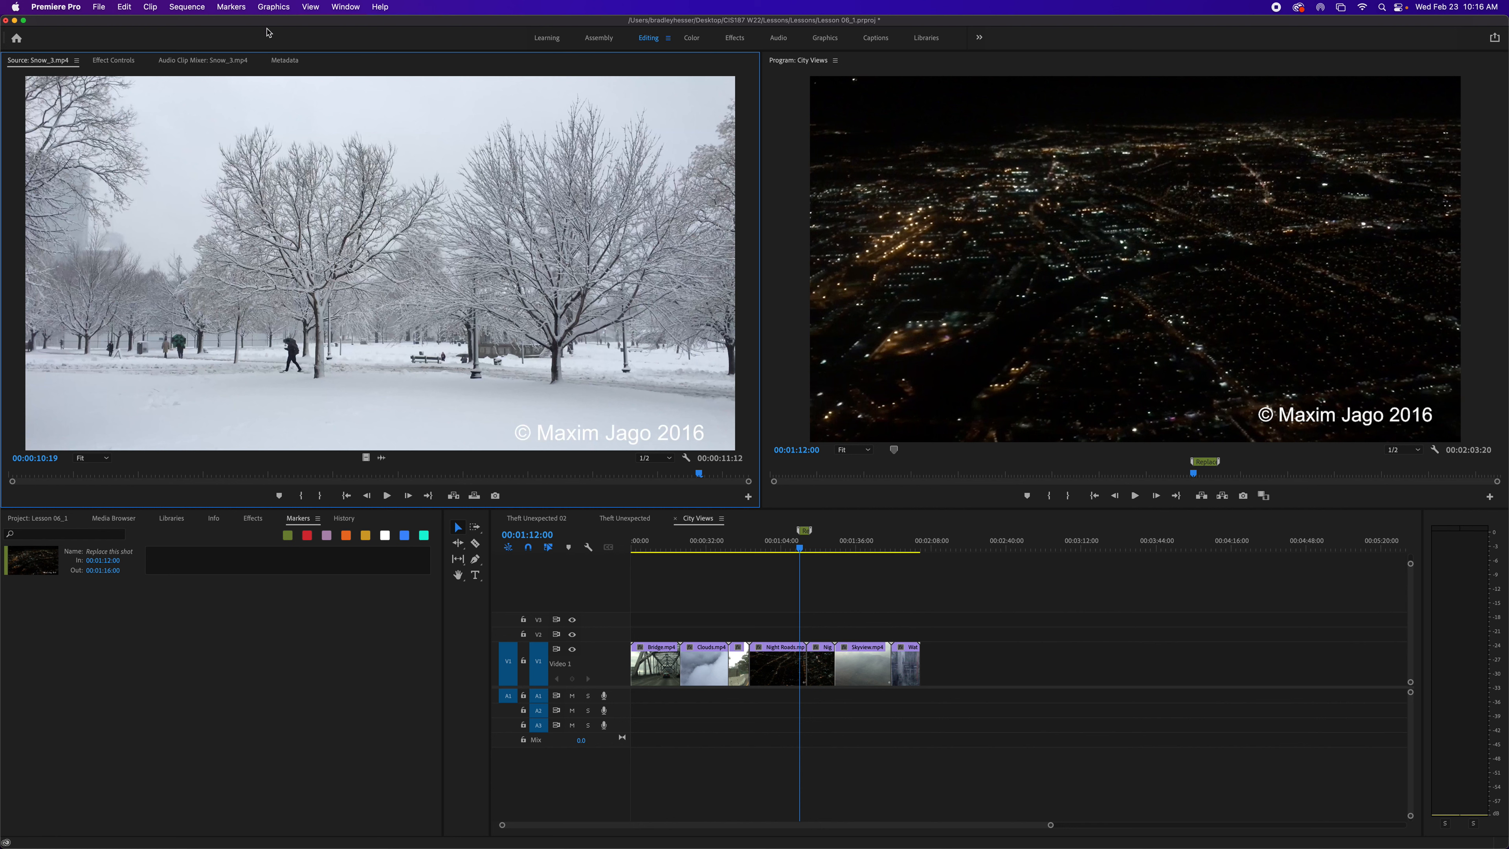
# - Open Seattle_Skyline.mov from the Further Media bin in the Source Monitor
pyautogui.click(238, 7)
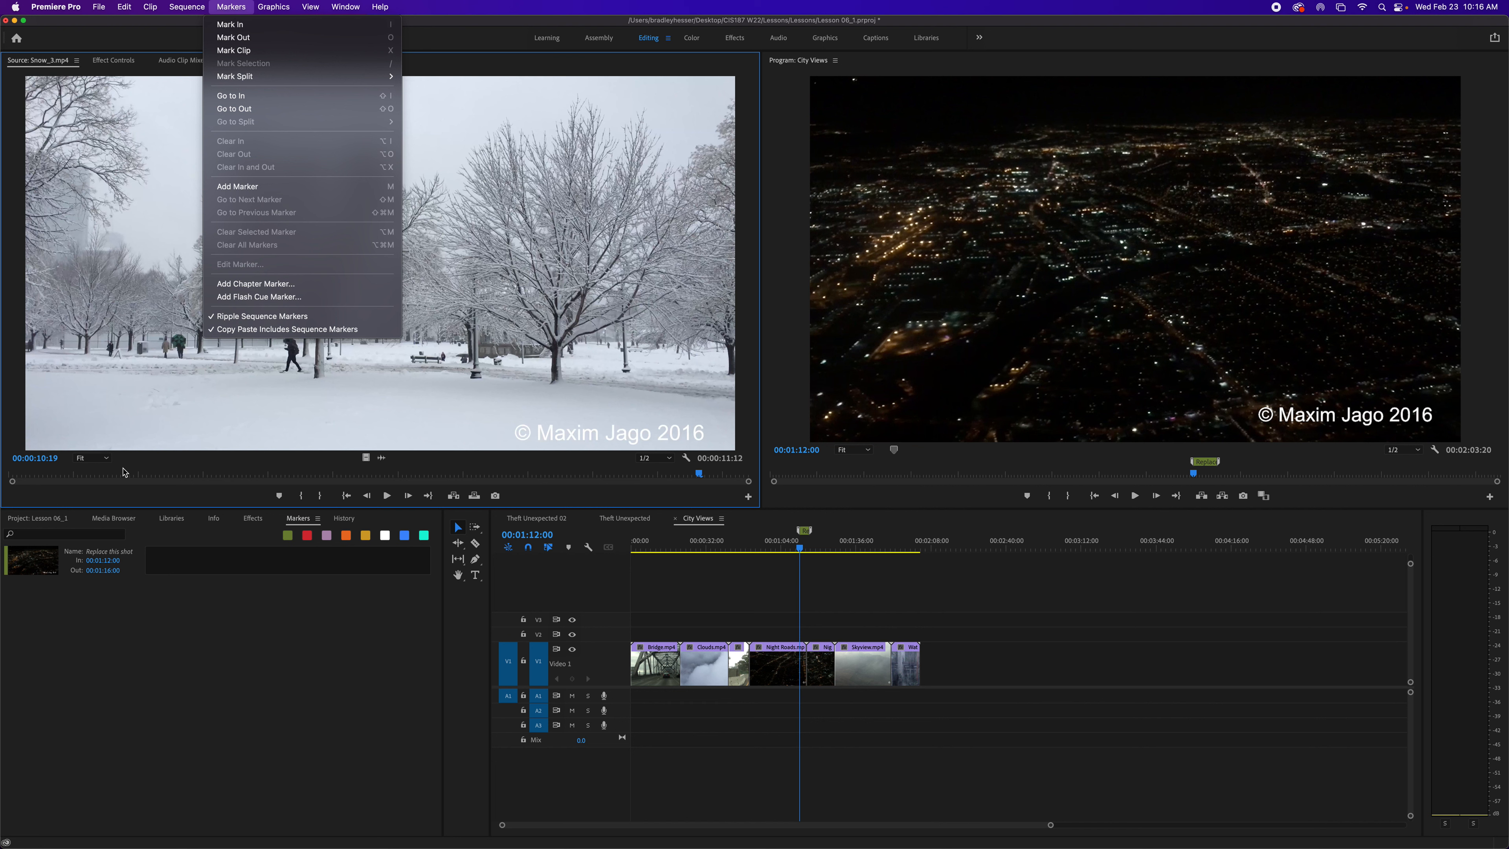
pyautogui.click(36, 520)
pyautogui.click(37, 523)
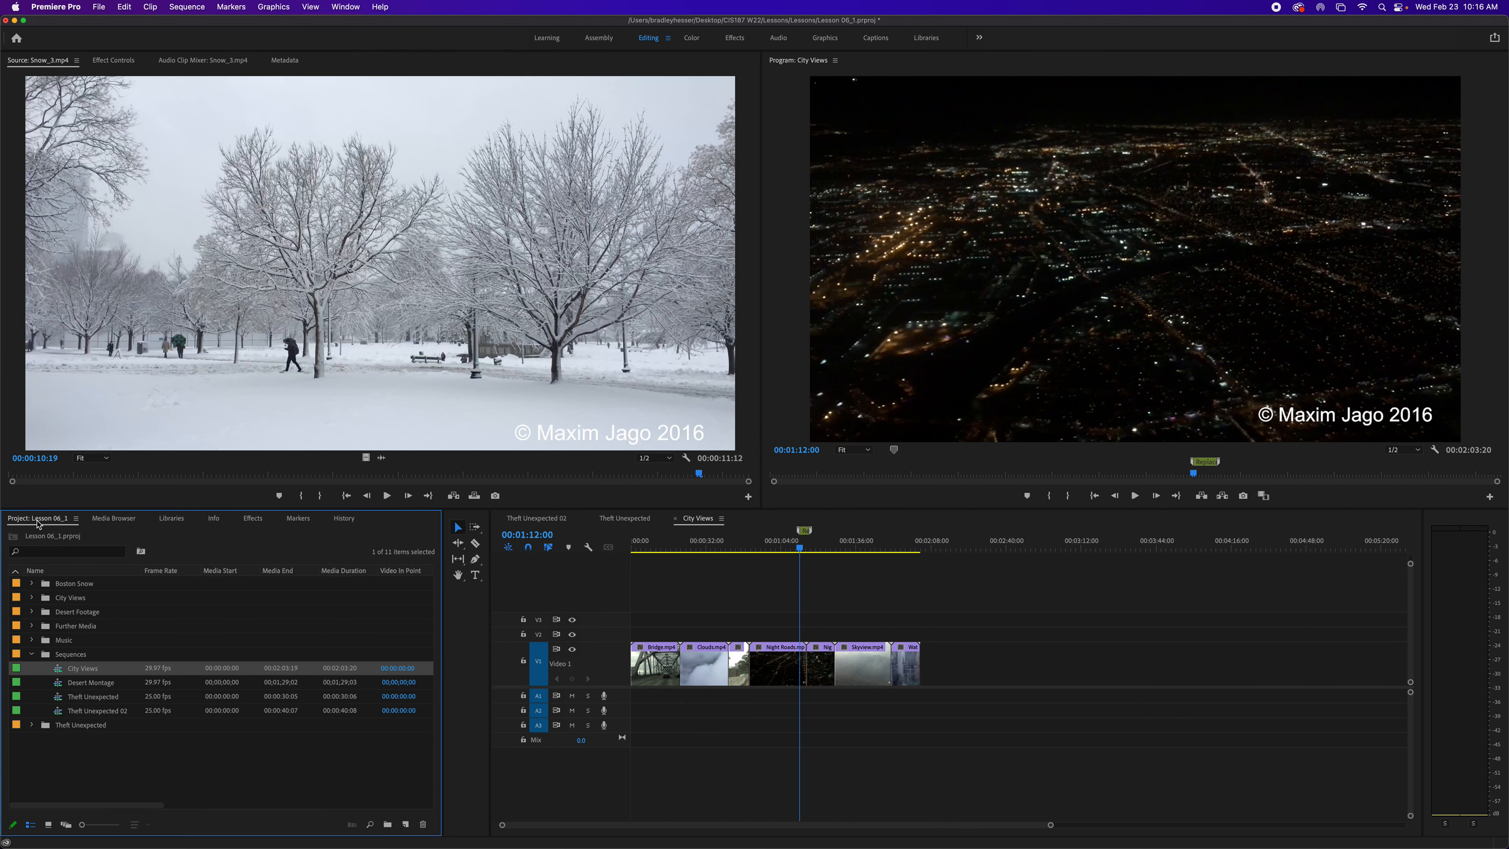
pyautogui.click(31, 654)
pyautogui.click(31, 626)
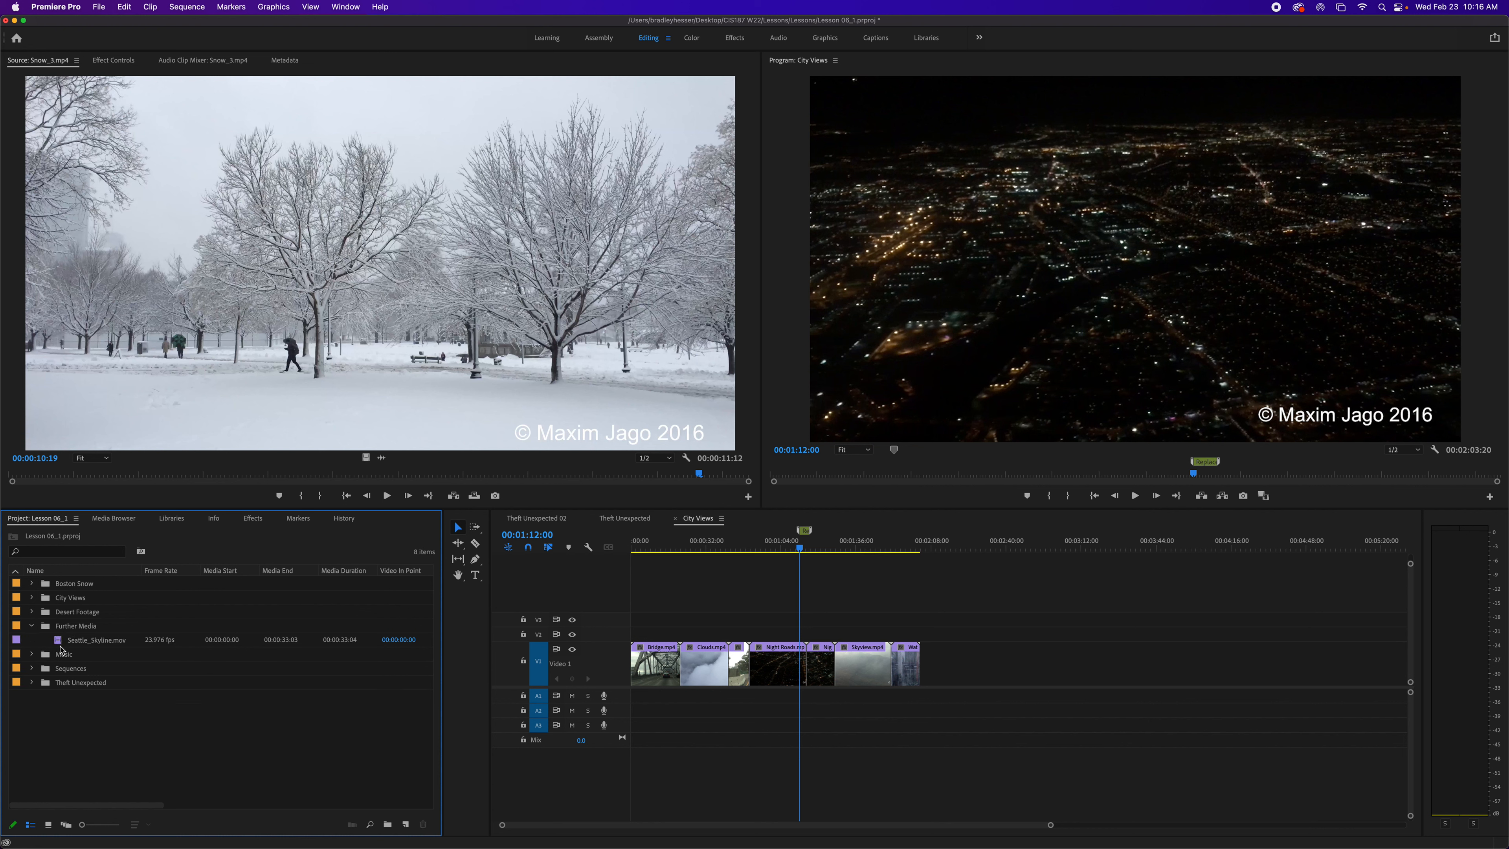
pyautogui.doubleClick(57, 641)
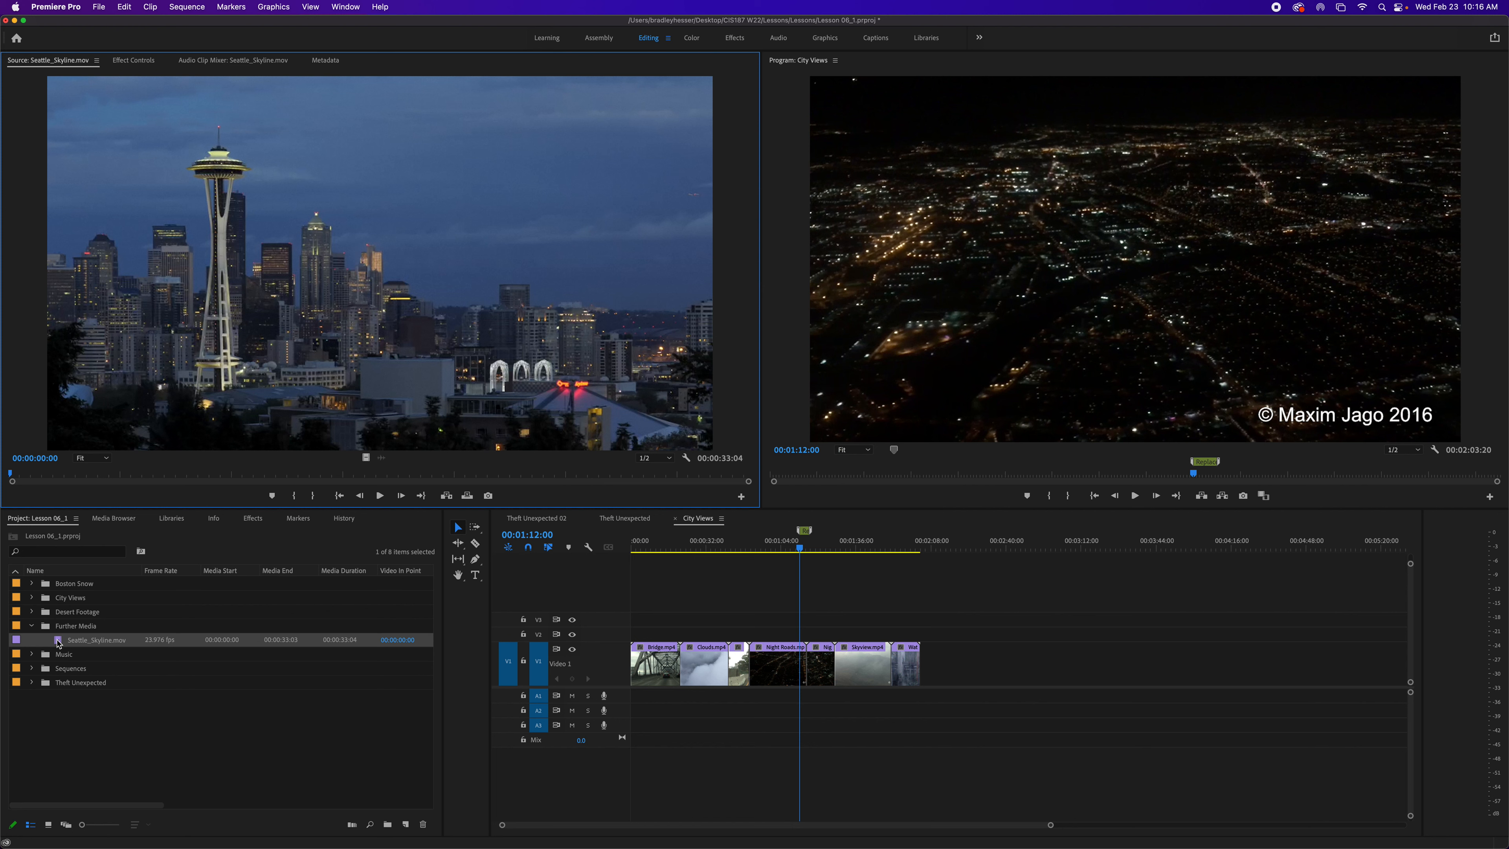
# - Play Seattle_Skyline.mov in the Source Monitor and add a series of clip markers during playback
pyautogui.press('space')
pyautogui.press('m')
pyautogui.press('m')
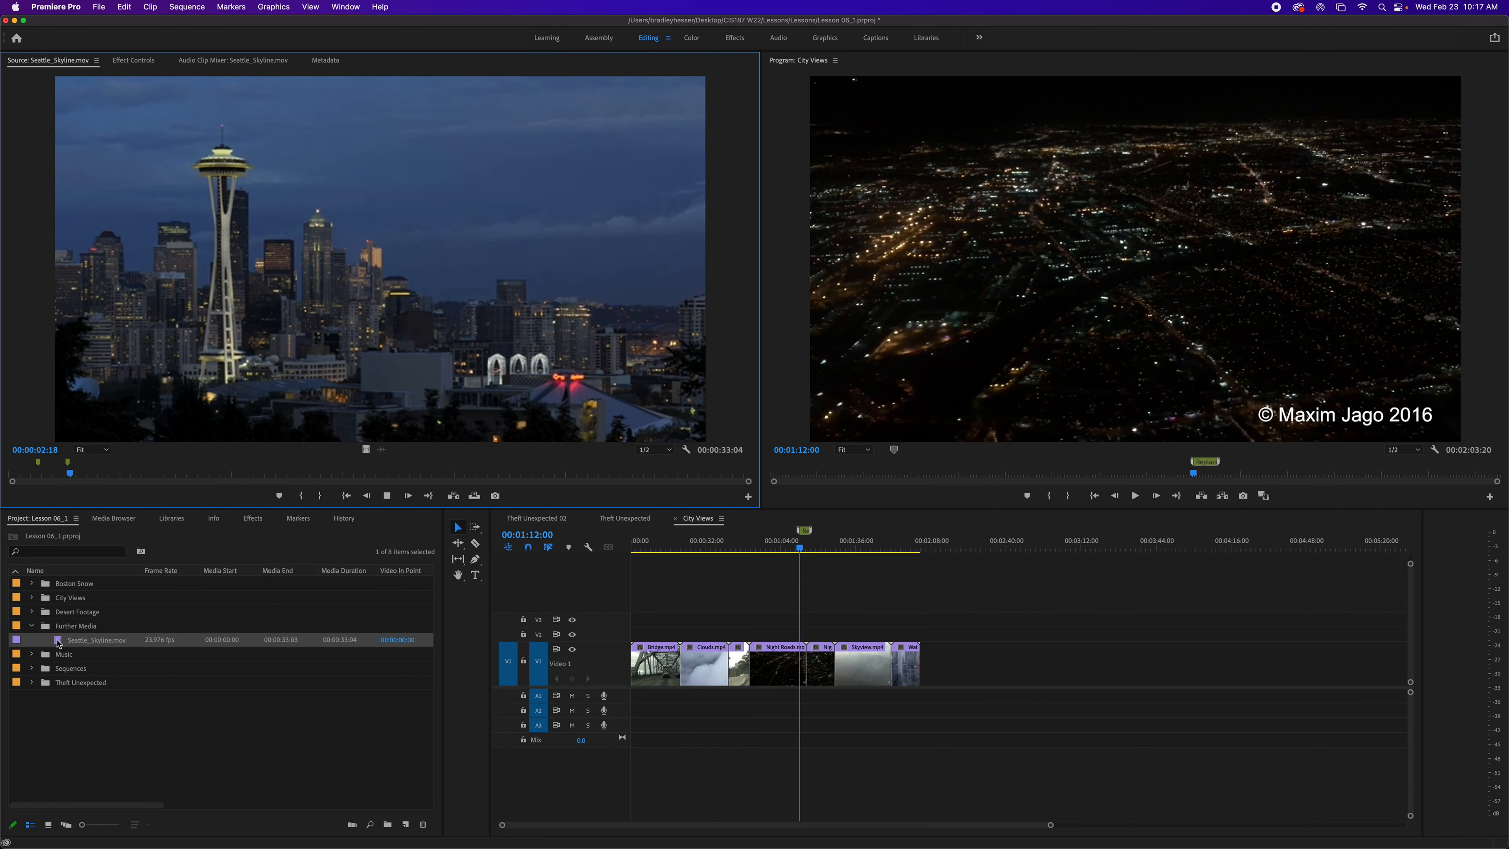
pyautogui.press('m')
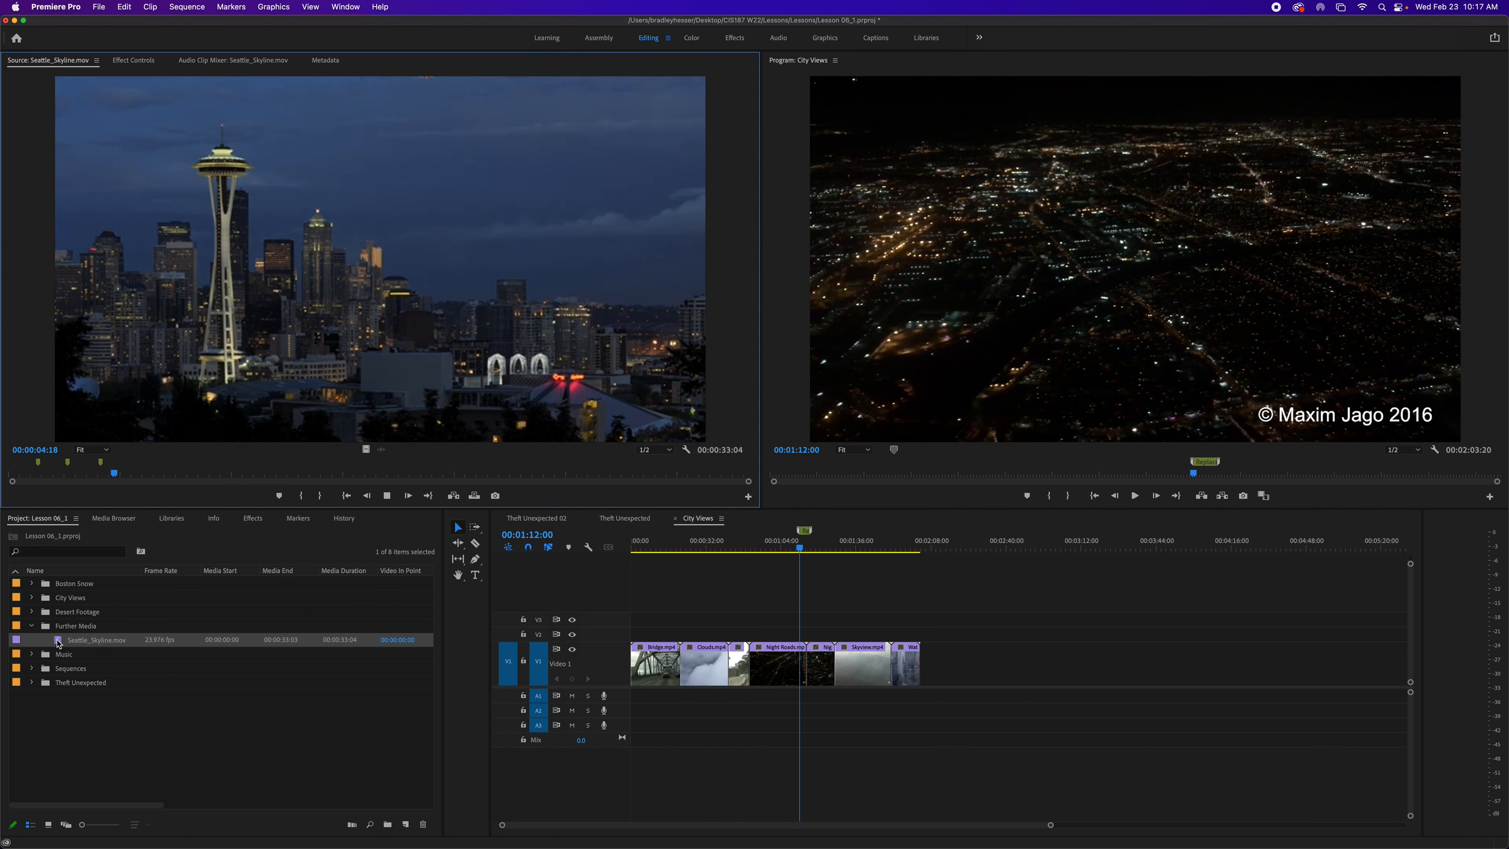
pyautogui.press('m')
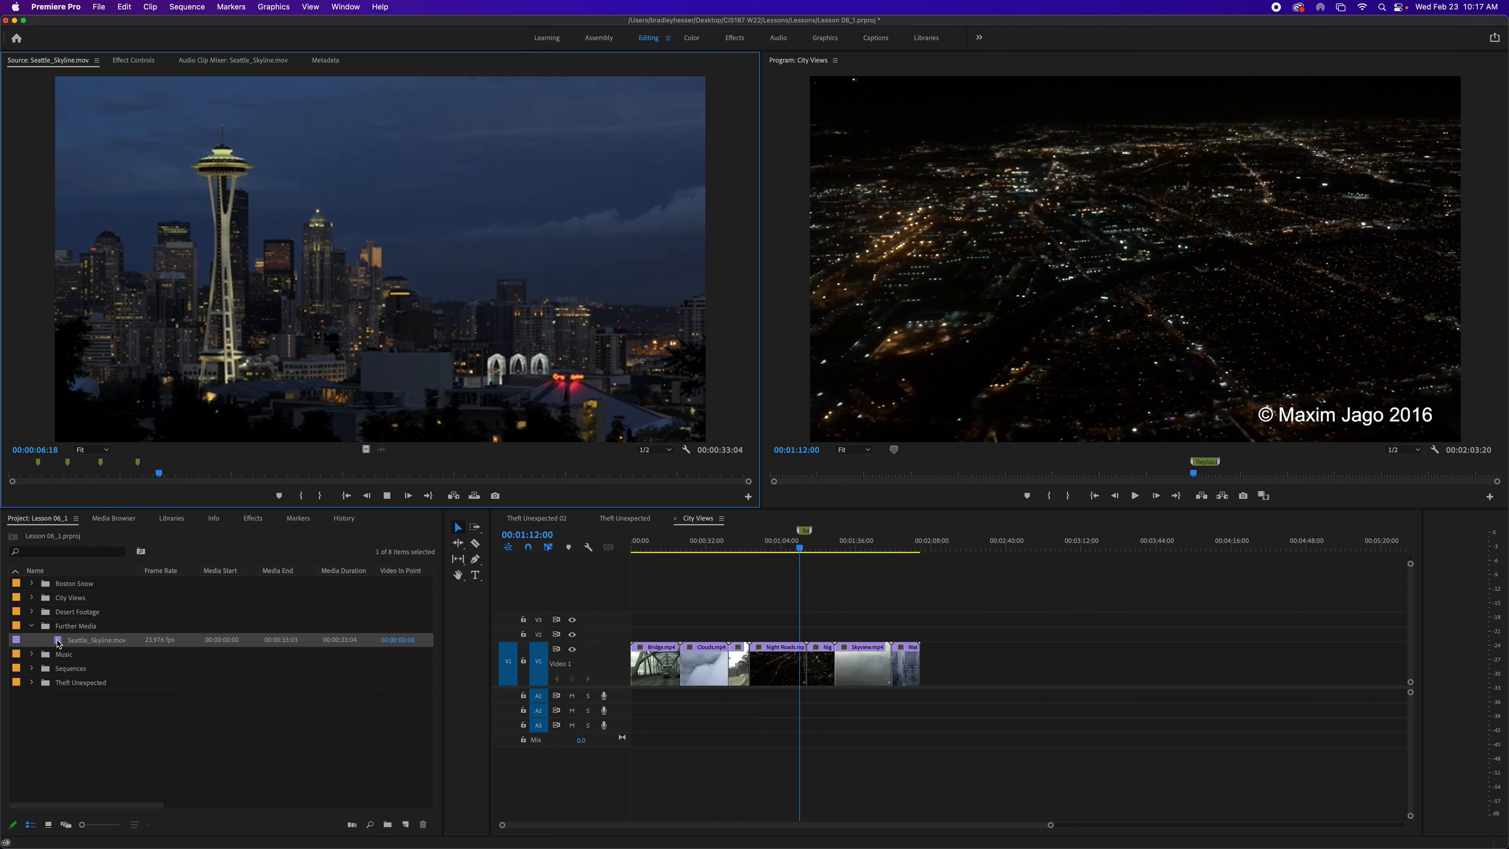
pyautogui.press('m')
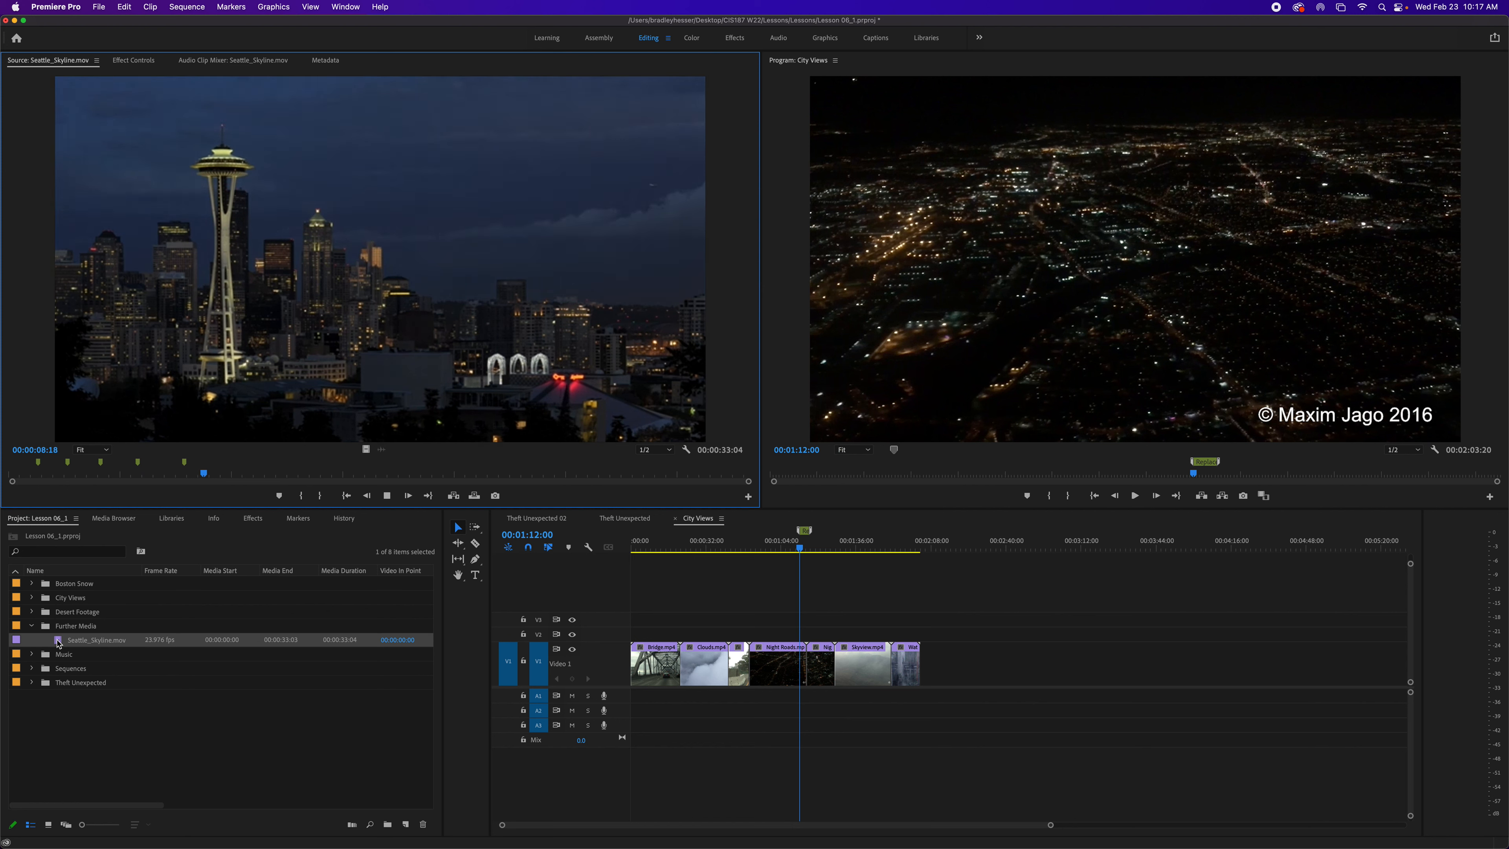
pyautogui.press('m')
pyautogui.press('m')
pyautogui.press('m')
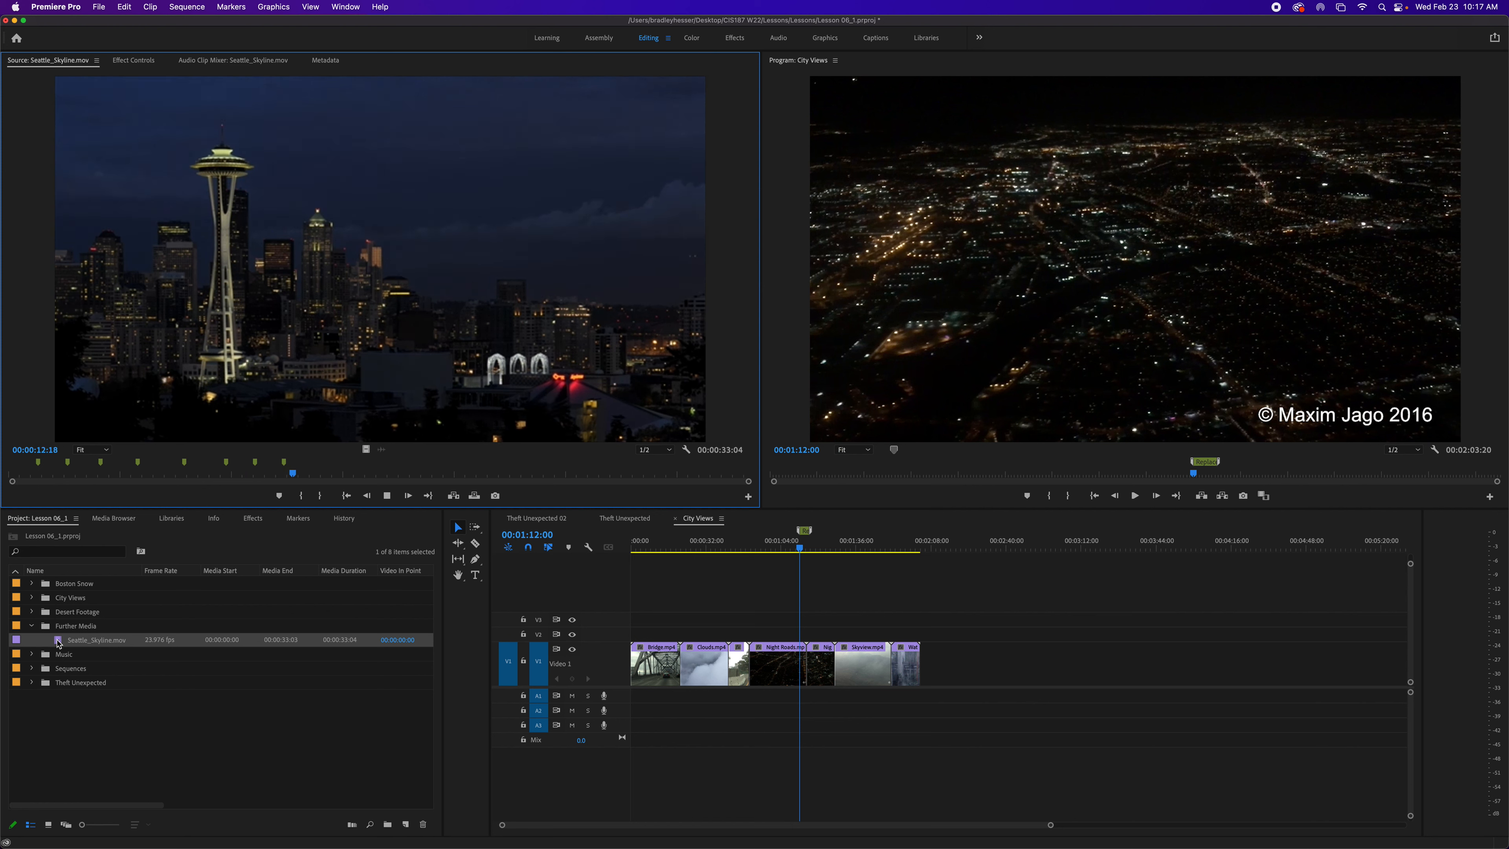
pyautogui.press('m')
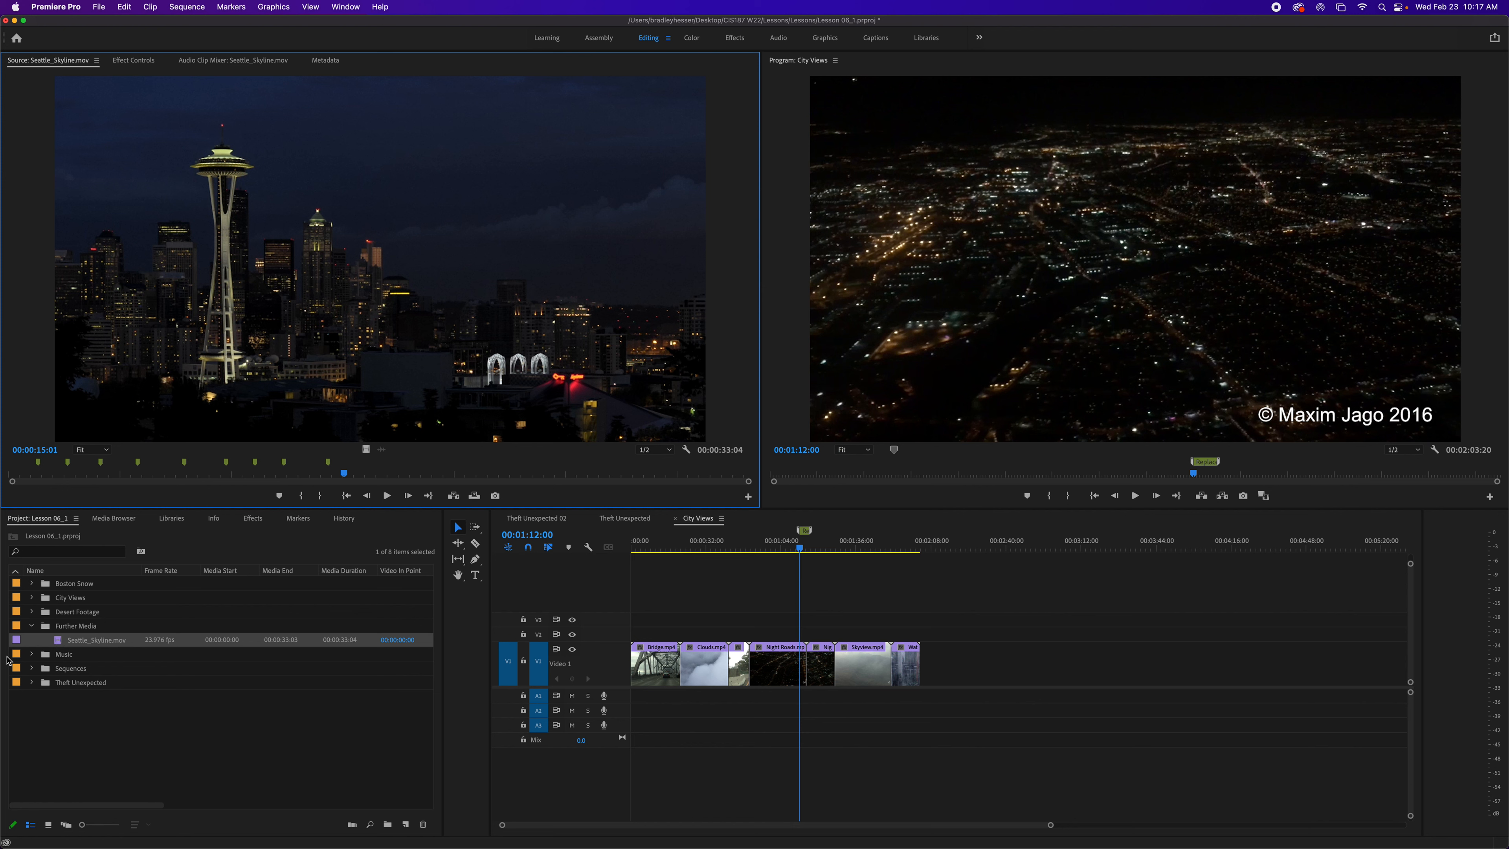
# - Inspect the clip markers and the City Views sequence marker in the Markers panel, moving the playhead to the sequence's end
pyautogui.click(301, 519)
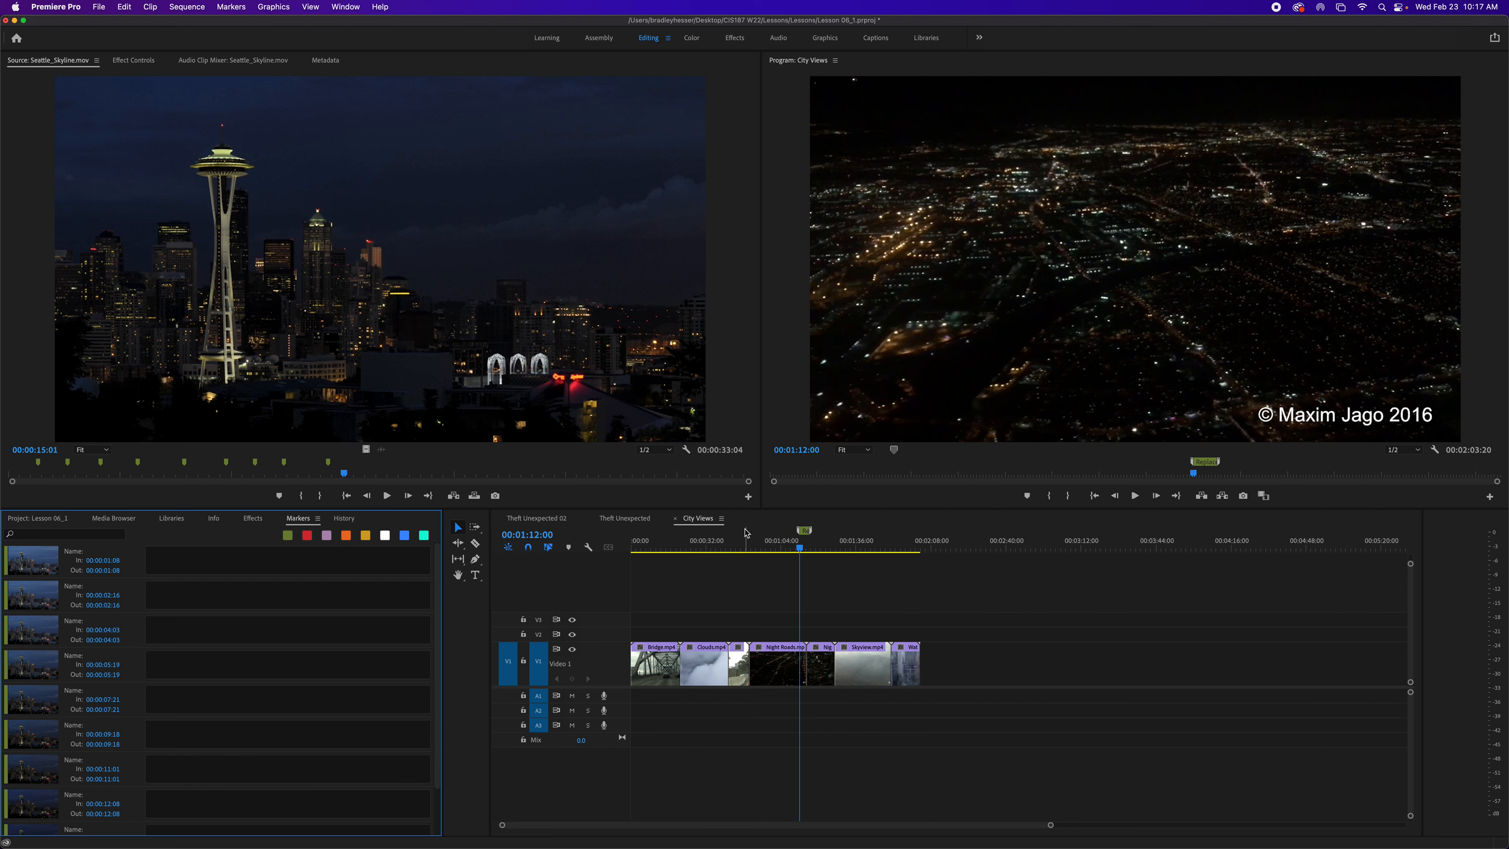
pyautogui.click(791, 573)
pyautogui.press('Up')
pyautogui.press('Up')
pyautogui.press('Down')
pyautogui.press('Down')
pyautogui.press('Down')
pyautogui.press('Down')
pyautogui.press('Down')
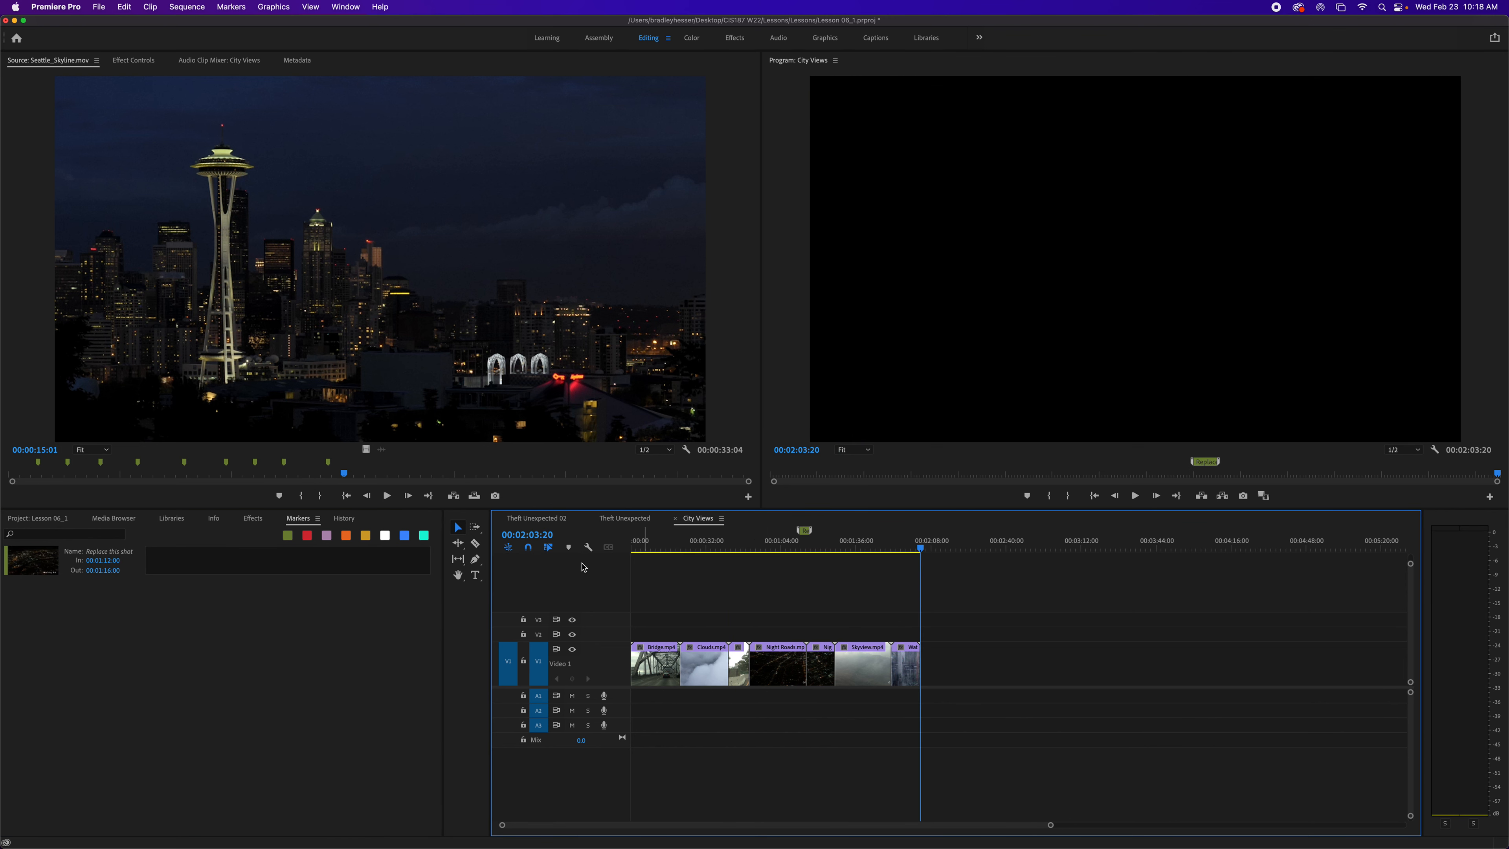
# - Add Seattle_Skyline.mov to the end of City Views from the Source Monitor, then undo the edit
pyautogui.click(365, 234)
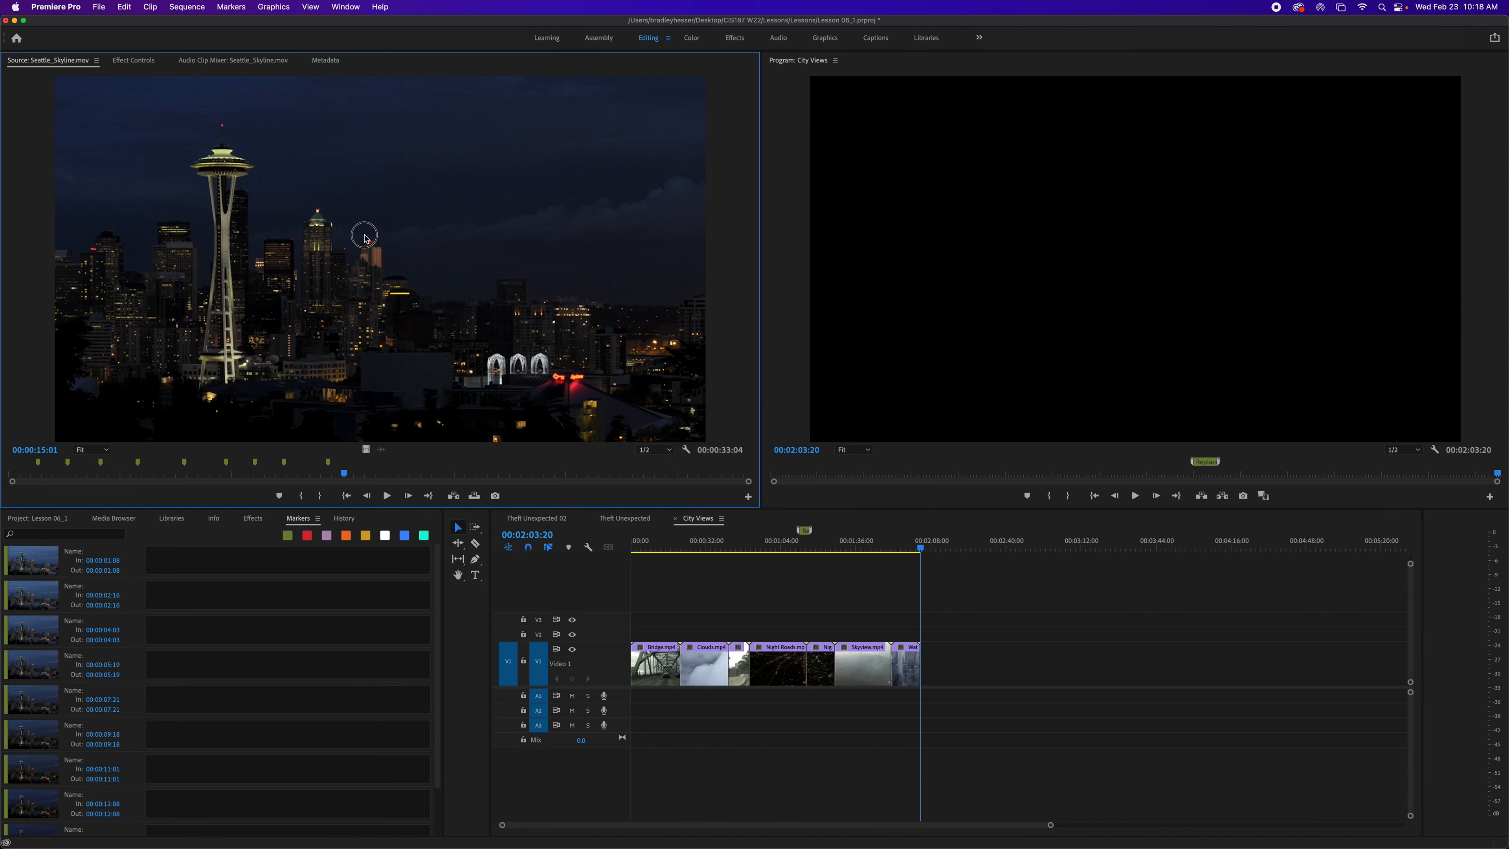
pyautogui.moveTo(734, 287); pyautogui.dragTo(1149, 272)
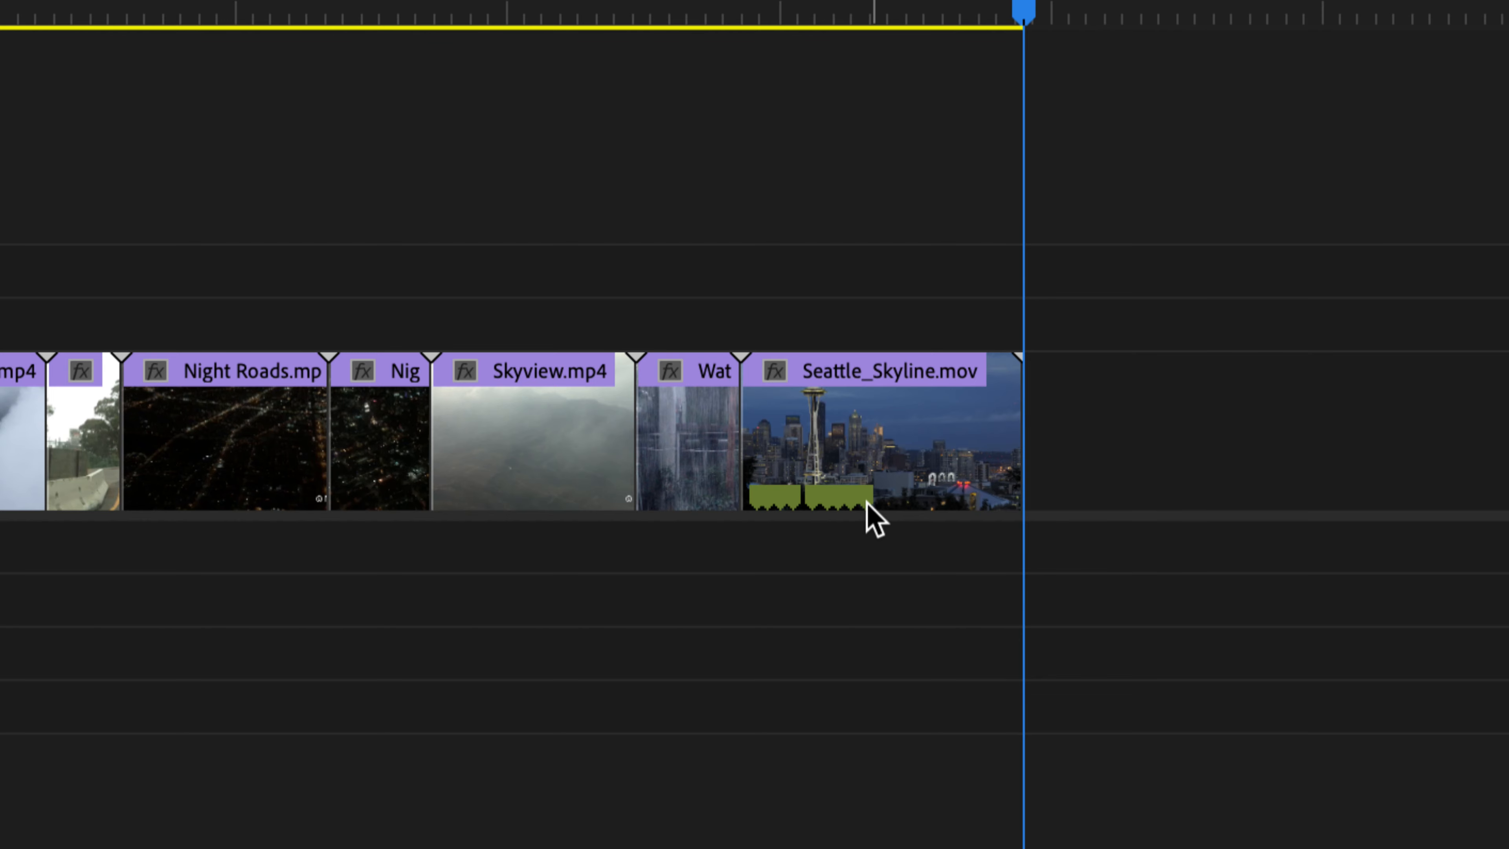
pyautogui.moveTo(894, 516)
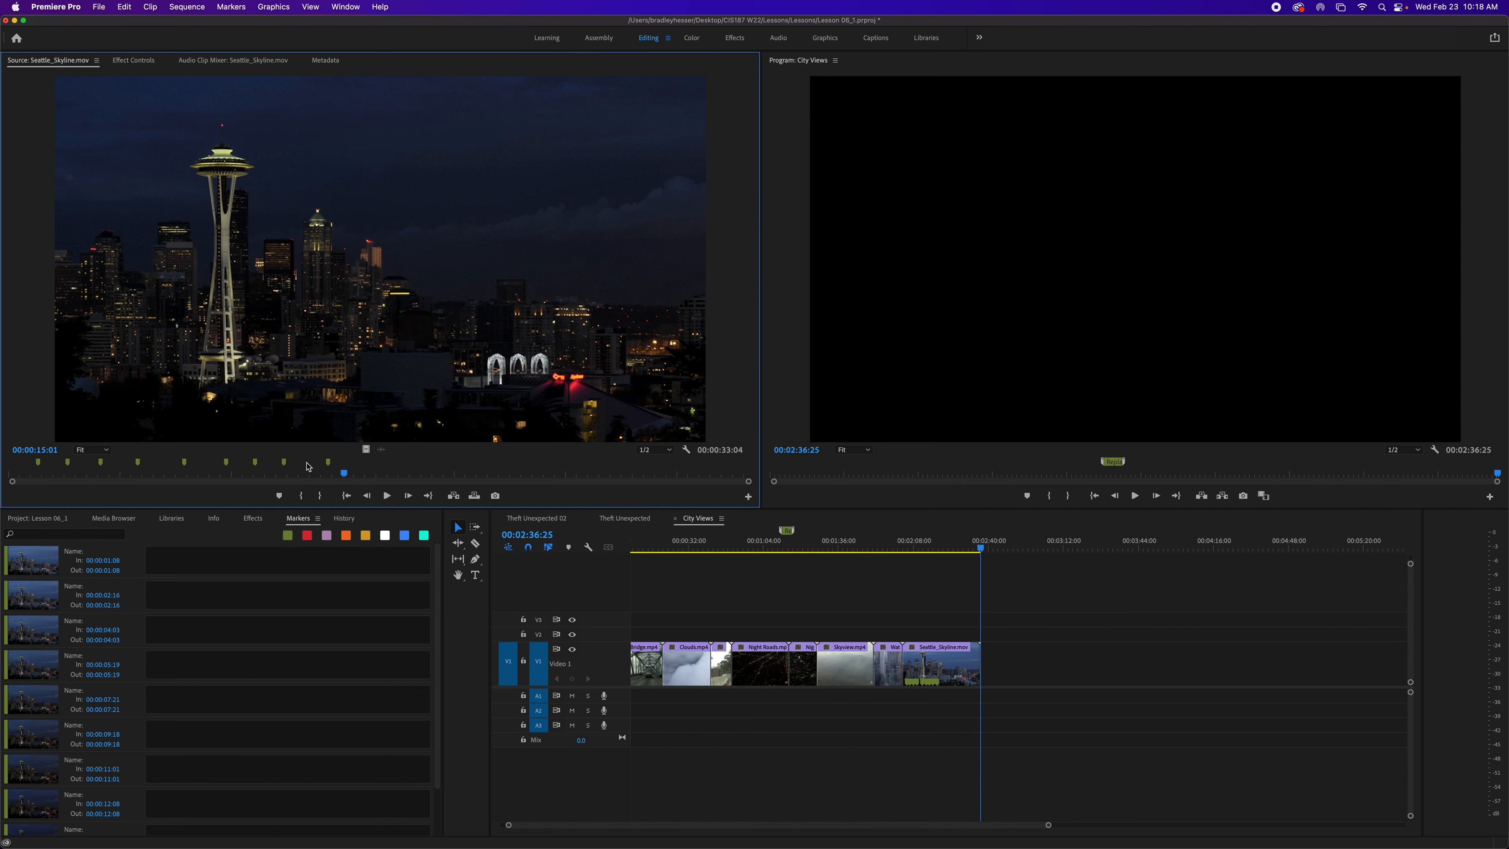
pyautogui.press('super+z')
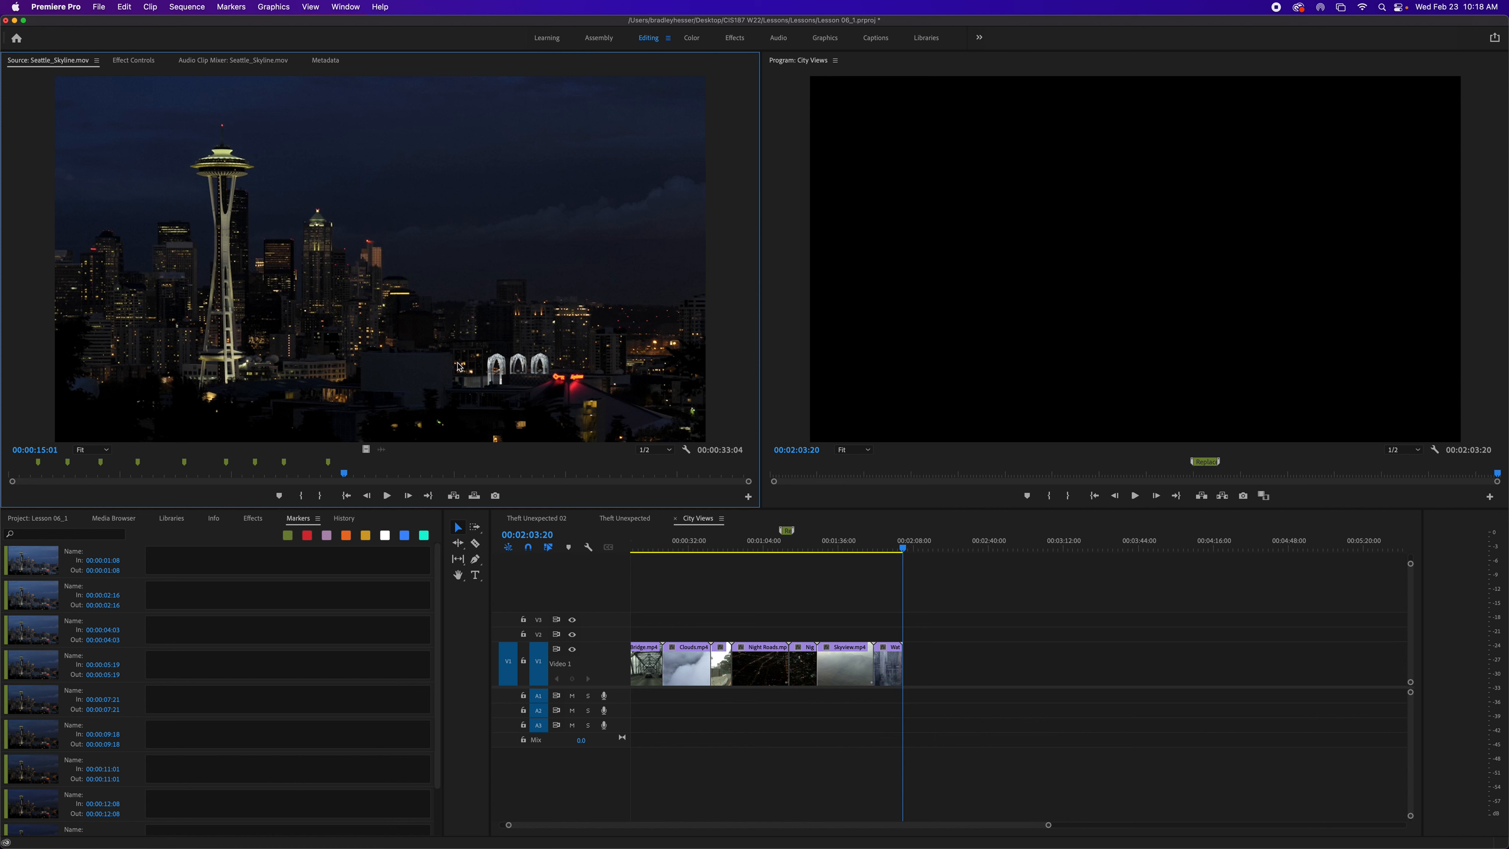
# - Clear all clip markers from Seattle_Skyline.mov in the Source Monitor and save the project
pyautogui.rightClick(449, 317)
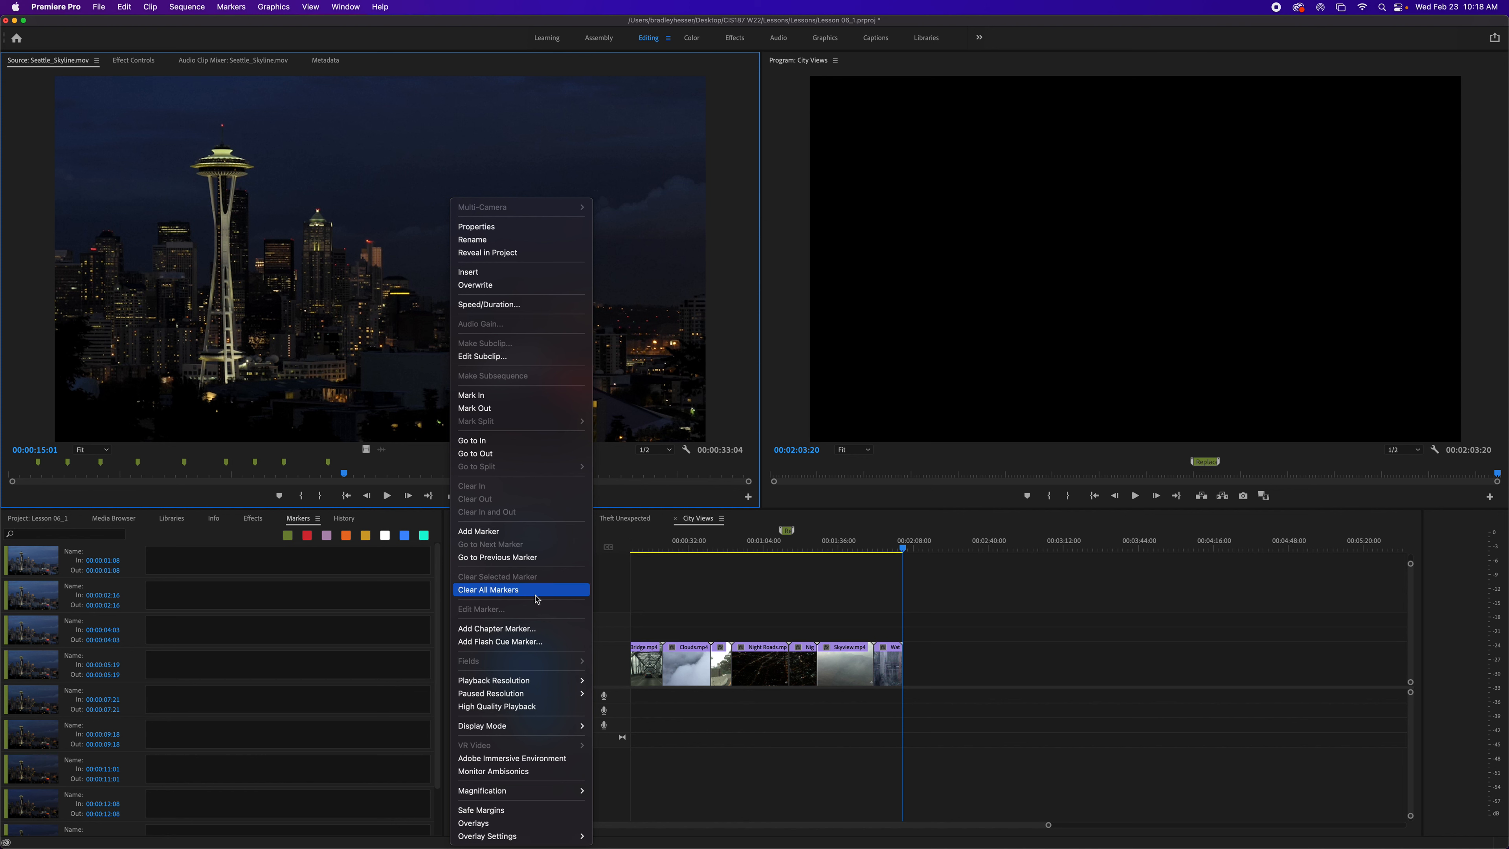
pyautogui.click(363, 229)
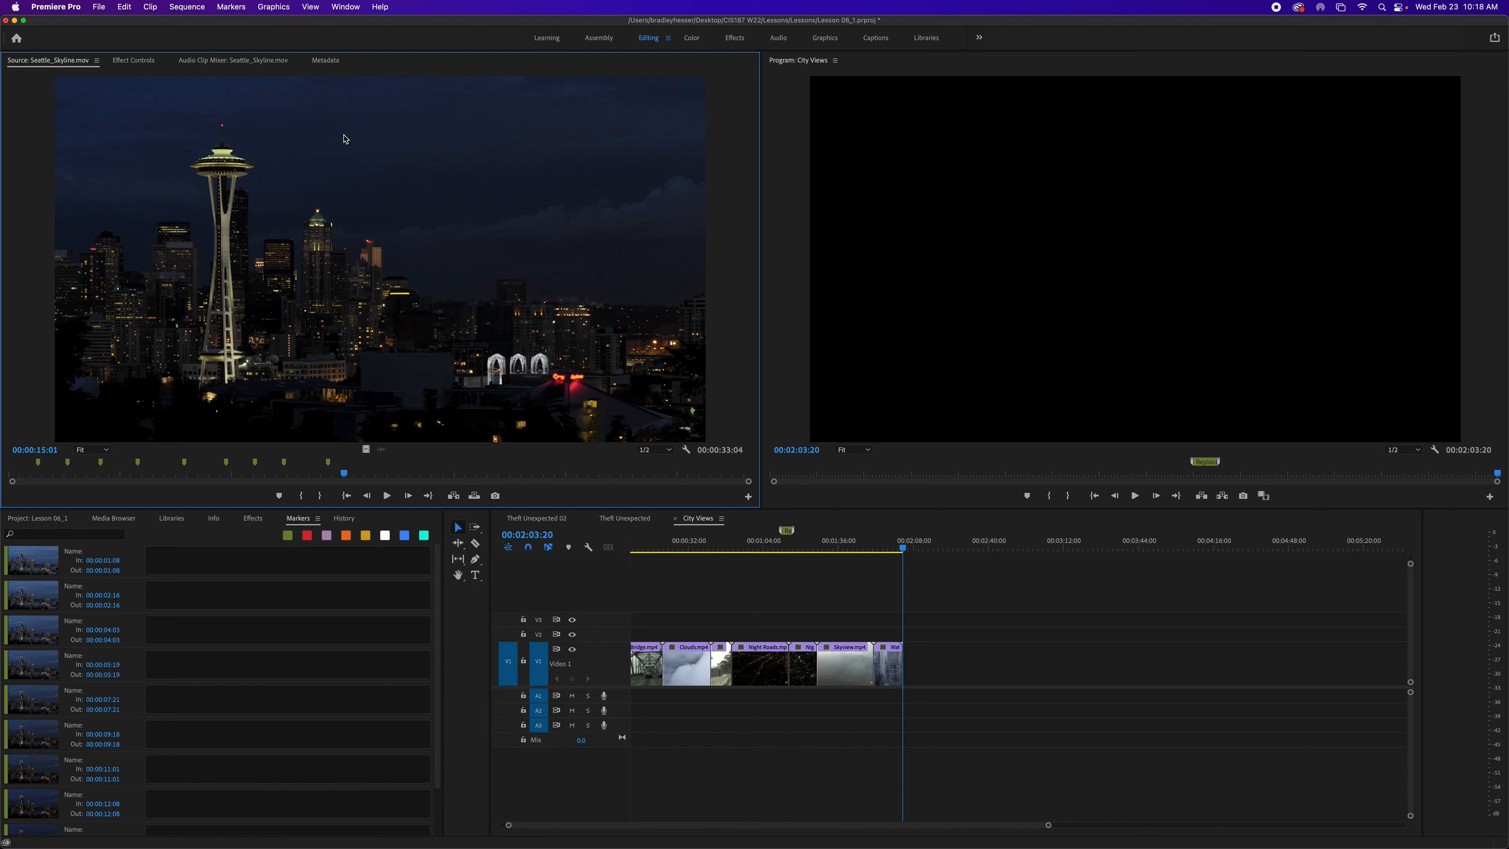
pyautogui.click(231, 7)
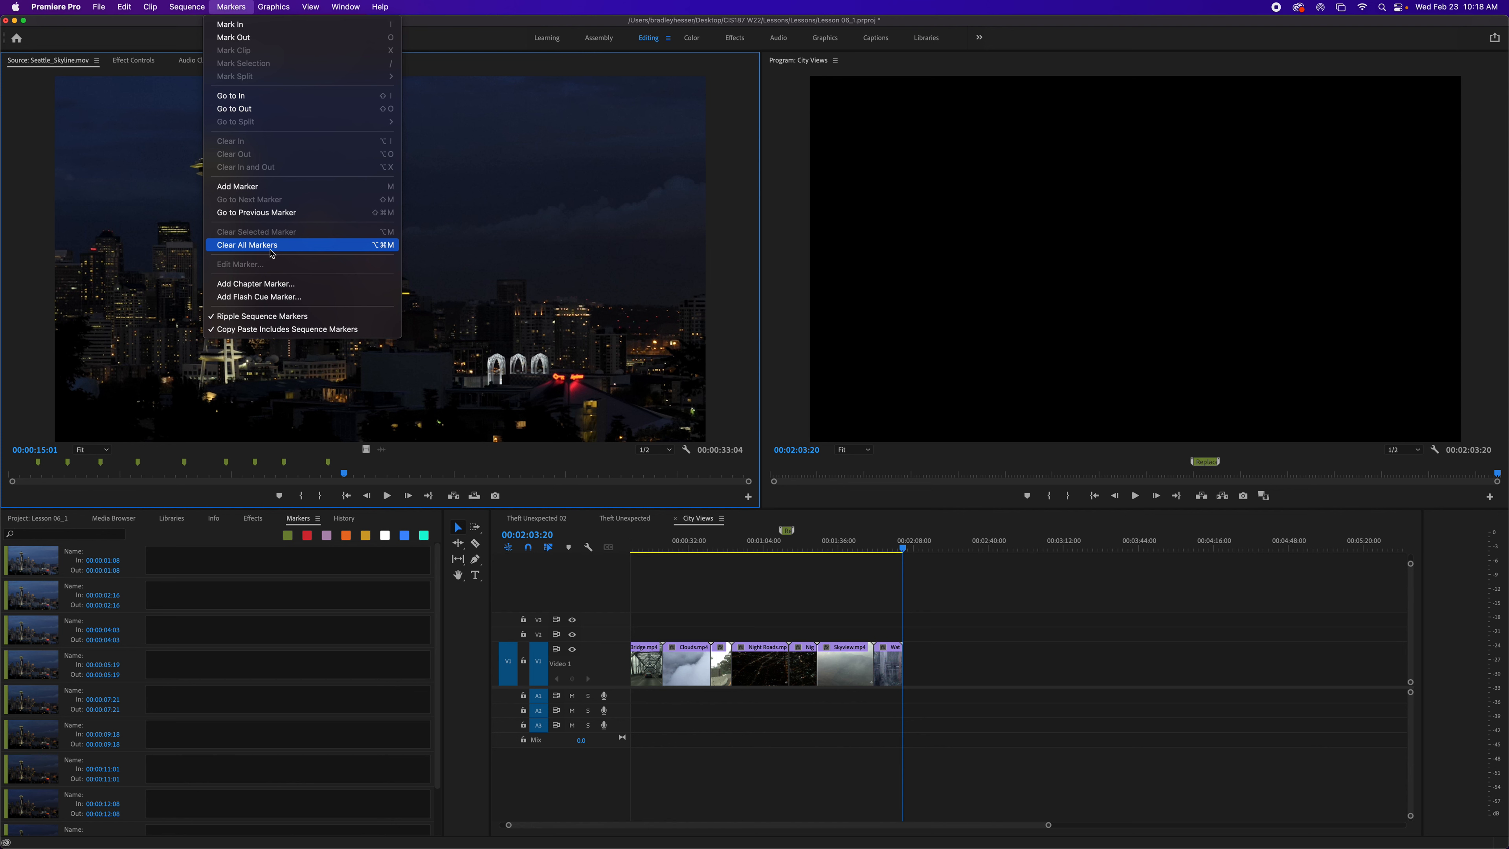
pyautogui.click(586, 298)
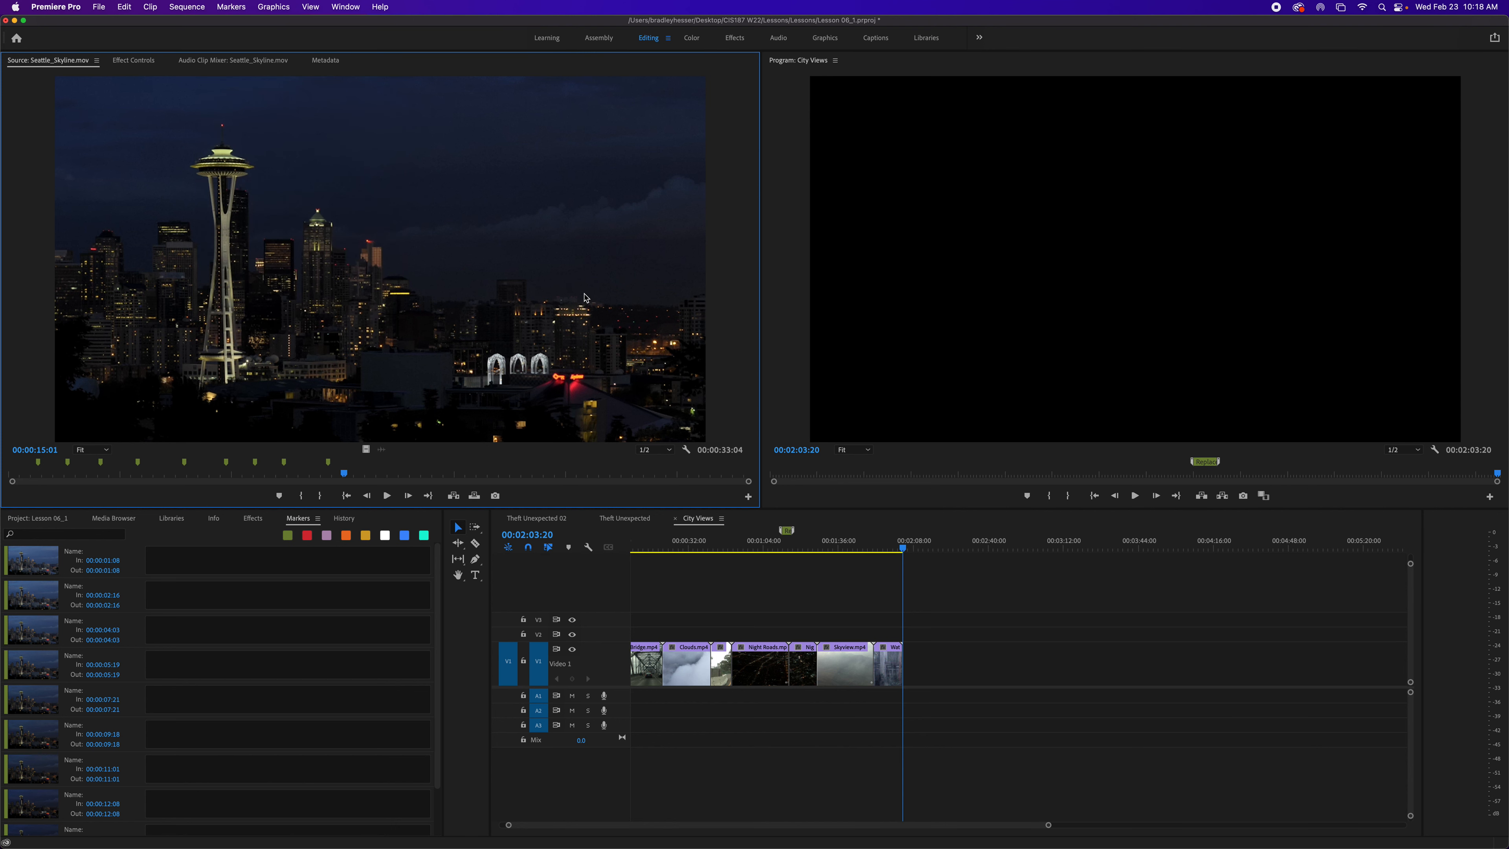
pyautogui.press('super+alt+shift+m')
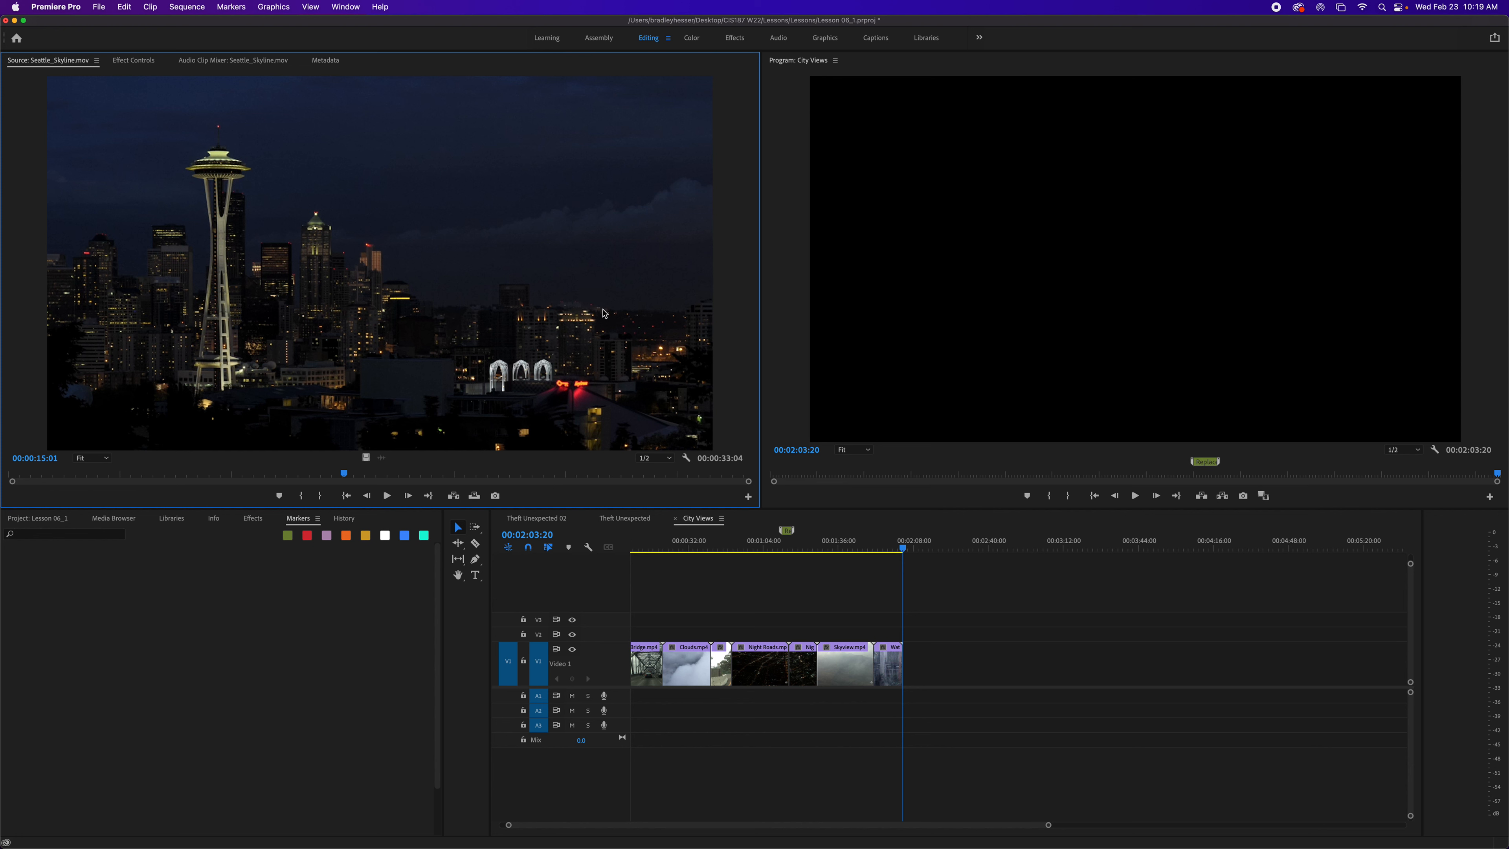
pyautogui.click(311, 614)
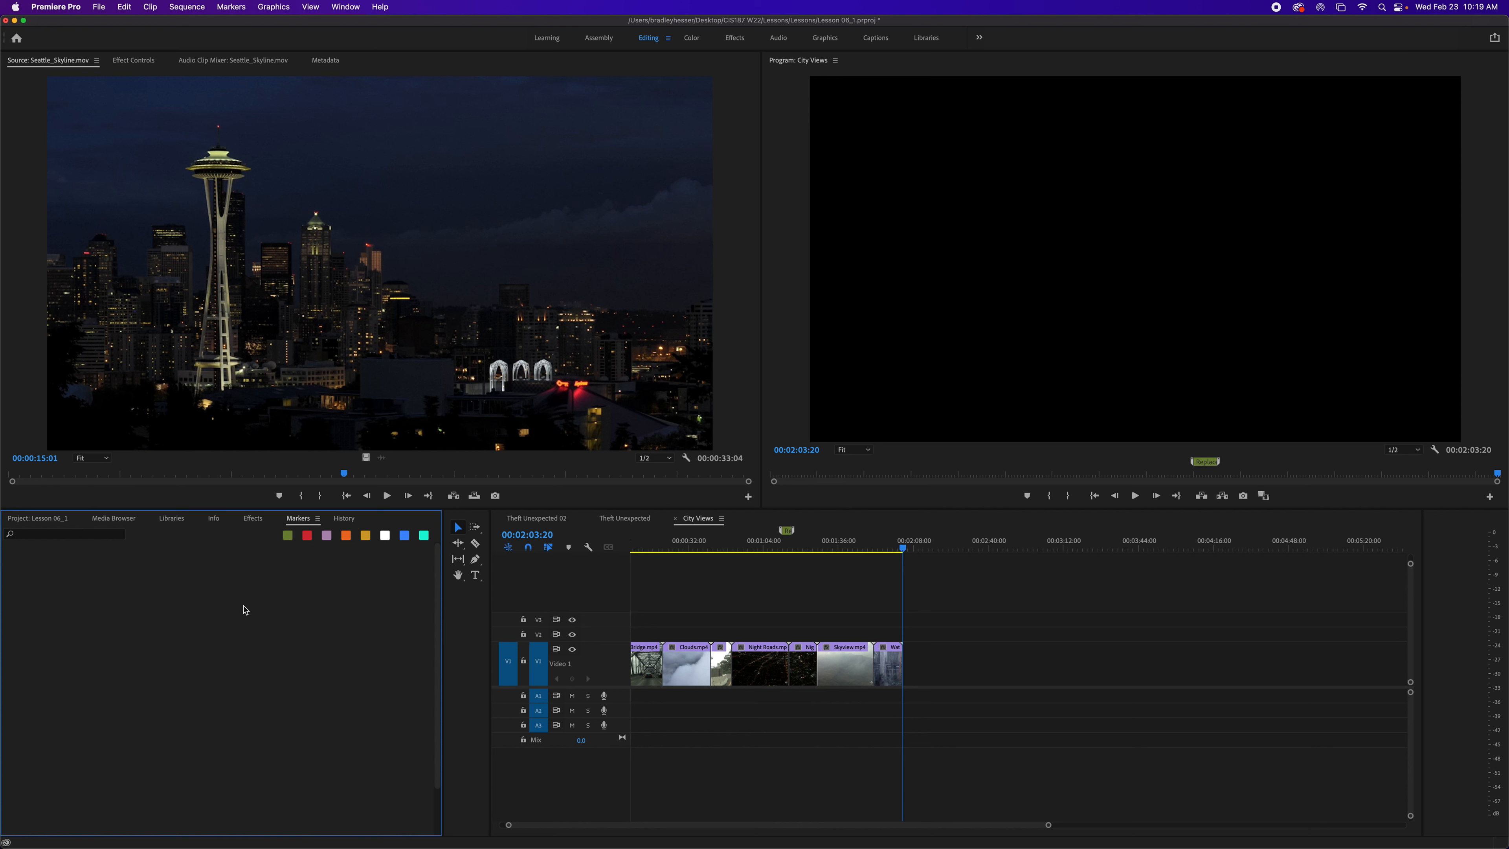
pyautogui.press('super+s')
pyautogui.click(236, 7)
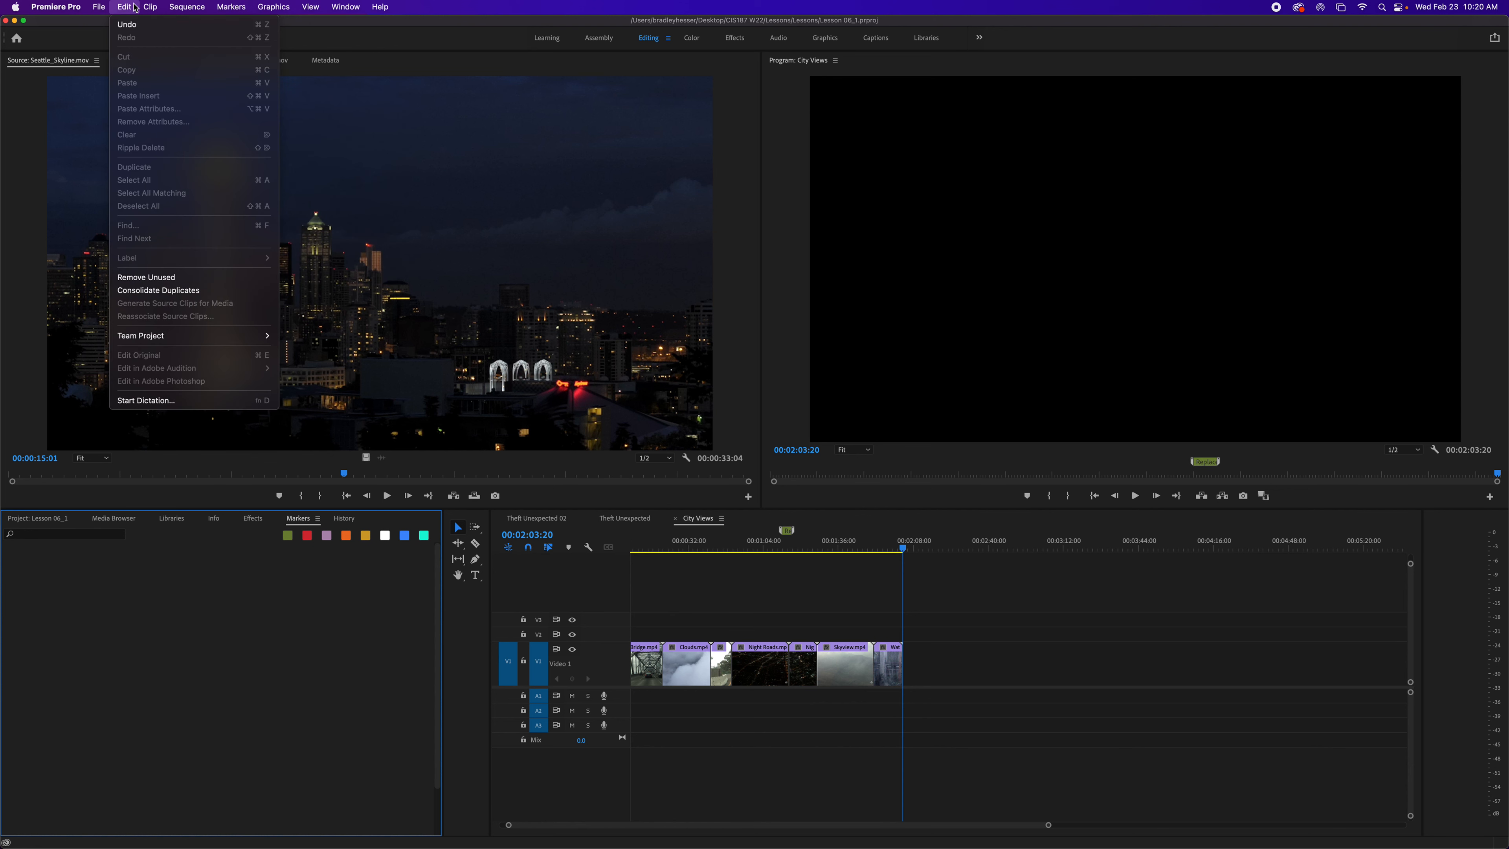
pyautogui.moveTo(102, 8)
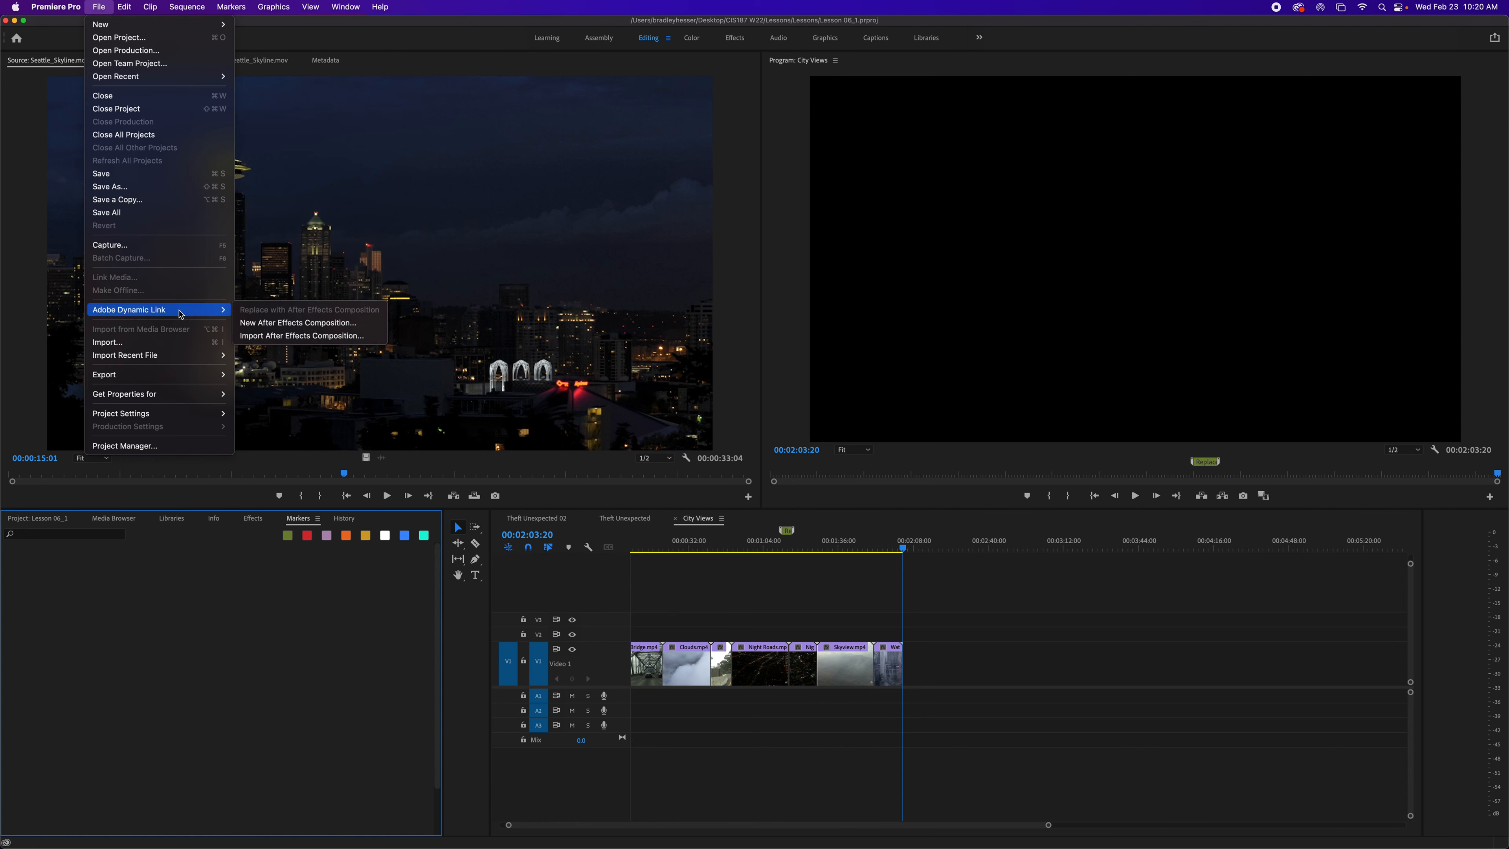
pyautogui.moveTo(193, 384)
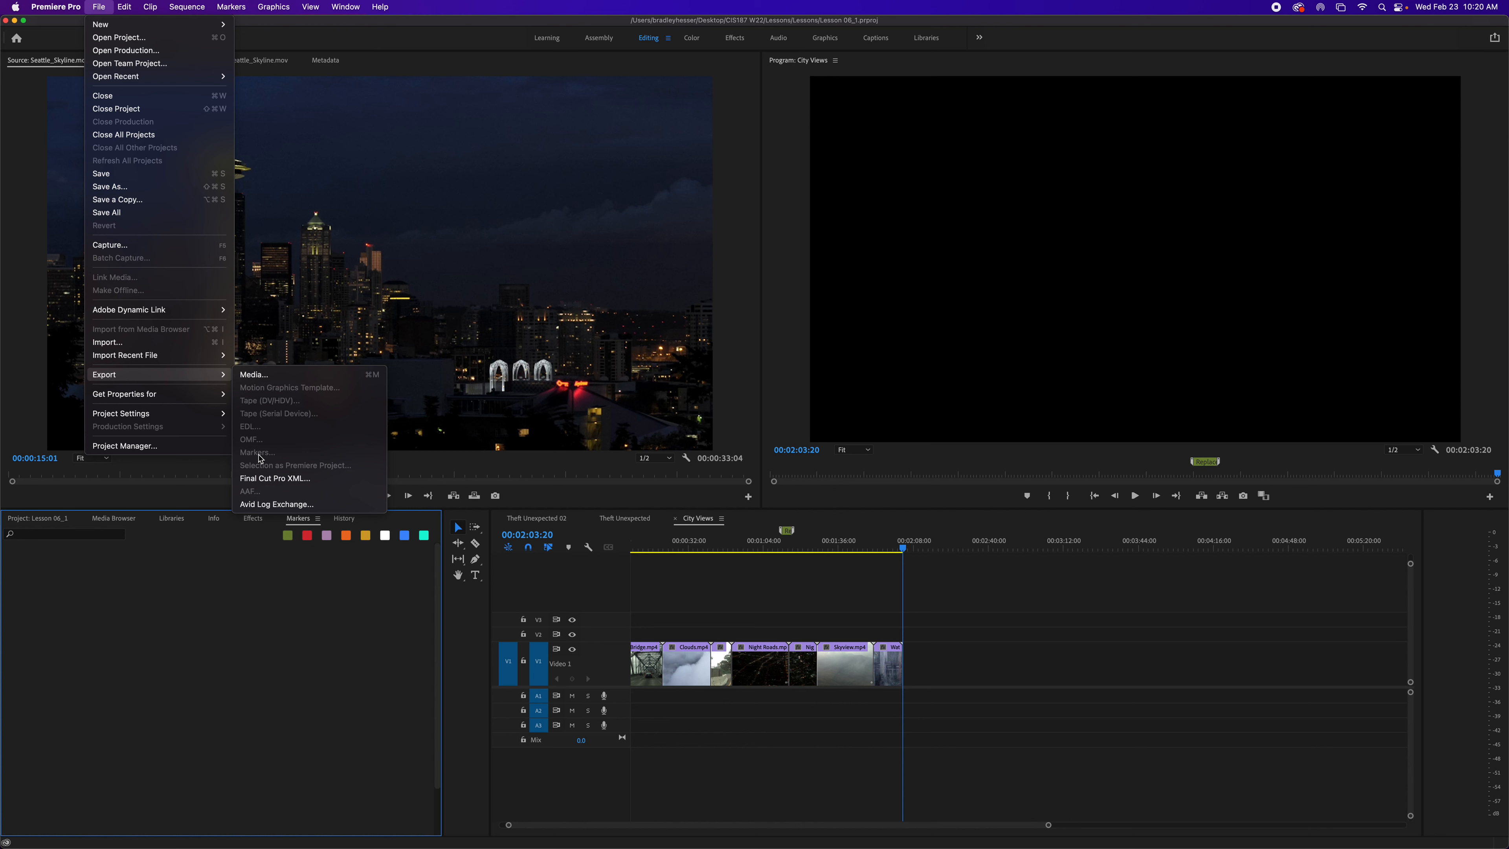
pyautogui.click(280, 579)
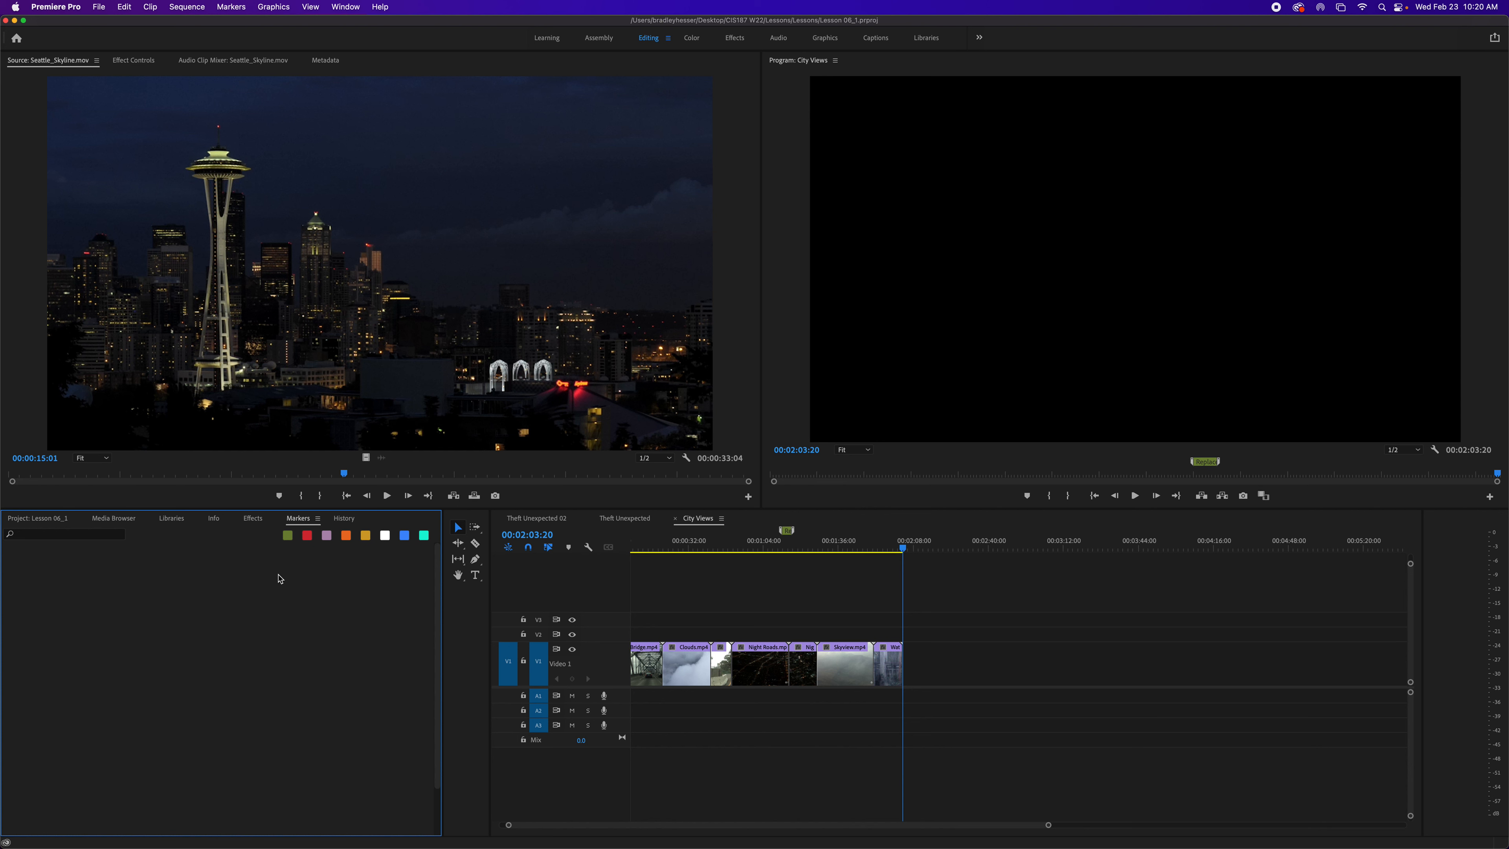
pyautogui.click(123, 7)
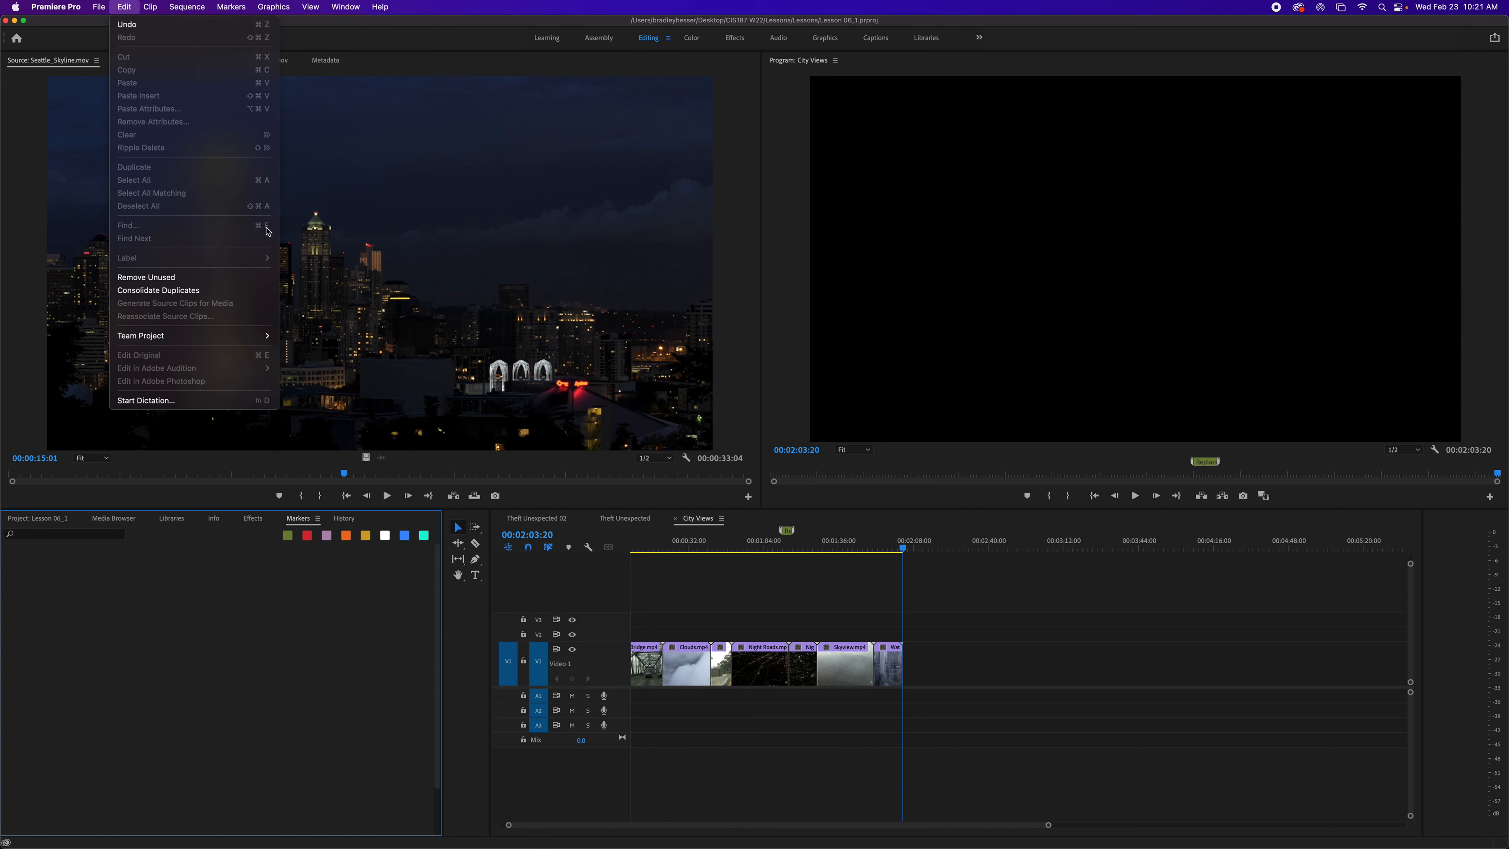
pyautogui.click(821, 623)
pyautogui.click(813, 616)
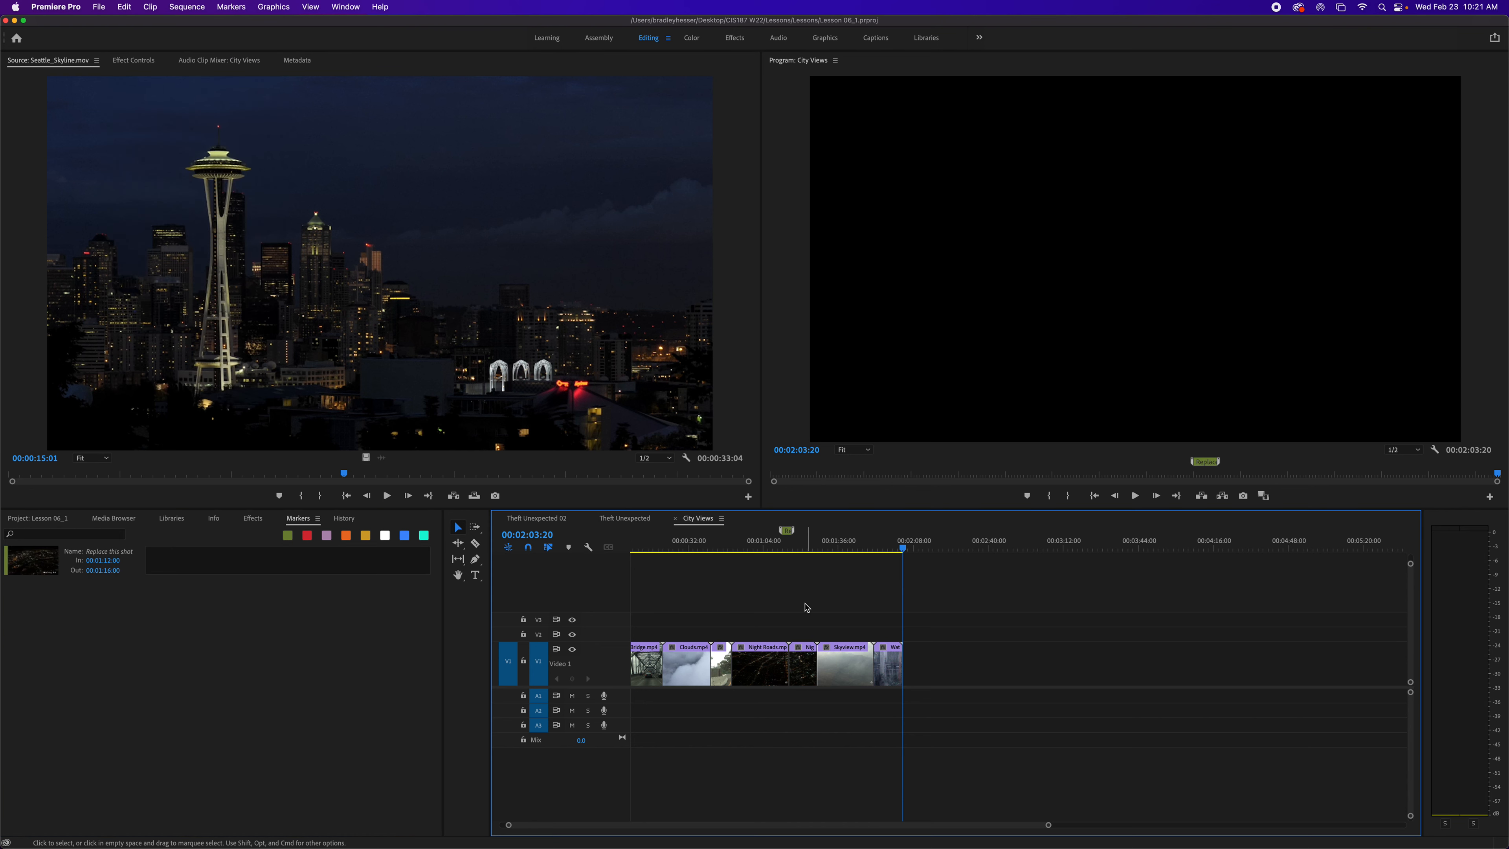
# - Search the City Views timeline for items whose name contains "excuse"
pyautogui.press('super+f')
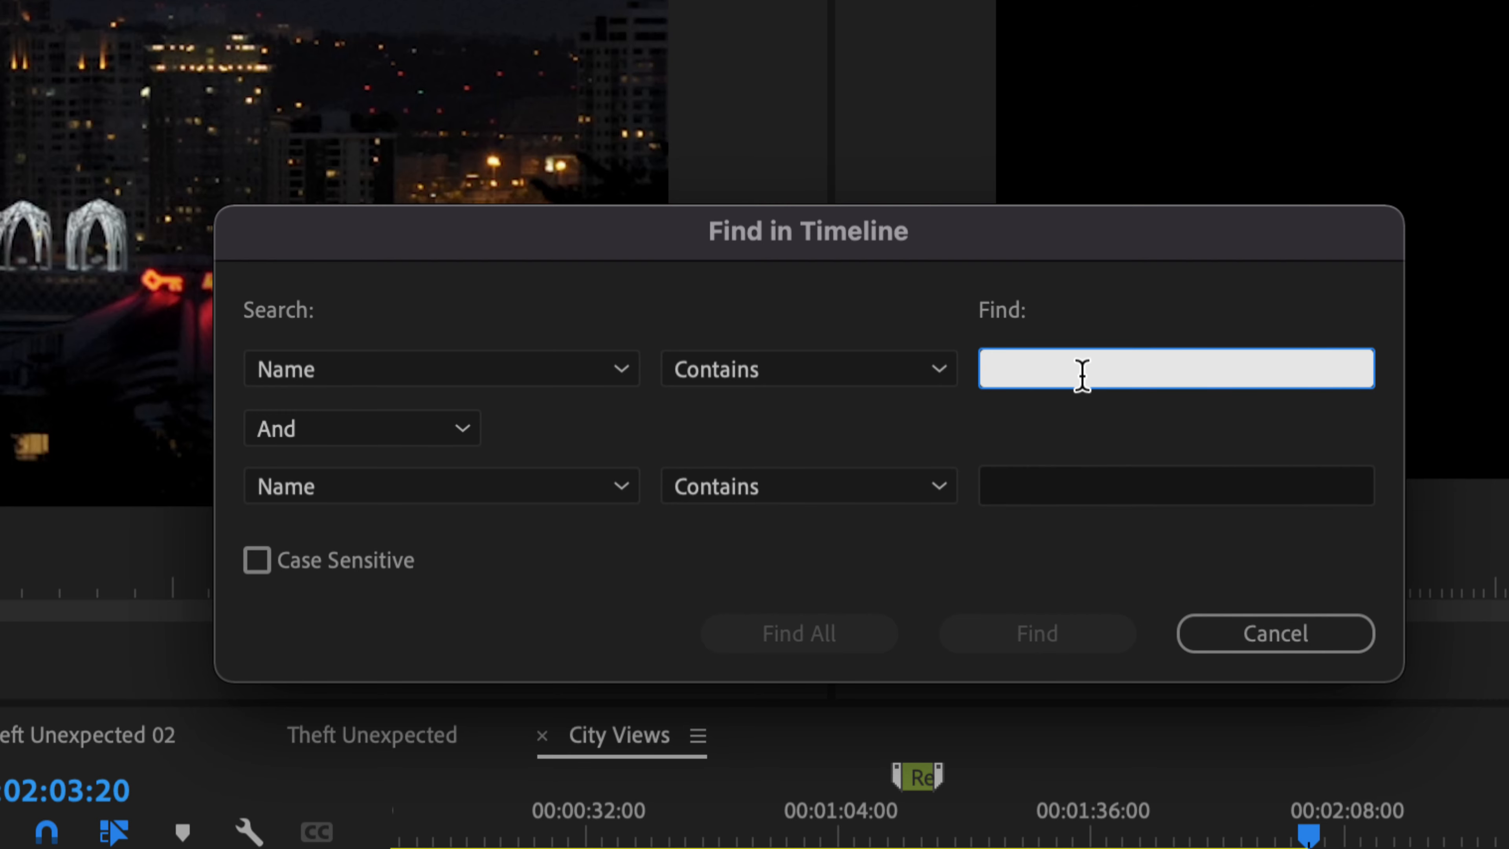
pyautogui.write('excuse')
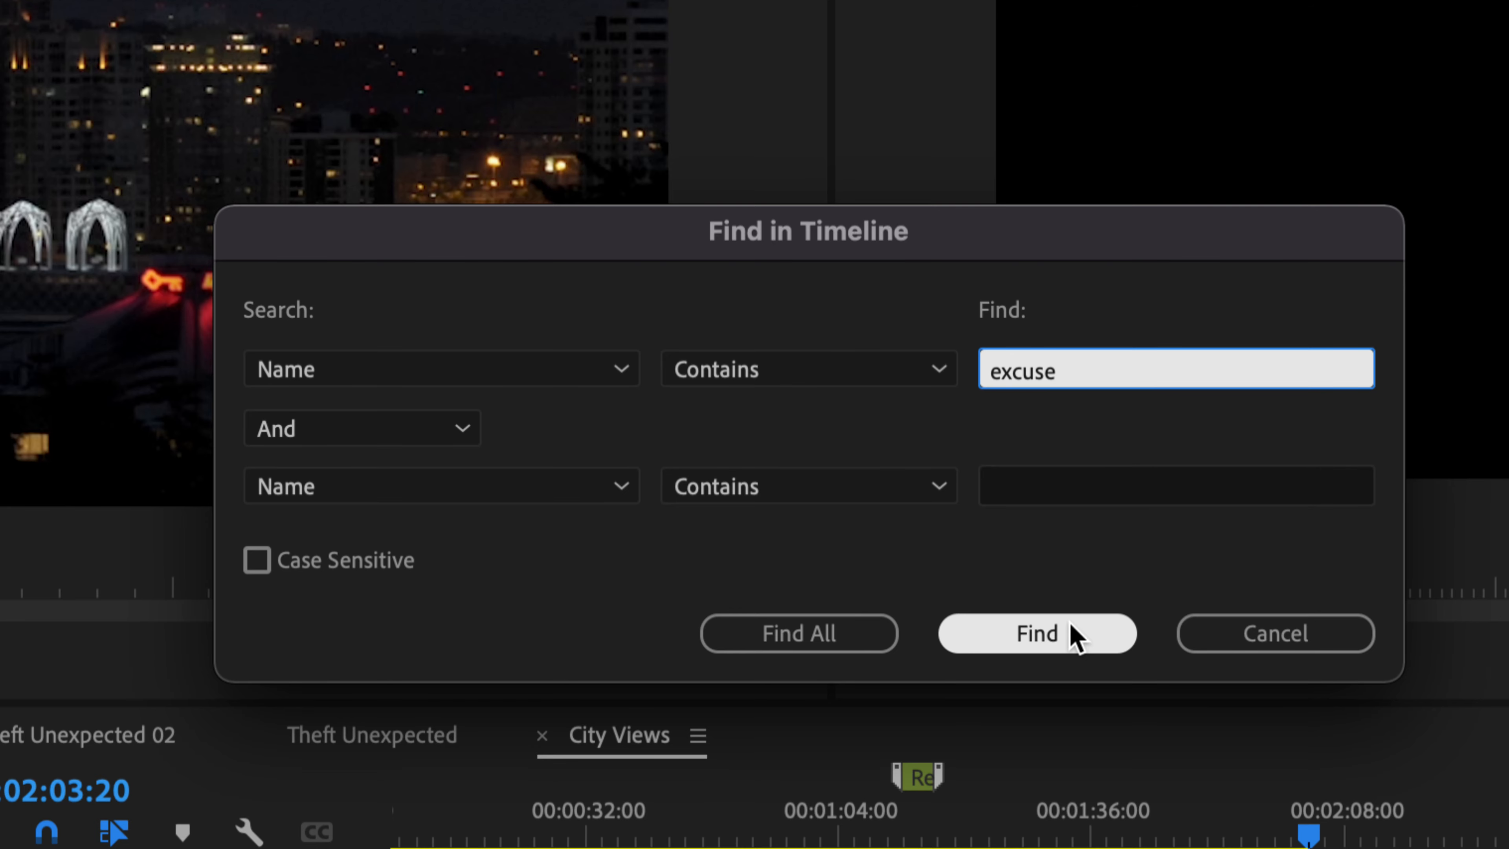
pyautogui.click(1075, 636)
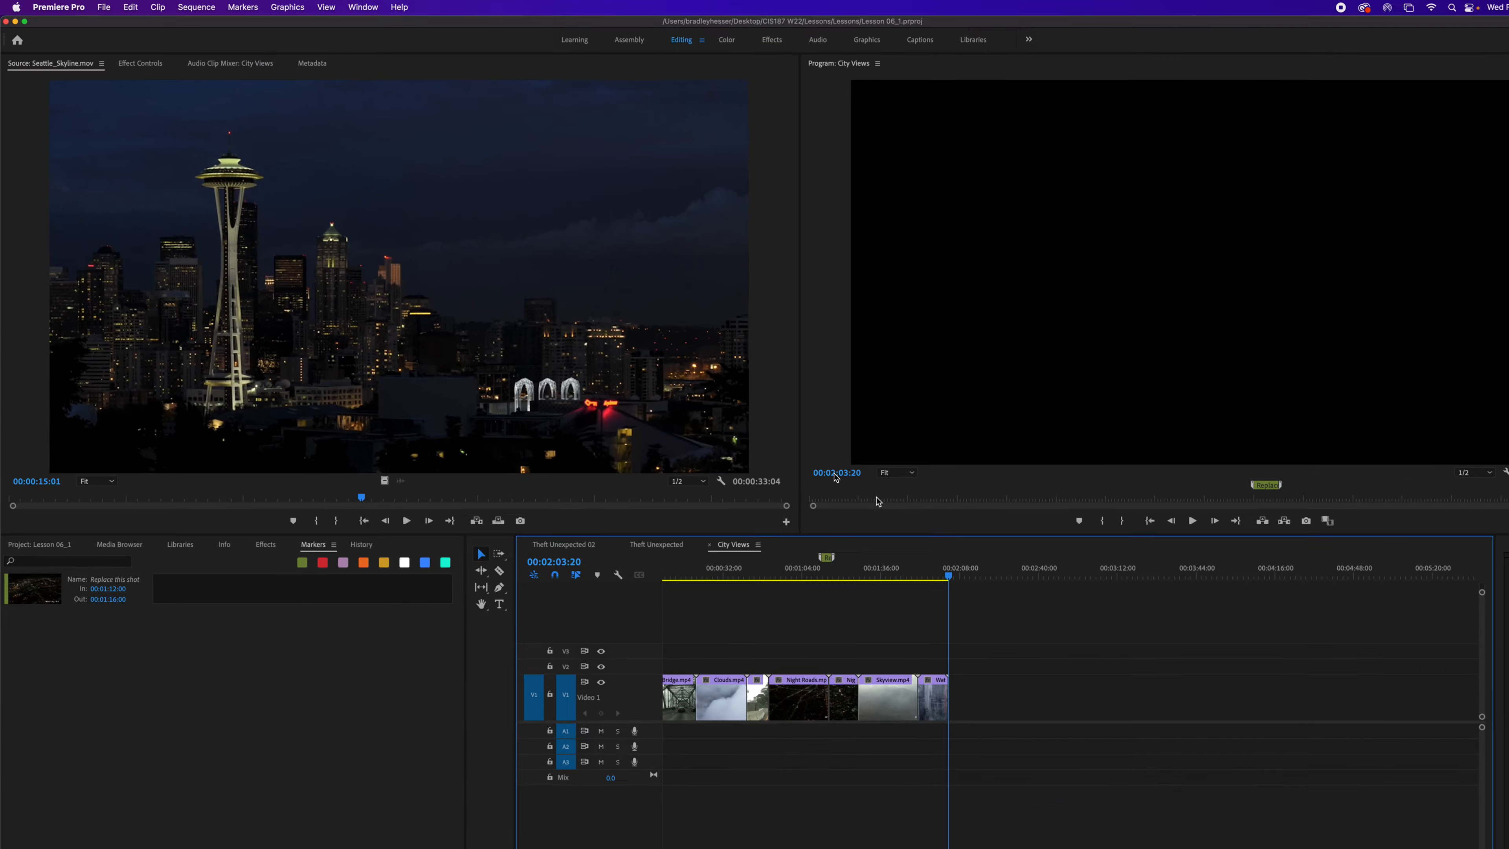
pyautogui.hscroll(10, 751, 629)
pyautogui.hscroll(-10, 752, 632)
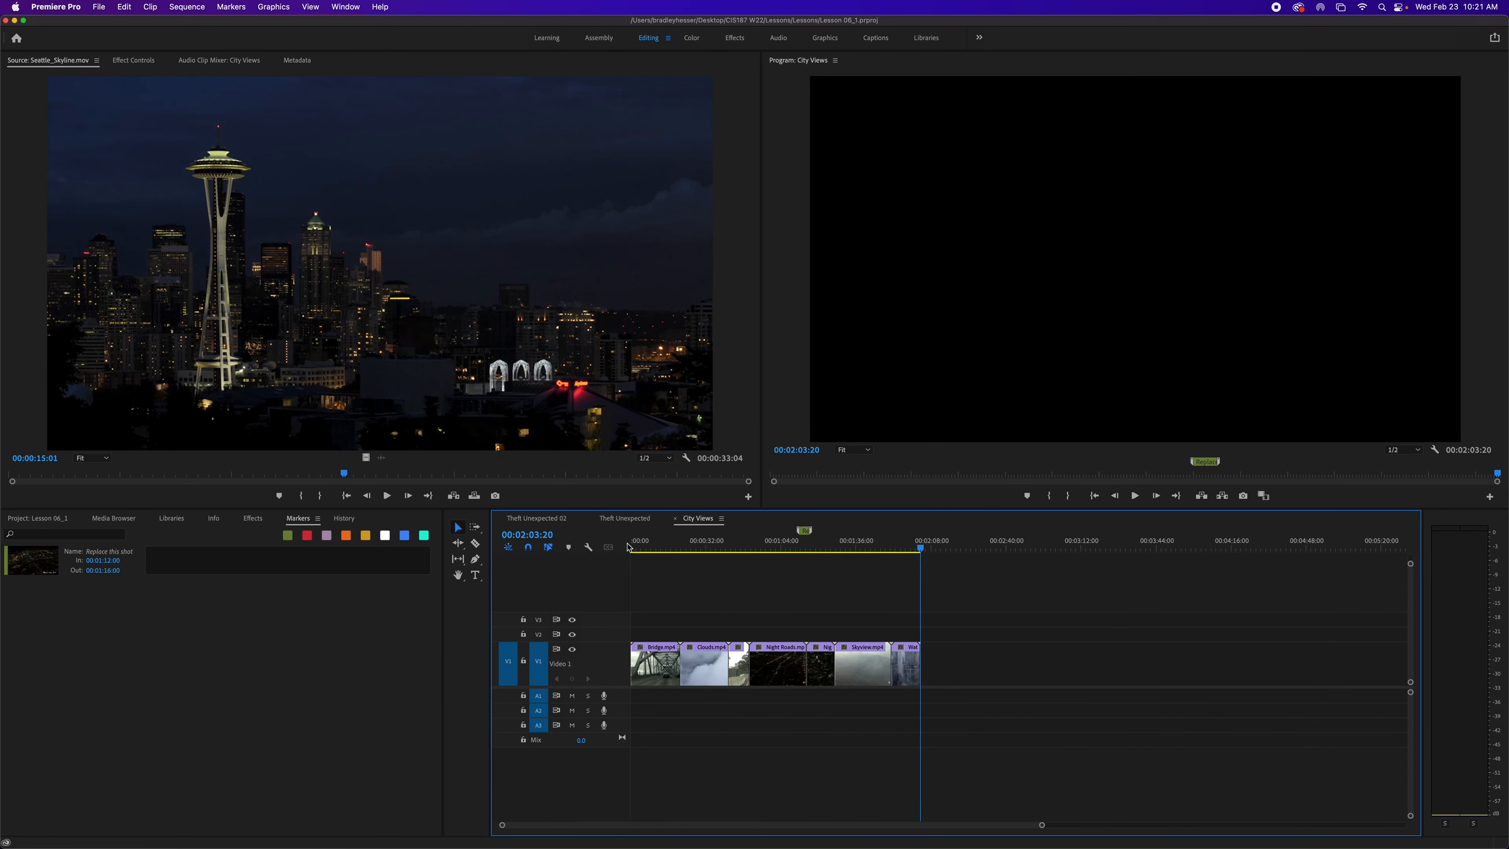
# - Switch to the Theft Unexpected sequence and find the clips whose names contain "excuse"
pyautogui.click(624, 518)
pyautogui.hscroll(-10, 771, 602)
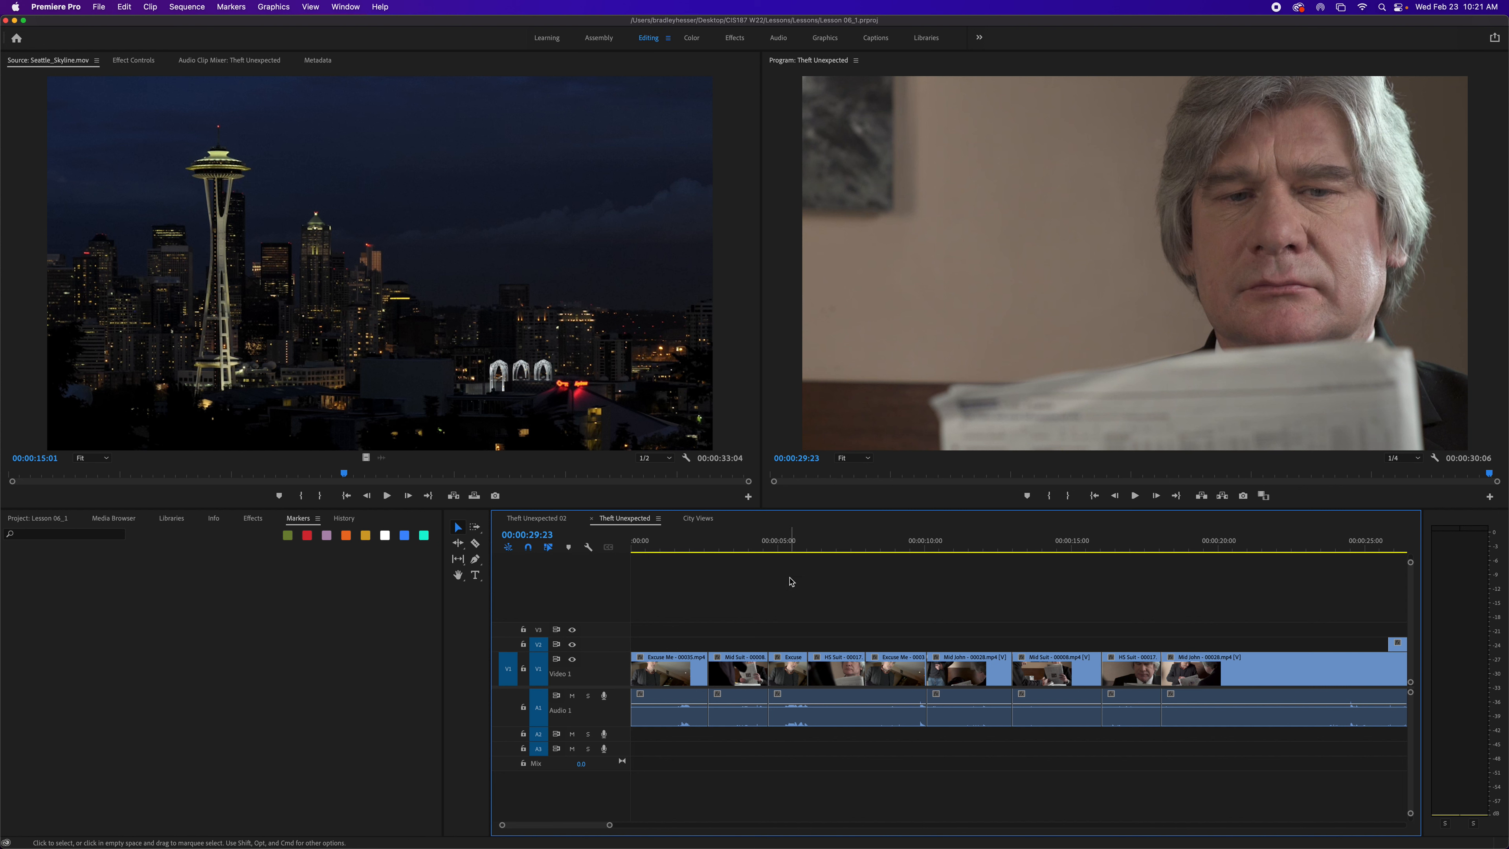
pyautogui.press('super+f')
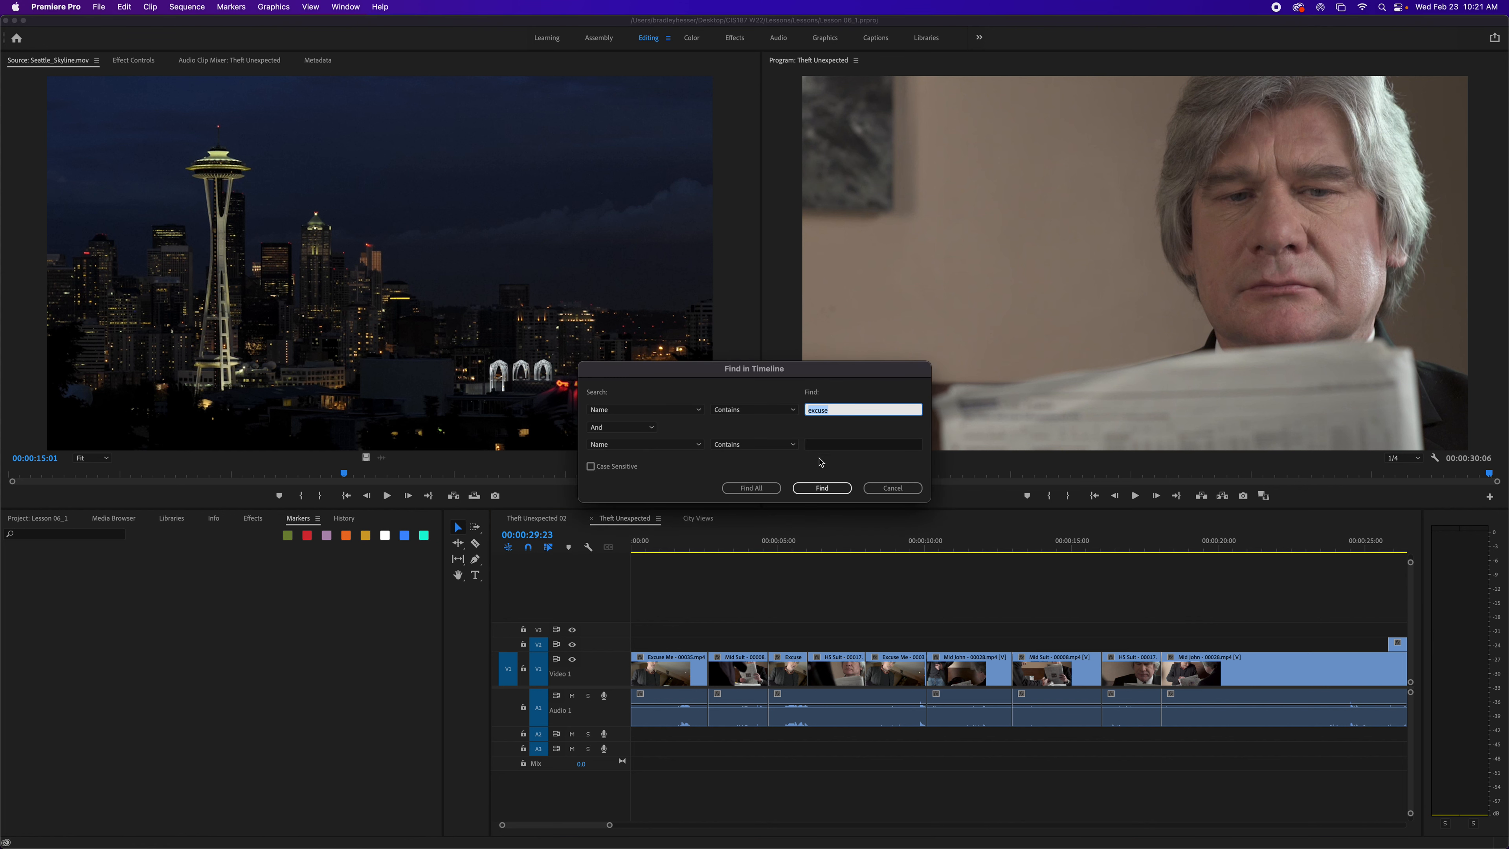
pyautogui.click(822, 489)
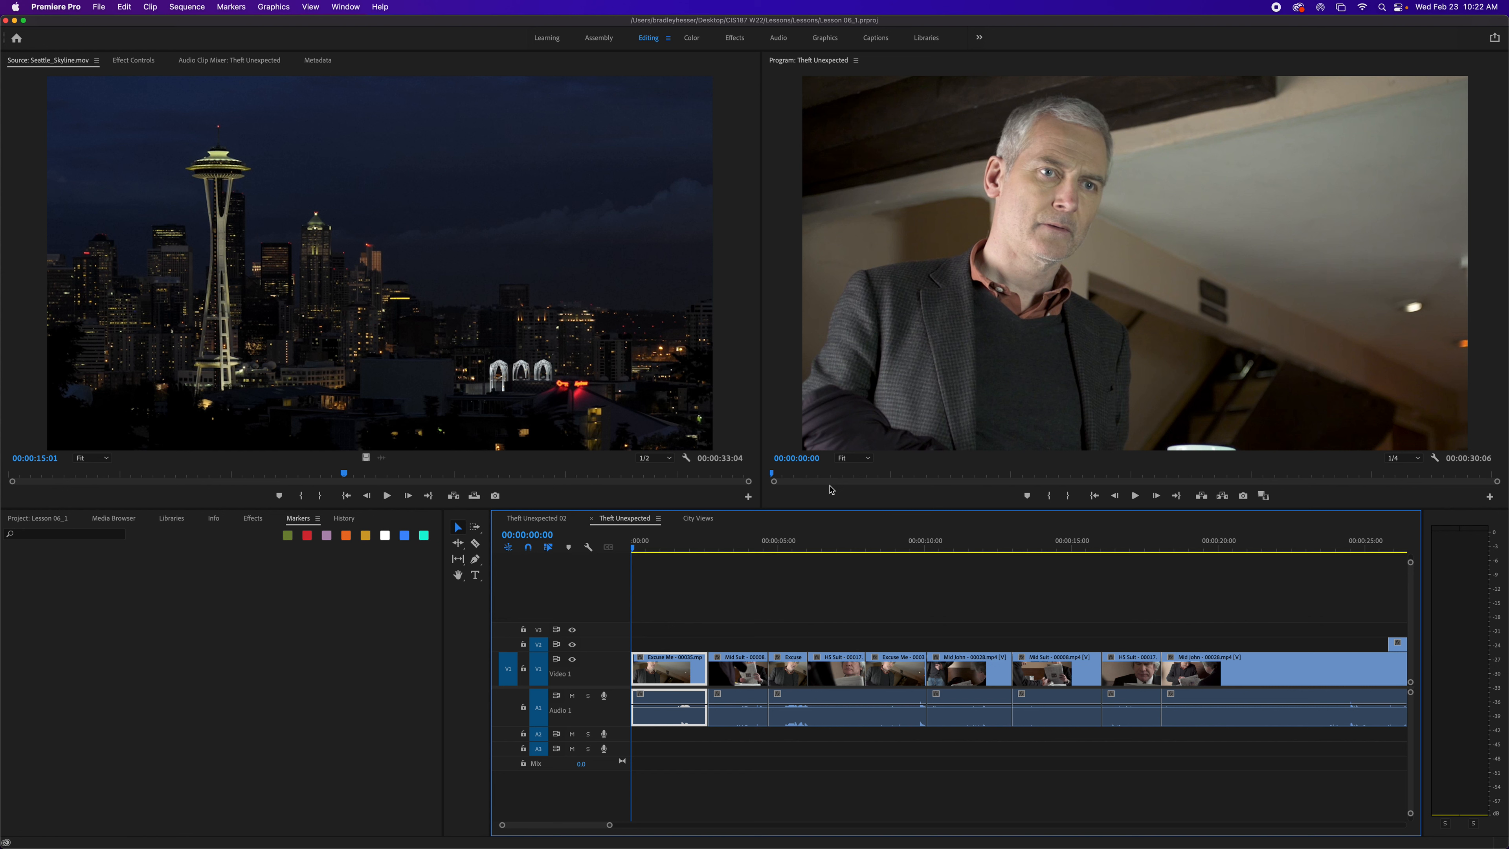
pyautogui.press('g')
pyautogui.click(753, 494)
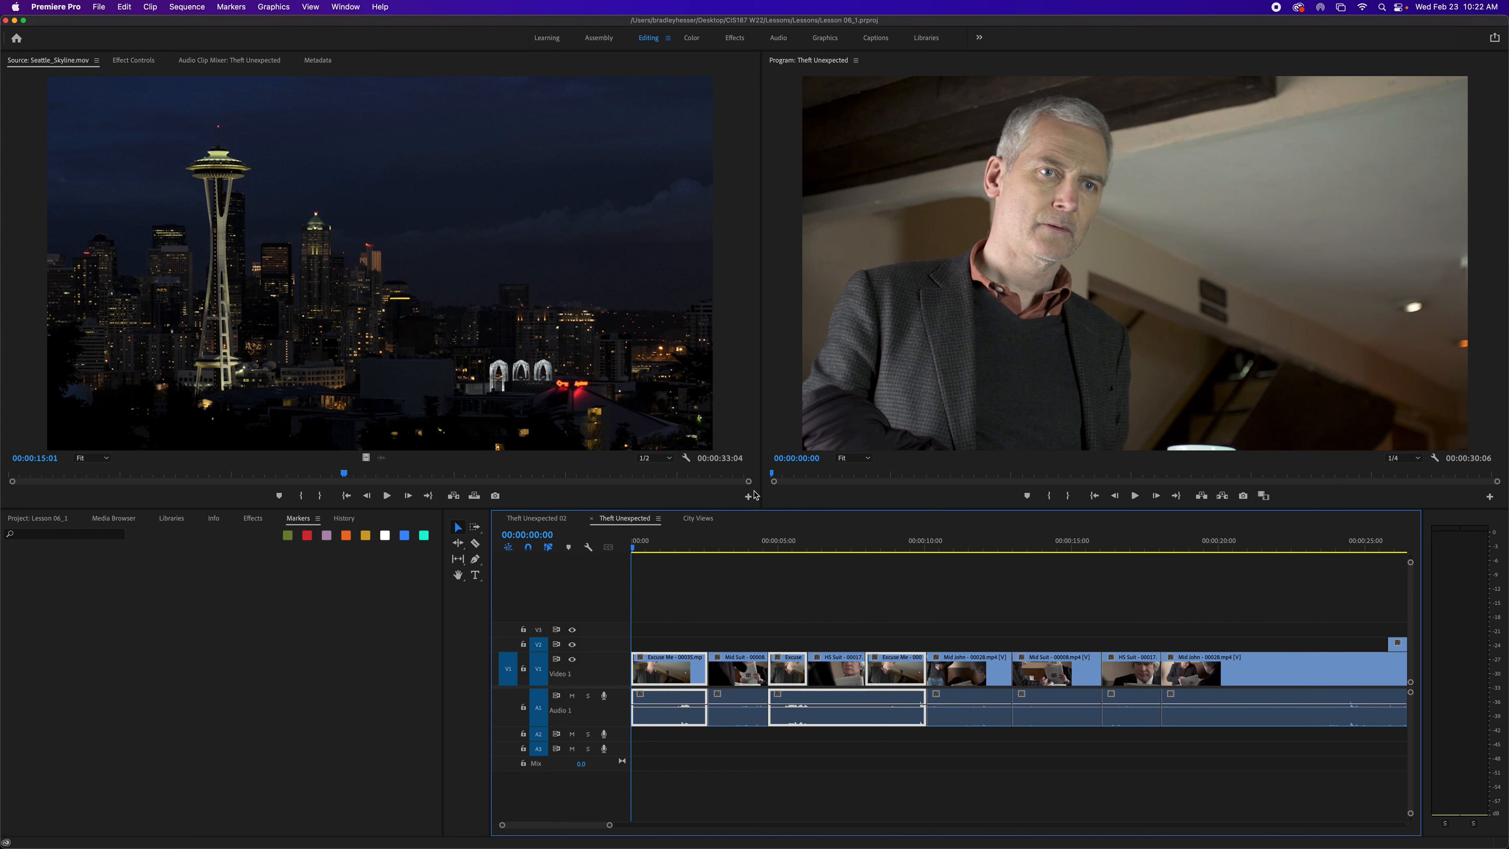
# - Search Theft Unexpected for clips whose names contain both "excuse" and "sul"
pyautogui.press('super+f')
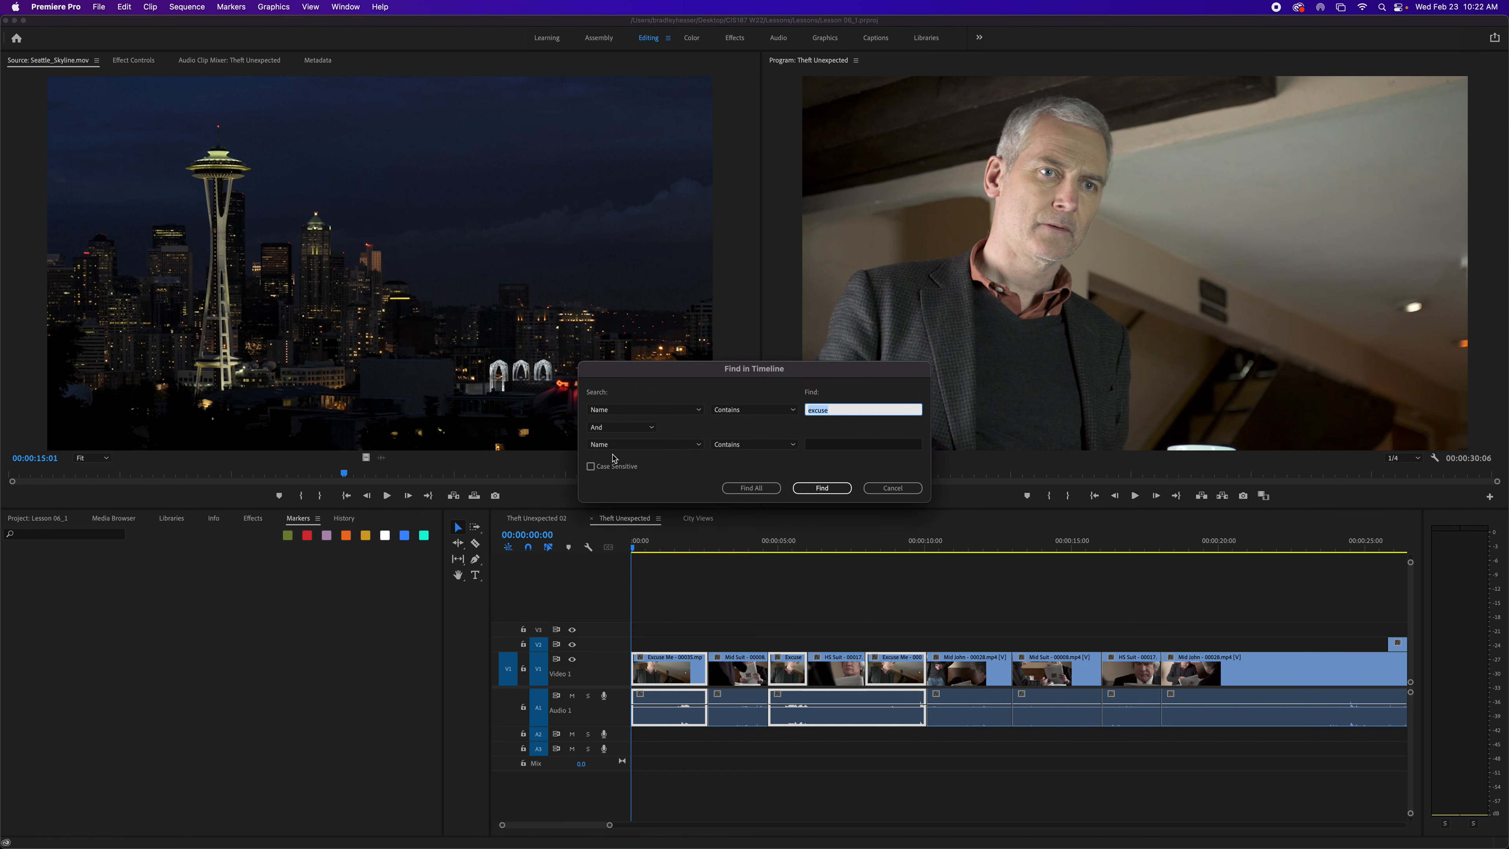
pyautogui.click(859, 449)
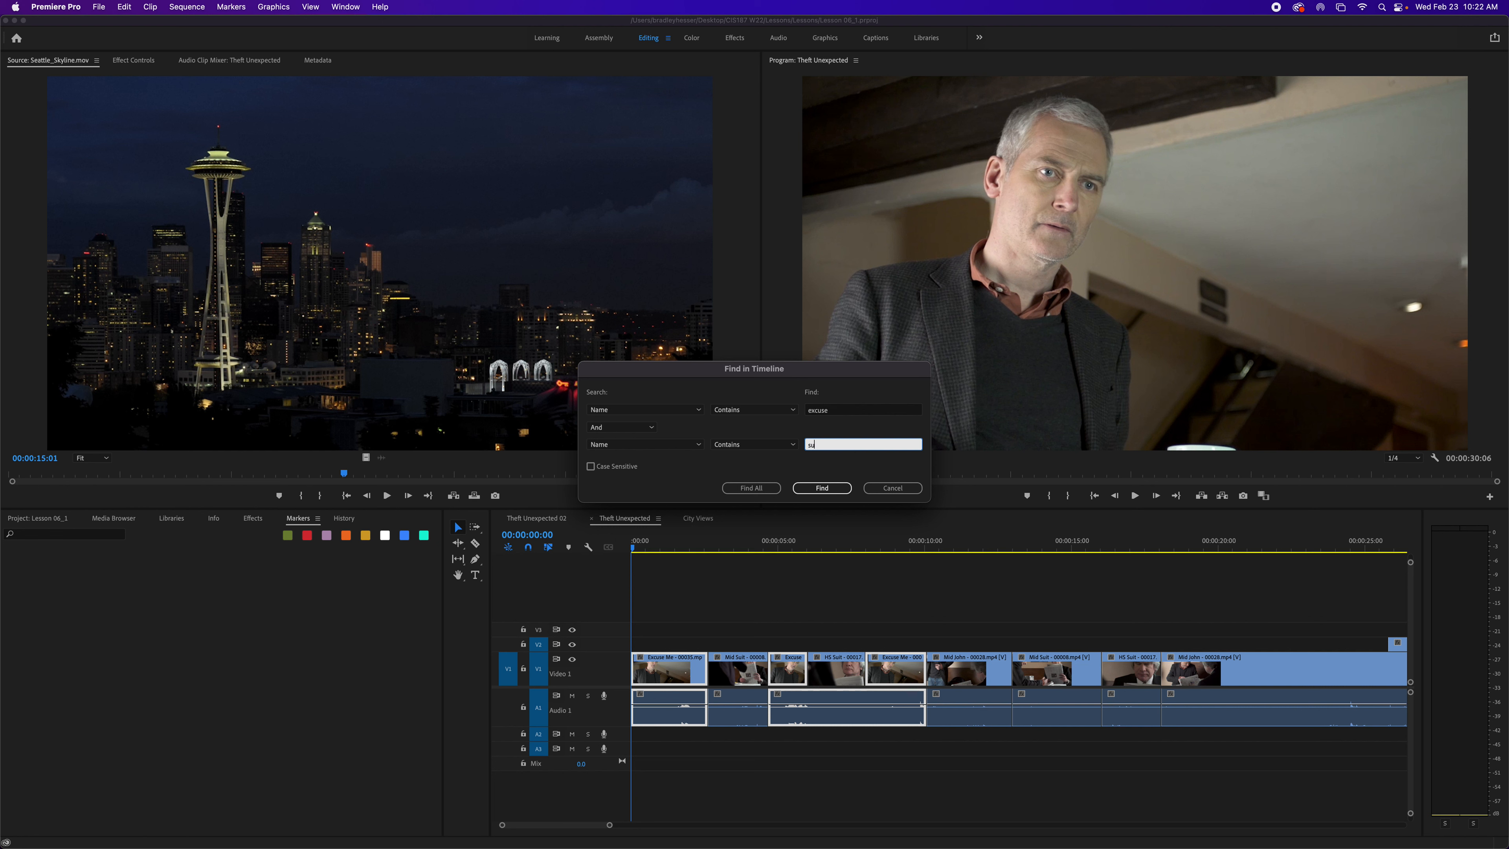
pyautogui.click(838, 491)
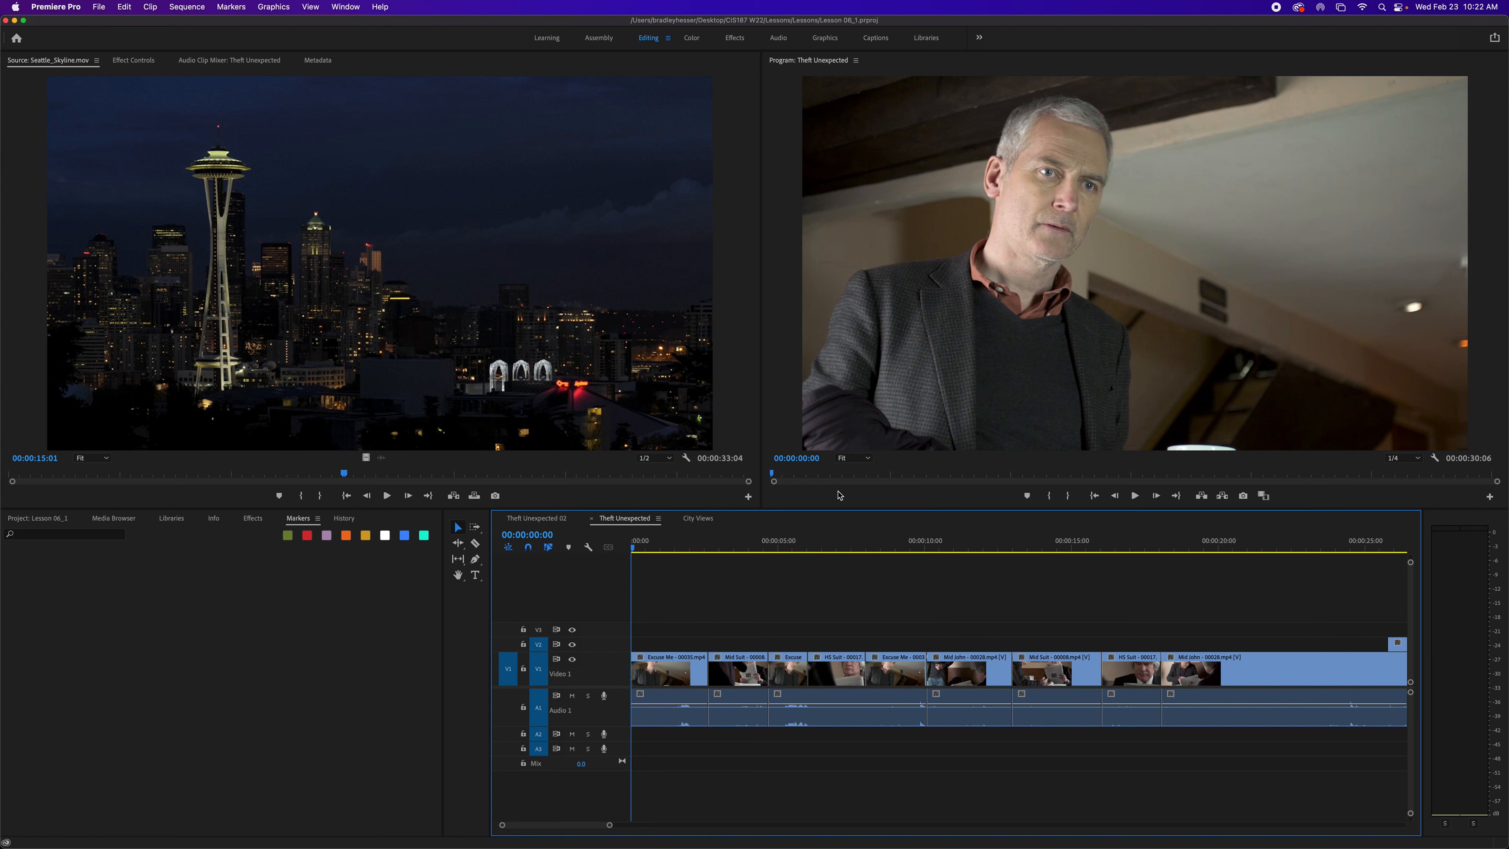
# - Find all clips in Theft Unexpected whose names contain "excuse" or "sul", then deselect them
pyautogui.press('super+f')
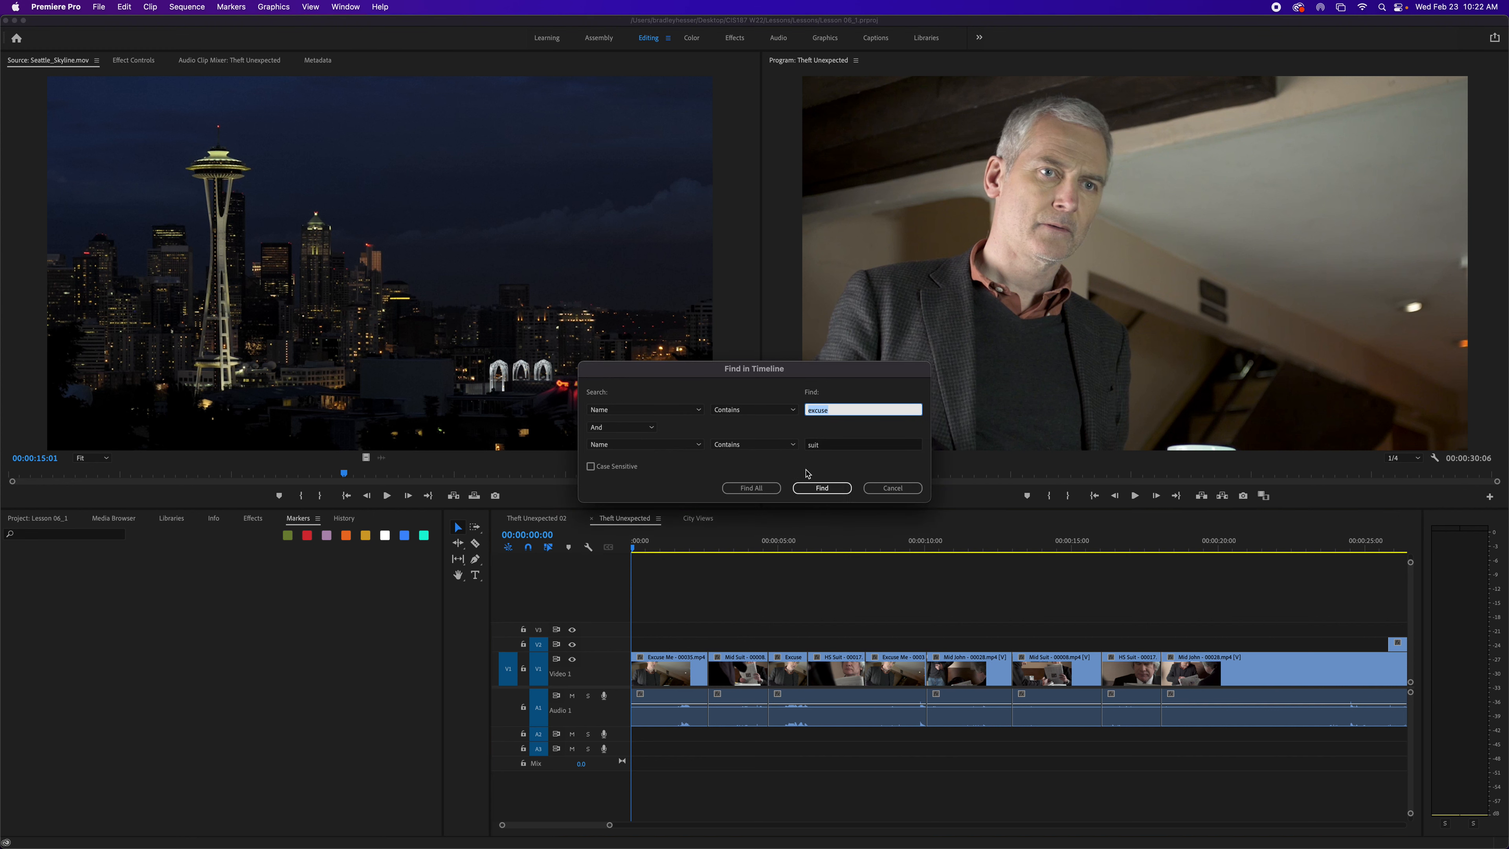
pyautogui.click(620, 429)
pyautogui.click(603, 452)
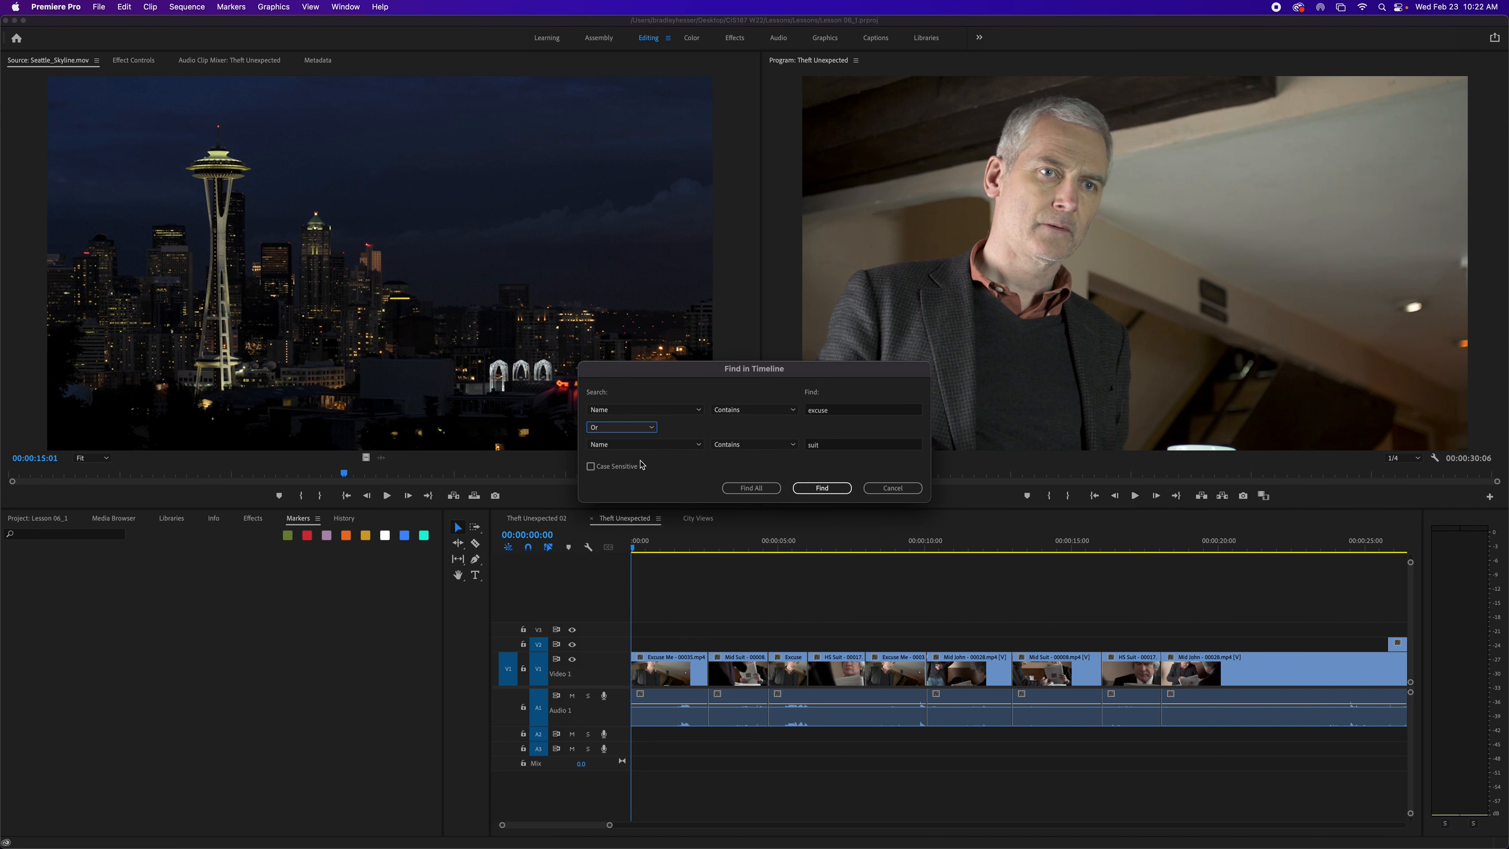
pyautogui.click(755, 491)
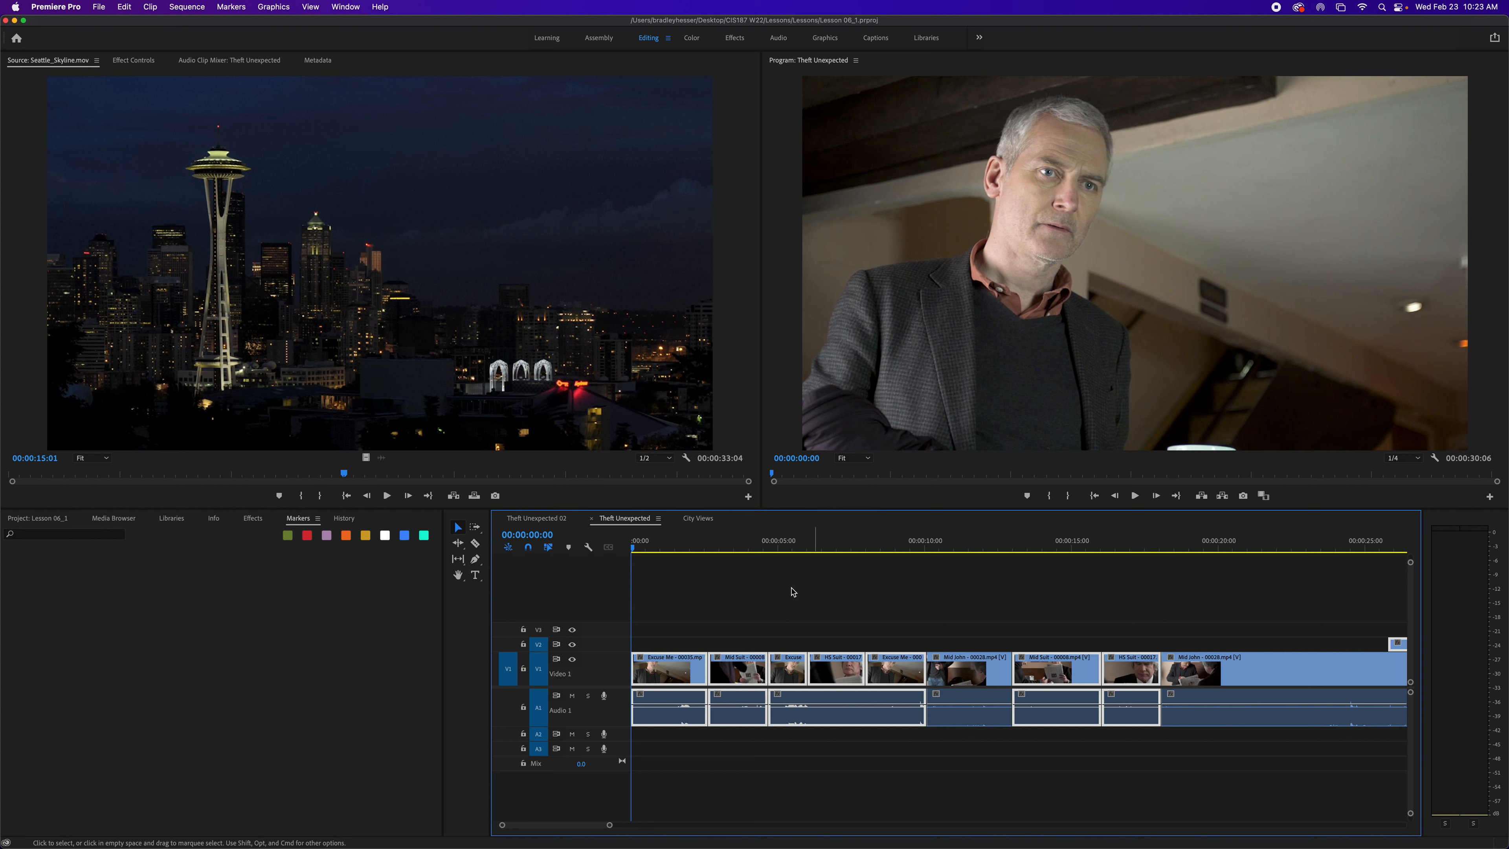
pyautogui.click(752, 602)
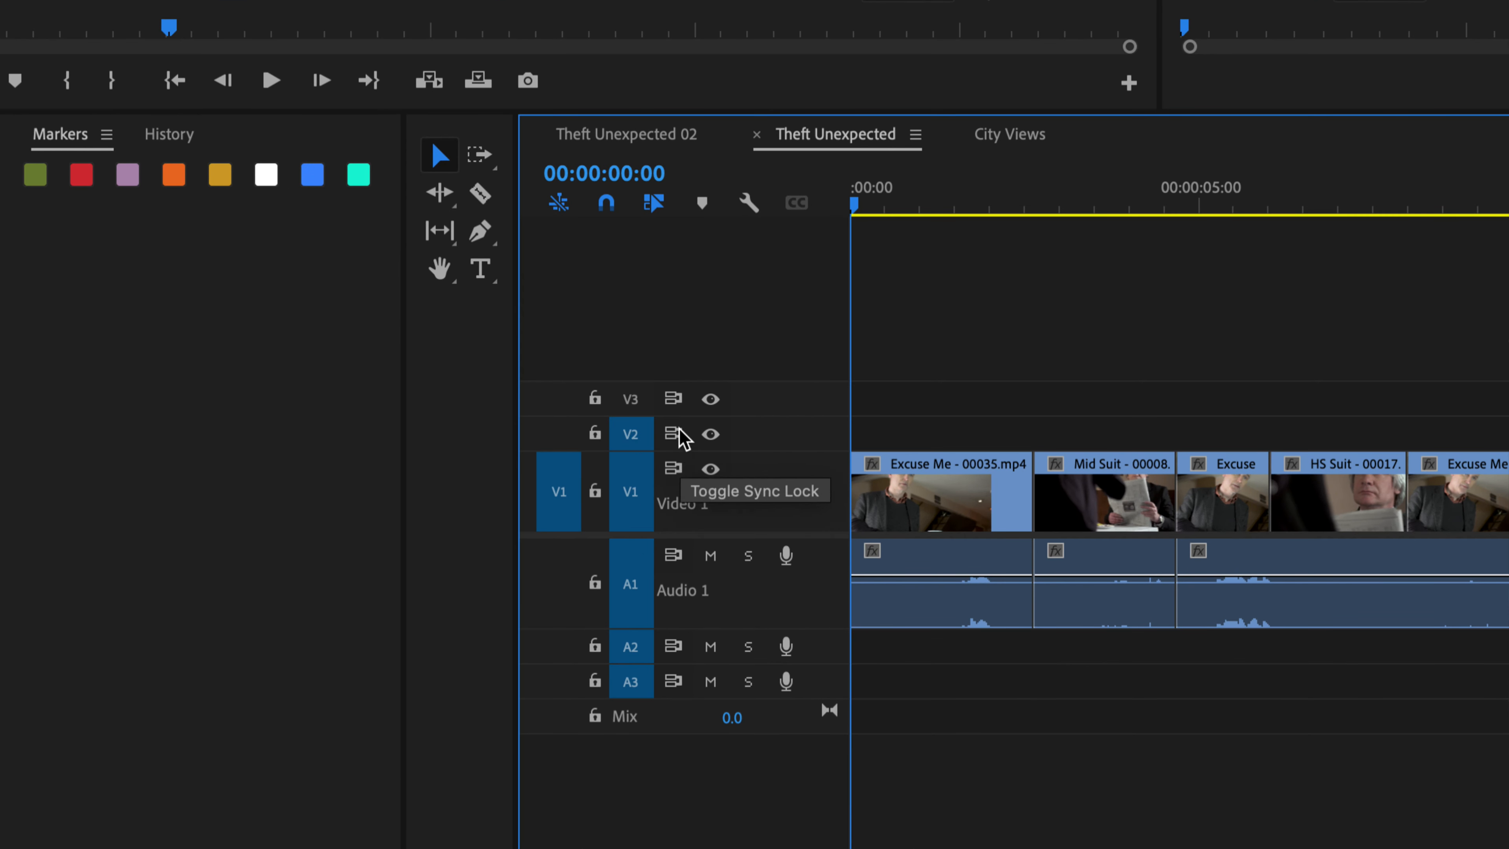
# - Turn off sync lock for the Video 1 track and lock the Video 1 track
pyautogui.click(674, 469)
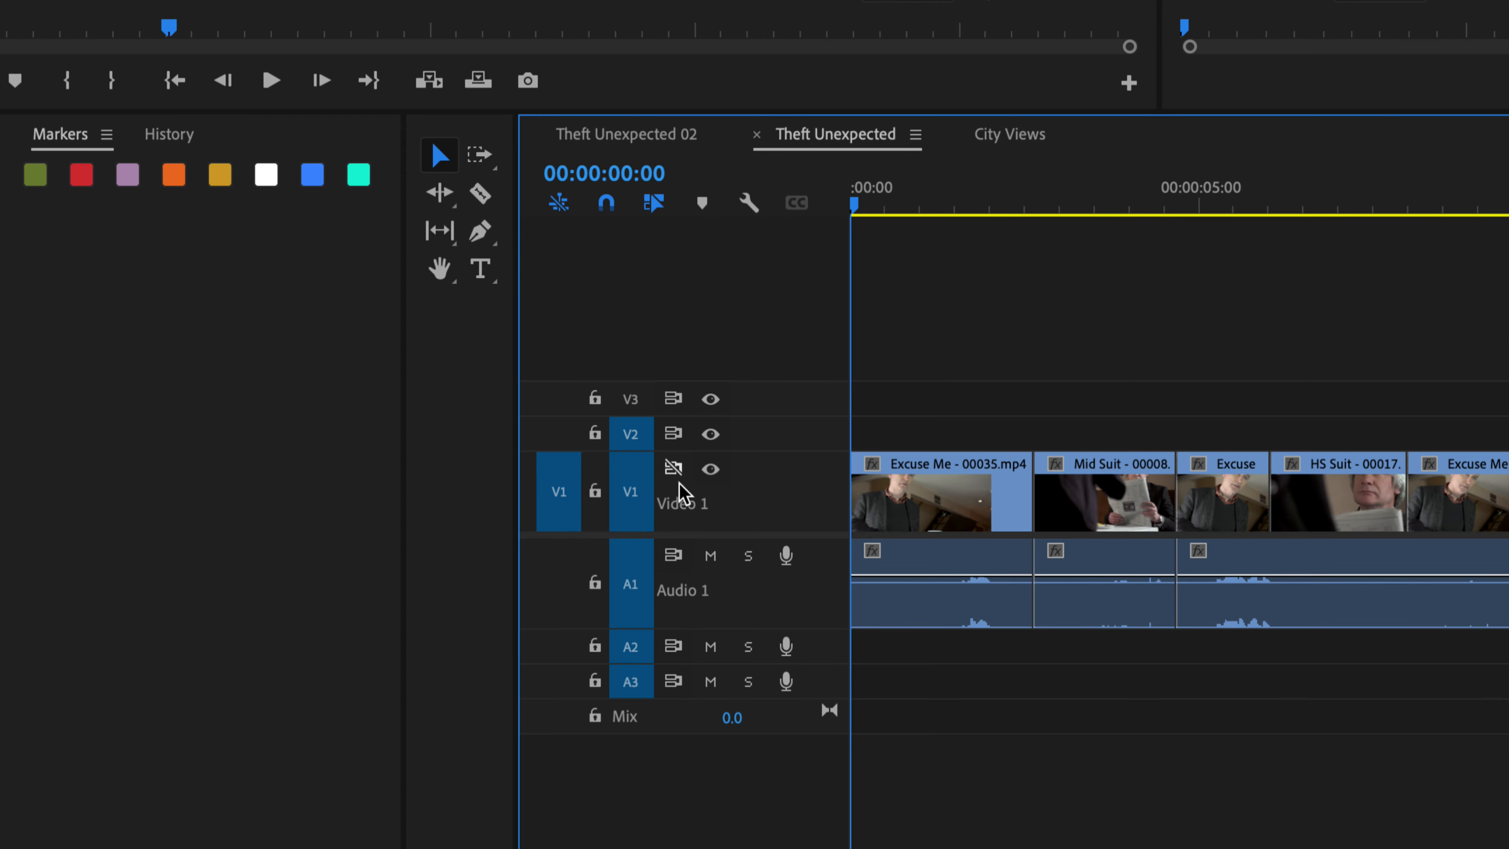
pyautogui.click(594, 494)
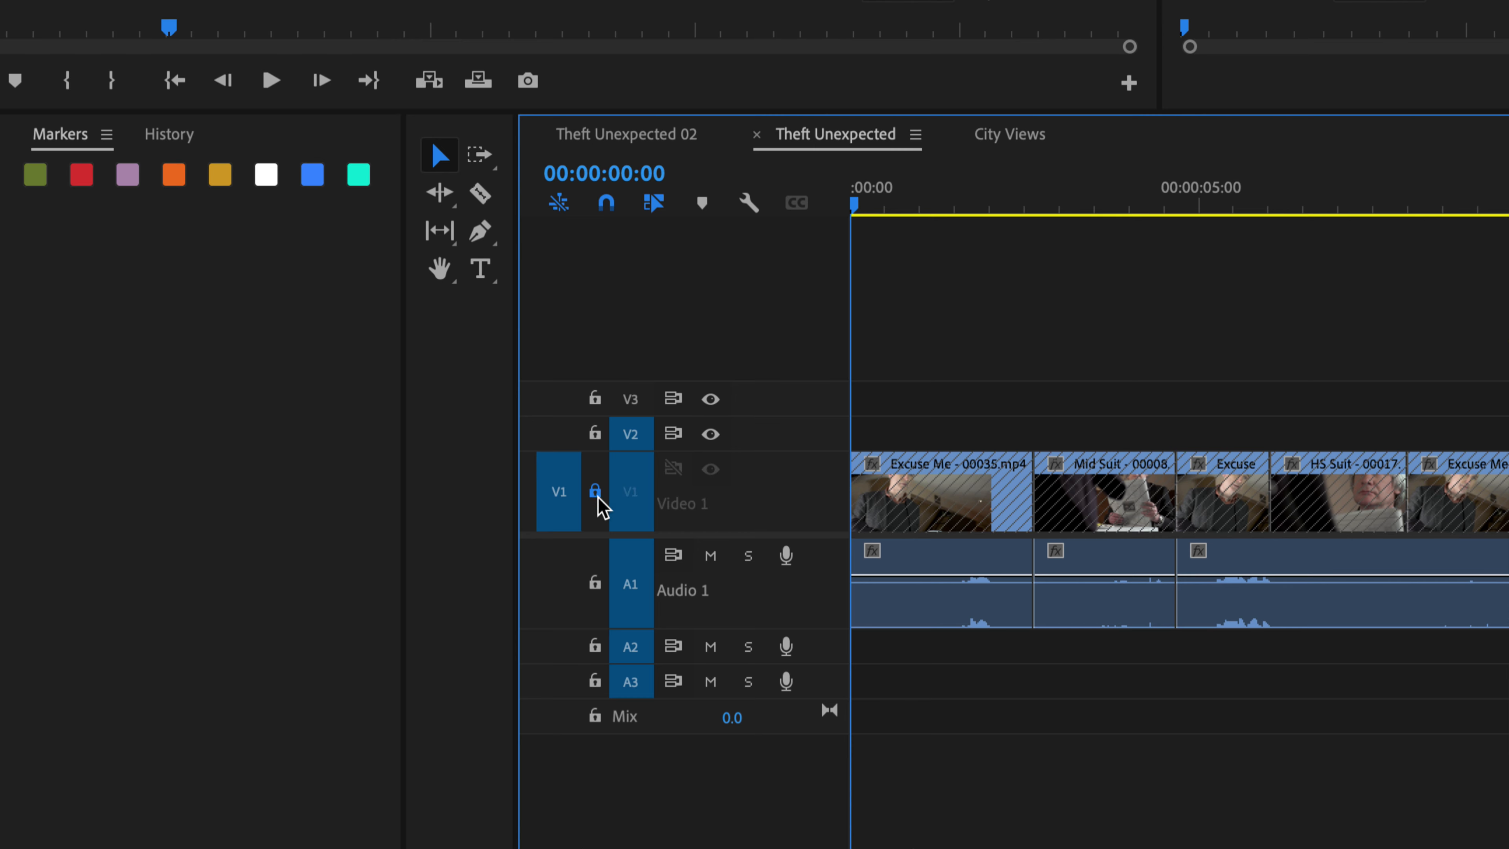
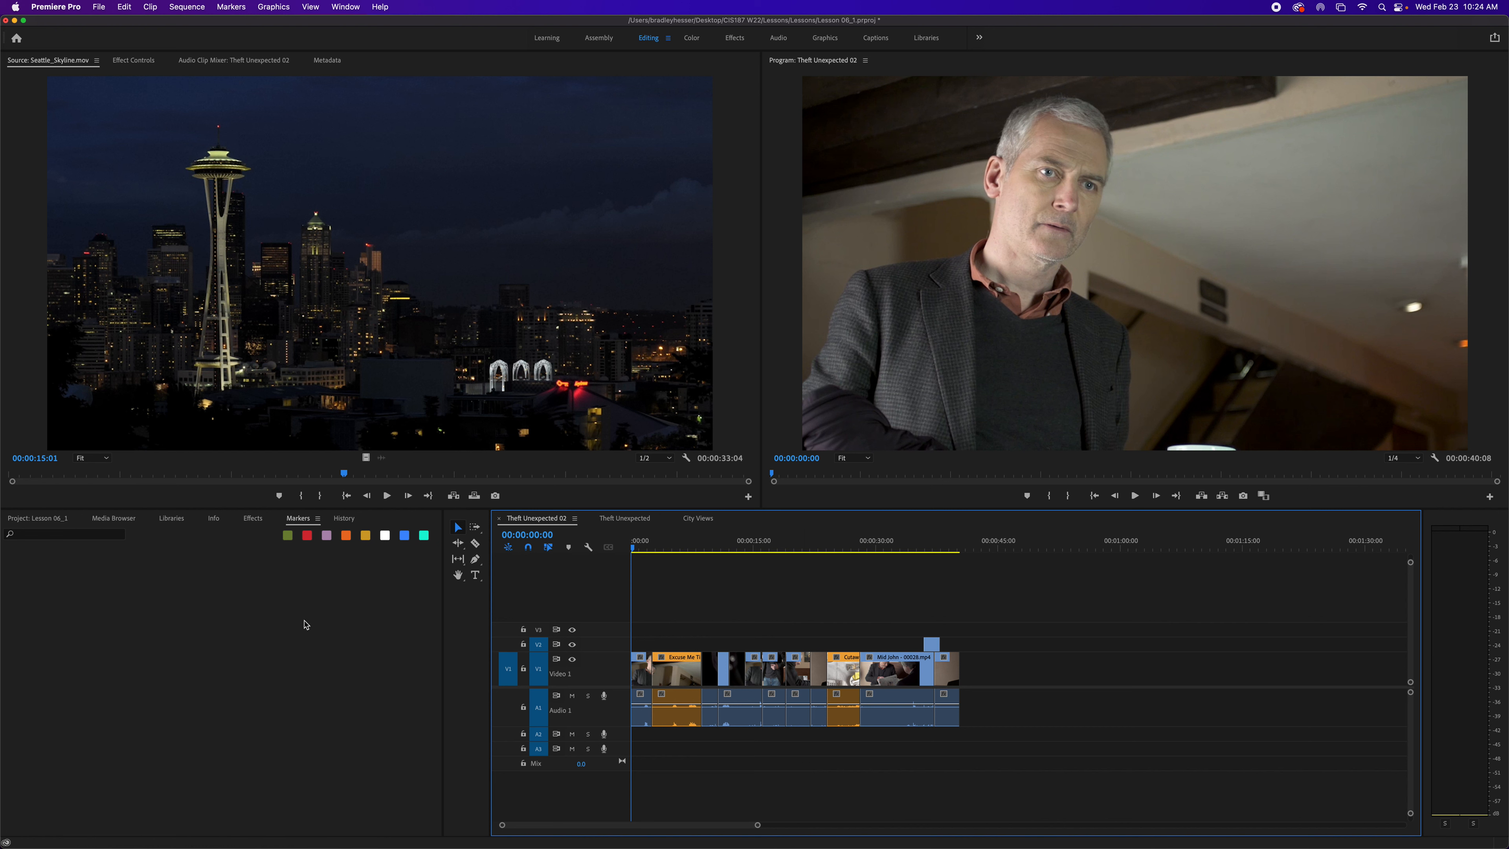
# - Open Mid Suit - 00008.mp4 from the Theft Unexpected bin in the Source Monitor and set an In point at 01:15:35:18
pyautogui.click(31, 519)
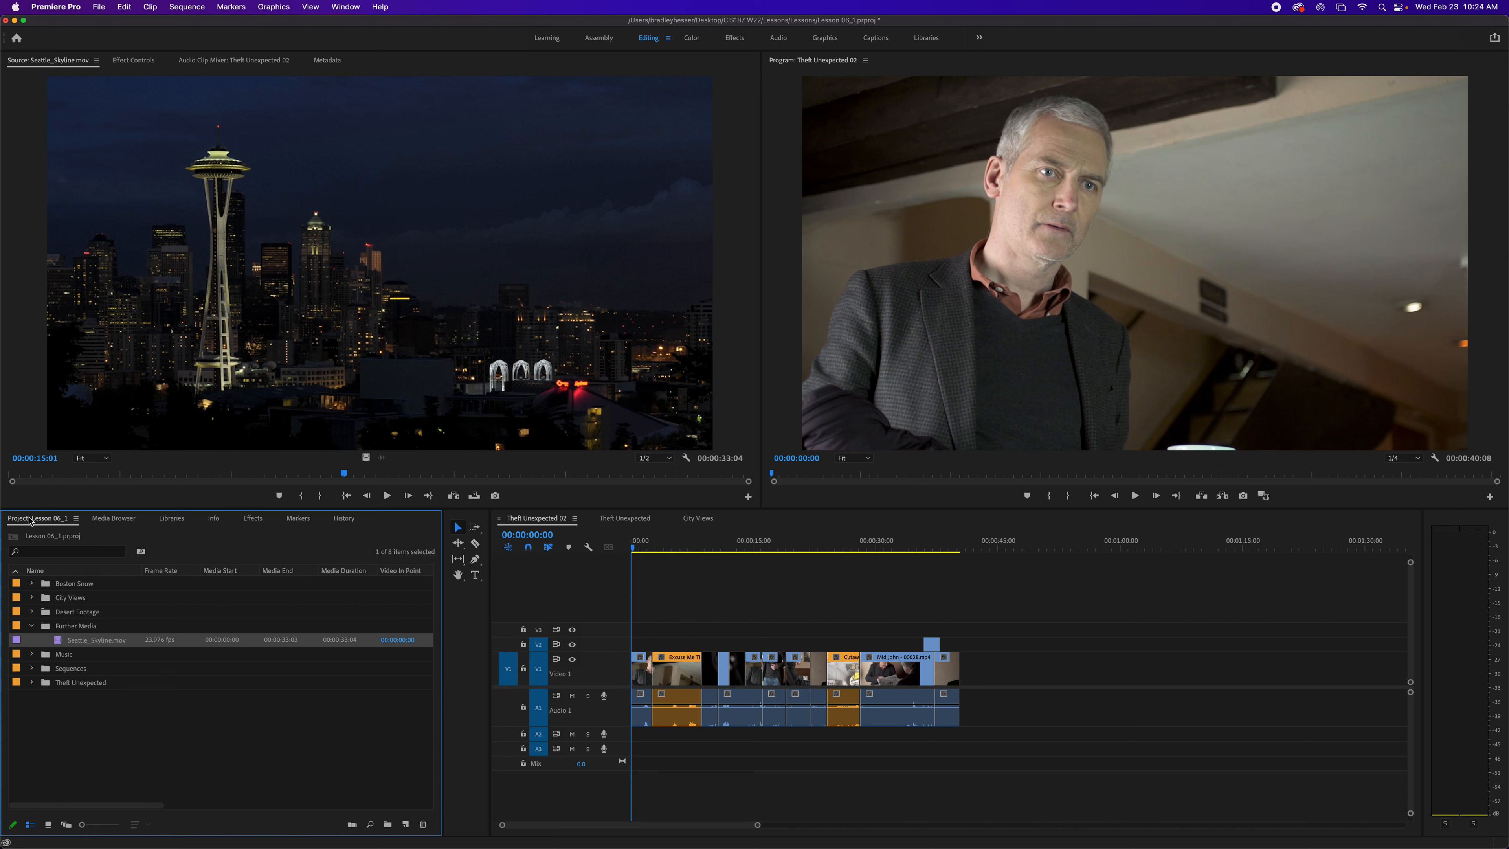
pyautogui.click(33, 683)
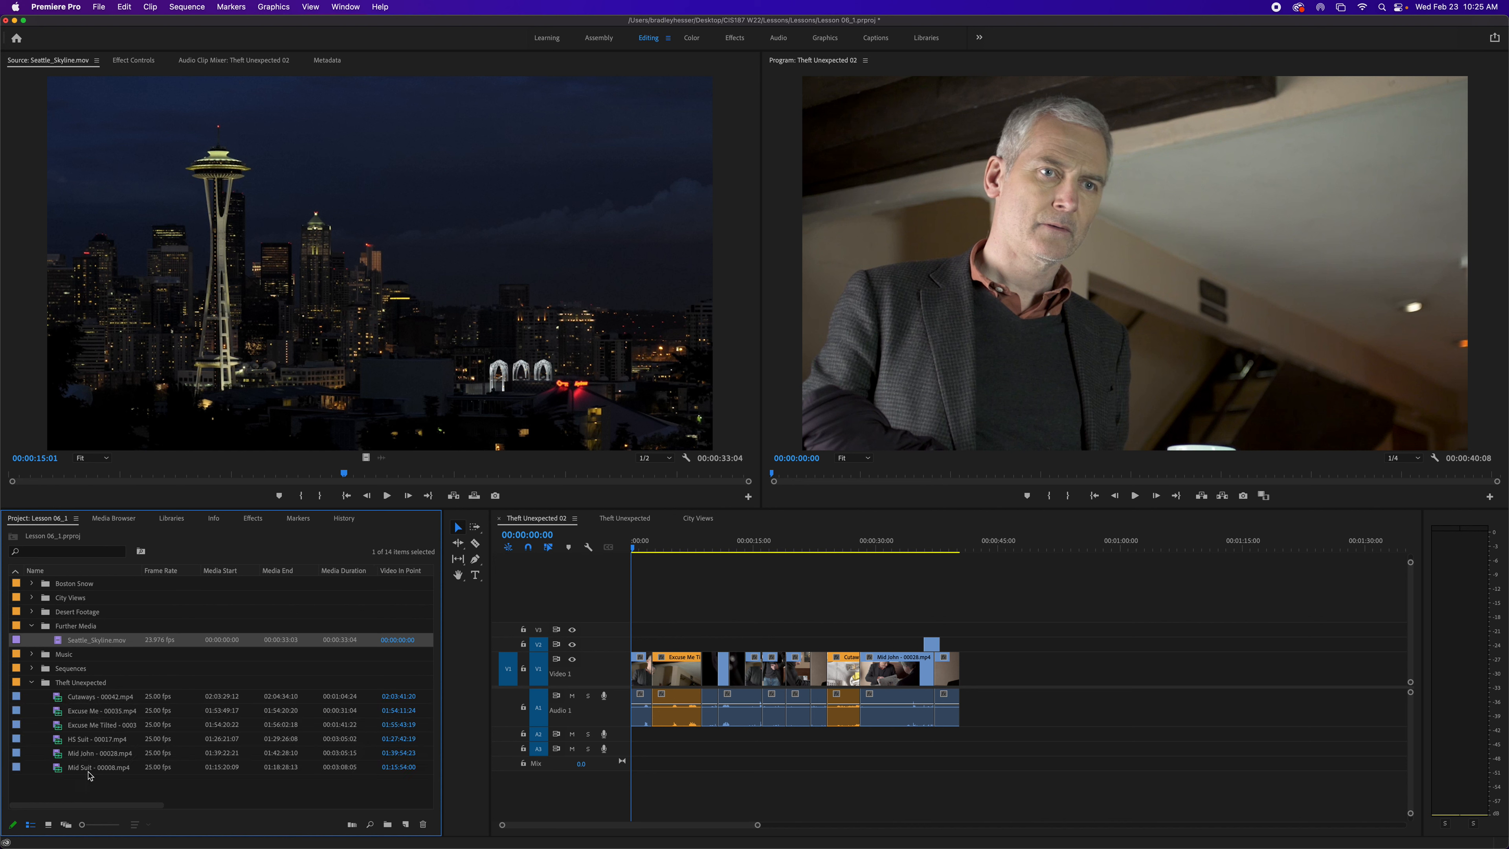
pyautogui.doubleClick(59, 772)
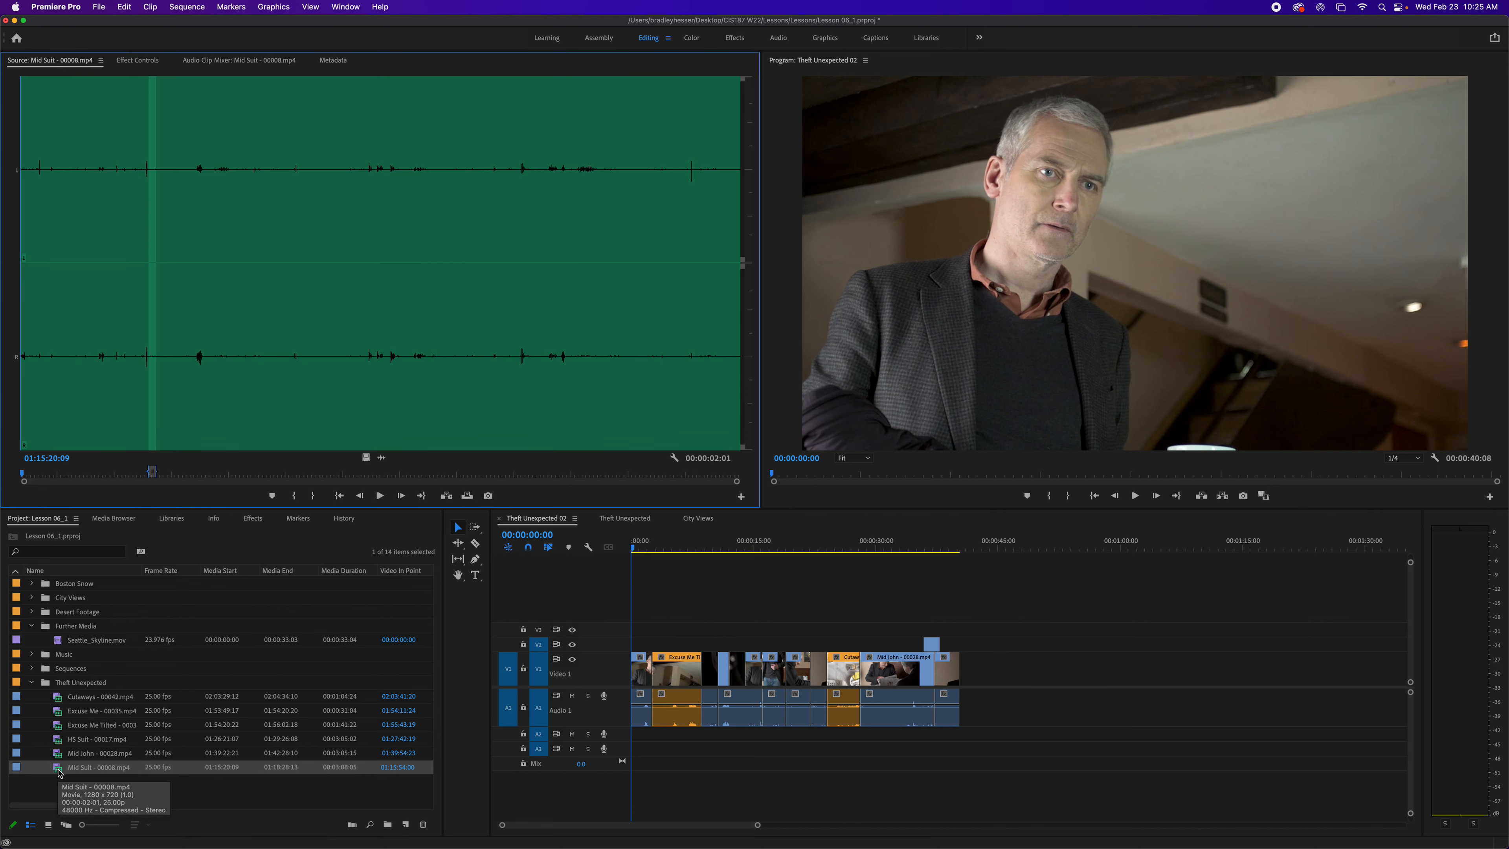
pyautogui.moveTo(366, 460); pyautogui.dragTo(367, 458)
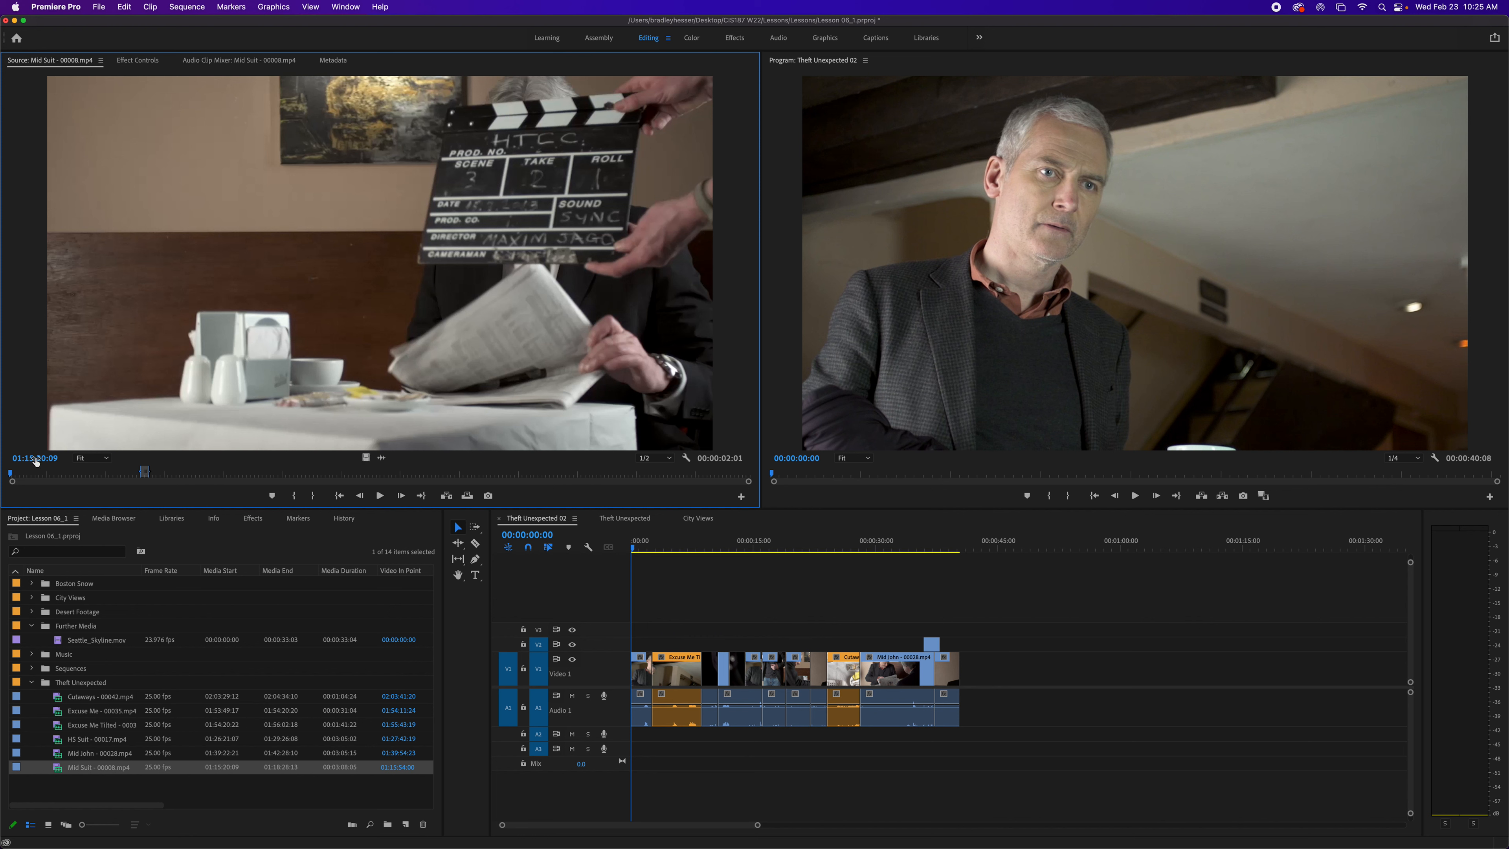
pyautogui.moveTo(36, 462); pyautogui.dragTo(264, 461)
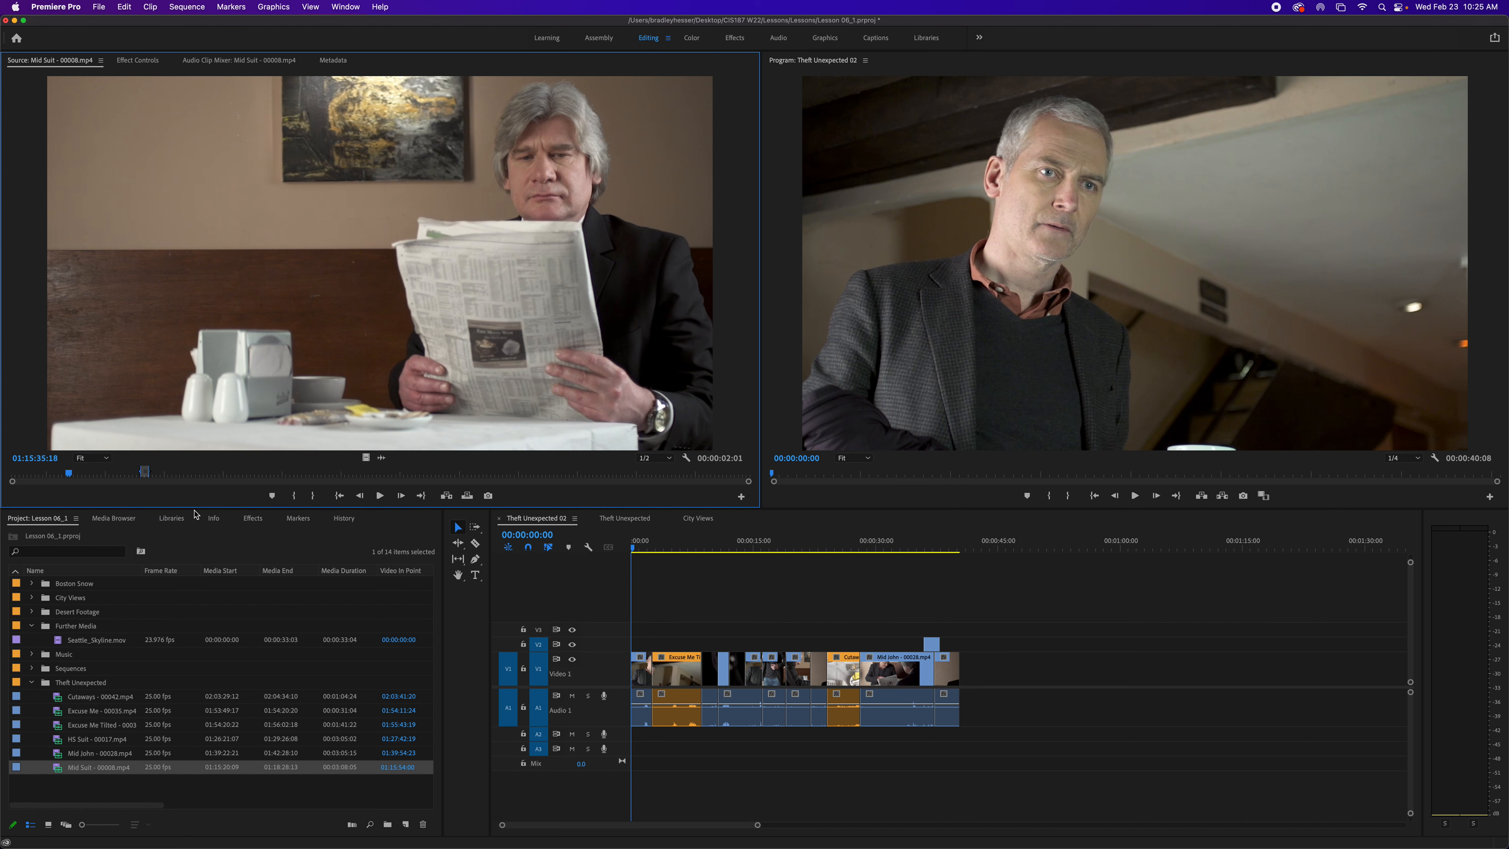
pyautogui.press('i')
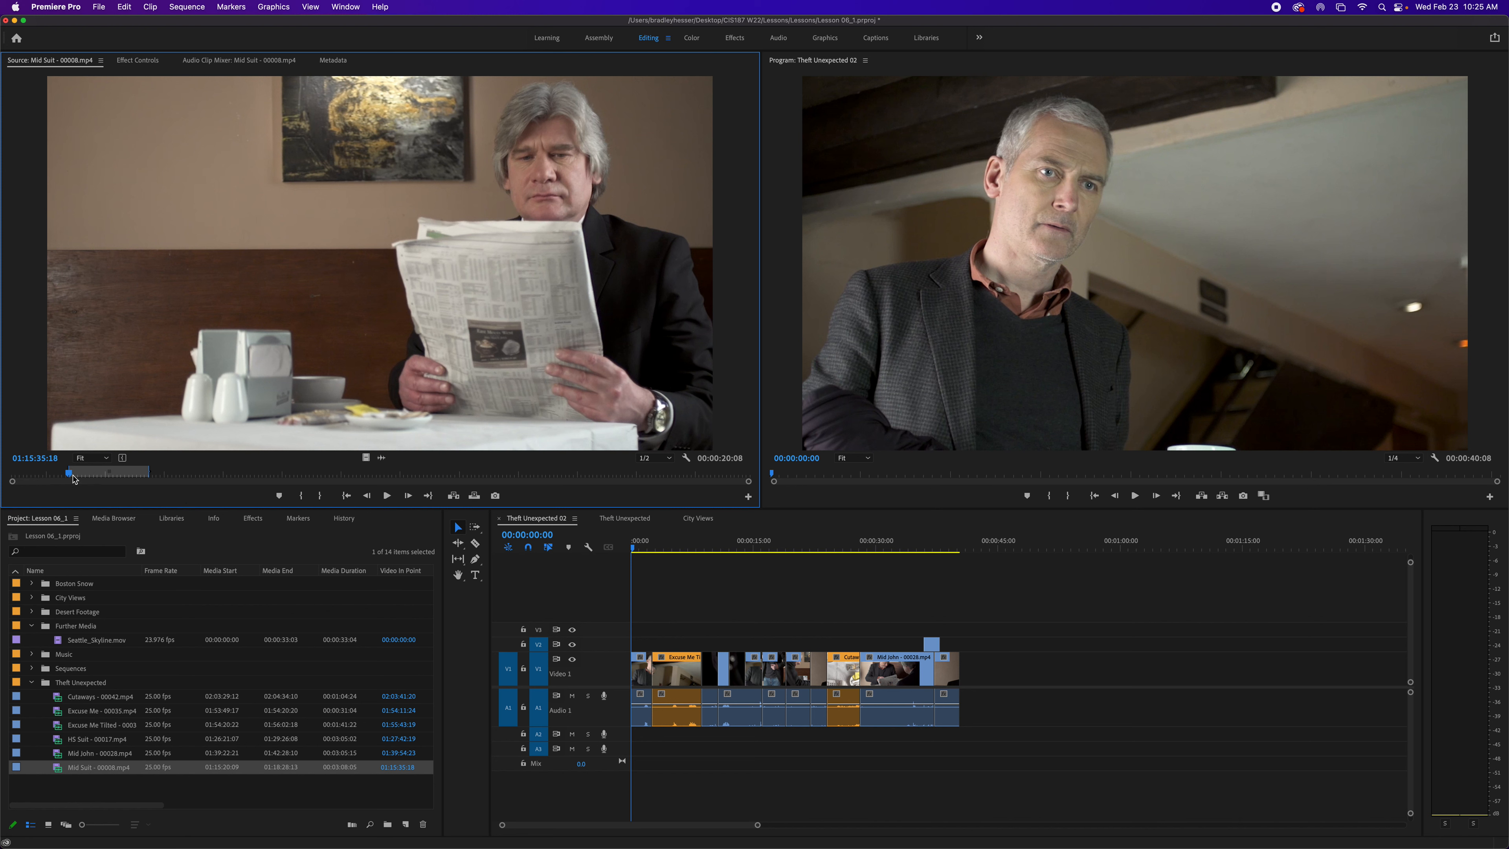
# - Step frame by frame to 01:15:39:00 in the Mid Suit clip and set the Out point there
pyautogui.moveTo(72, 475); pyautogui.dragTo(83, 474)
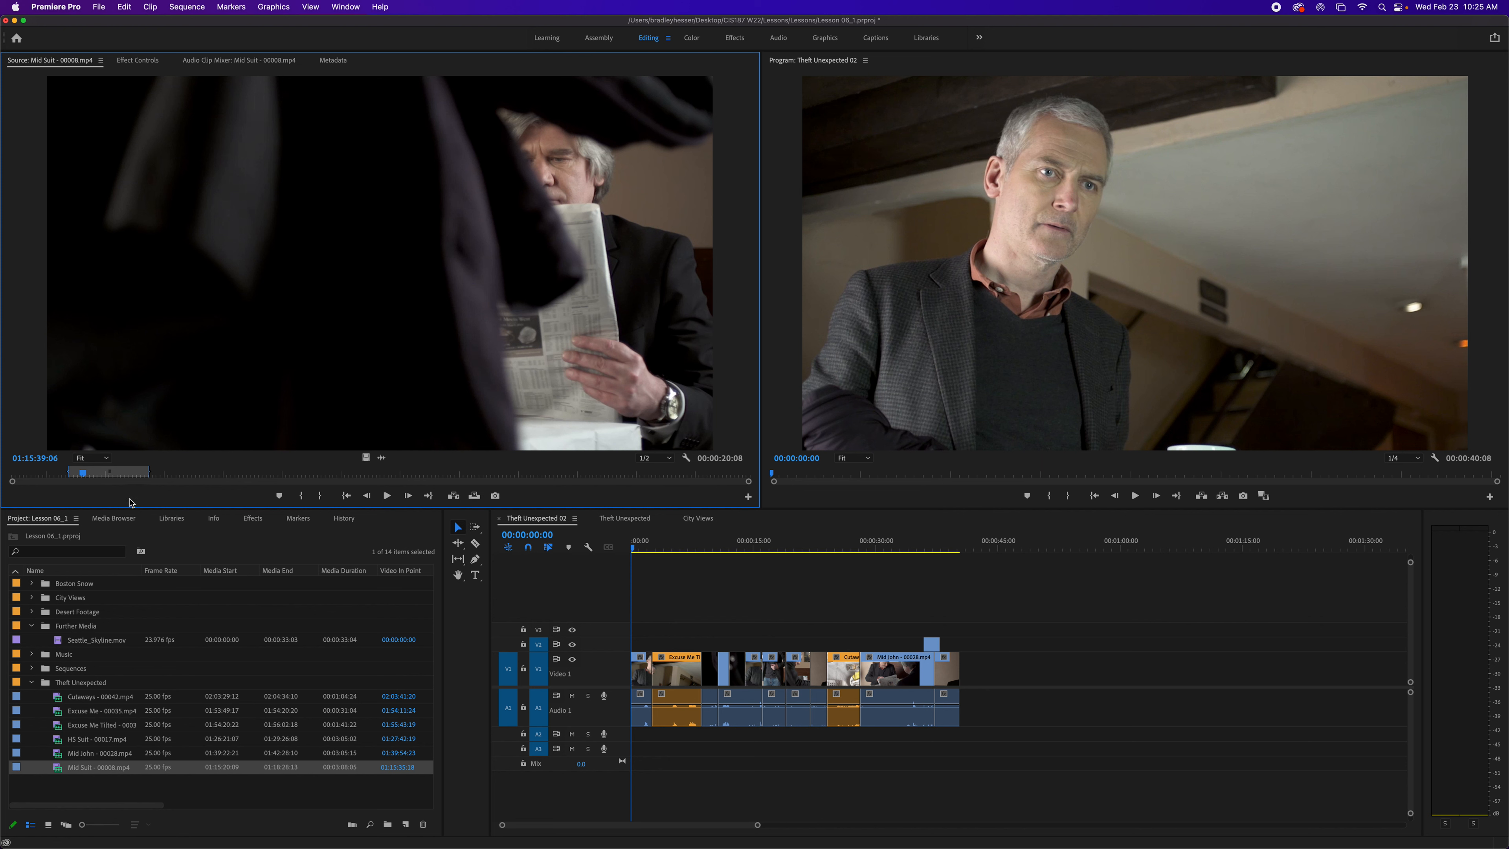
pyautogui.press('j')
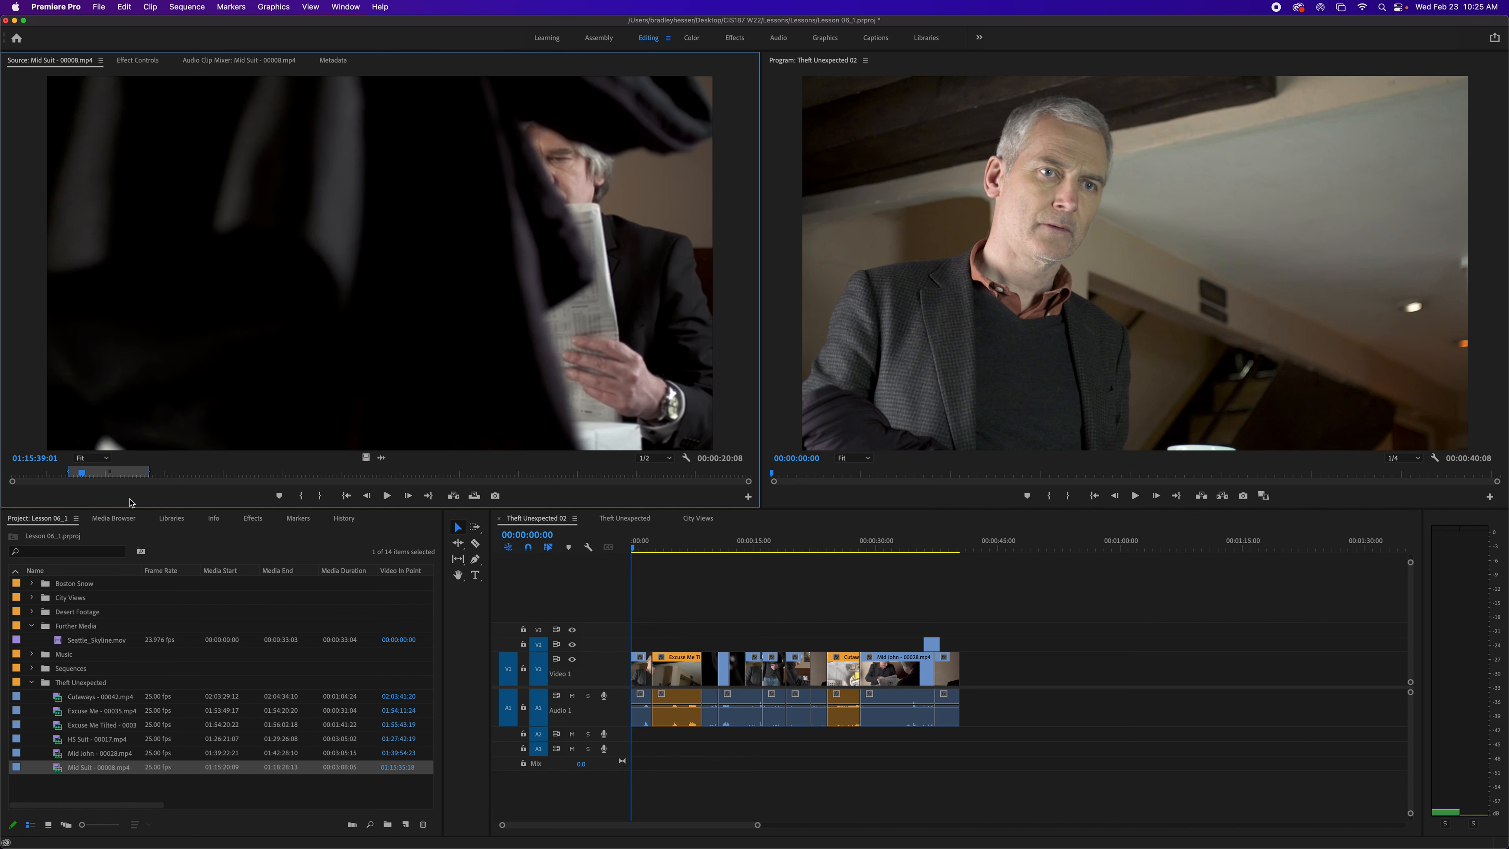
pyautogui.press('Right')
pyautogui.press('Right')
pyautogui.press('Right')
pyautogui.press('Right')
pyautogui.press('Right')
pyautogui.press('Right')
pyautogui.press('Right')
pyautogui.press('Right')
pyautogui.press('Right')
pyautogui.press('Right')
pyautogui.press('Right')
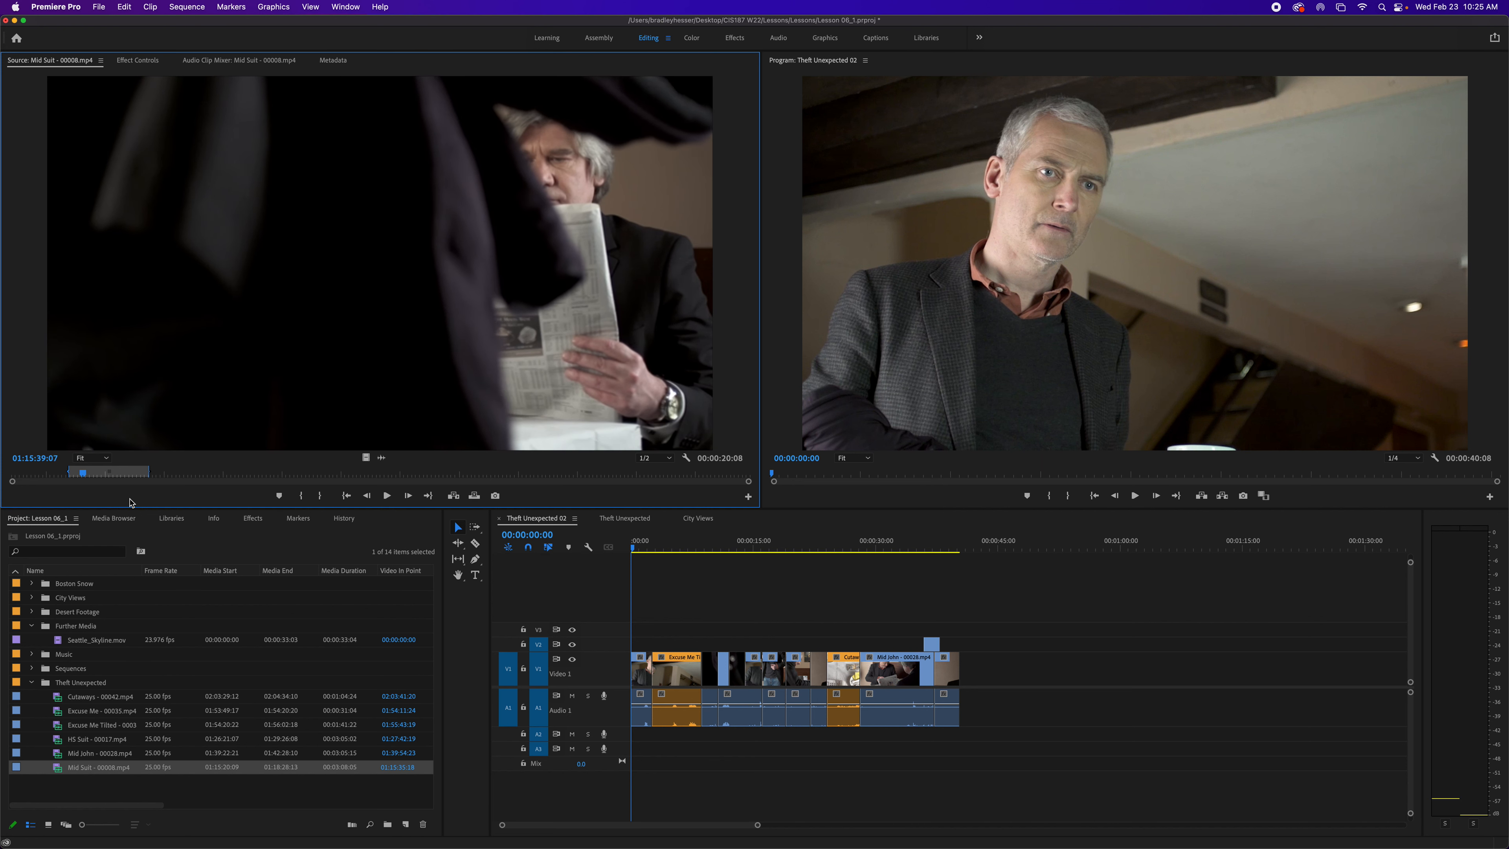
pyautogui.press('Left')
pyautogui.press('Left')
pyautogui.press('Left')
pyautogui.press('Left')
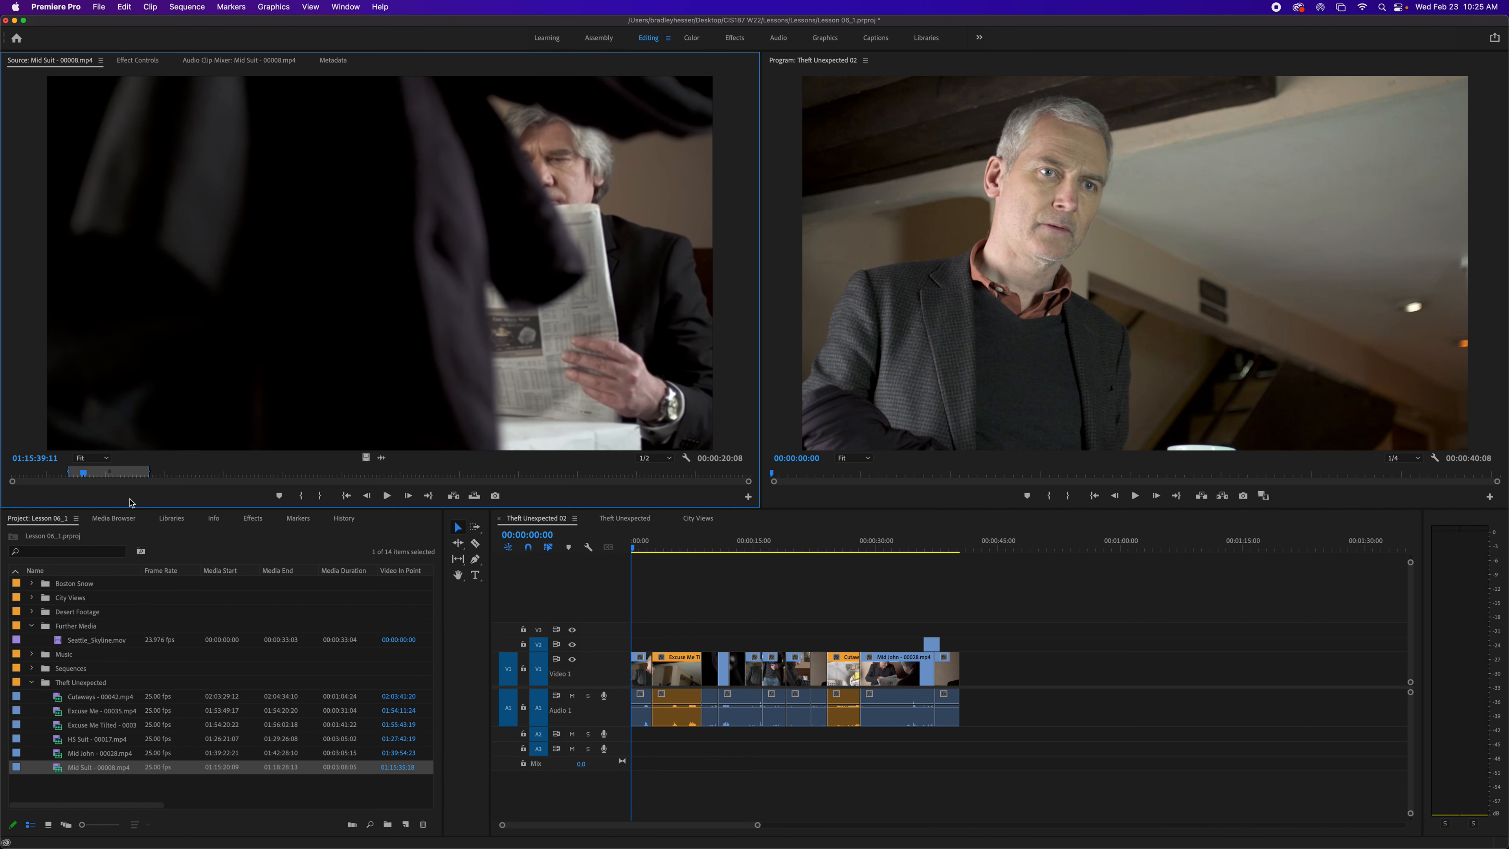
pyautogui.press('Left')
pyautogui.press('Left')
pyautogui.press('Left')
pyautogui.press('Left')
pyautogui.press('Left')
pyautogui.press('Left')
pyautogui.press('Left')
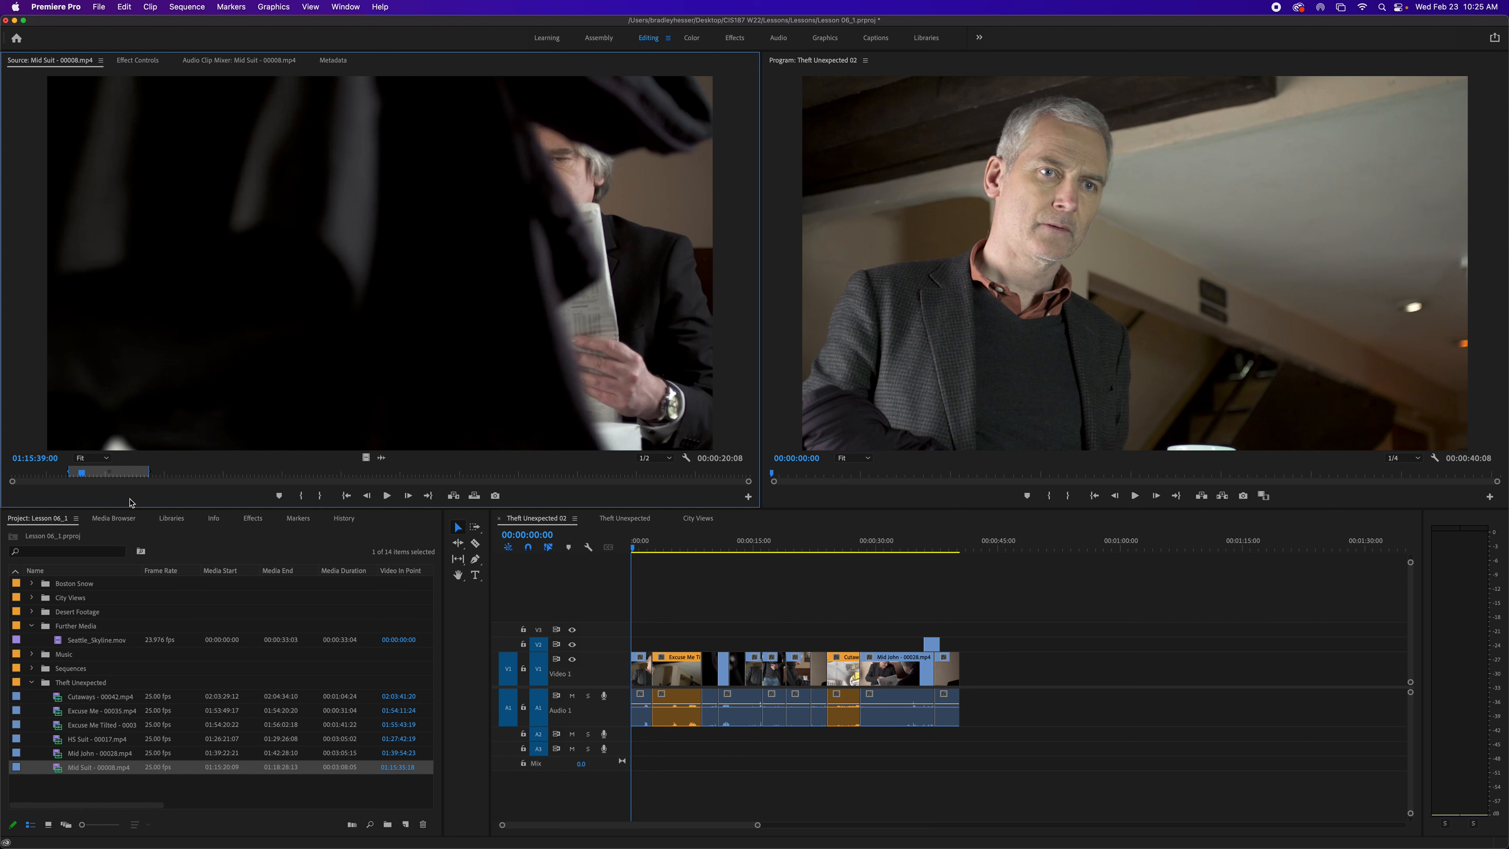
pyautogui.press('o')
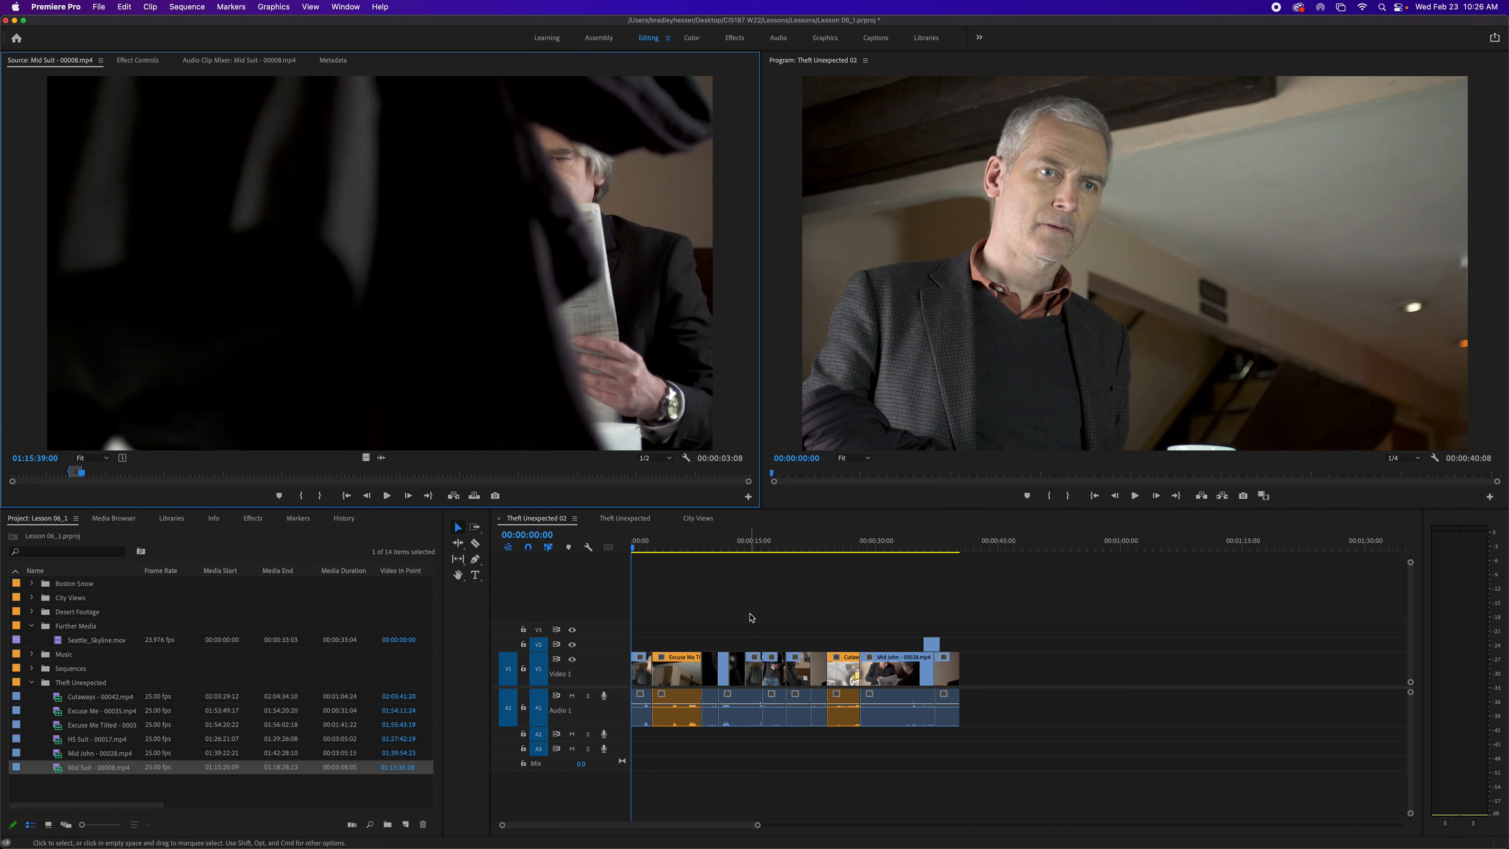
# - Toggle sync lock on the Video 2 track
pyautogui.click(565, 654)
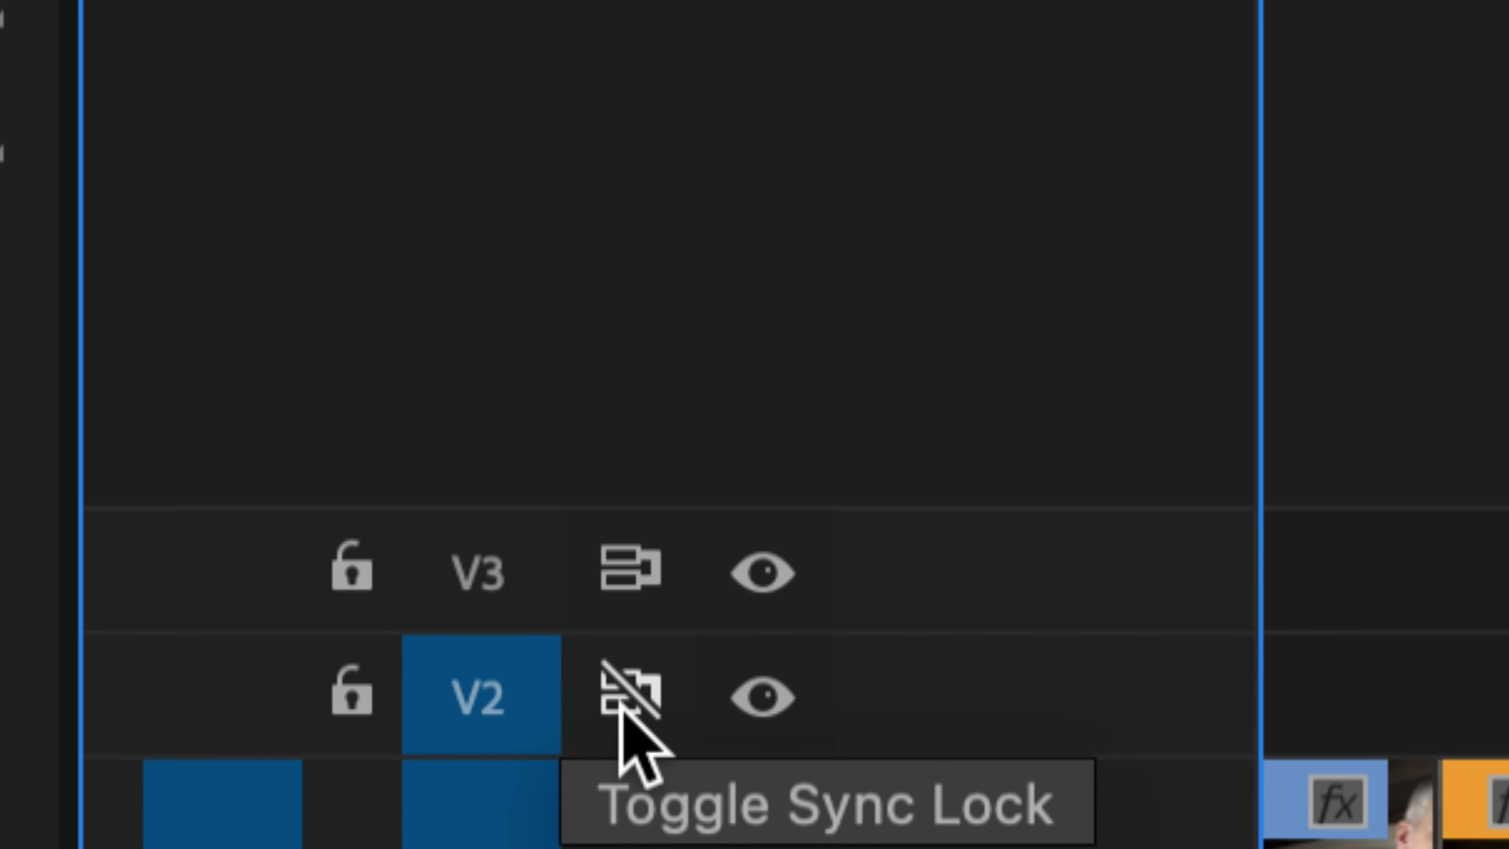
pyautogui.click(622, 698)
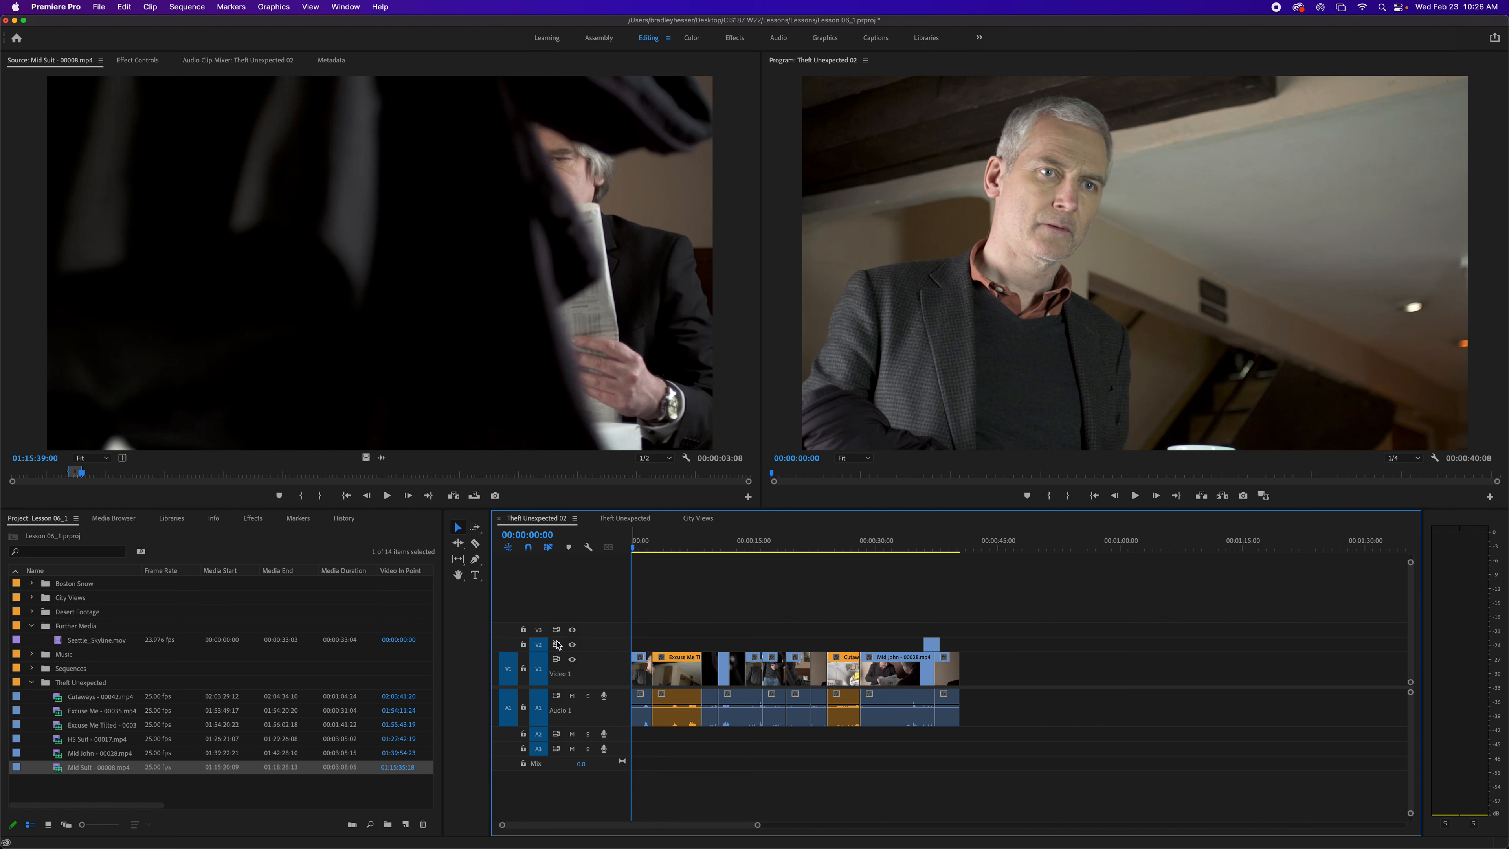
pyautogui.click(559, 645)
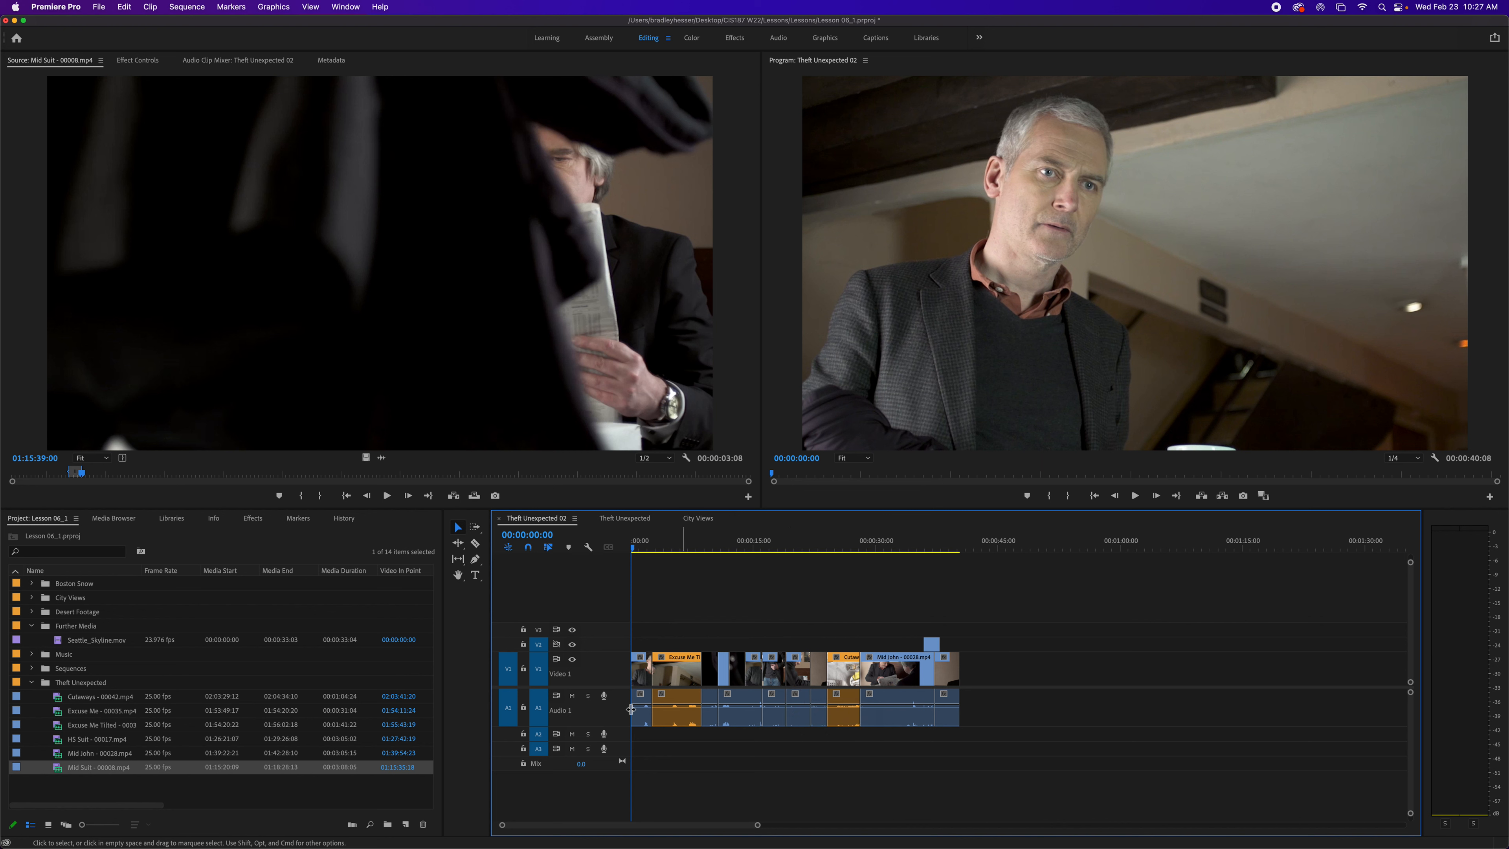
# - Insert the marked Mid Suit clip into Theft Unexpected 02 at the playhead
pyautogui.click(455, 498)
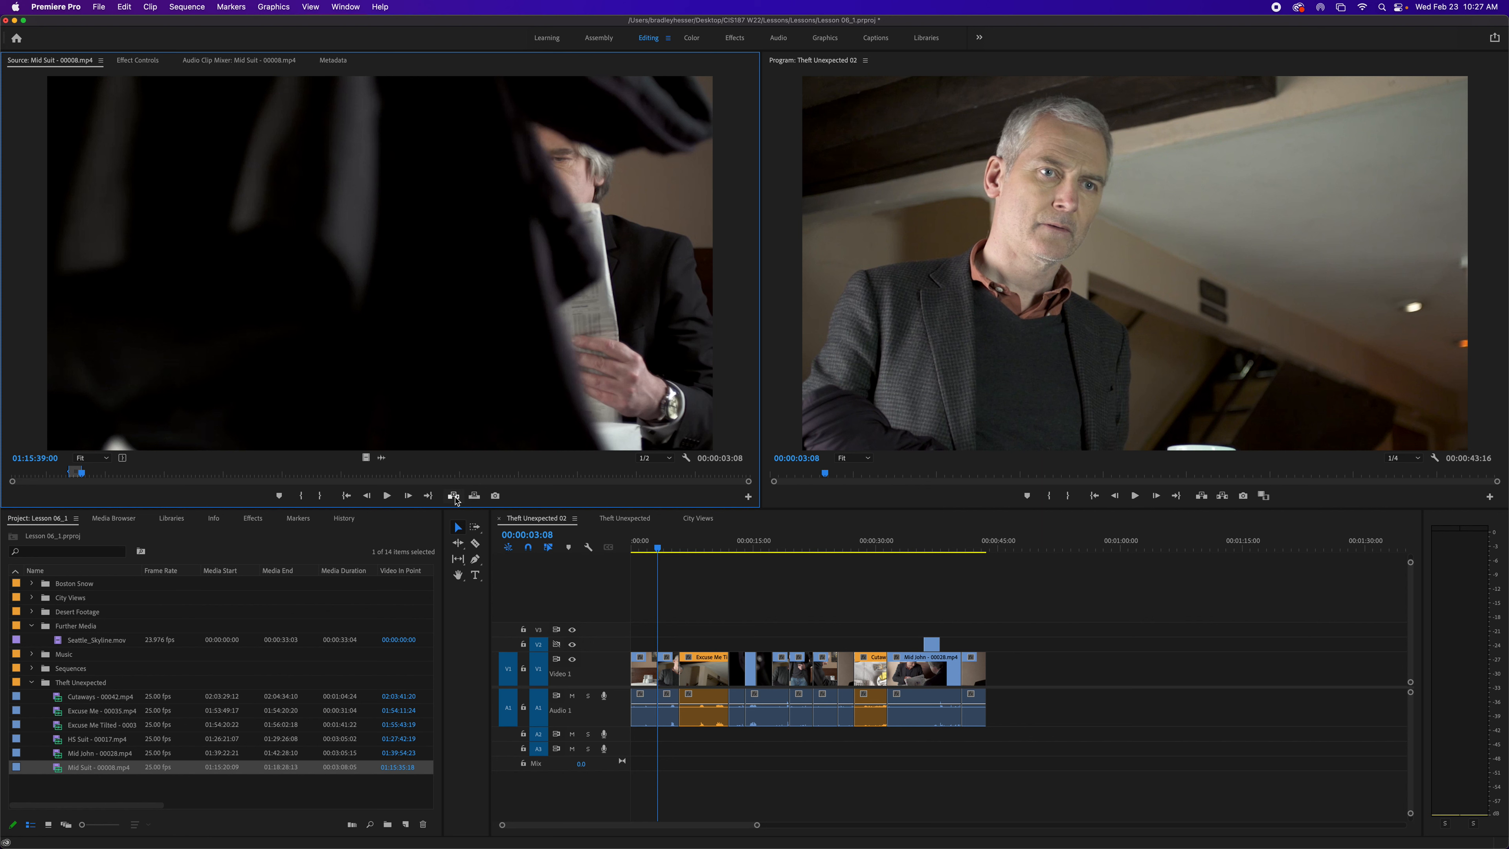
pyautogui.press('super+z')
pyautogui.click(455, 499)
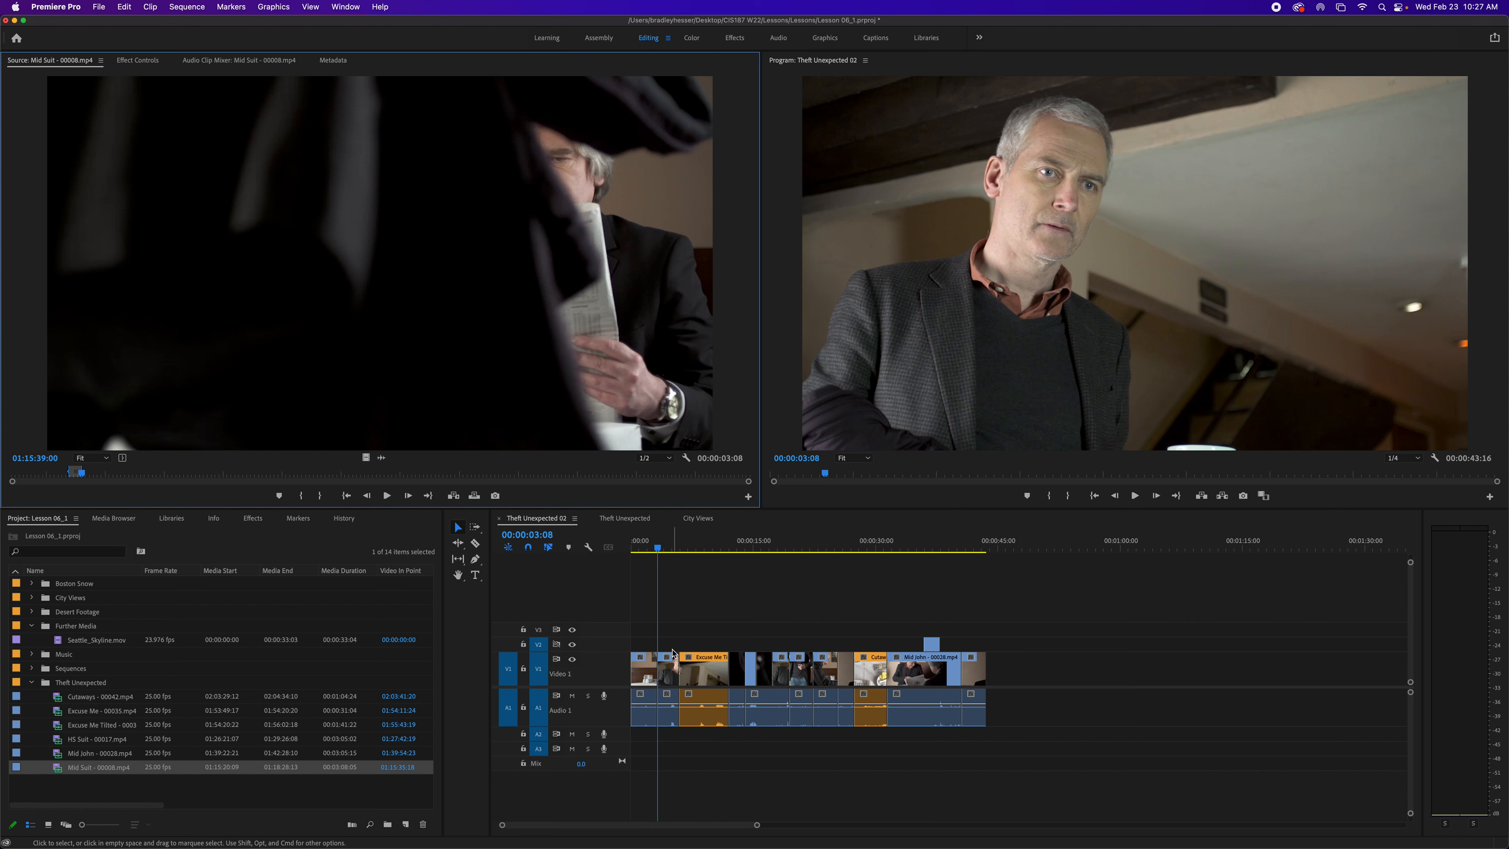
# - Ripple trim the inserted clip away from the start of the sequence
pyautogui.press('q')
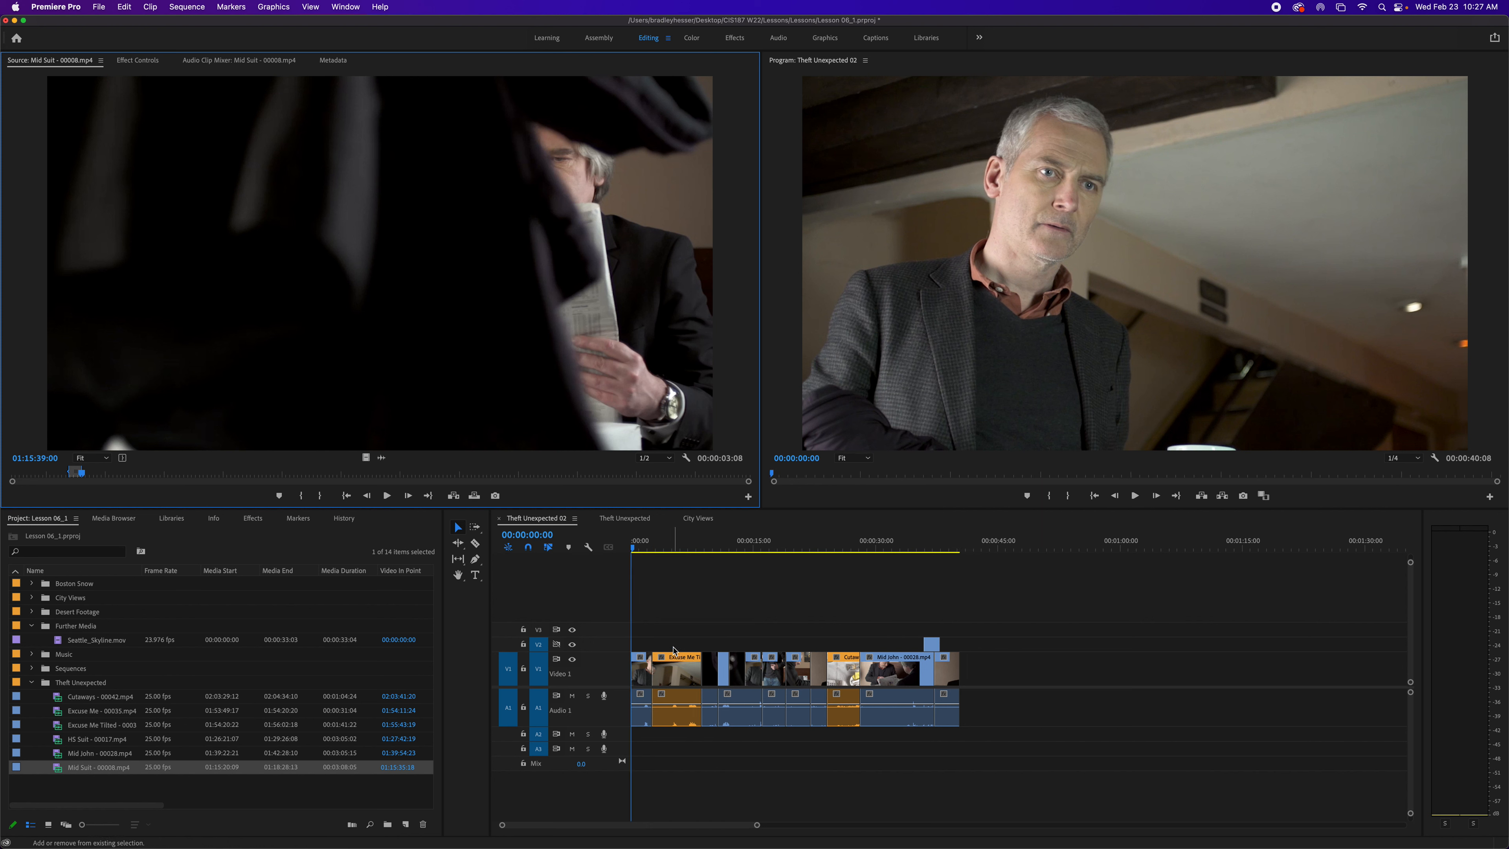
pyautogui.press('super+z')
pyautogui.press('q')
pyautogui.press('super+z')
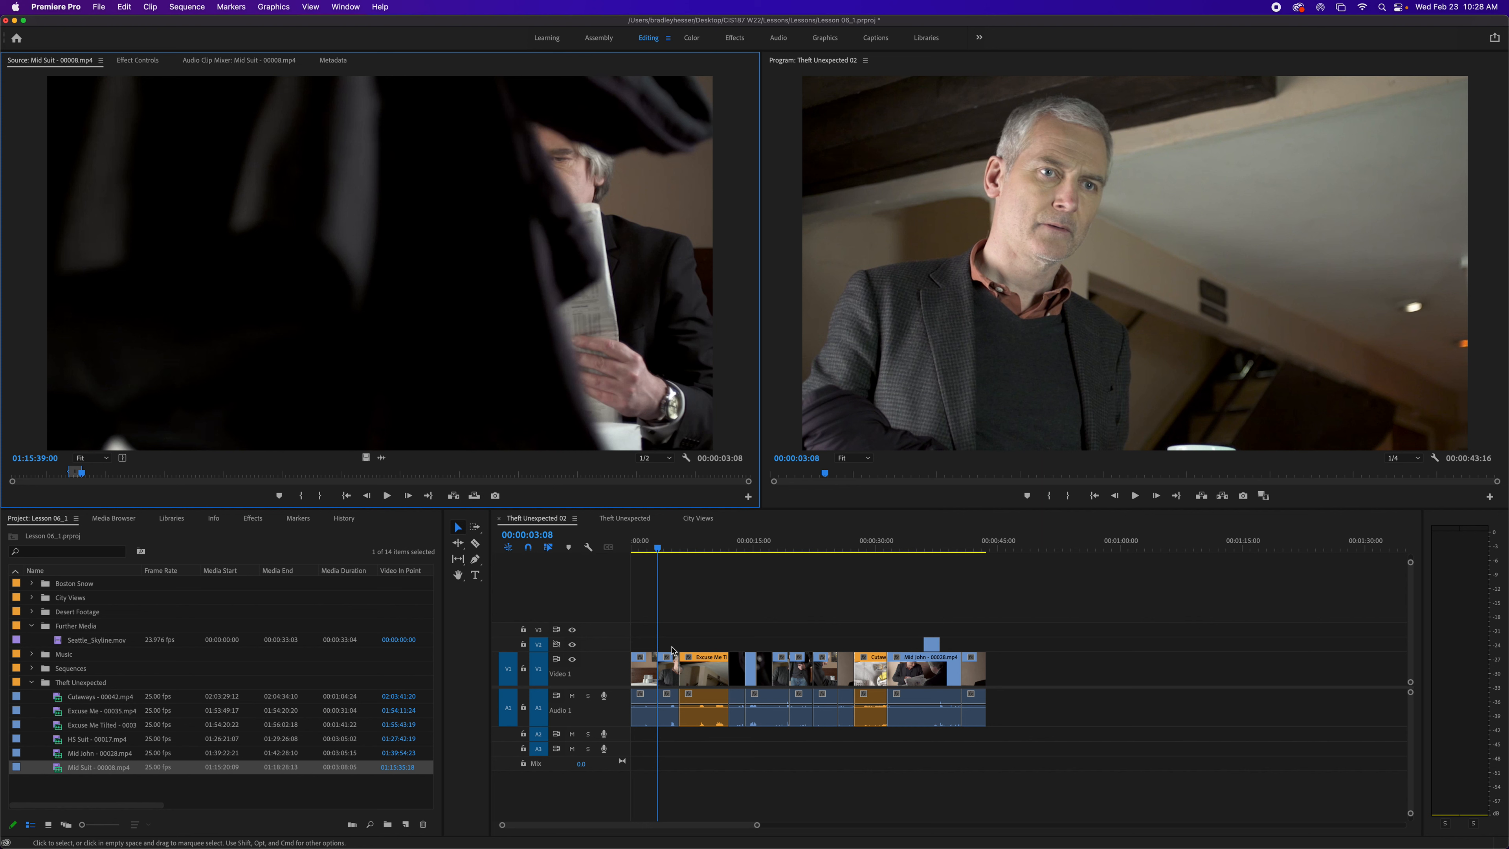
pyautogui.press('q')
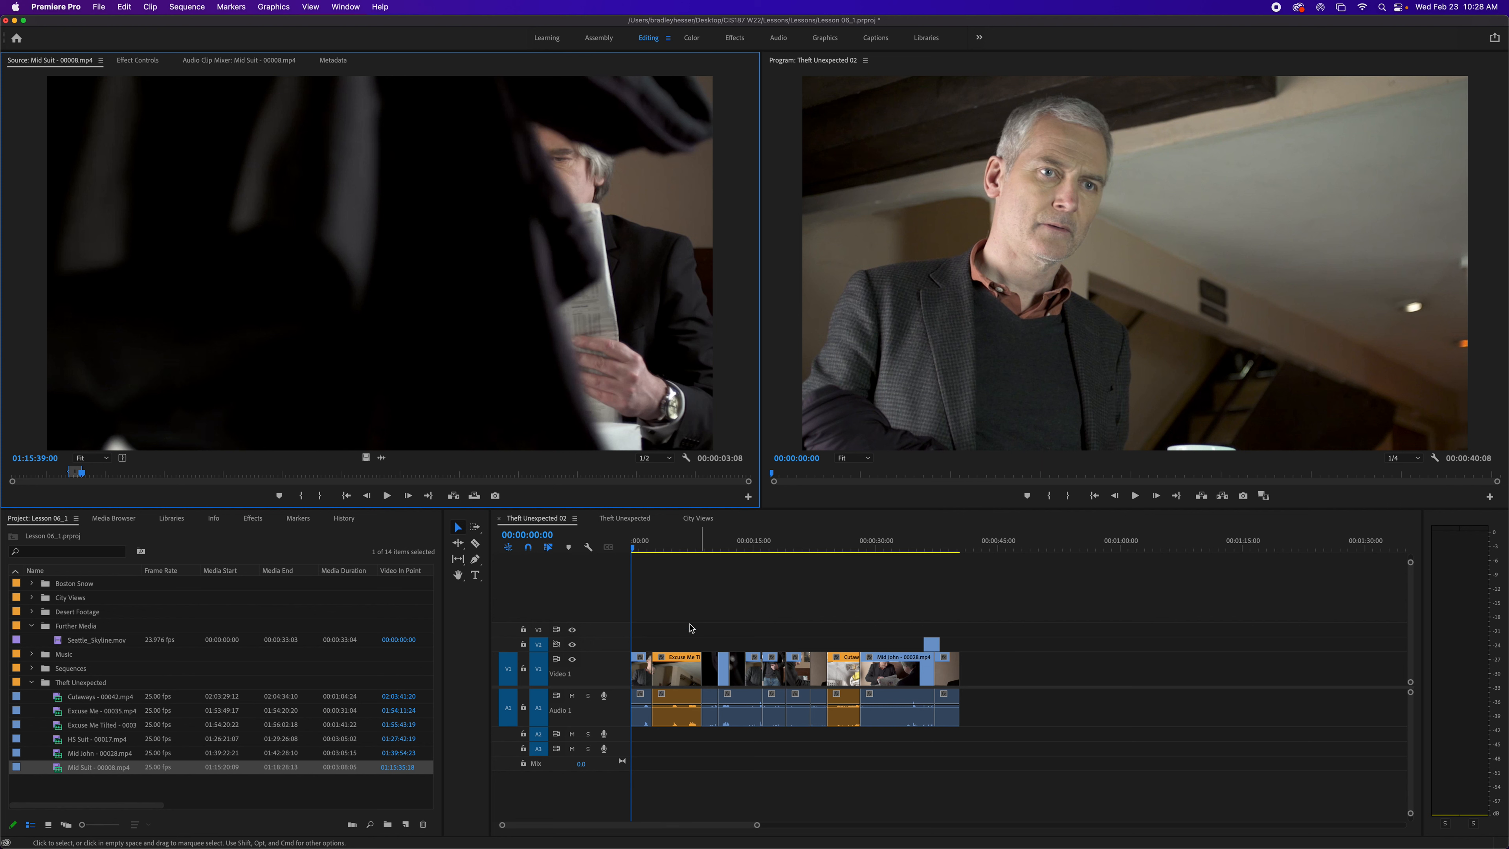
# - Toggle the Video 2 track's sync lock and insert the marked Mid Suit clip at the sequence start again
pyautogui.click(556, 651)
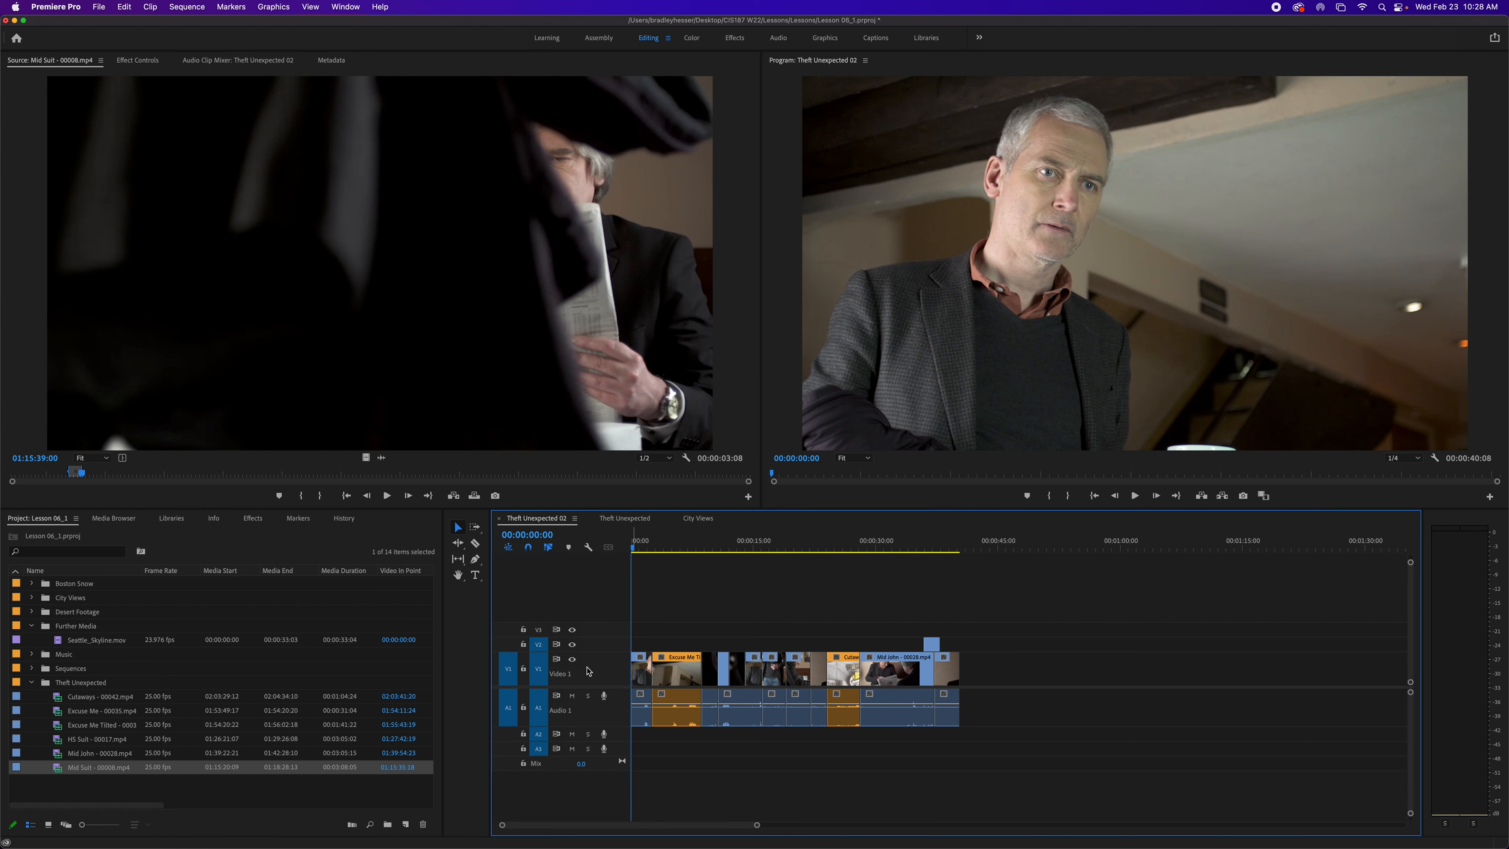
pyautogui.click(453, 497)
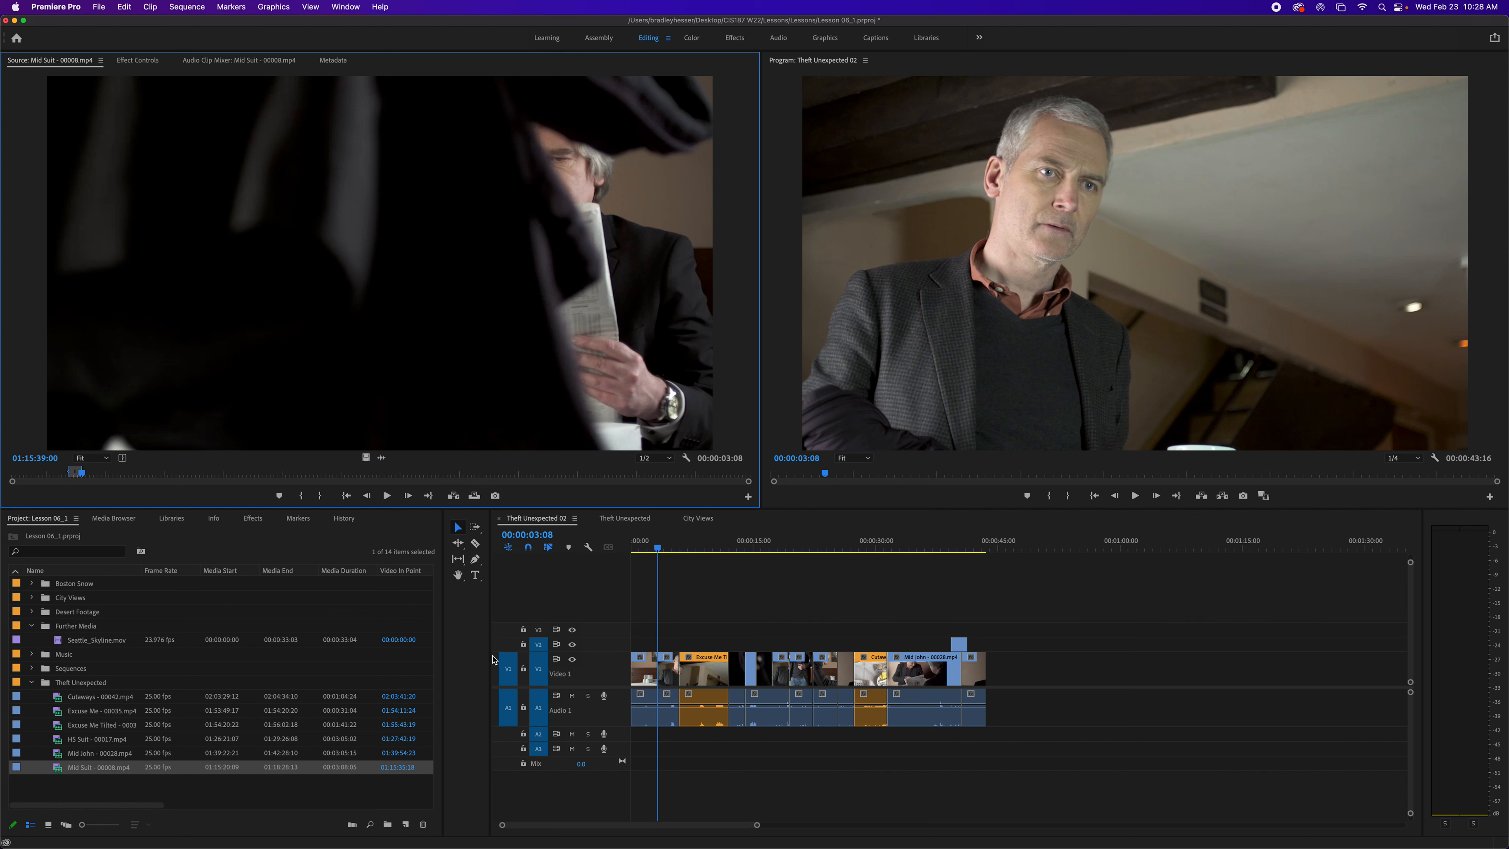
# - Try inserting the clip with the Video 1 track locked, then undo it and unlock Video 1
pyautogui.click(523, 675)
pyautogui.click(524, 675)
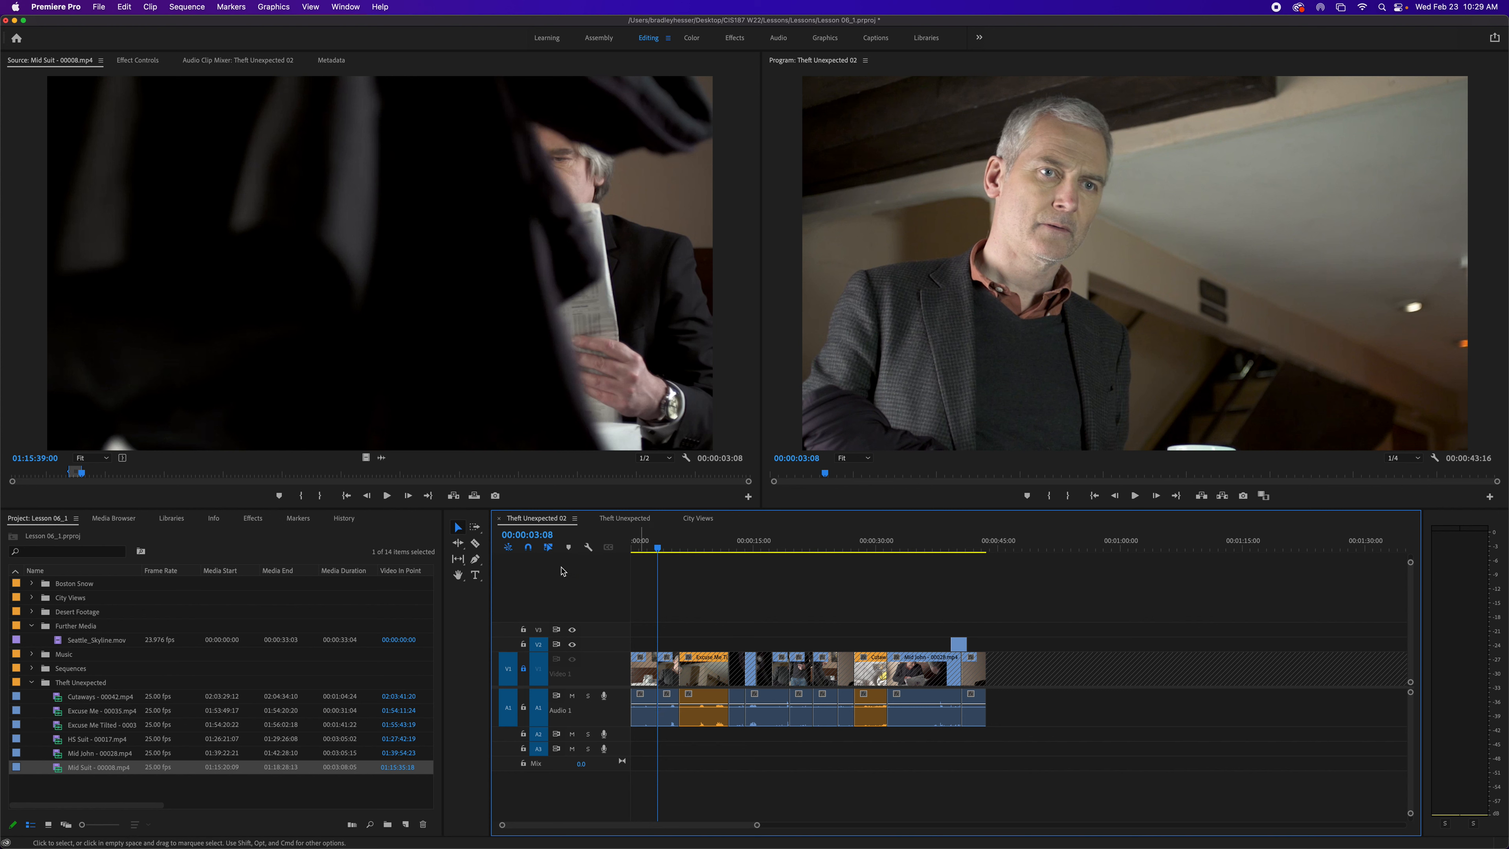
pyautogui.click(454, 496)
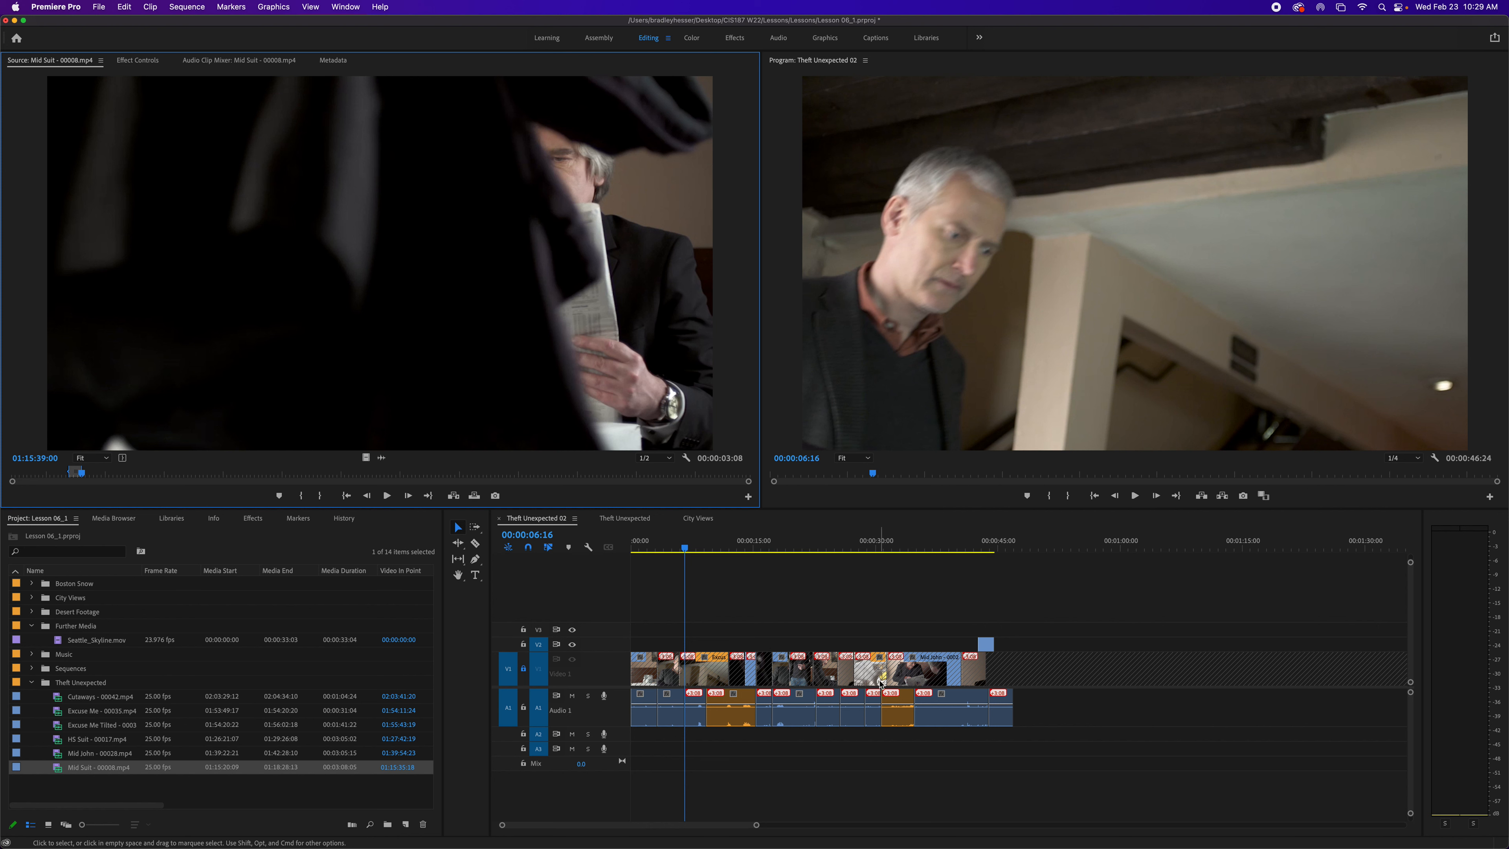
pyautogui.press('super+z')
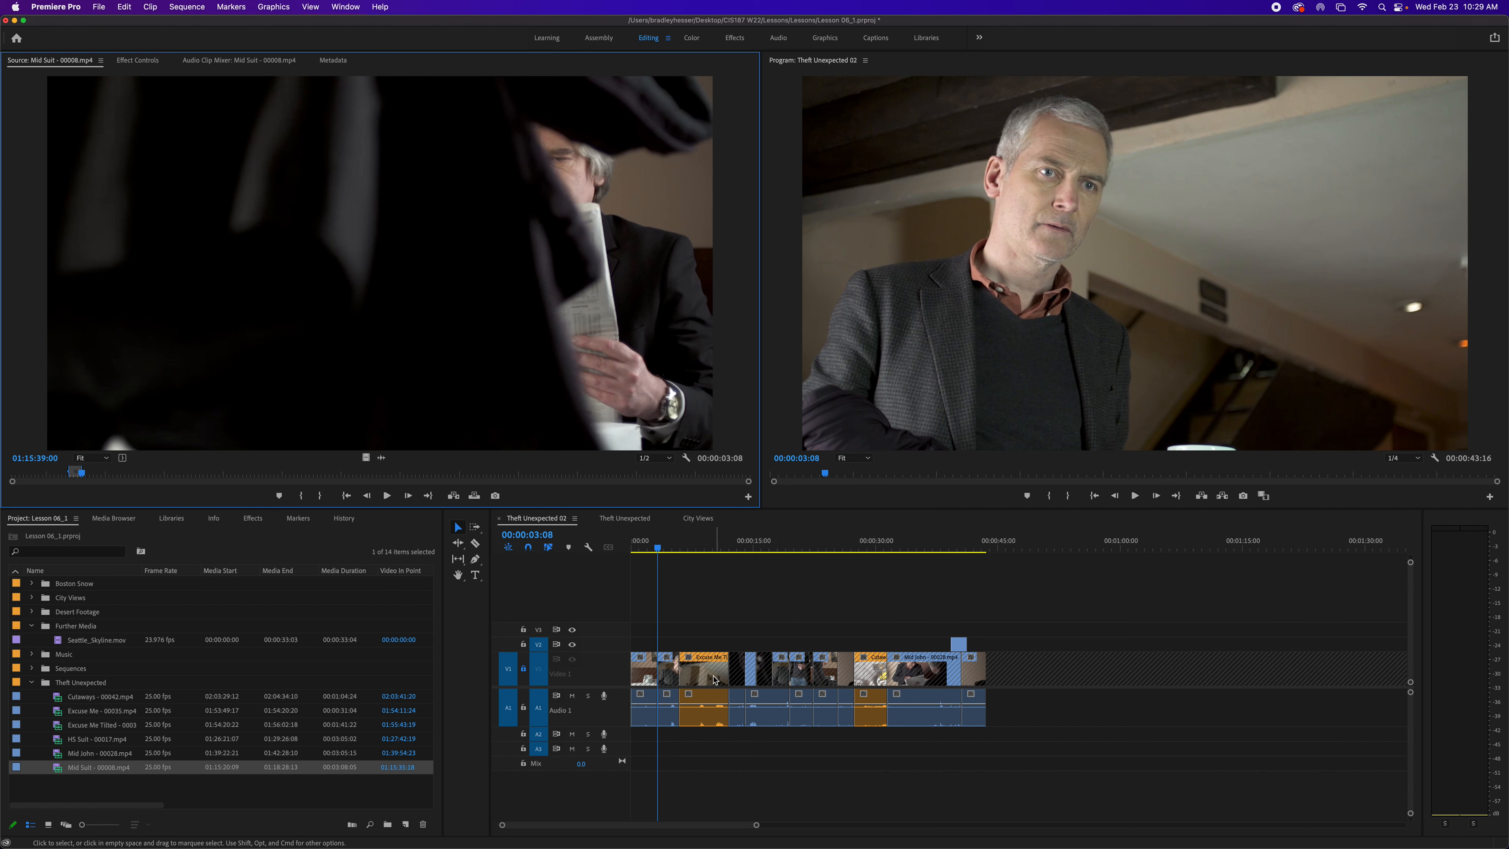
pyautogui.click(522, 670)
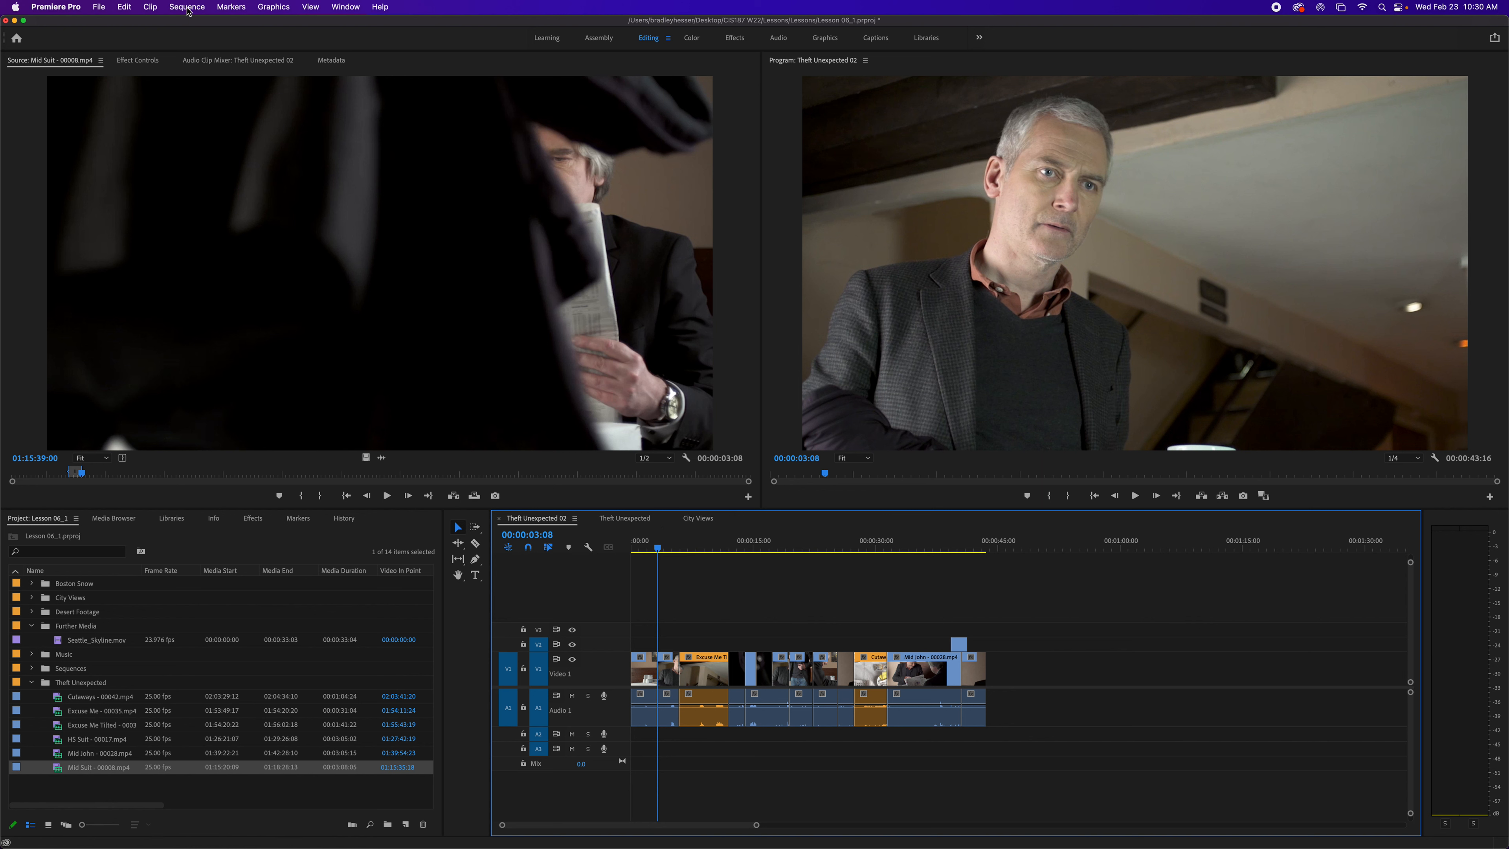
# - Jump to the previous gap in the sequence
pyautogui.click(188, 7)
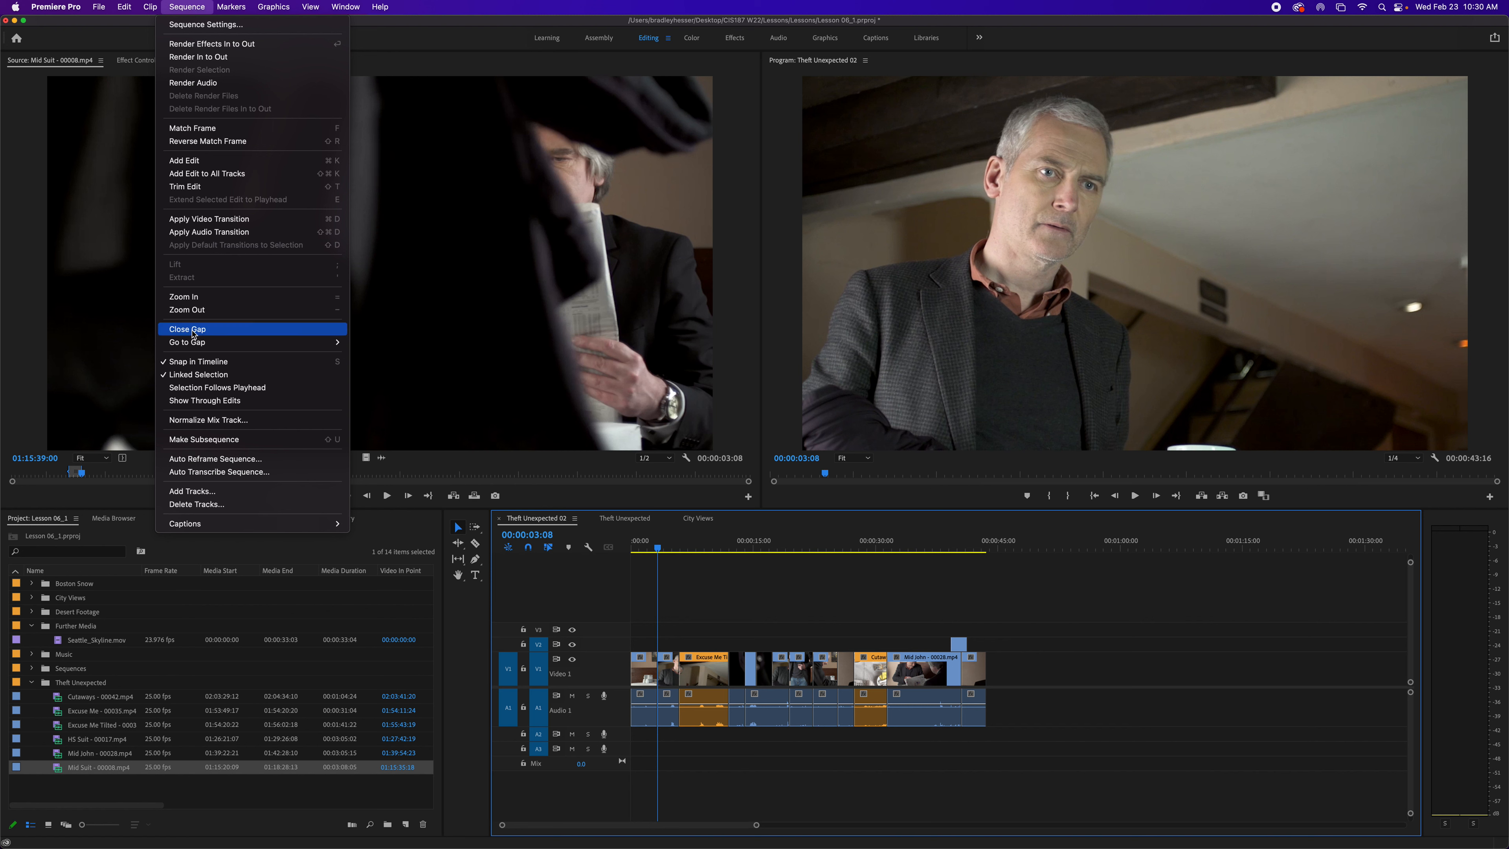
pyautogui.moveTo(282, 345)
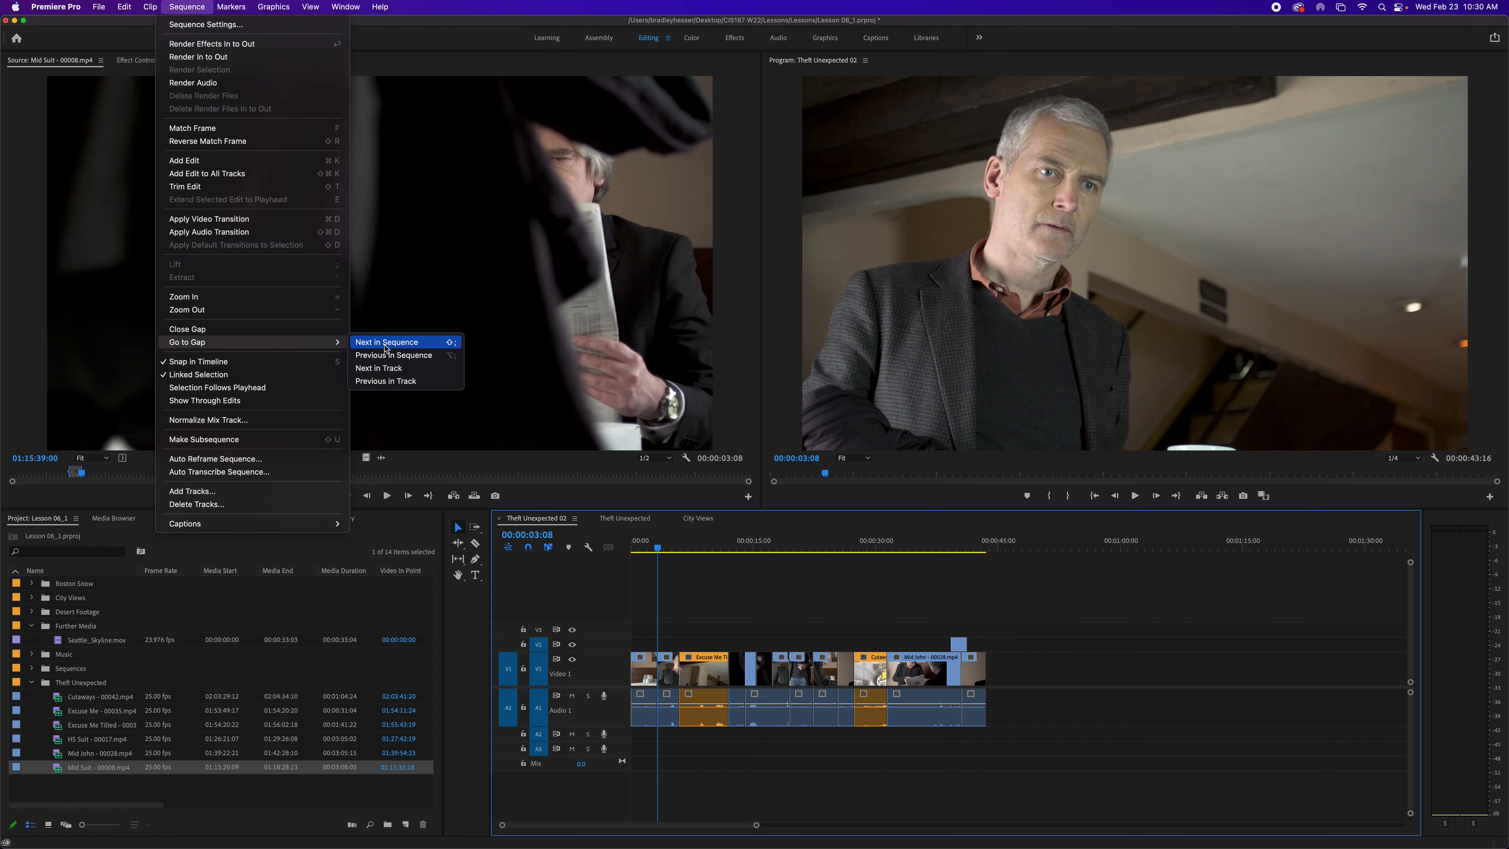
pyautogui.click(406, 348)
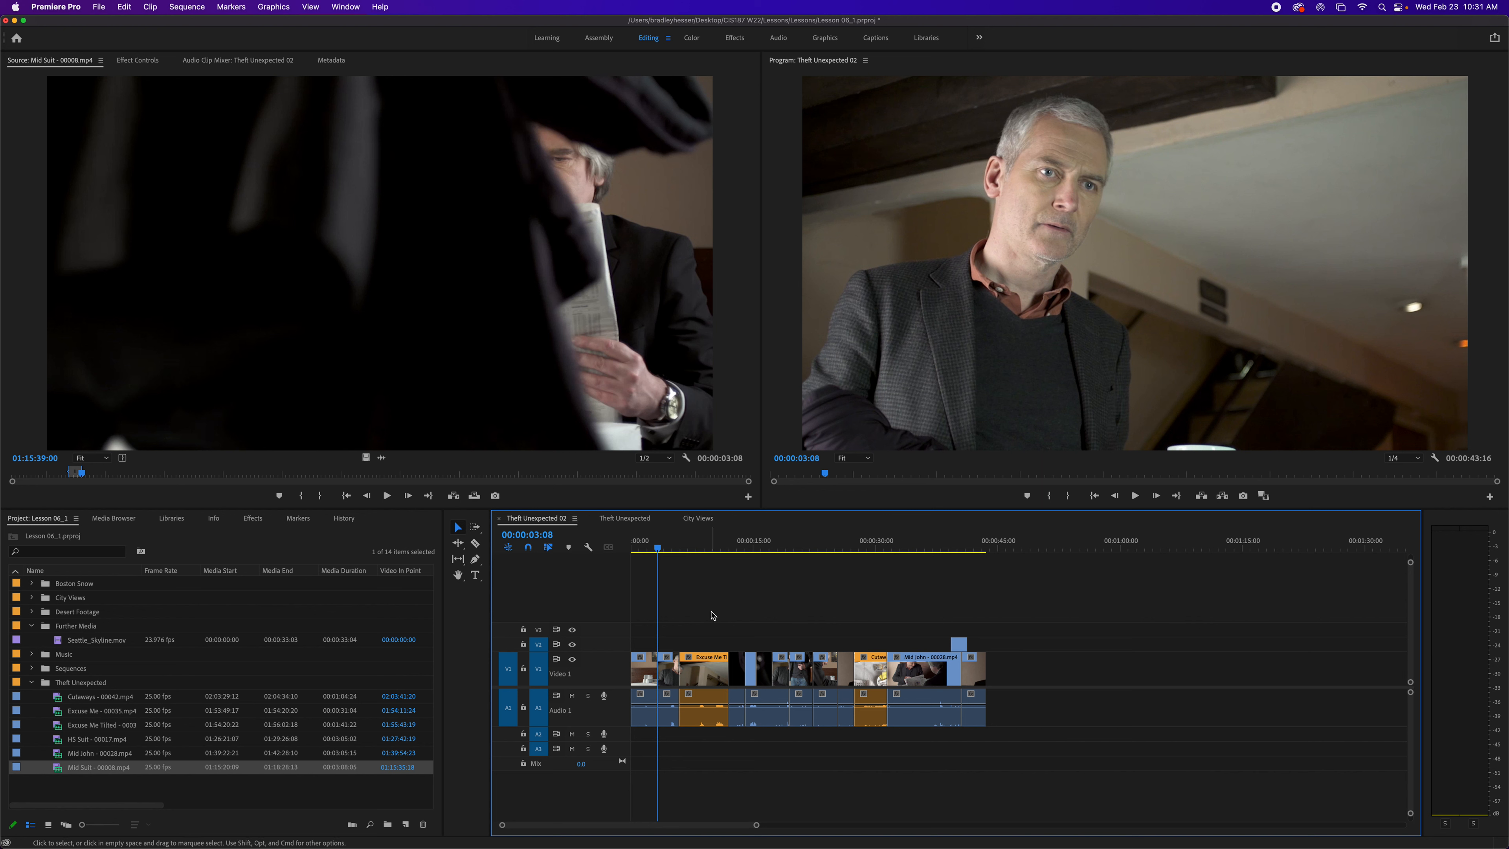
# - Turn off linked selection and select a clip's audio separately from its video
pyautogui.click(189, 8)
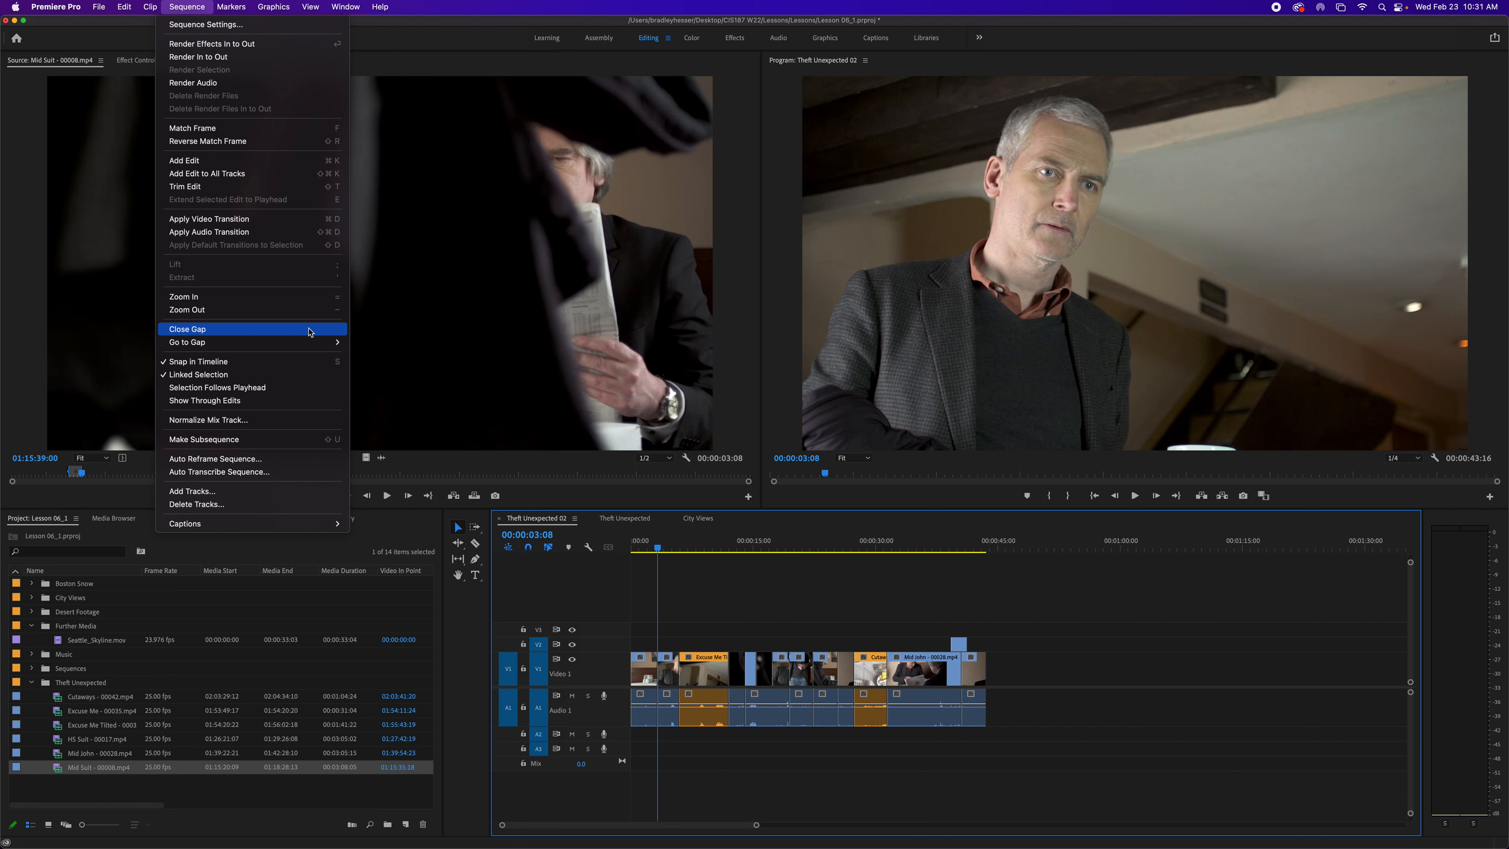
pyautogui.click(548, 550)
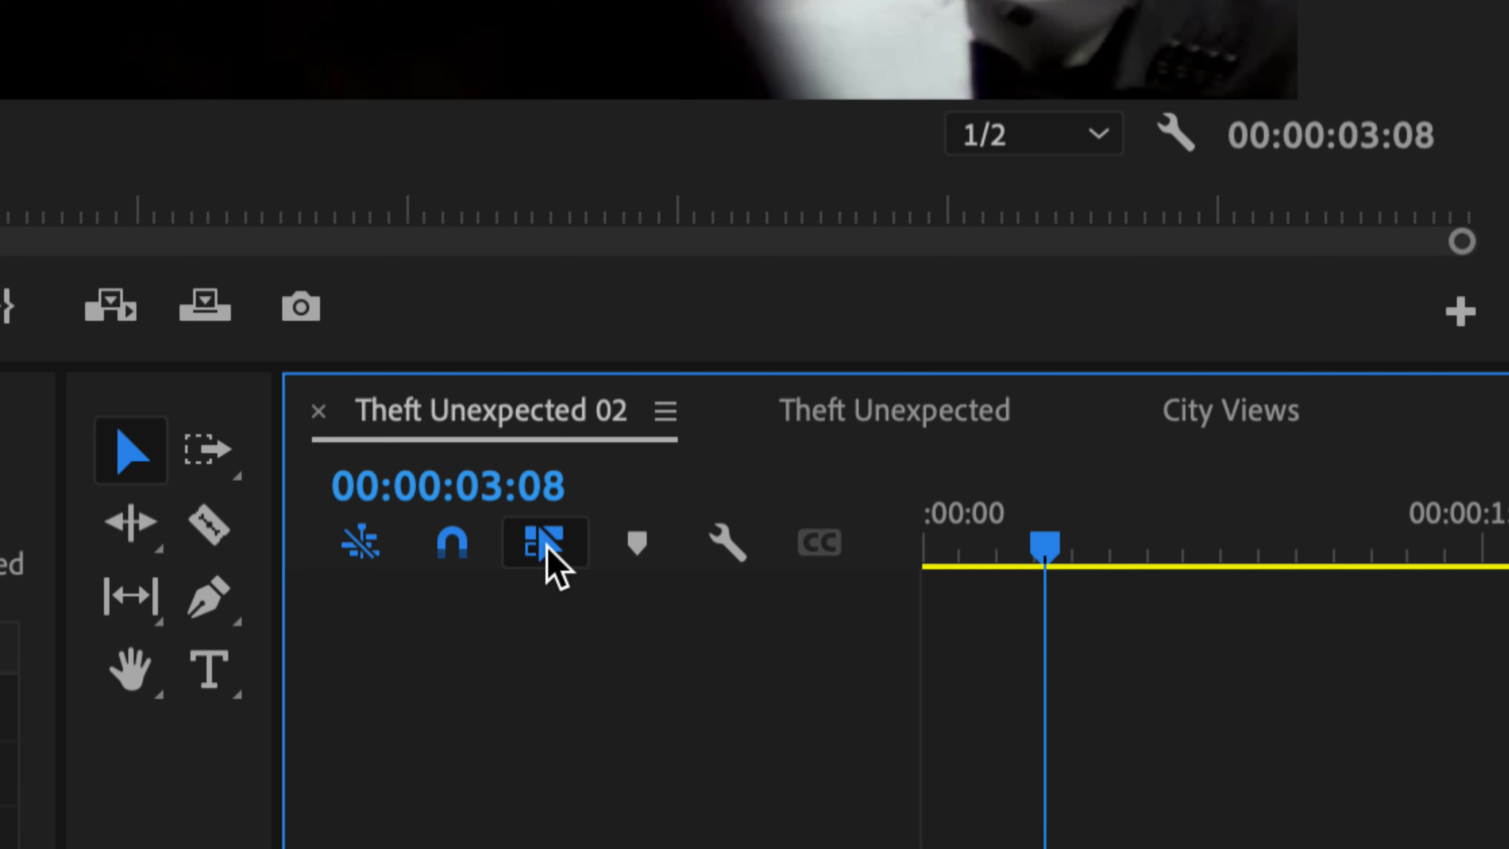
pyautogui.click(548, 541)
pyautogui.click(720, 677)
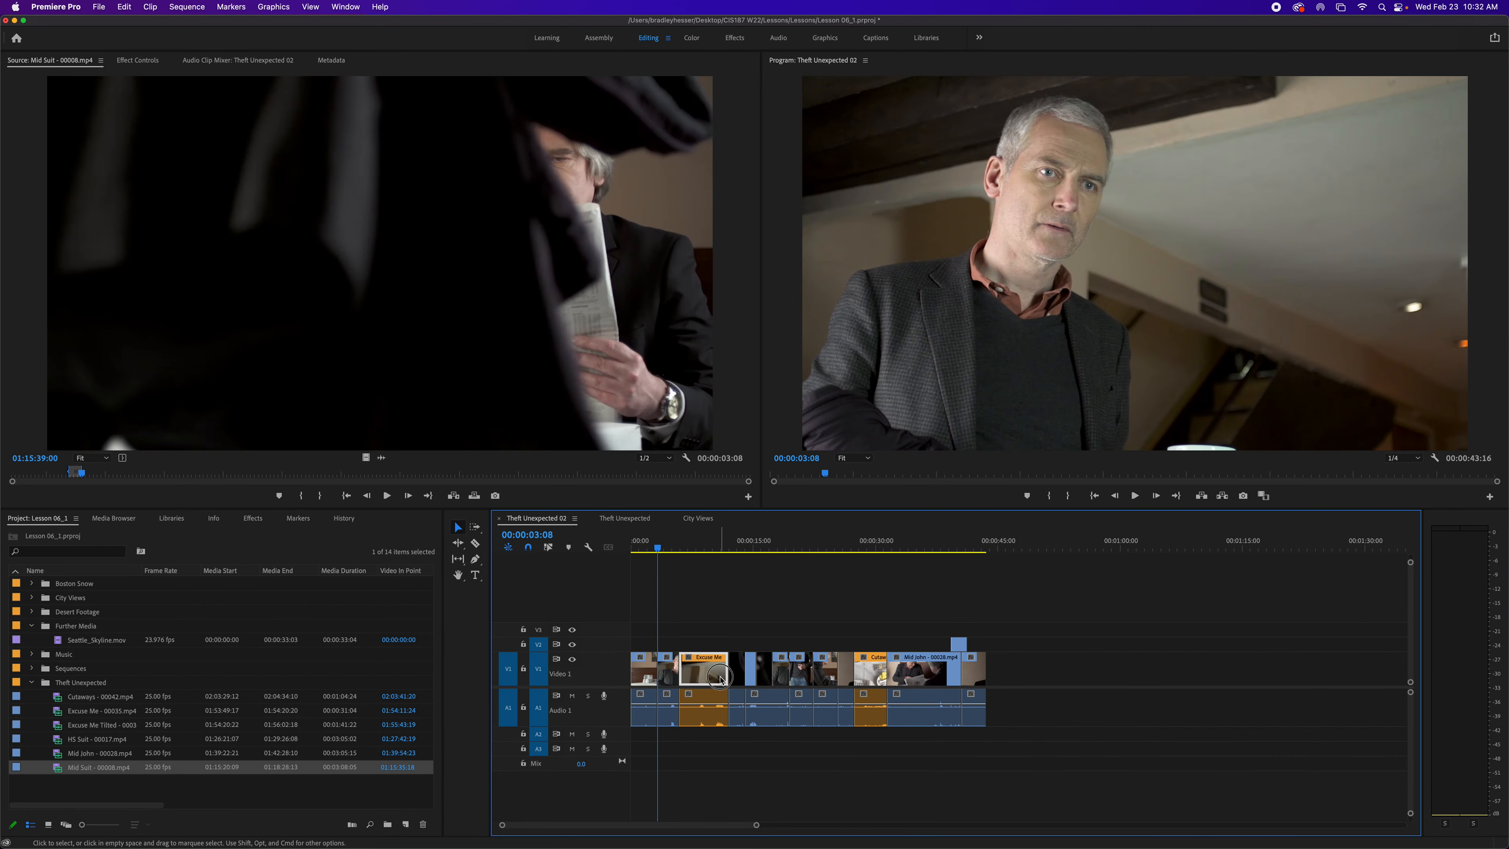
pyautogui.click(648, 670)
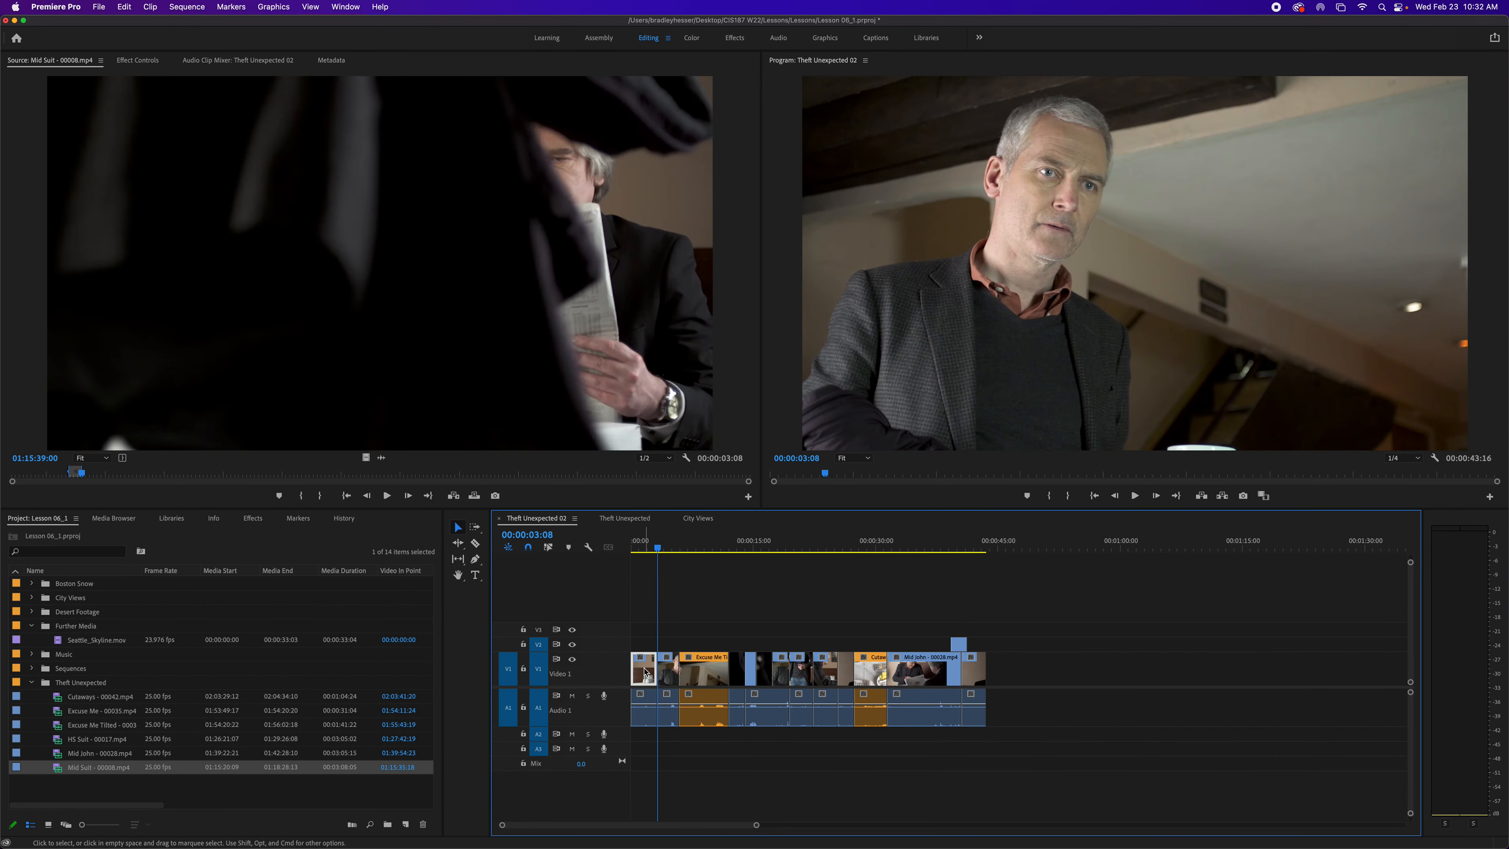
pyautogui.click(668, 719)
# - Turn linked selection back on and select the Excuse Me clip's video and audio together
pyautogui.click(548, 547)
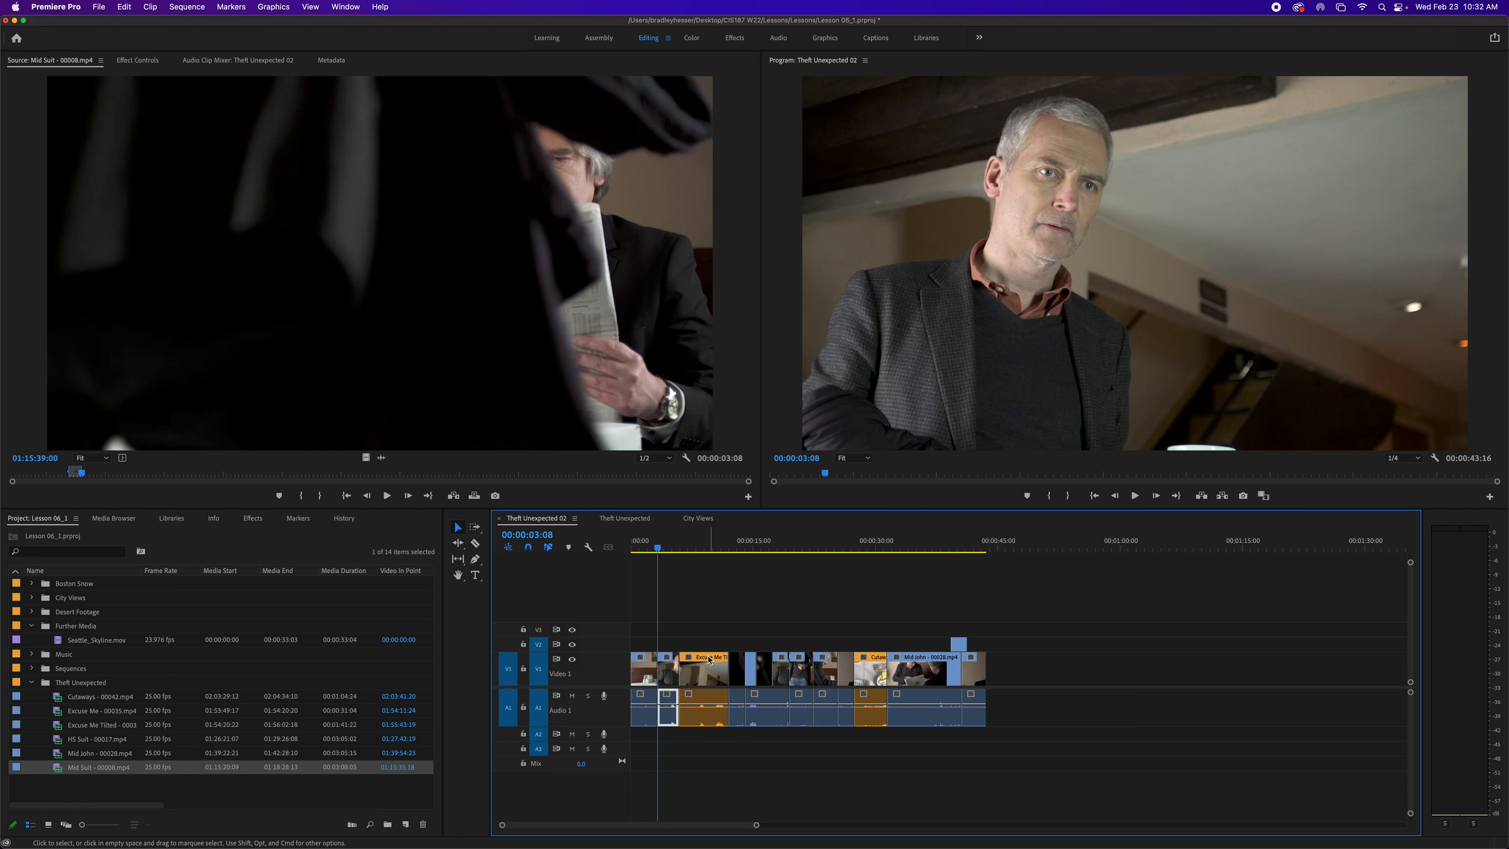
pyautogui.click(709, 665)
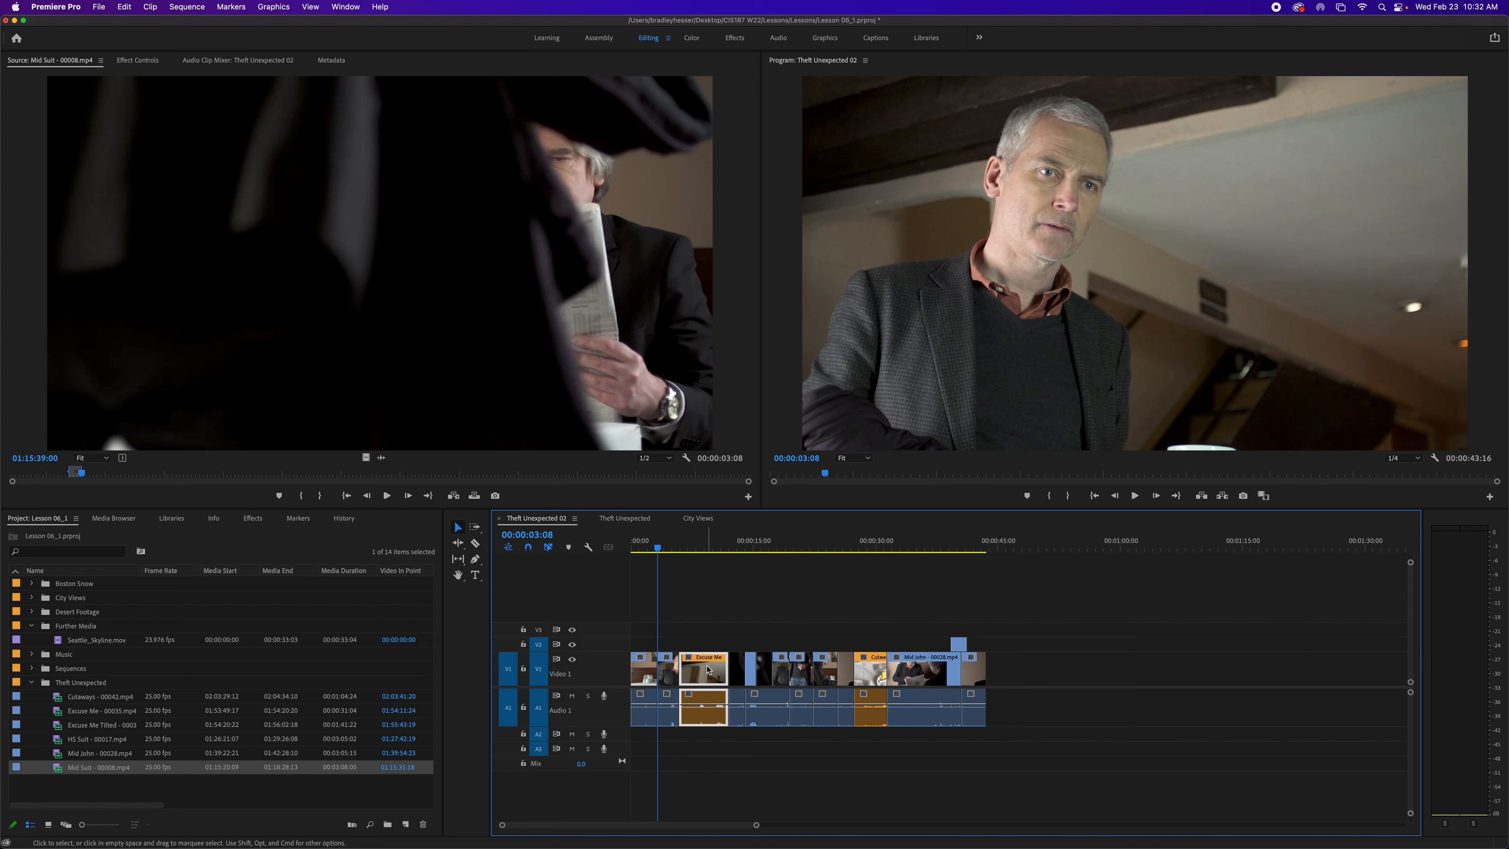
pyautogui.click(875, 679)
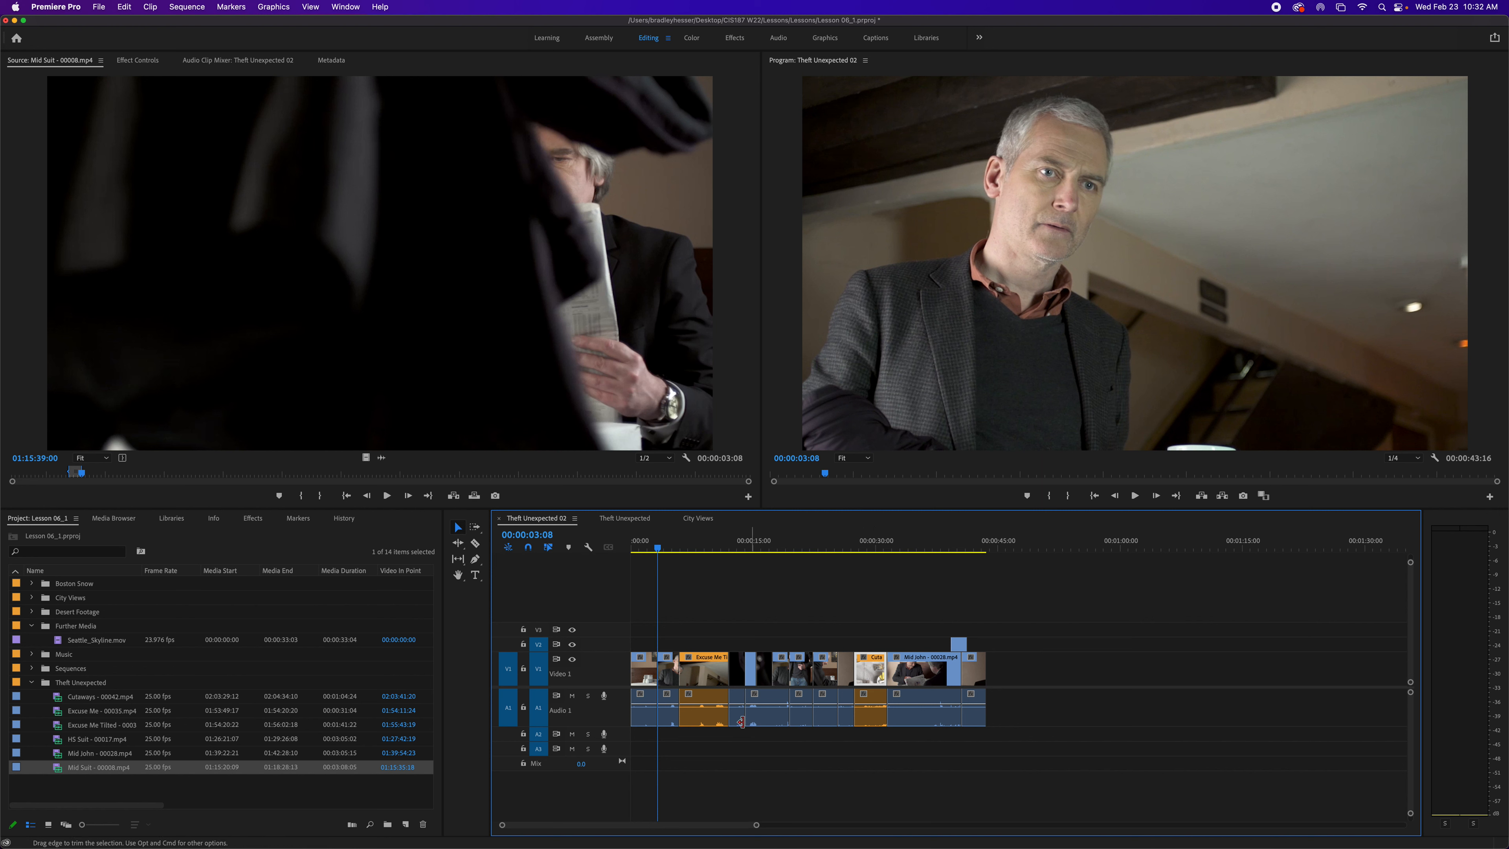
# - Marquee-select a group of clips across the video and audio tracks after the Excuse Me clip
pyautogui.click(718, 720)
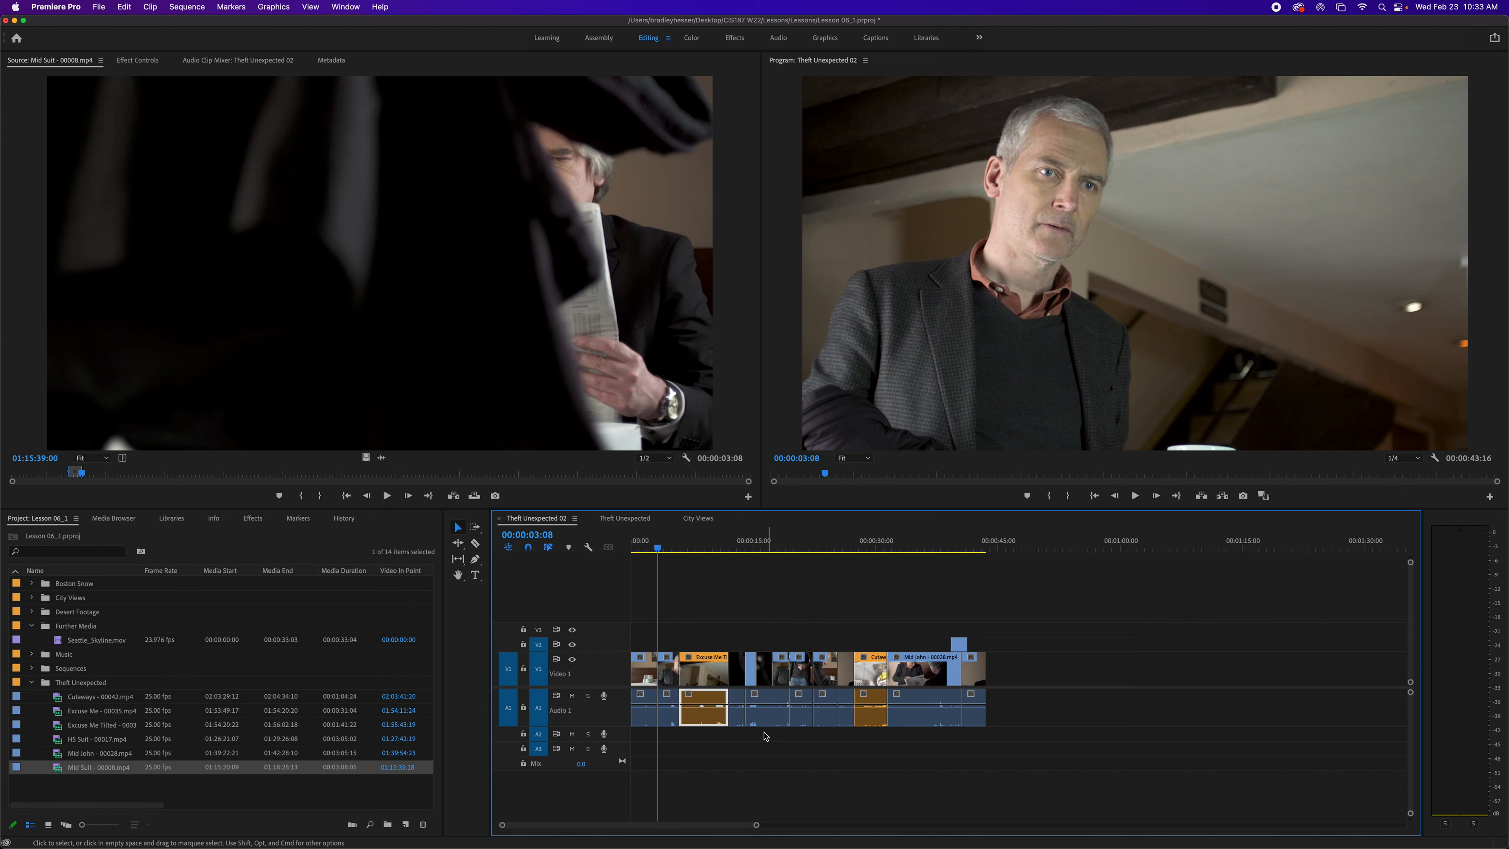
pyautogui.click(726, 678)
pyautogui.click(720, 679)
pyautogui.moveTo(716, 627); pyautogui.dragTo(924, 734)
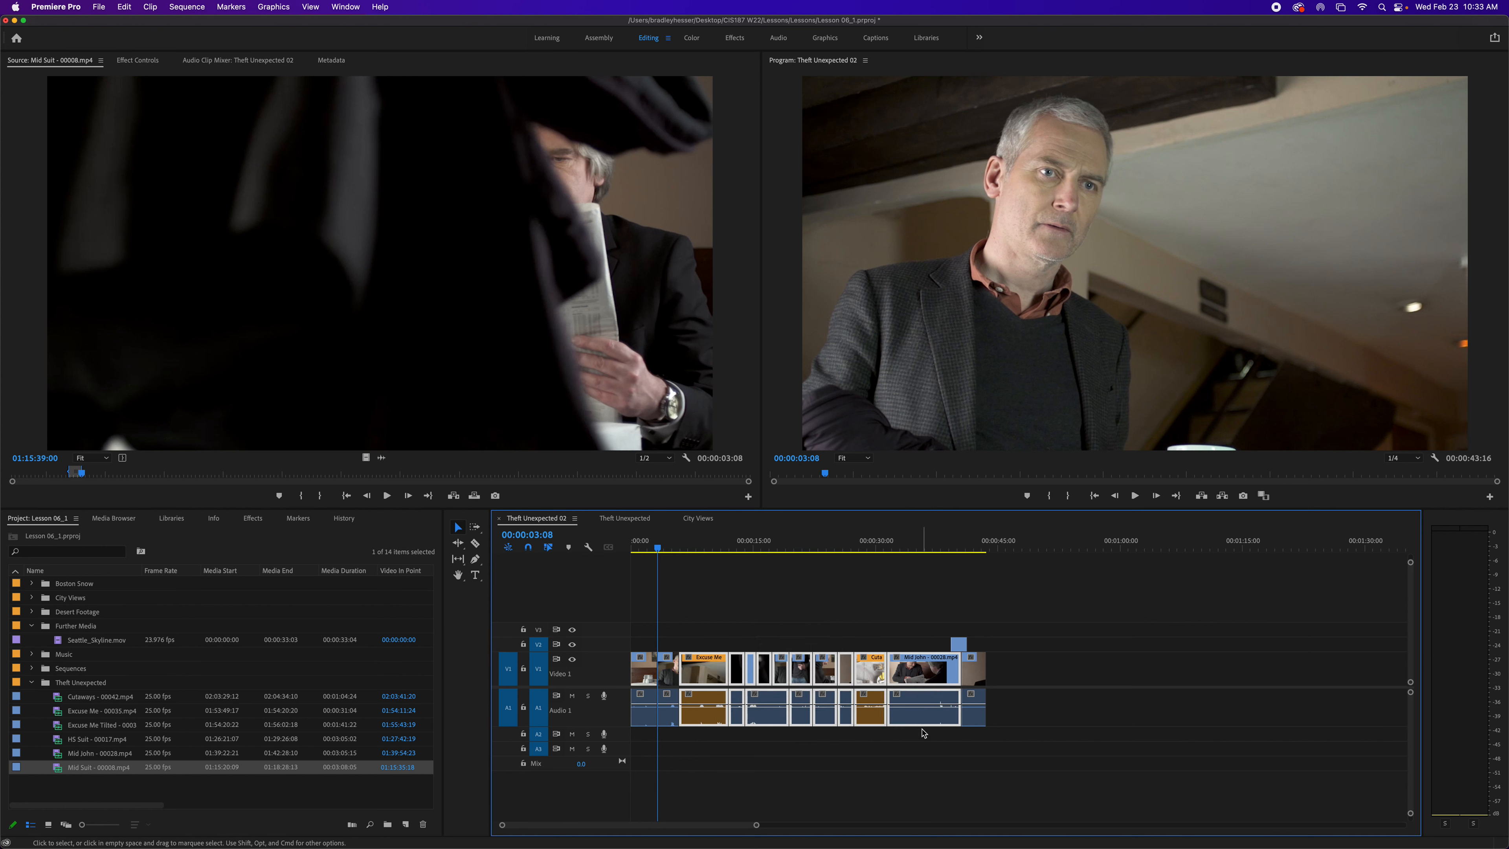
# - Clear the selection and marquee-select a smaller group of clips in the timeline
pyautogui.click(794, 640)
pyautogui.click(781, 621)
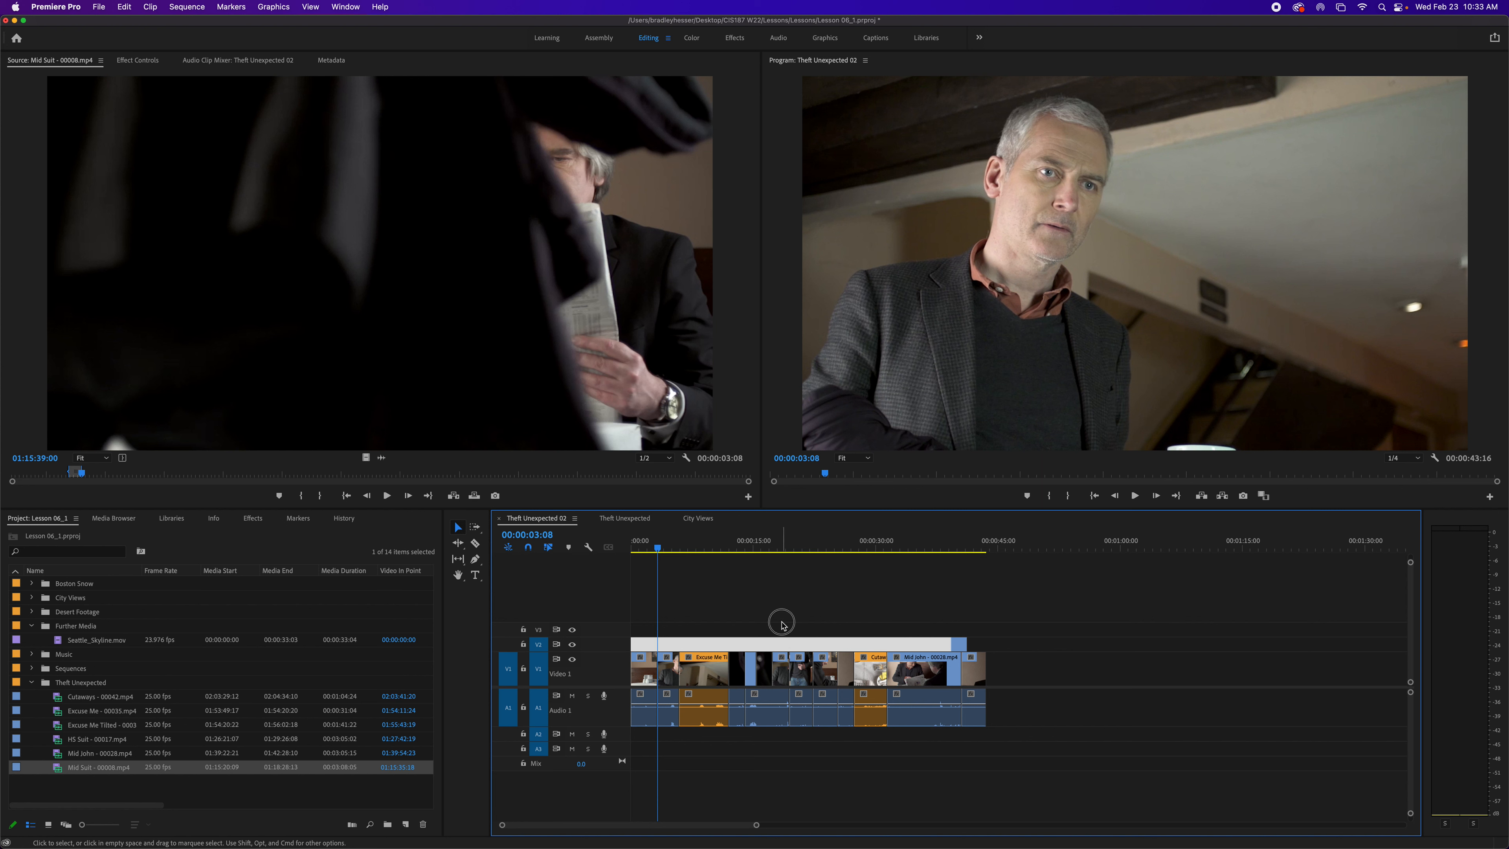
pyautogui.click(714, 634)
pyautogui.moveTo(715, 635); pyautogui.dragTo(864, 663)
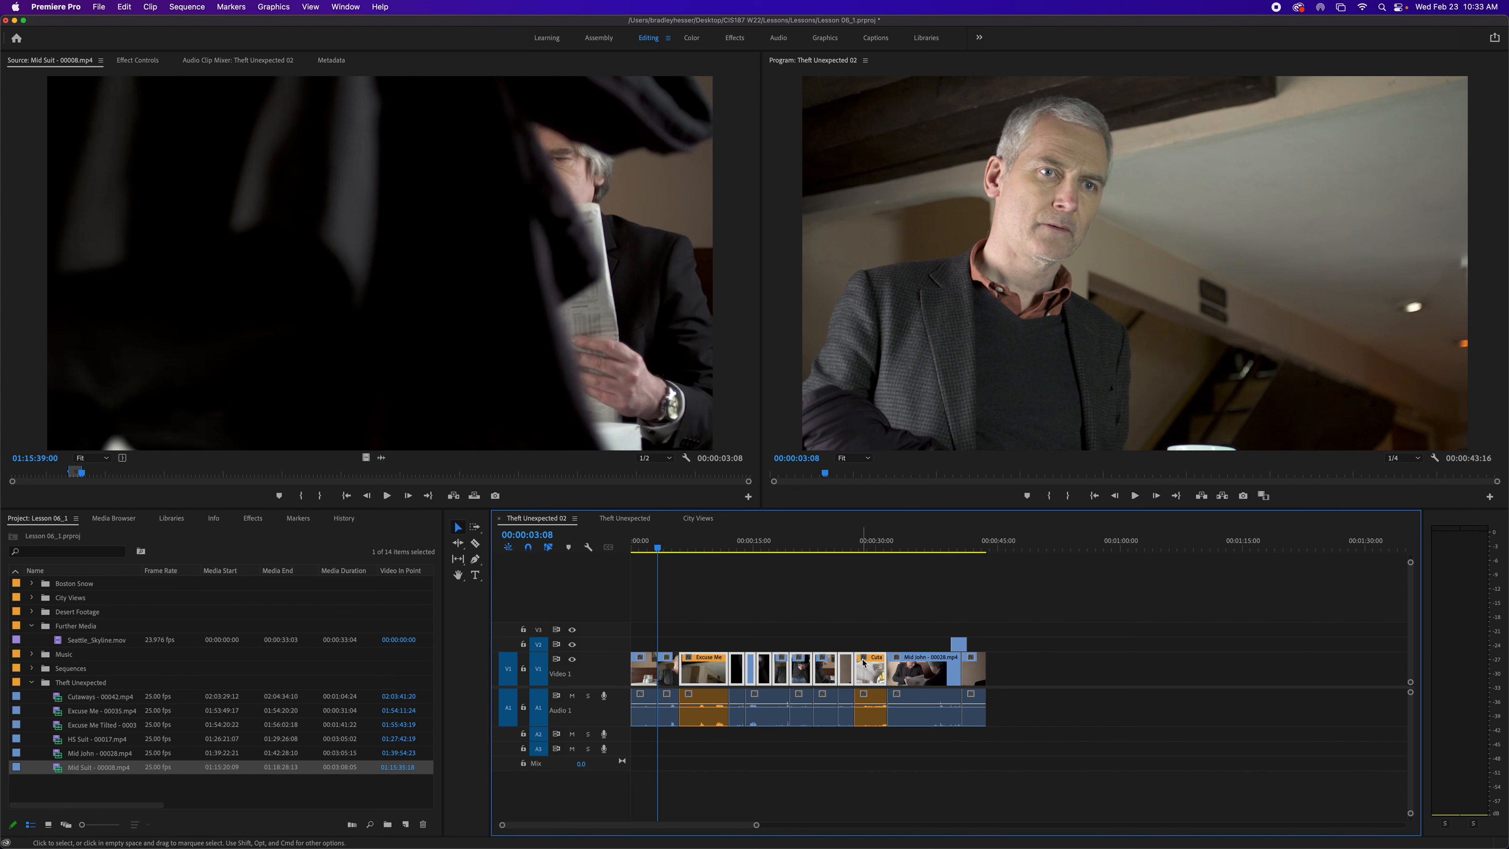
# - Select the Mid John clip and add another clip earlier in the sequence to the selection
pyautogui.click(946, 676)
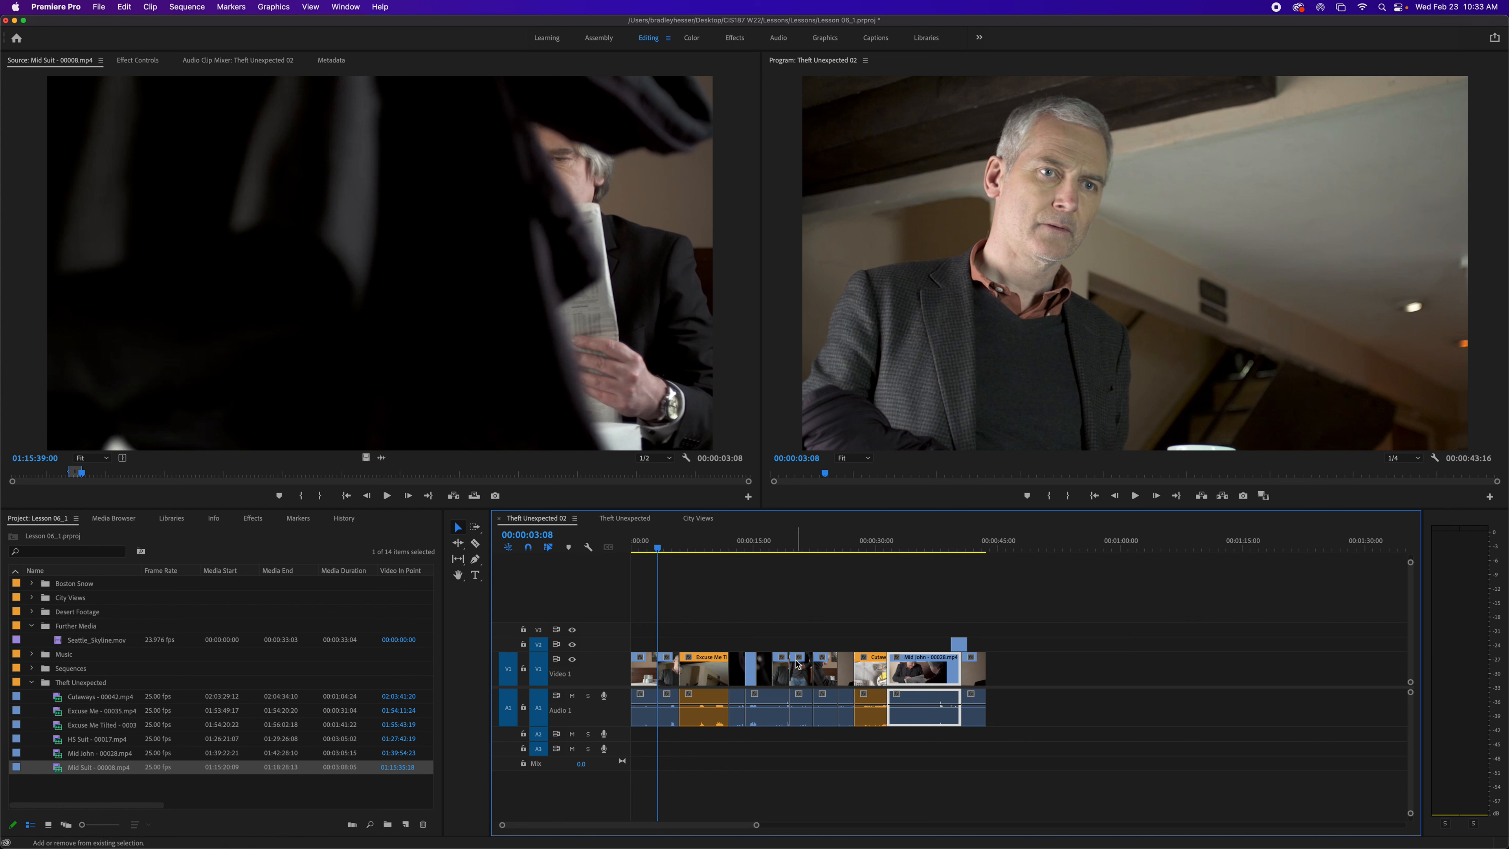
pyautogui.click(795, 644)
pyautogui.keyDown('shift'); pyautogui.click(800, 665); pyautogui.keyUp('shift')
pyautogui.keyDown('shift'); pyautogui.click(931, 674); pyautogui.keyUp('shift')
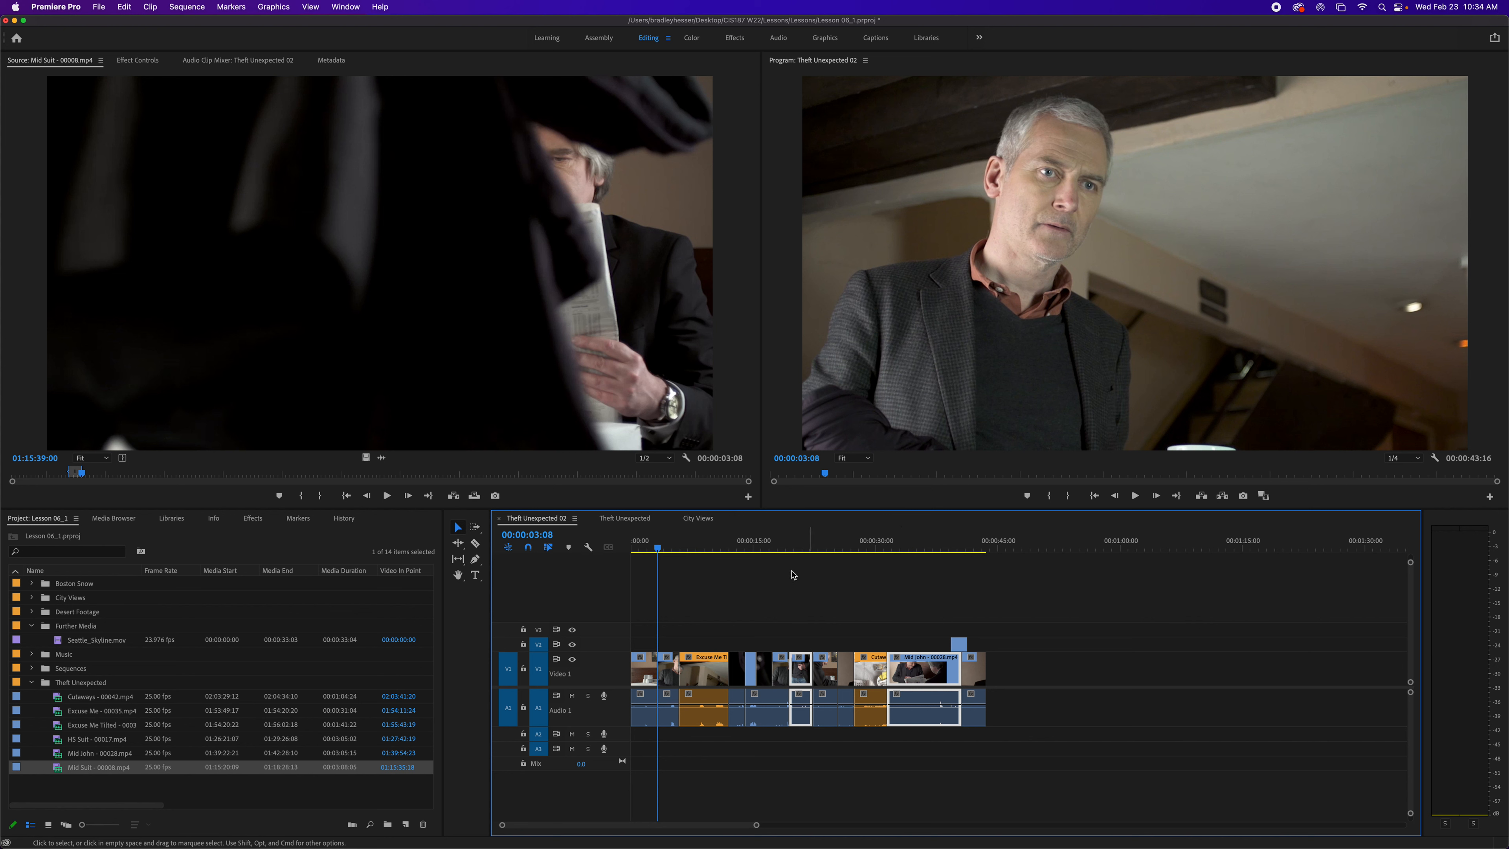
# - Play the sequence briefly and stop playback
pyautogui.press('space')
pyautogui.press('space')
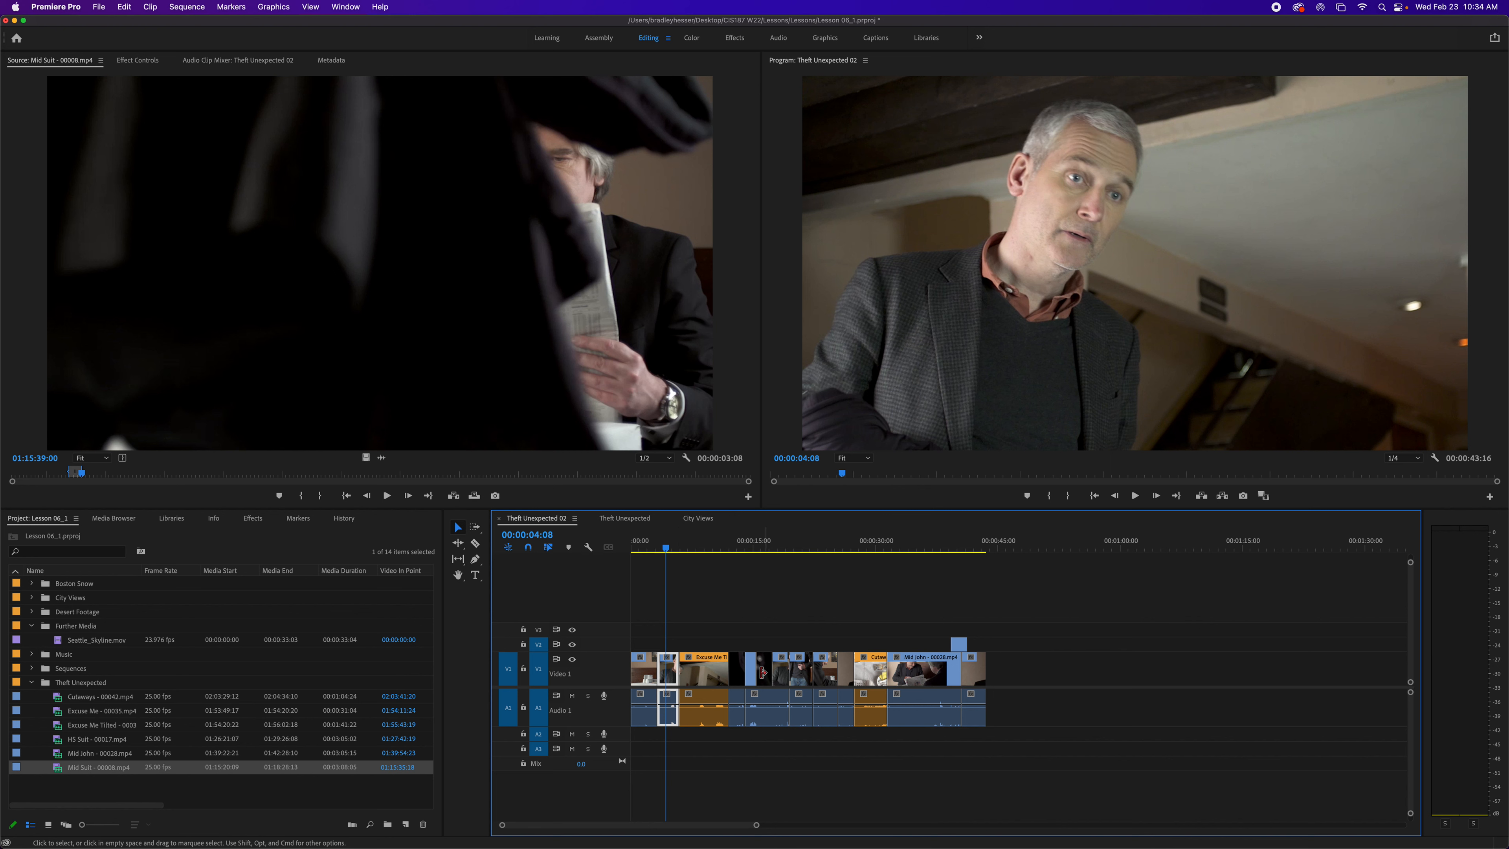
# - Switch to the Track Select Forward Tool and select all clips forward from several points in the sequence
pyautogui.click(527, 548)
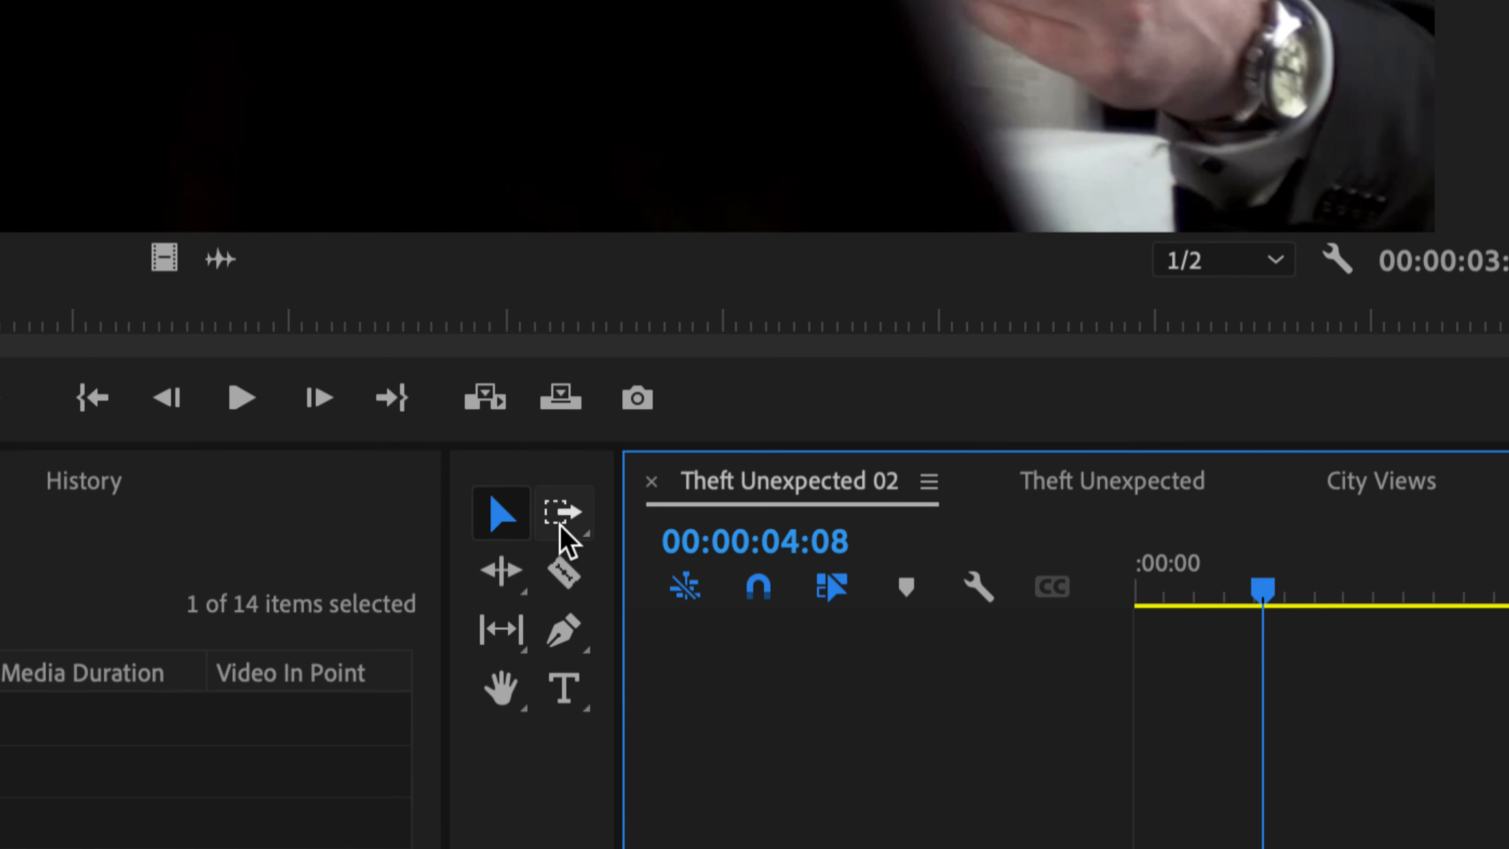
pyautogui.click(481, 526)
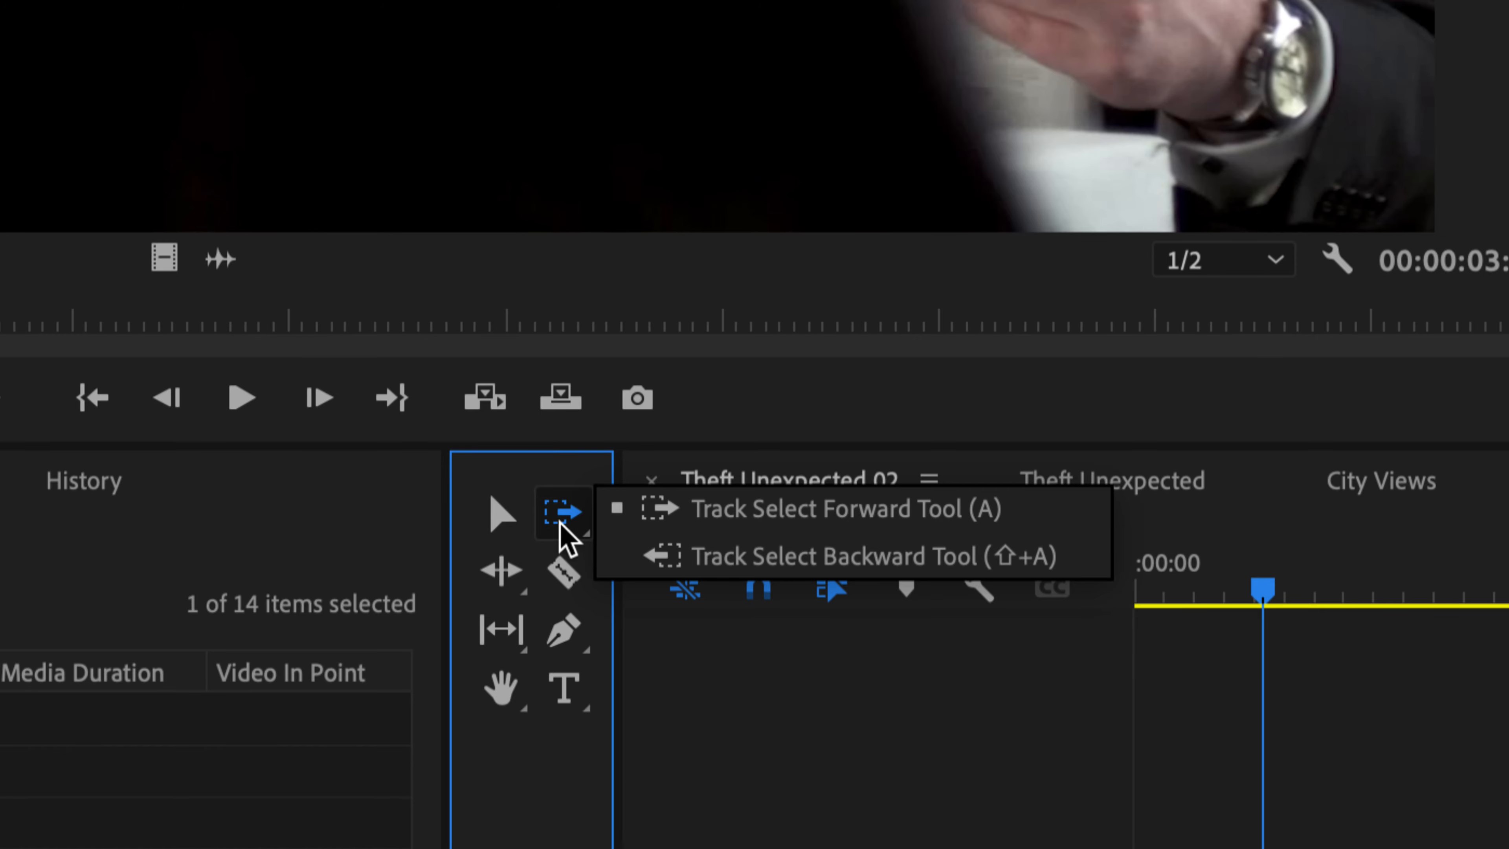
pyautogui.click(670, 527)
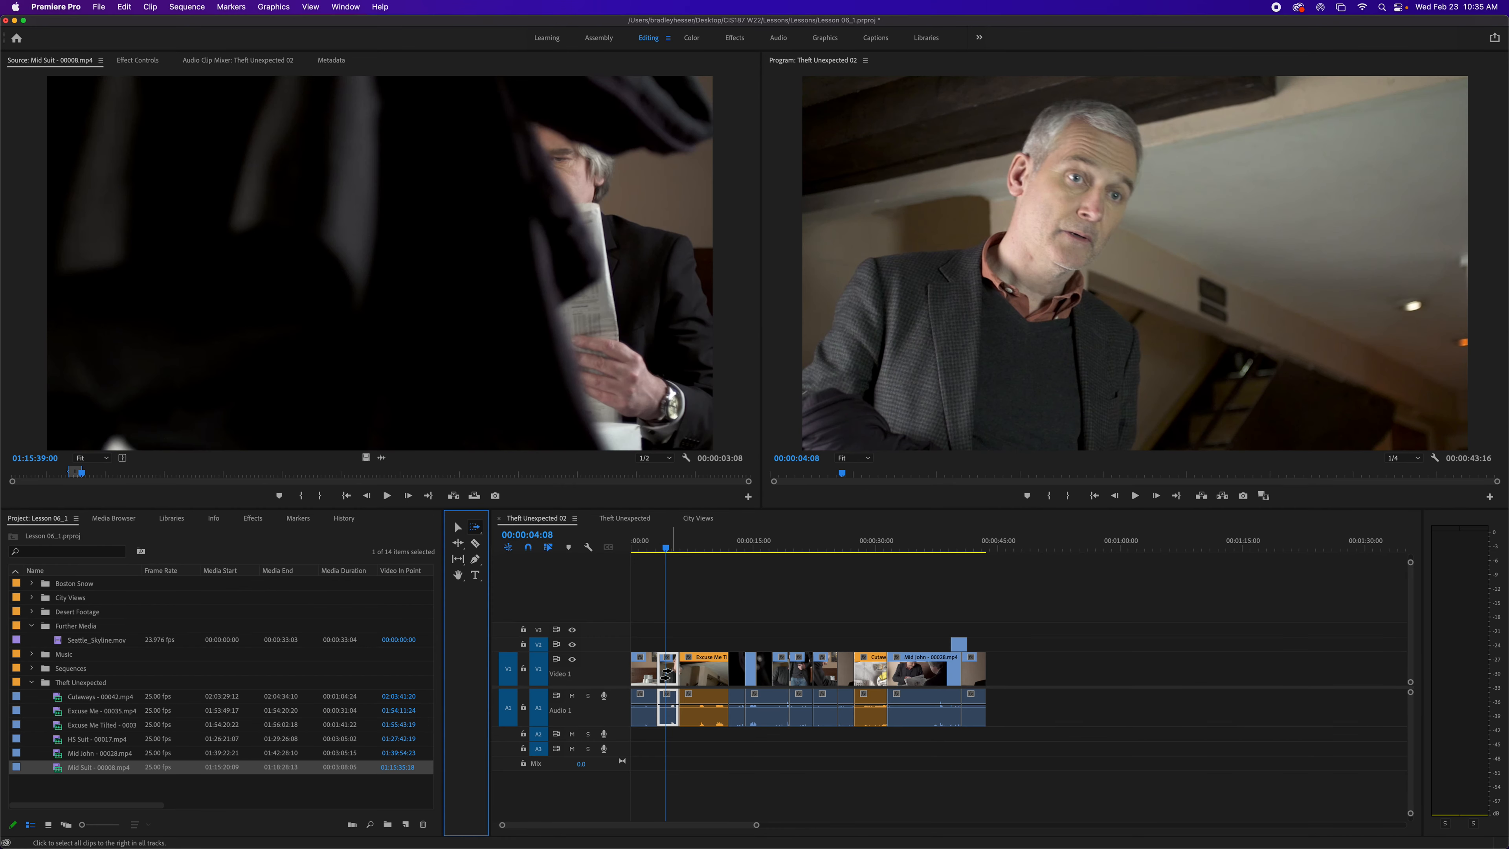
pyautogui.click(672, 674)
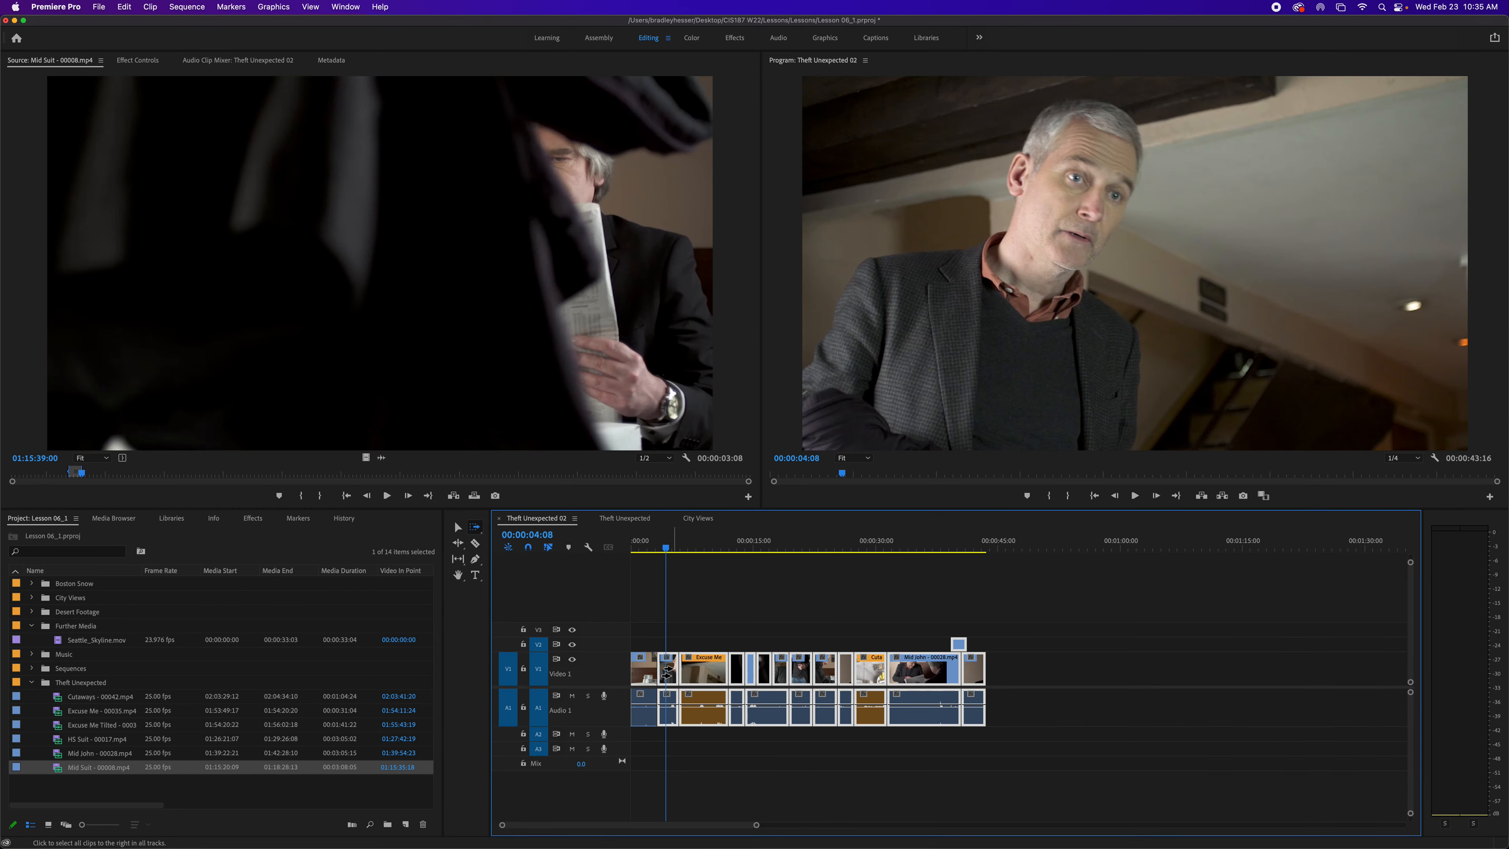
pyautogui.click(825, 671)
pyautogui.click(918, 673)
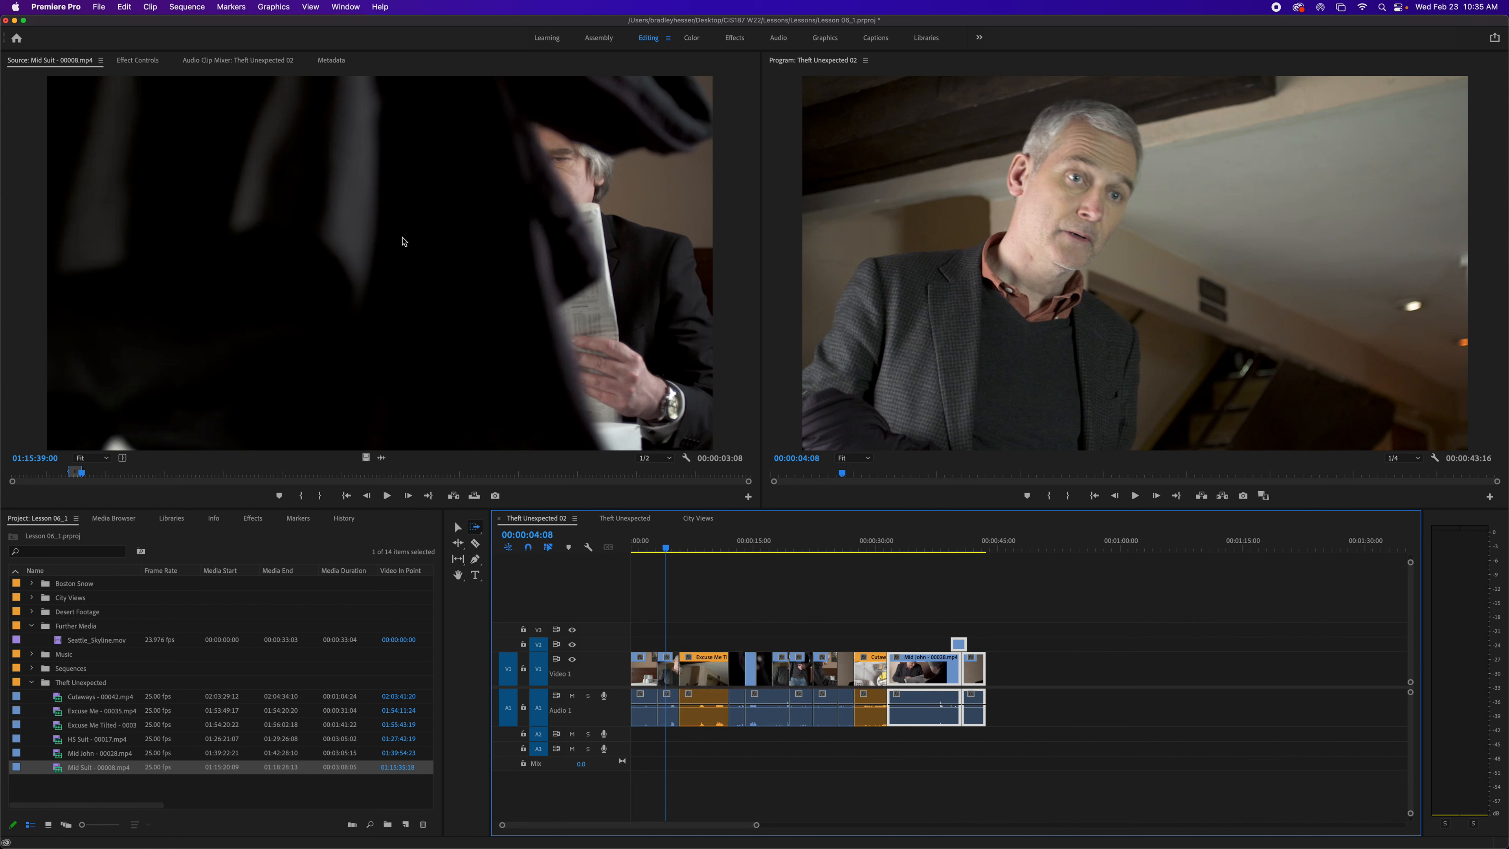
# - Switch to the Track Select Backward Tool and select all clips backward from several points in the sequence
pyautogui.moveTo(475, 527); pyautogui.dragTo(535, 544)
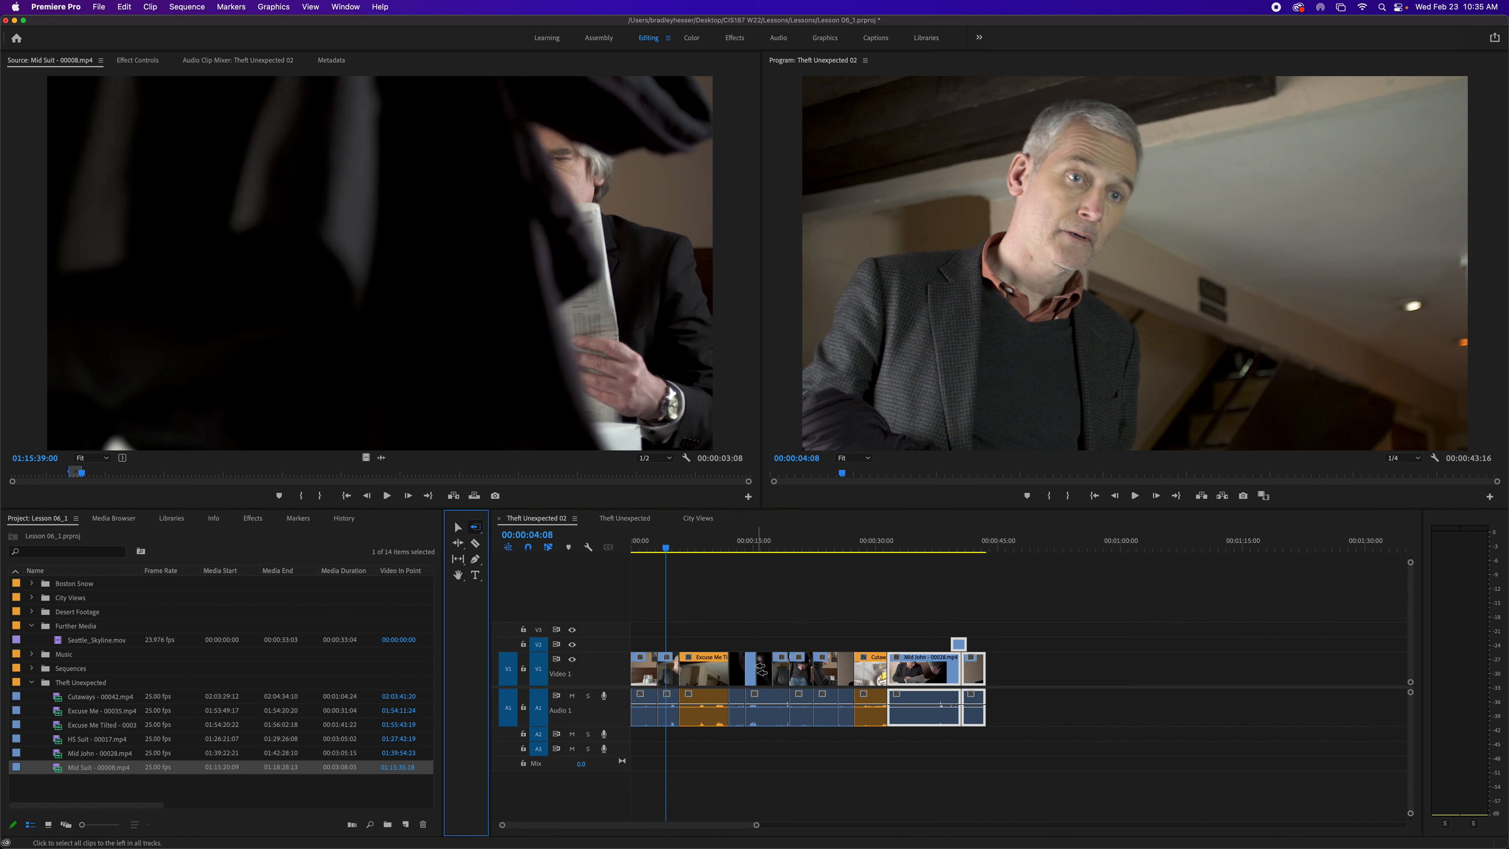
pyautogui.click(762, 670)
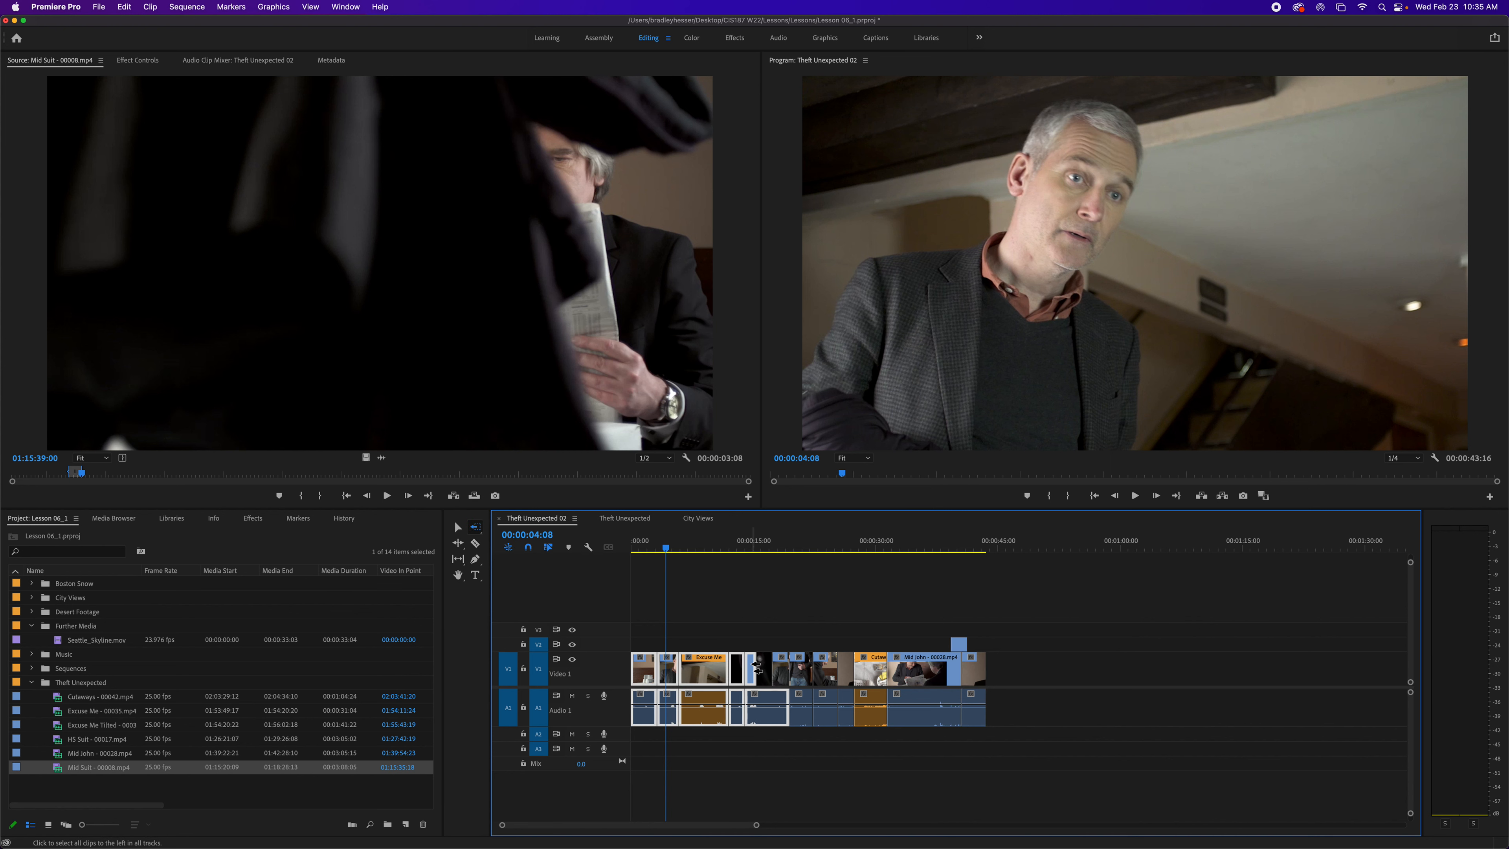
pyautogui.click(736, 670)
pyautogui.click(711, 670)
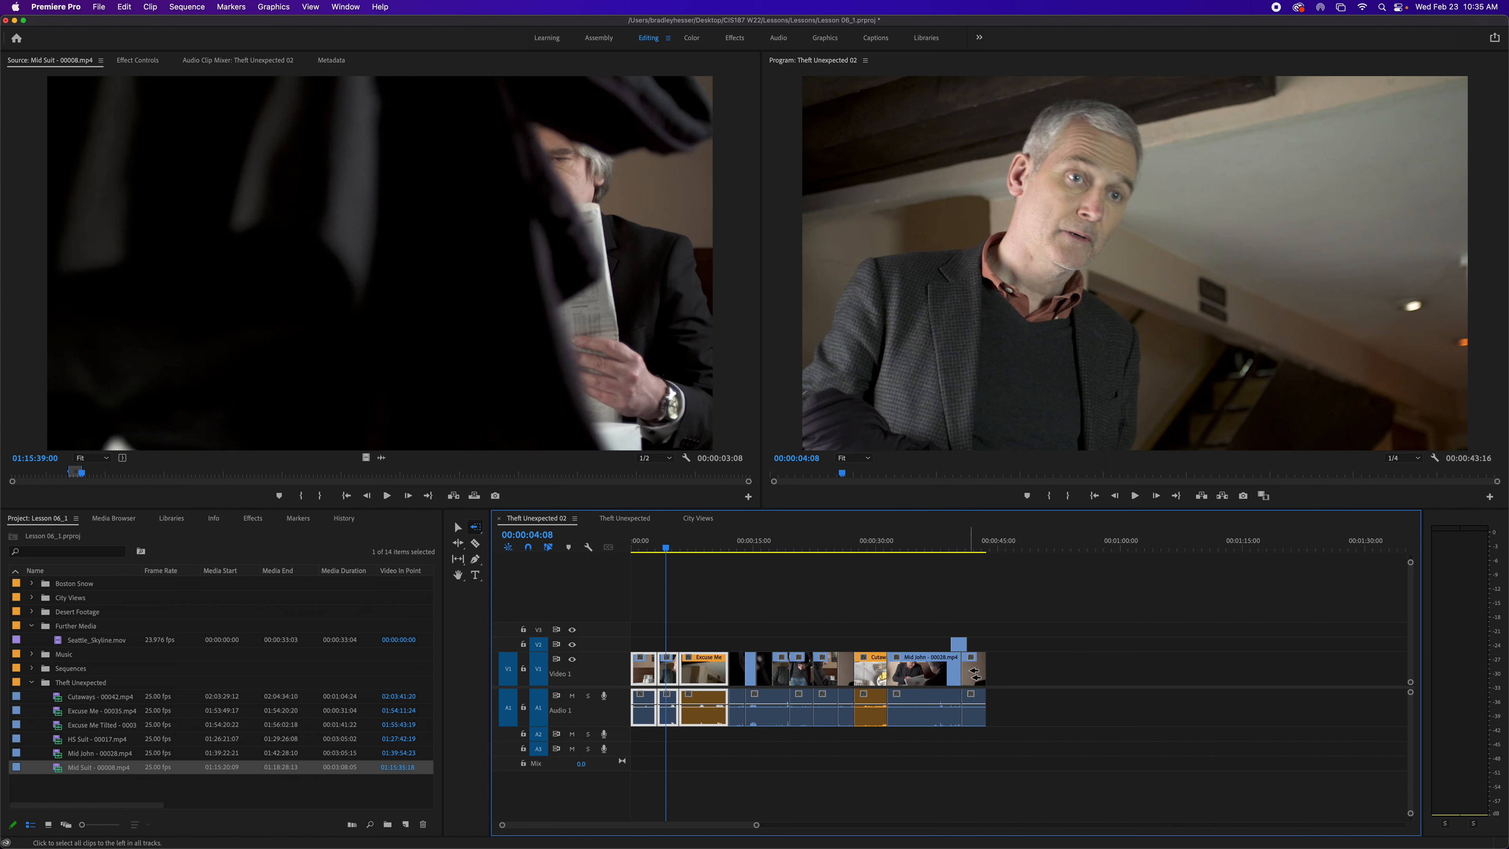
pyautogui.click(973, 674)
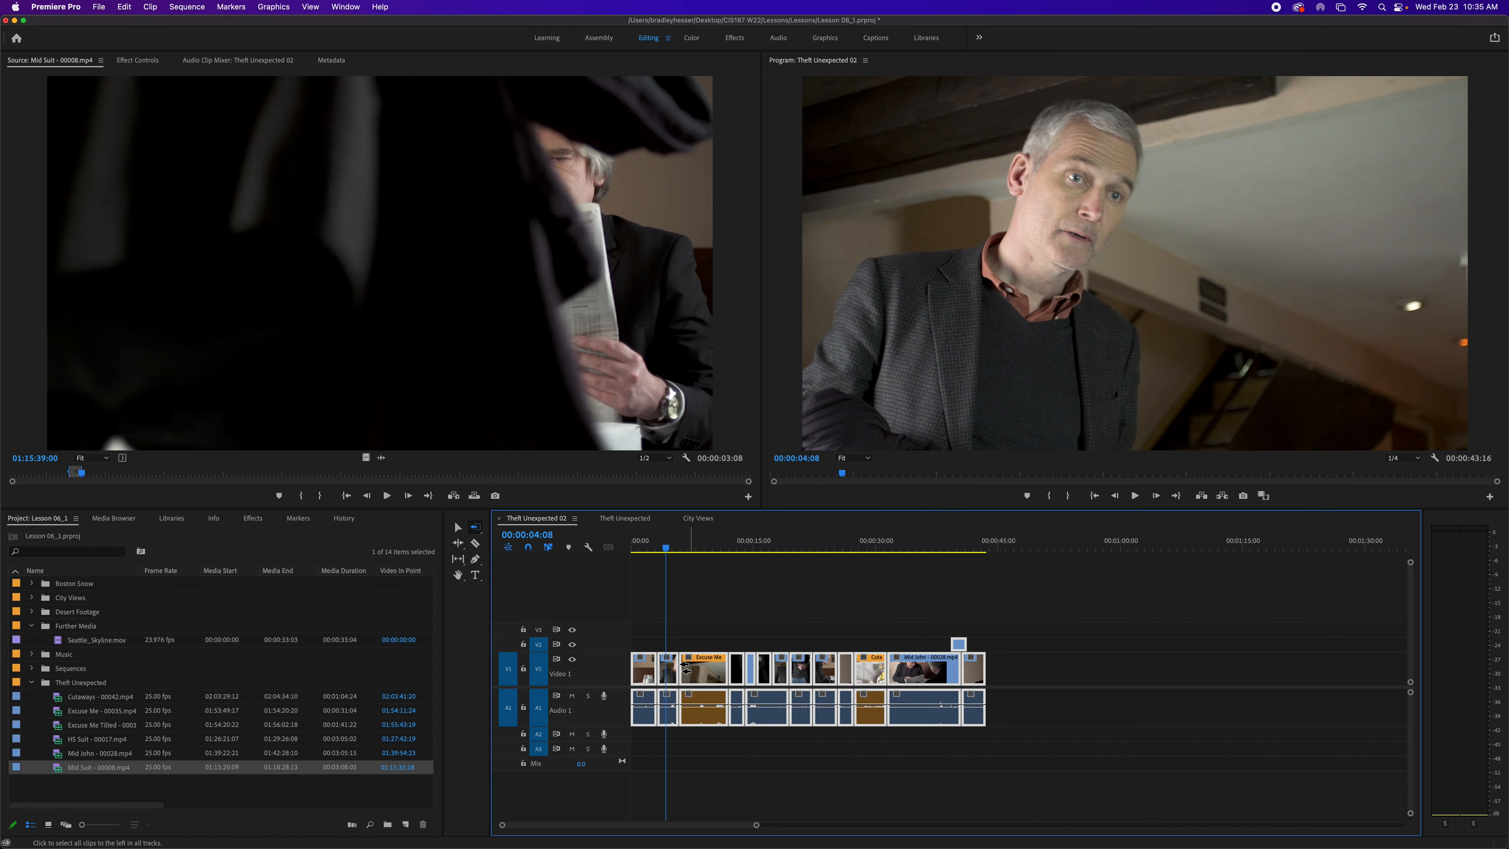
# - Track-select all clips forward from a point mid-sequence and move them later with the Selection tool to open a gap
pyautogui.click(475, 527)
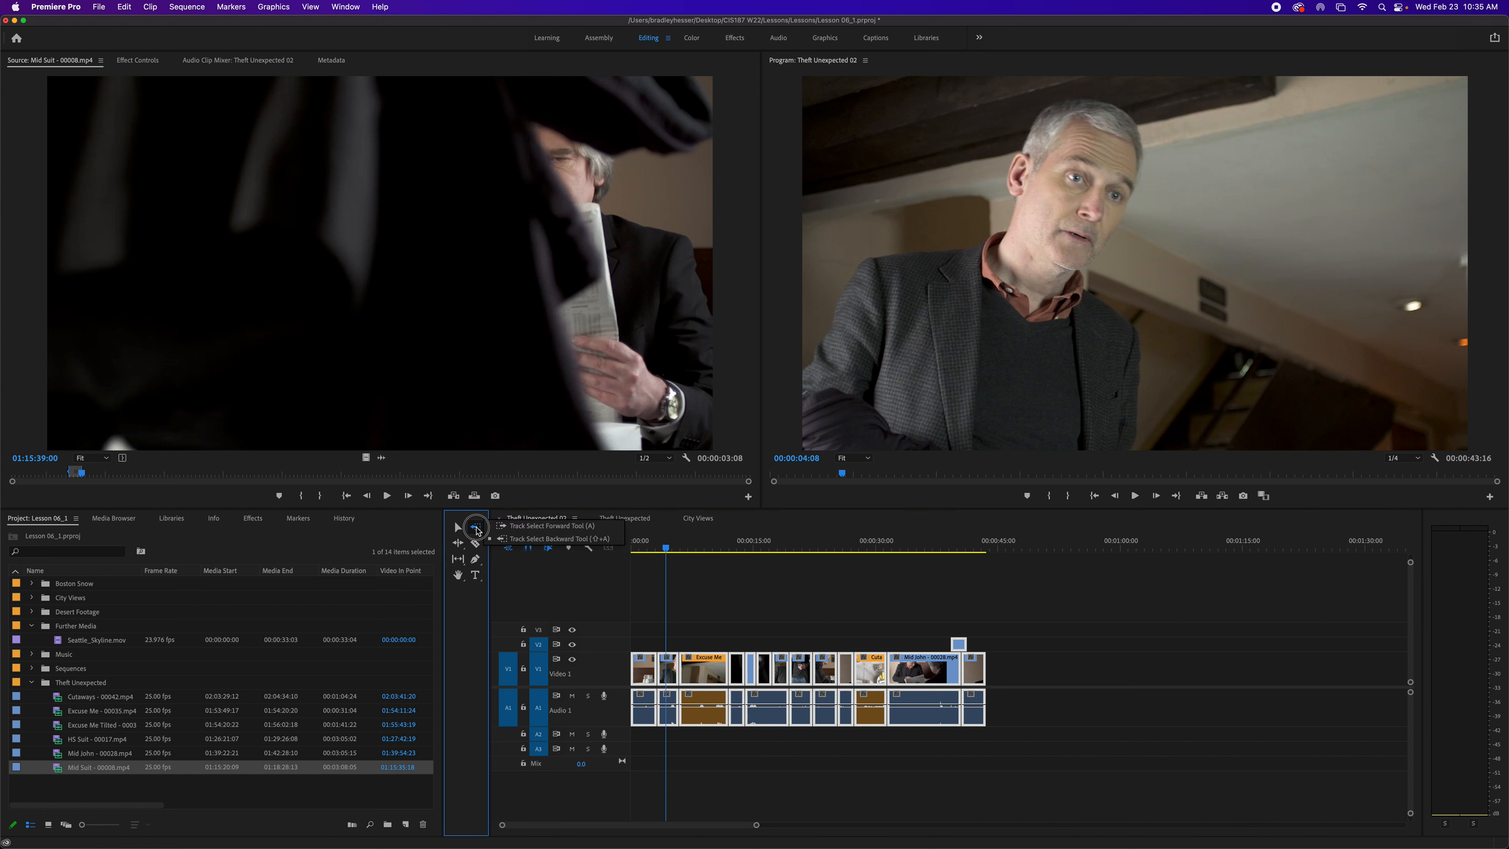
pyautogui.click(507, 527)
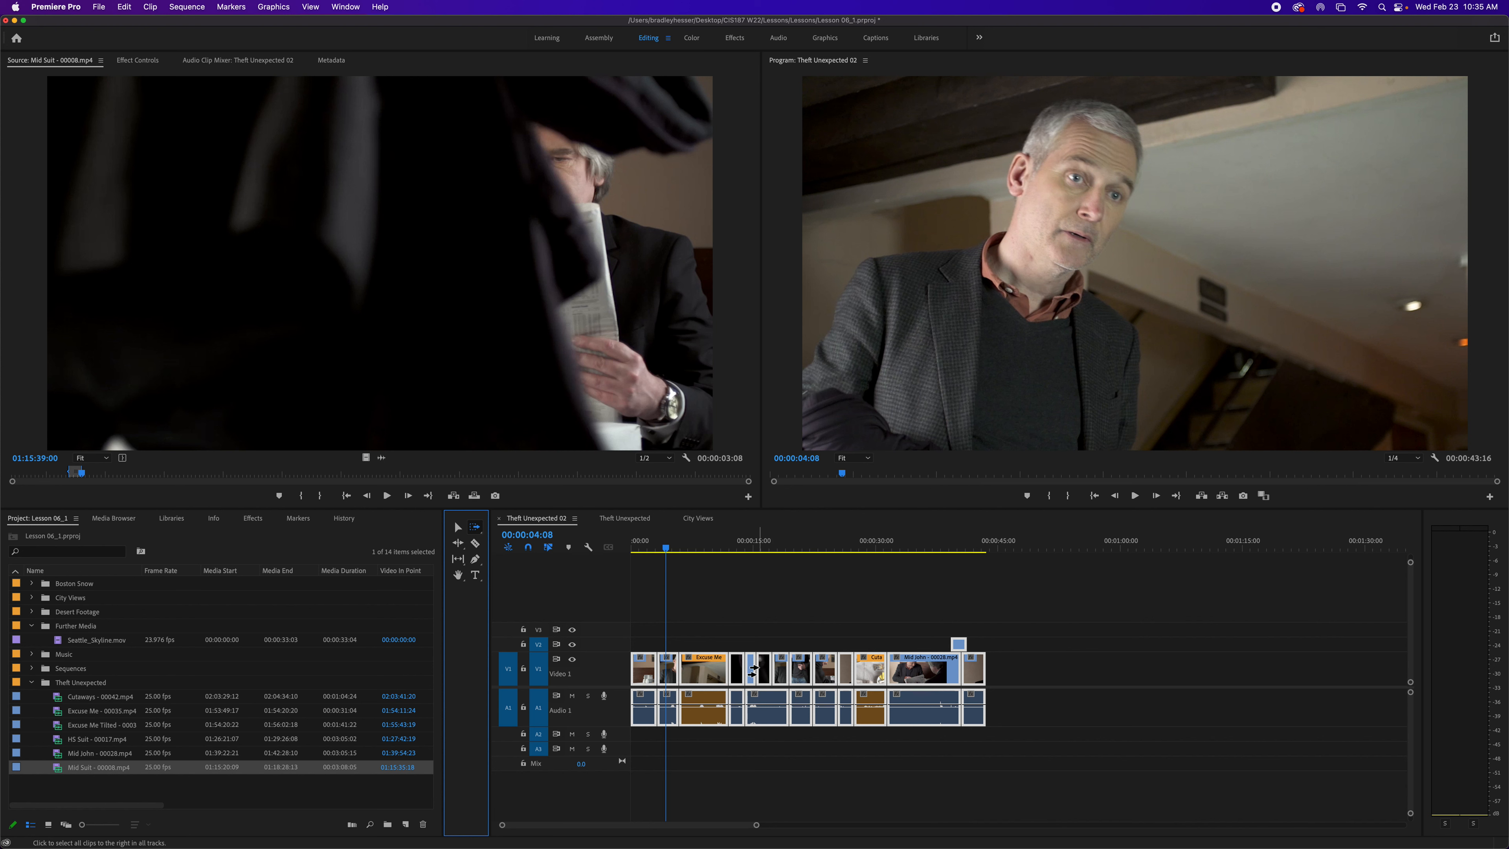
pyautogui.click(750, 670)
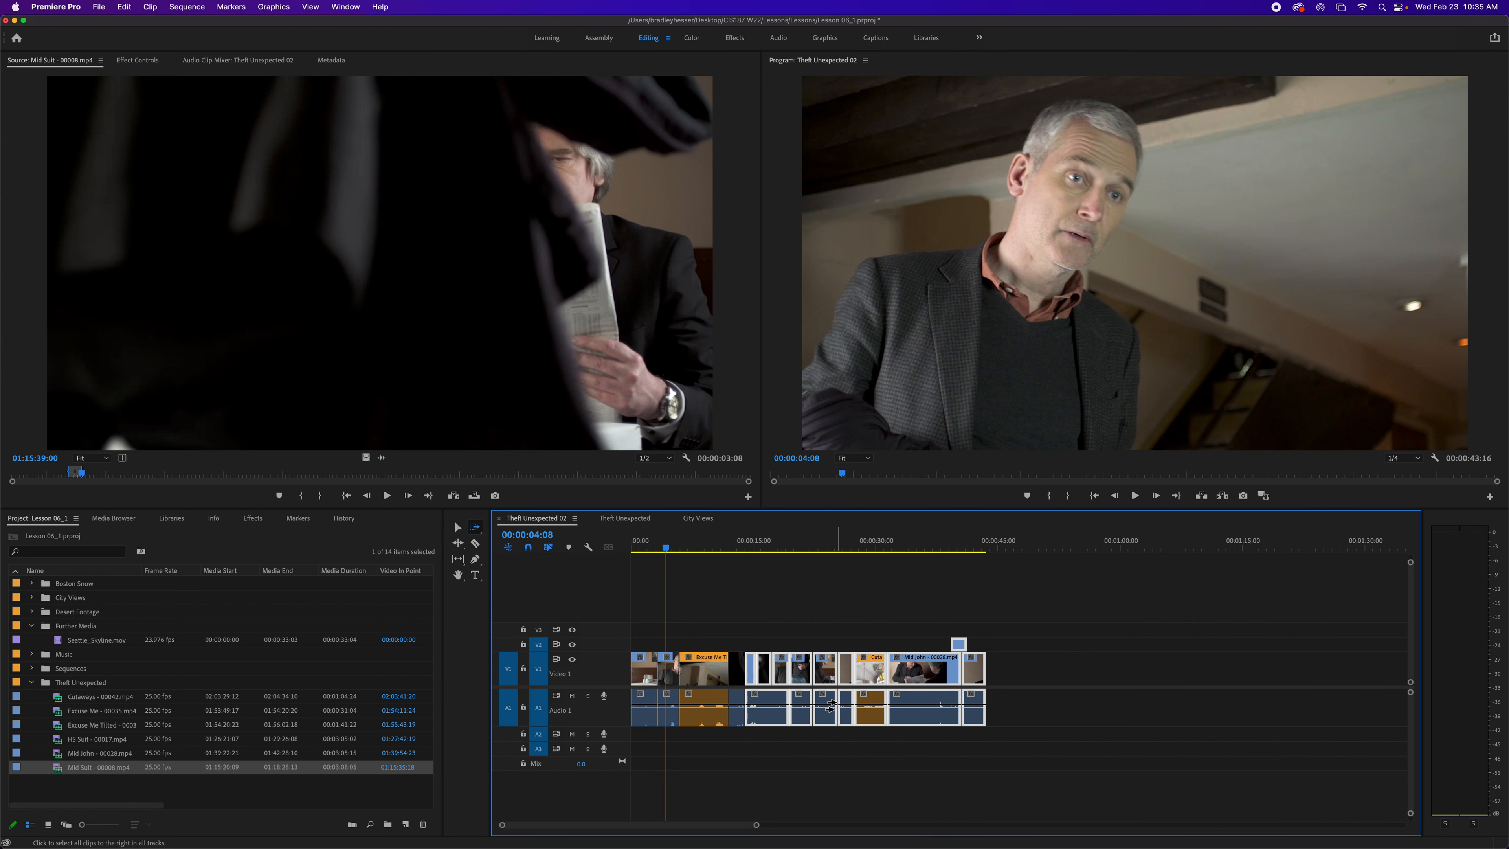
pyautogui.press('v')
pyautogui.moveTo(806, 673); pyautogui.dragTo(866, 677)
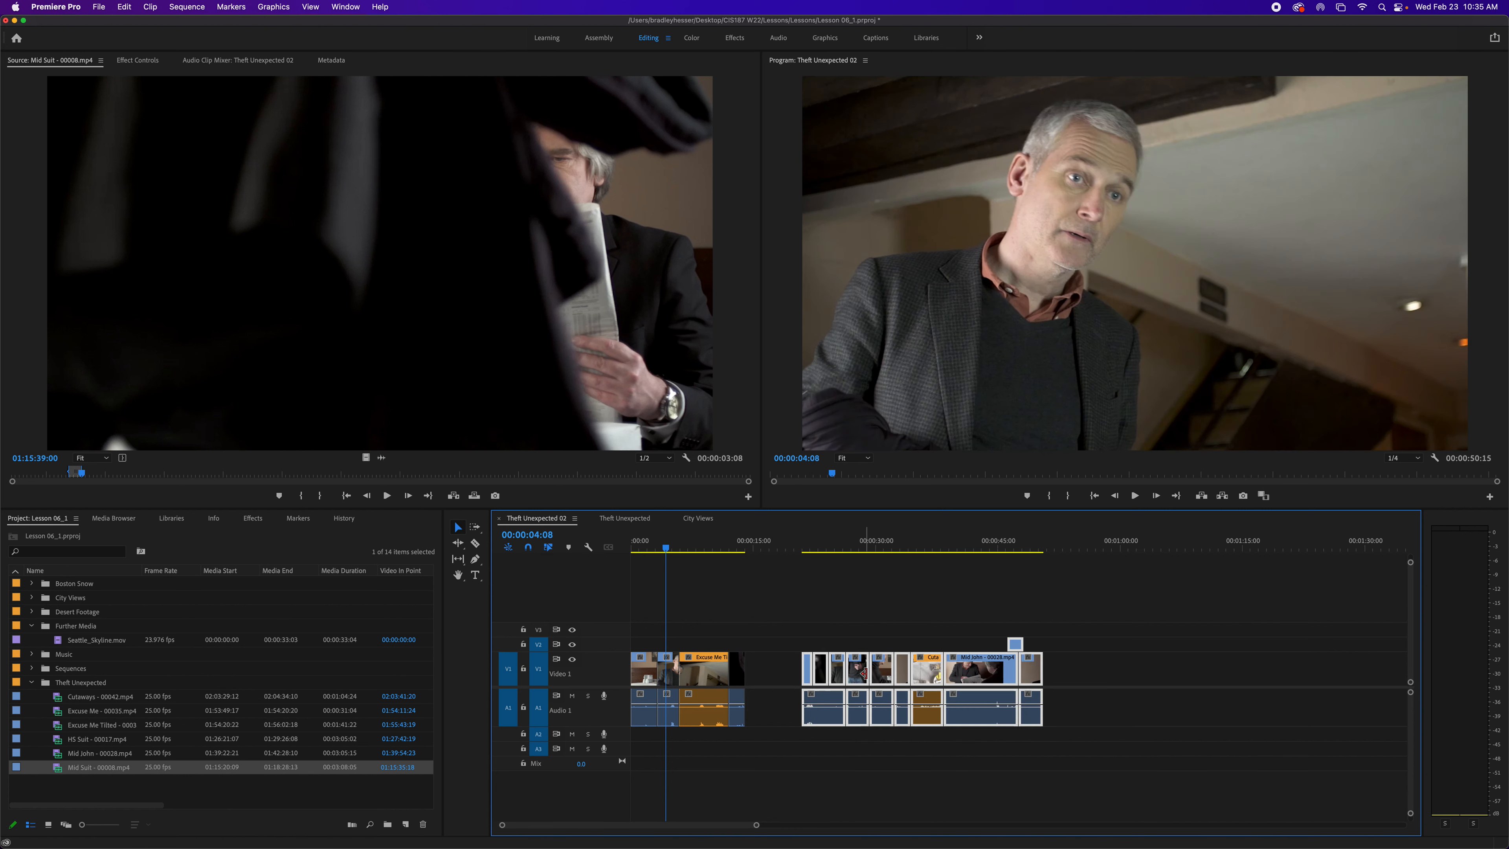
# - Select the new gap in the timeline
pyautogui.click(767, 678)
pyautogui.click(773, 704)
pyautogui.click(769, 682)
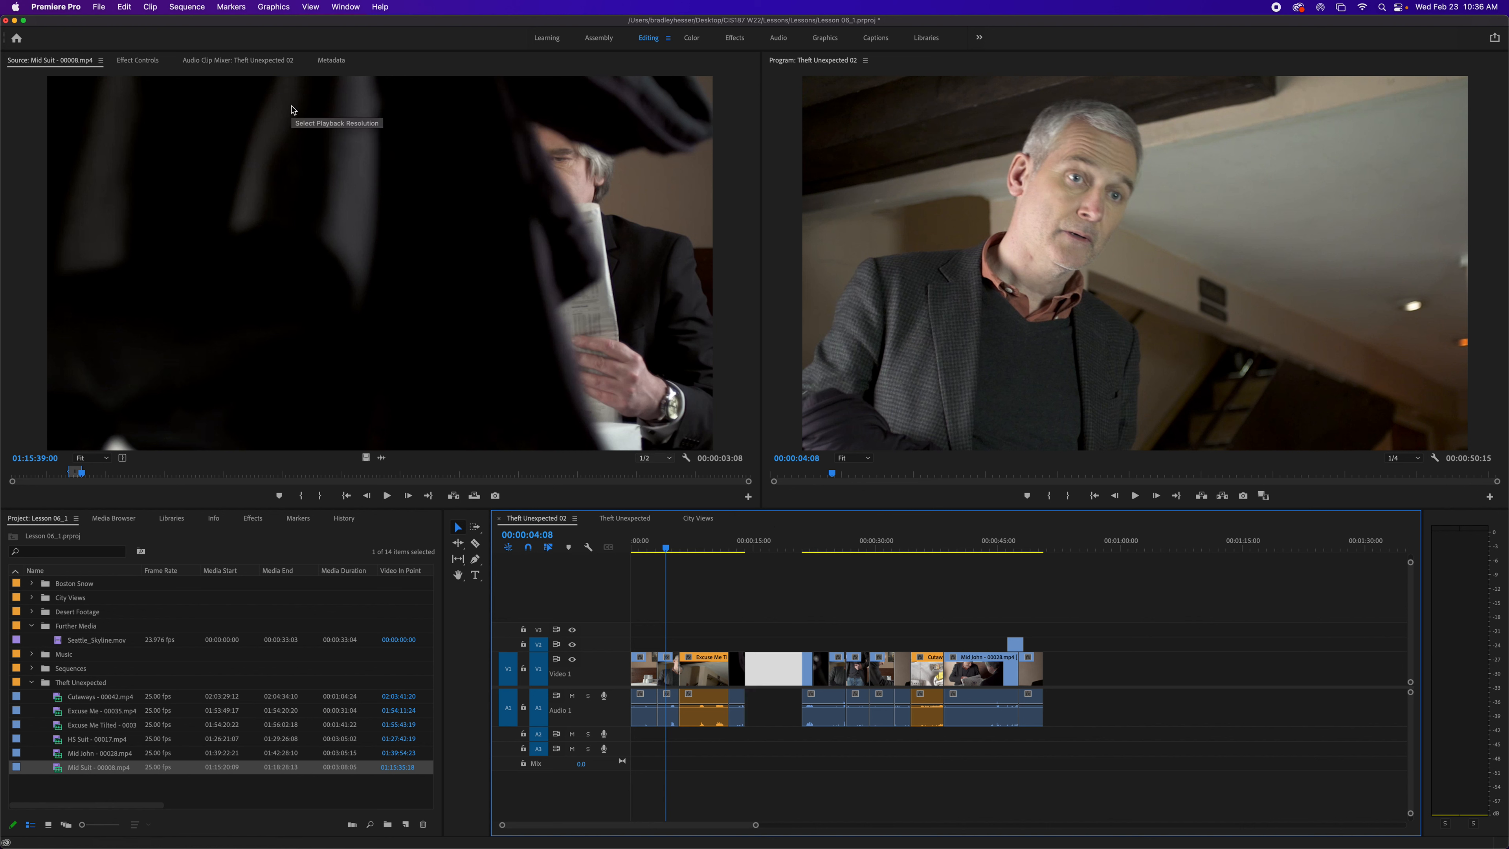
# - Jump the playhead to the next gap in the sequence
pyautogui.click(187, 7)
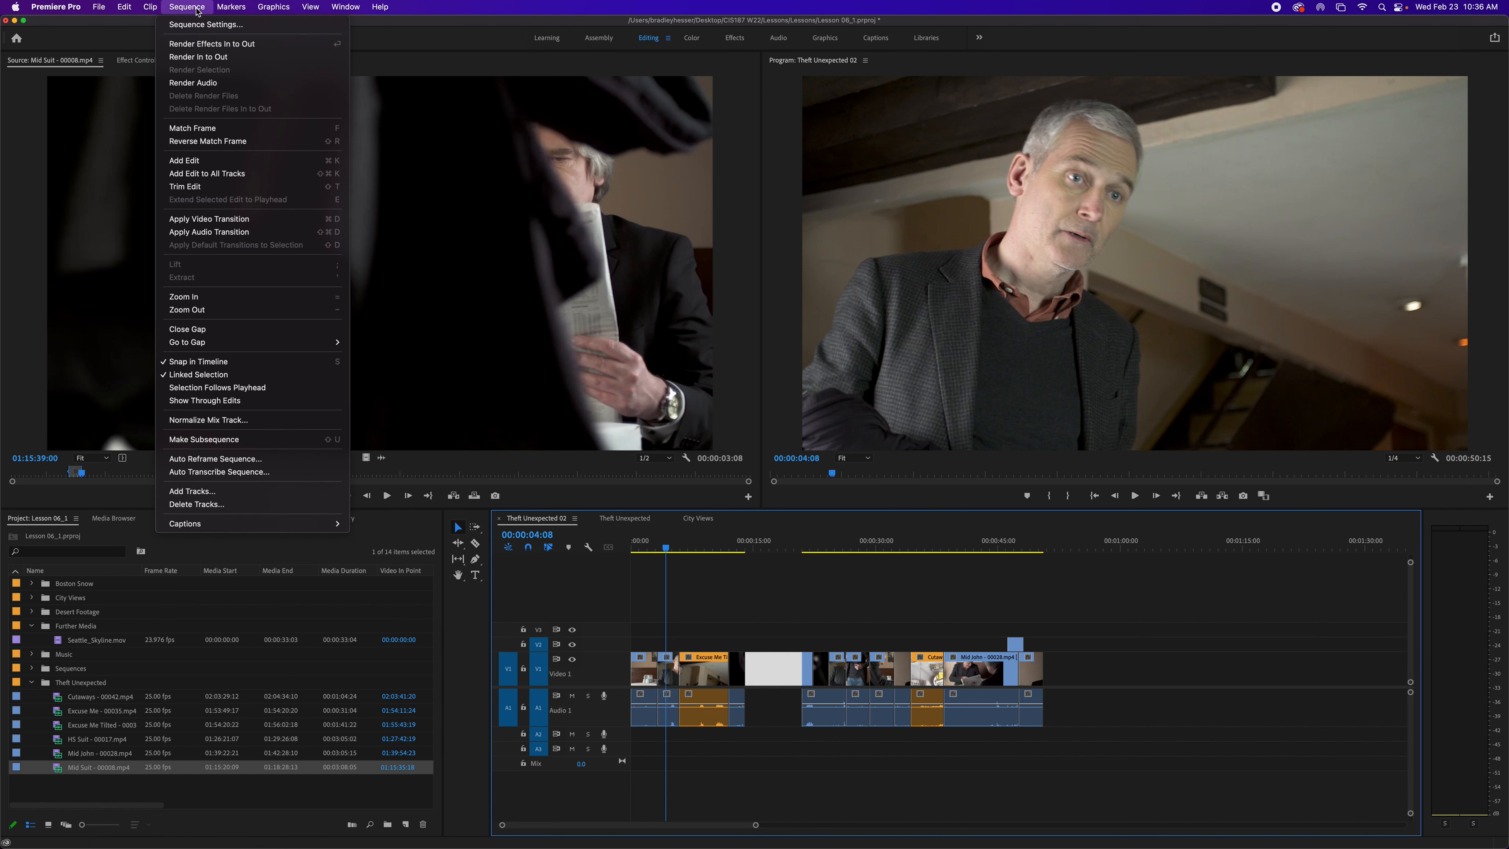
pyautogui.moveTo(257, 342)
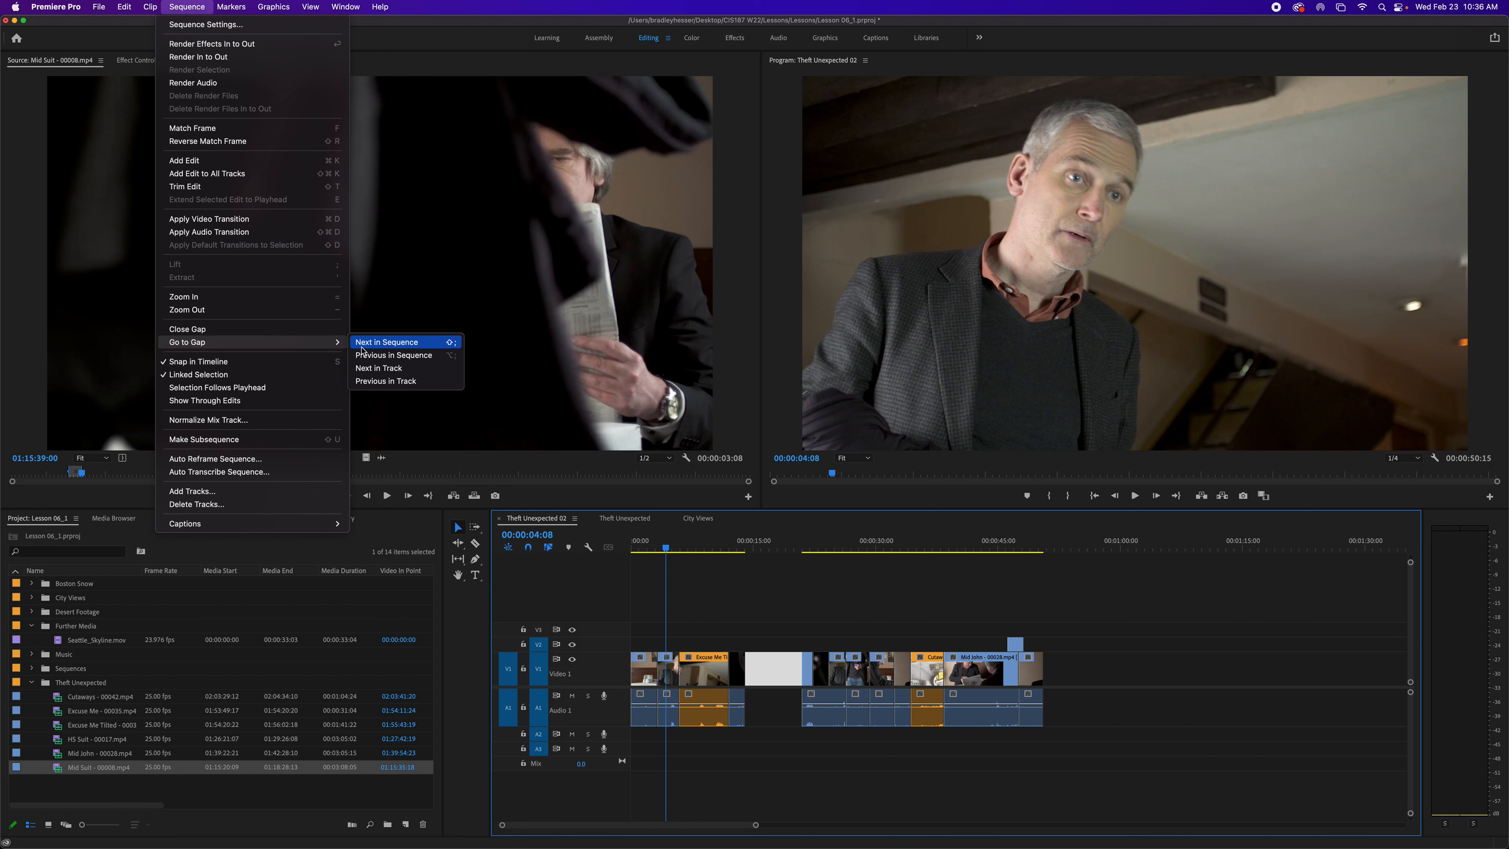
pyautogui.click(387, 342)
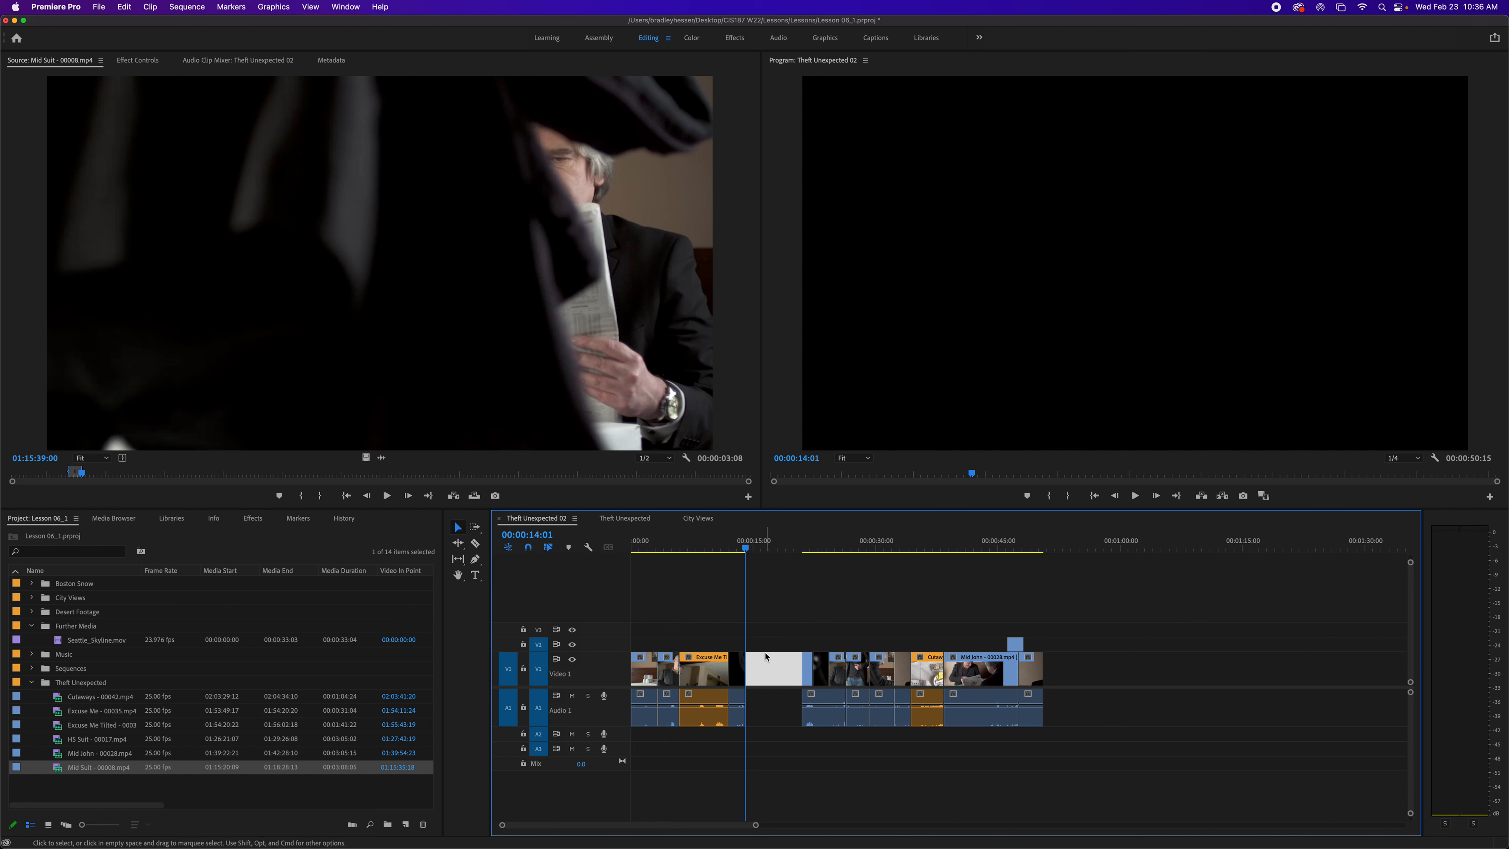
# - Select the gap and close it with Close Gap
pyautogui.click(765, 668)
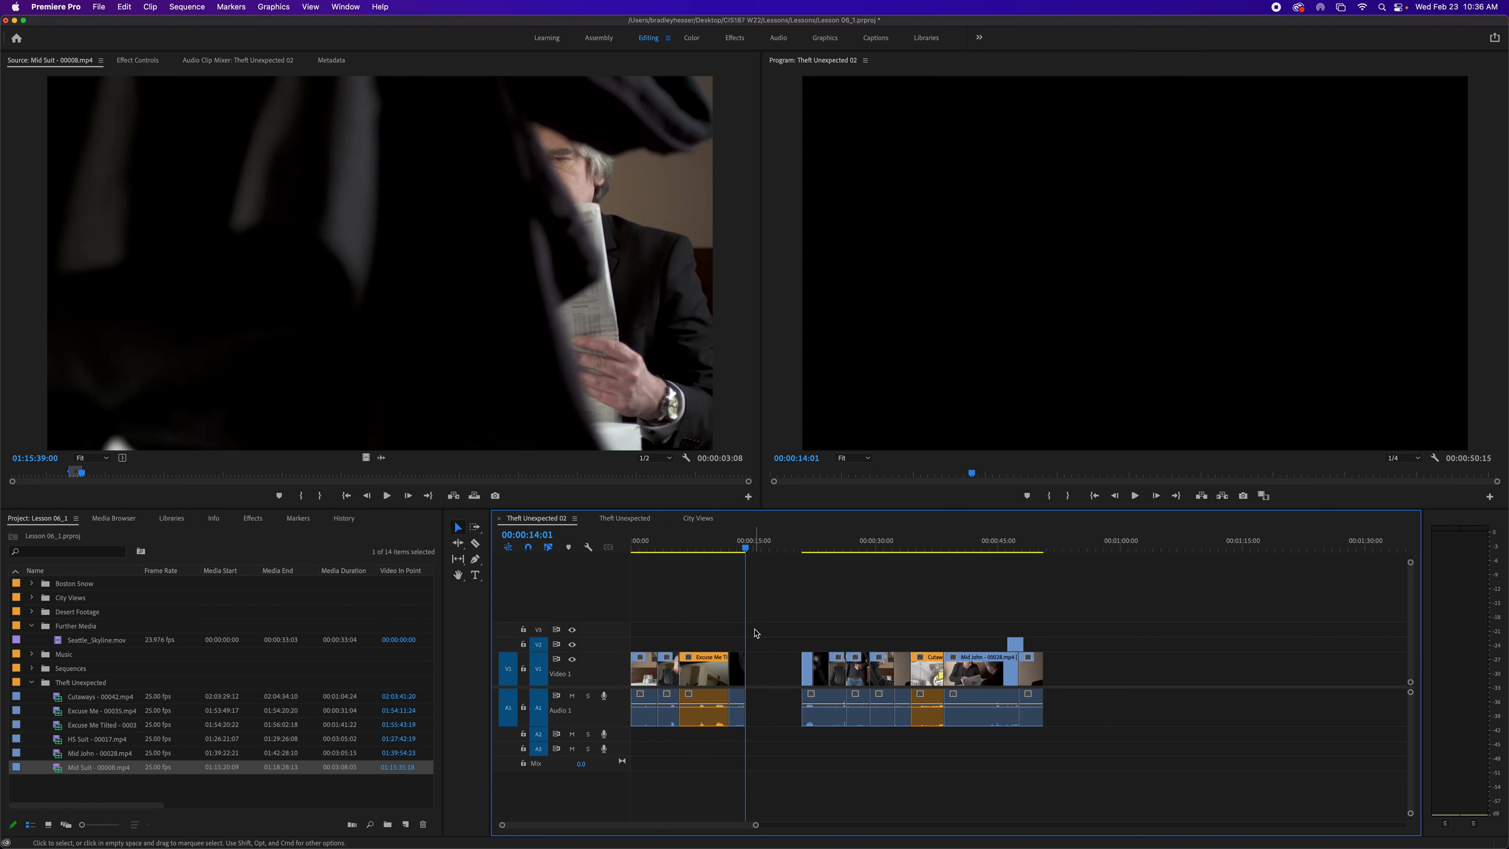
pyautogui.click(187, 7)
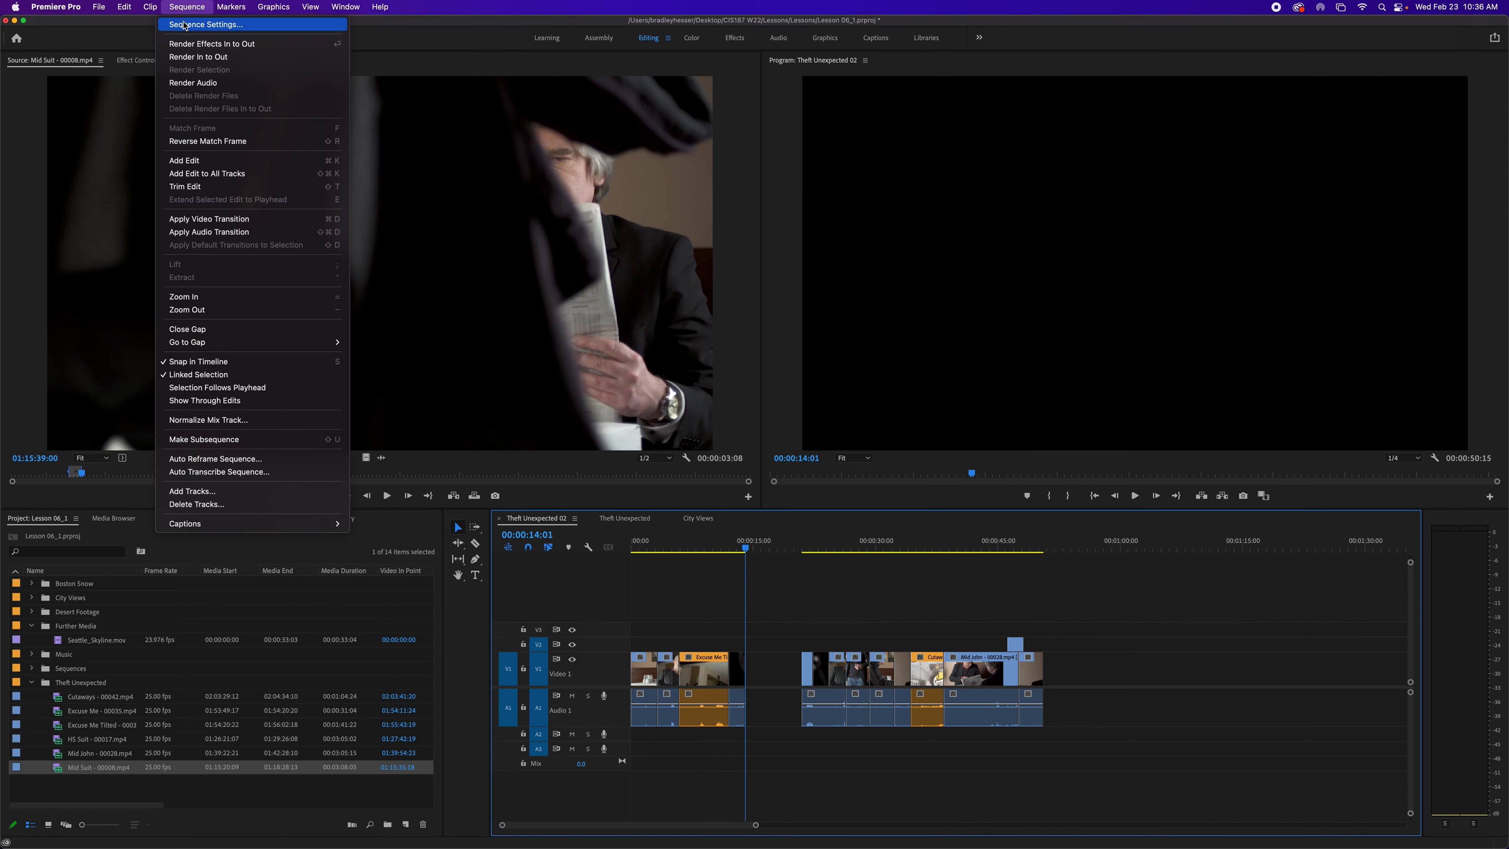
pyautogui.click(218, 331)
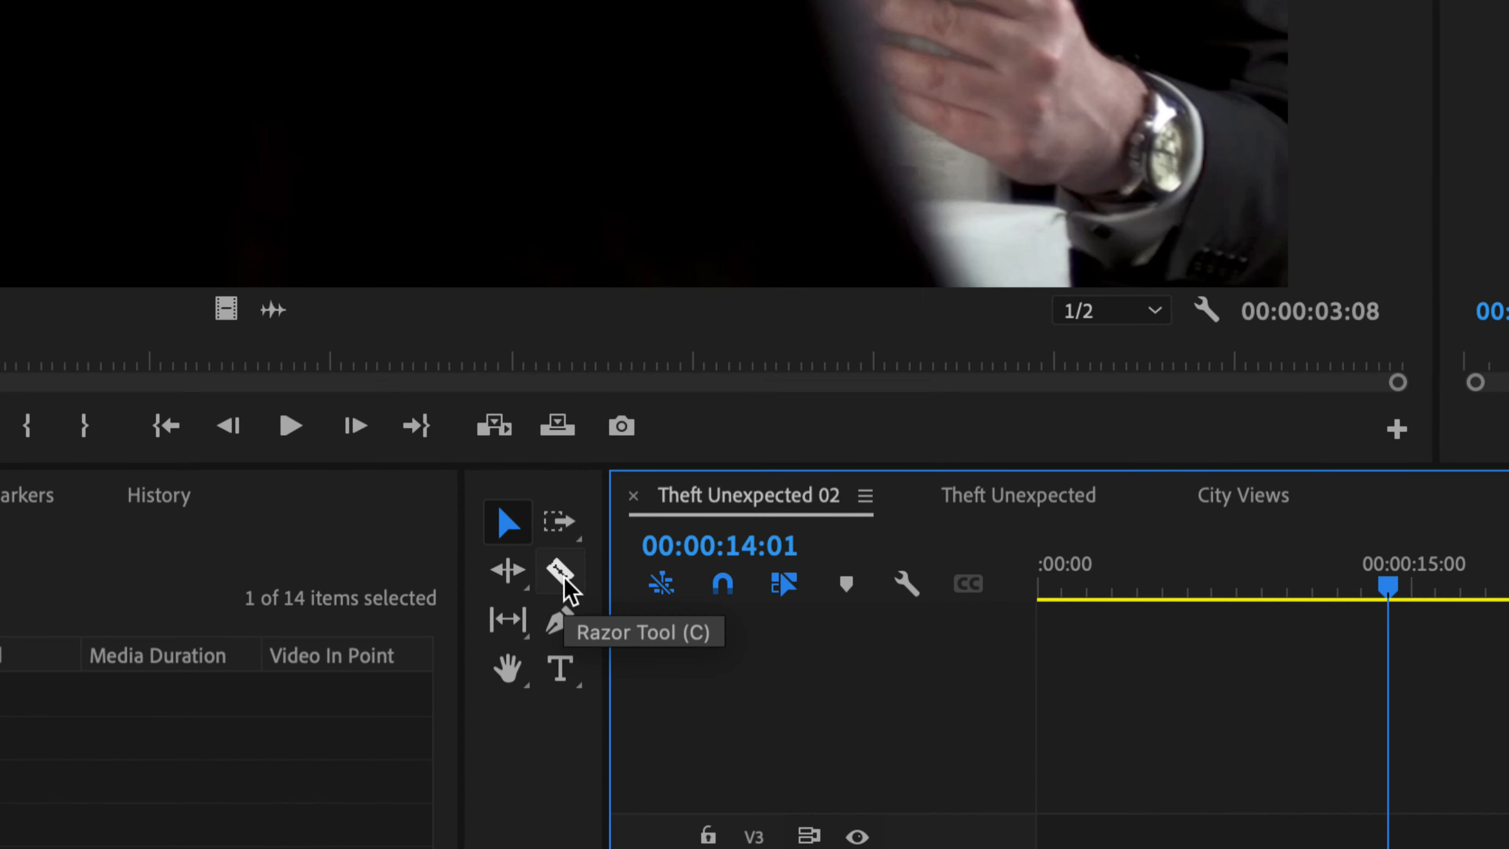
# - Select the Razor tool and cut the Excuse Me clip, then undo the cut
pyautogui.click(563, 581)
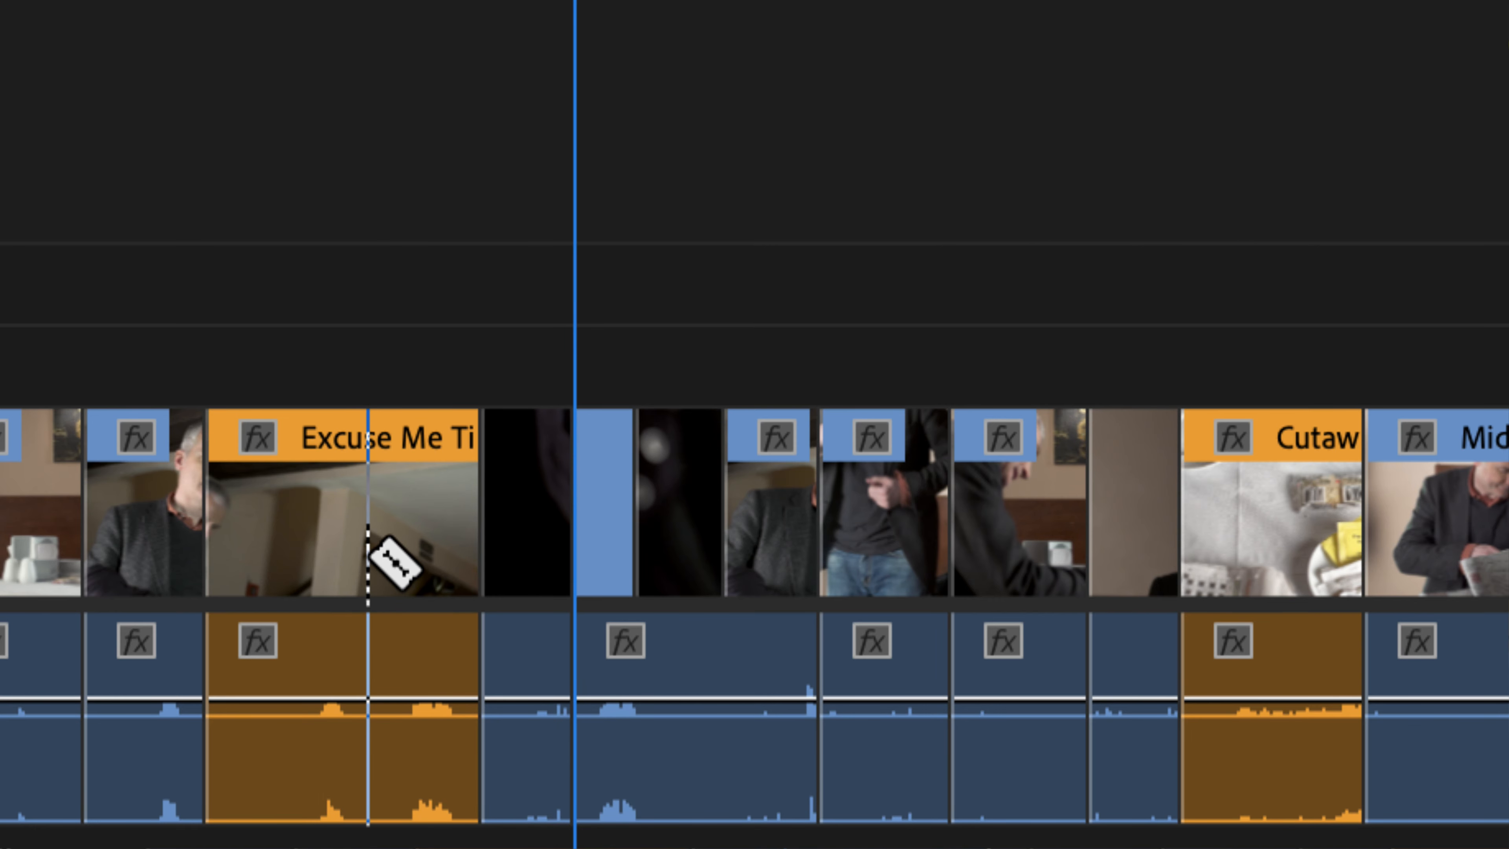
pyautogui.click(367, 601)
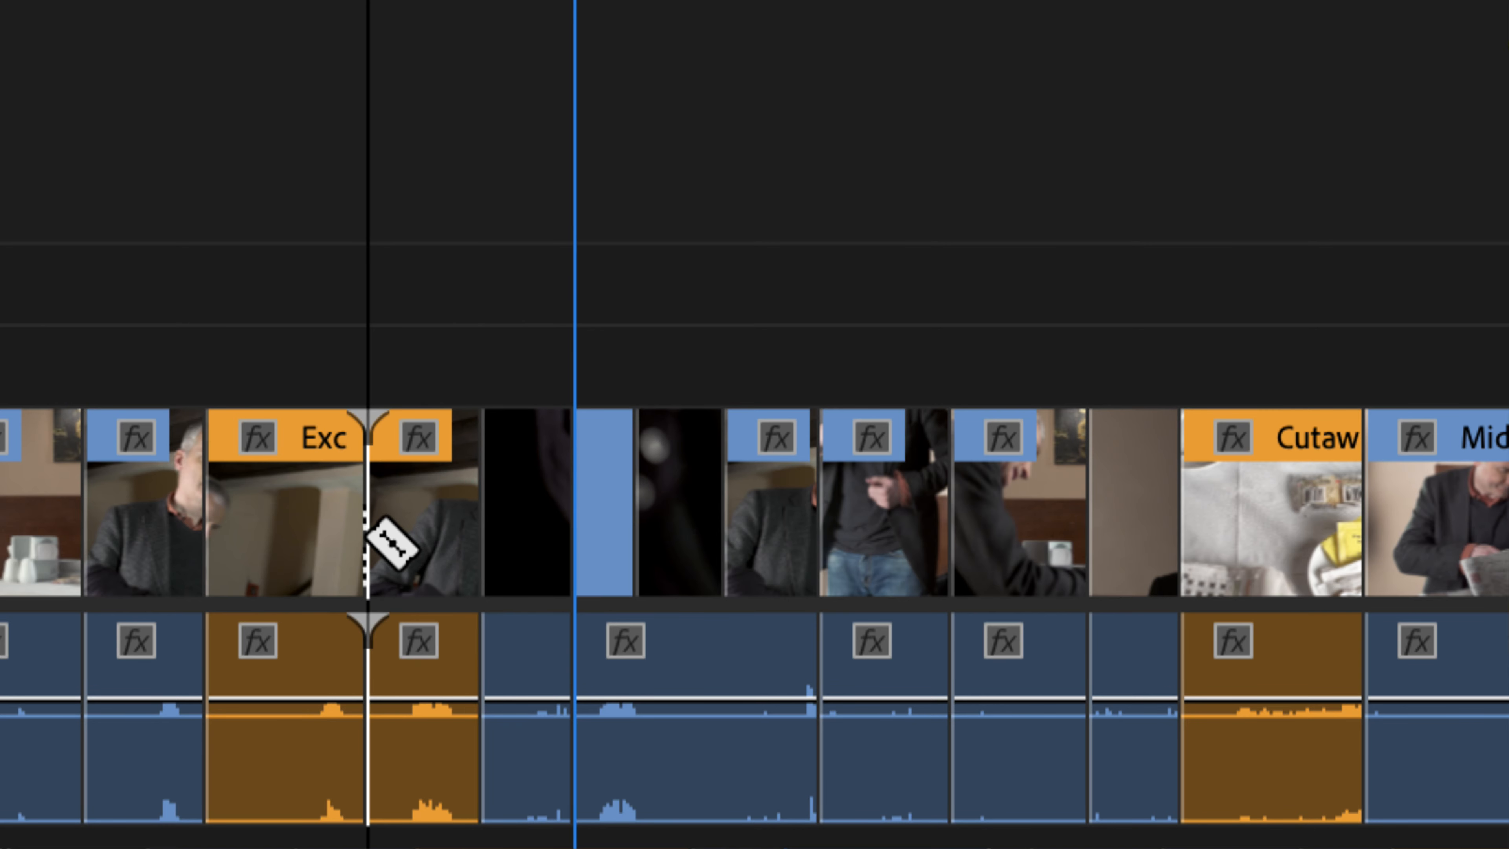
pyautogui.press('super+z')
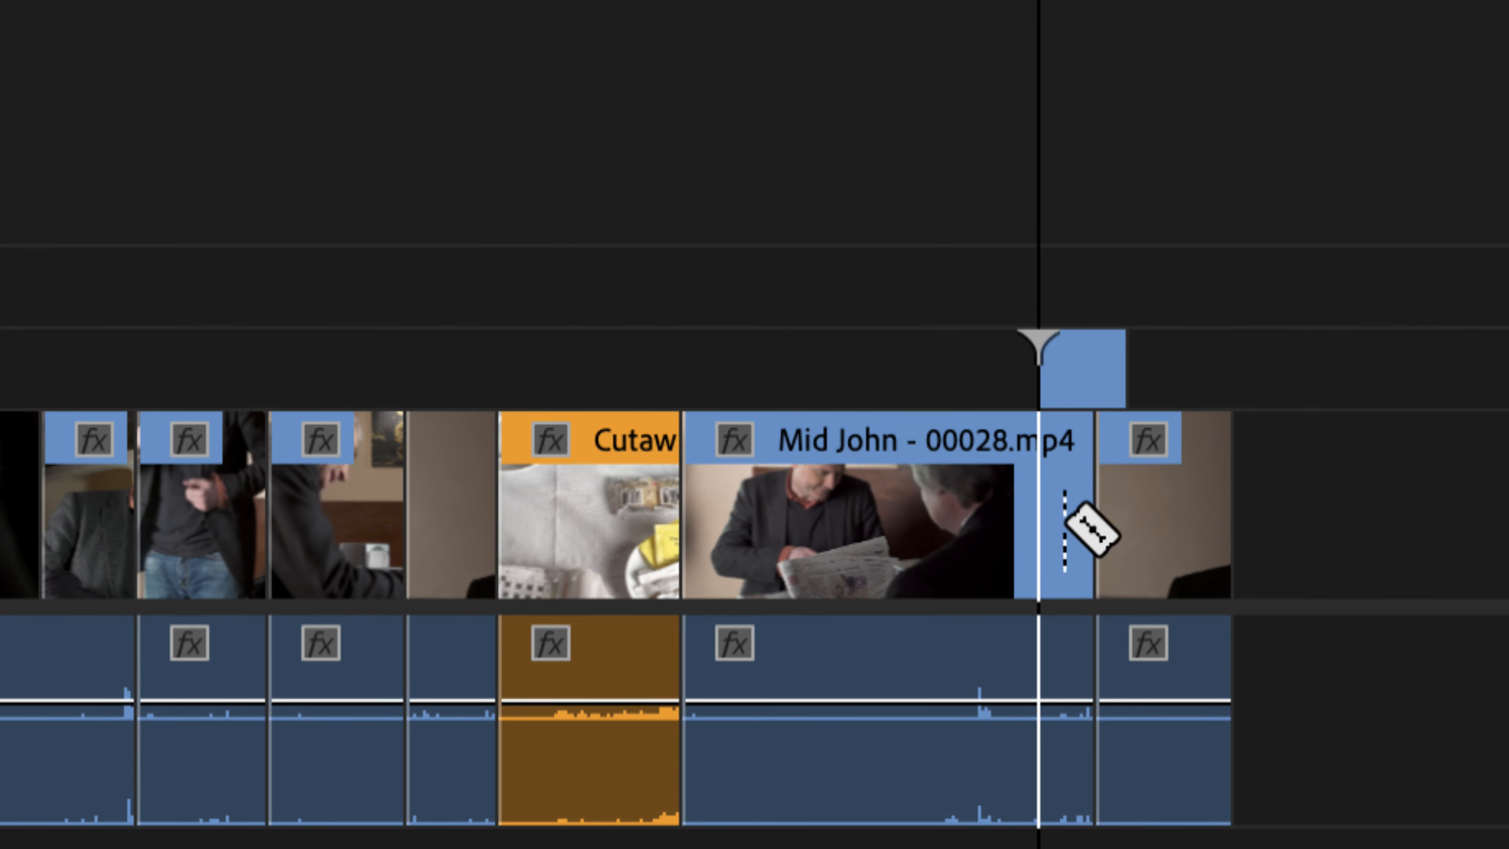
# - Cut the Mid John clip near its end with the Razor tool across all tracks
pyautogui.click(1066, 493)
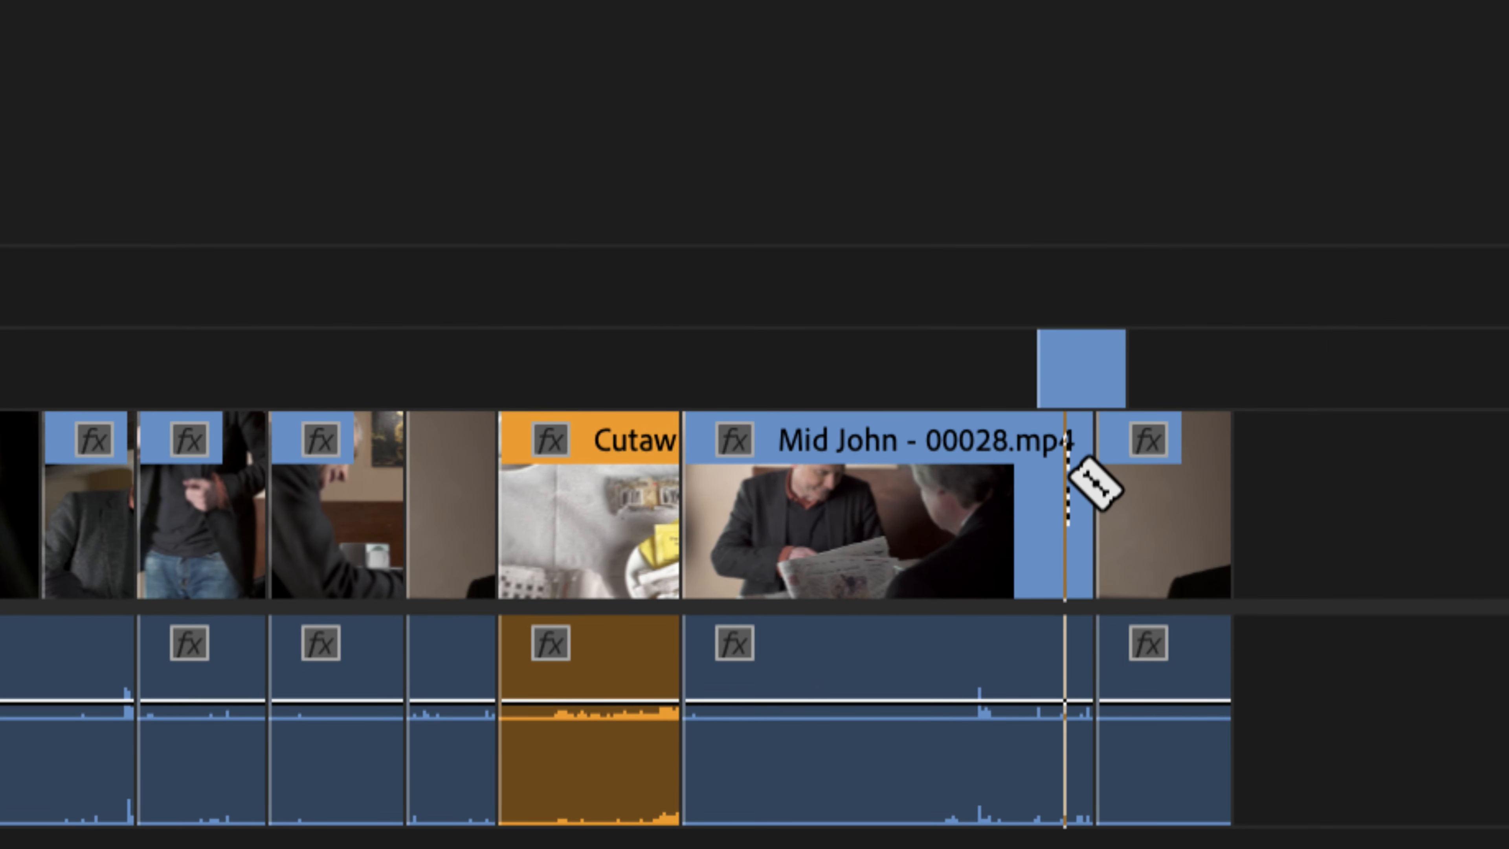
pyautogui.press('shift')
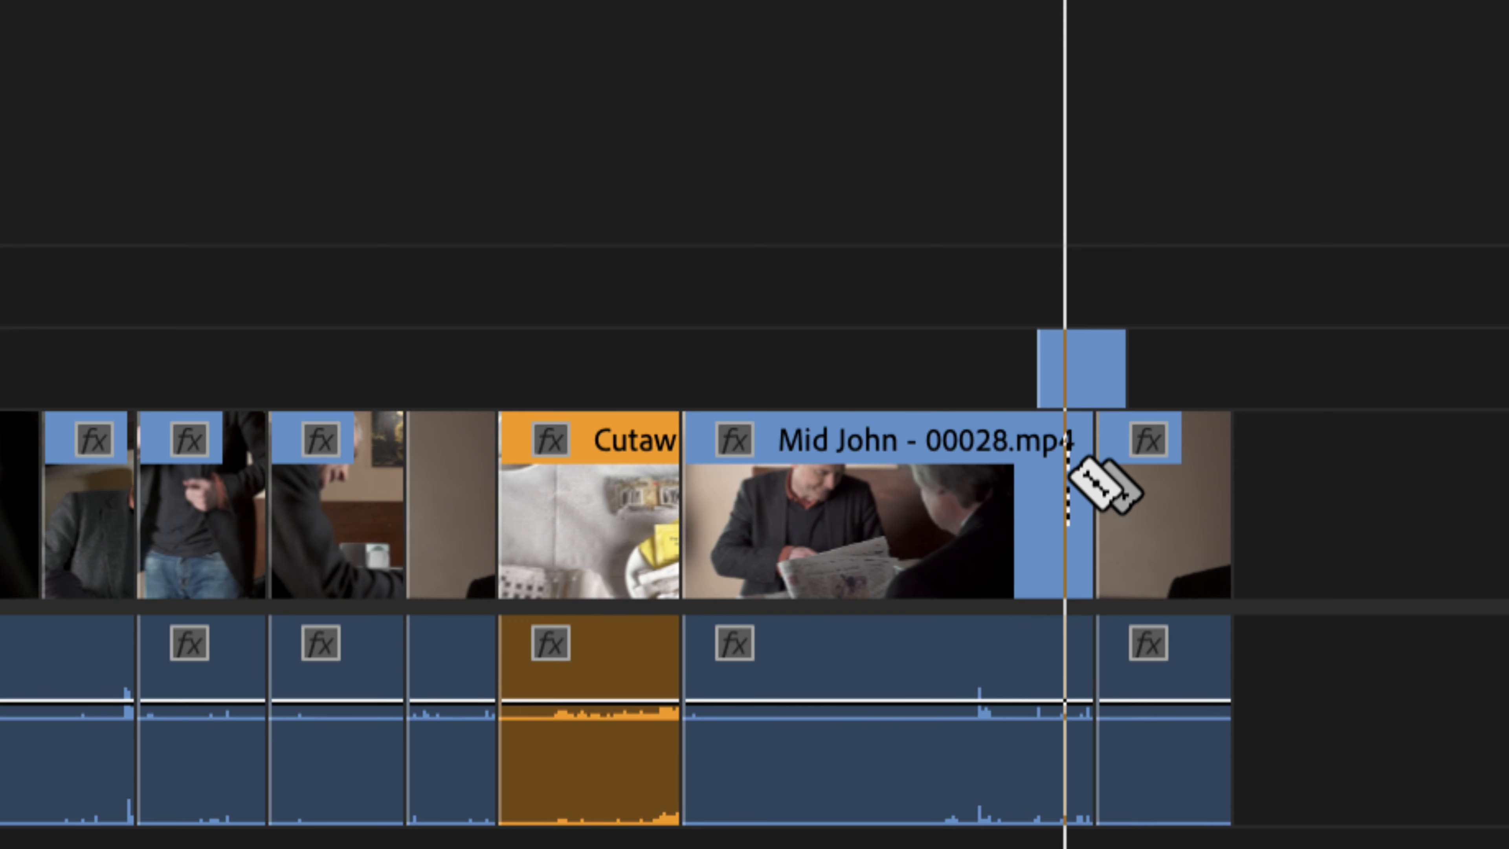
pyautogui.keyDown('shift'); pyautogui.click(1068, 470); pyautogui.keyUp('shift')
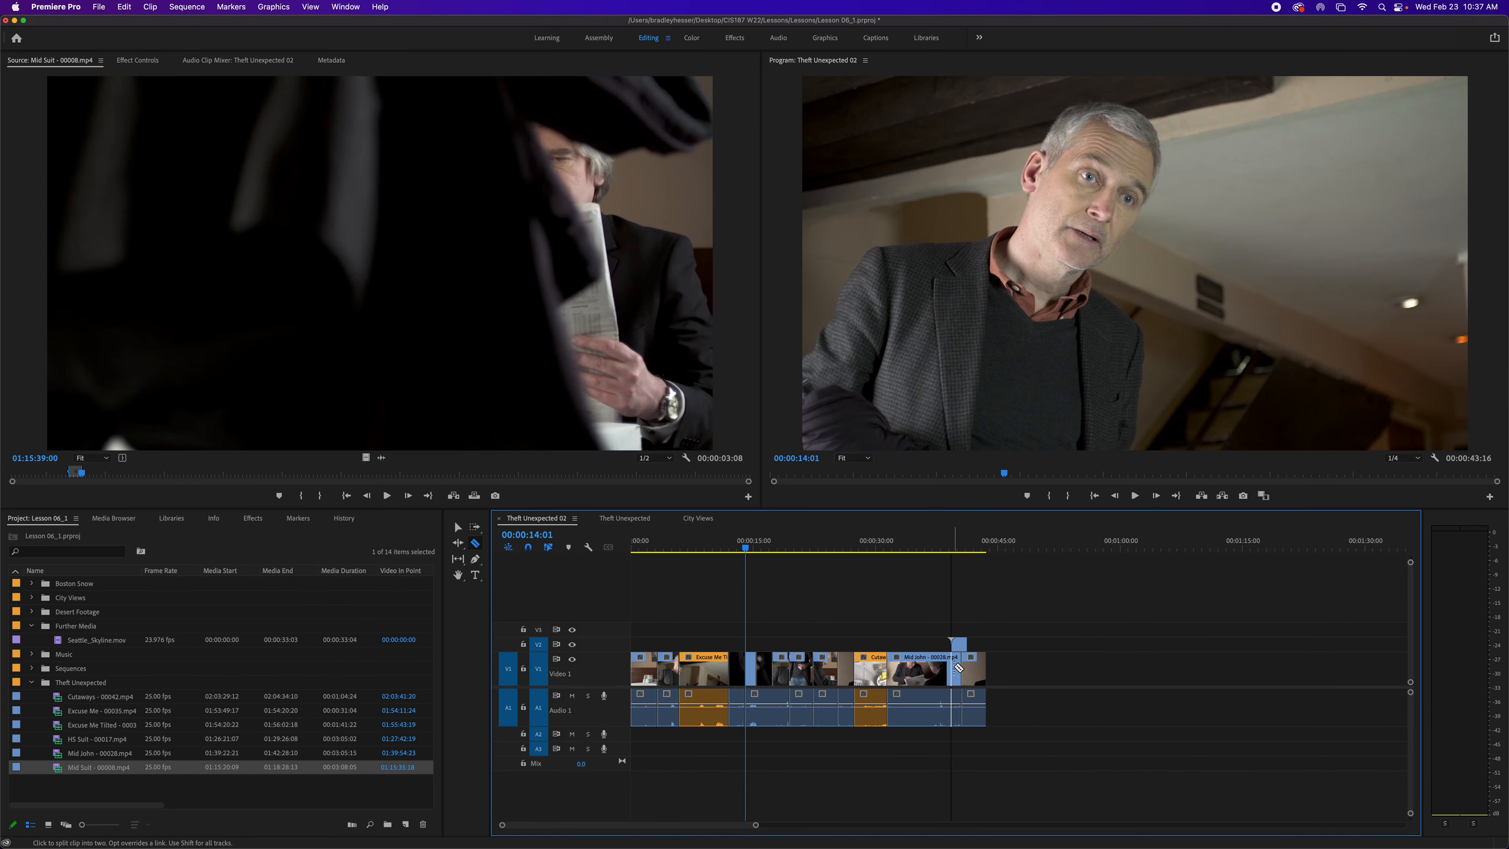
# - Add an edit at 00:00:09:04 in the Excuse Me clip, undo it, then repeat and undo again
pyautogui.moveTo(745, 548); pyautogui.dragTo(706, 553)
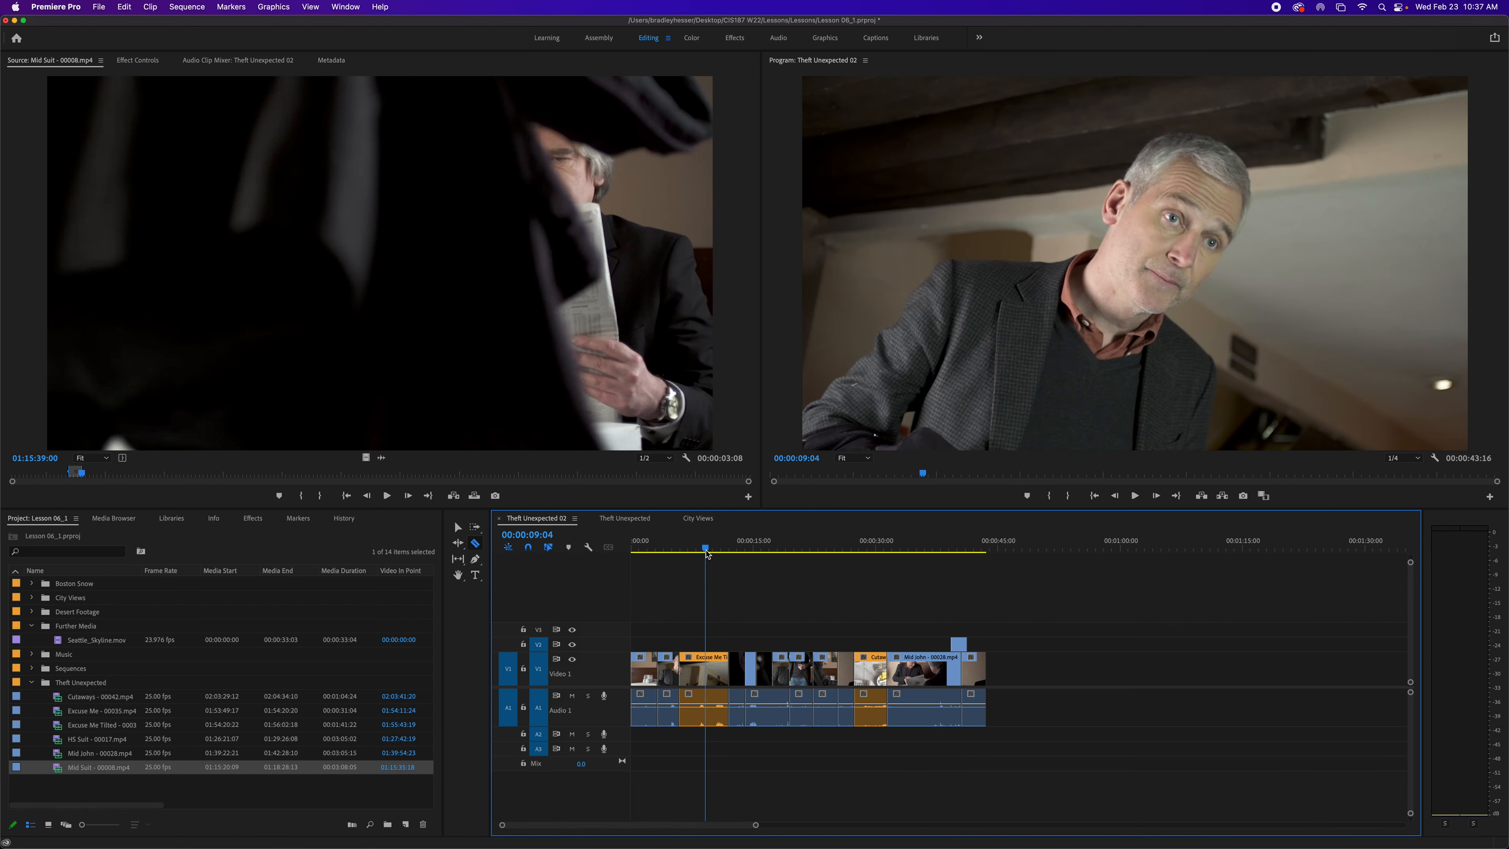
pyautogui.click(189, 8)
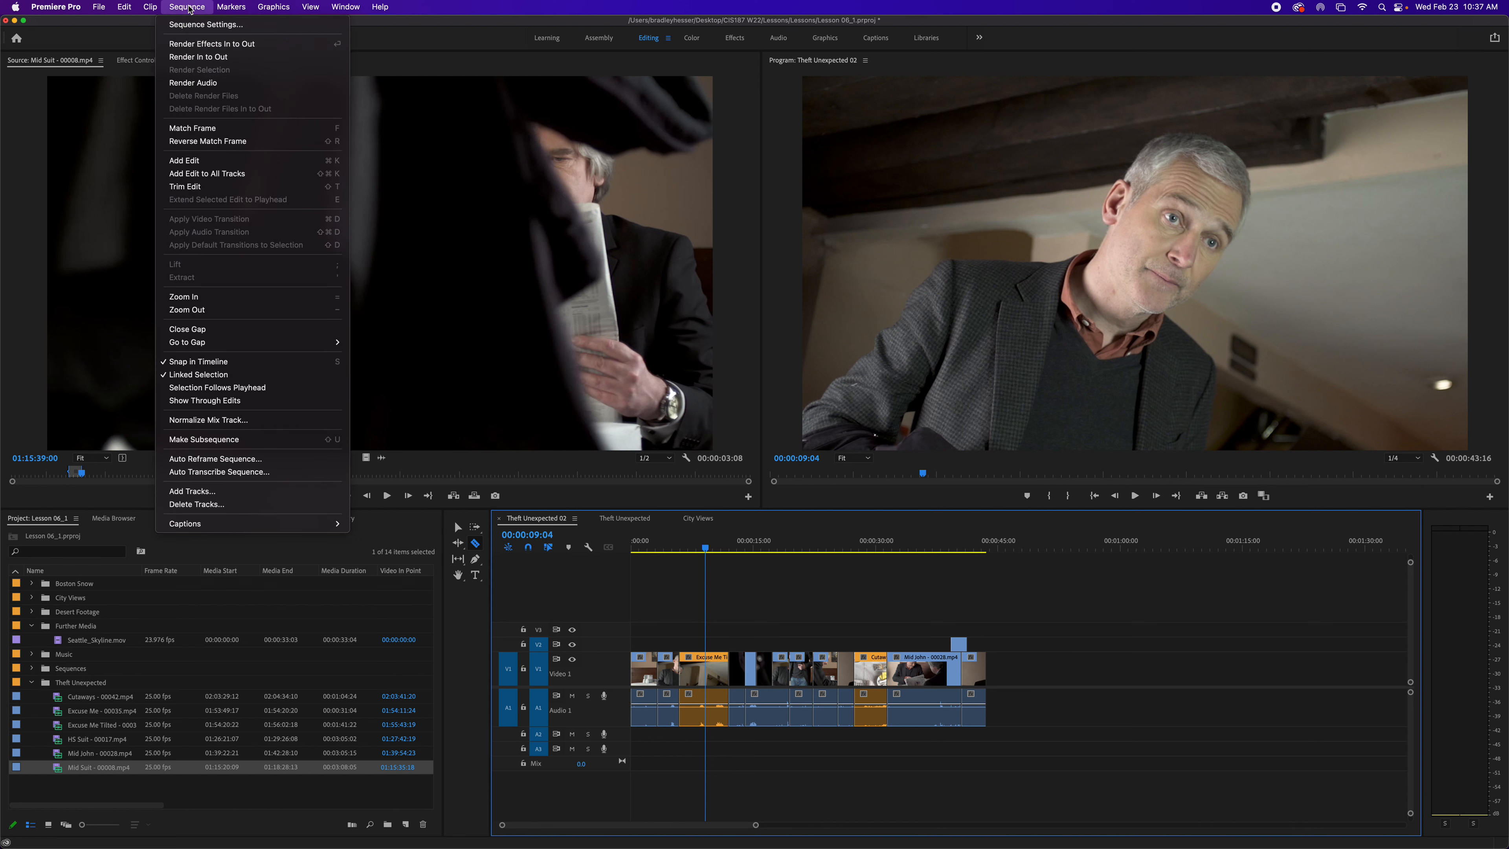
pyautogui.click(217, 161)
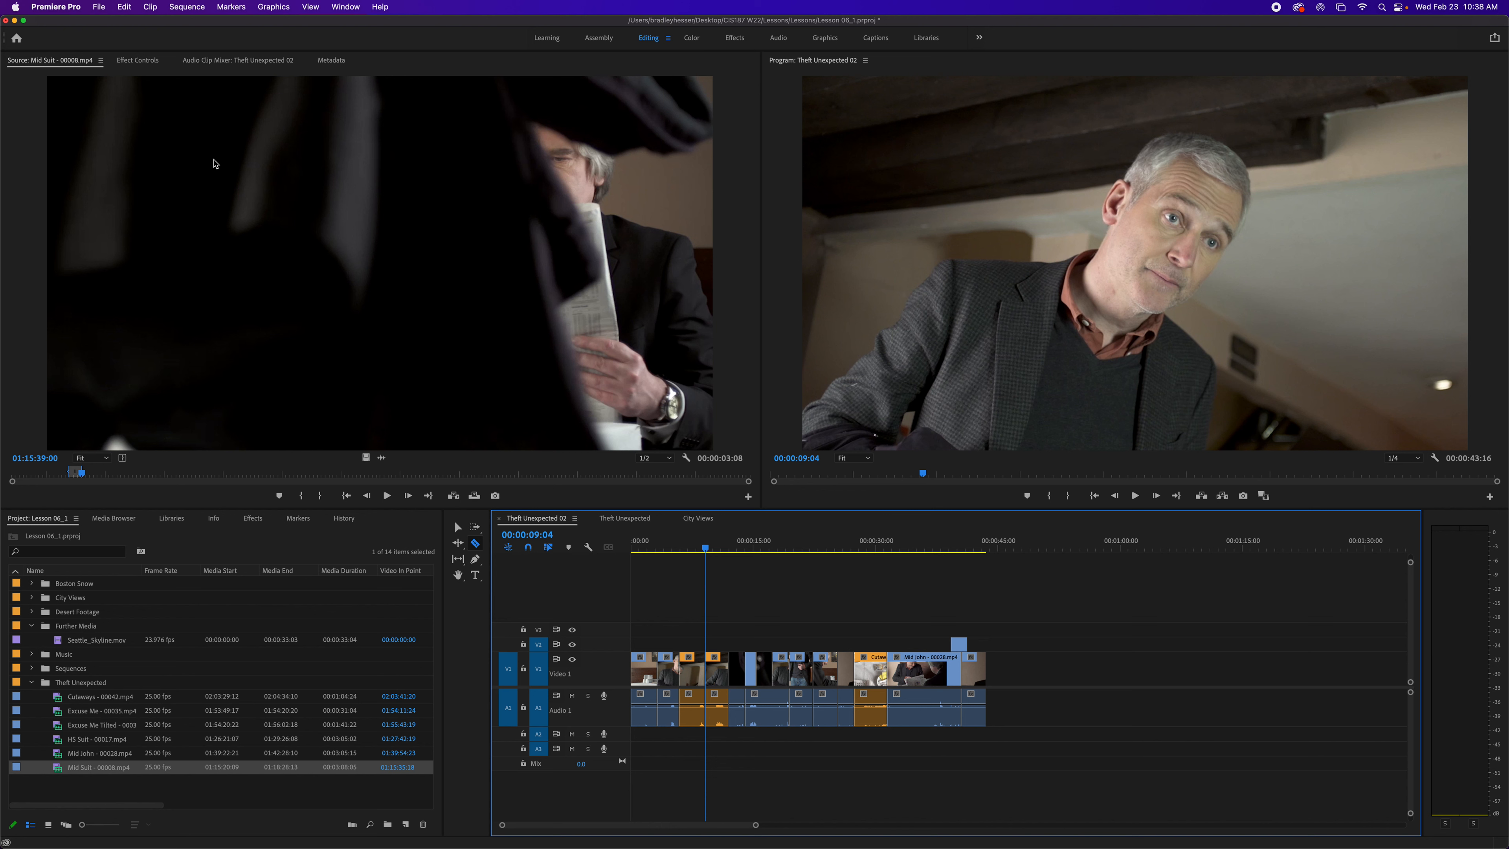
pyautogui.press('super+z')
pyautogui.press('super+k')
pyautogui.press('super+z')
# - Add an edit to all tracks at 00:00:39:22 in the Mid John clip
pyautogui.moveTo(707, 548); pyautogui.dragTo(955, 593)
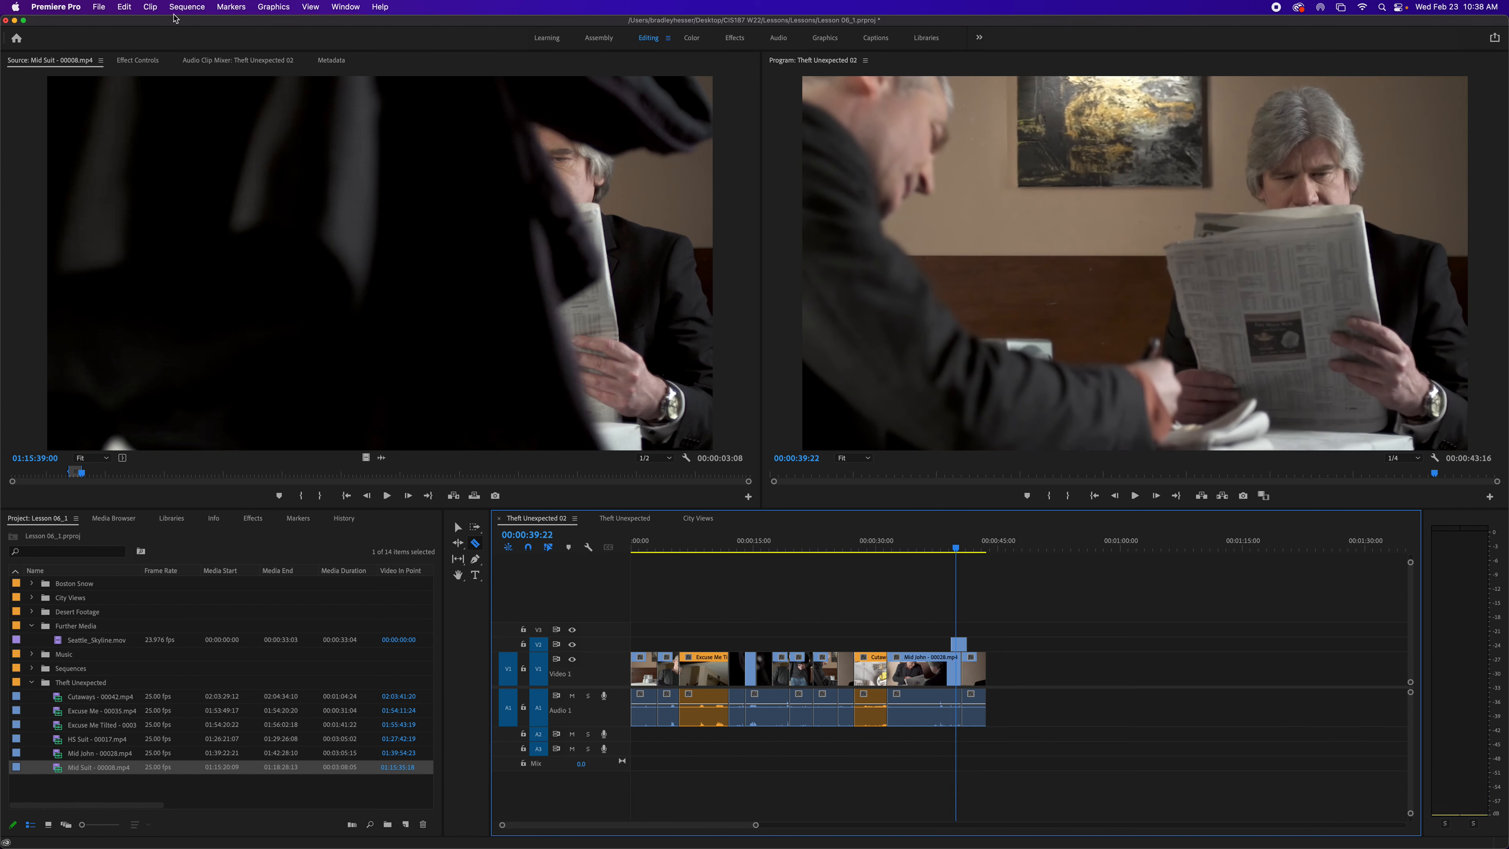
pyautogui.click(177, 12)
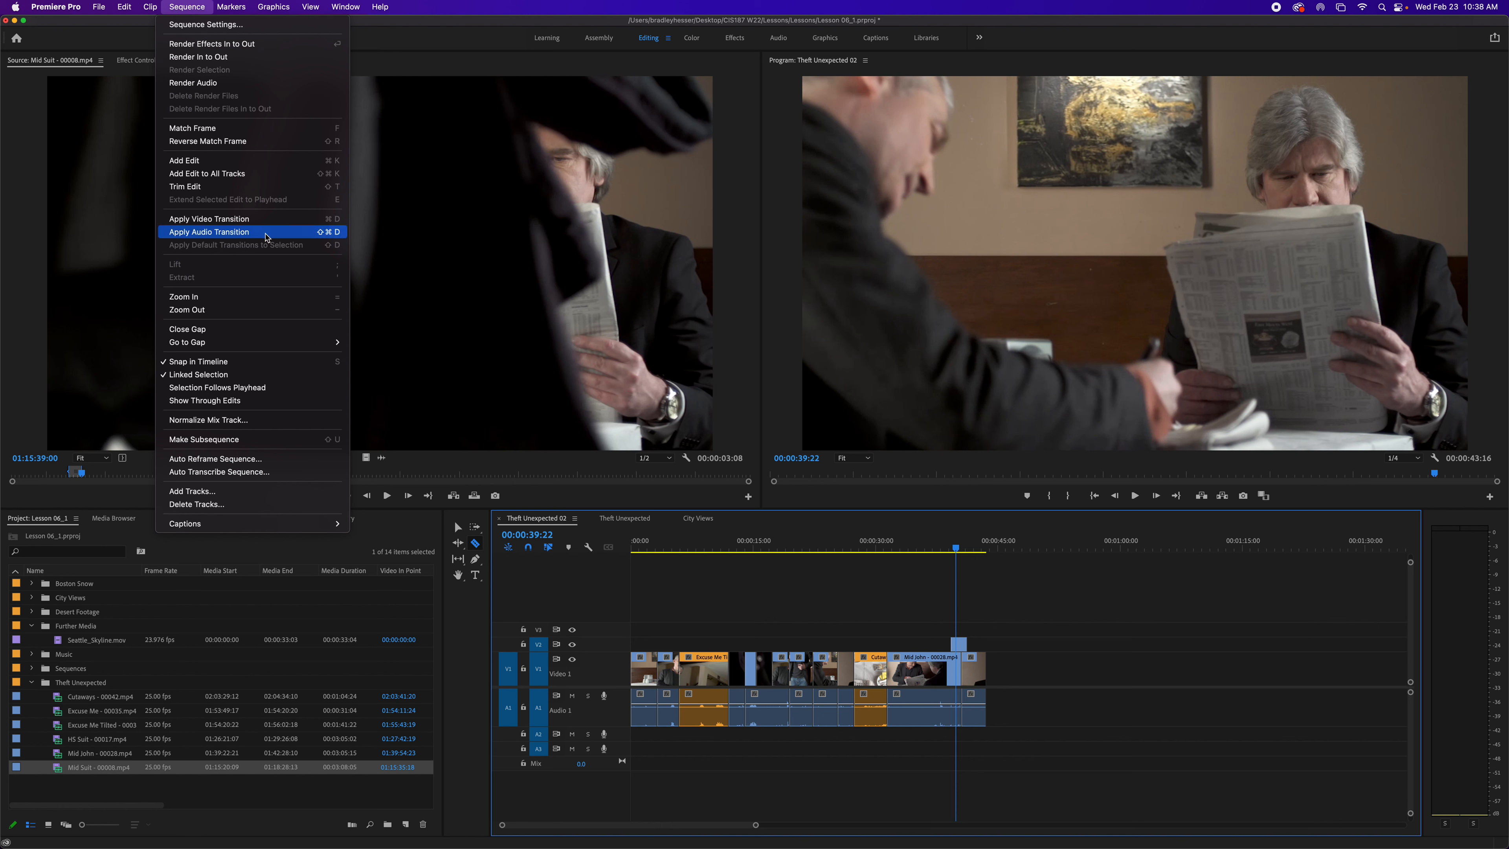
pyautogui.click(234, 177)
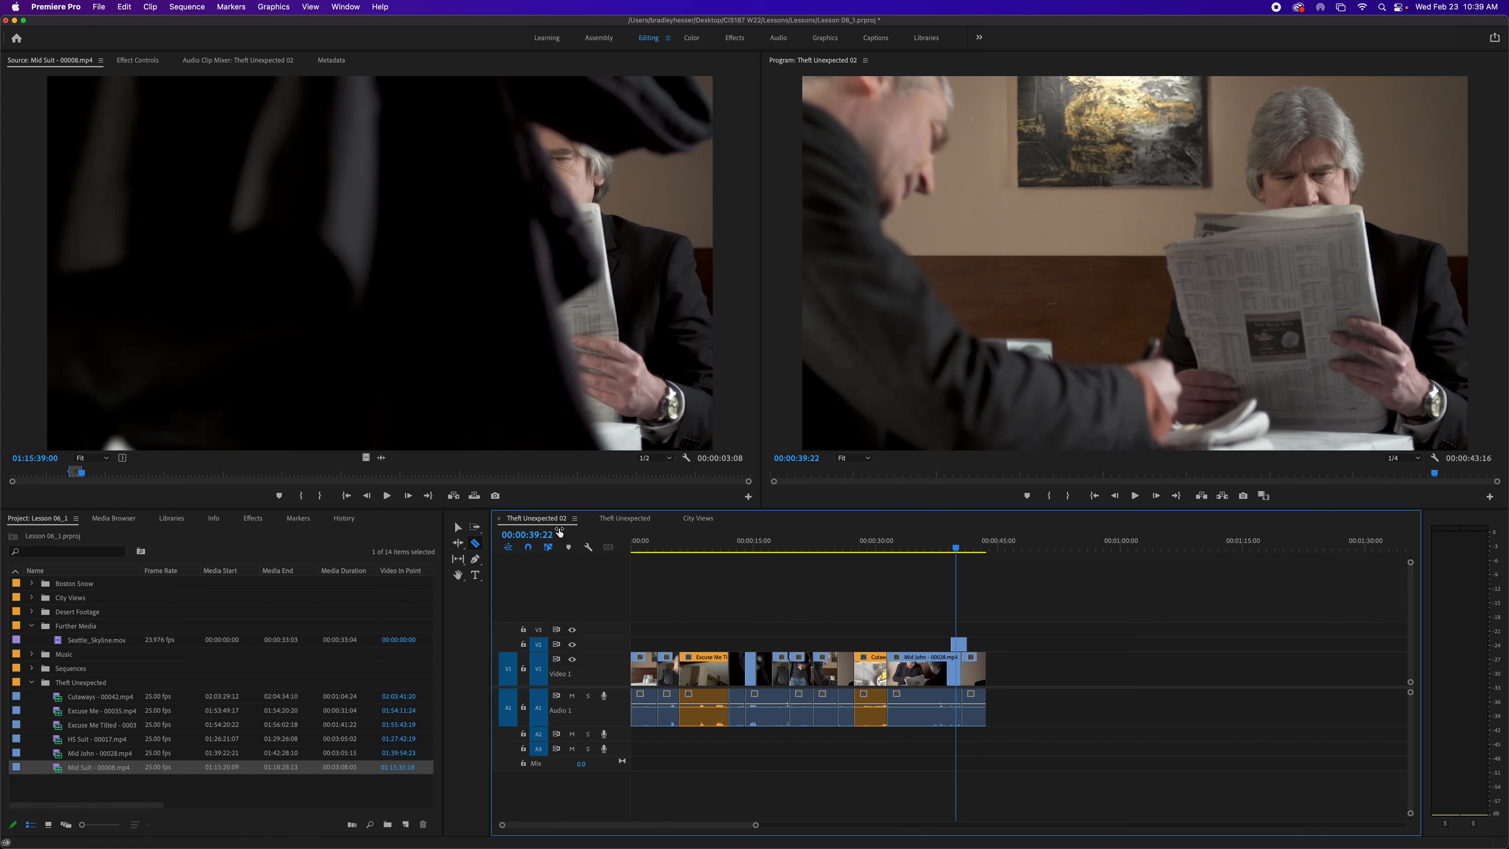
# - Turn on Show Through Edits in the timeline settings and add an edit at 00:00:35:07 in the Mid John clip
pyautogui.click(590, 548)
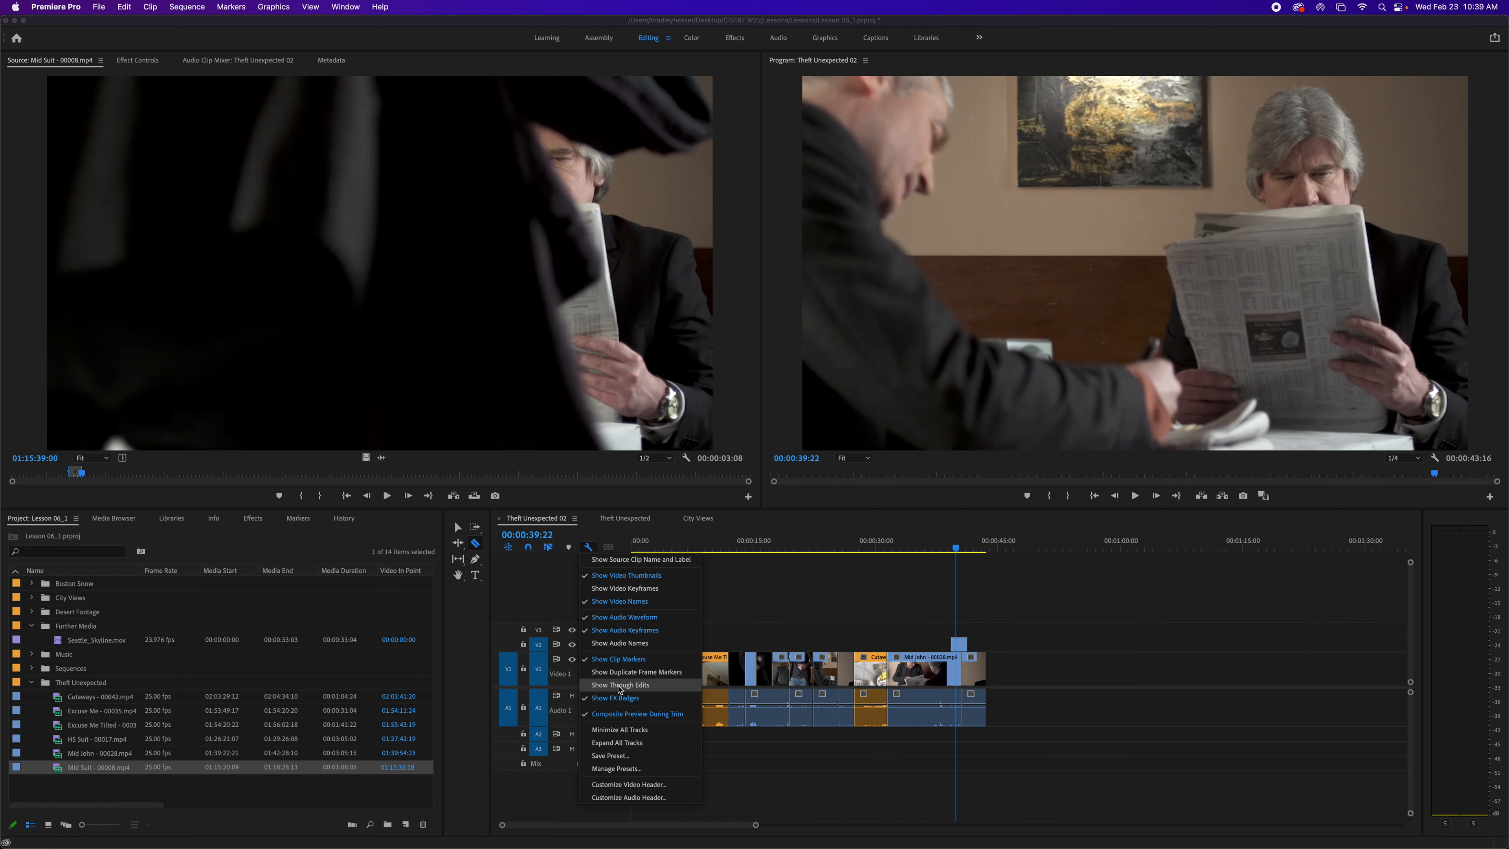
pyautogui.click(618, 685)
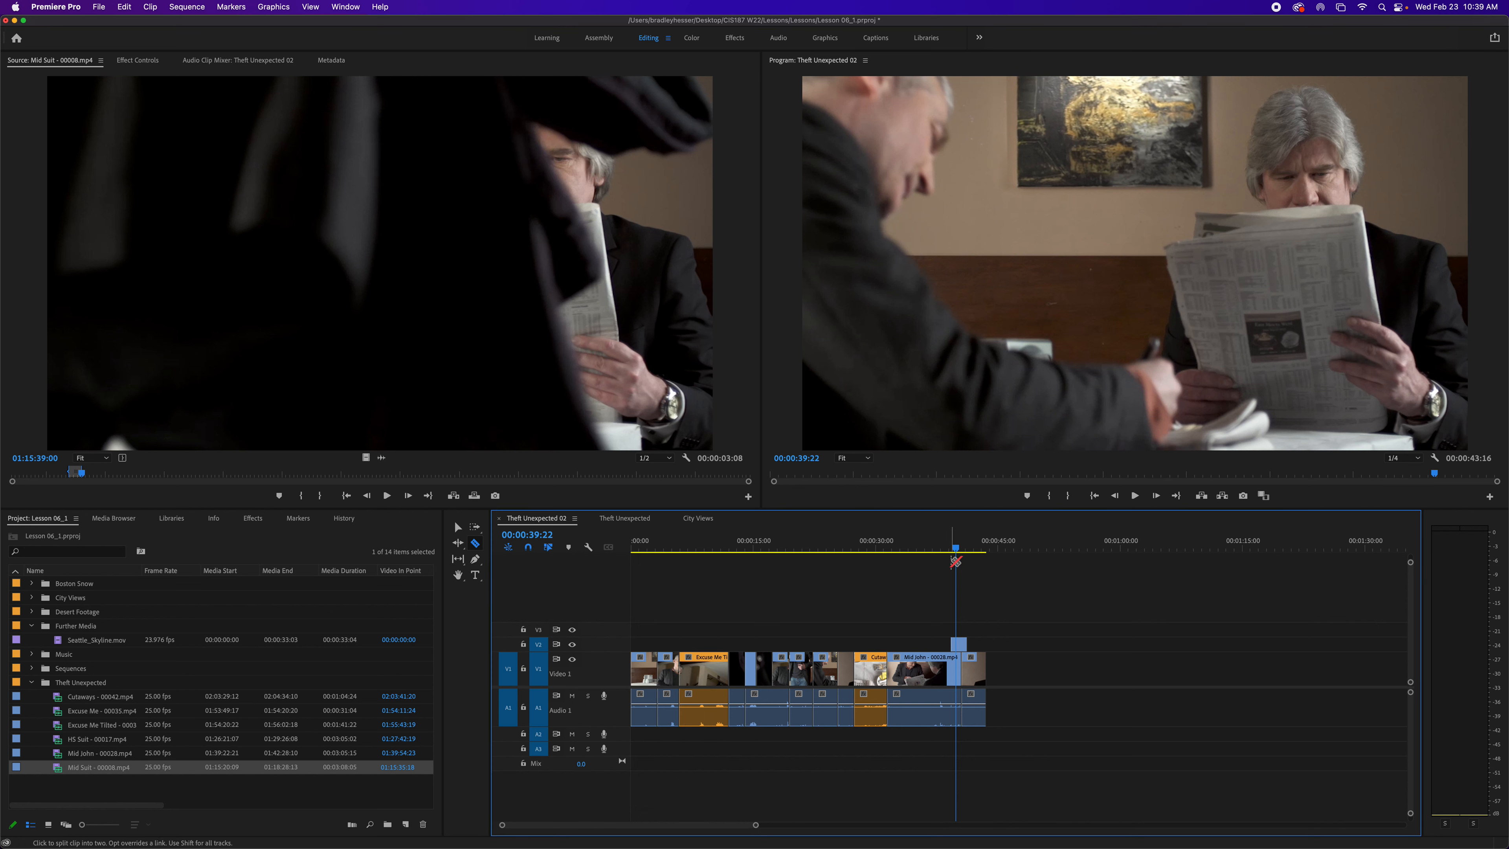
pyautogui.moveTo(954, 549); pyautogui.dragTo(920, 555)
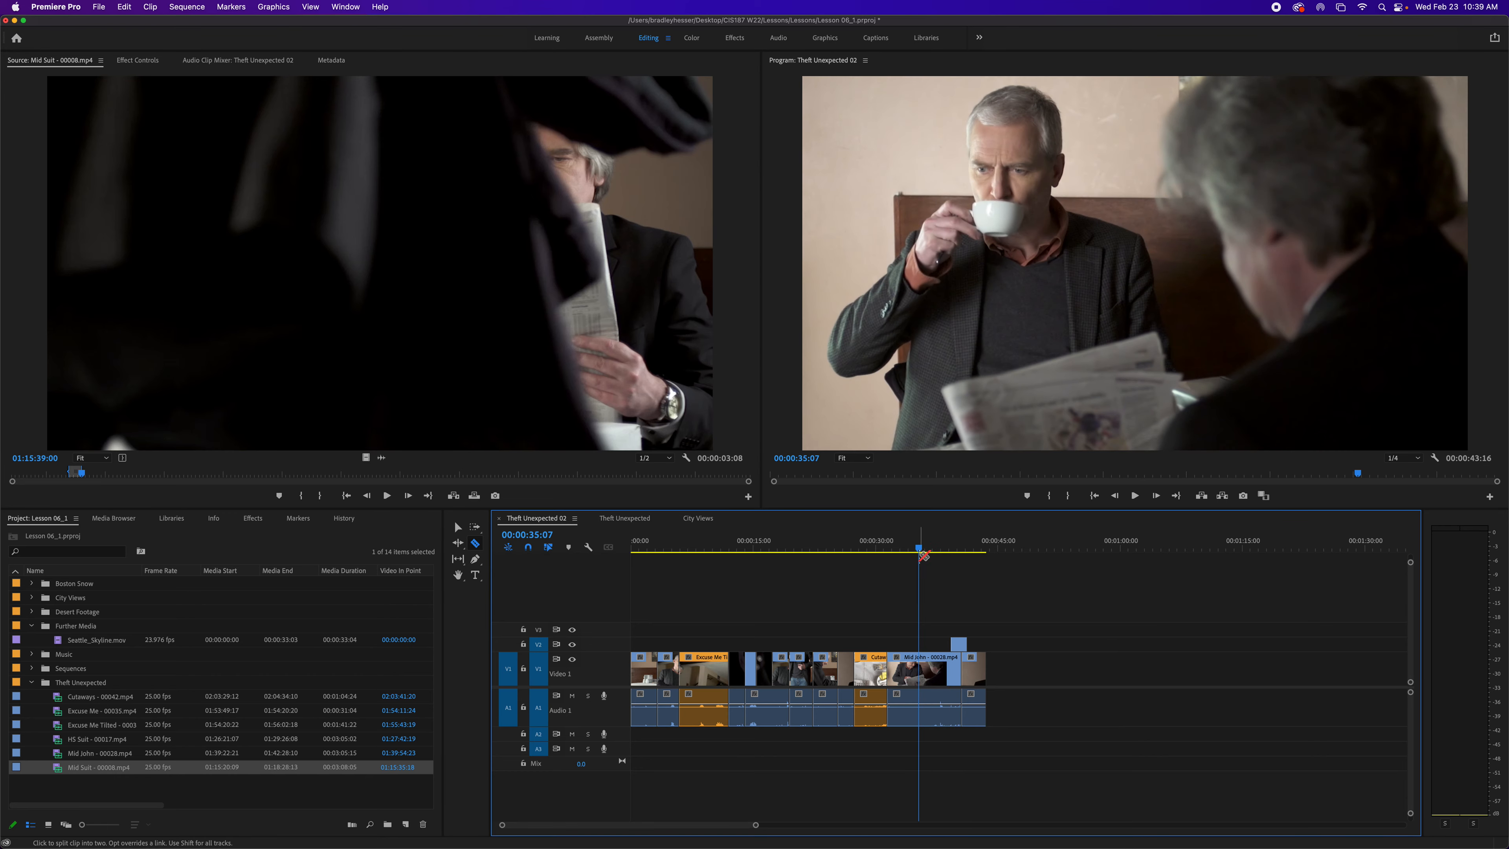
pyautogui.press('super+k')
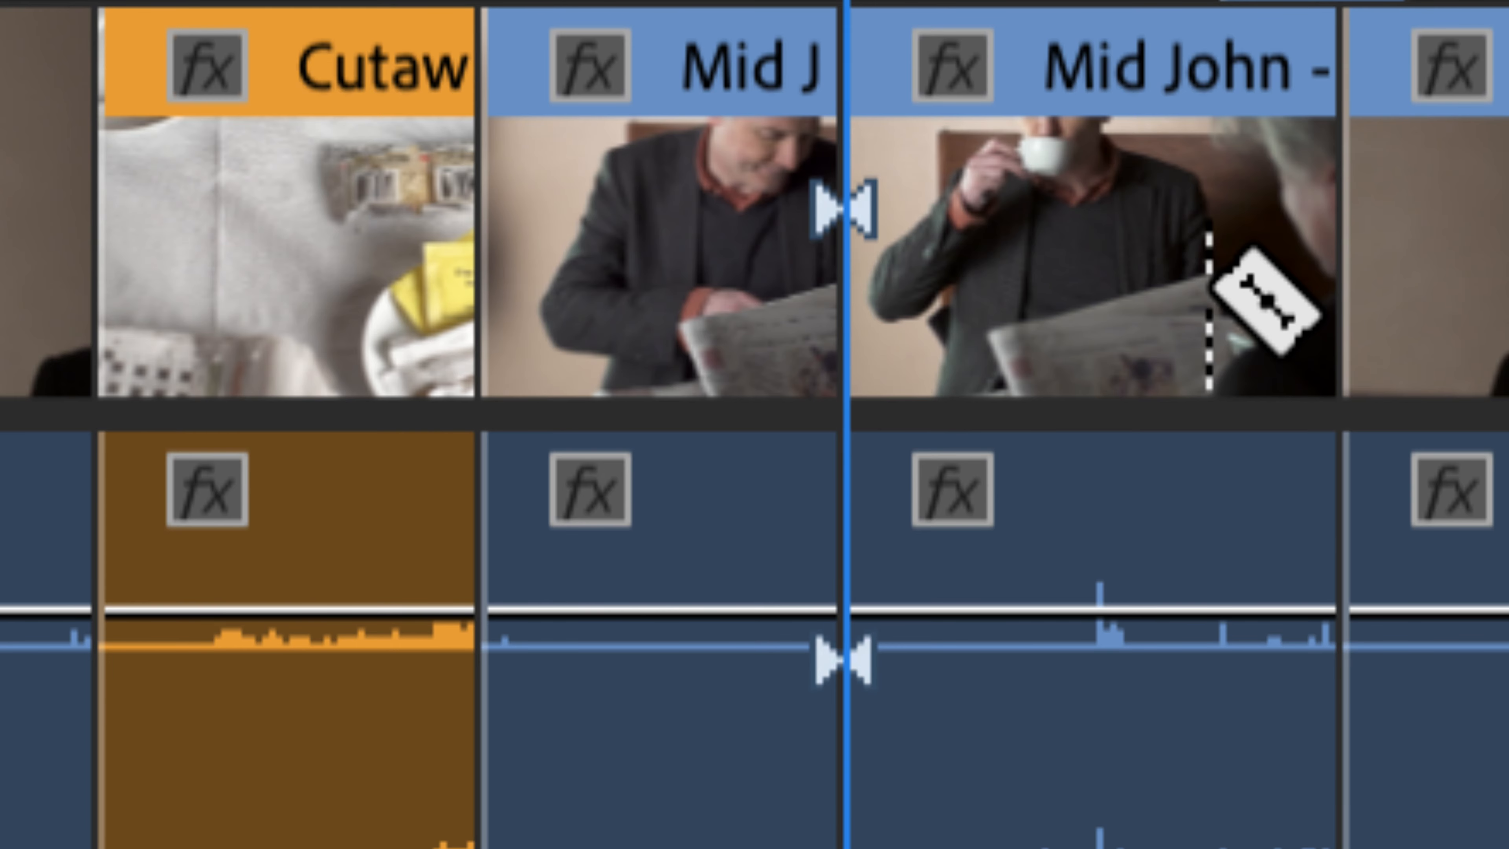
# - Switch to the Selection tool and select the through edit point at the playhead in the Mid John clip
pyautogui.hscroll(3, 1291, 321)
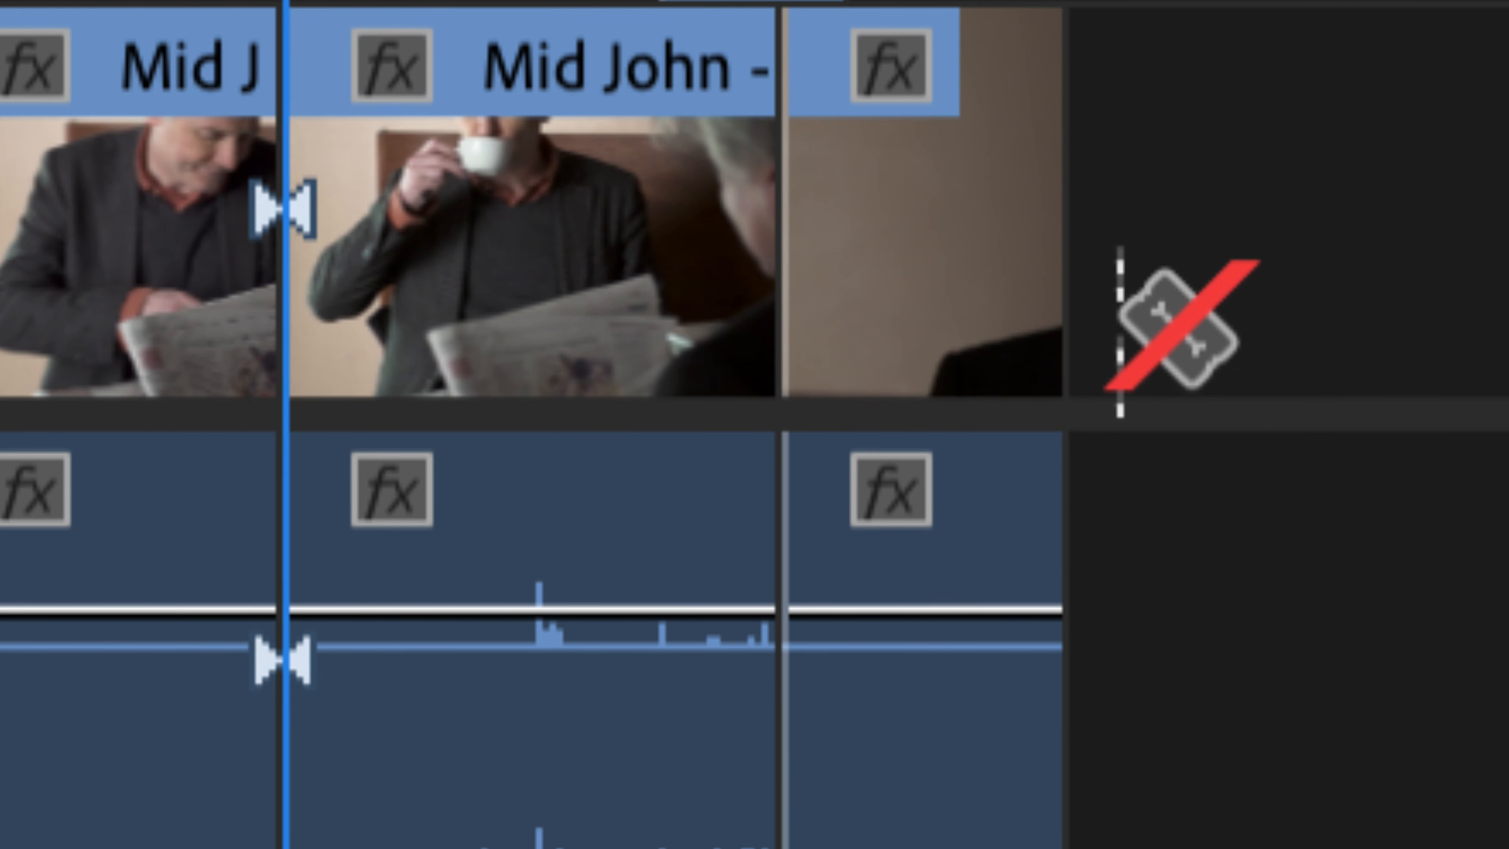
pyautogui.hscroll(-2, 89, 309)
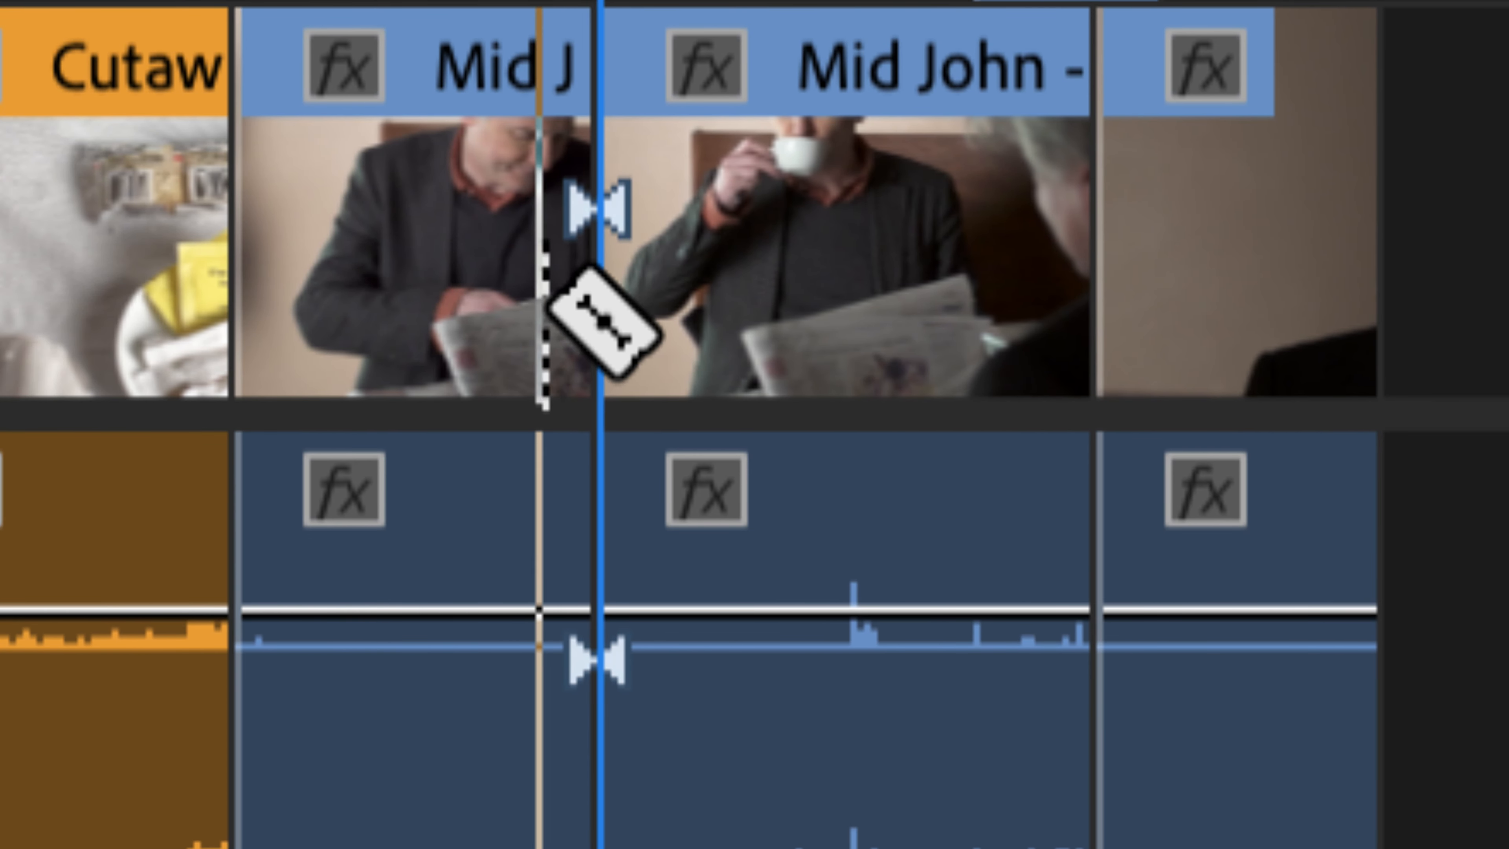
pyautogui.press('v')
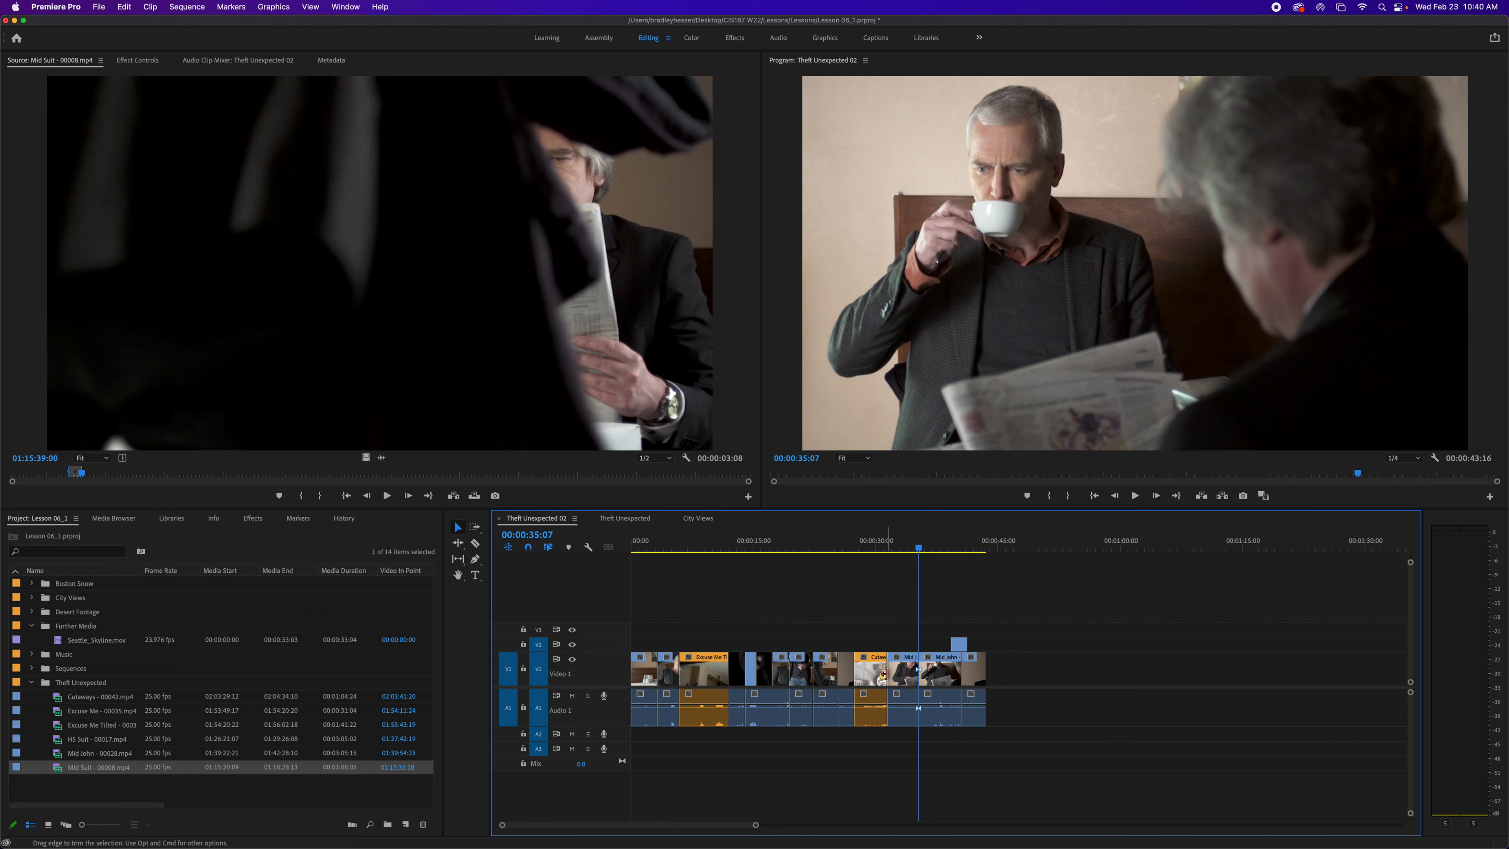
pyautogui.click(920, 672)
pyautogui.click(922, 681)
pyautogui.click(461, 530)
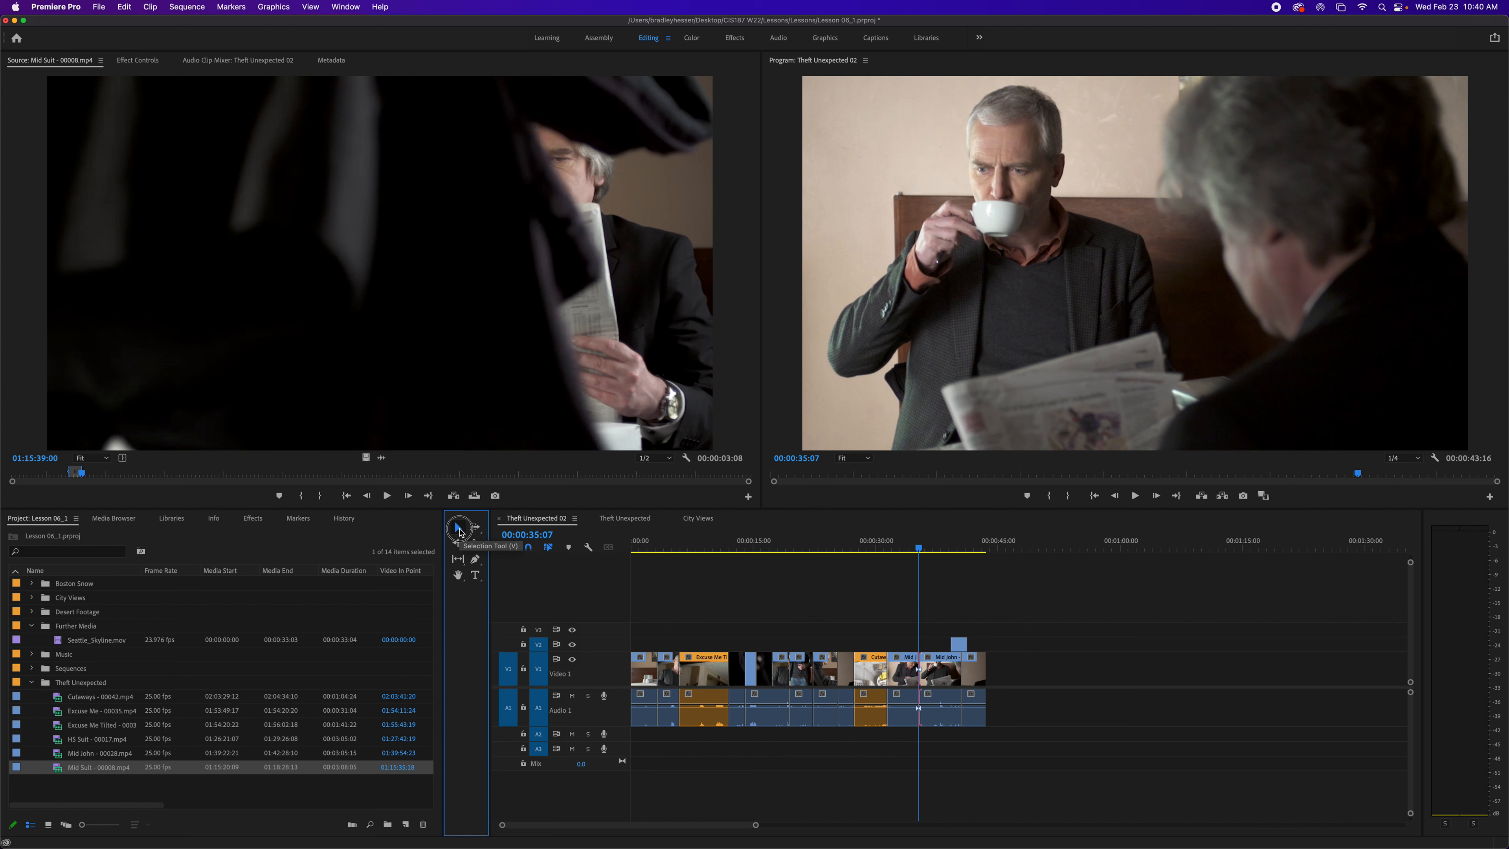
pyautogui.click(920, 672)
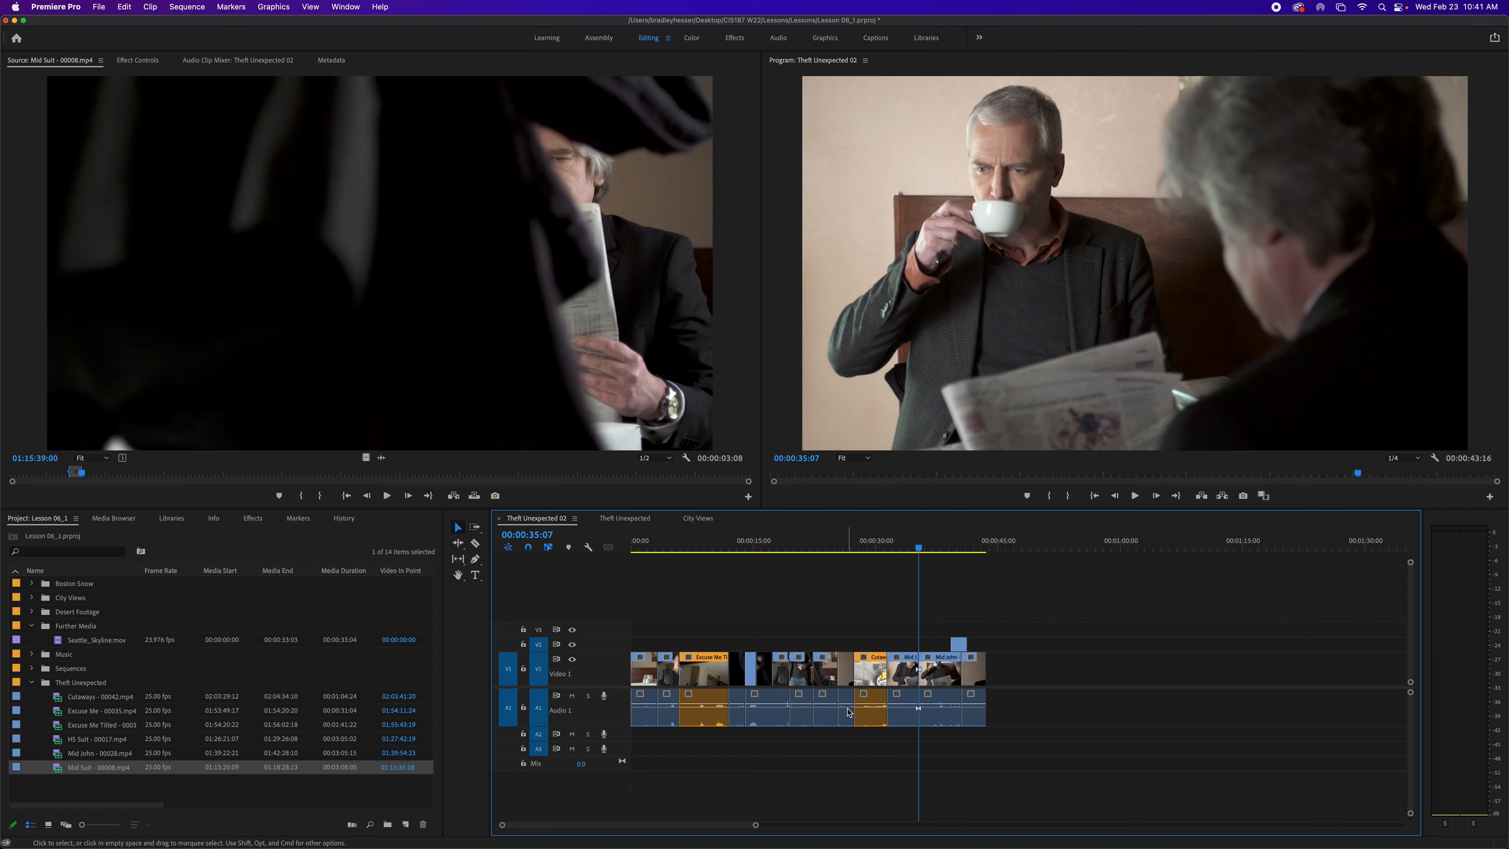
# - Select several clips in the middle of the sequence, group them, then undo the grouping
pyautogui.keyDown('shift'); pyautogui.click(737, 707); pyautogui.keyUp('shift')
pyautogui.keyDown('shift'); pyautogui.click(767, 707); pyautogui.keyUp('shift')
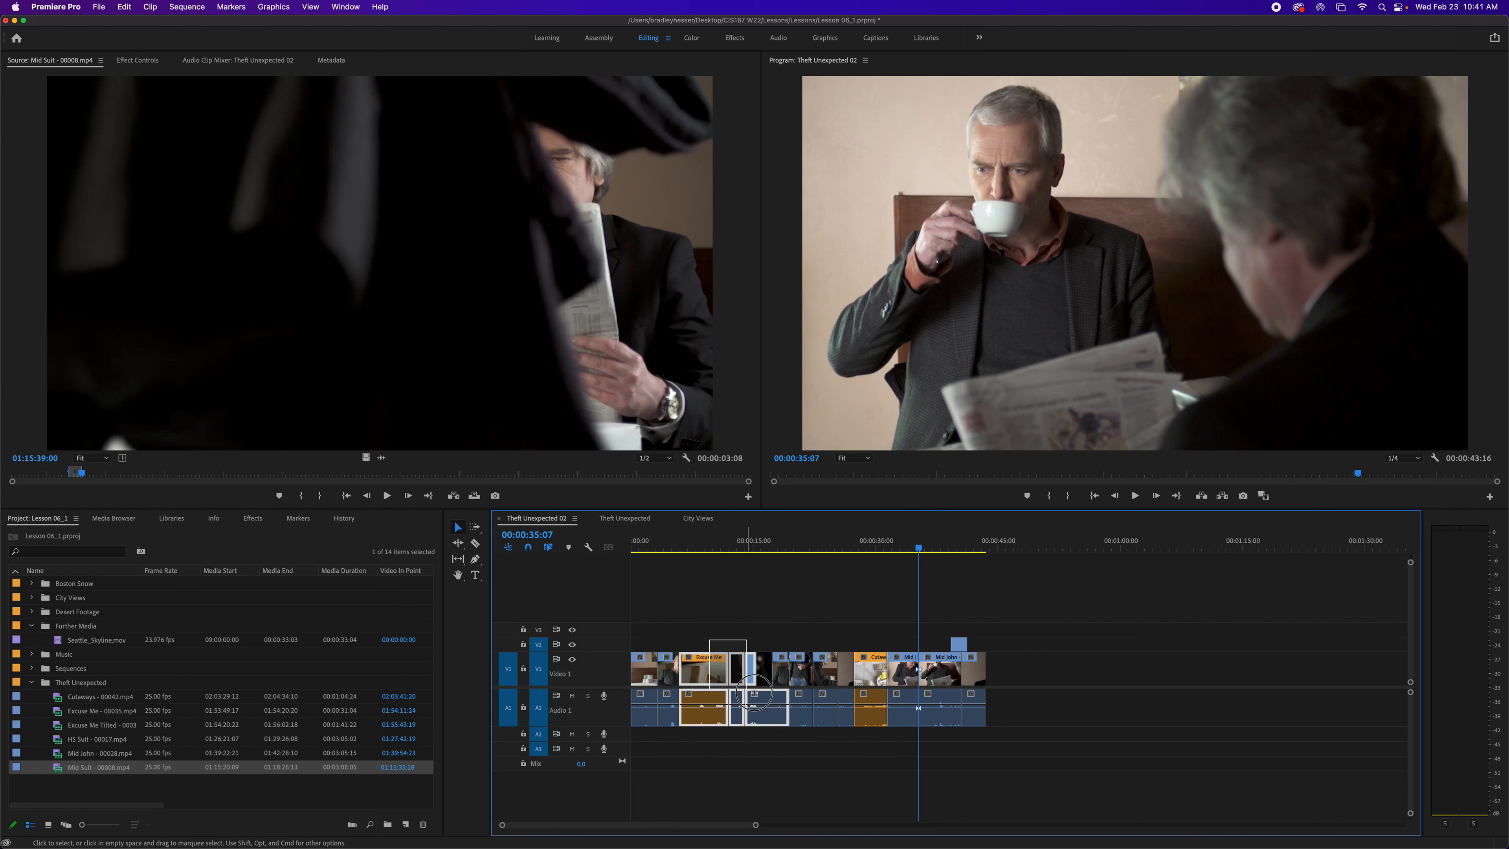
pyautogui.keyDown('shift'); pyautogui.click(801, 708); pyautogui.keyUp('shift')
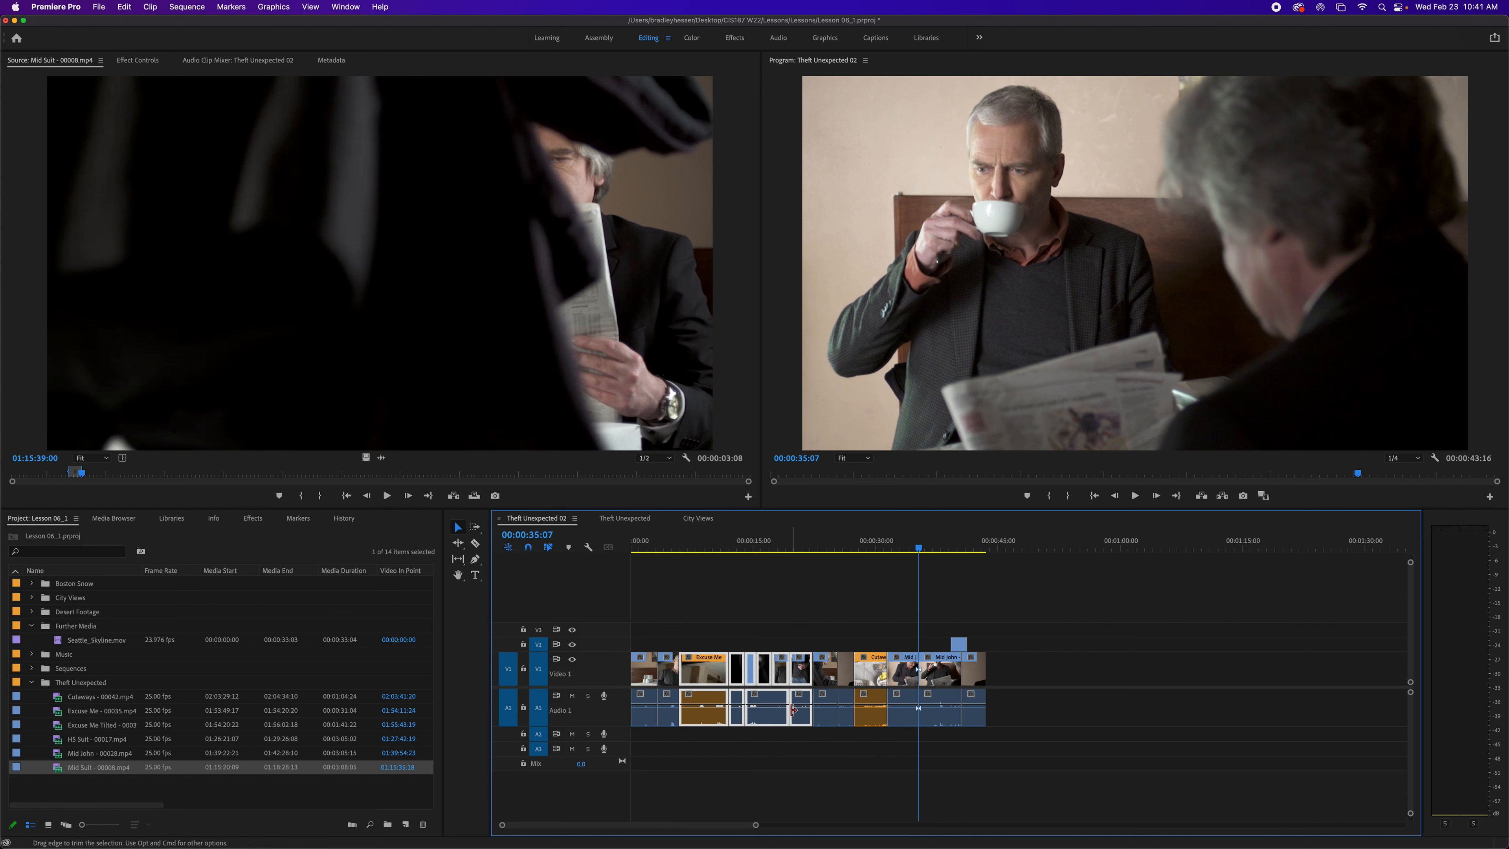
pyautogui.rightClick(800, 678)
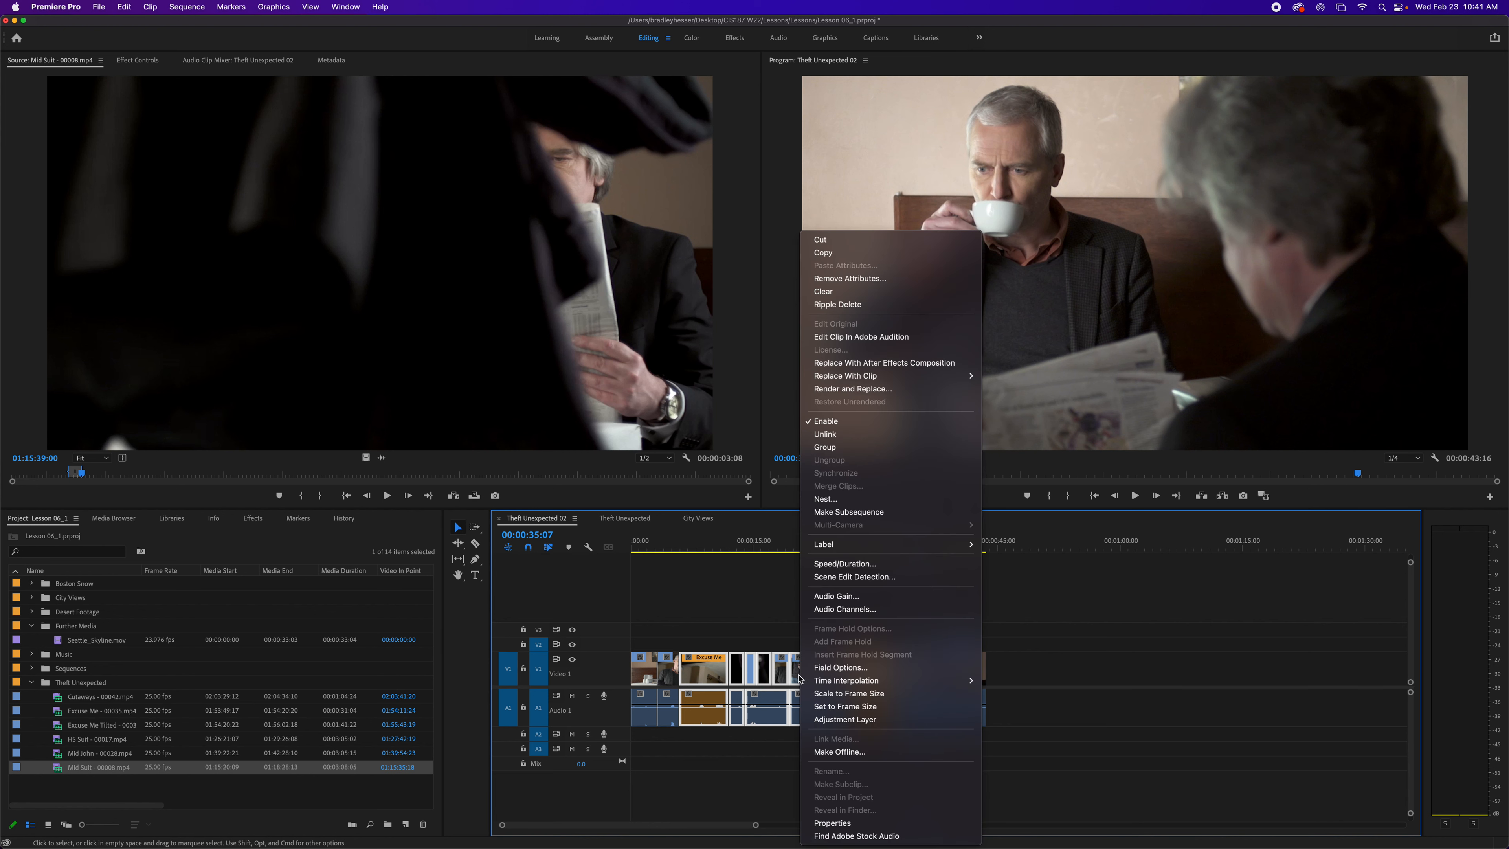
pyautogui.click(846, 450)
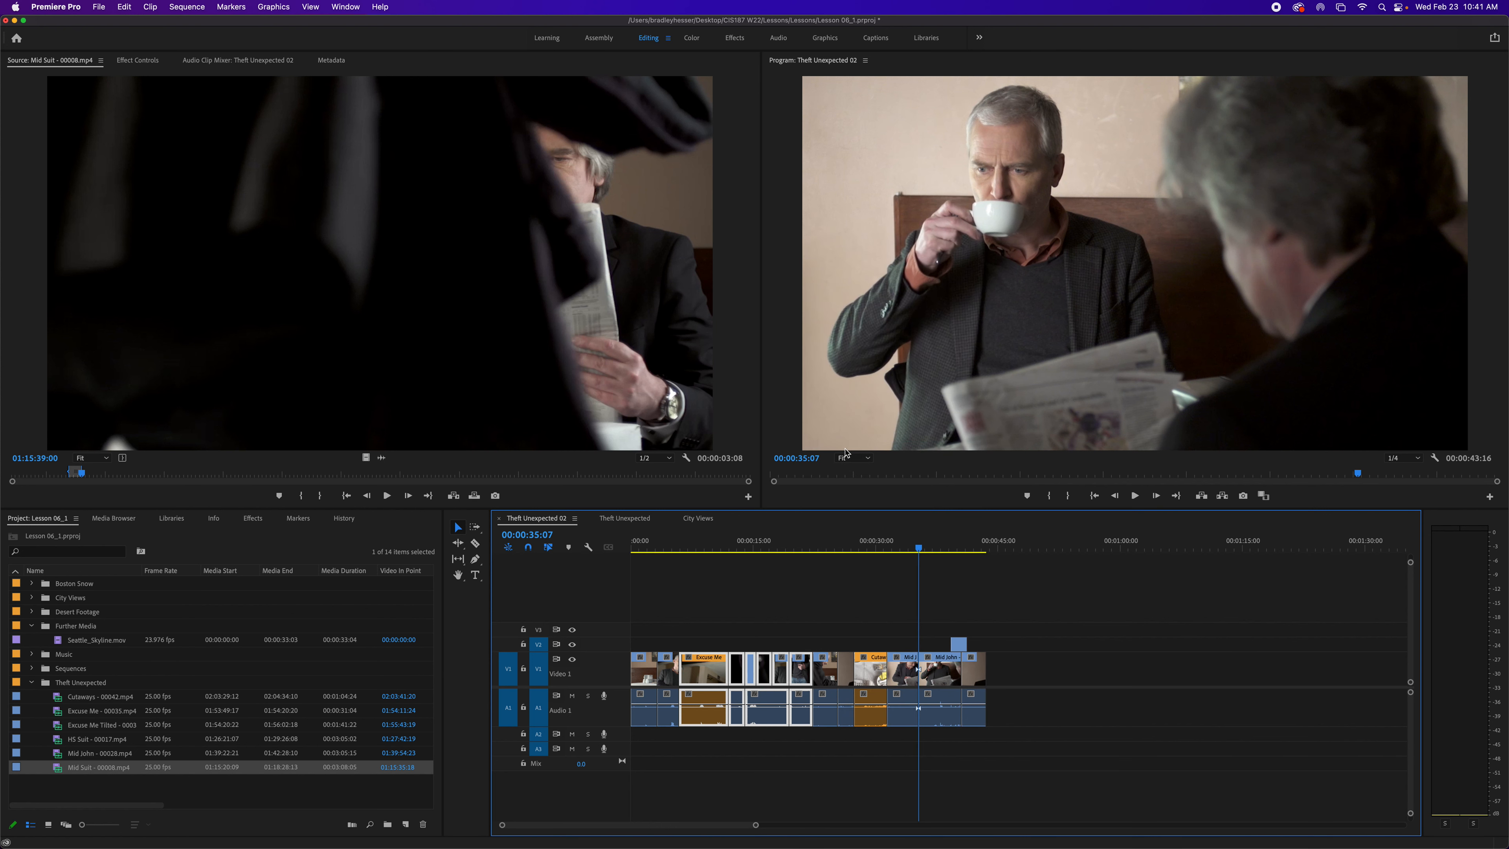
pyautogui.click(721, 670)
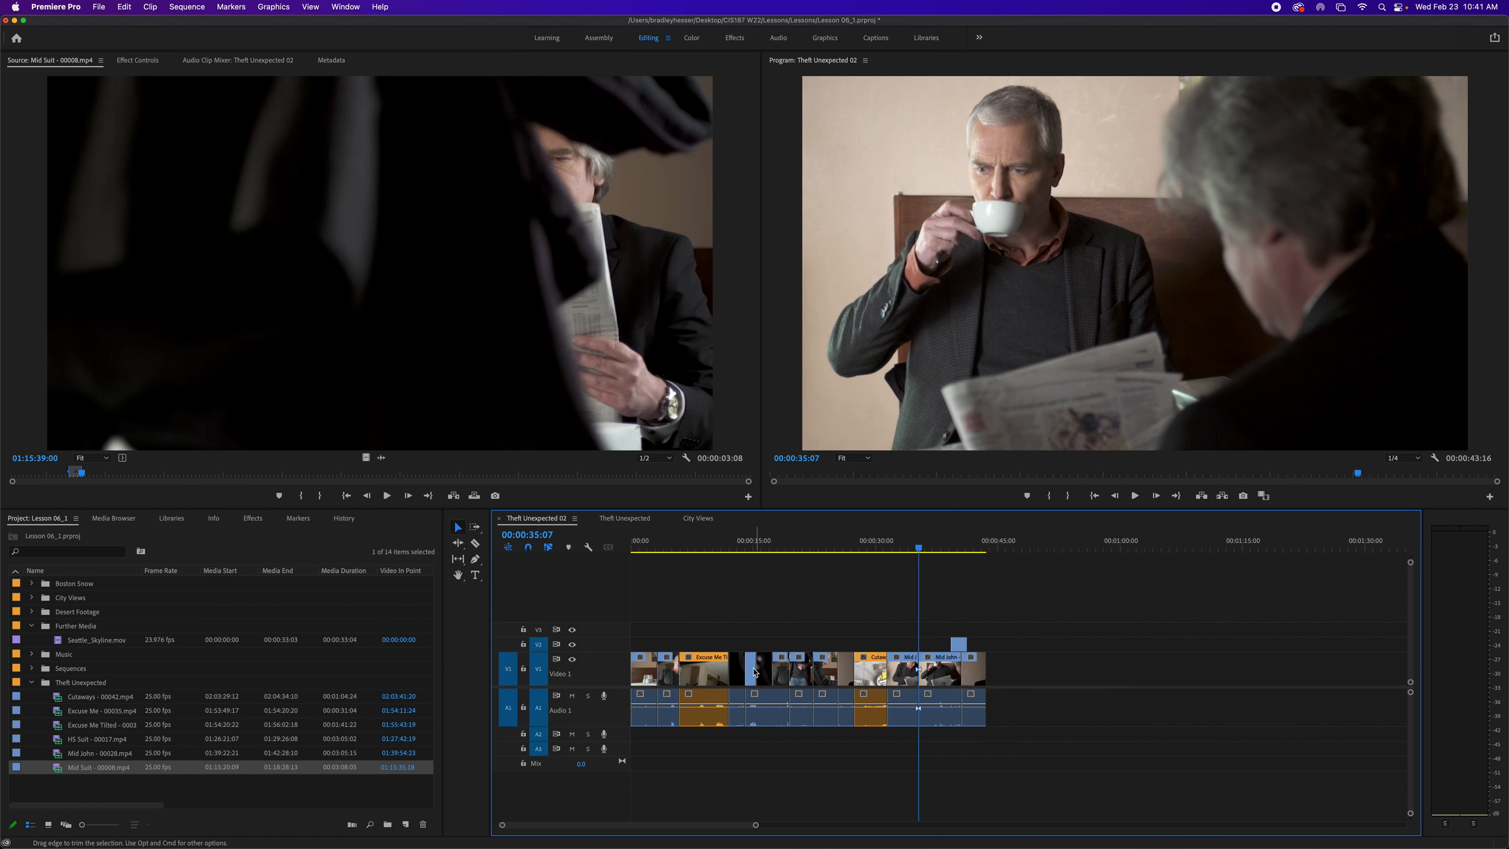
pyautogui.click(721, 670)
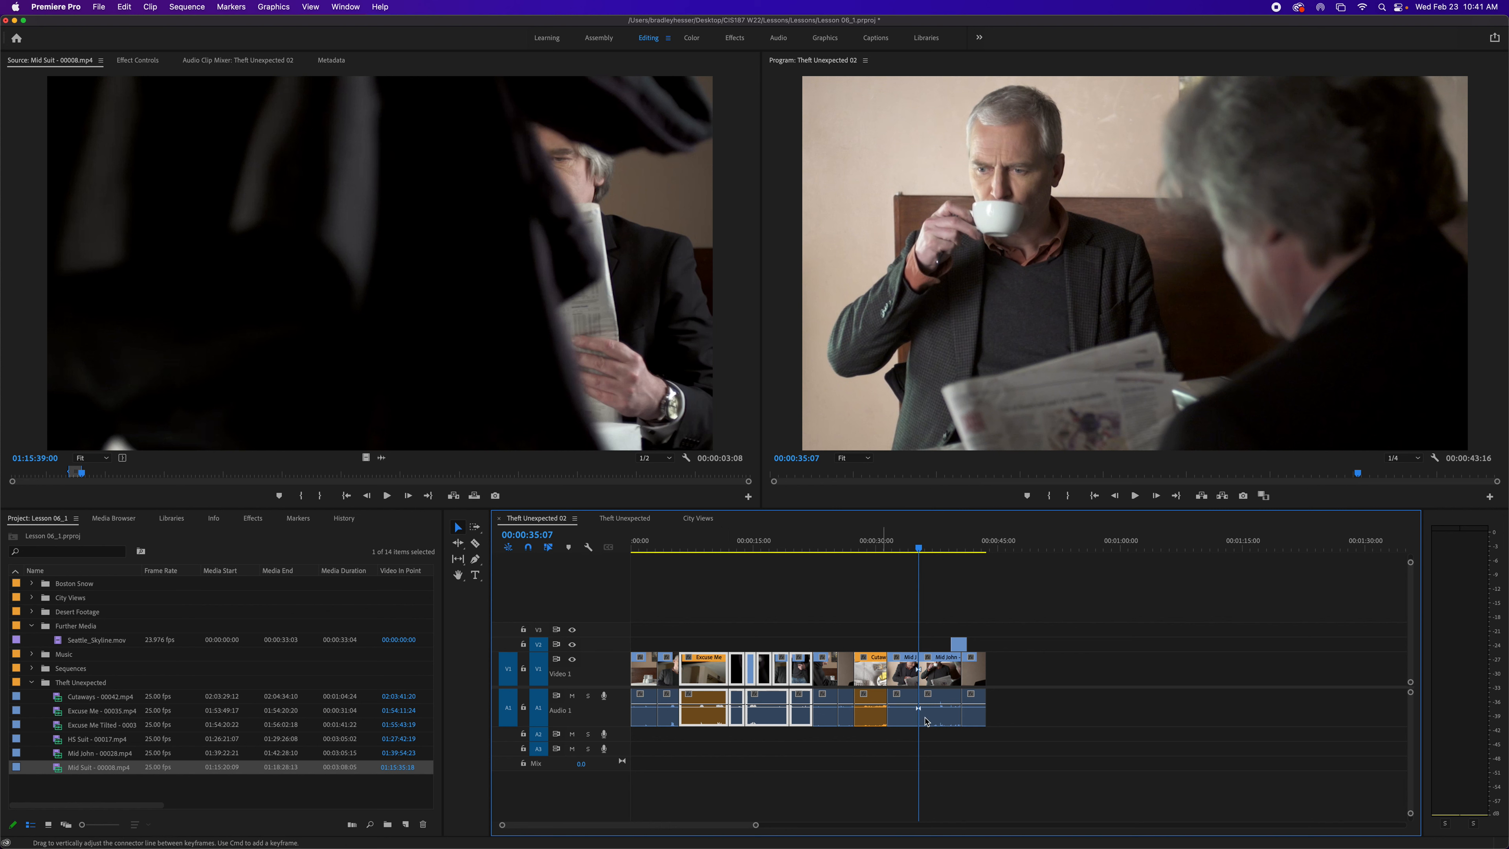
pyautogui.press('super+z')
# - Marquee-select the clips from the Cutaway onward, move them far right, then select and delete the resulting gap
pyautogui.moveTo(874, 626); pyautogui.dragTo(790, 702)
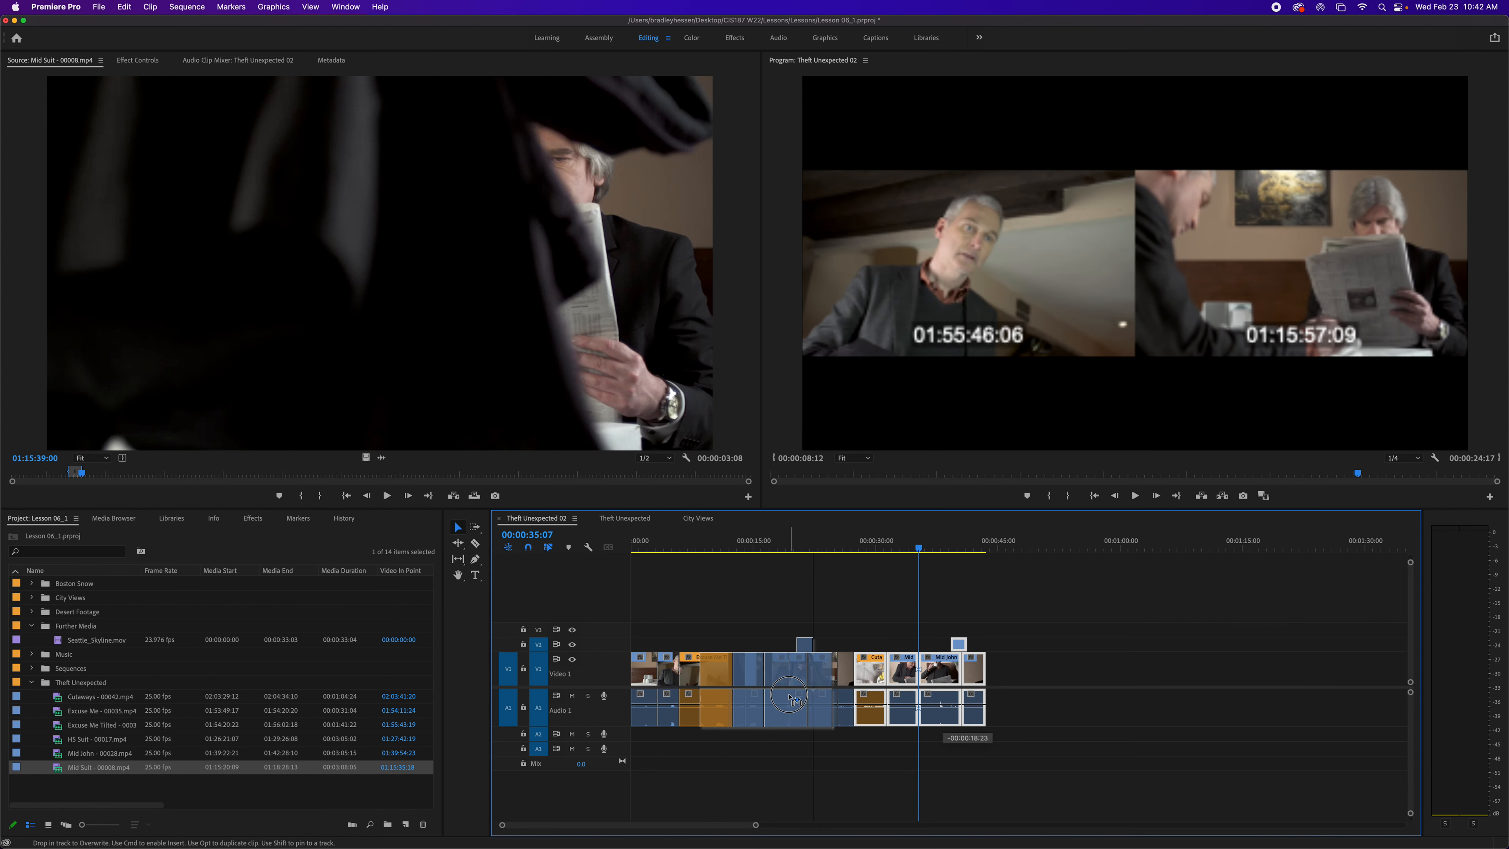
pyautogui.moveTo(790, 702); pyautogui.dragTo(1164, 673)
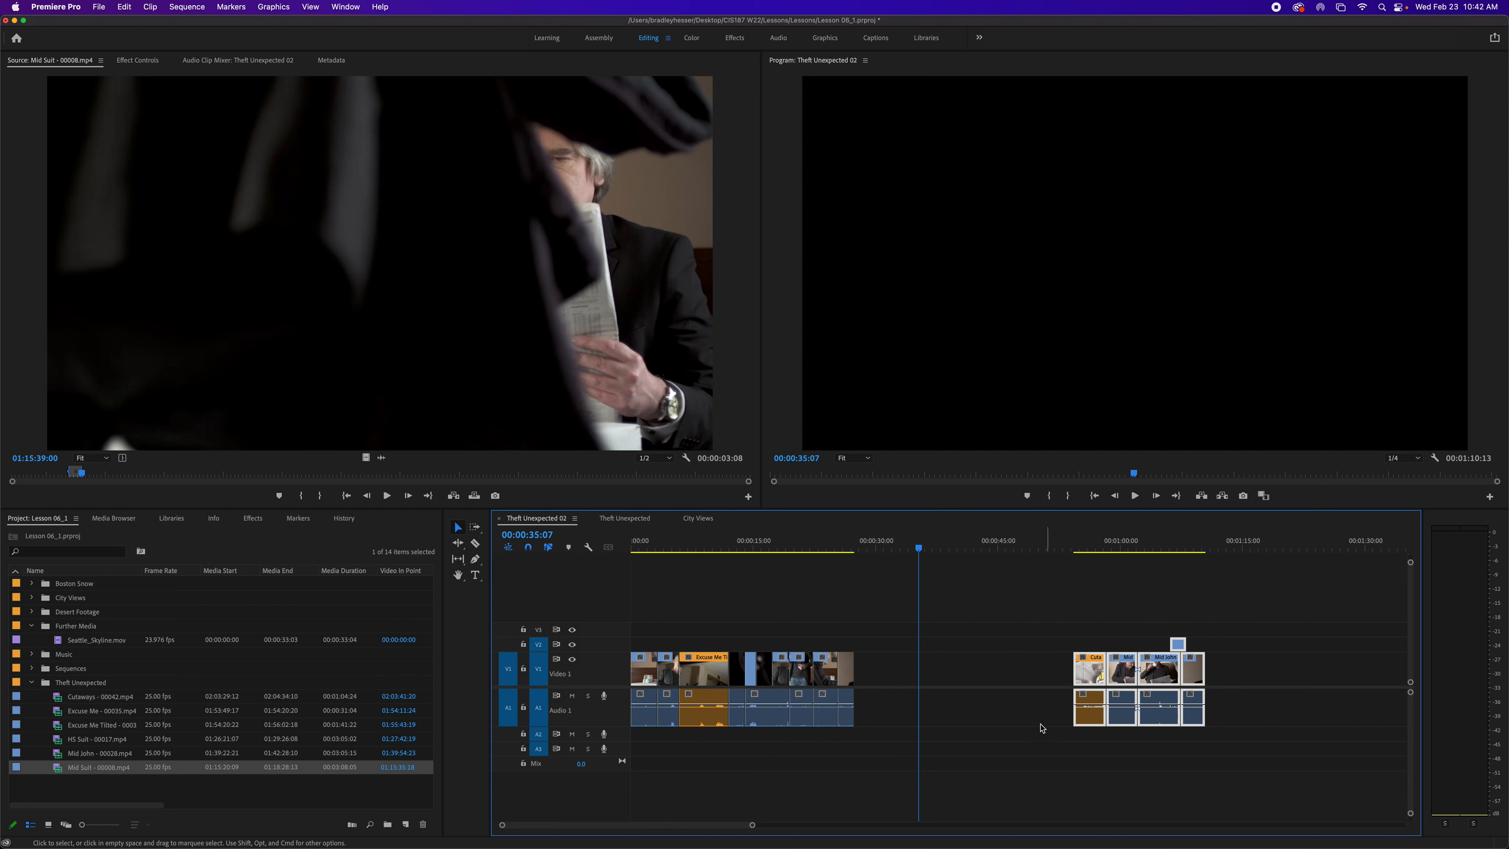
pyautogui.click(991, 680)
pyautogui.click(991, 712)
pyautogui.click(988, 680)
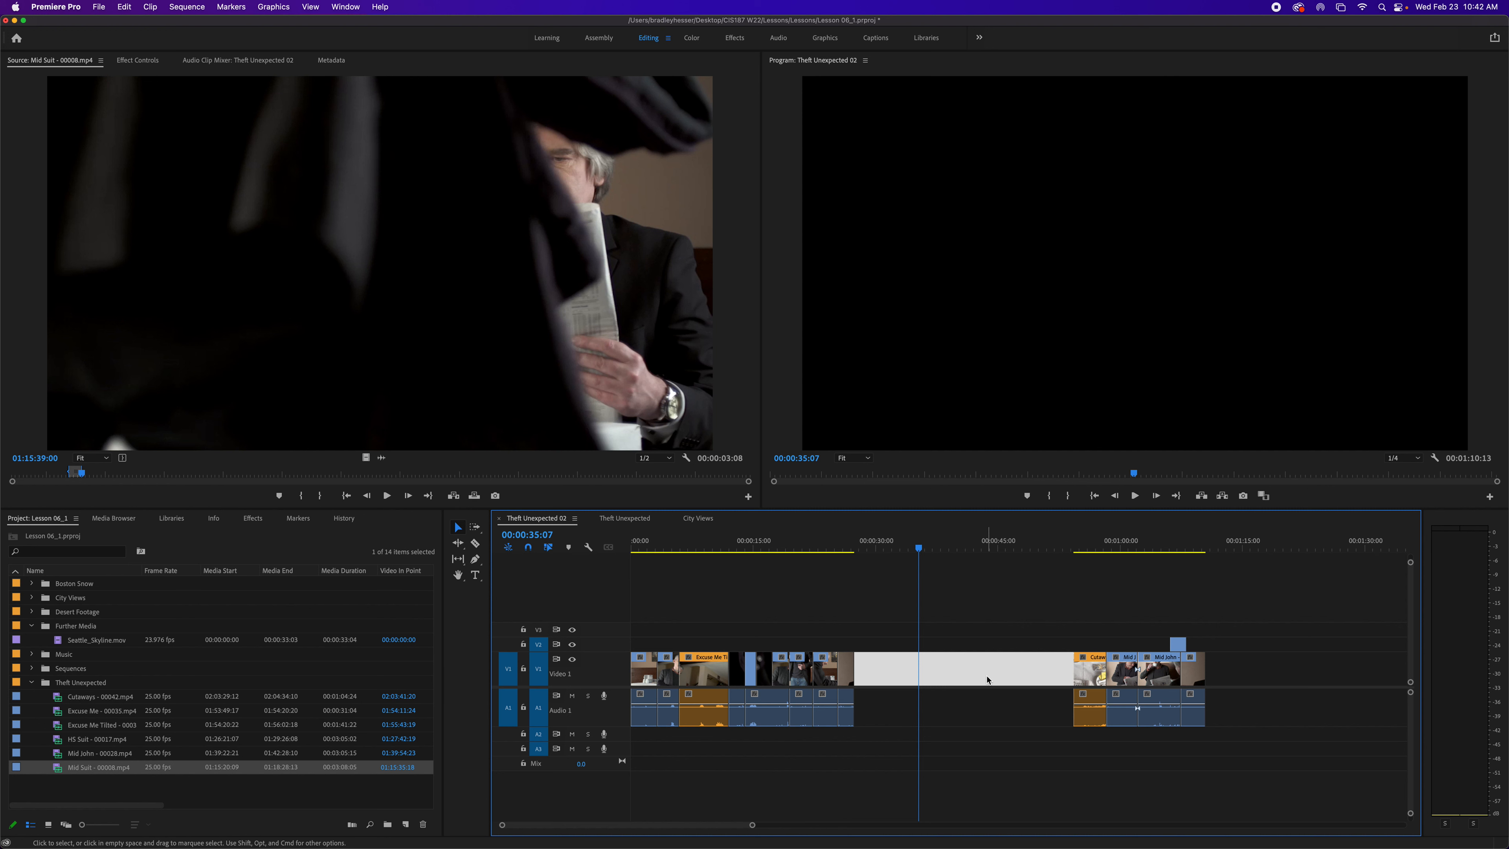
pyautogui.press('BackSpace')
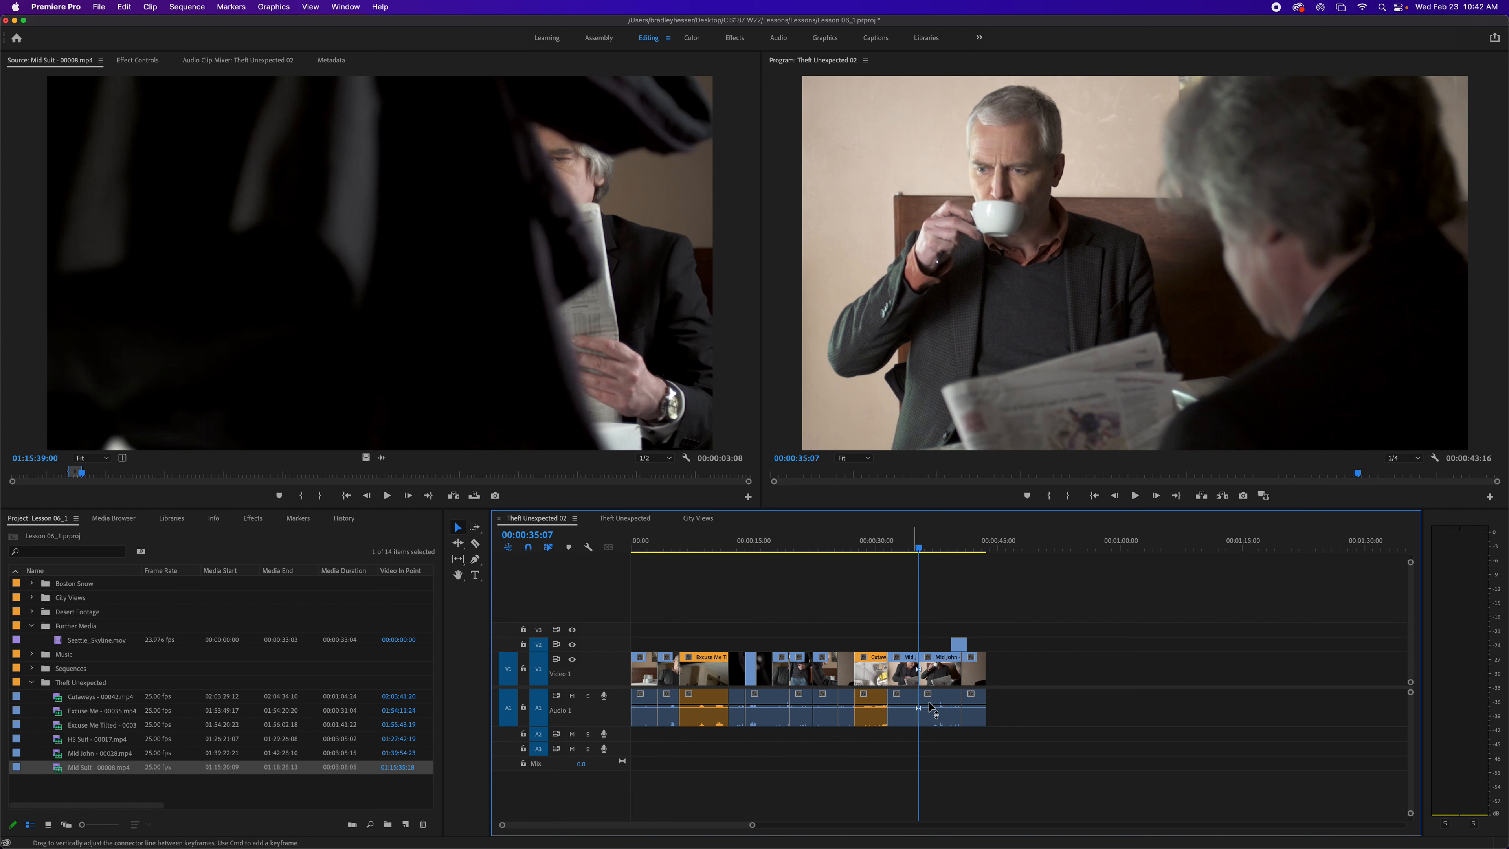
# - Move the clips after the 00:00:35:07 edit so they start at 00:00:45:00, leaving a gap
pyautogui.moveTo(942, 666); pyautogui.dragTo(1133, 724)
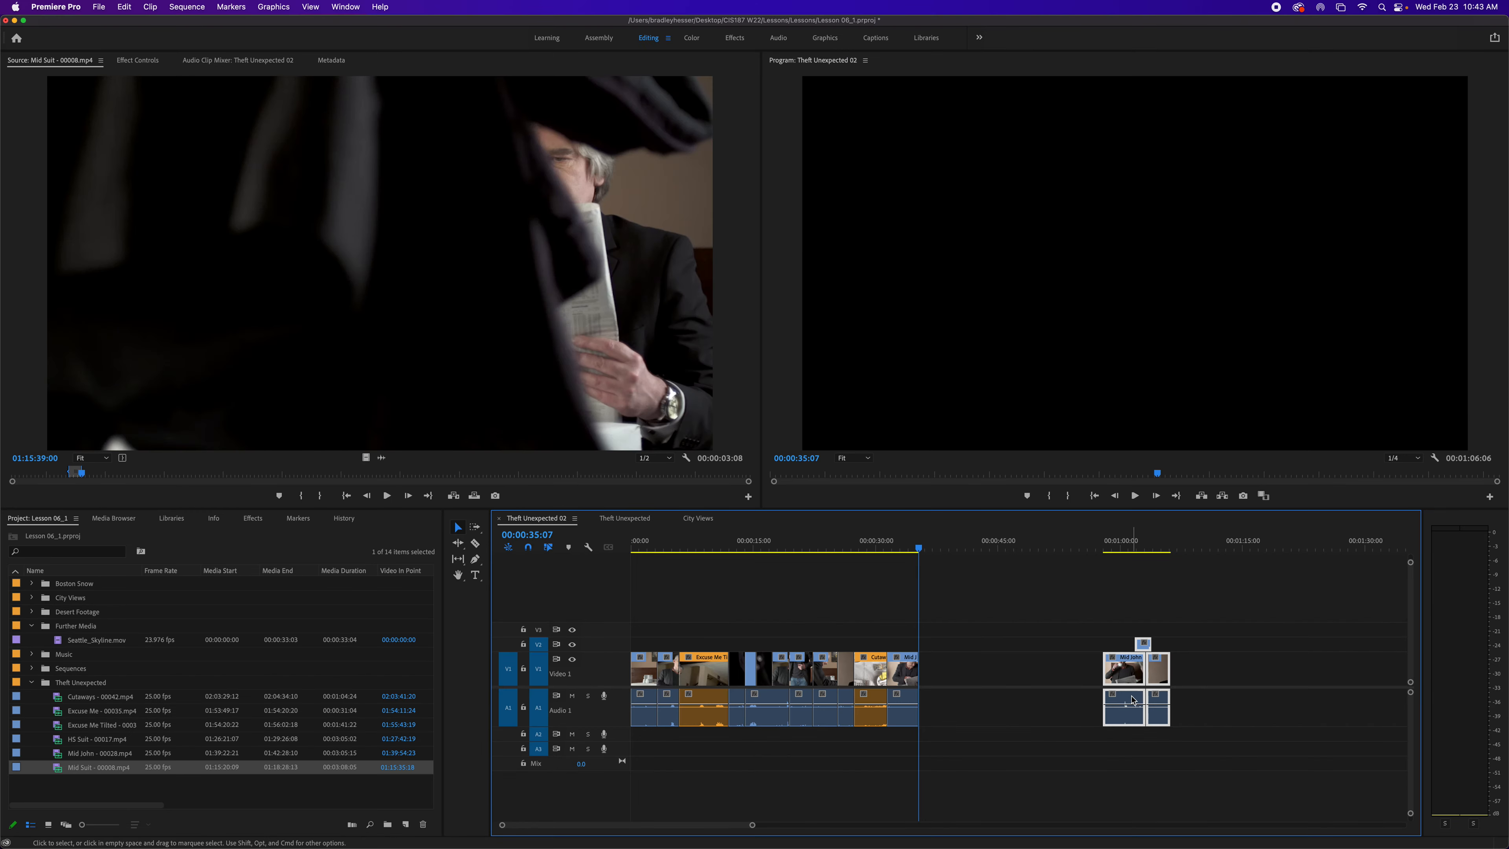
pyautogui.moveTo(1124, 676); pyautogui.dragTo(1110, 680)
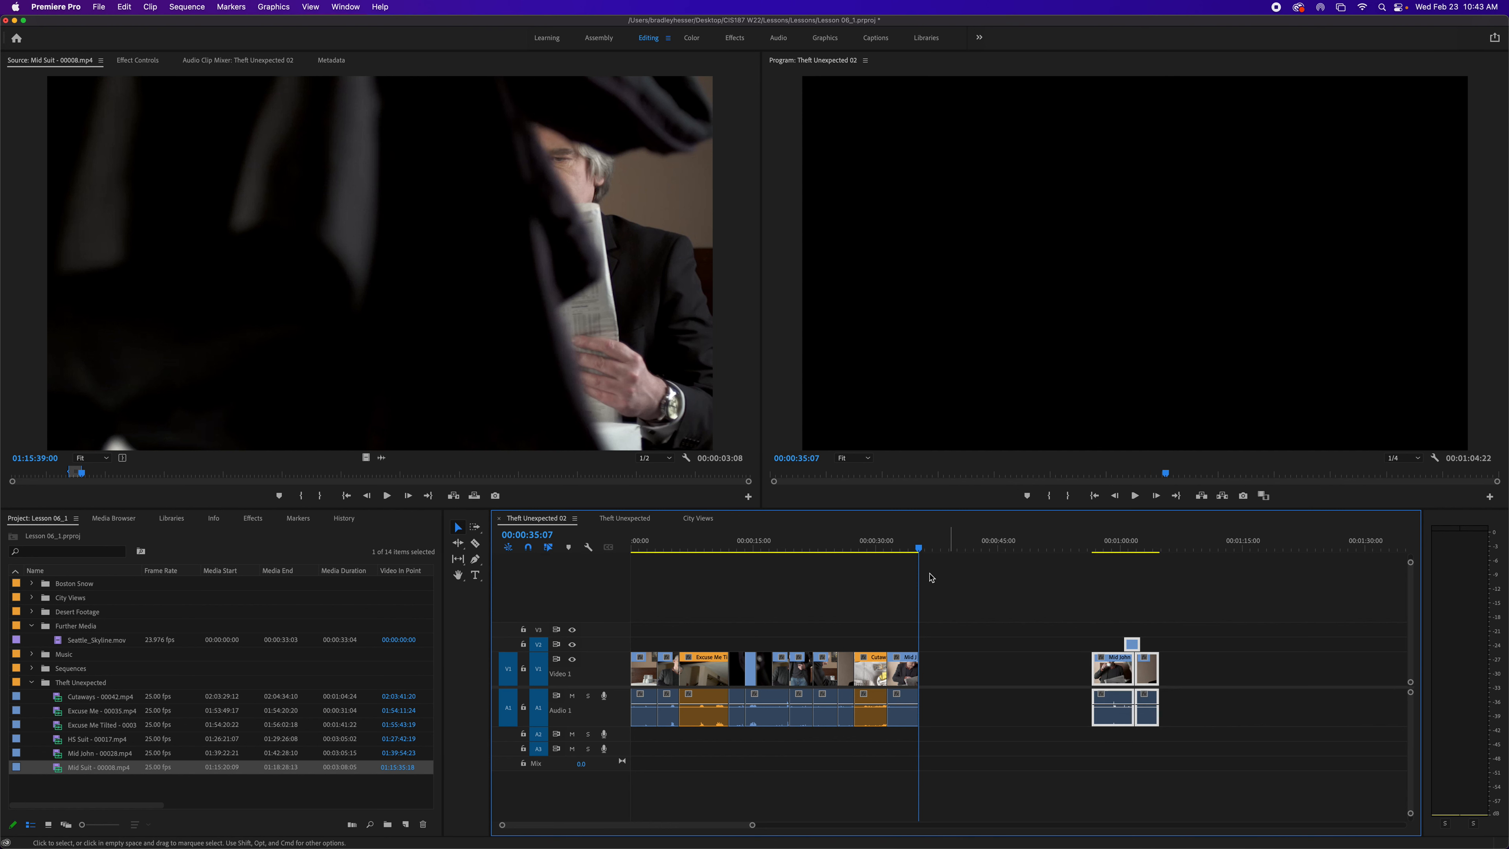
pyautogui.click(997, 549)
pyautogui.moveTo(998, 552); pyautogui.dragTo(1001, 554)
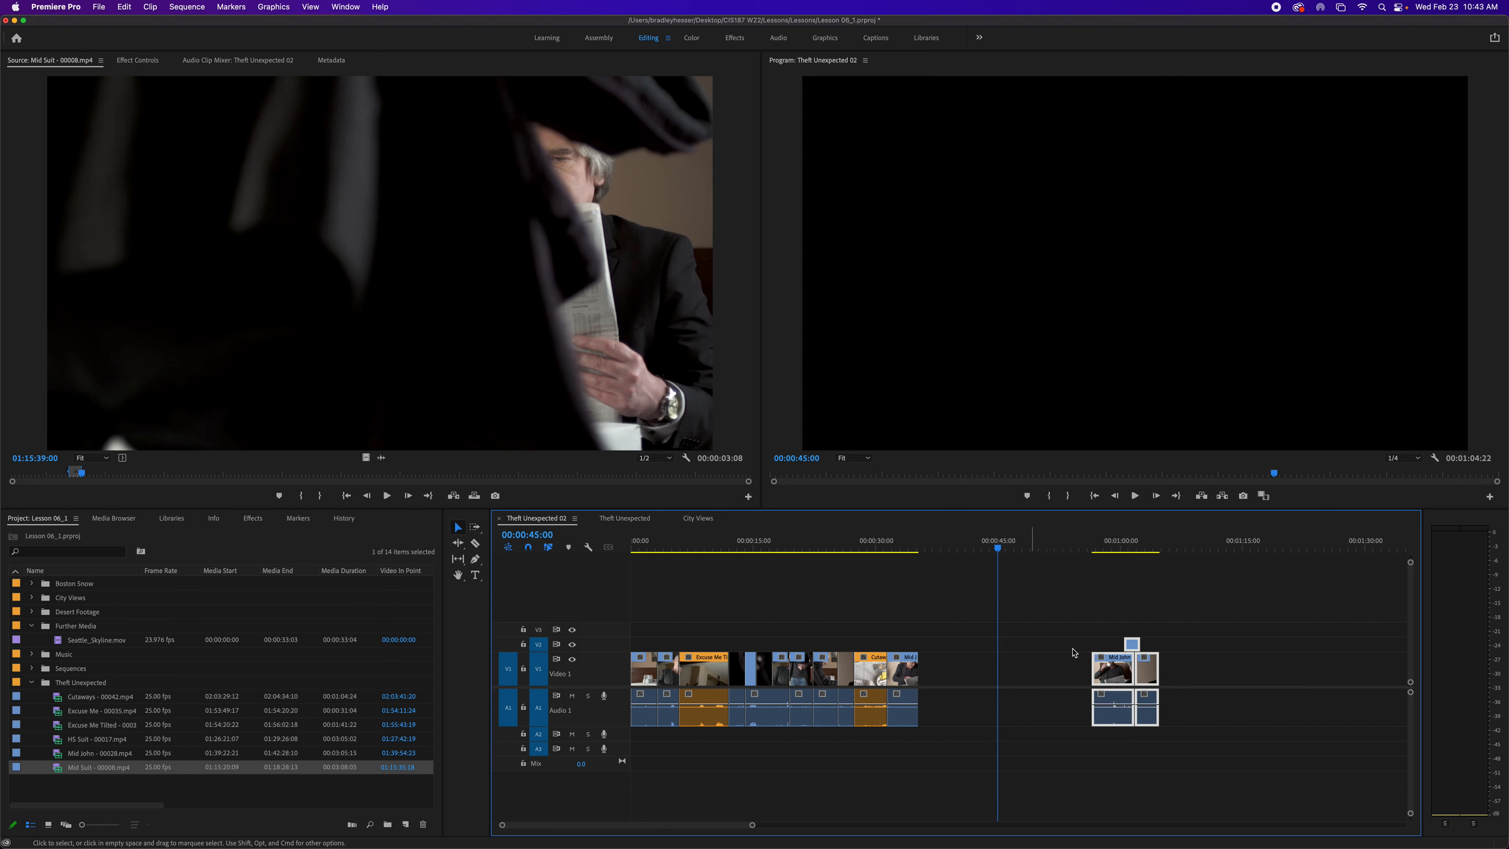
pyautogui.moveTo(1098, 672); pyautogui.dragTo(1019, 672)
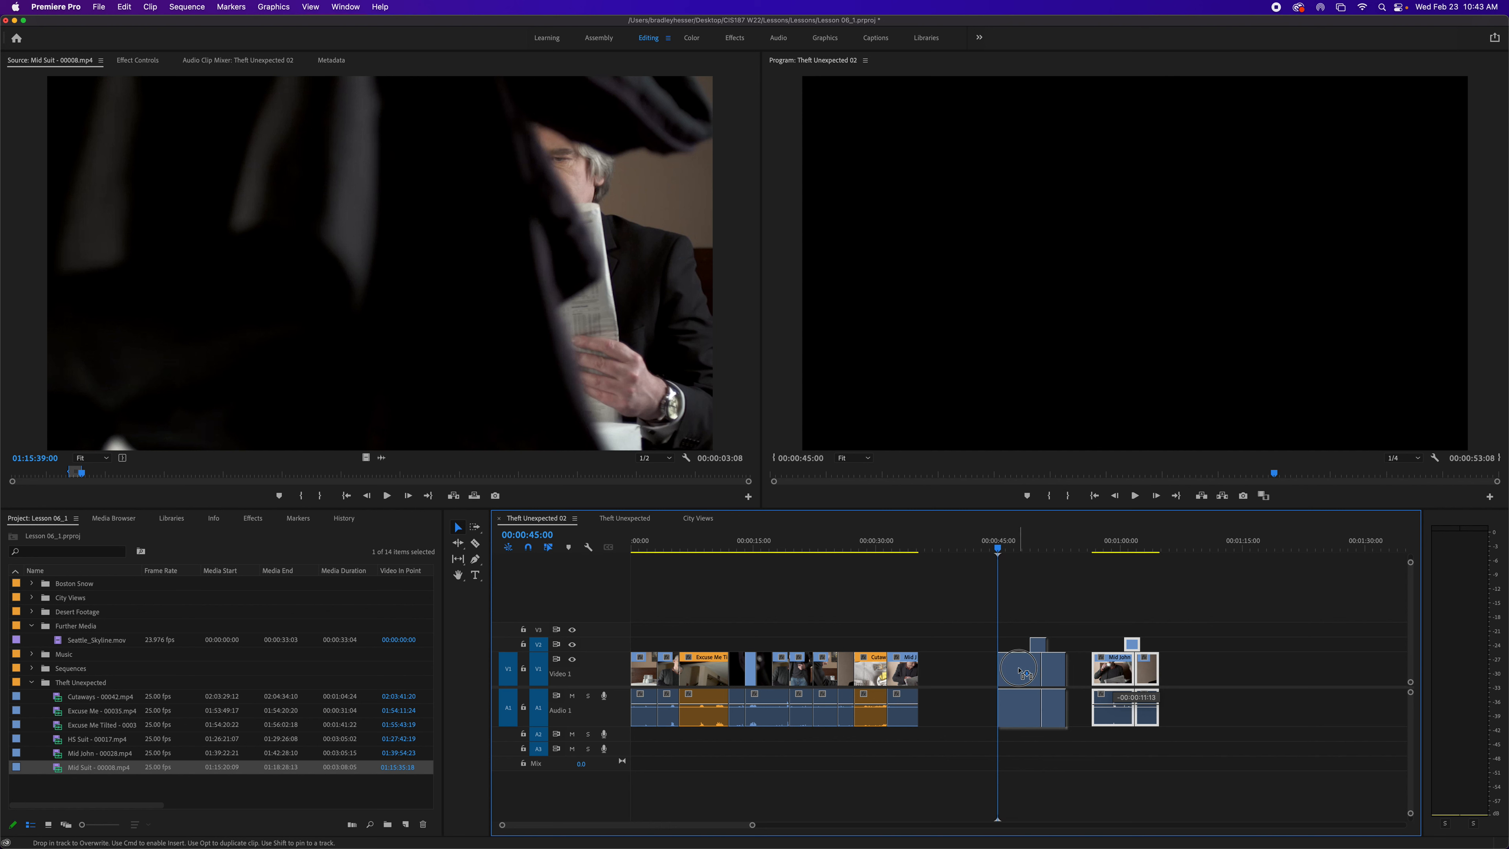
pyautogui.moveTo(1019, 671); pyautogui.dragTo(1019, 672)
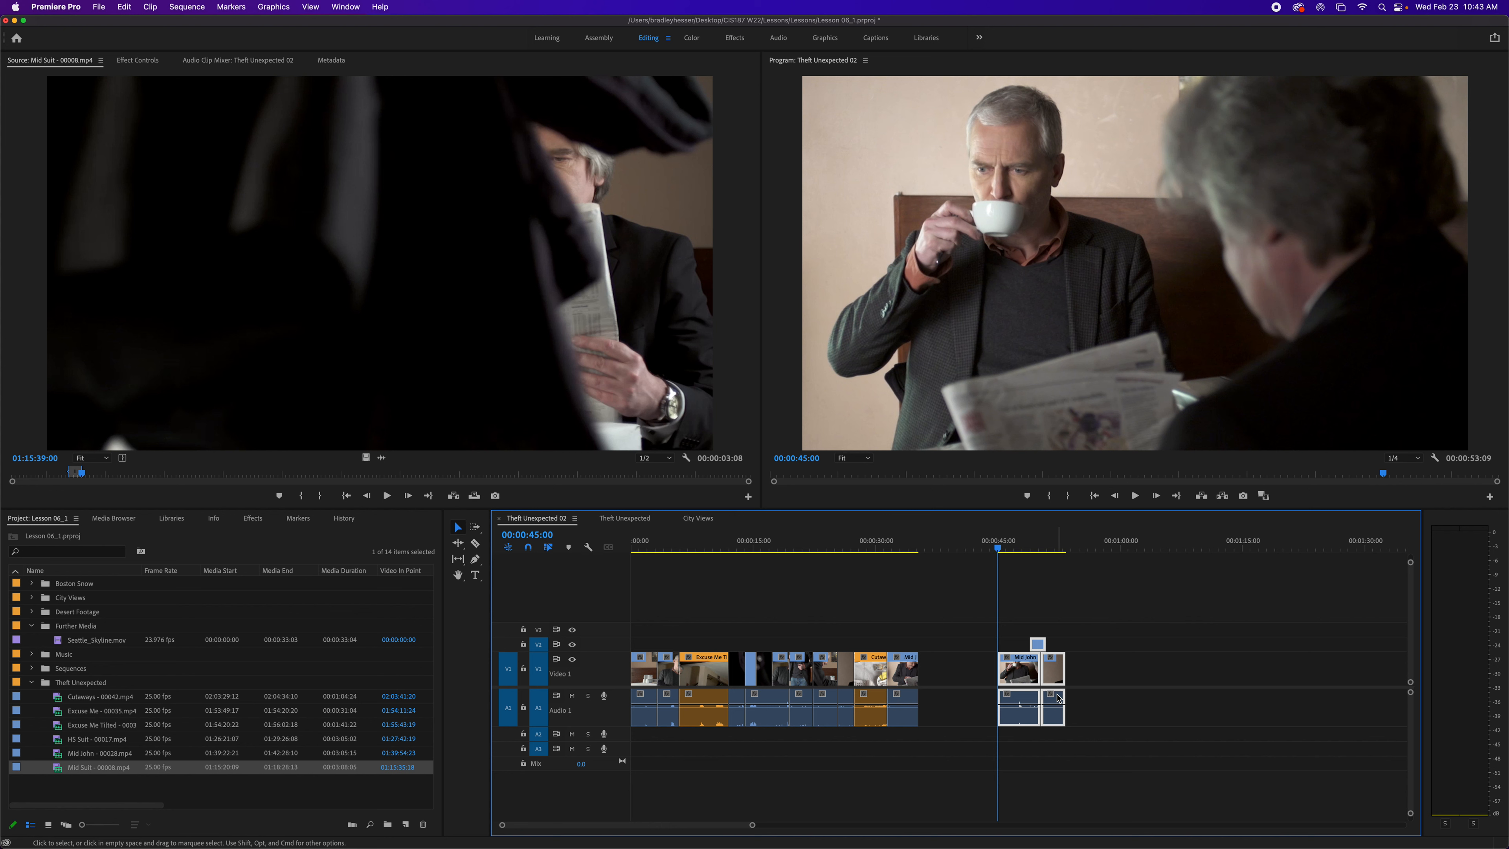
# - Step the playhead back frame by frame to 00:00:43:21
pyautogui.press('Left')
pyautogui.press('Left')
pyautogui.press('Left')
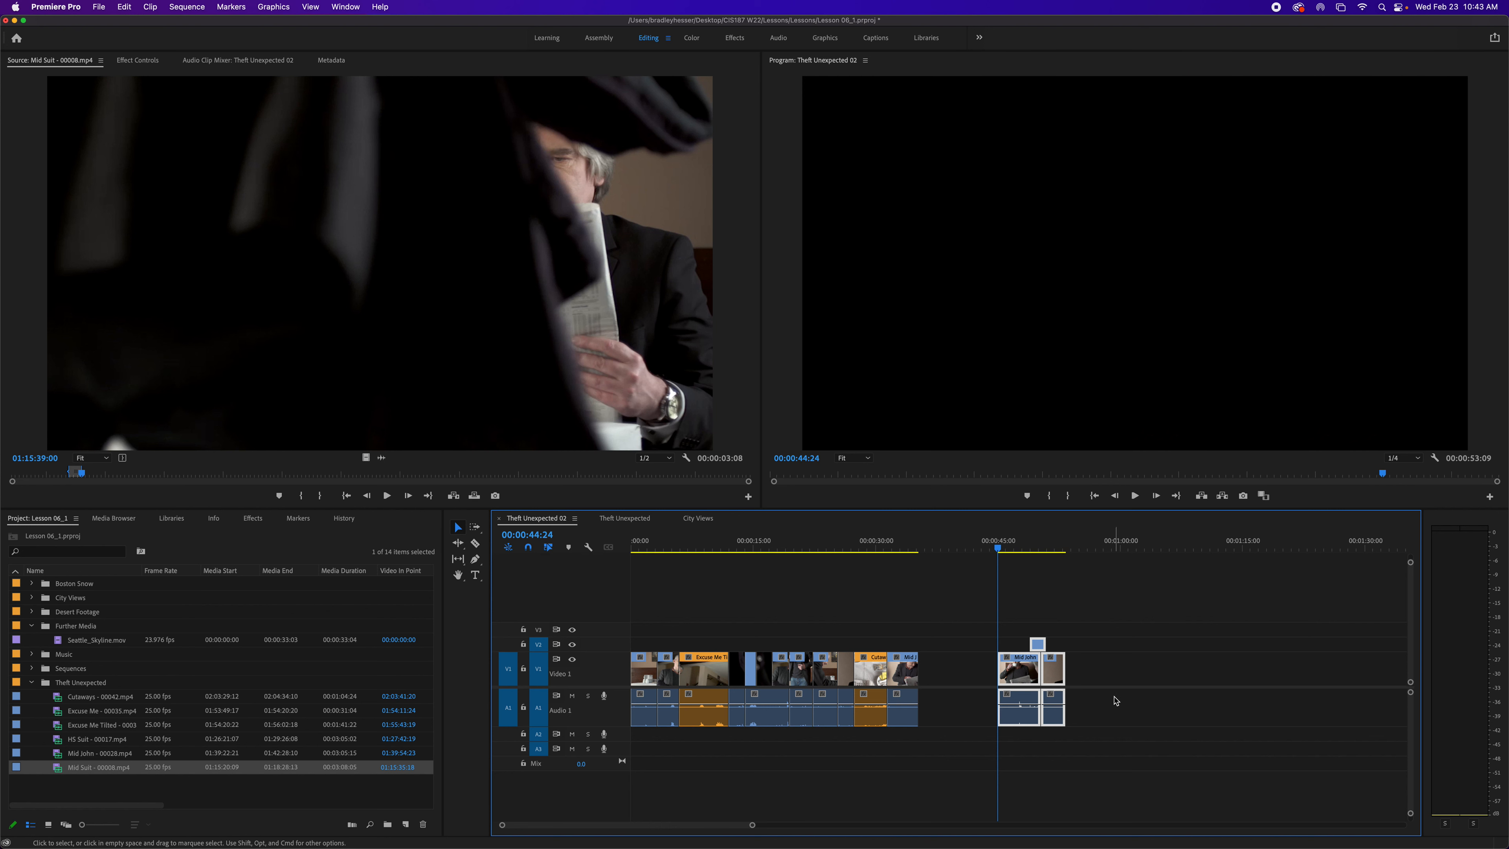
pyautogui.press('Left')
pyautogui.press('Left')
pyautogui.press('Left')
pyautogui.press('Left')
pyautogui.press('Left')
pyautogui.press('Left')
pyautogui.press('Left')
pyautogui.press('Left')
pyautogui.press('Left')
pyautogui.press('Left')
pyautogui.press('Left')
pyautogui.press('Left')
pyautogui.press('Left')
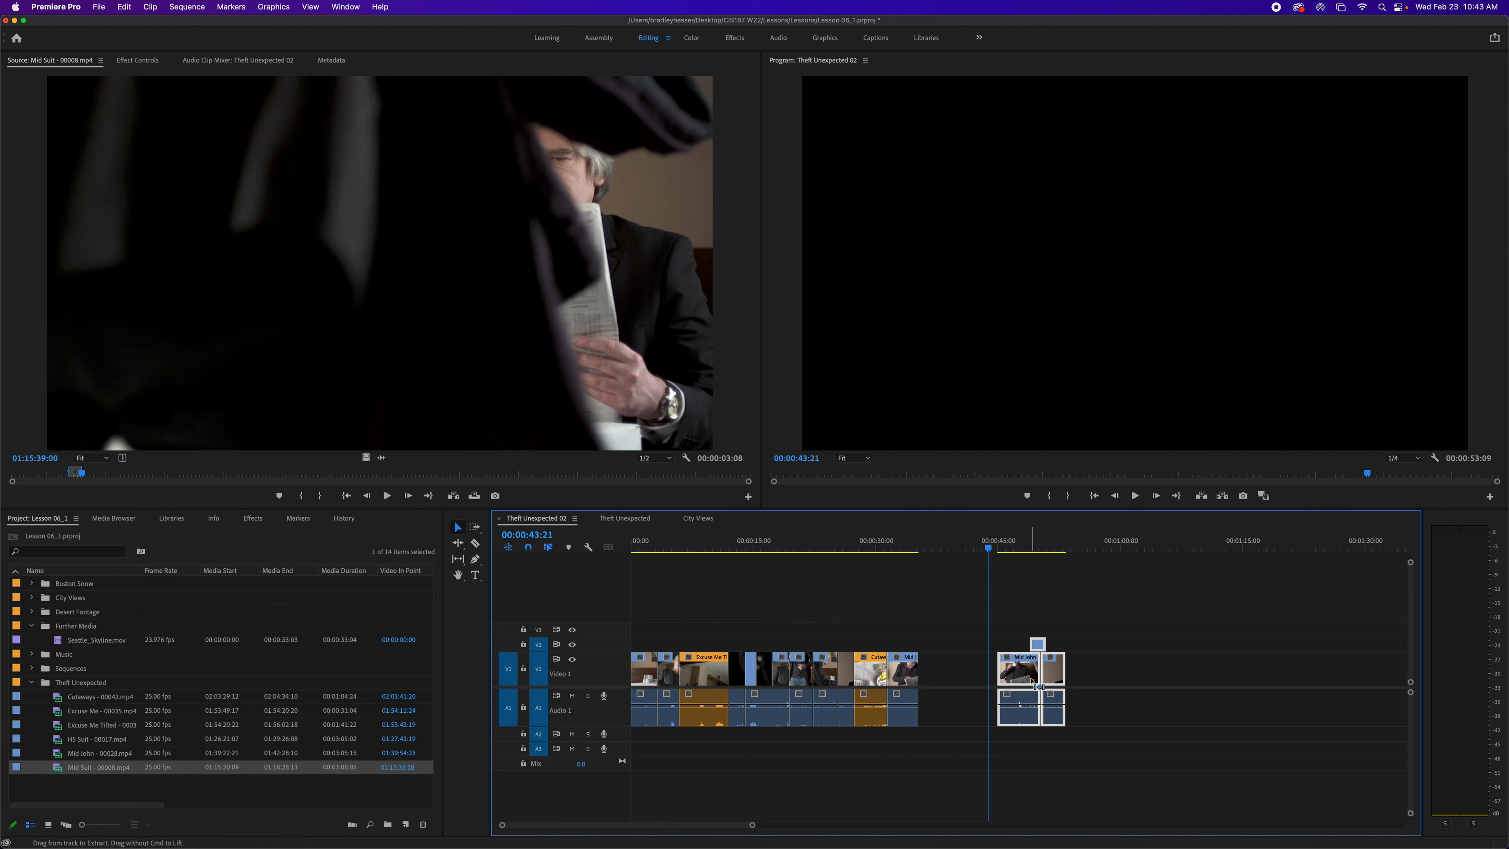
# - Nudge the selected clips one frame at a time, six frames left and then nine frames right
pyautogui.press('super+Left')
pyautogui.press('super+Left')
pyautogui.press('super+Left')
pyautogui.press('super+Left')
pyautogui.press('super+Left')
pyautogui.press('super+Left')
pyautogui.press('super+Left')
pyautogui.press('super+Left')
pyautogui.press('super+Left')
pyautogui.press('super+Left')
pyautogui.press('super+Left')
pyautogui.press('super+Left')
pyautogui.press('super+Left')
pyautogui.press('super+Left')
pyautogui.press('super+Left')
pyautogui.press('super+Left')
pyautogui.press('super+Right')
pyautogui.press('super+Right')
pyautogui.press('super+Right')
pyautogui.press('super+Right')
pyautogui.press('super+Right')
pyautogui.press('super+Right')
pyautogui.press('super+Right')
pyautogui.press('super+Right')
pyautogui.press('super+Right')
pyautogui.press('super+Right')
pyautogui.press('super+Right')
pyautogui.press('super+Right')
pyautogui.press('super+Right')
pyautogui.press('super+Right')
pyautogui.press('super+Right')
pyautogui.press('super+Right')
pyautogui.press('super+Right')
pyautogui.press('super+Right')
pyautogui.press('super+Right')
pyautogui.press('super+Right')
pyautogui.press('super+Right')
pyautogui.press('super+Right')
pyautogui.press('super+Right')
pyautogui.press('super+Right')
pyautogui.press('super+Right')
pyautogui.press('super+Right')
pyautogui.press('super+Right')
pyautogui.press('super+Right')
pyautogui.press('super+Right')
pyautogui.press('super+Right')
pyautogui.press('super+Right')
pyautogui.press('super+Right')
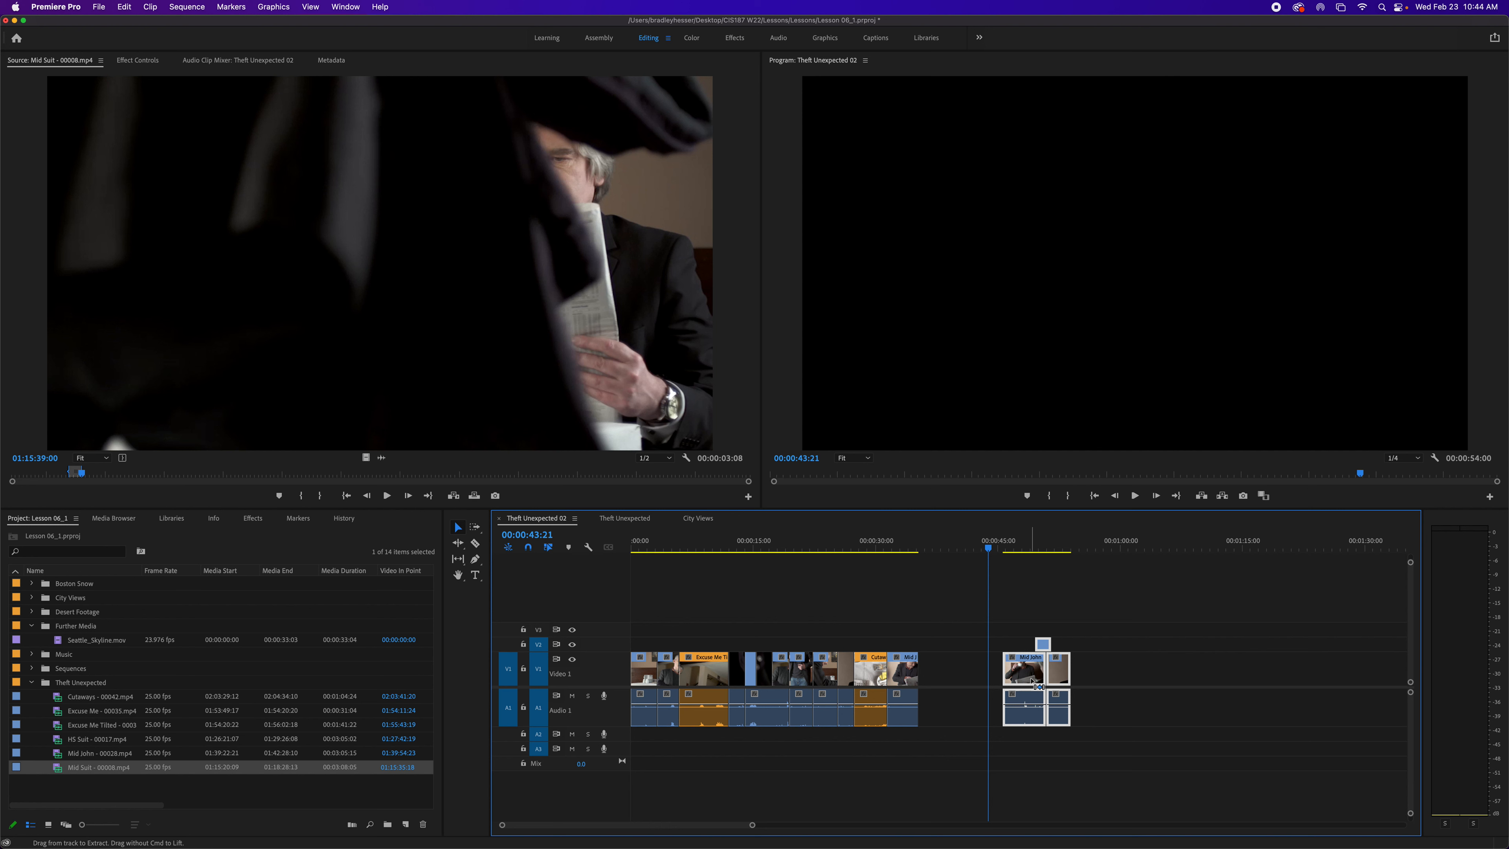
pyautogui.press('super+Right')
pyautogui.press('super+Right')
pyautogui.press('super+Right')
pyautogui.press('super+Right')
pyautogui.press('super+Right')
pyautogui.press('super+Right')
pyautogui.press('super+Right')
pyautogui.press('super+Right')
pyautogui.press('super+Right')
pyautogui.press('super+Right')
pyautogui.press('super+Right')
pyautogui.press('super+Right')
pyautogui.press('super+Right')
pyautogui.press('super+Right')
pyautogui.press('super+Right')
pyautogui.press('super+Right')
pyautogui.press('super+Right')
pyautogui.press('super+Right')
pyautogui.press('super+Right')
pyautogui.press('super+Right')
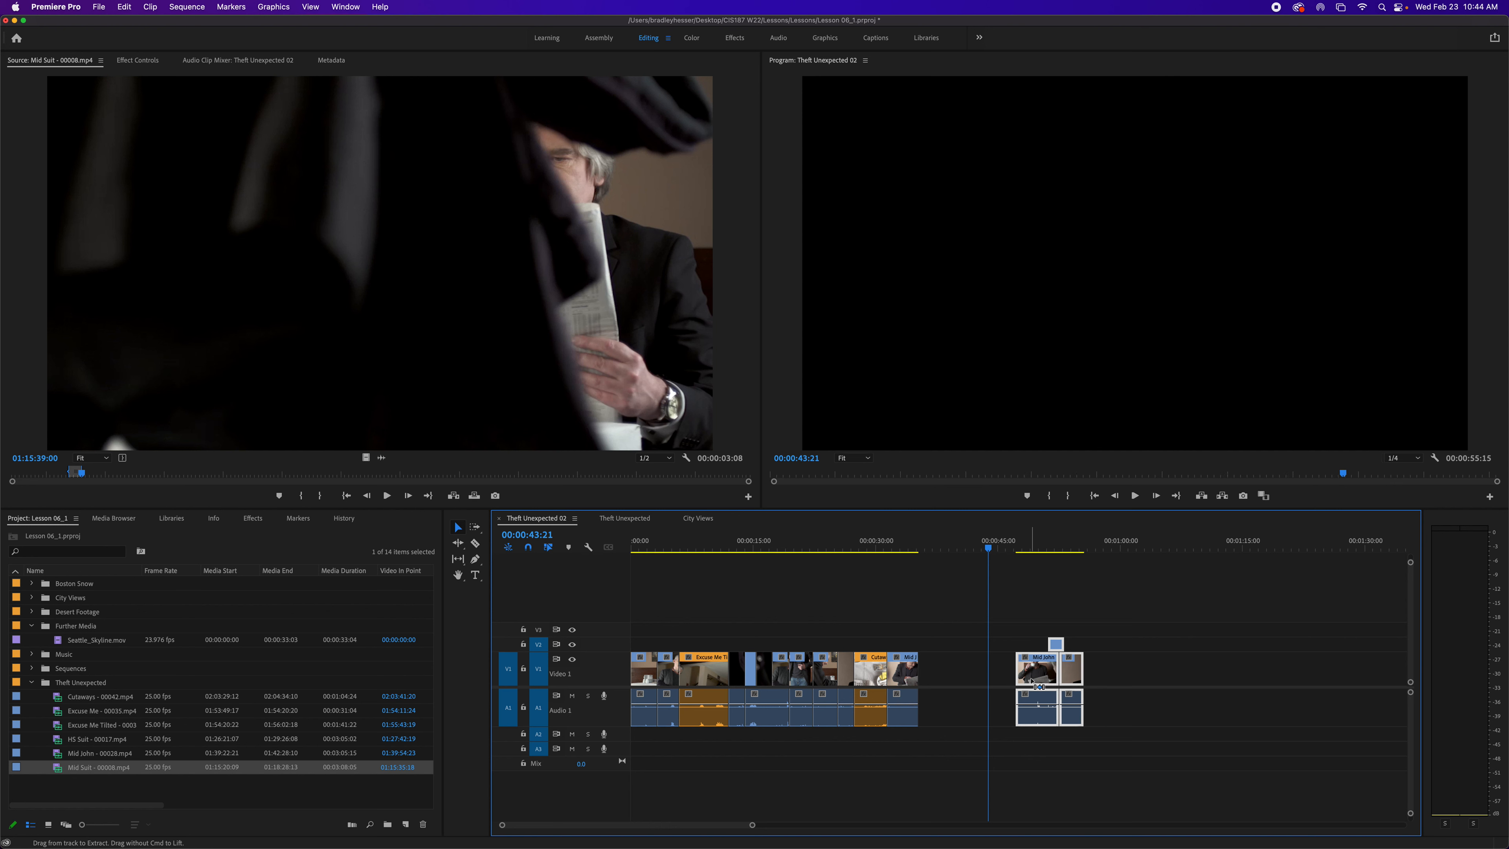
# - Nudge the selected clips right in five-frame increments three times
pyautogui.press('shift+super+Right')
pyautogui.press('shift+super+Right')
pyautogui.press('shift+super+Right')
pyautogui.press('shift+super+Right')
pyautogui.press('shift+super+Right')
pyautogui.press('shift+super+Right')
pyautogui.press('shift+super+Right')
pyautogui.press('shift+super+Right')
pyautogui.press('shift+super+Right')
pyautogui.press('shift+super+Right')
pyautogui.press('shift+super+Right')
pyautogui.press('shift+super+Right')
pyautogui.press('shift+super+Right')
pyautogui.press('shift+super+Right')
pyautogui.press('shift+super+Right')
pyautogui.press('shift+super+Right')
pyautogui.press('shift+super+Right')
pyautogui.press('shift+super+Right')
pyautogui.press('shift+super+Right')
pyautogui.press('shift+super+Right')
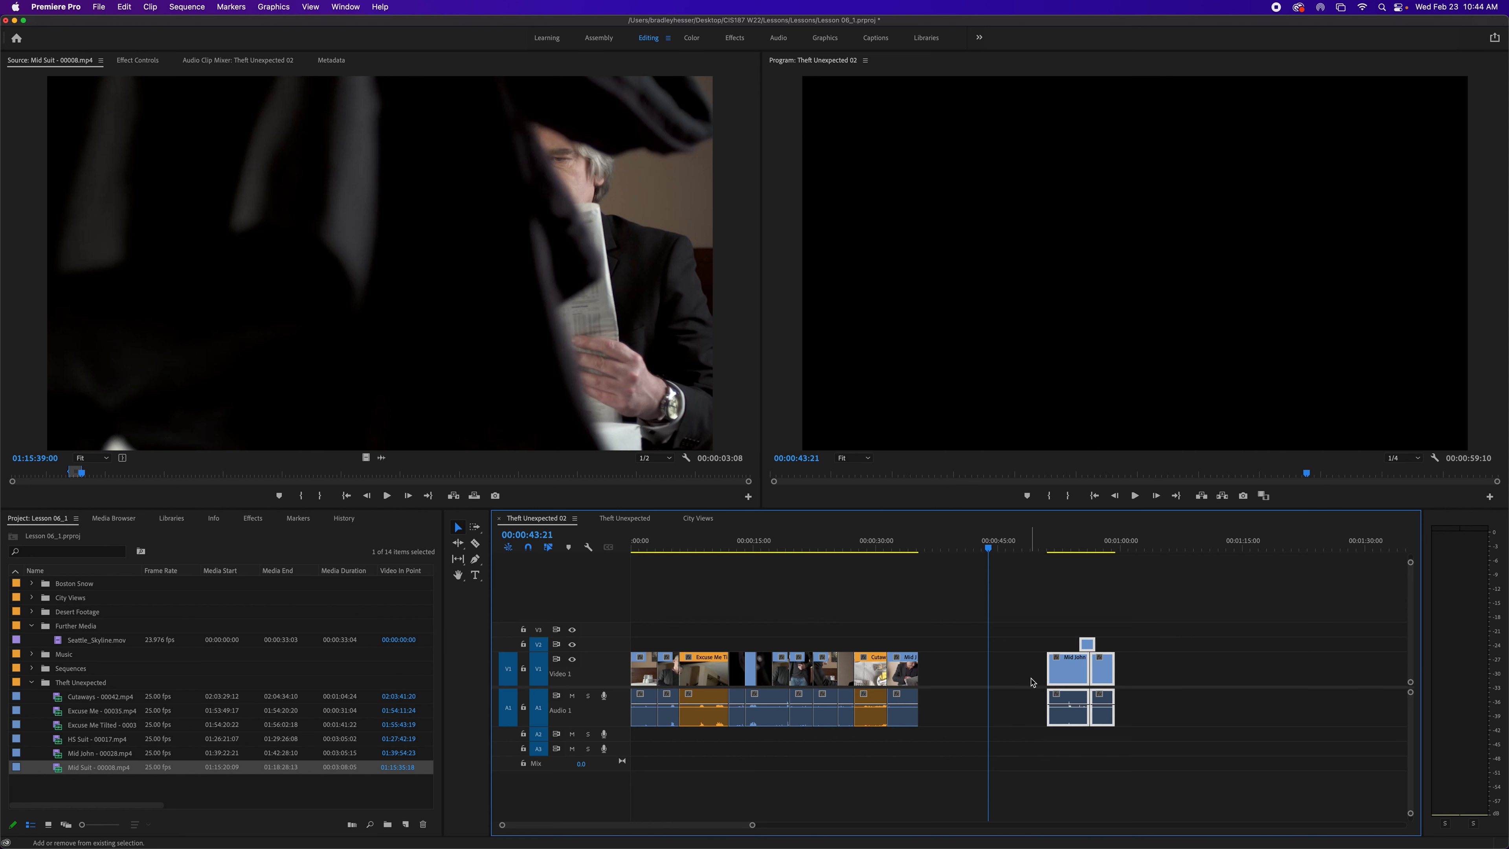
# - Nudge the selected clips left in five-frame increments seven times
pyautogui.press('shift+super+Left')
pyautogui.press('shift+super+Left')
pyautogui.press('shift+super+Left')
pyautogui.press('shift+super+Left')
pyautogui.press('shift+super+Left')
pyautogui.press('shift+super+Left')
pyautogui.press('shift+super+Left')
pyautogui.press('shift+super+Left')
pyautogui.press('shift+super+Left')
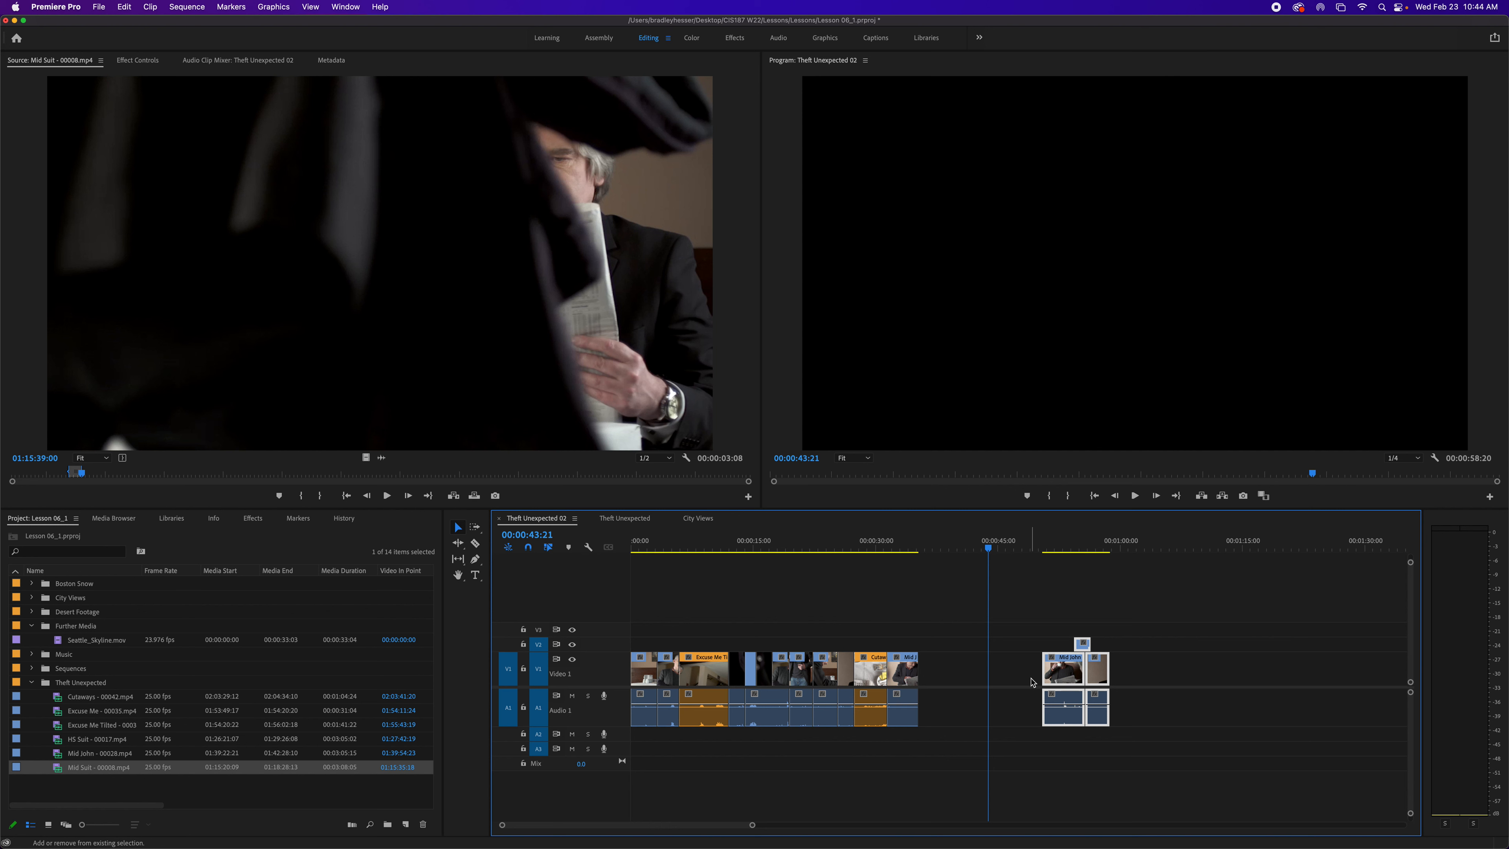
pyautogui.press('shift+super+Left')
pyautogui.press('shift+super+Left')
pyautogui.press('shift+super+Left')
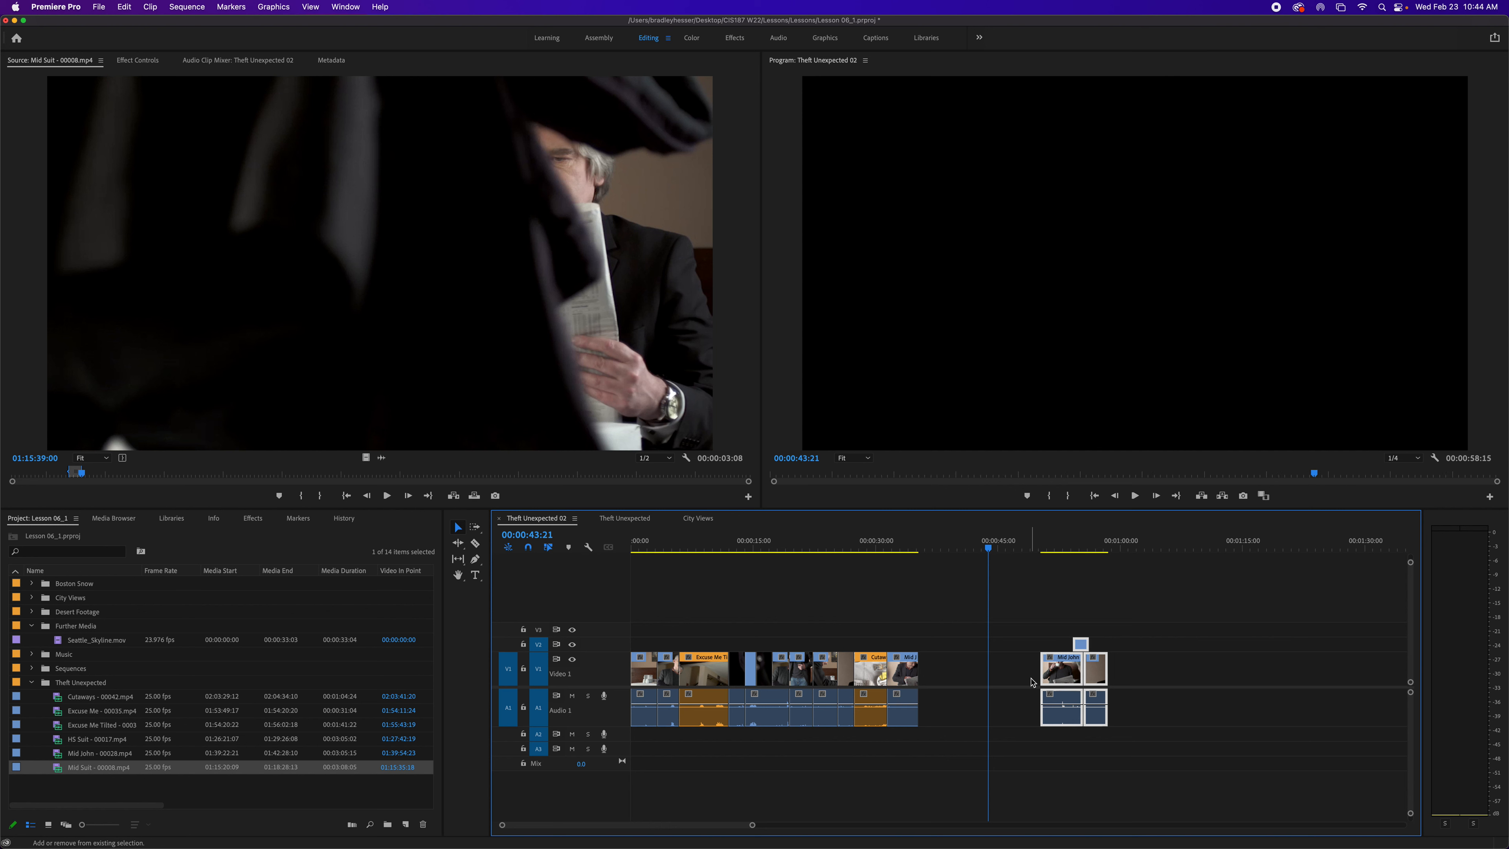
pyautogui.press('shift+super+Left')
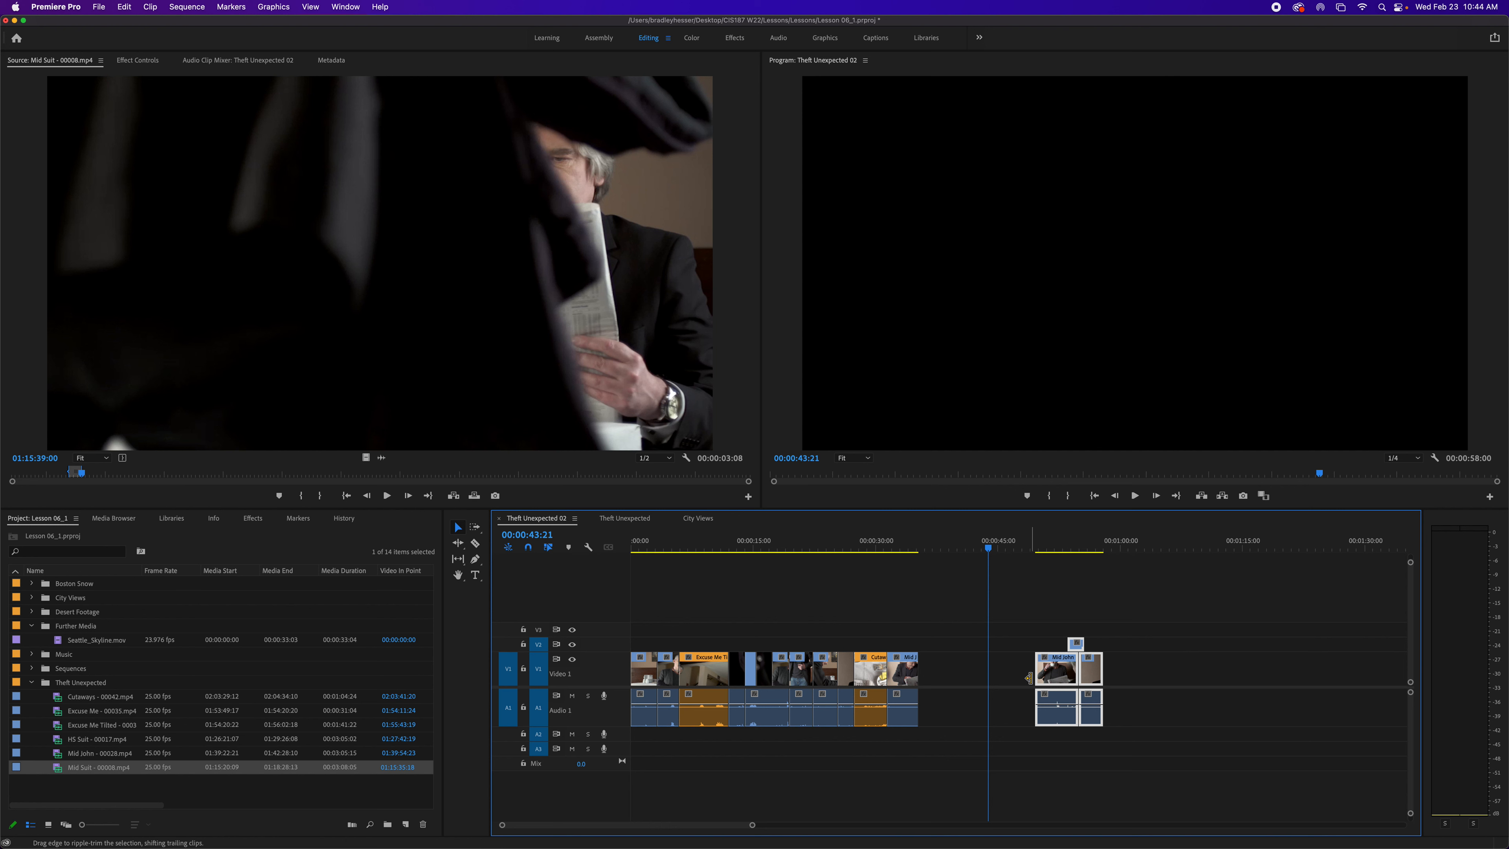
# - Nudge the selected clips left one frame at a time, six times
pyautogui.press('super+Left')
pyautogui.press('super+Left')
pyautogui.press('super+Left')
pyautogui.press('super+Left')
pyautogui.press('super+Left')
pyautogui.press('super+Left')
pyautogui.press('super+Left')
pyautogui.press('super+Left')
pyautogui.press('super+Left')
pyautogui.press('super+Left')
pyautogui.press('super+Left')
pyautogui.press('super+Left')
pyautogui.press('super+Left')
pyautogui.press('super+Left')
pyautogui.press('super+Left')
pyautogui.press('super+Left')
pyautogui.press('super+Left')
pyautogui.press('super+Left')
pyautogui.press('super+Left')
pyautogui.press('super+Left')
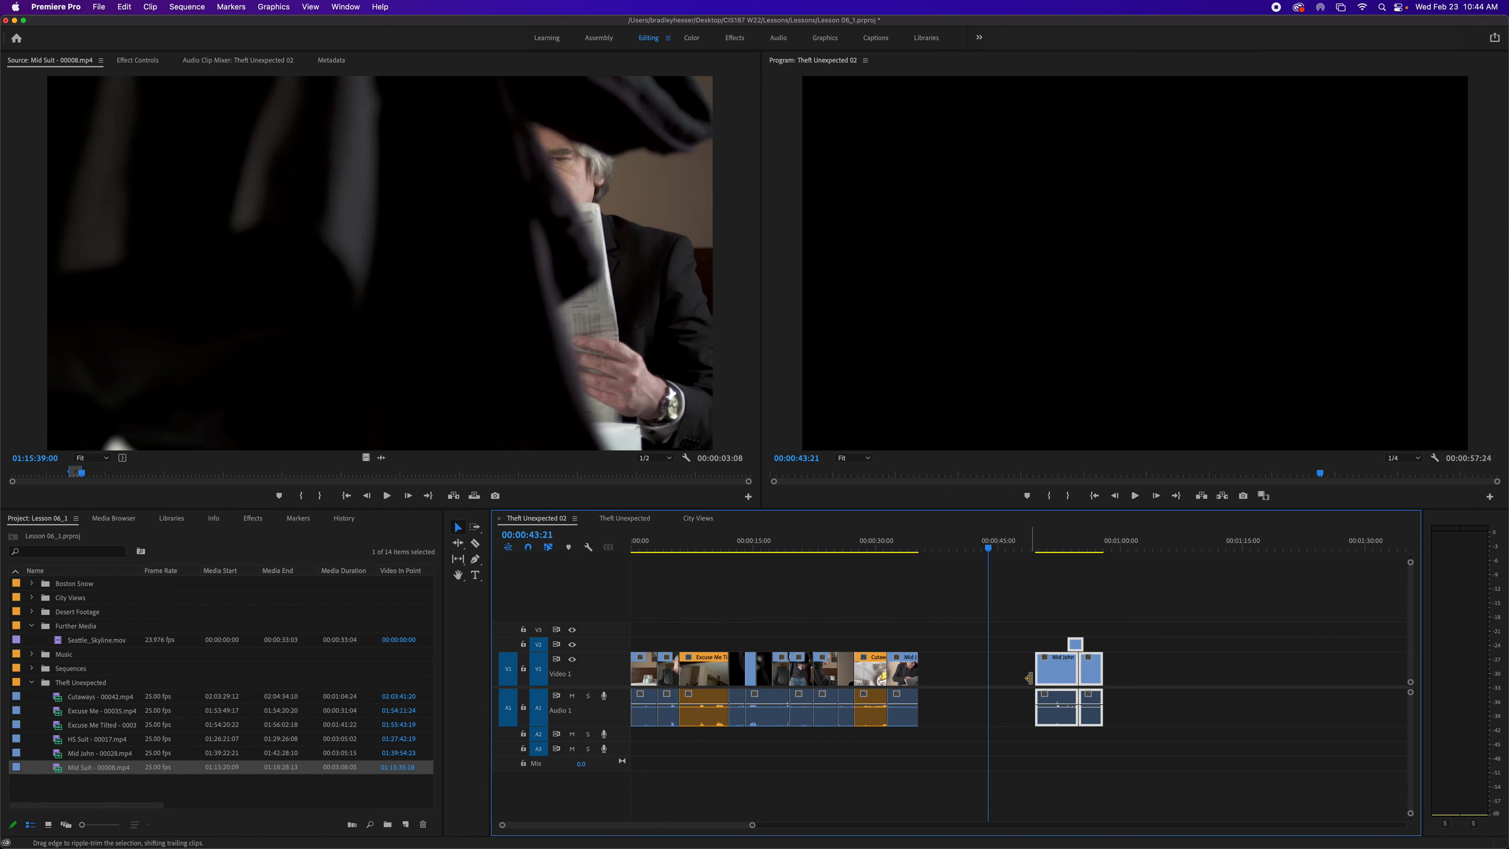
pyautogui.press('super+Left')
pyautogui.press('super+Left')
pyautogui.press('super+Left')
pyautogui.press('super+Left')
pyautogui.press('super+Left')
pyautogui.press('super+Left')
pyautogui.press('super+Left')
pyautogui.press('super+Left')
pyautogui.press('super+Left')
pyautogui.press('super+Left')
pyautogui.press('super+Left')
pyautogui.press('super+Left')
pyautogui.press('super+Left')
pyautogui.press('super+Left')
pyautogui.press('super+Left')
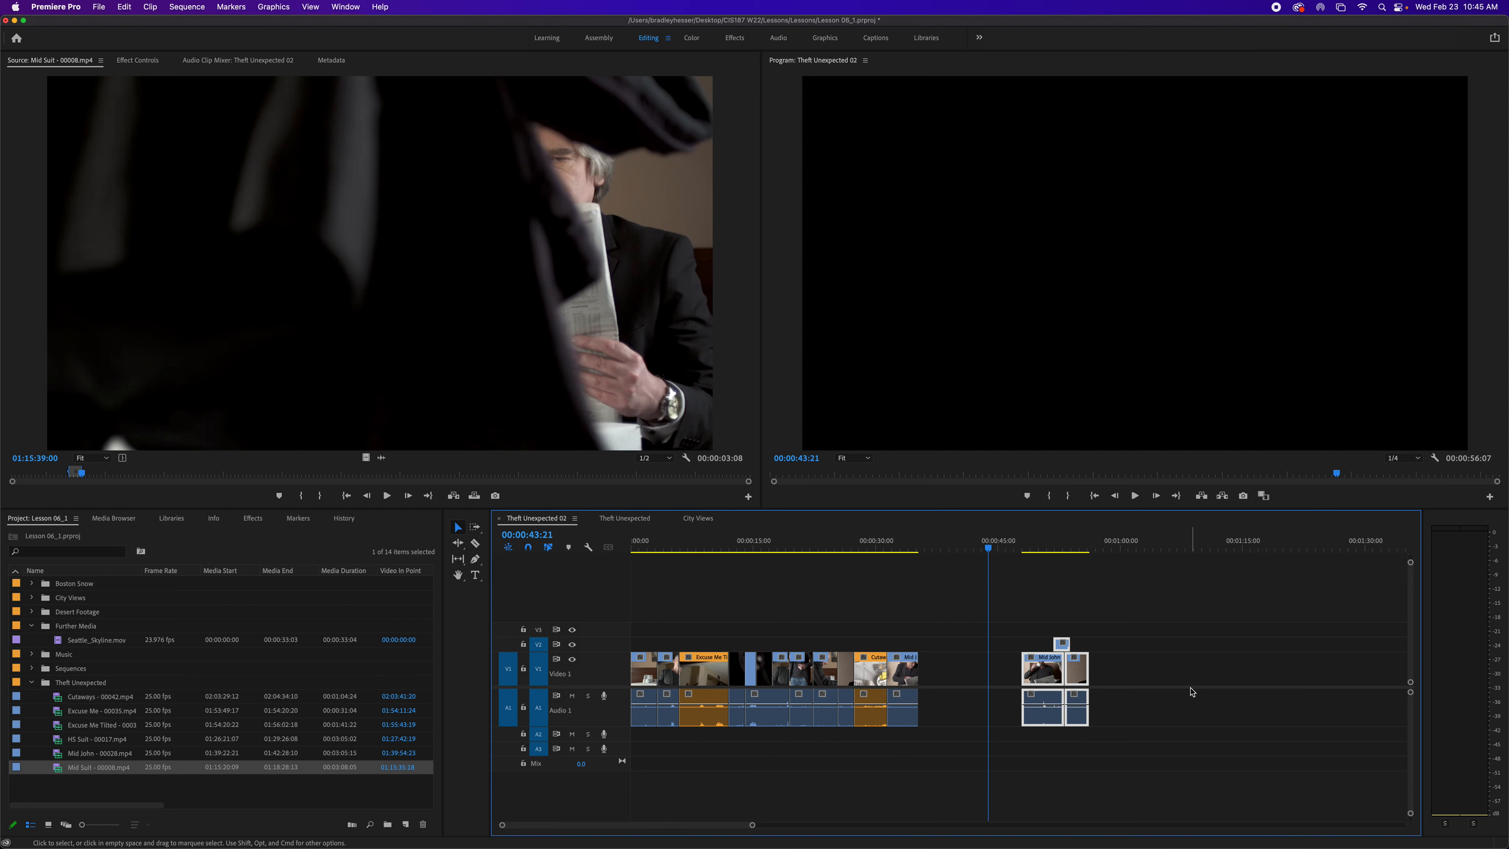
# - Select the gap before the moved clips and ripple delete it
pyautogui.click(1001, 674)
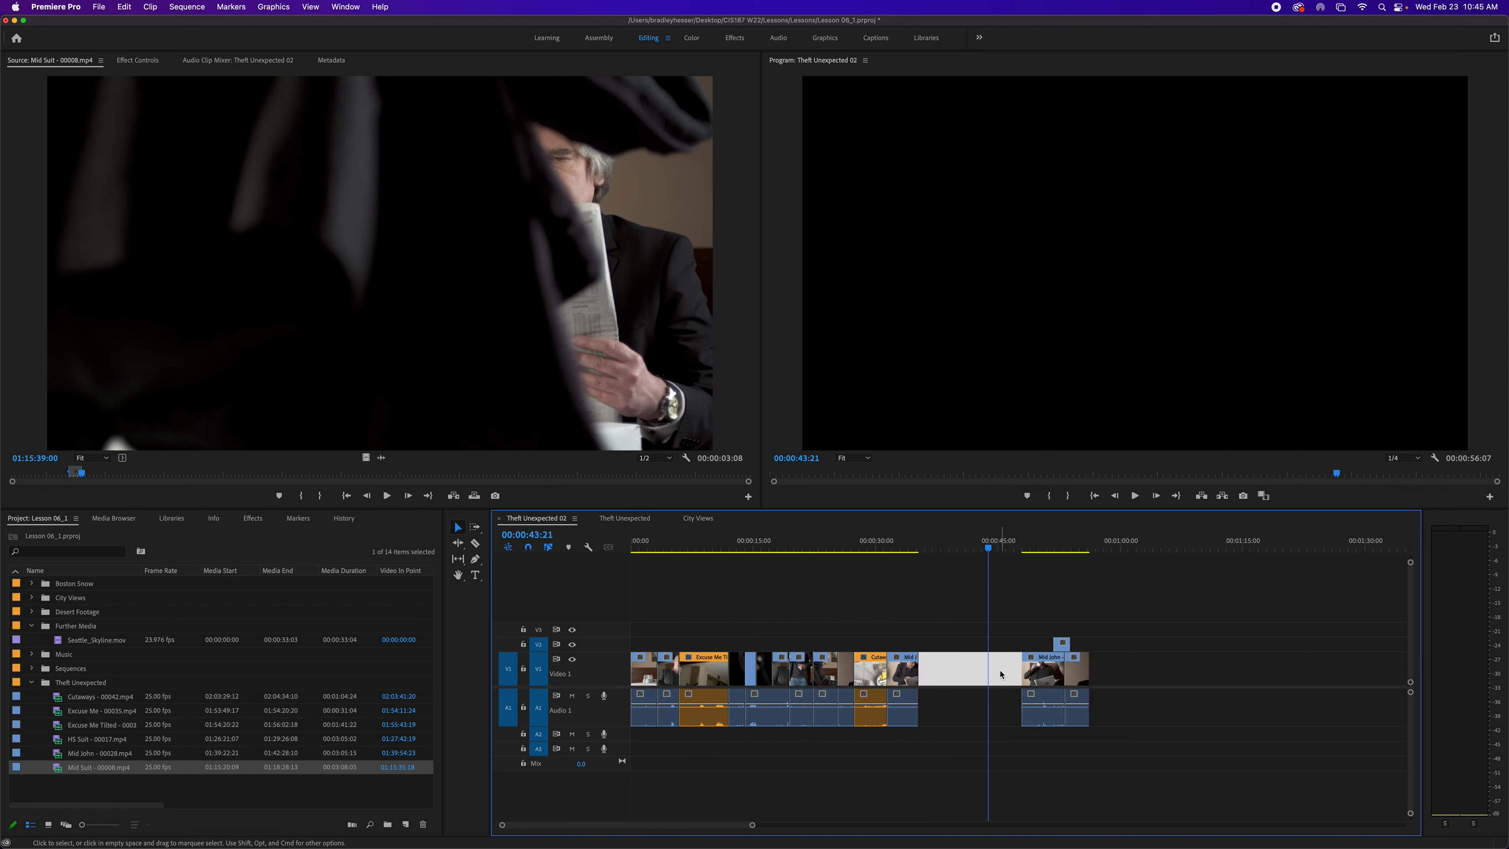
pyautogui.press('Delete')
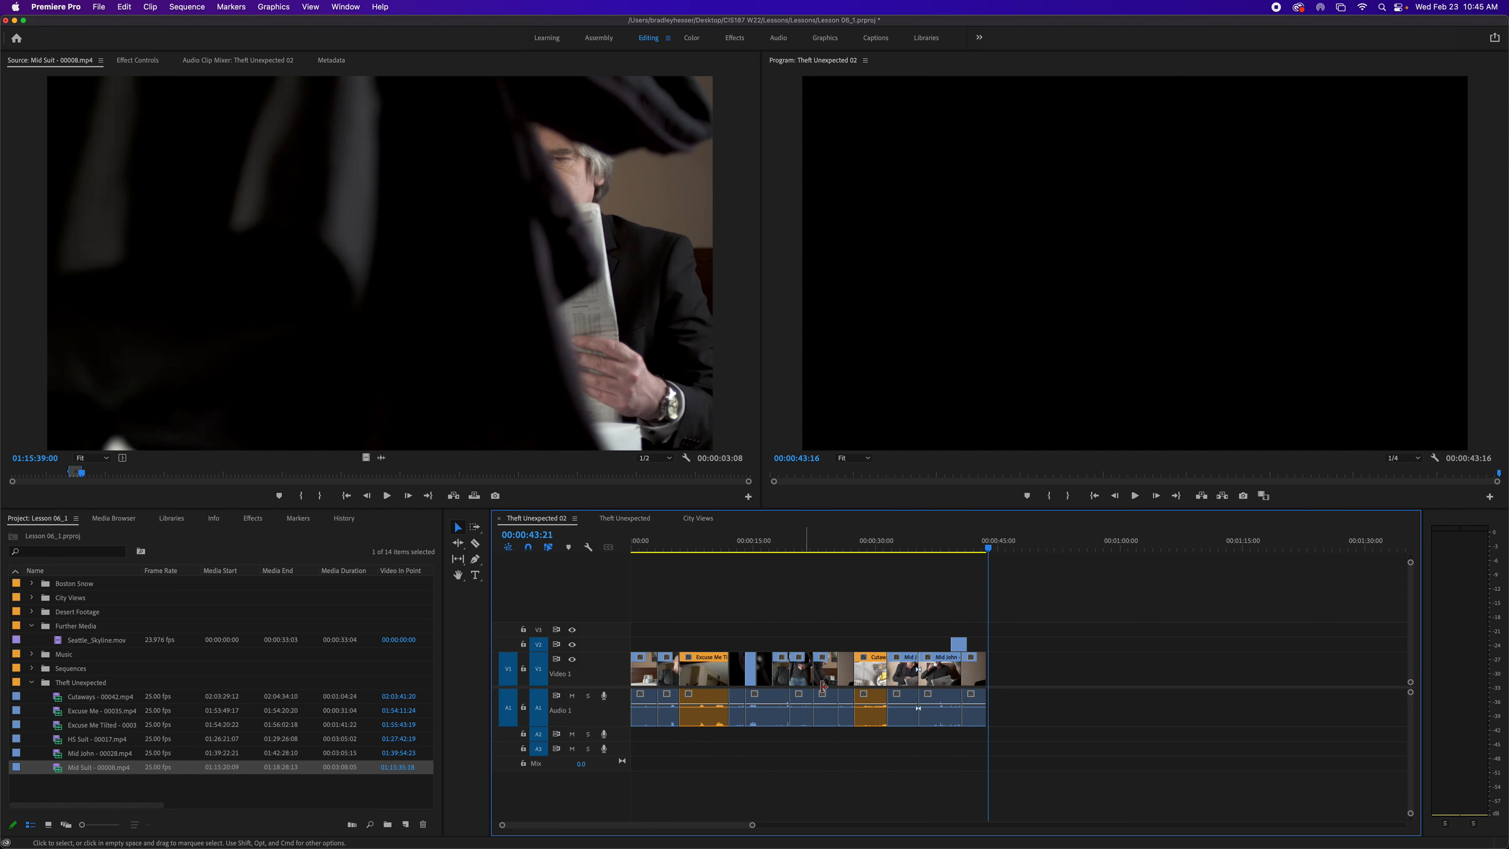
# - Ungroup the grouped clips at 00:00:16:00 in the sequence
pyautogui.moveTo(753, 828); pyautogui.dragTo(722, 824)
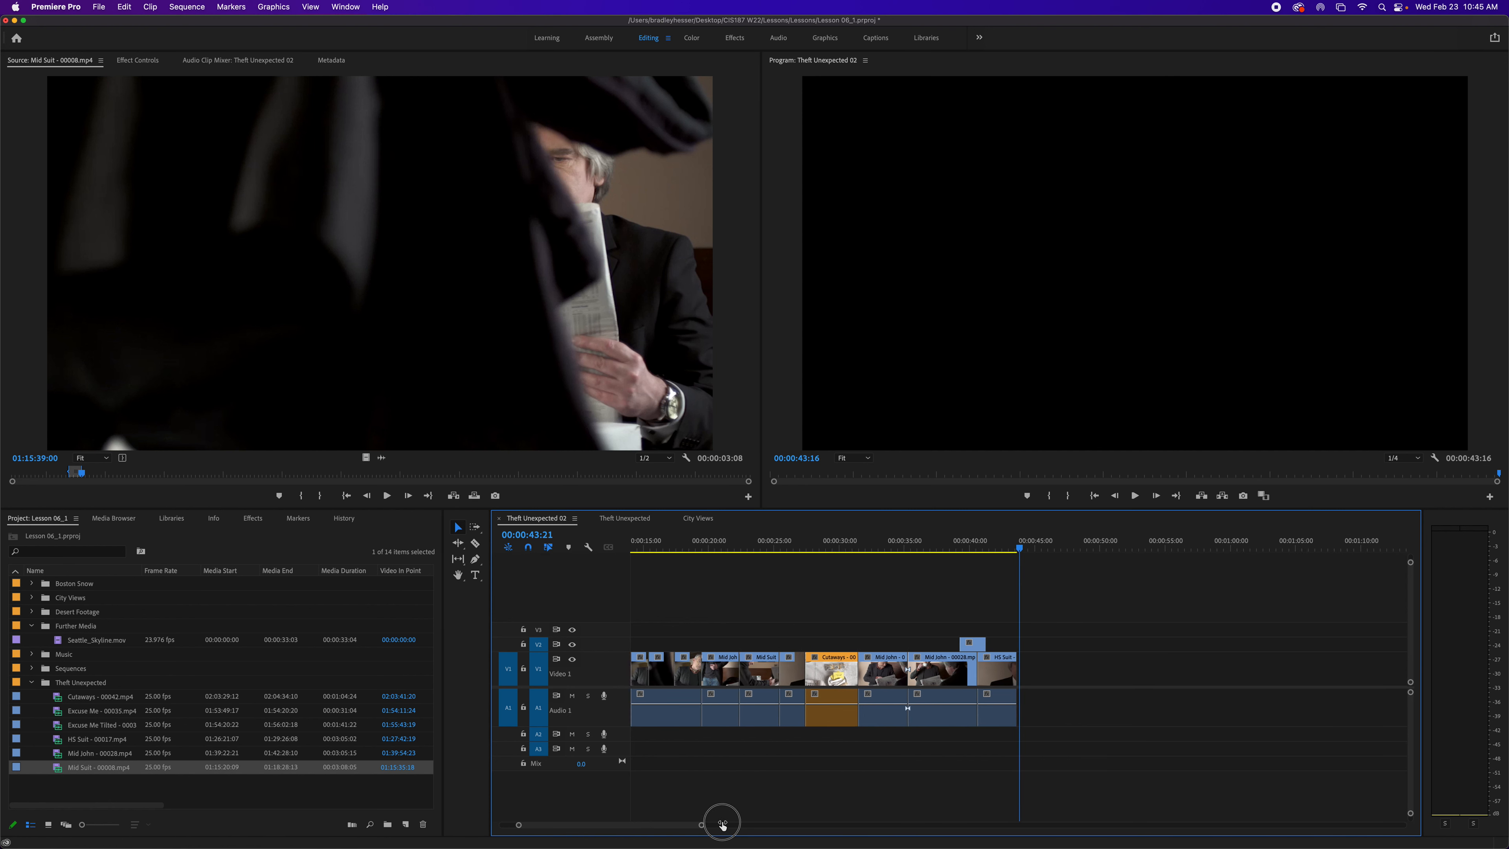
pyautogui.scroll(3, 757, 802)
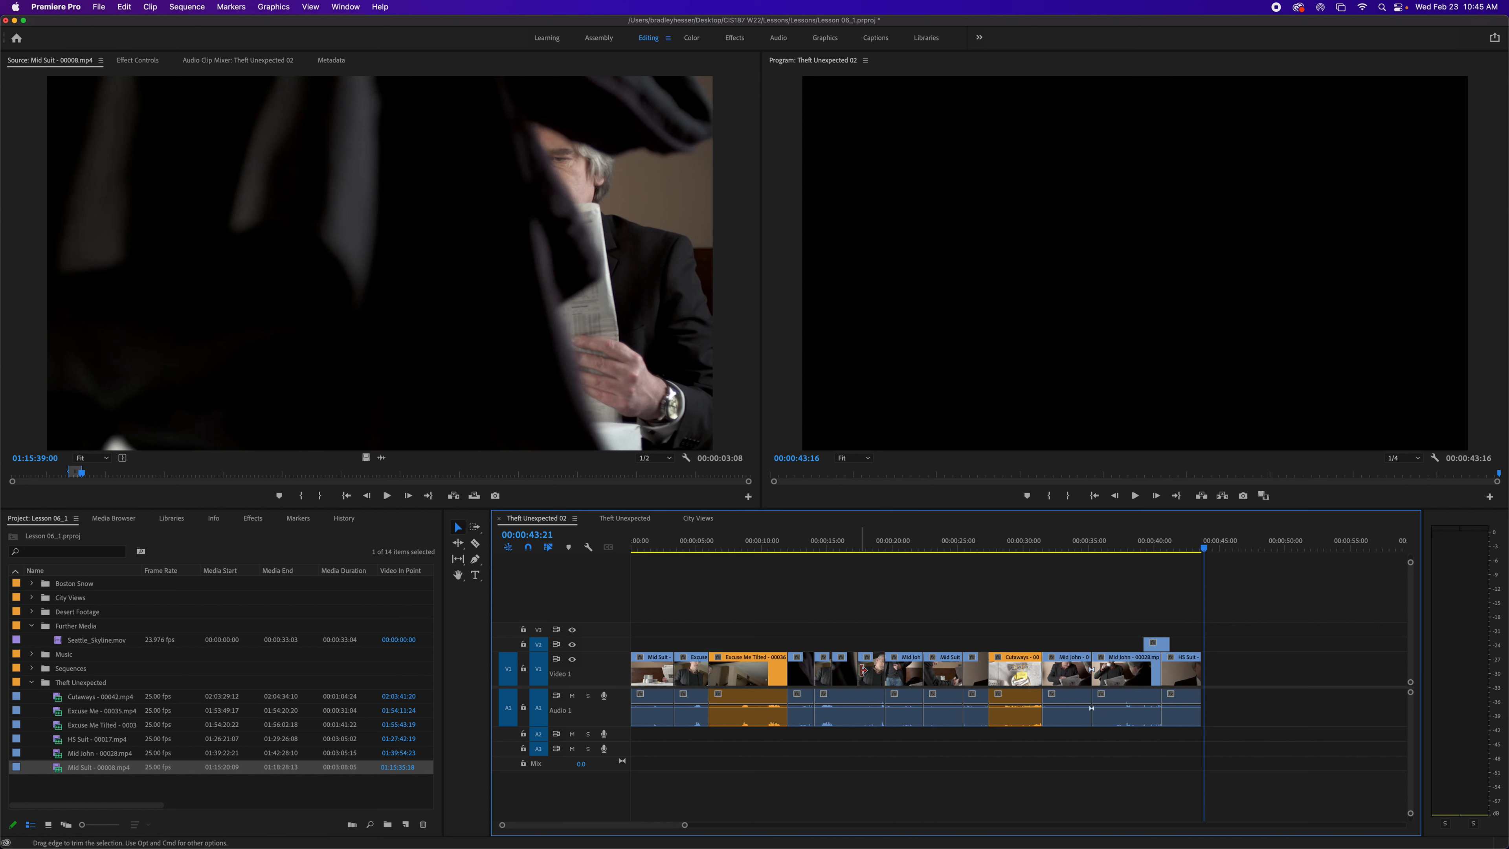
pyautogui.moveTo(685, 827); pyautogui.dragTo(616, 831)
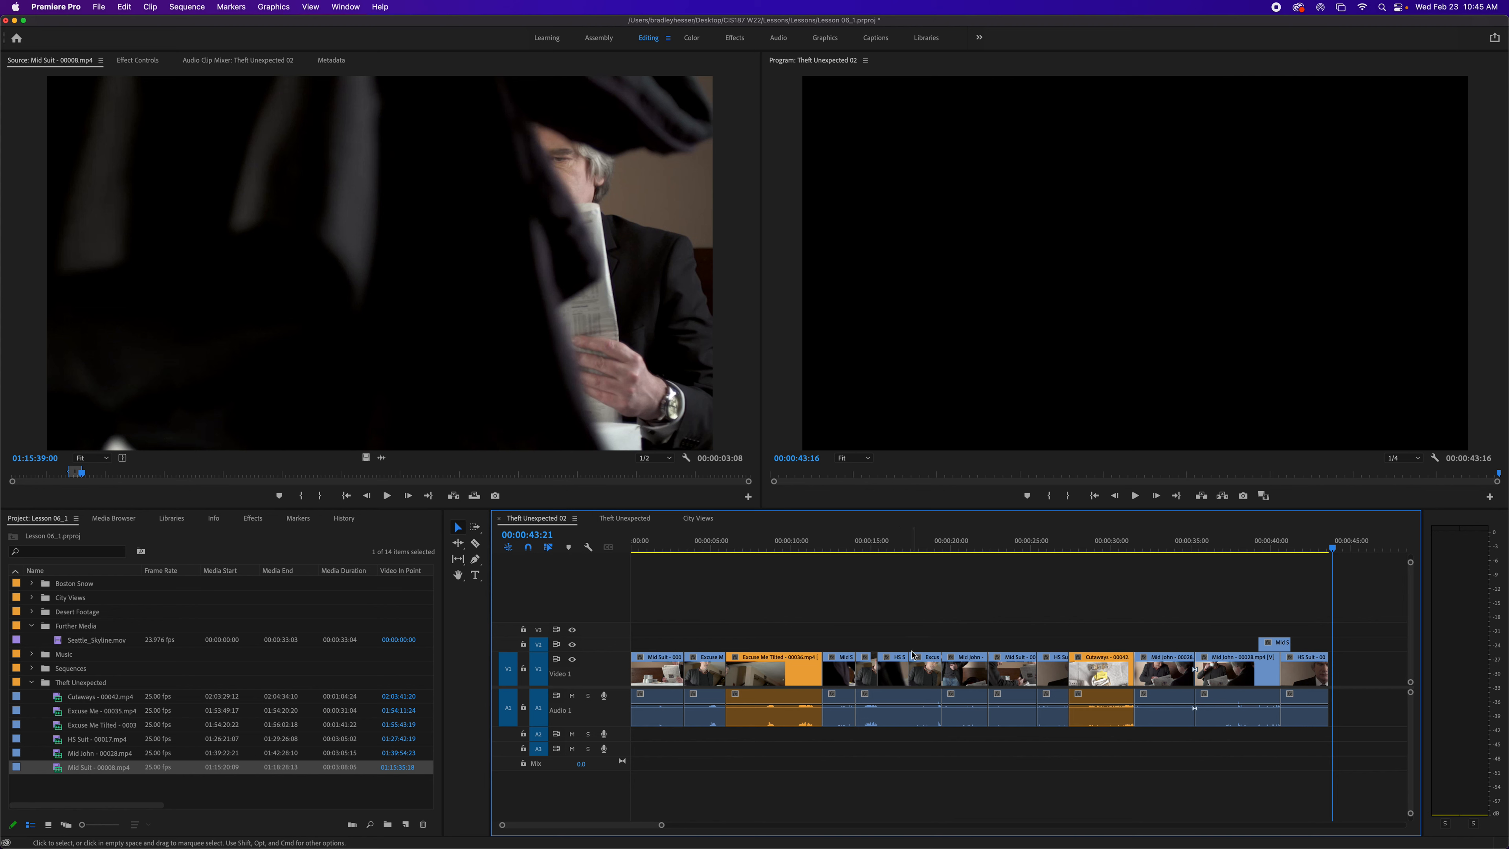
pyautogui.moveTo(1332, 546); pyautogui.dragTo(889, 555)
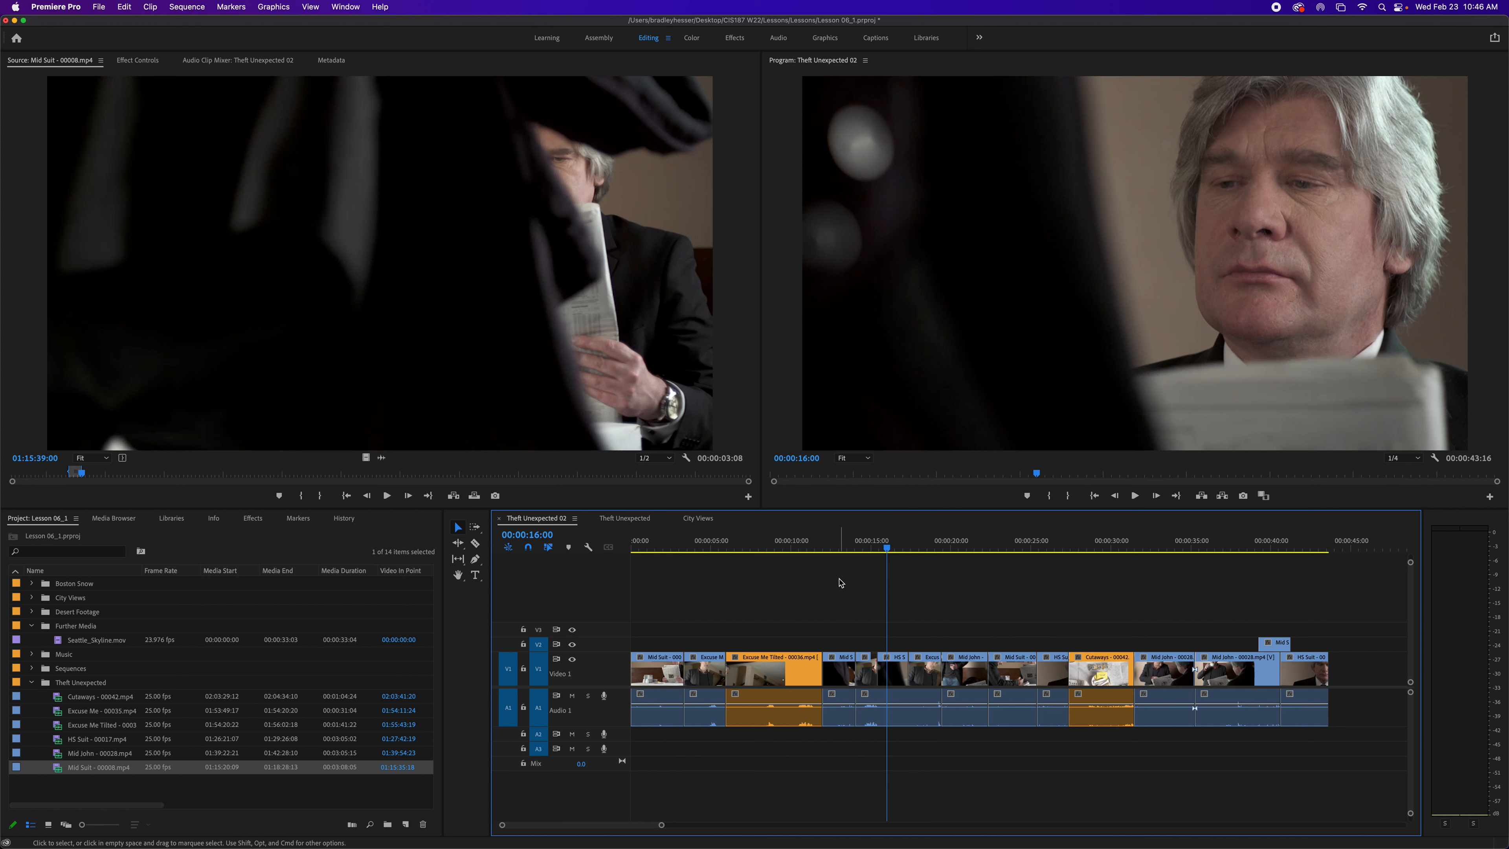
pyautogui.click(895, 676)
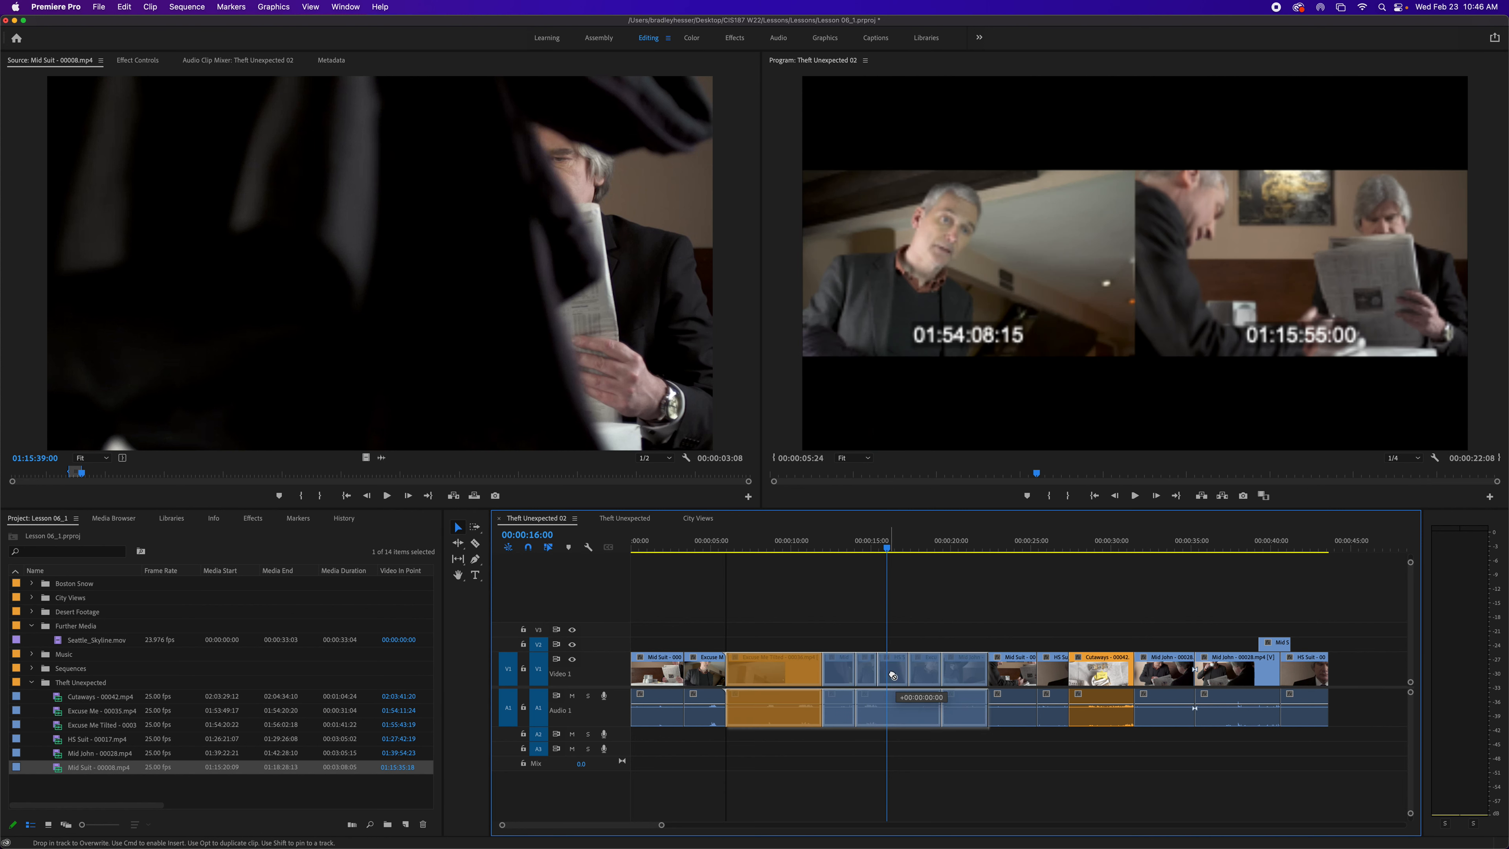
pyautogui.rightClick(902, 679)
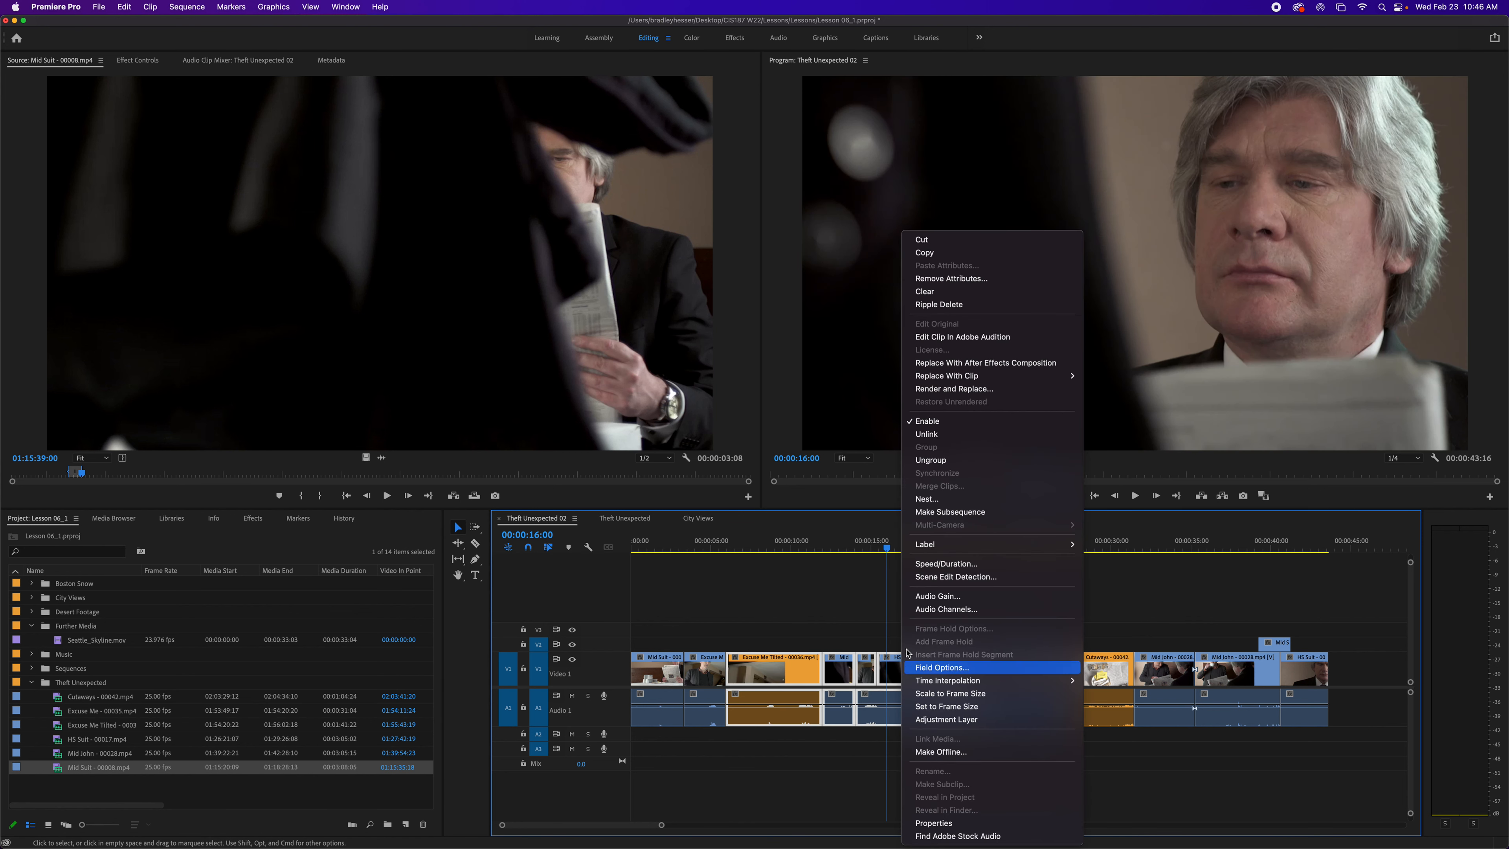
pyautogui.click(931, 460)
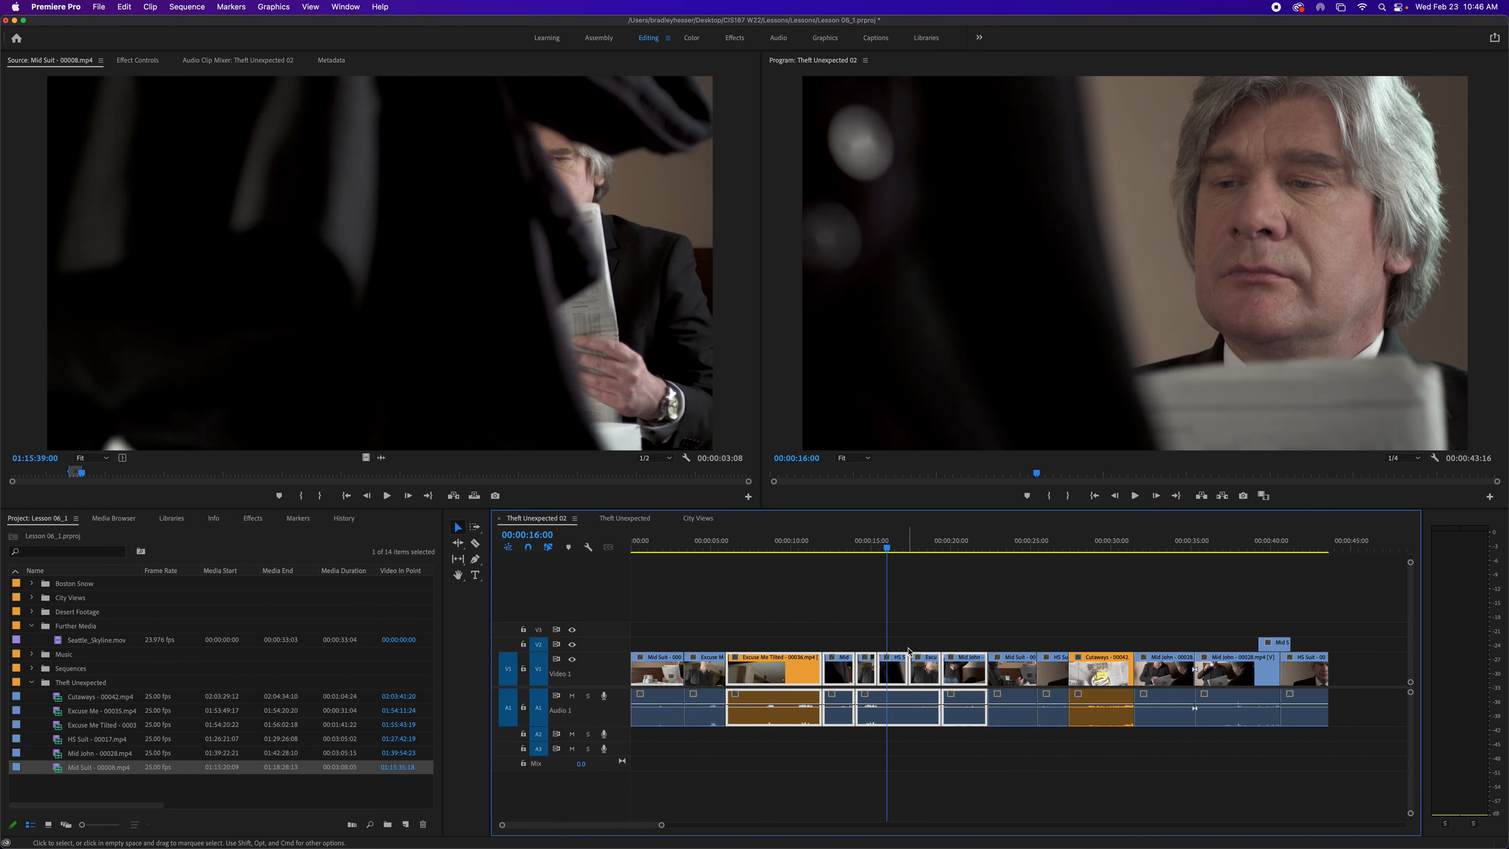
# - Try dragging the clip at the playhead slightly left, then undo the move
pyautogui.click(904, 659)
pyautogui.moveTo(904, 659); pyautogui.dragTo(879, 675)
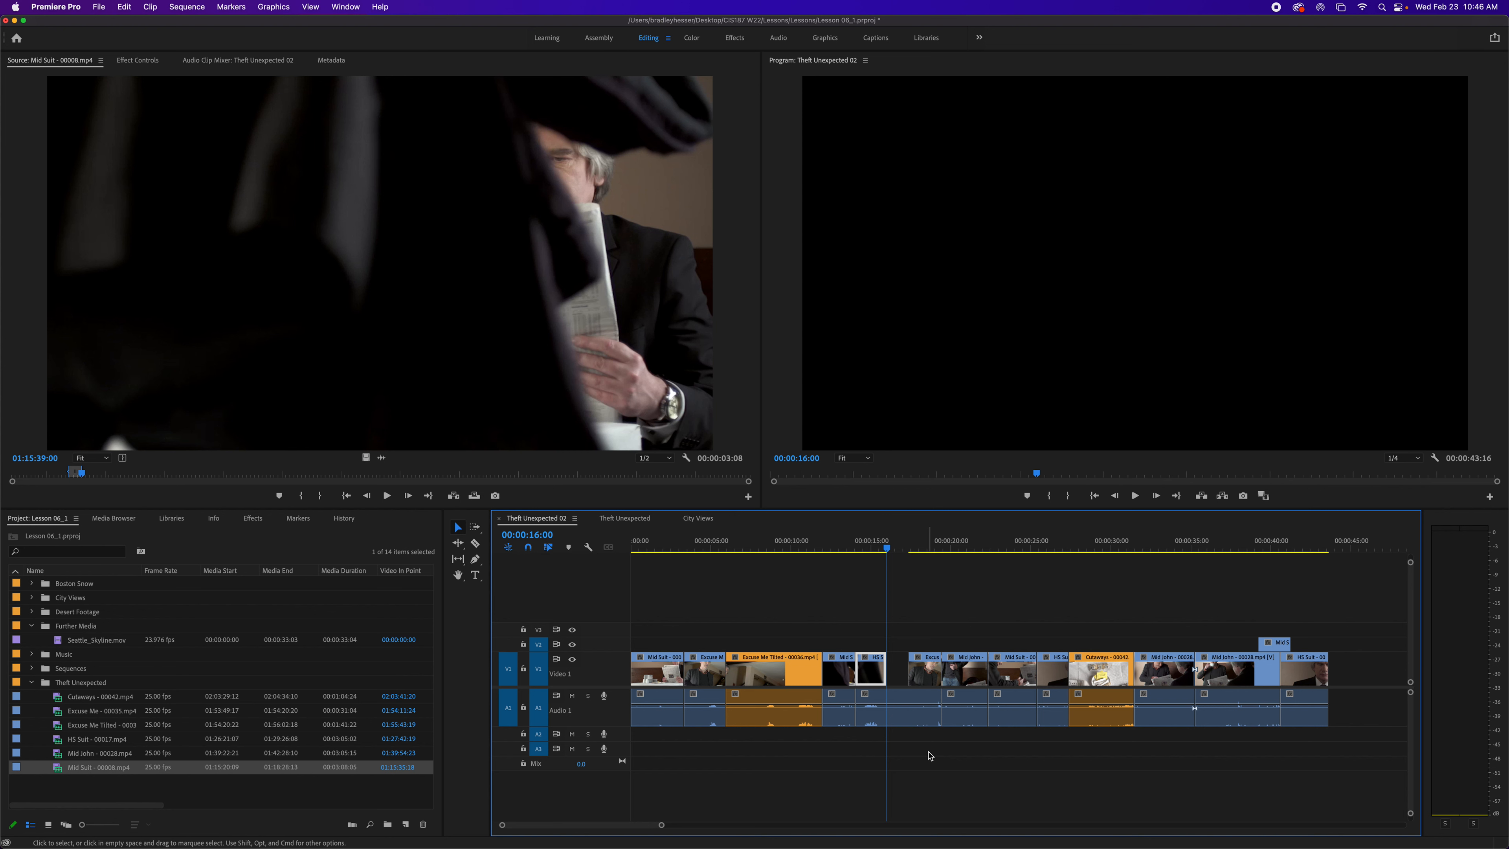
pyautogui.press('super+z')
# - Try an insert drag of the clip at the playhead about one second left, then undo it
pyautogui.moveTo(900, 672); pyautogui.dragTo(880, 672)
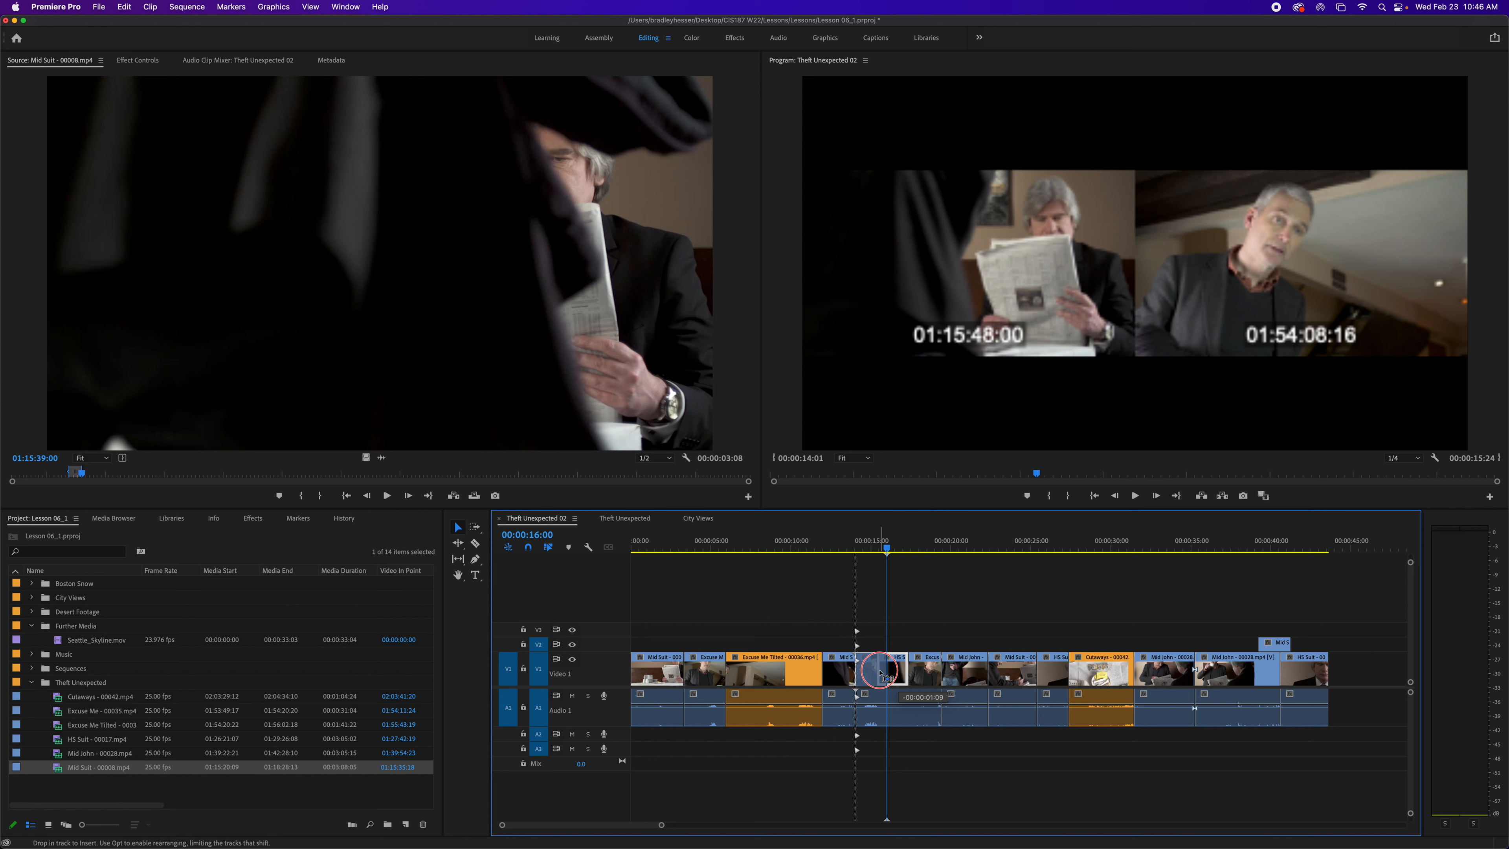
pyautogui.moveTo(880, 672); pyautogui.dragTo(880, 672)
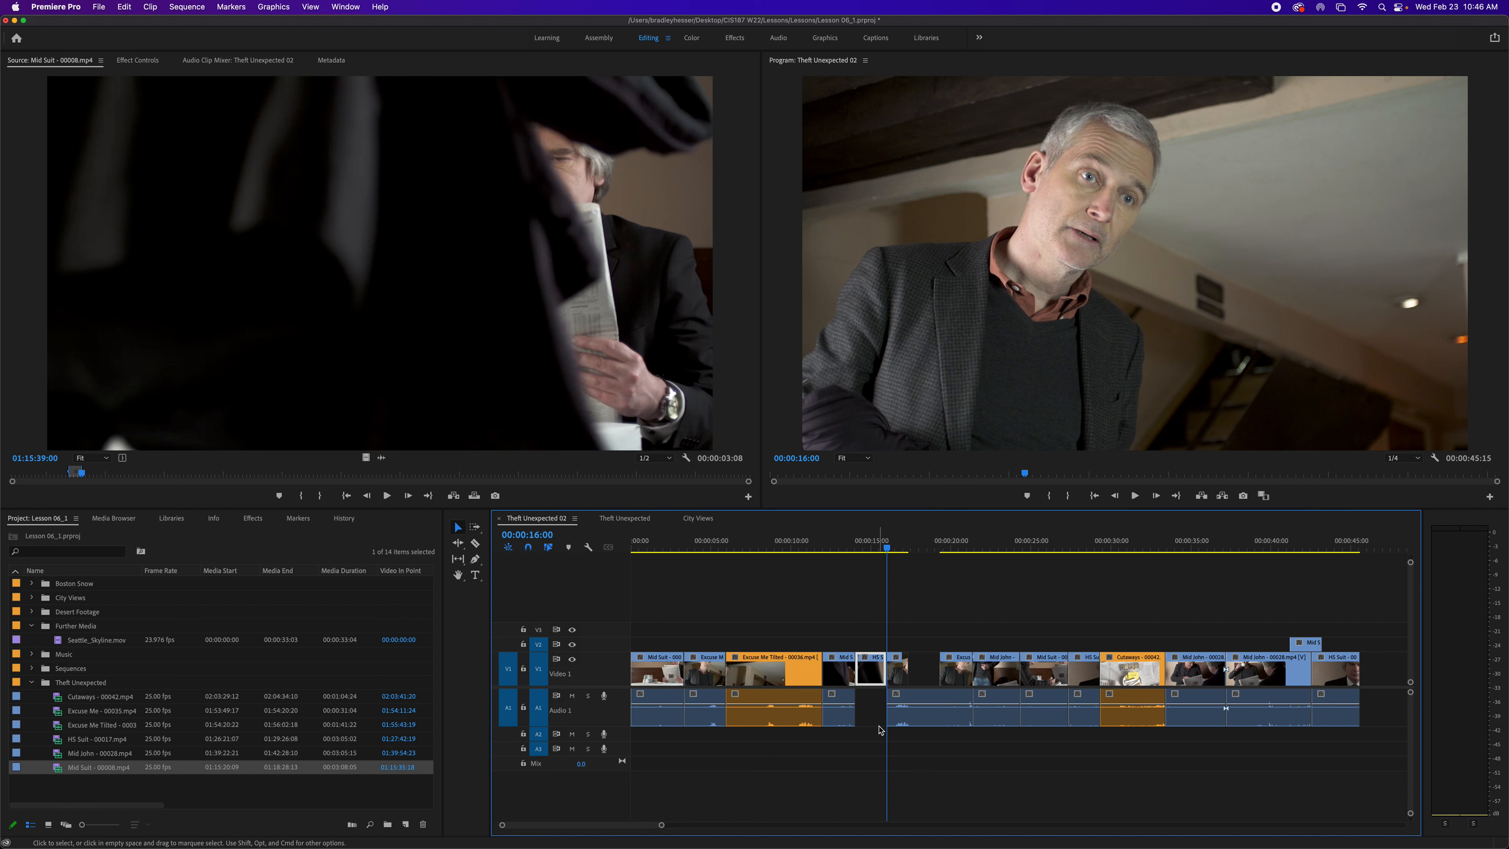
pyautogui.press('super+z')
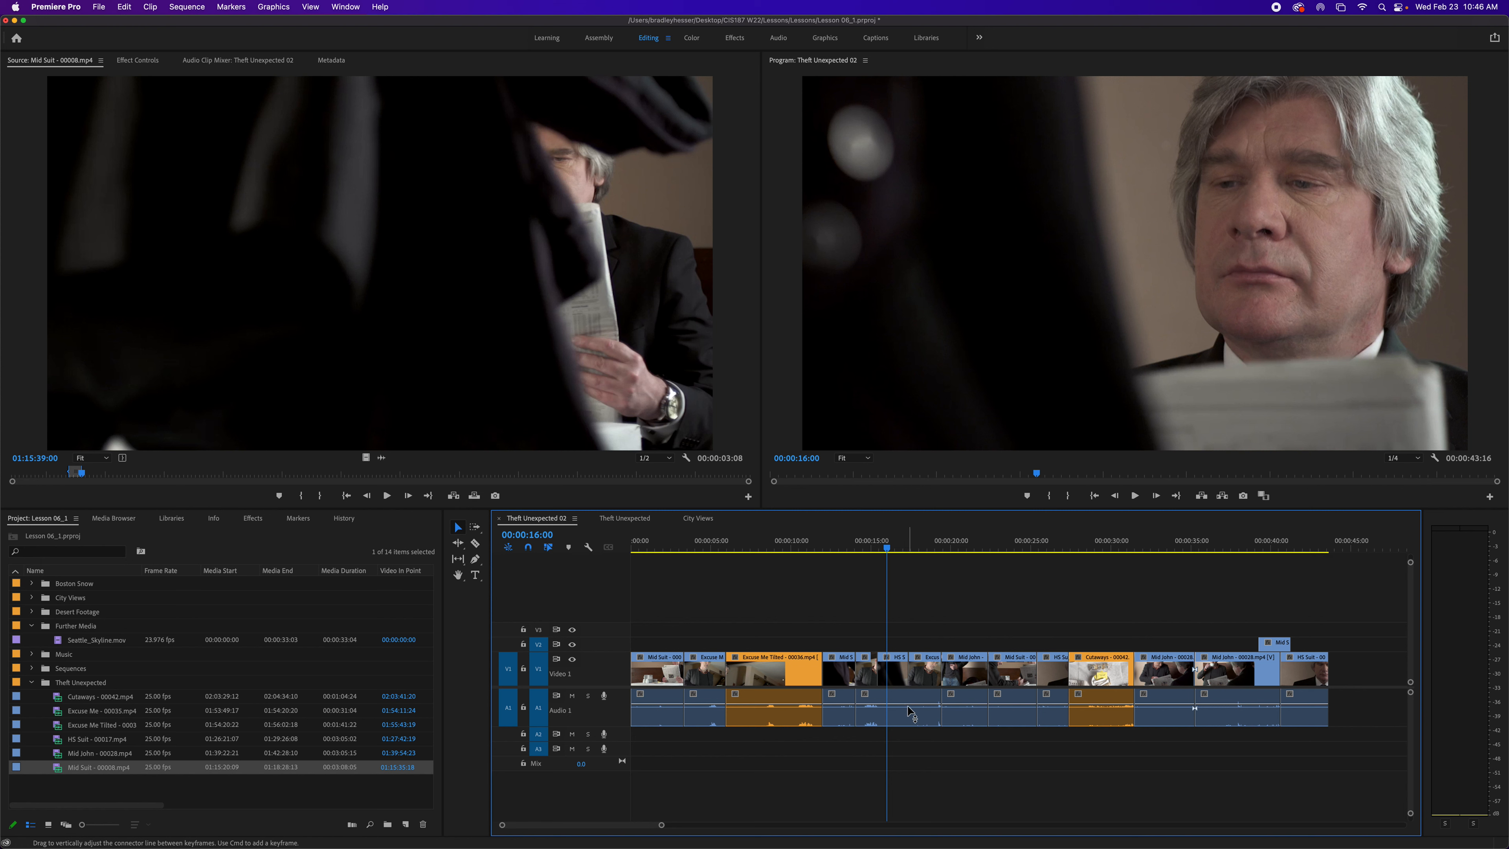
# - Try moving the short clip after Excuse Me Tilted in front of it, then undo the move
pyautogui.click(840, 676)
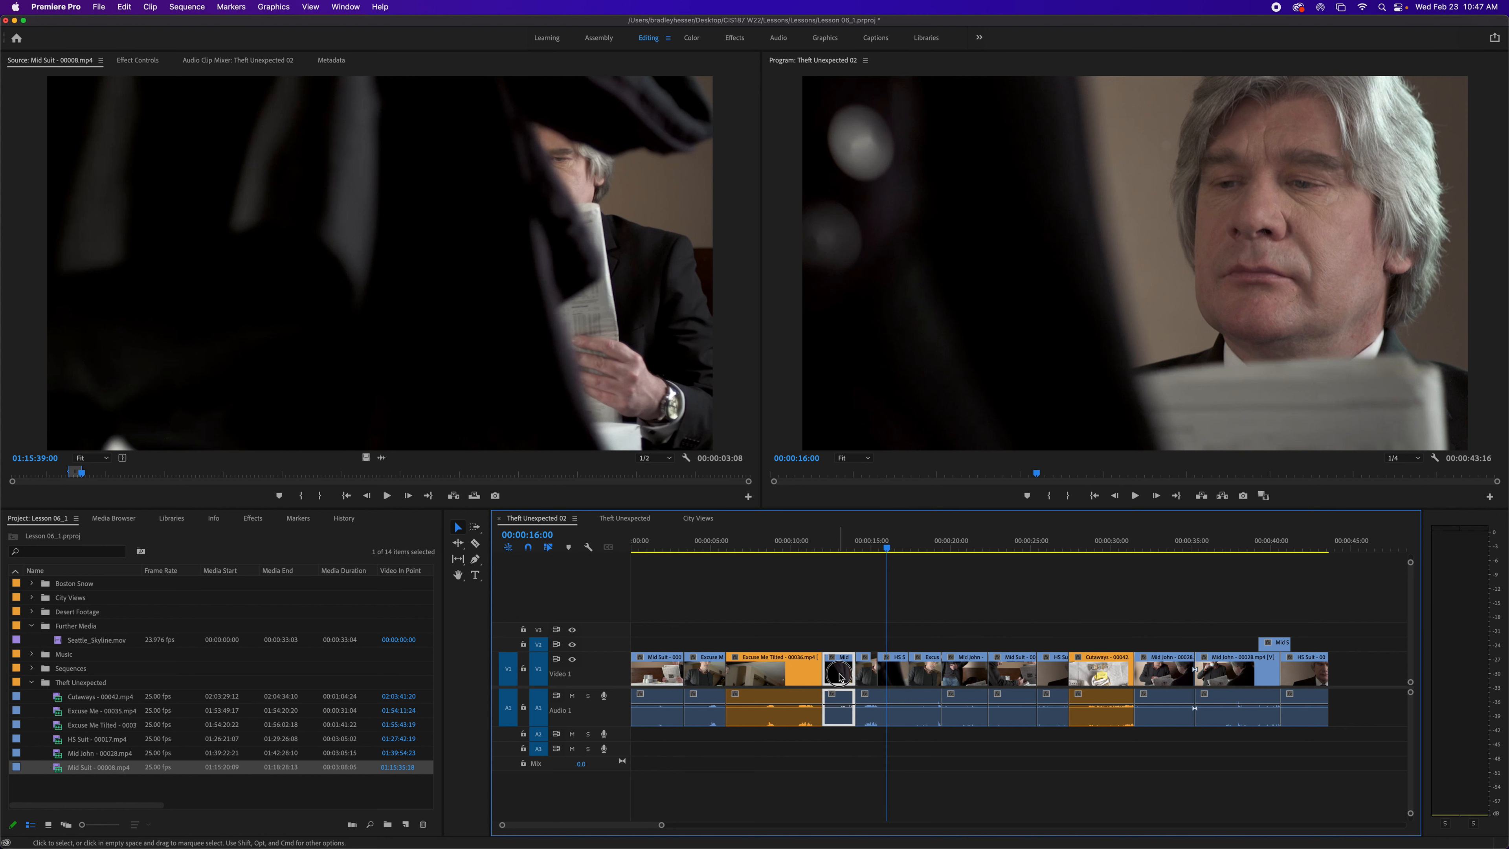
pyautogui.moveTo(840, 676); pyautogui.dragTo(747, 676)
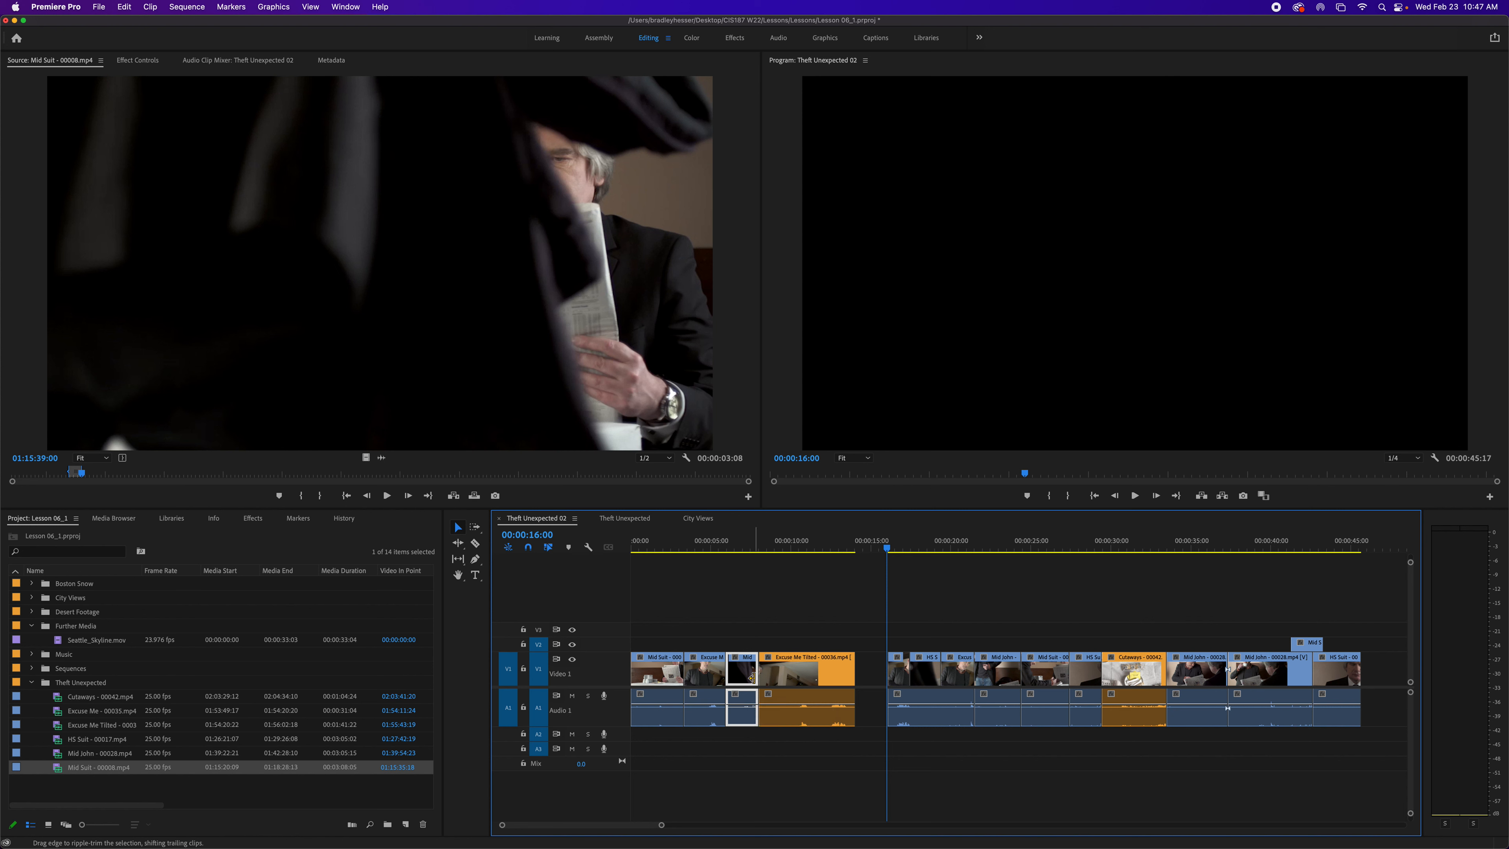
pyautogui.press('super+z')
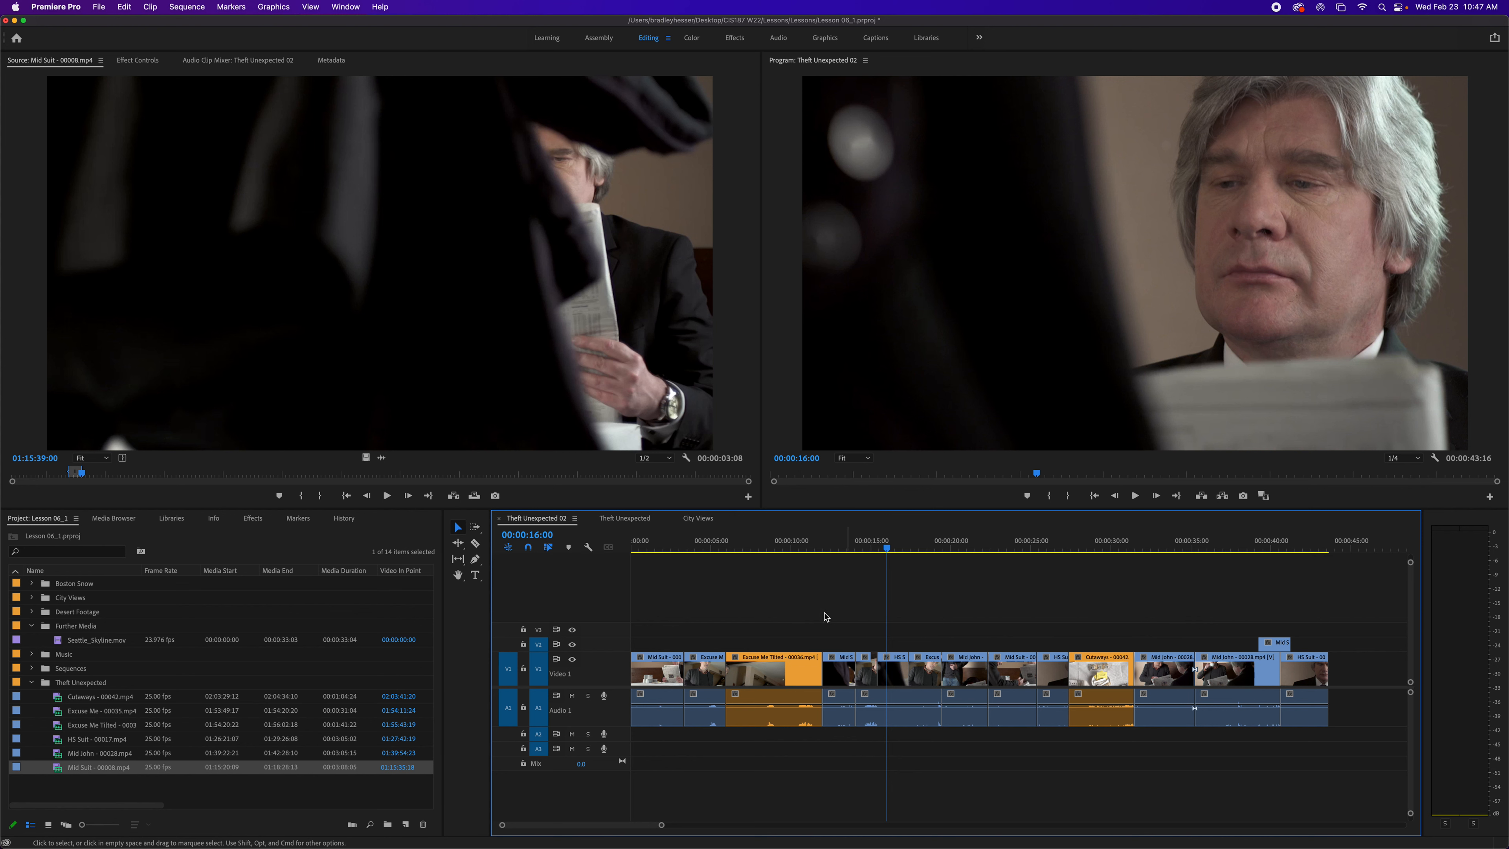
# - Paste the copied Mid John clip at 00:00:24:01, comparing overwrite and insert pasting with undo and redo
pyautogui.moveTo(889, 556); pyautogui.dragTo(962, 563)
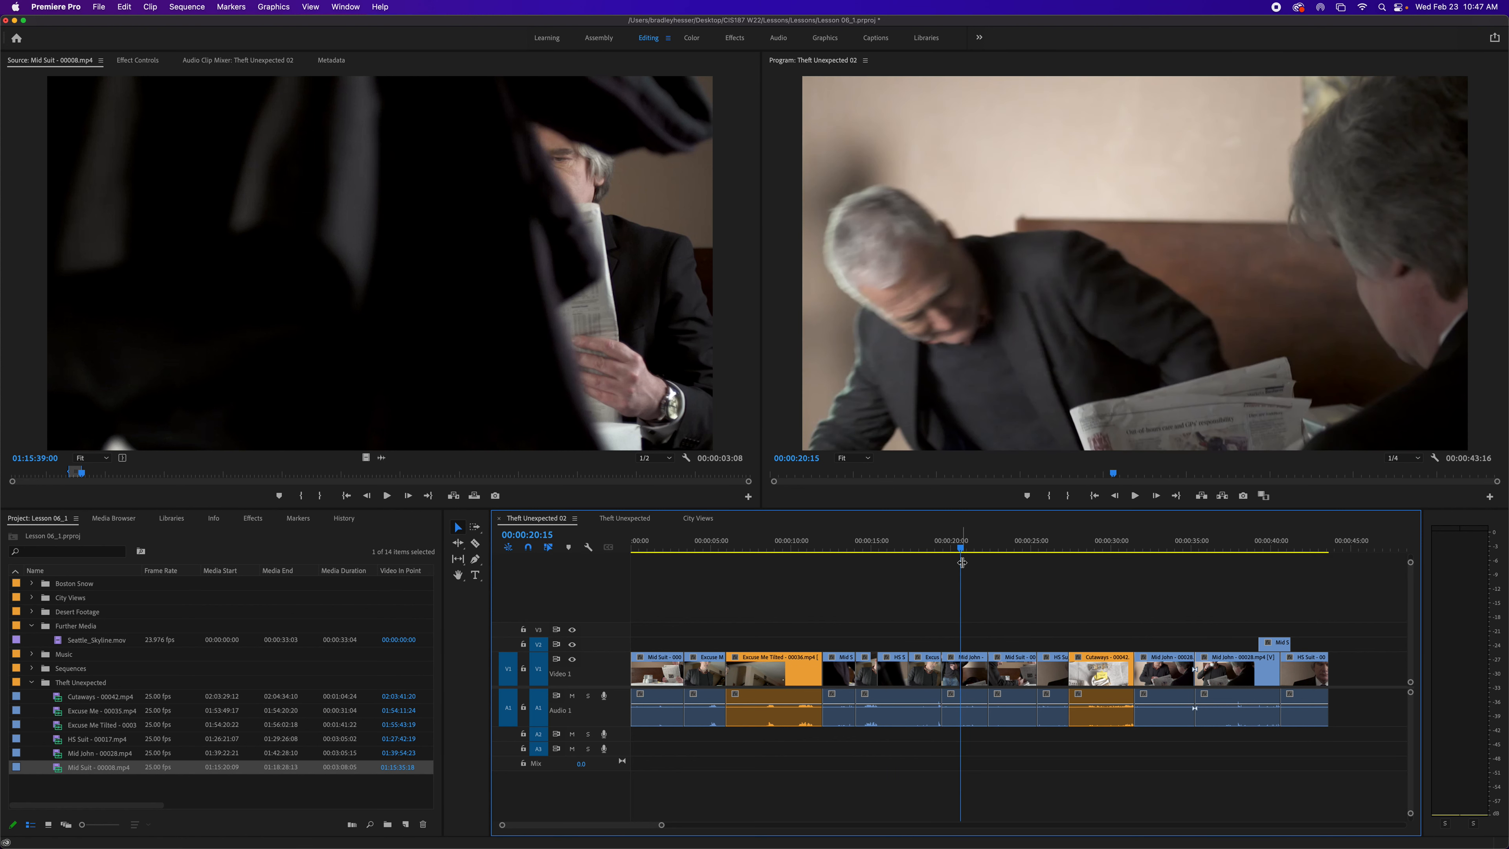
pyautogui.click(973, 682)
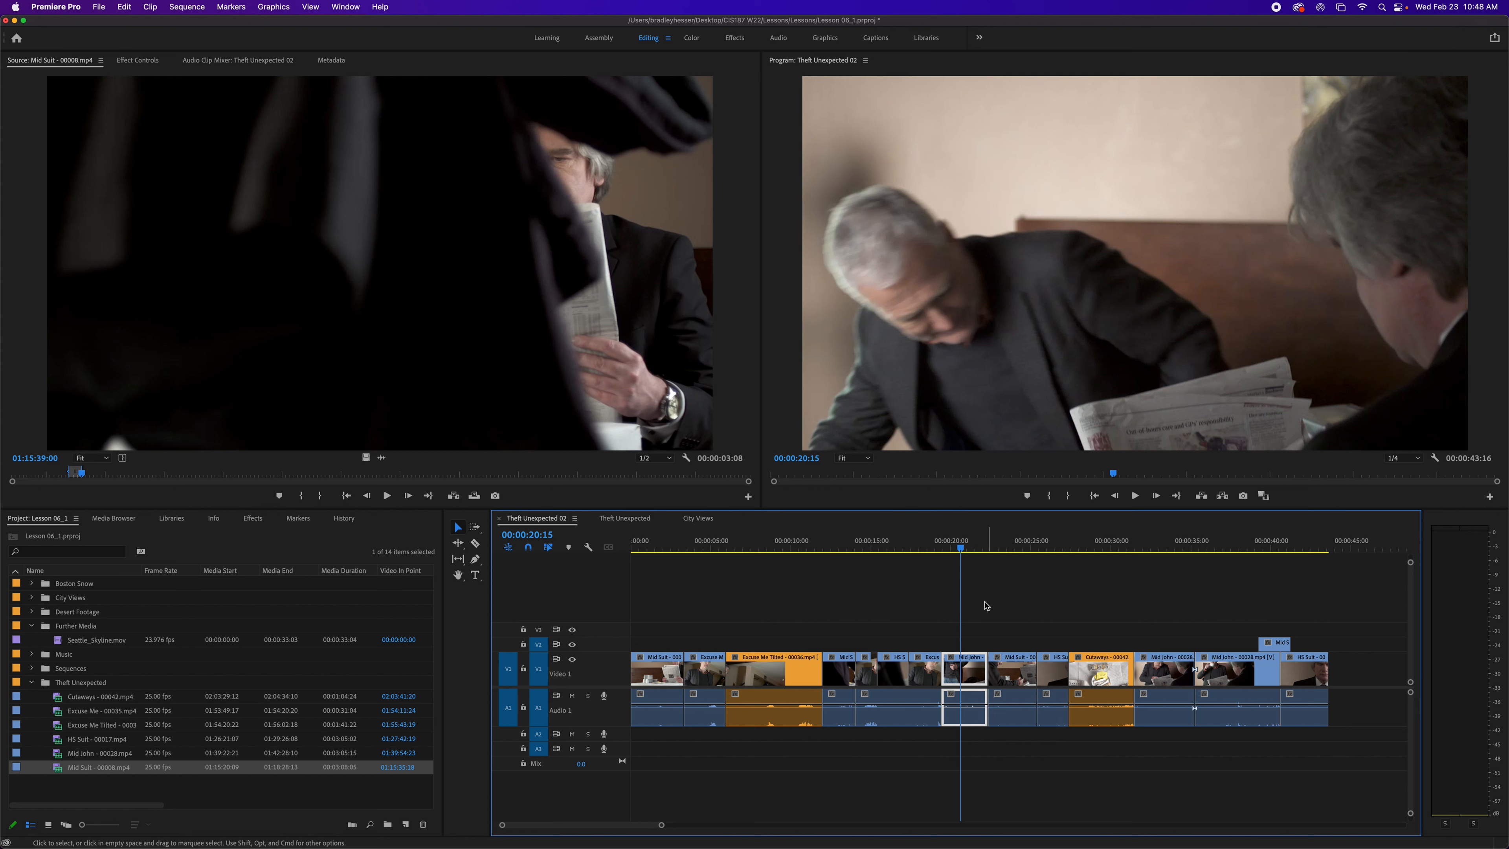
pyautogui.moveTo(960, 546); pyautogui.dragTo(1015, 549)
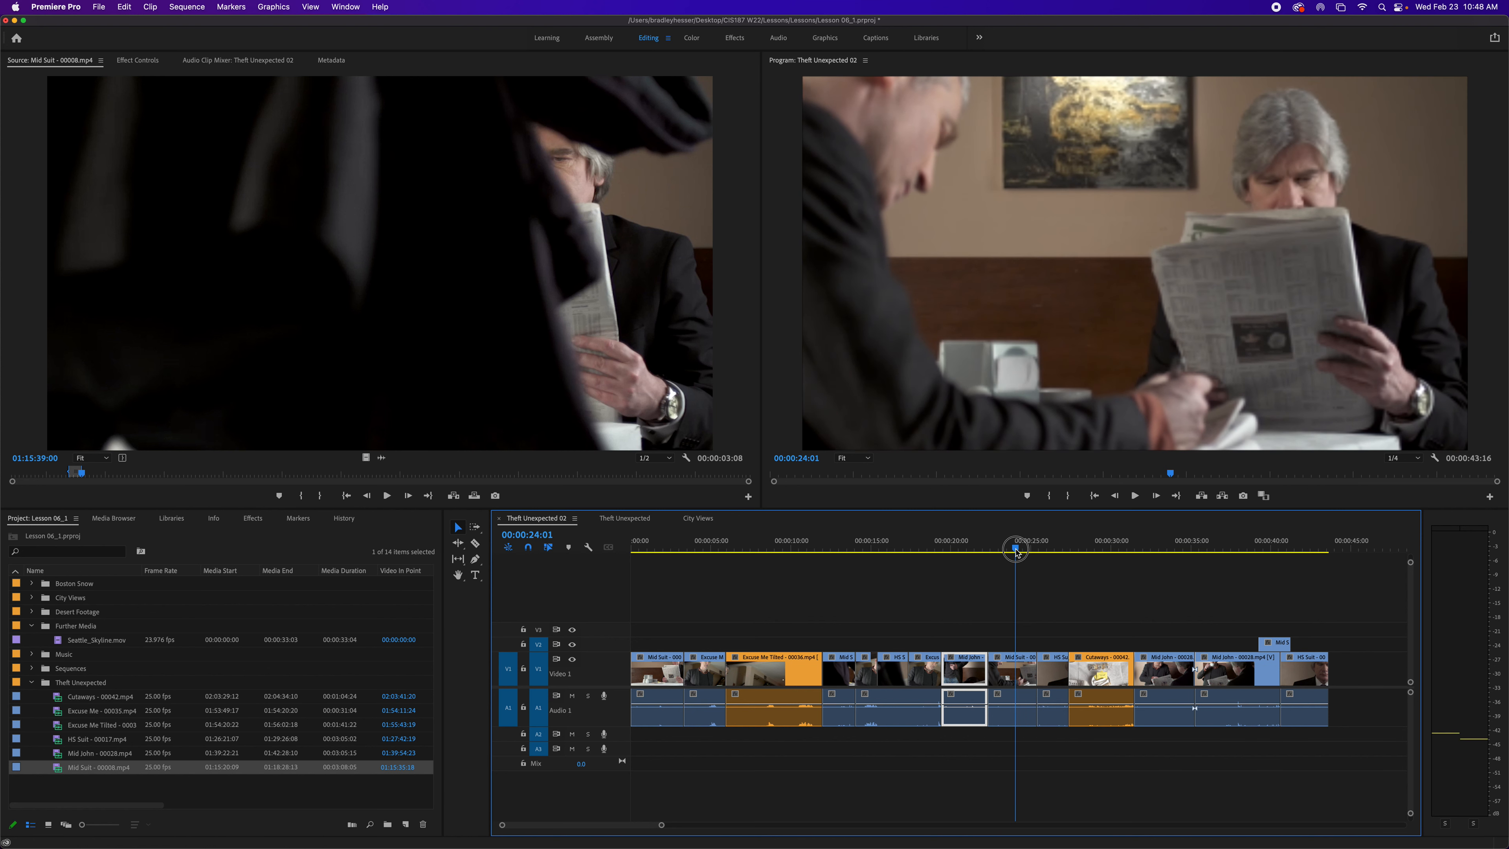
pyautogui.press('super+v')
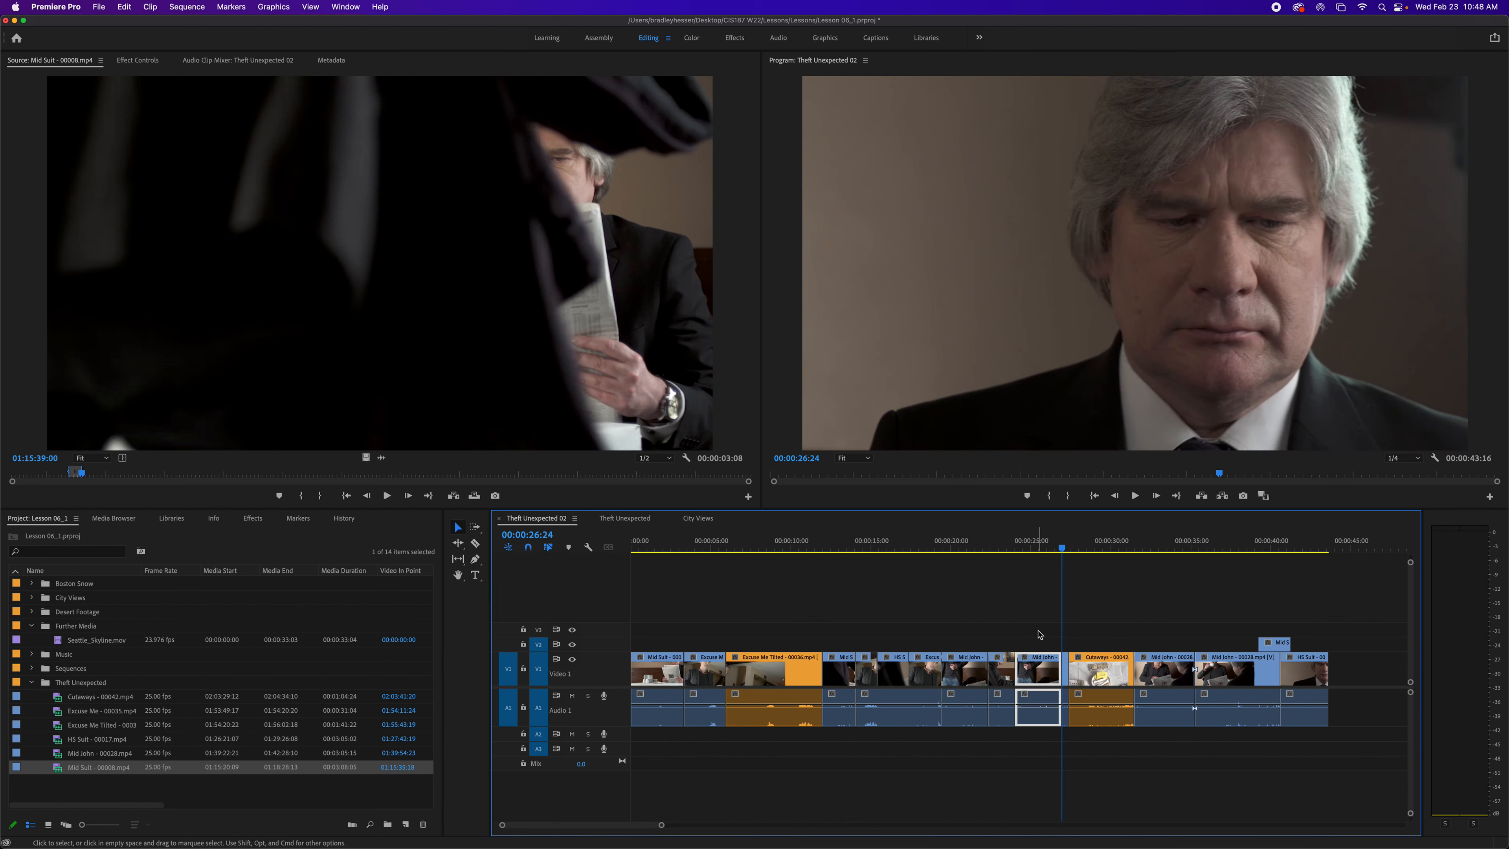
pyautogui.press('super+z')
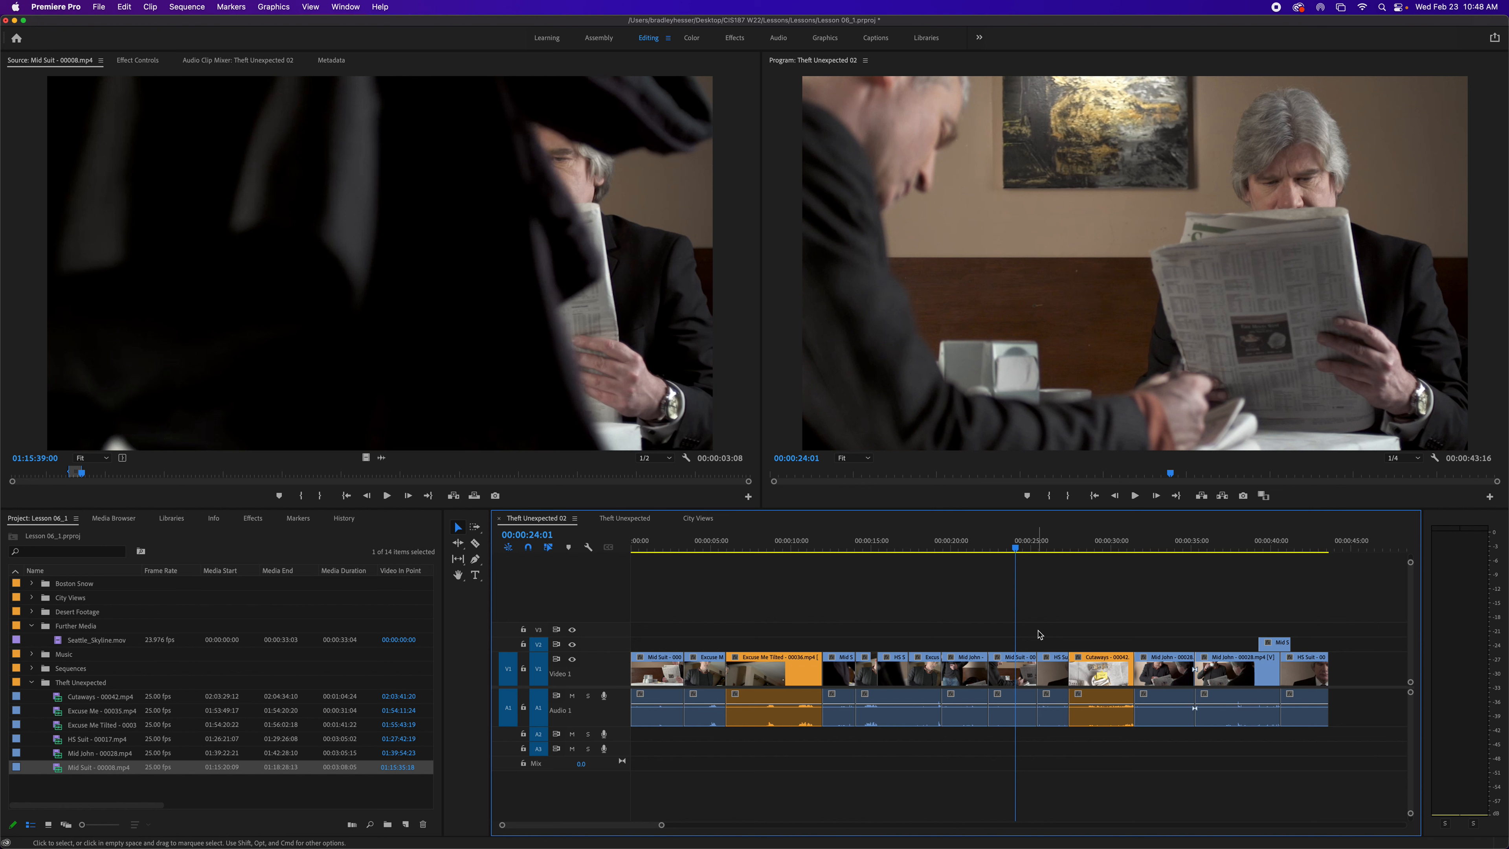
pyautogui.press('super+shift+z')
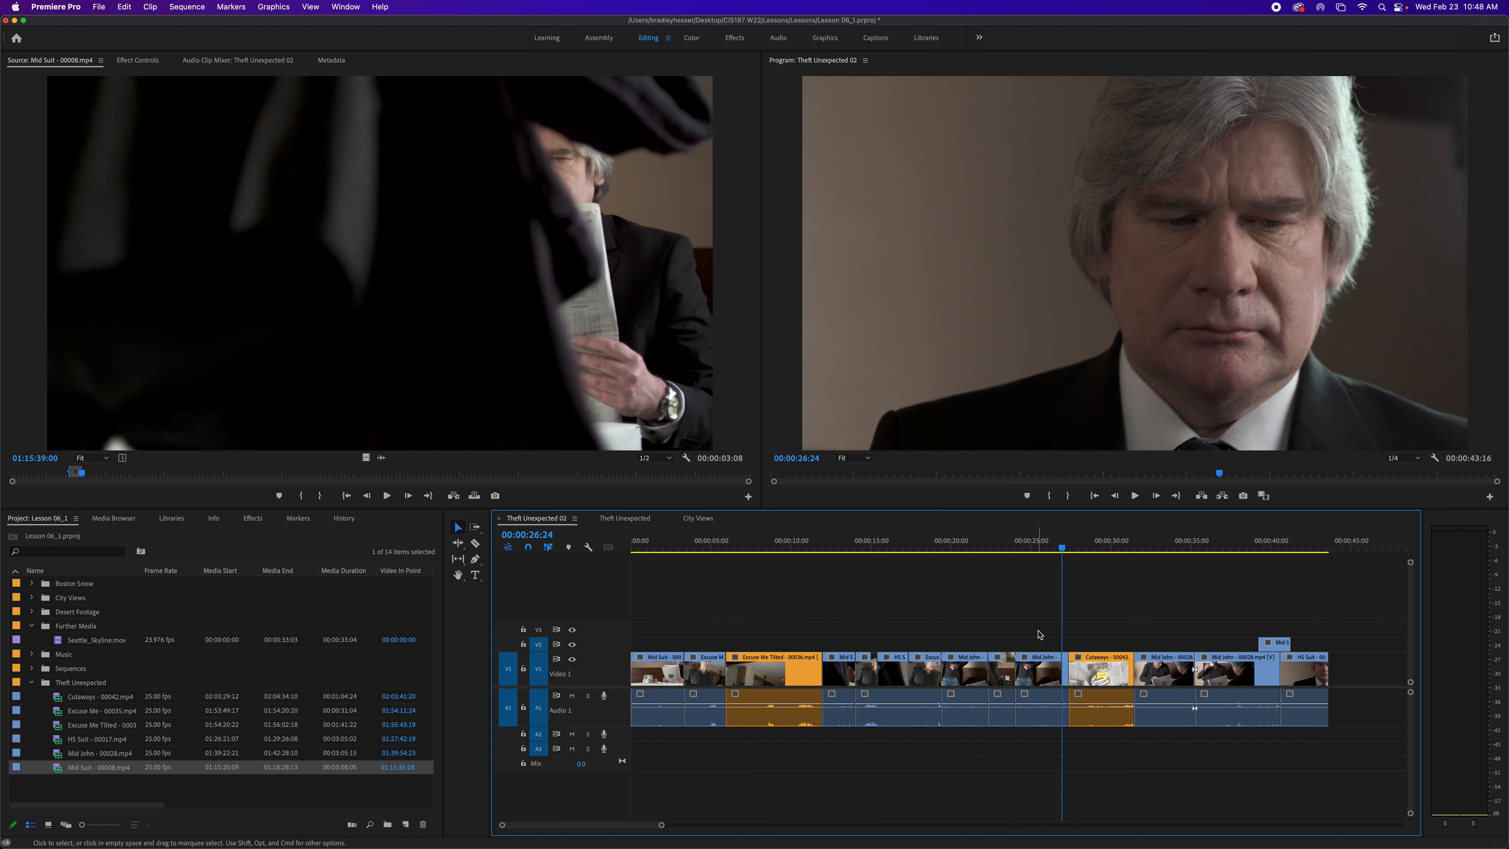
pyautogui.press('super+z')
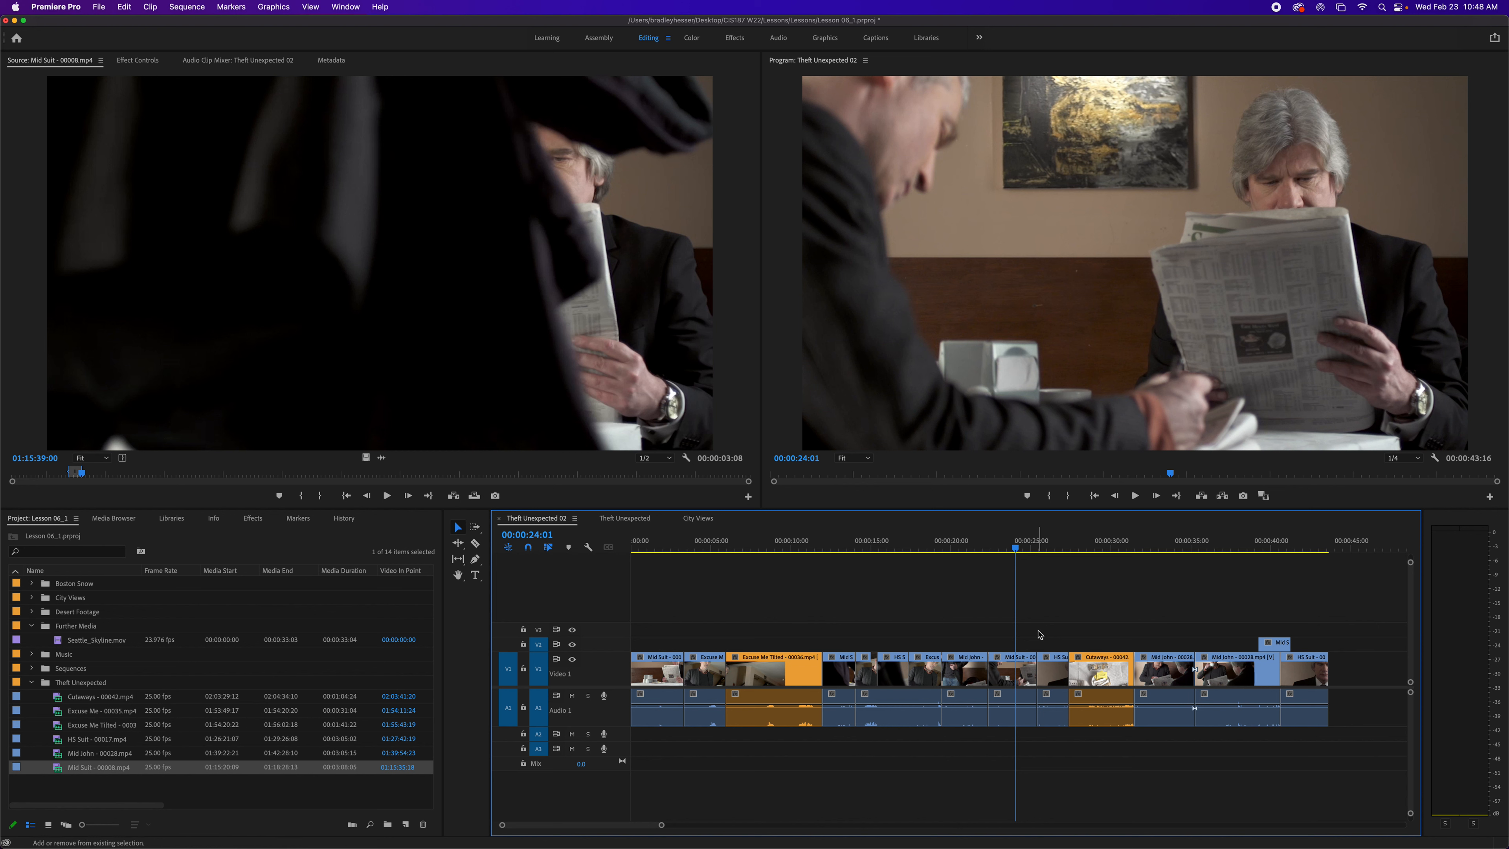
pyautogui.press('super+shift+z')
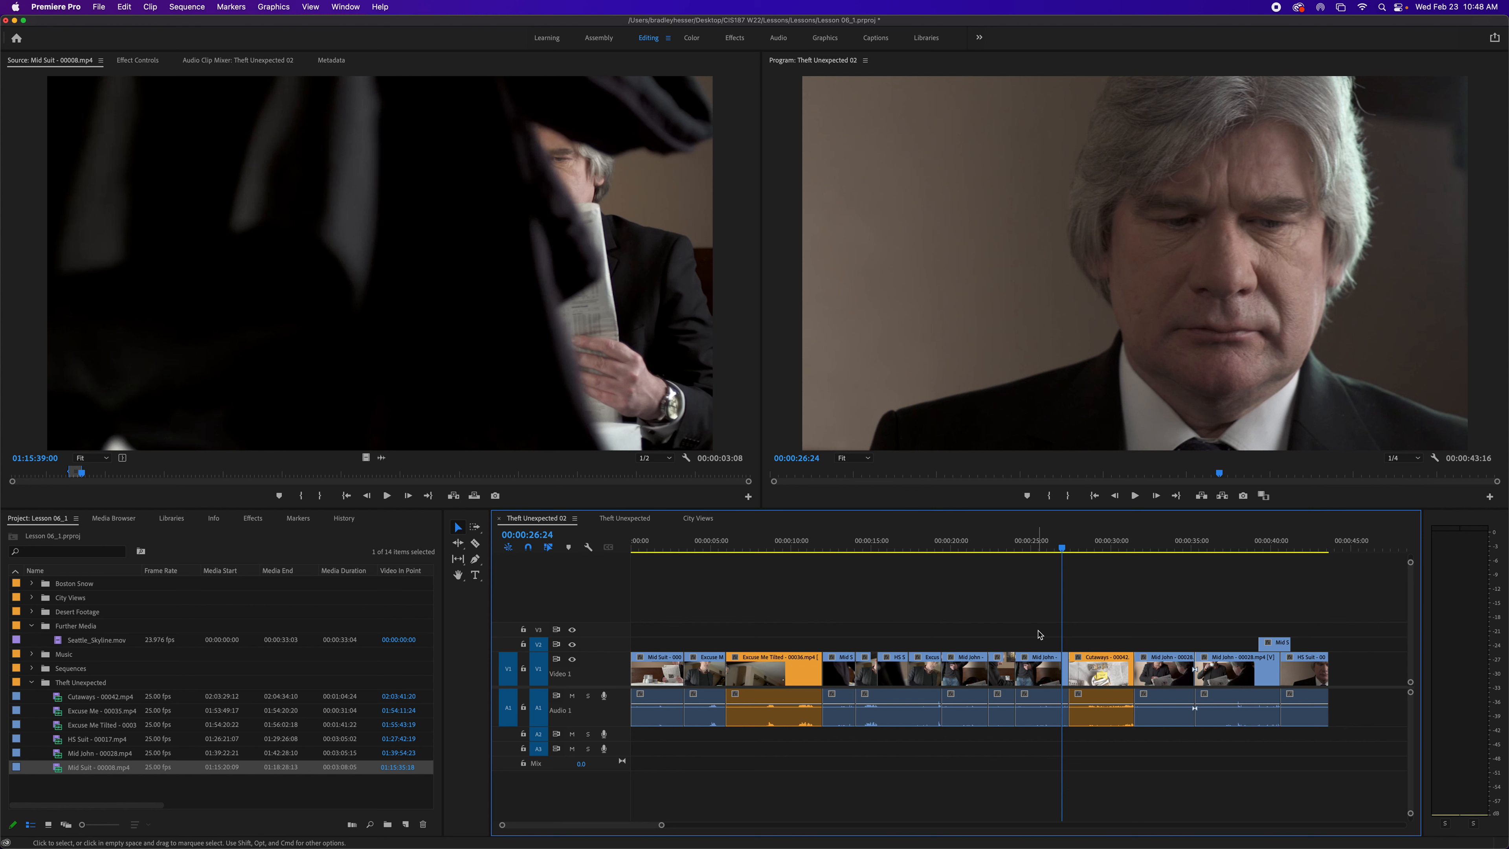
pyautogui.press('super+z')
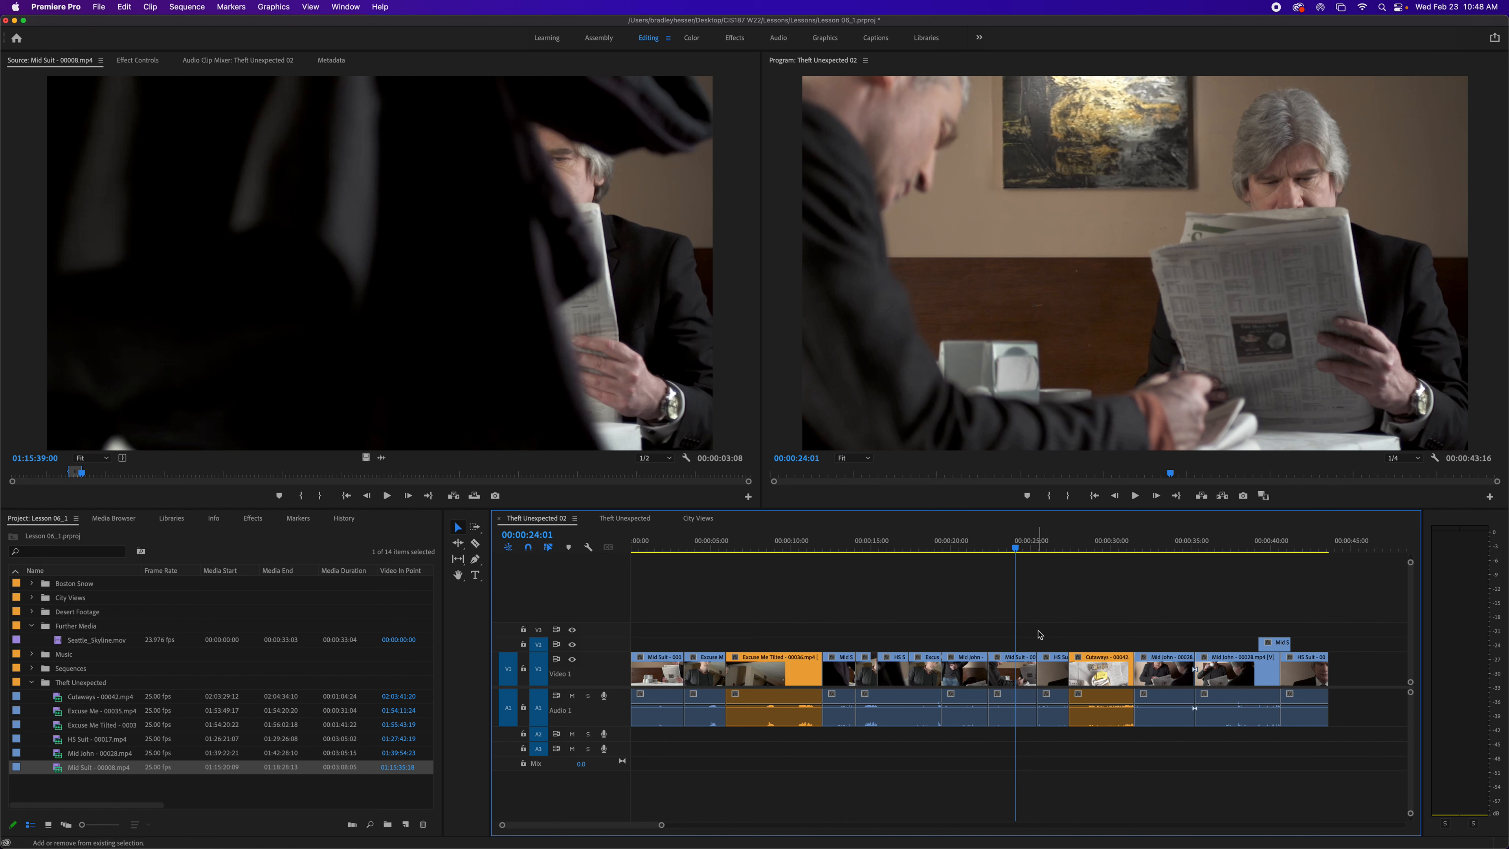
pyautogui.press('super+shift+z')
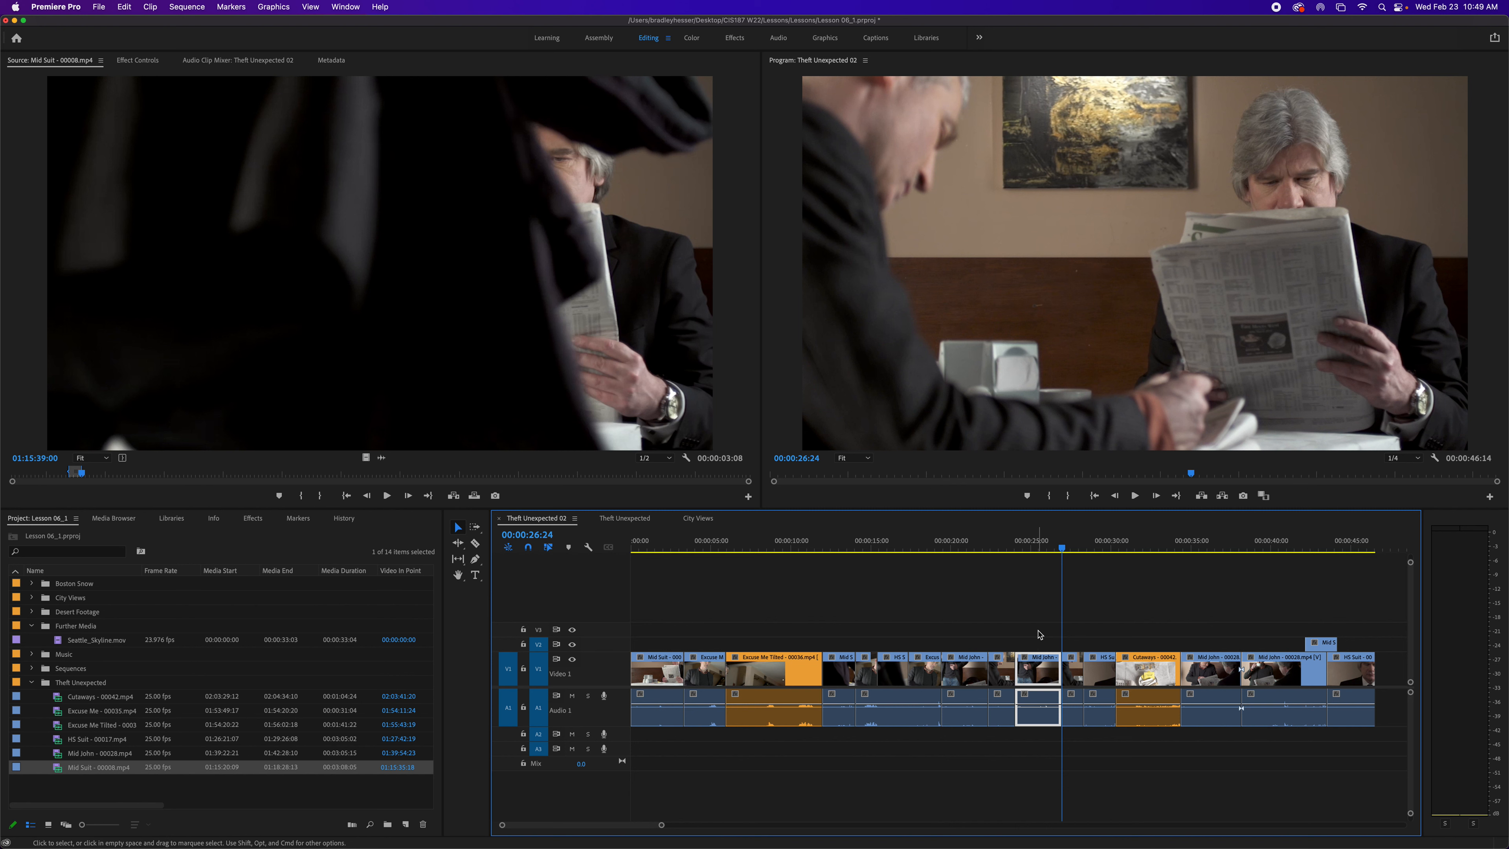
# - Delete the Excuse Me Tilted clip, leaving a gap, then undo the deletion
pyautogui.click(790, 681)
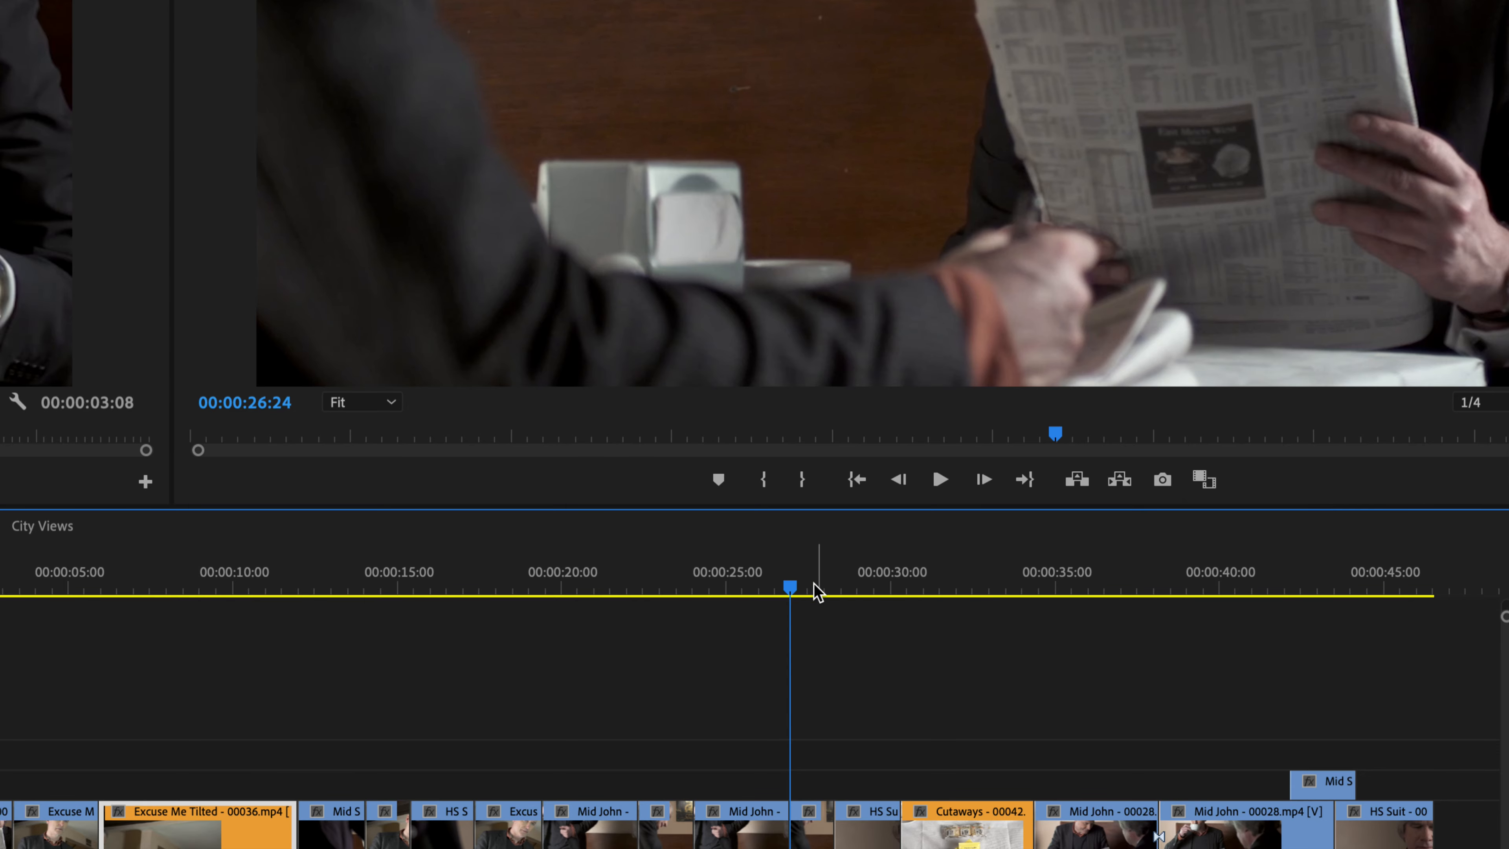
pyautogui.click(773, 589)
pyautogui.moveTo(773, 589); pyautogui.dragTo(252, 633)
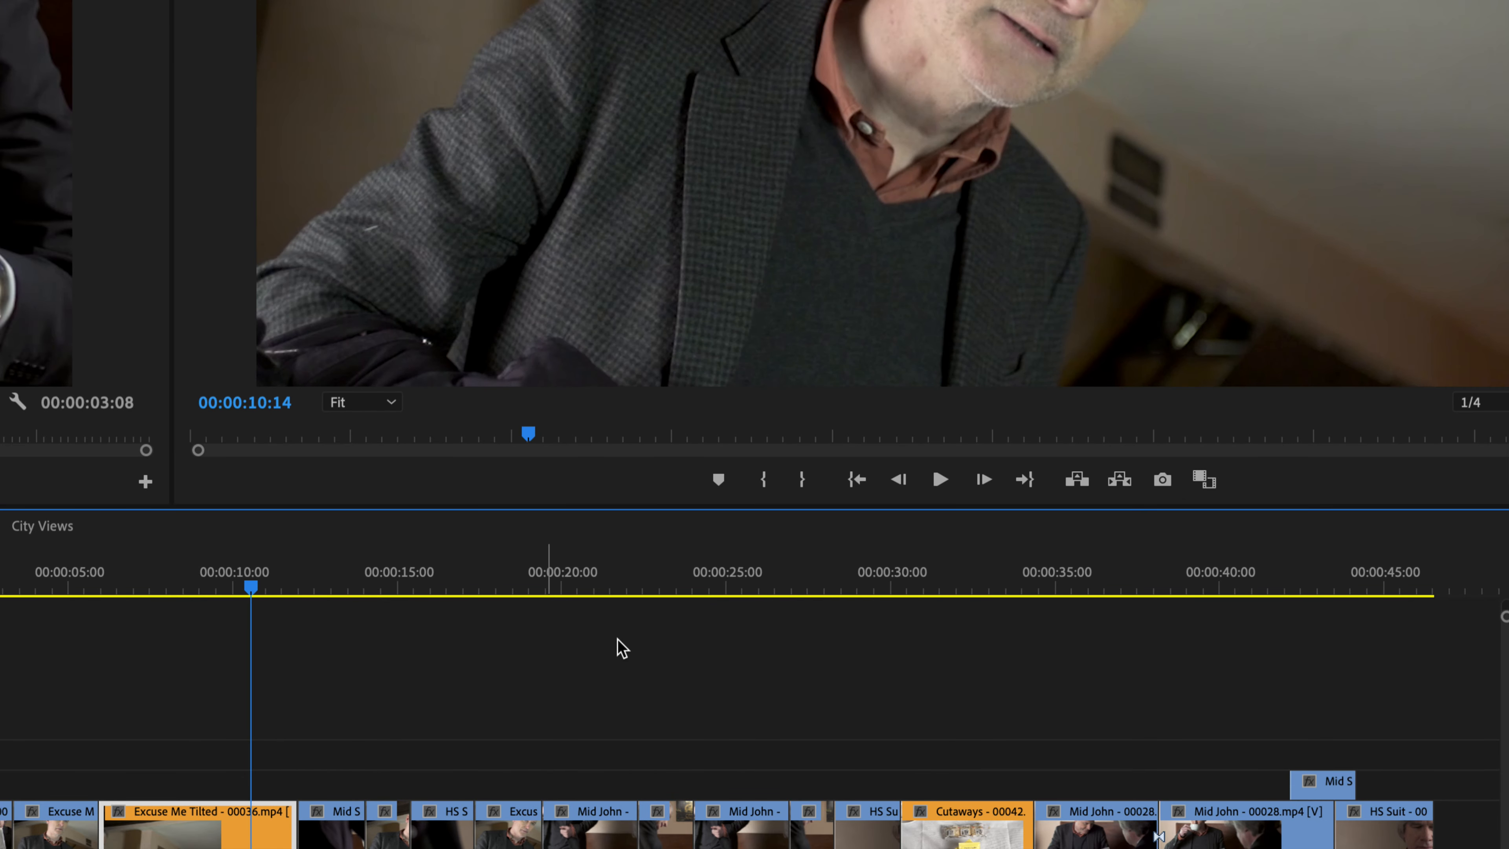
pyautogui.click(1084, 490)
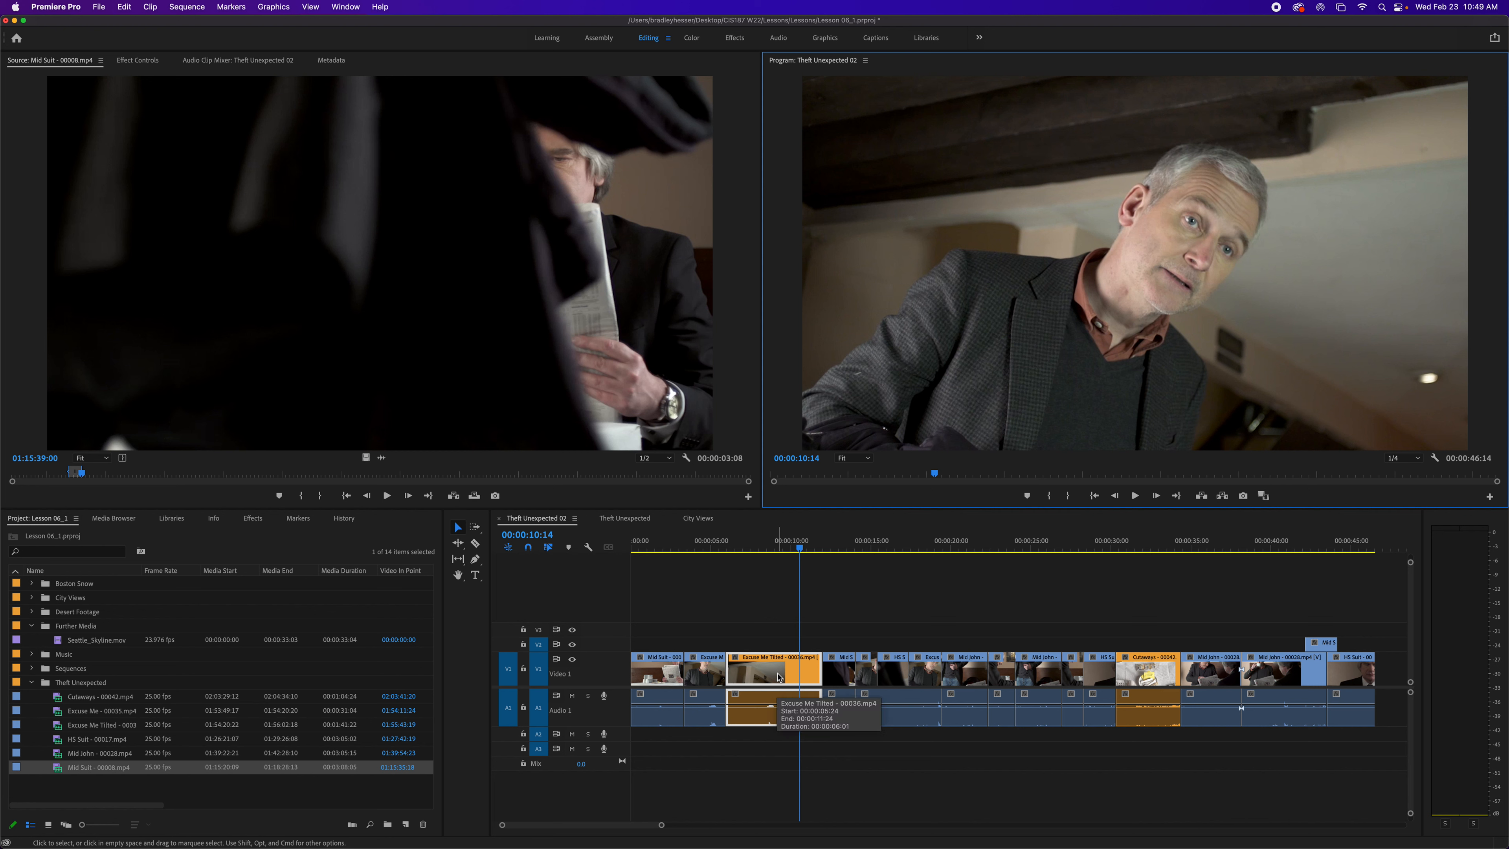
pyautogui.click(790, 671)
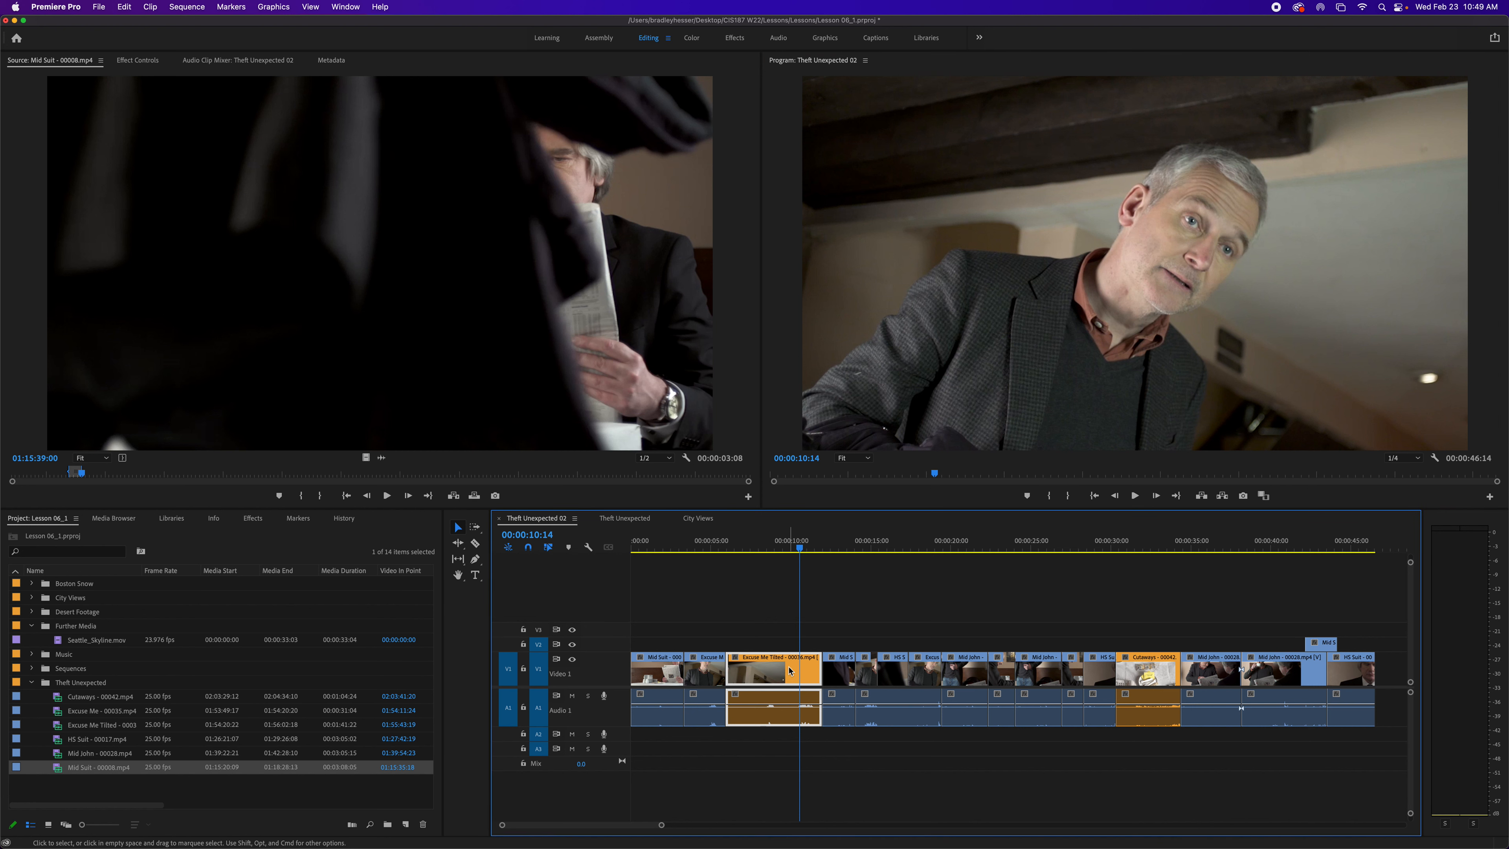
pyautogui.press('Delete')
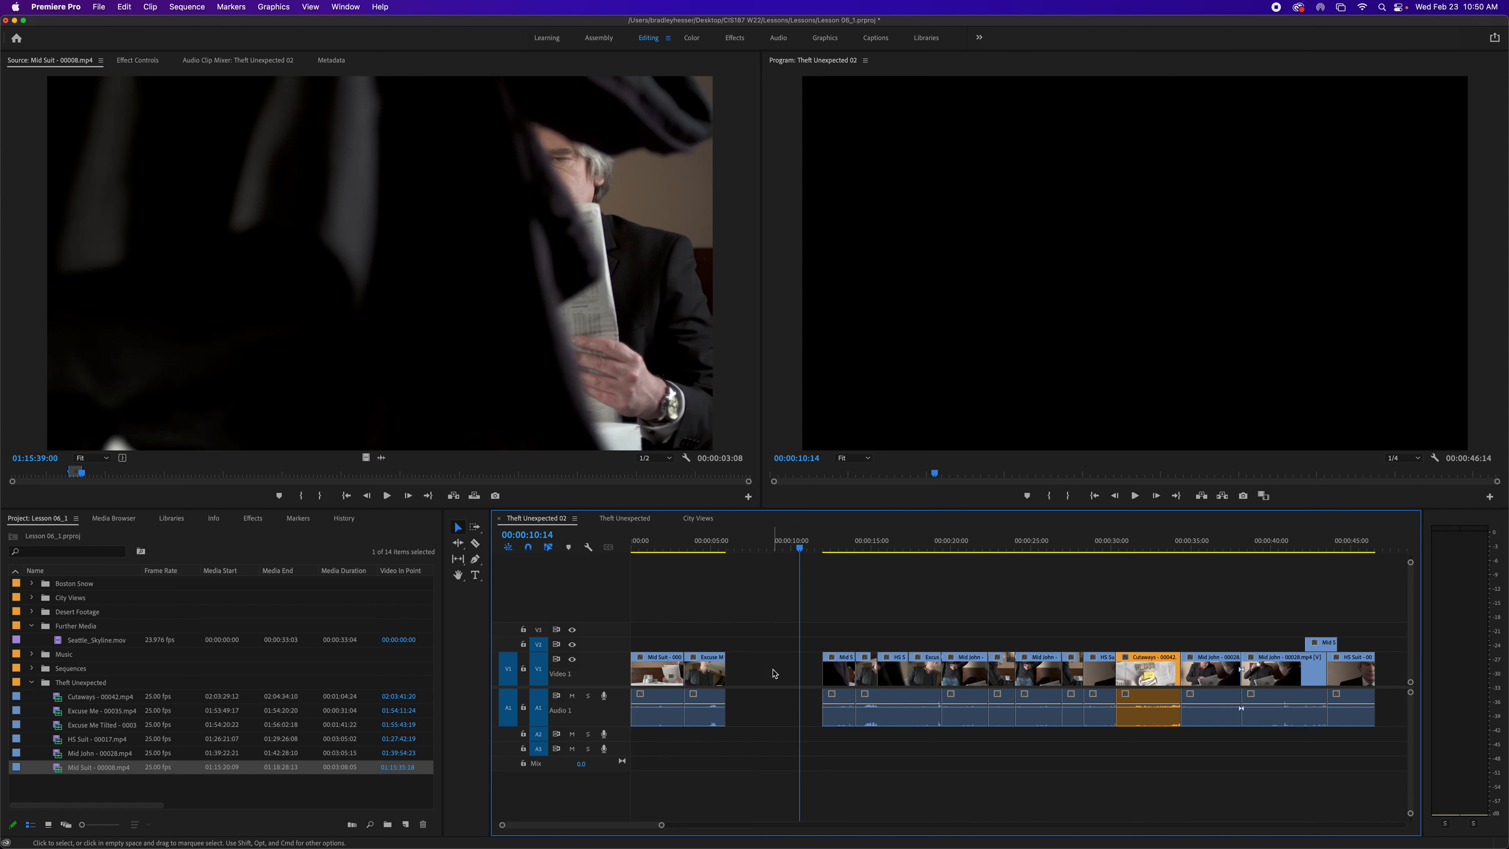
pyautogui.press('super+z')
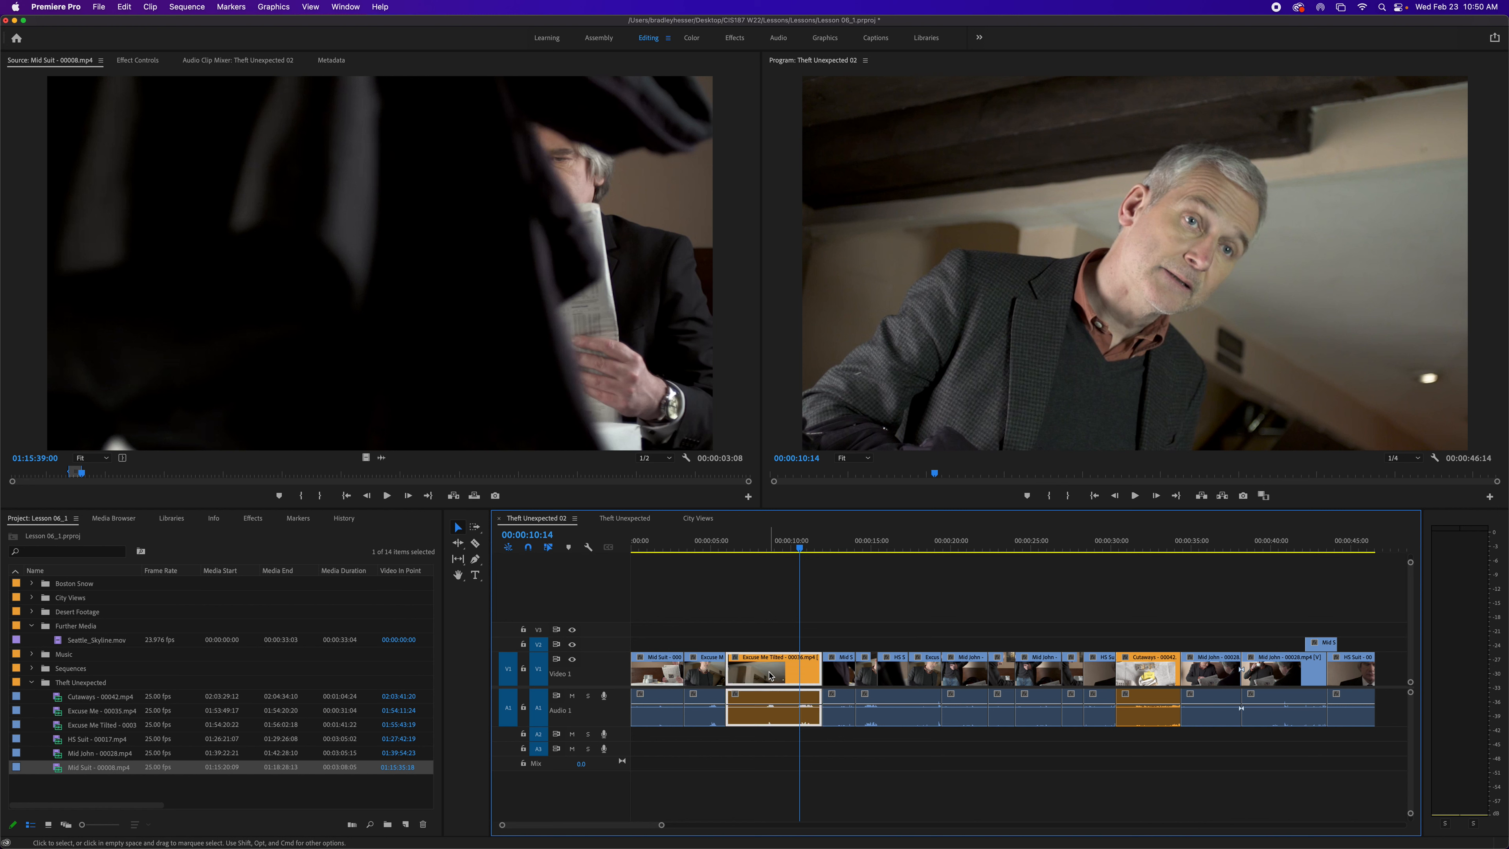
# - Mark in and out points around the Excuse Me Tilted clip and lift it from the sequence
pyautogui.press('Up')
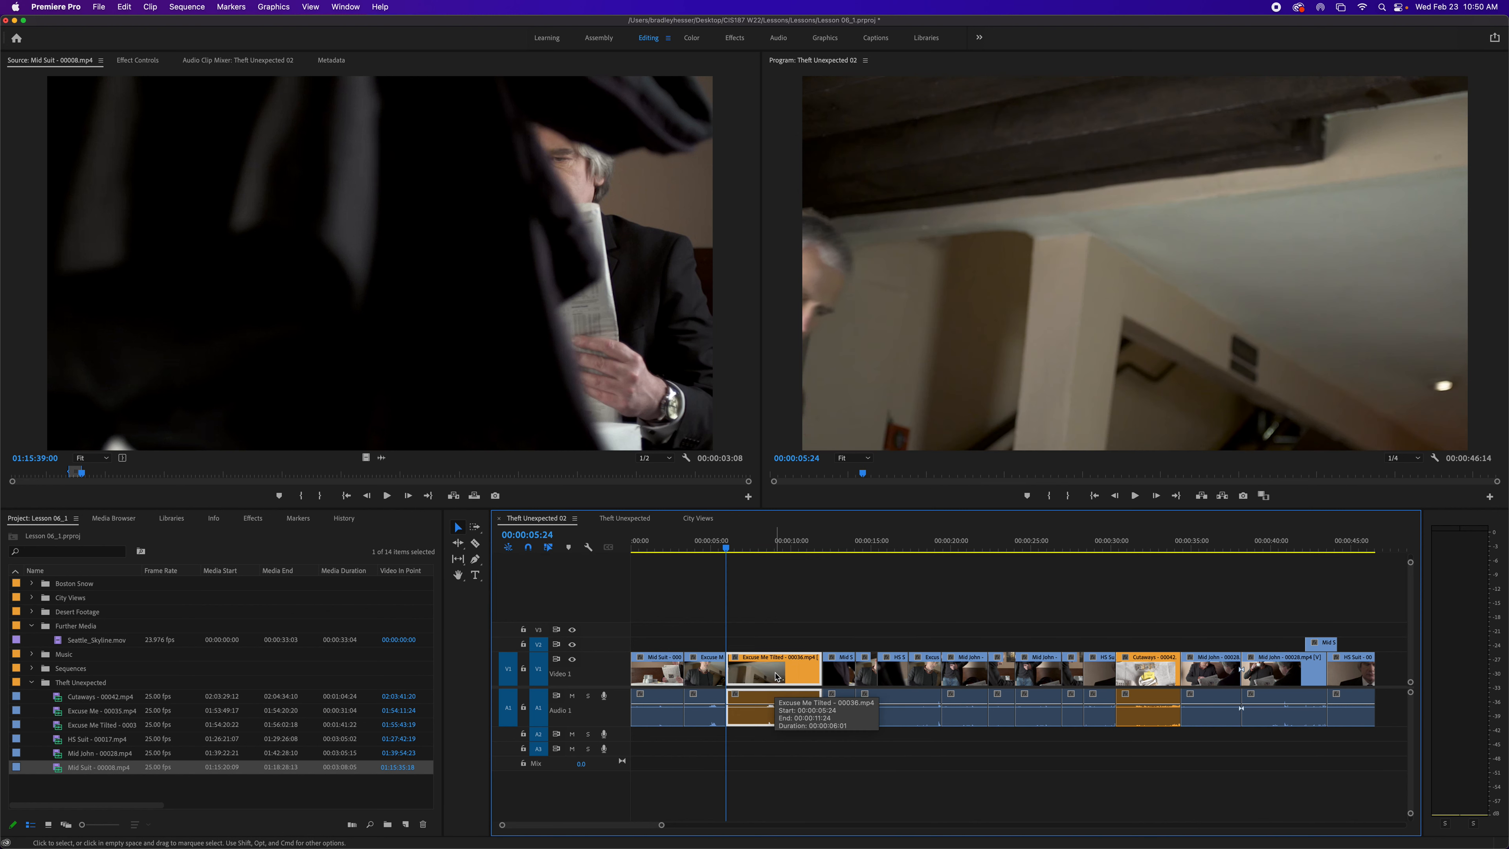
pyautogui.press('i')
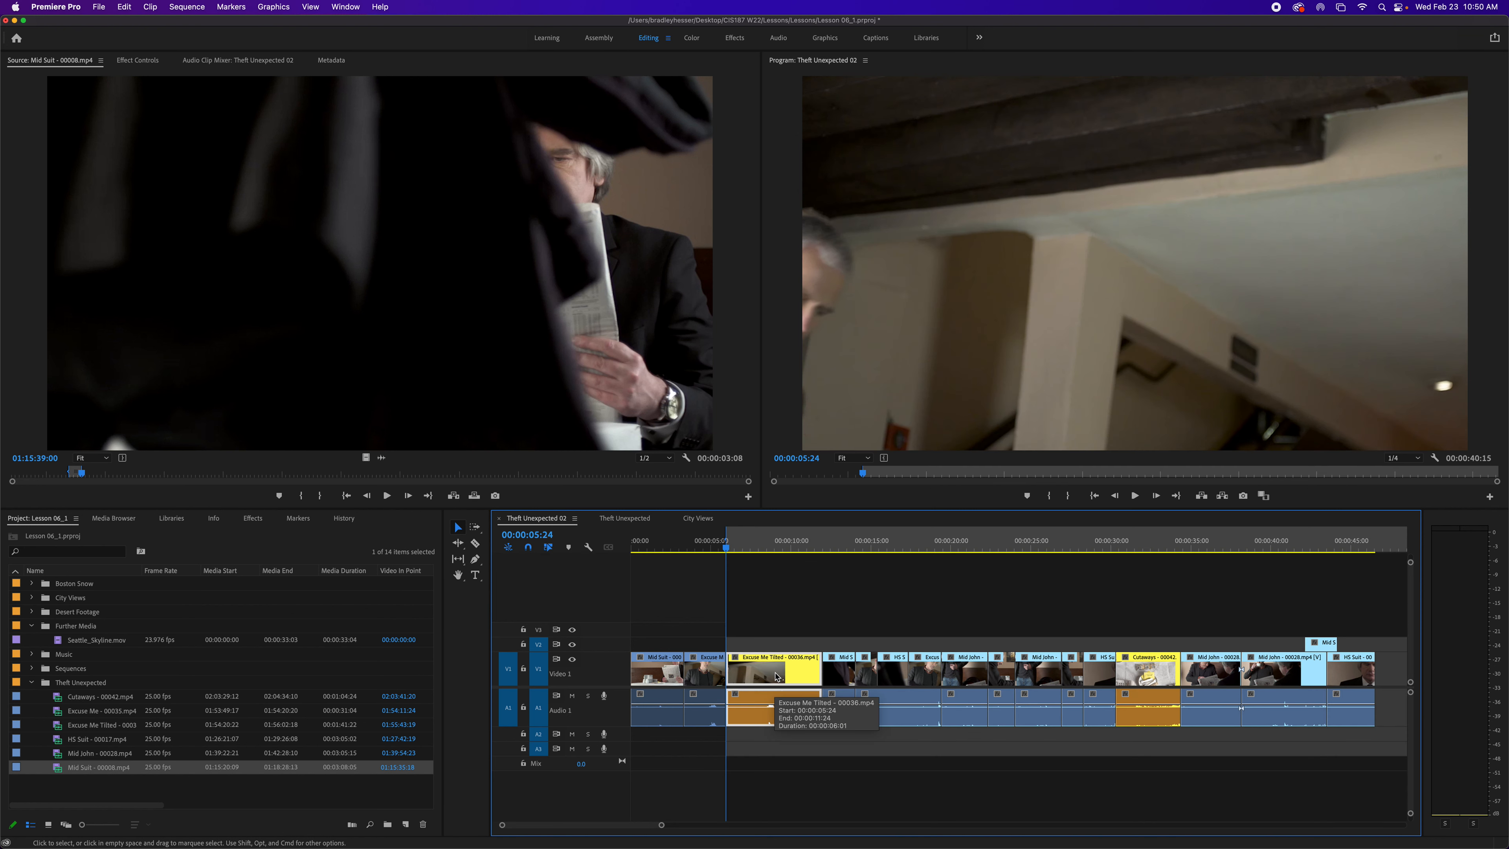
pyautogui.press('Down')
pyautogui.press('o')
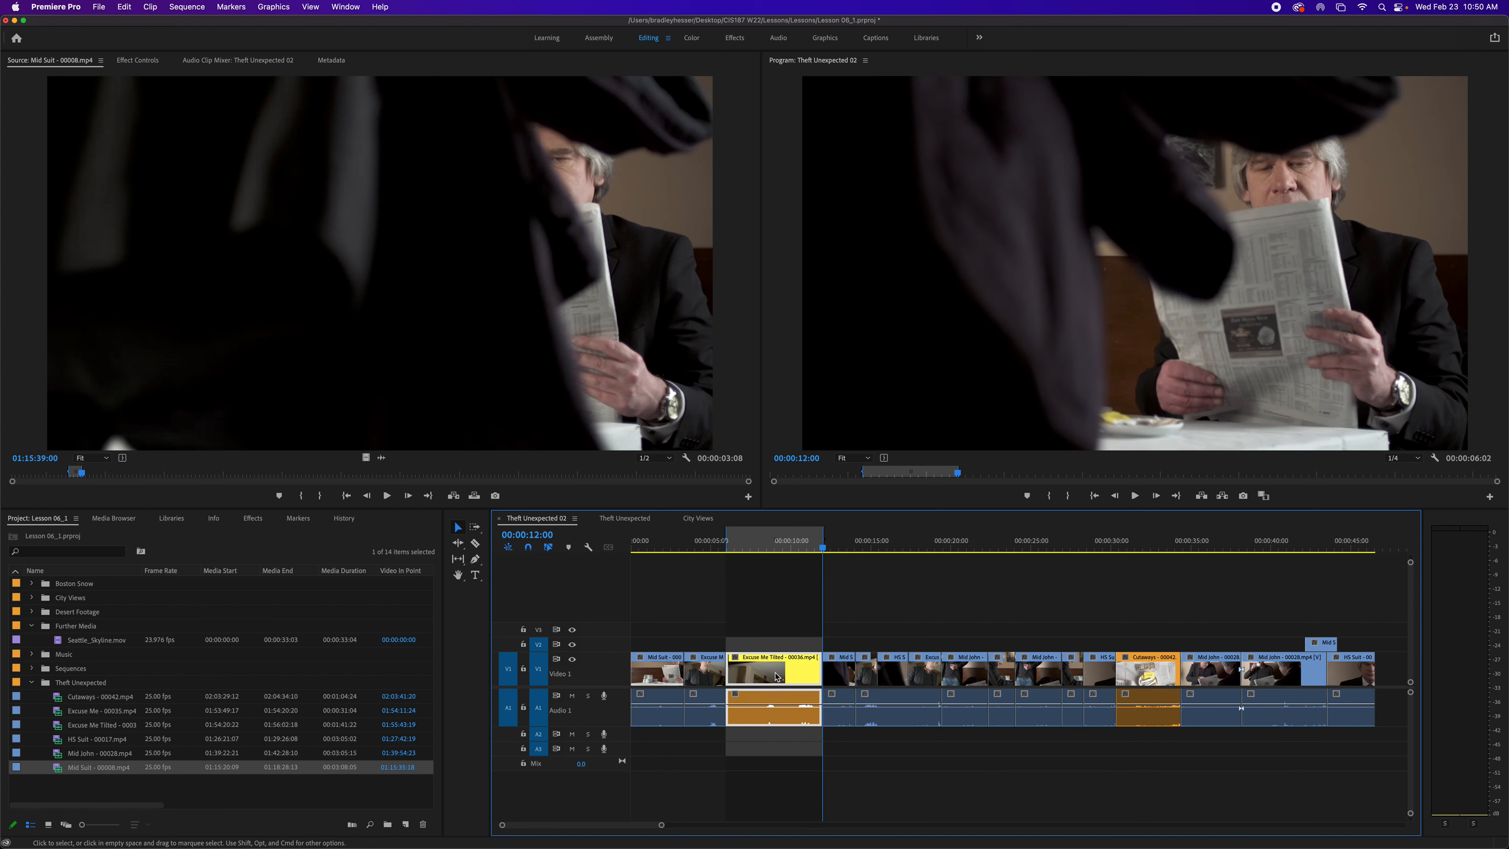
pyautogui.click(1202, 496)
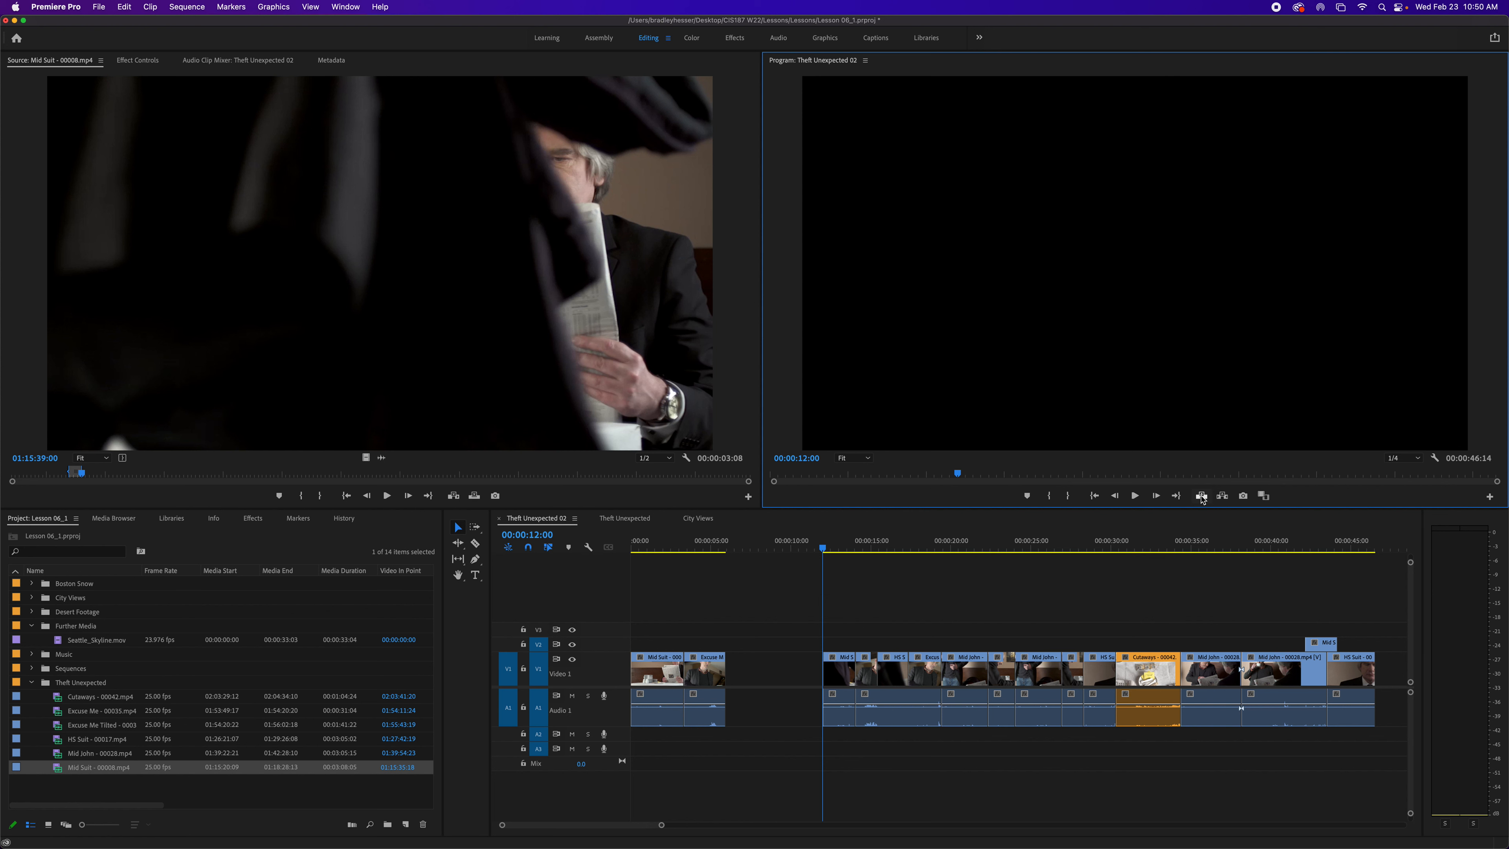
# - Mark in and out points around the Cutaways clip at 00:00:30:08 and extract it from the sequence
pyautogui.click(1134, 641)
pyautogui.click(1141, 552)
pyautogui.press('Up')
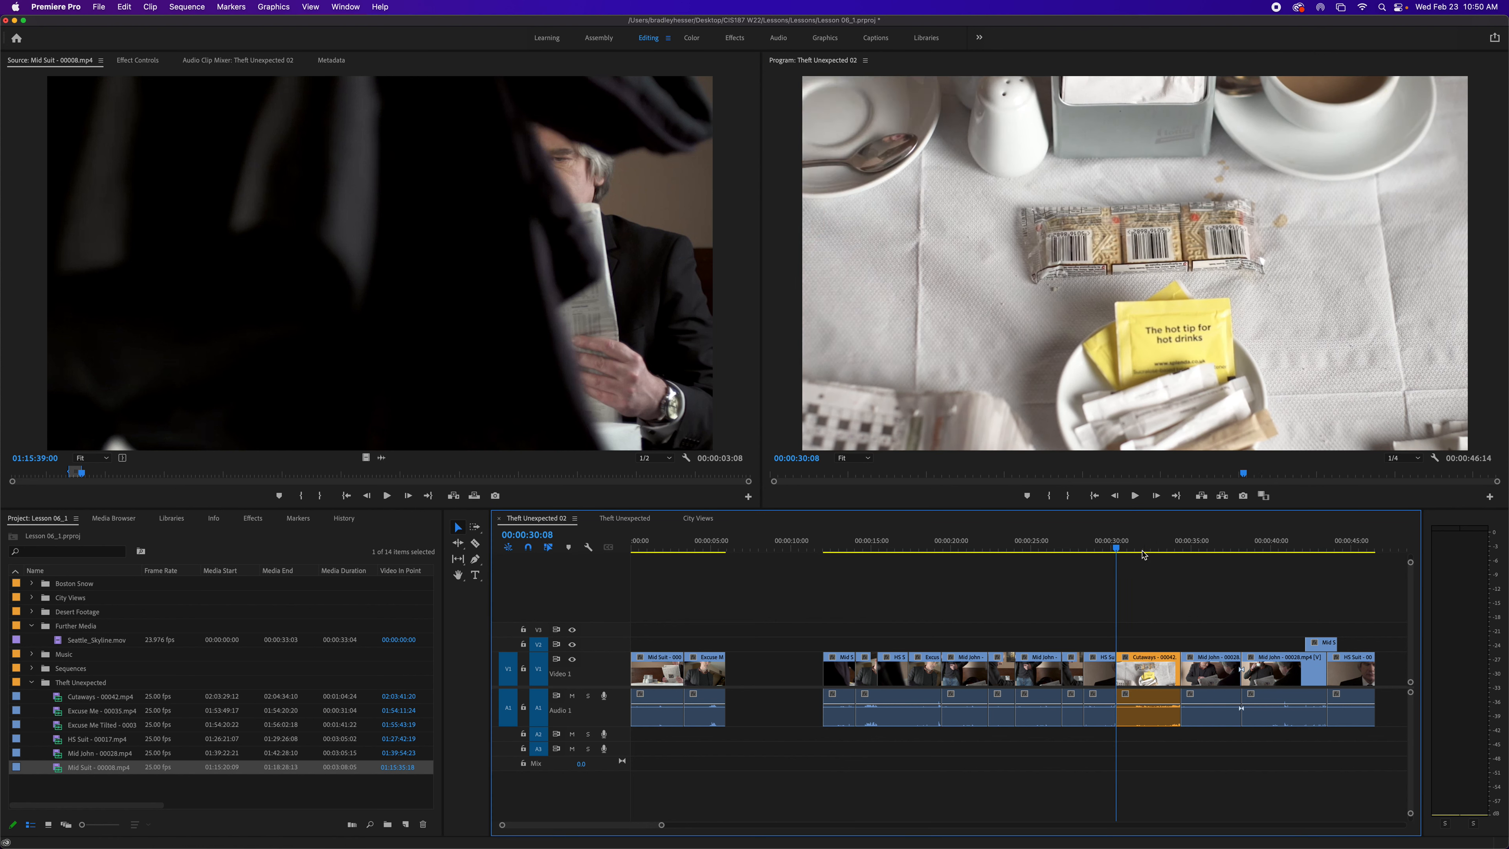
pyautogui.press('i')
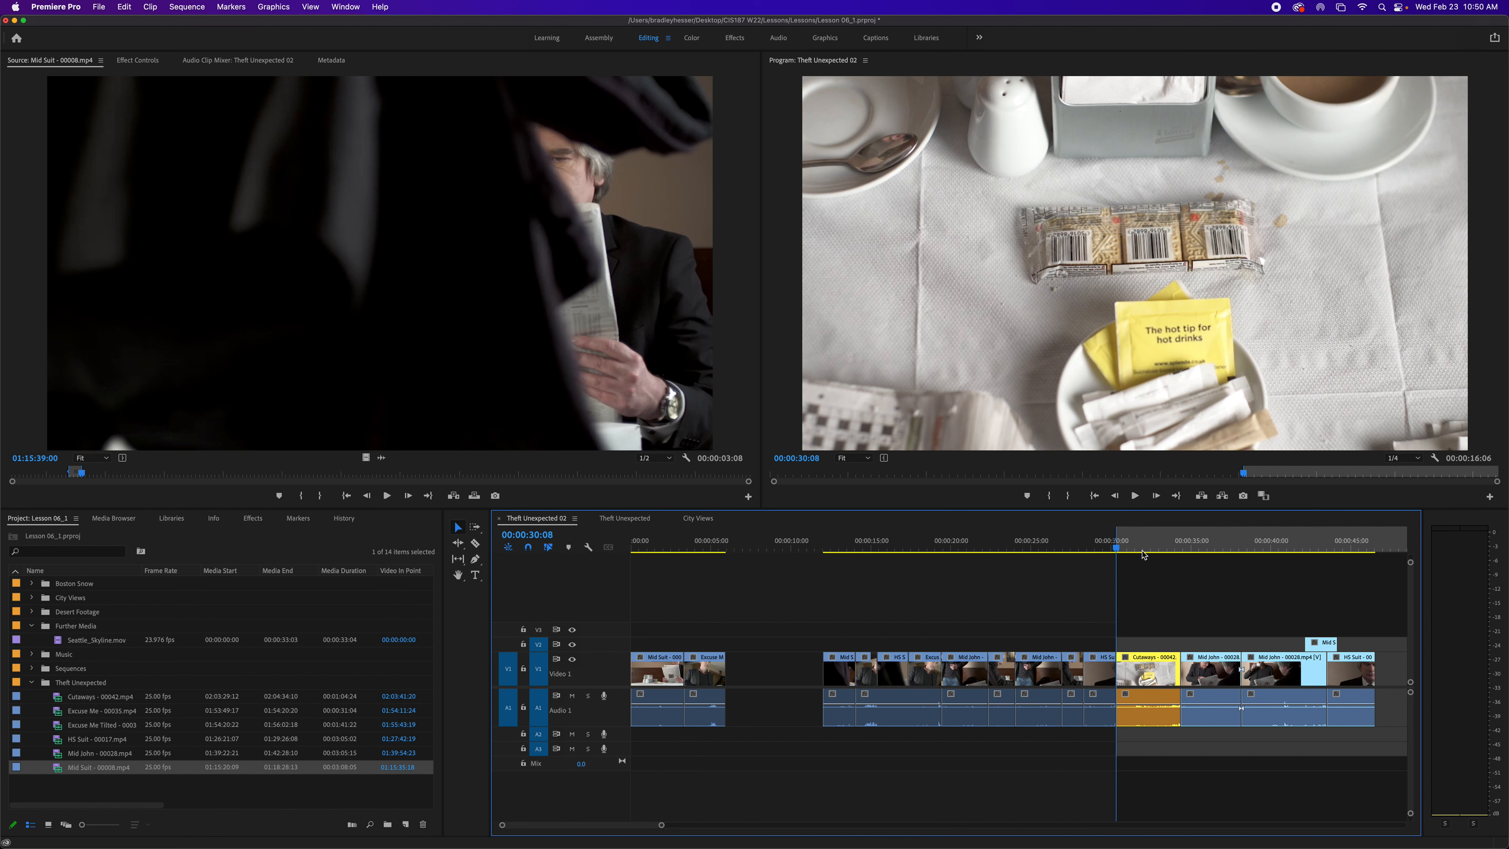
pyautogui.press('Down')
pyautogui.press('o')
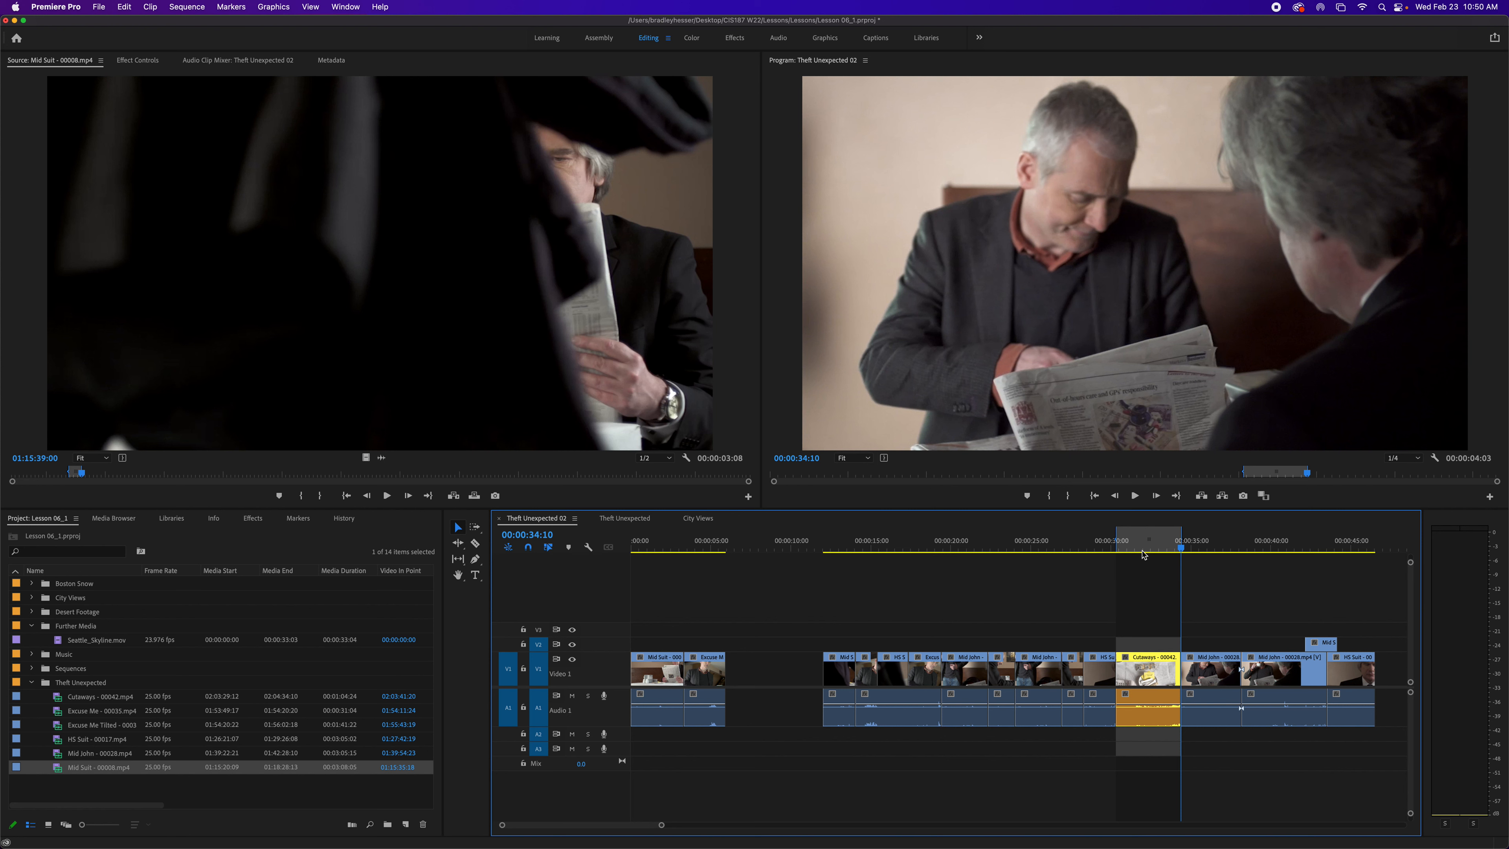
pyautogui.click(1222, 496)
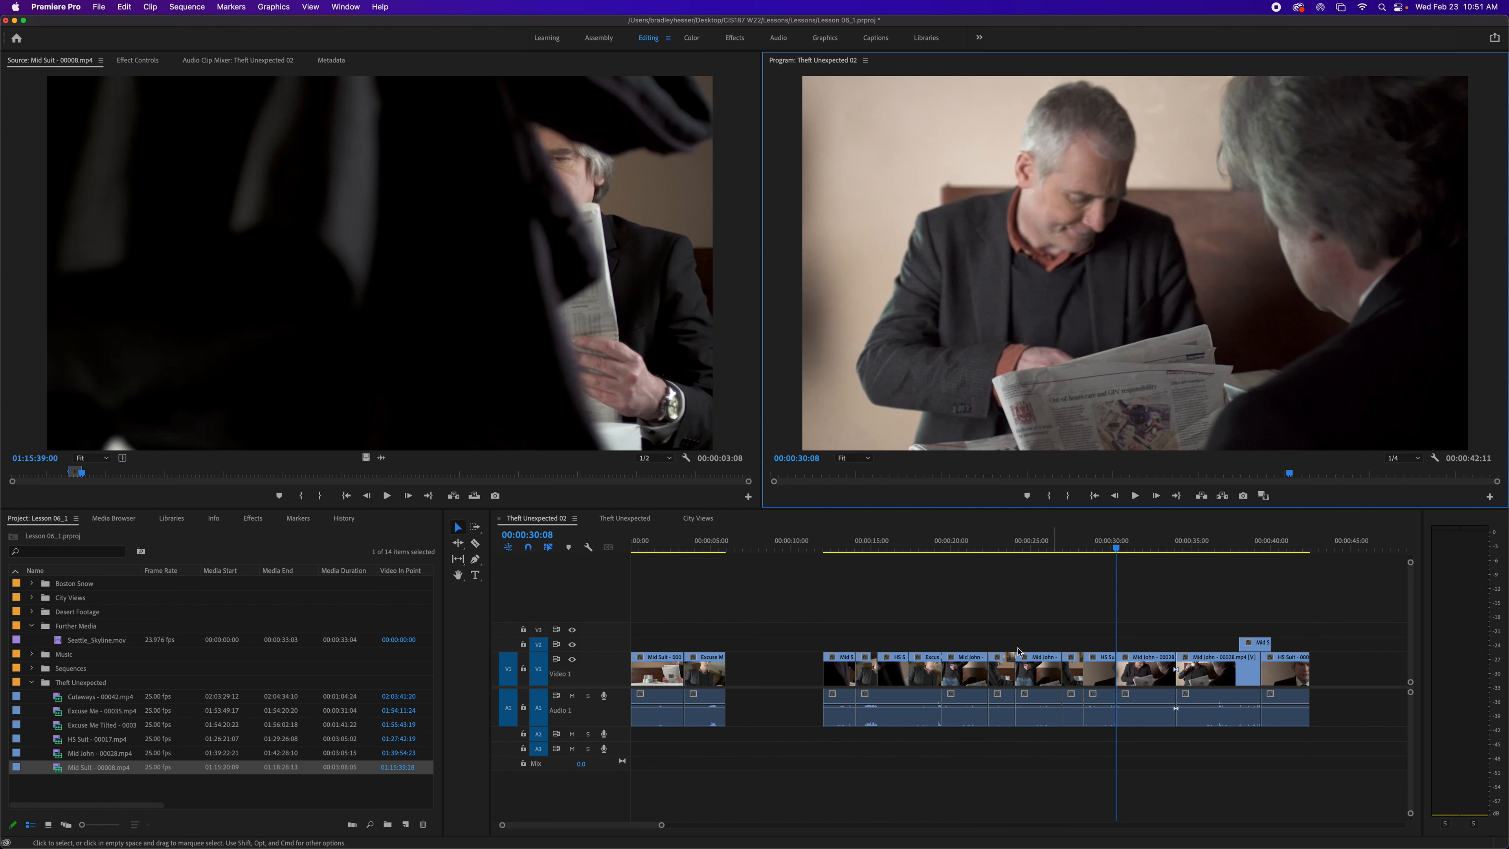
# - Delete the clip near 00:00:20 leaving a gap, then ripple delete the clip at the playhead
pyautogui.click(958, 676)
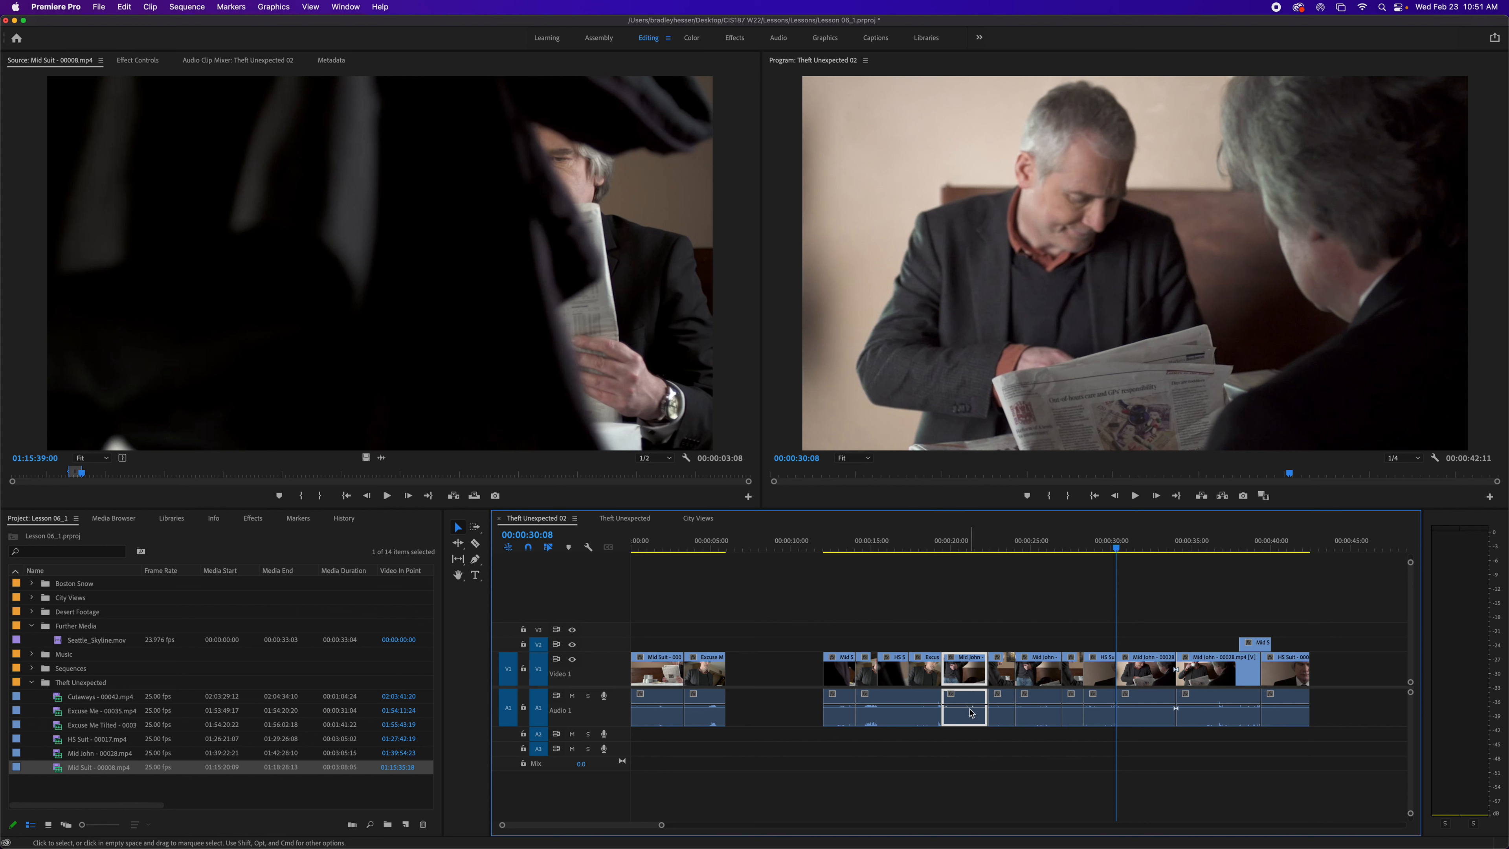
pyautogui.press('Delete')
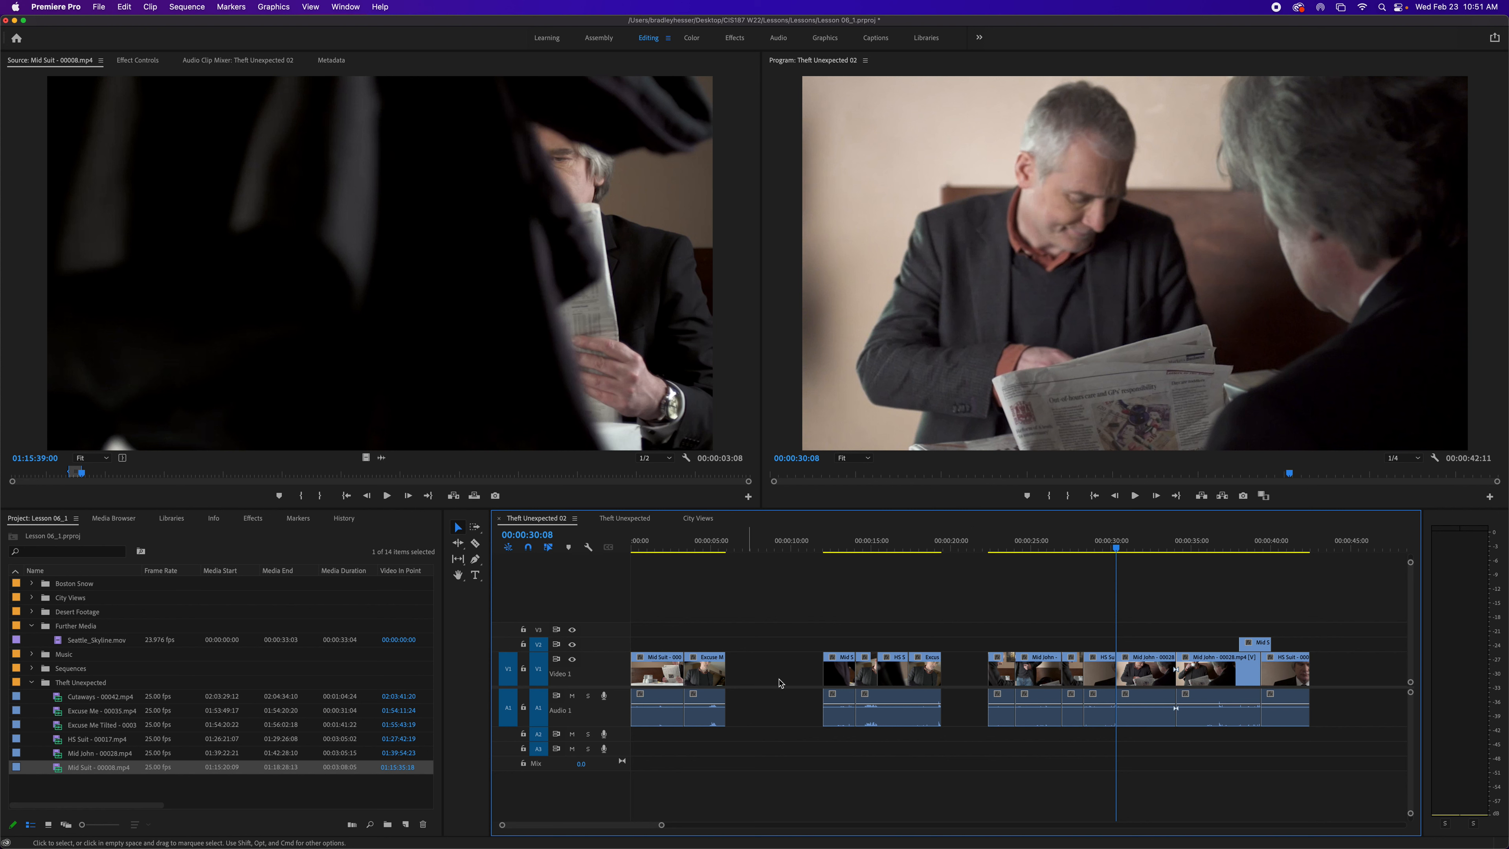
pyautogui.click(1148, 698)
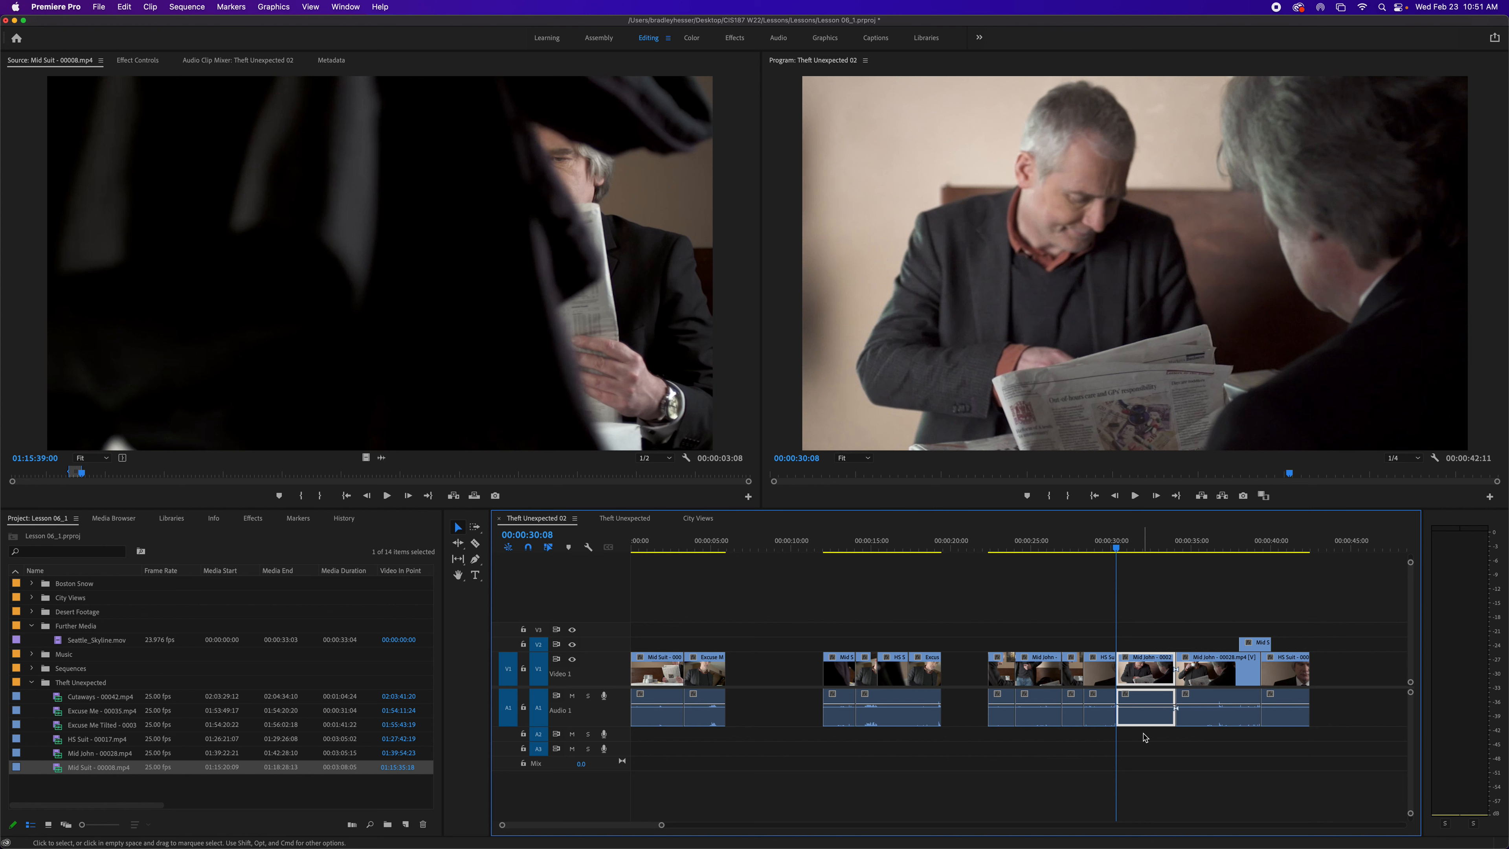
pyautogui.hotkey('shift', 'Delete')
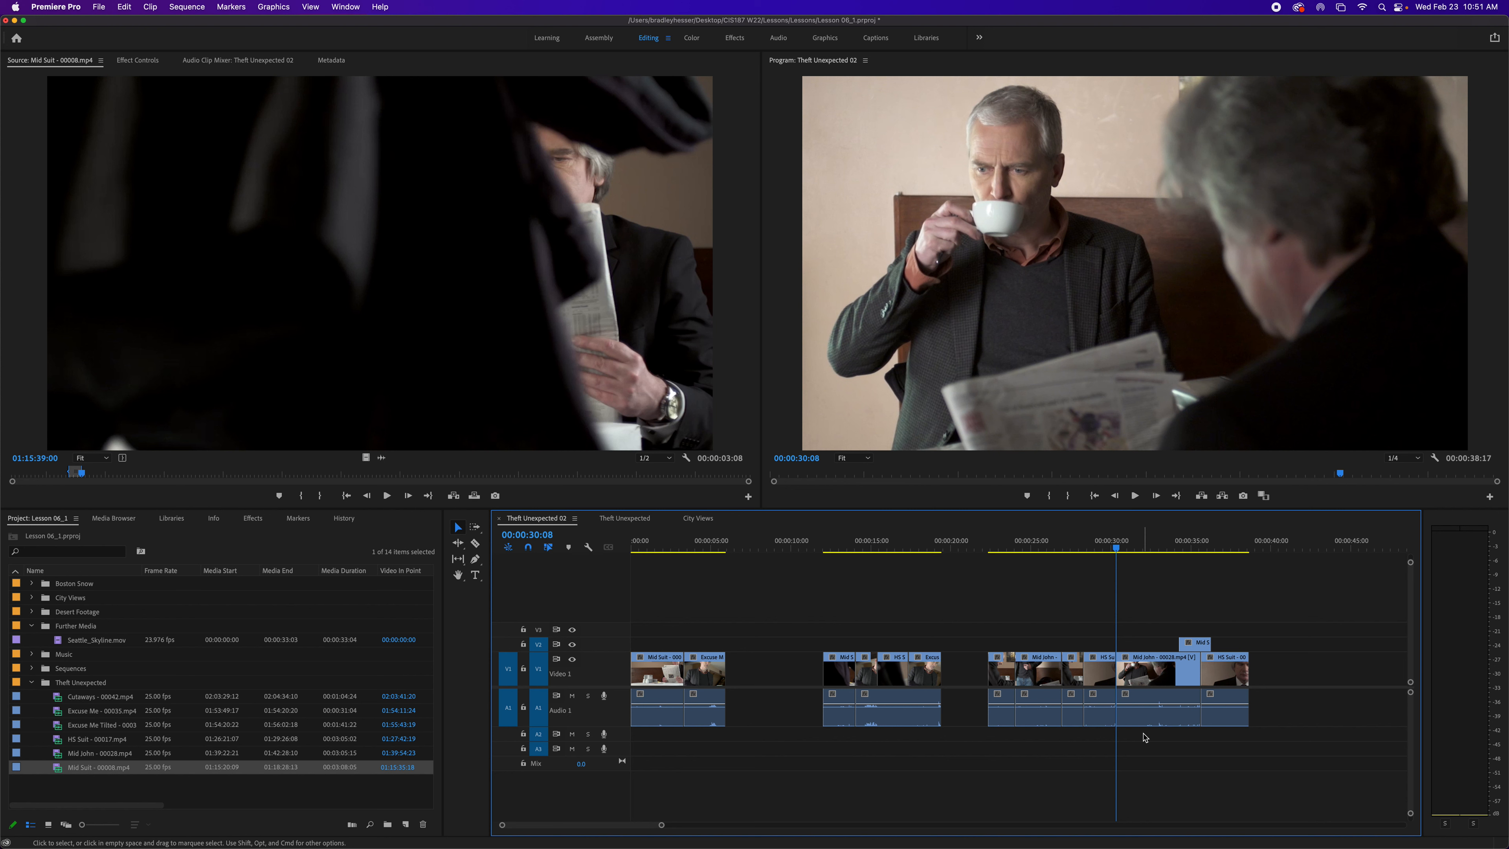
# - Disable the Mid John clip at the playhead, scrub across it, then enable it again
pyautogui.click(1152, 676)
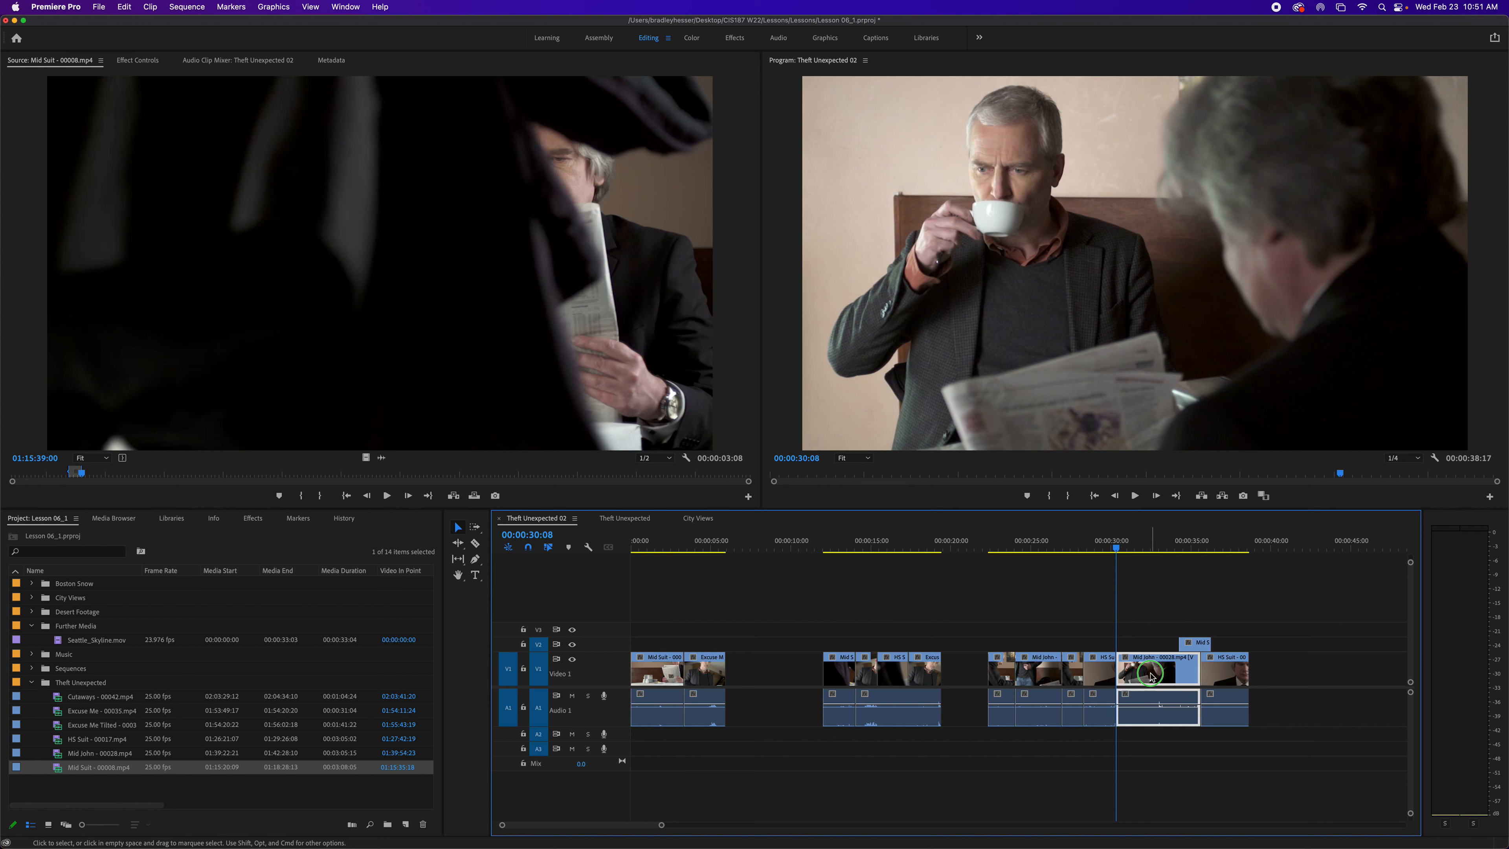
pyautogui.rightClick(1151, 677)
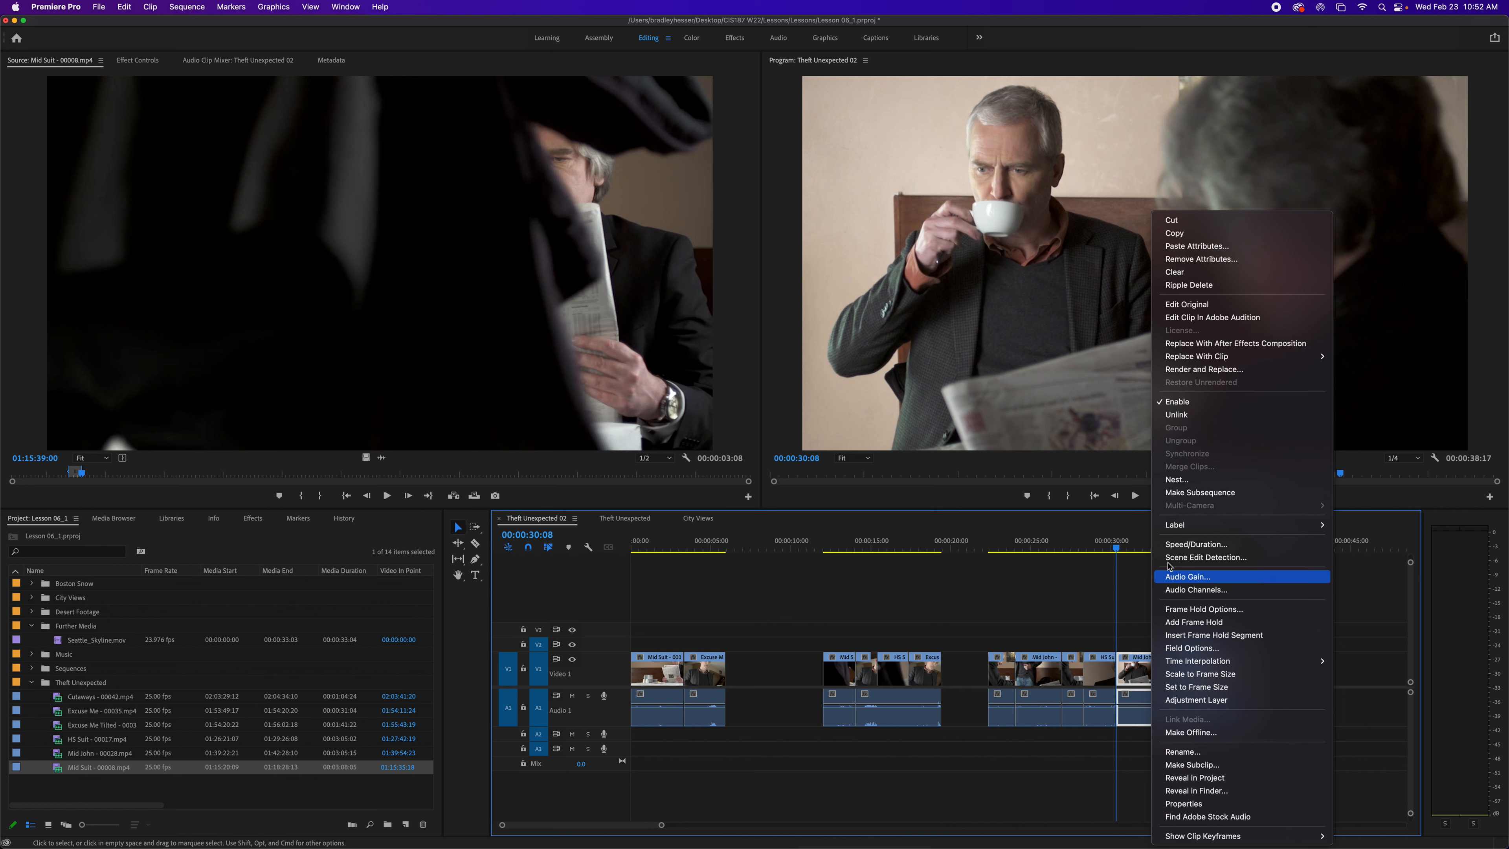
pyautogui.click(1181, 407)
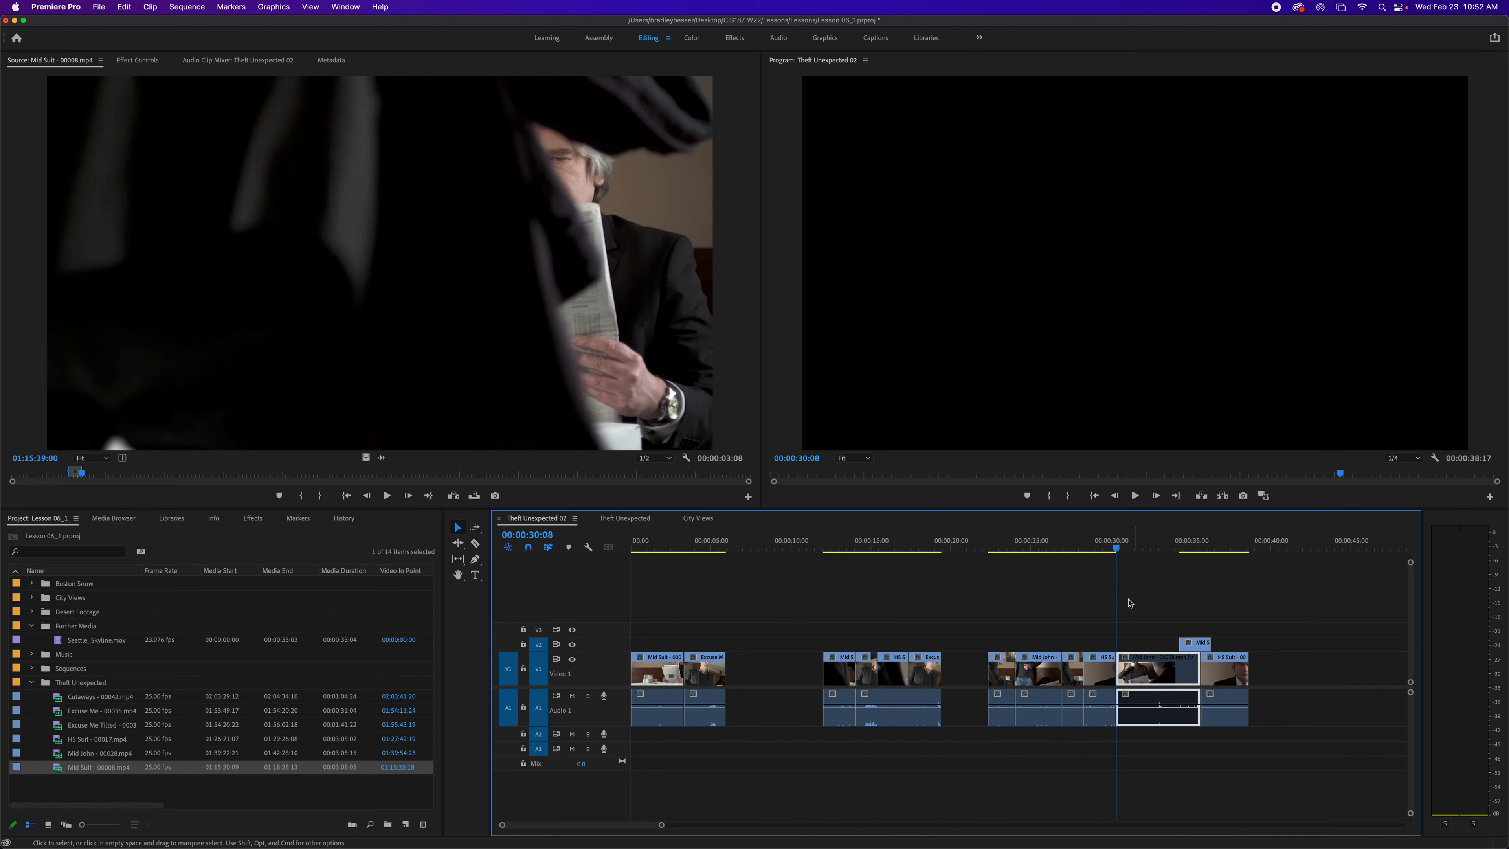
pyautogui.moveTo(1119, 551); pyautogui.dragTo(1154, 553)
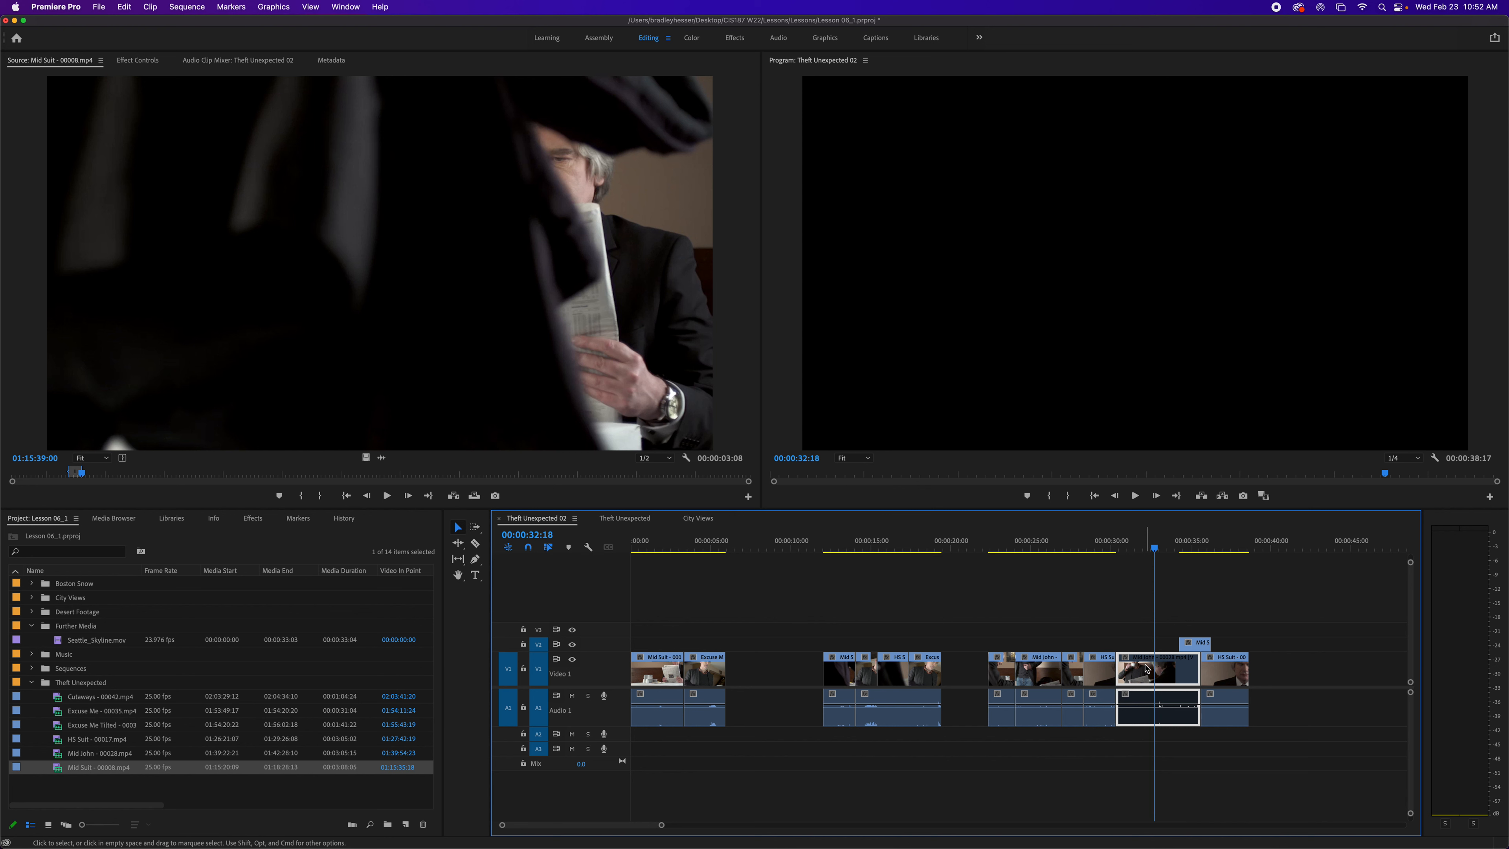
pyautogui.rightClick(1149, 669)
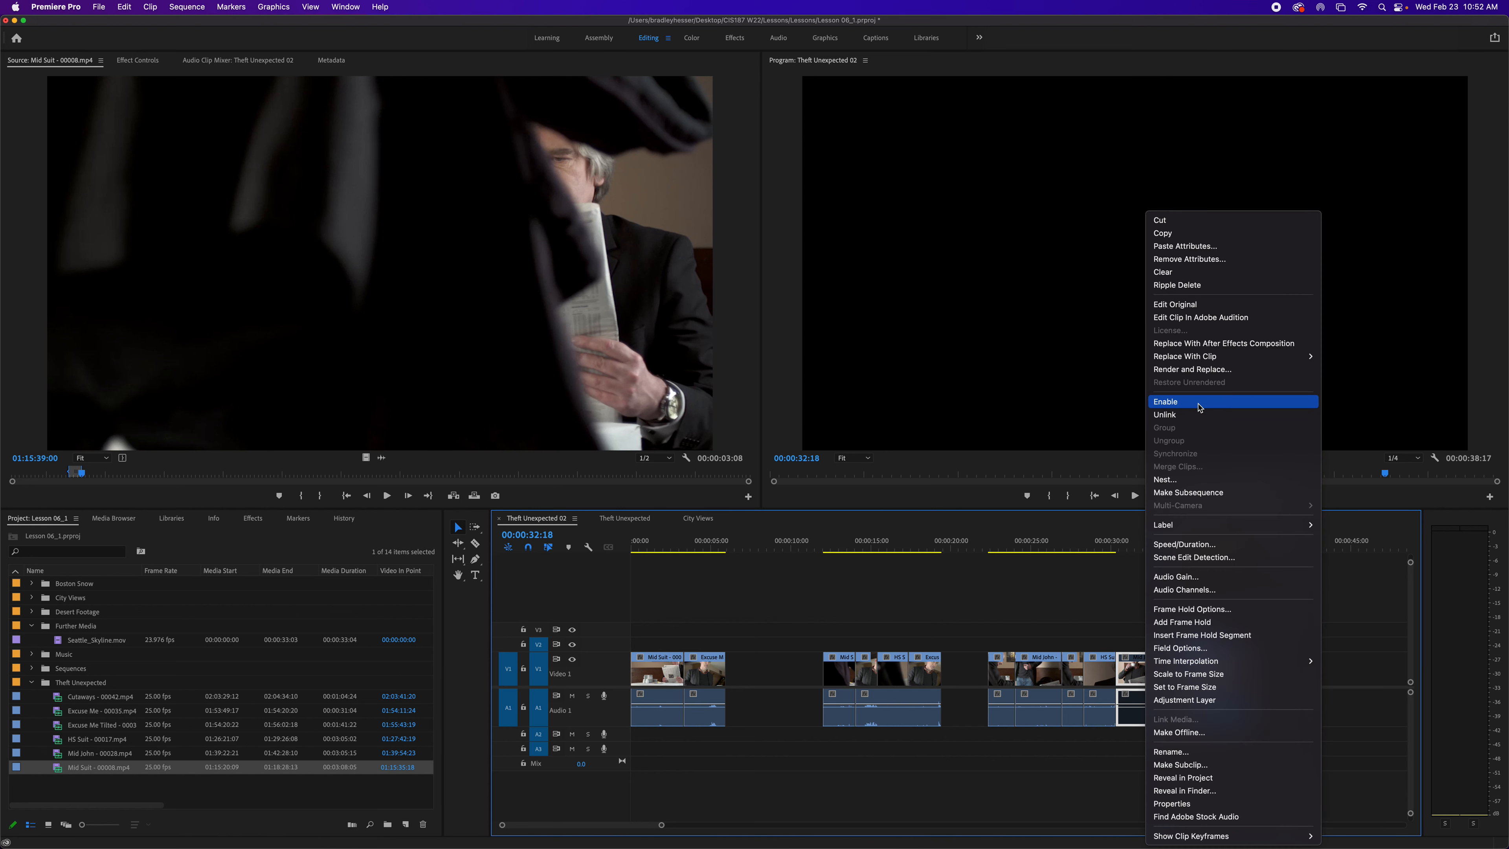
pyautogui.click(1223, 414)
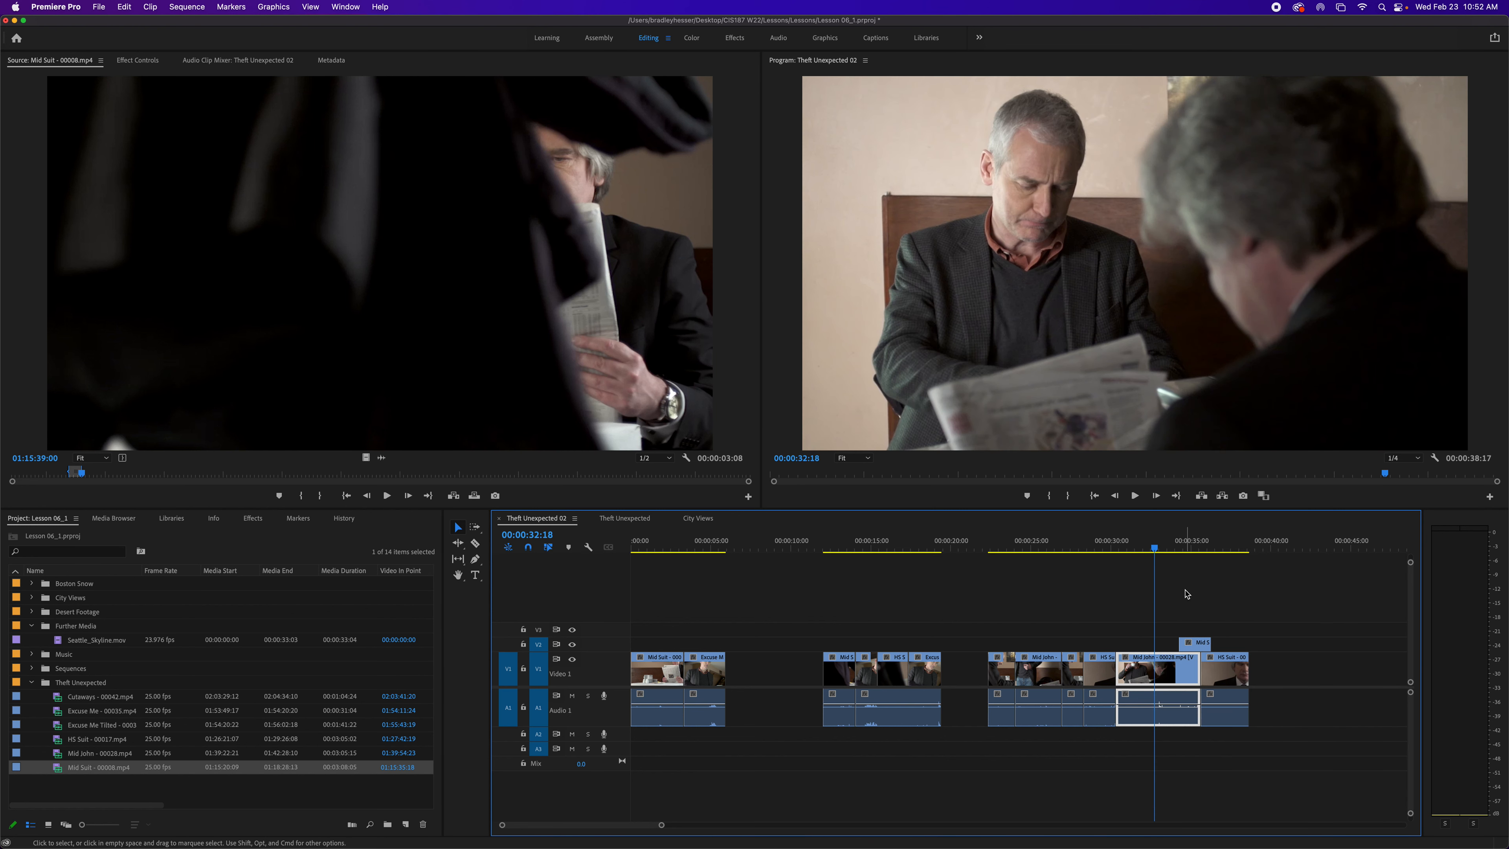